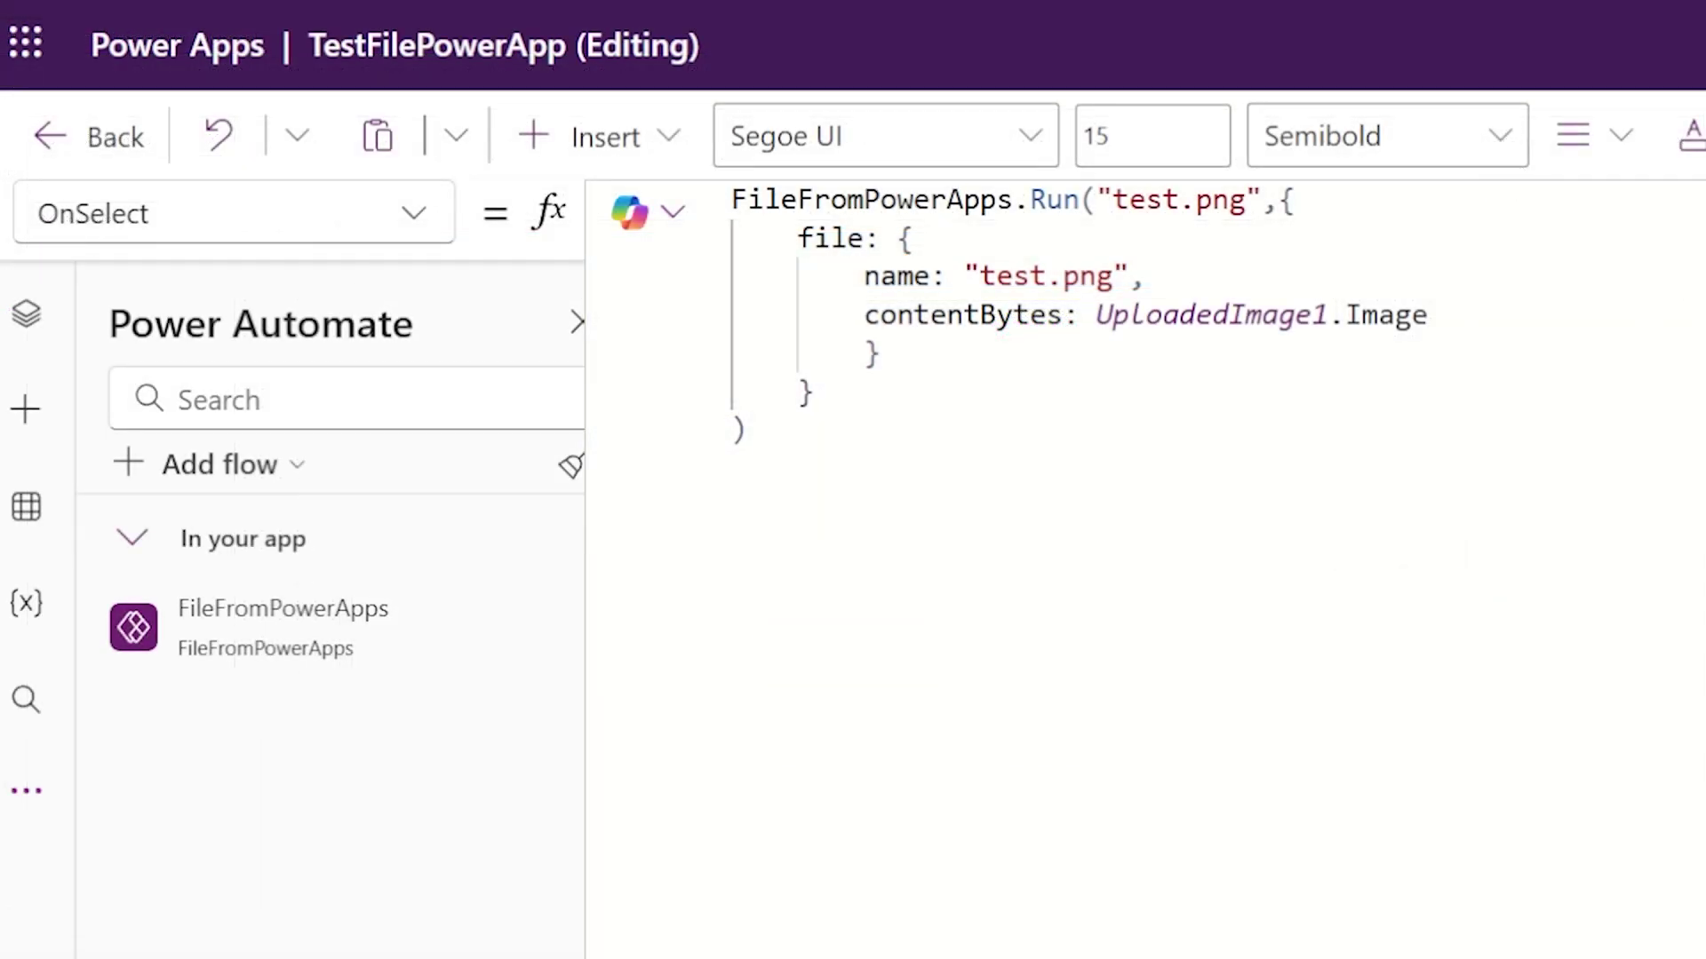
Step: Select the whole FileFromPowerApps.Run formula in the Power Apps formula bar
drag(751, 433, 732, 200)
Step: Switch to the FileFromPowerApps flow in the Power Automate designer
click(750, 431)
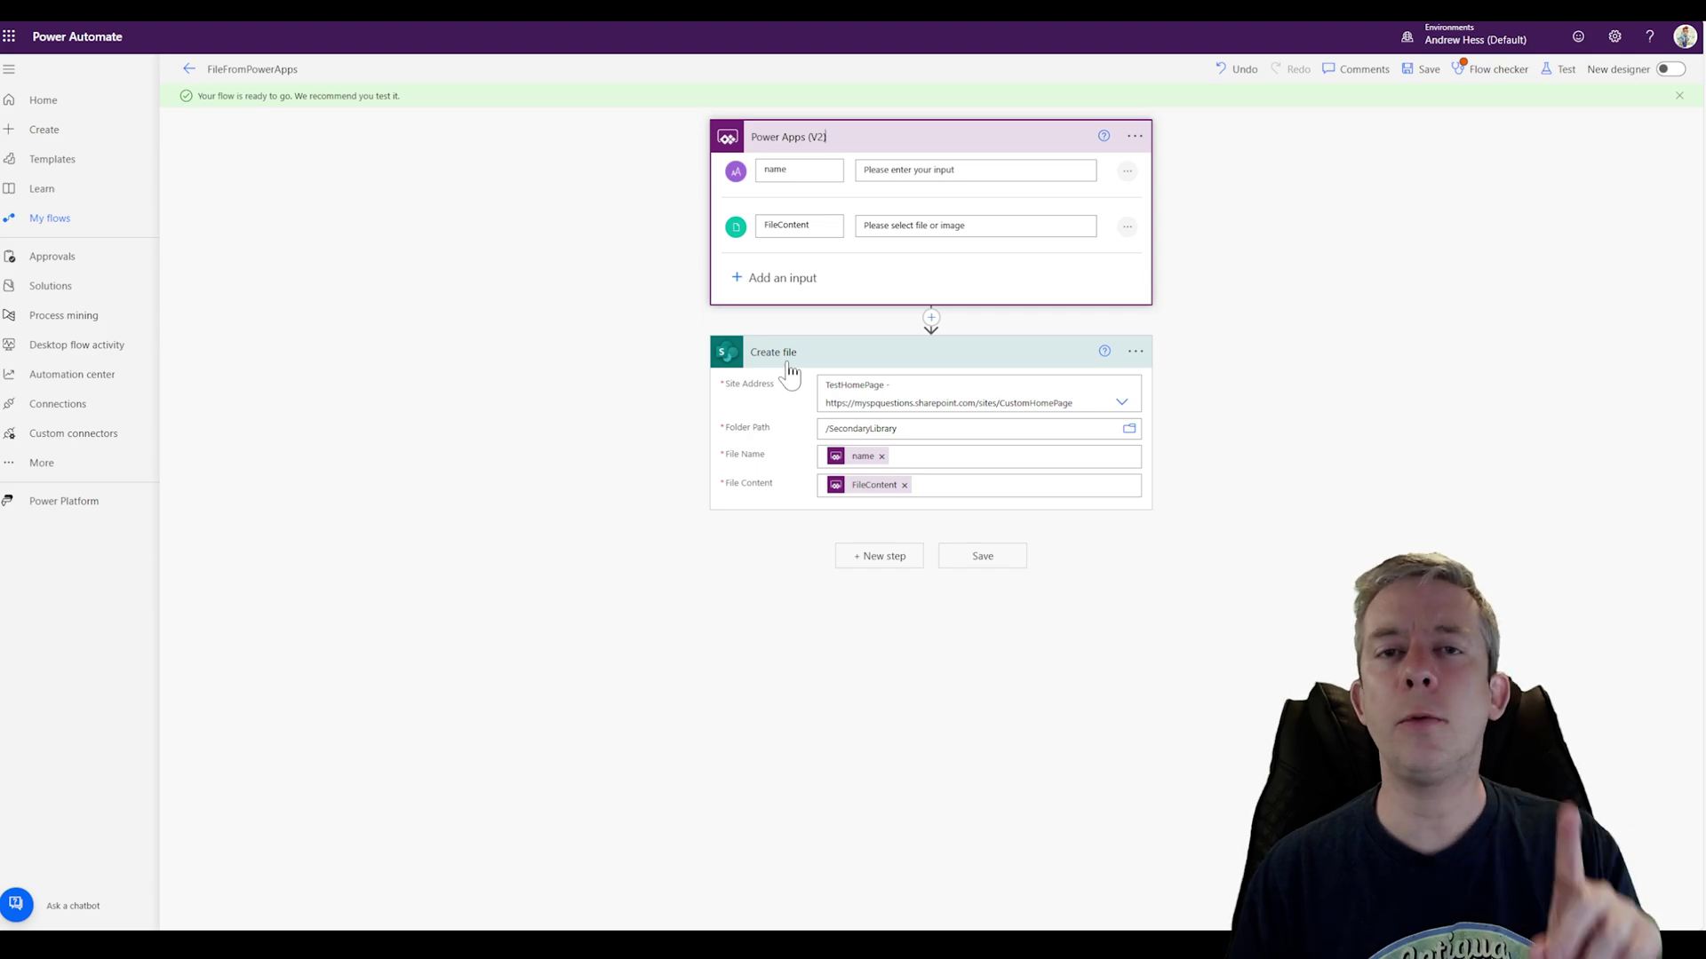
Step: Below Create file, add Office 365 Outlook's Send an email (V2) action
click(873, 561)
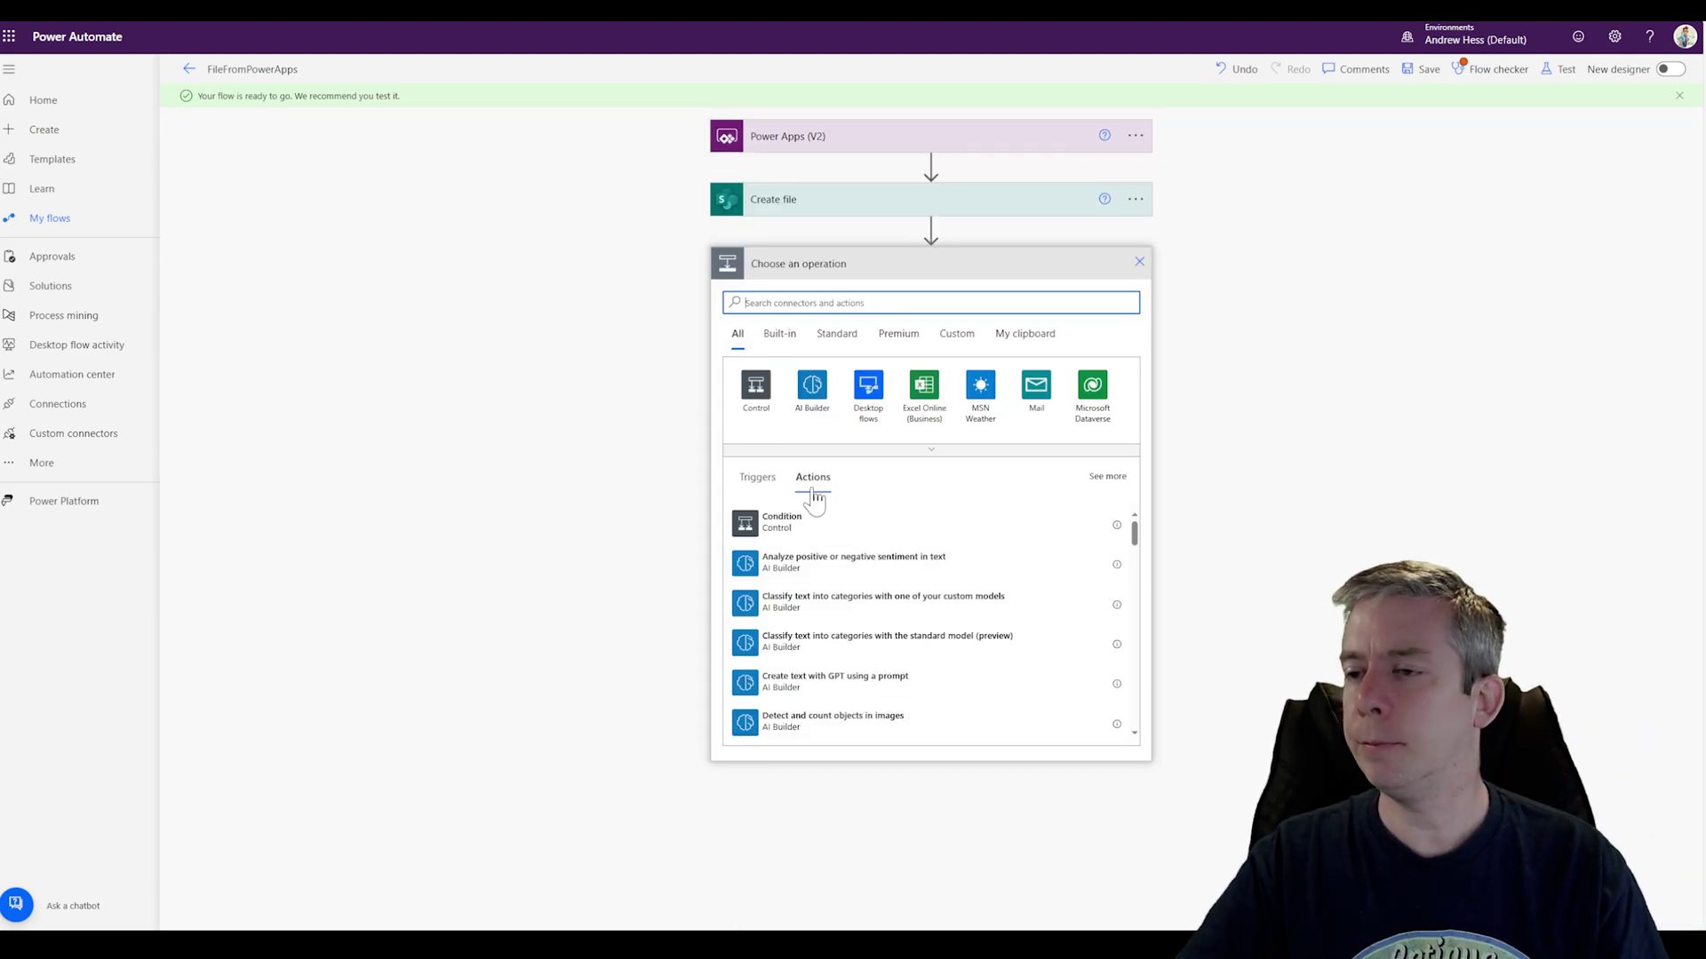
text(email)
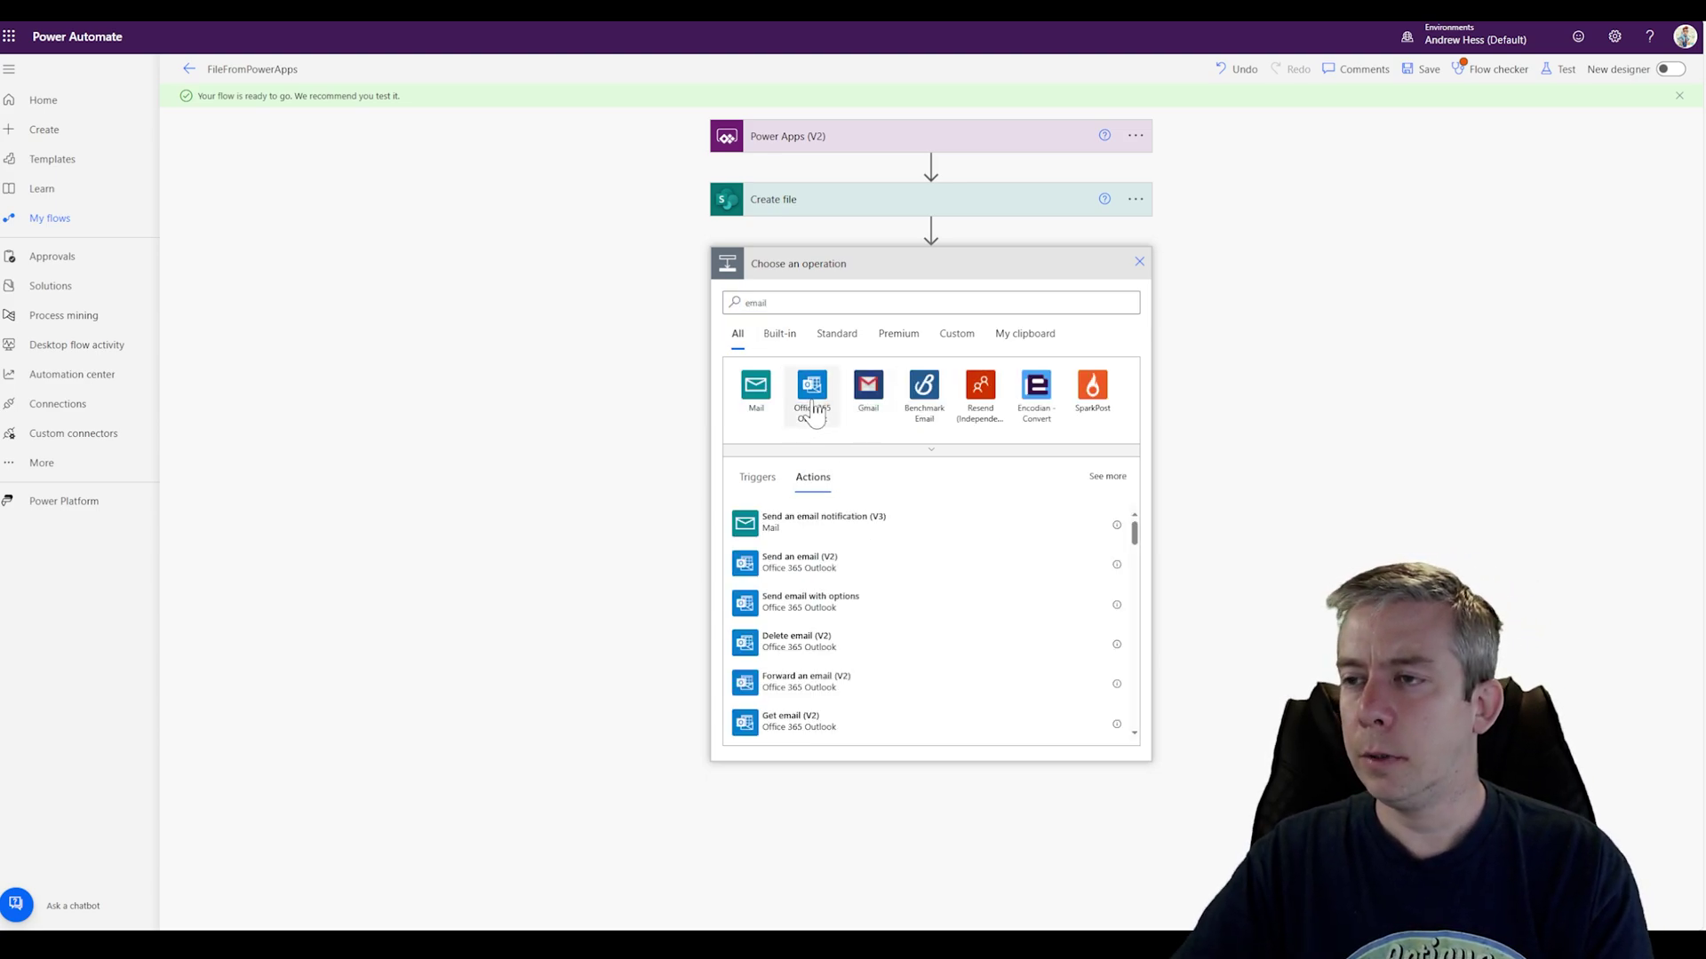
click(810, 391)
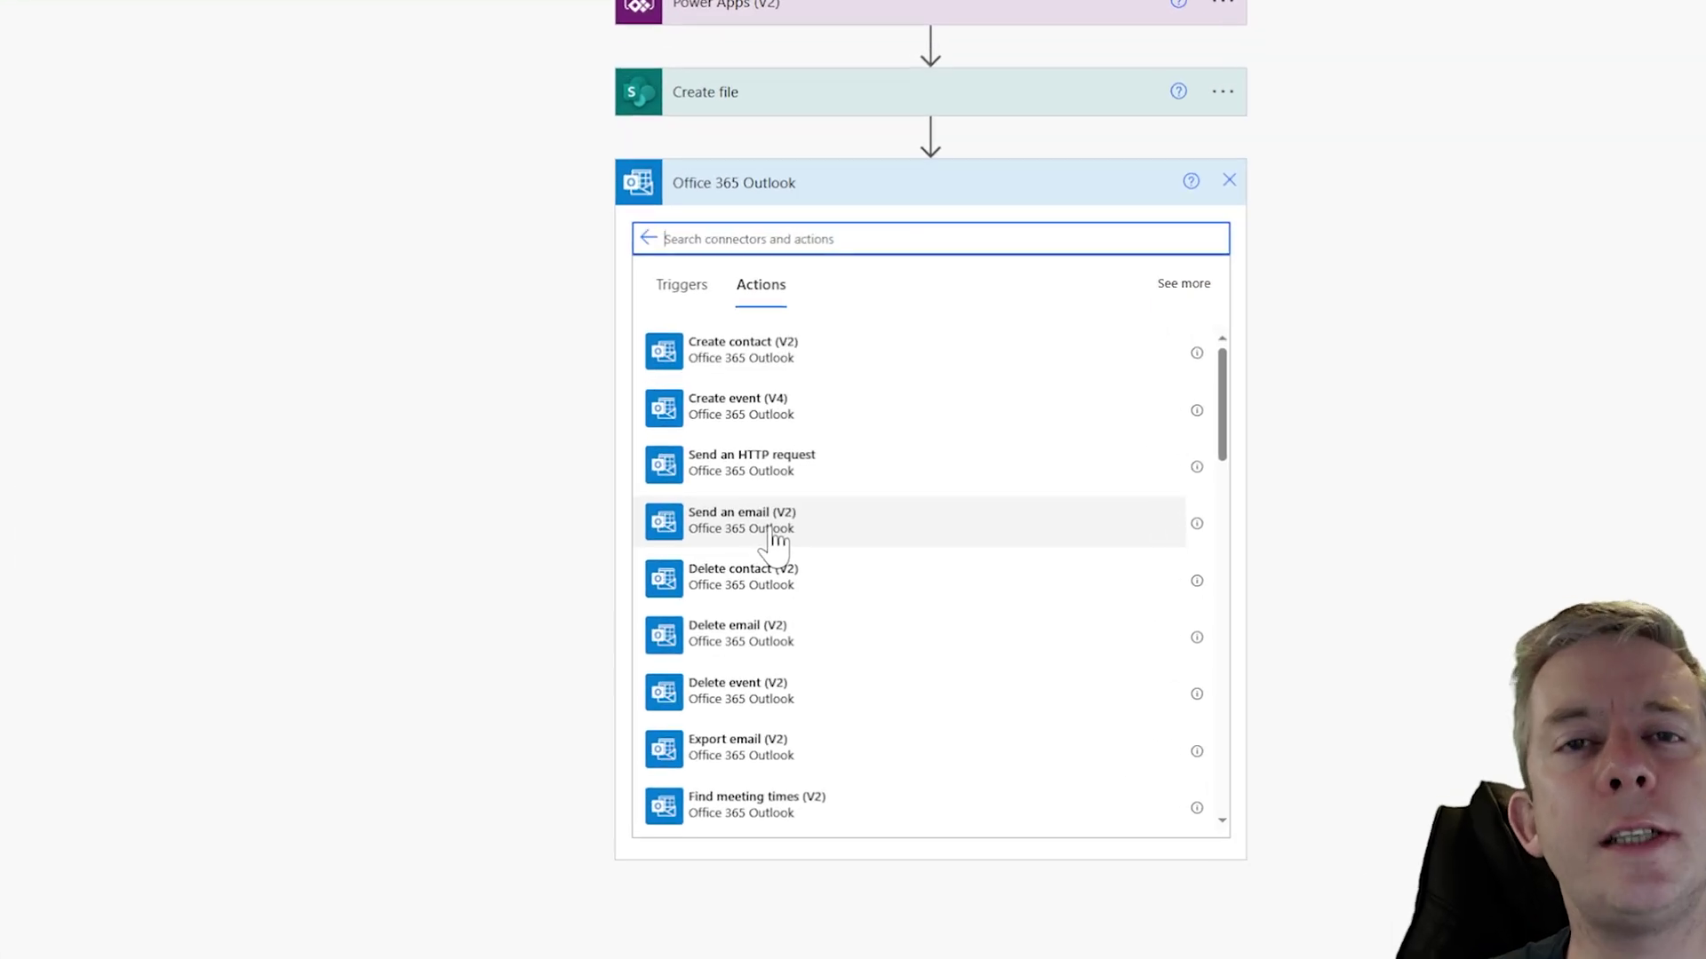
click(775, 537)
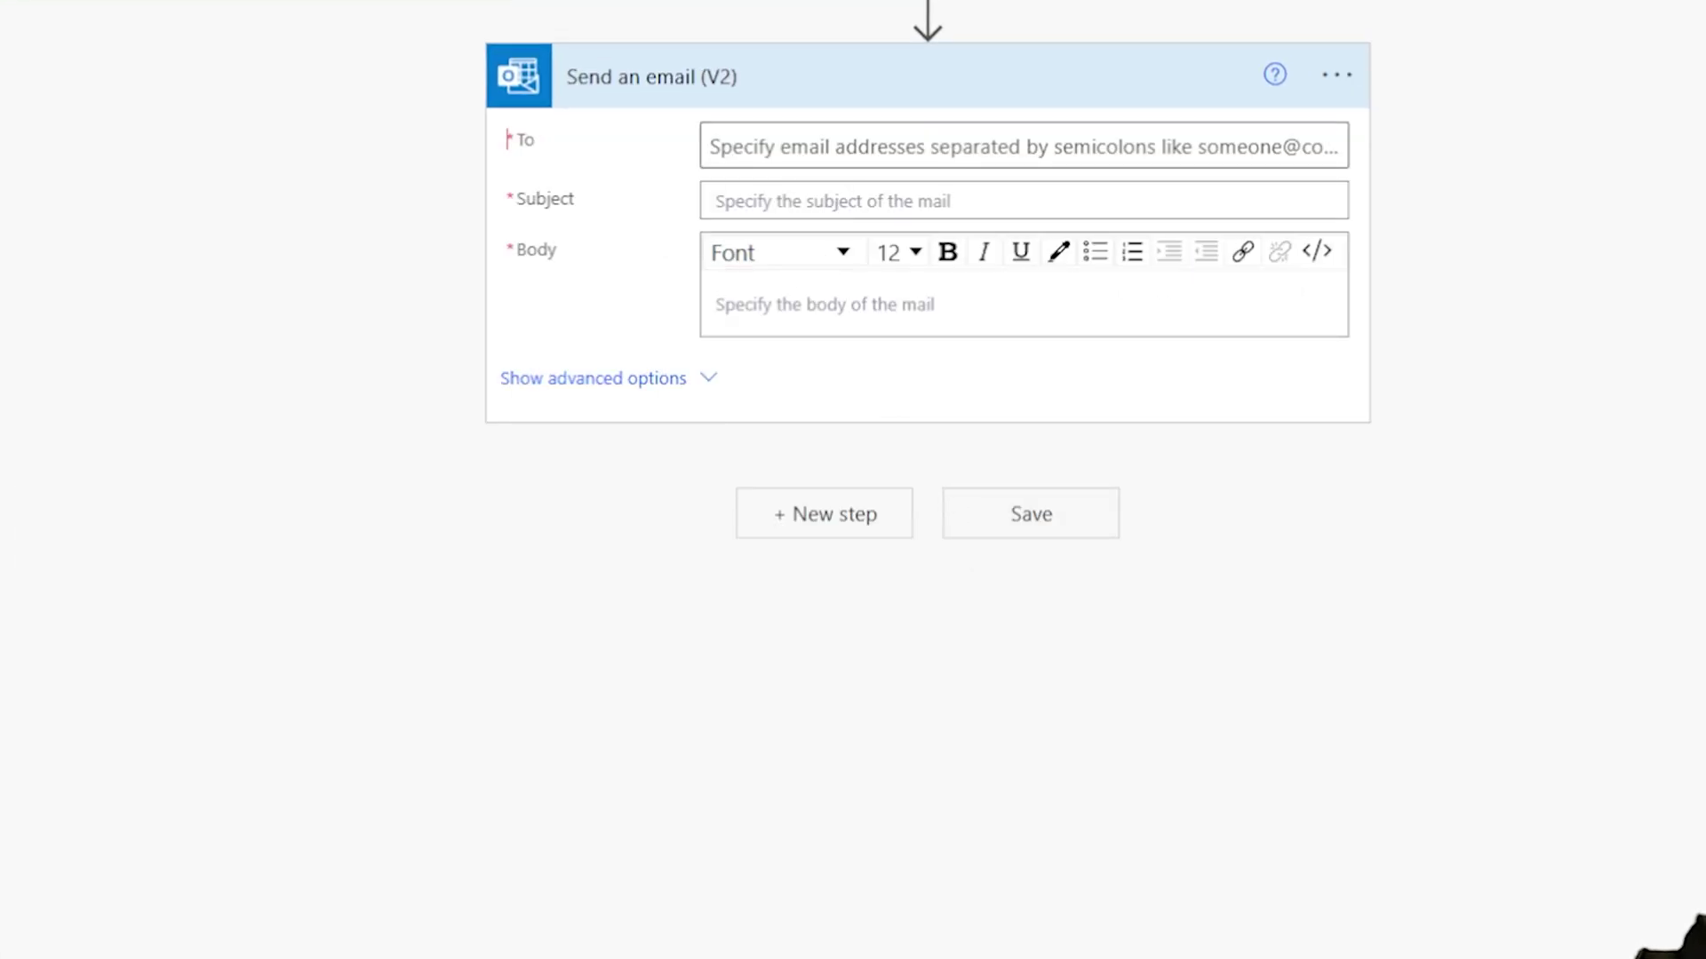
Step: Set the email's To field to a suggested person
click(826, 148)
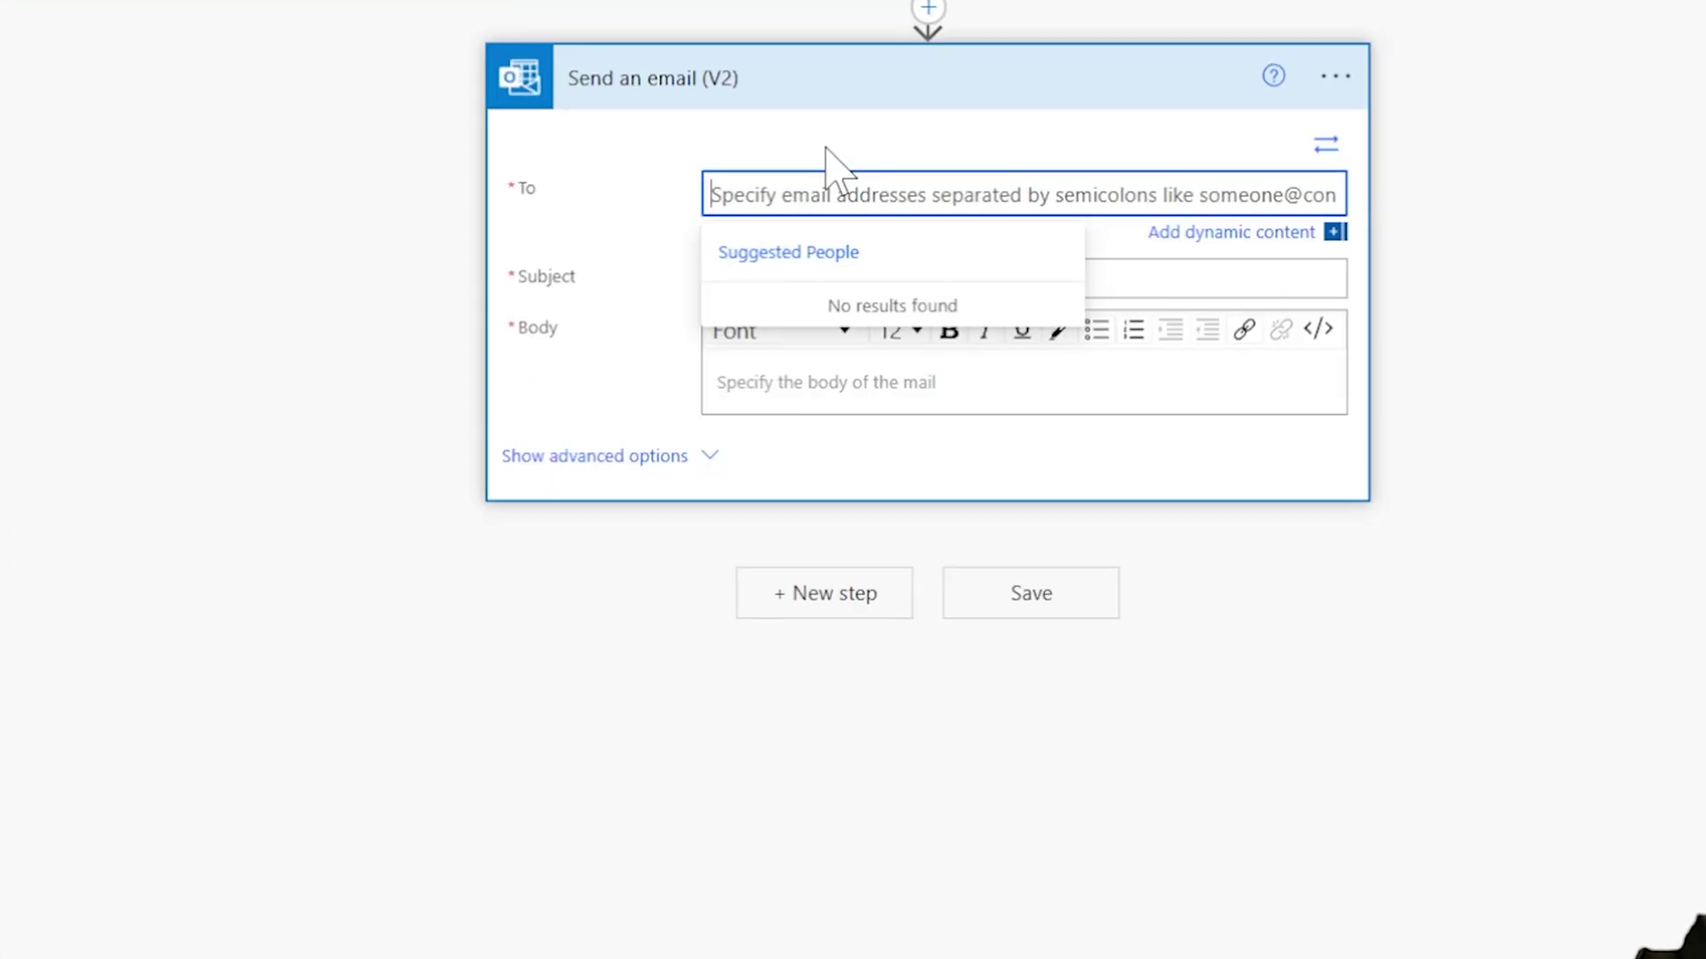
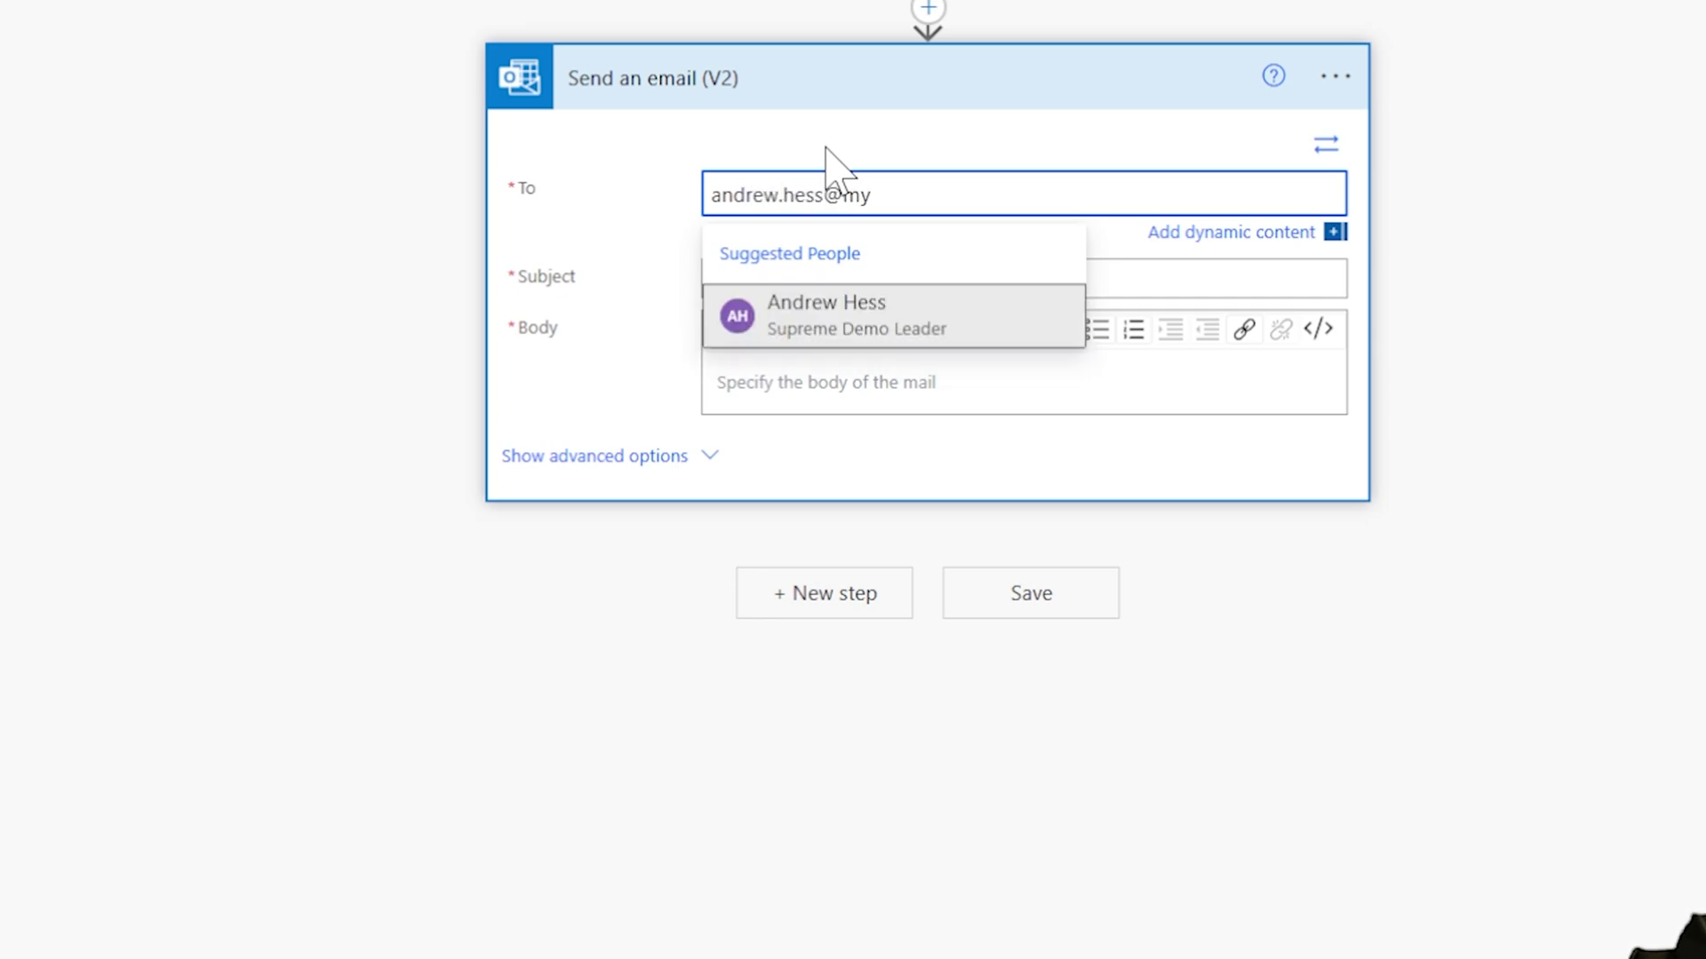
click(782, 318)
Step: Enter Subject 'With File Content' and Body 'Hey check out the attachment!', and show advanced options
click(835, 279)
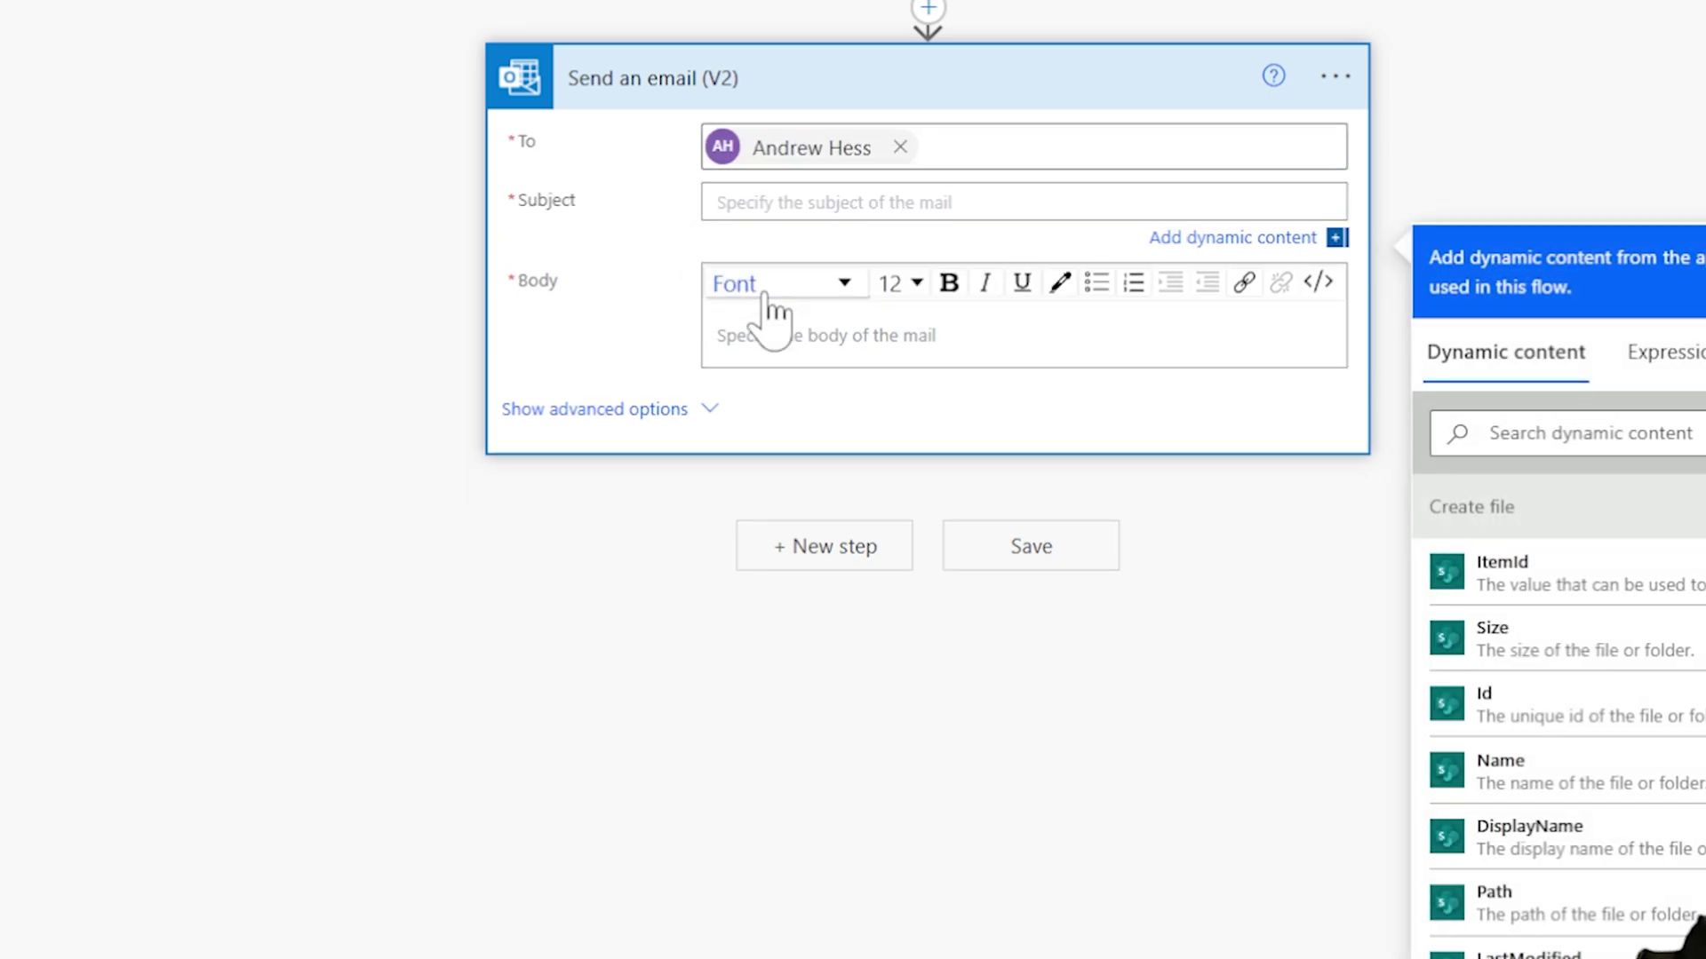
text(w)
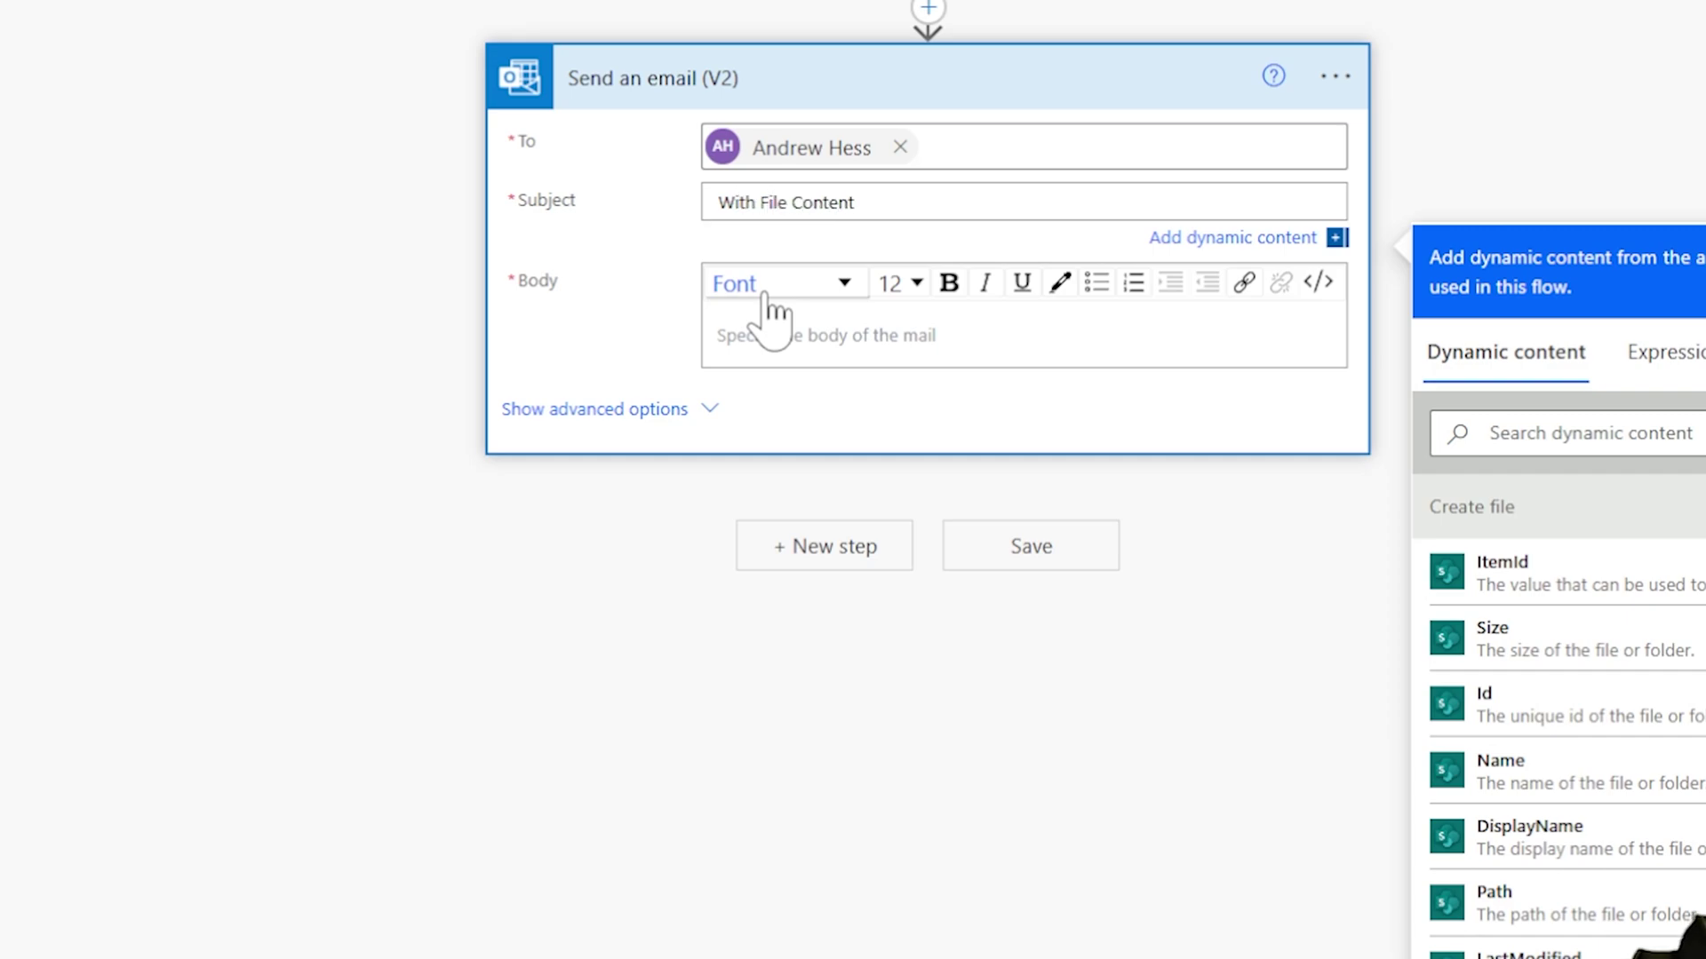
click(819, 347)
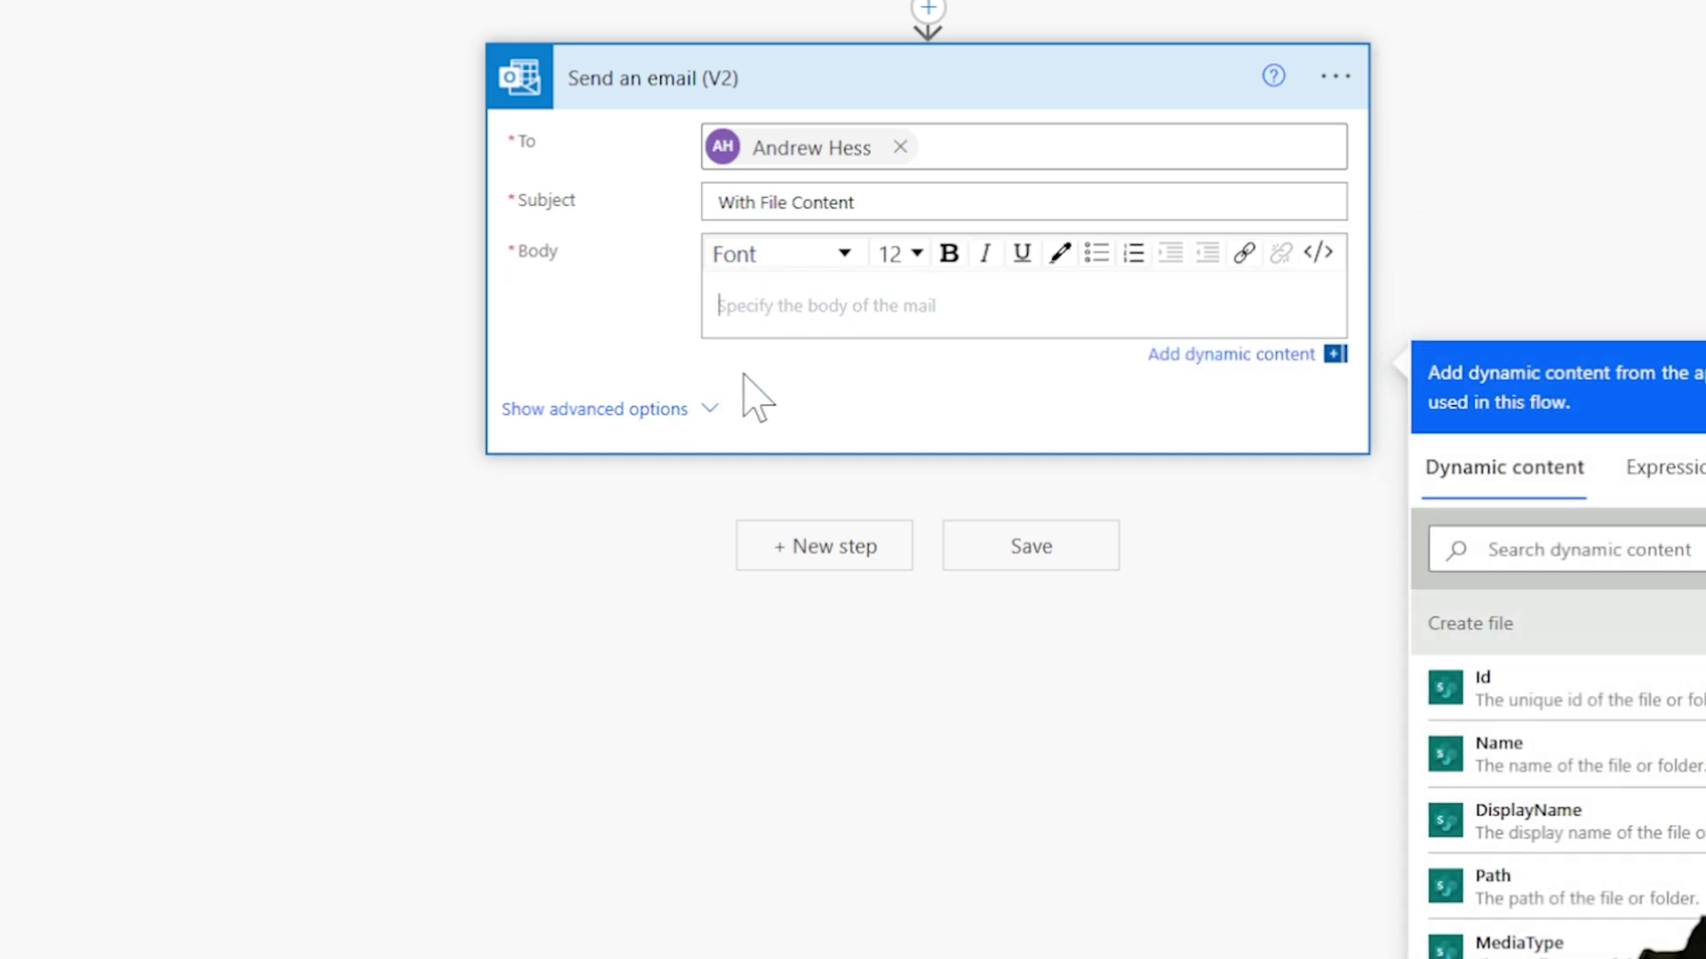
text(Hey check out the attachment!)
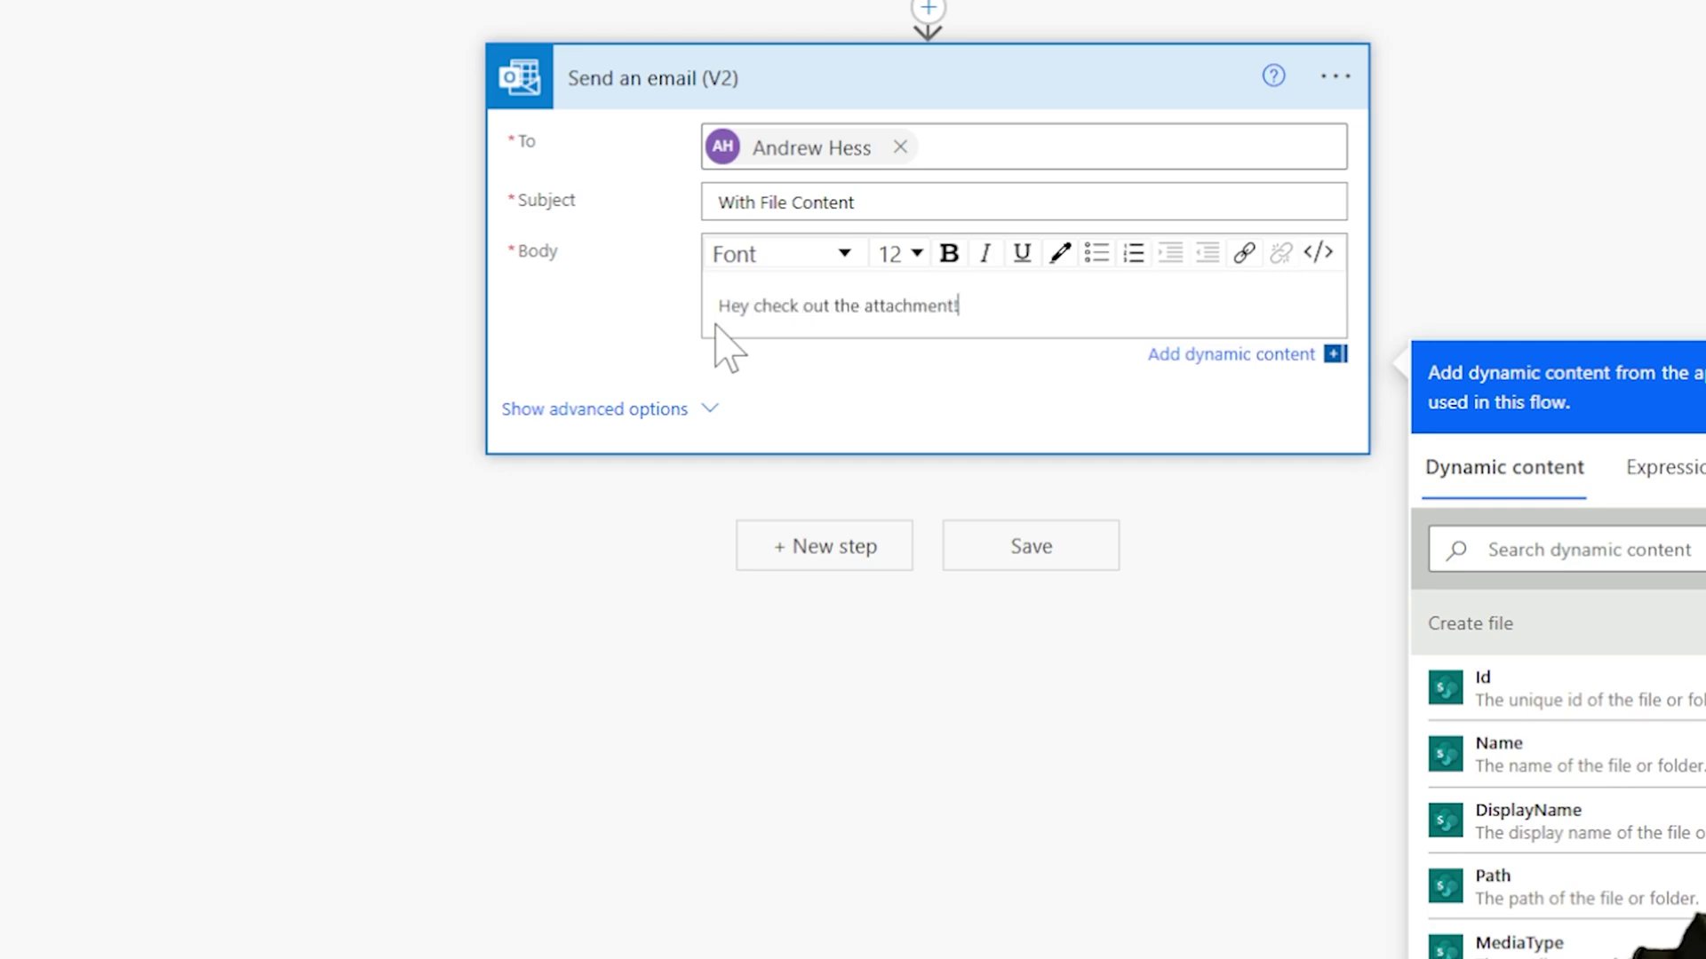
click(632, 411)
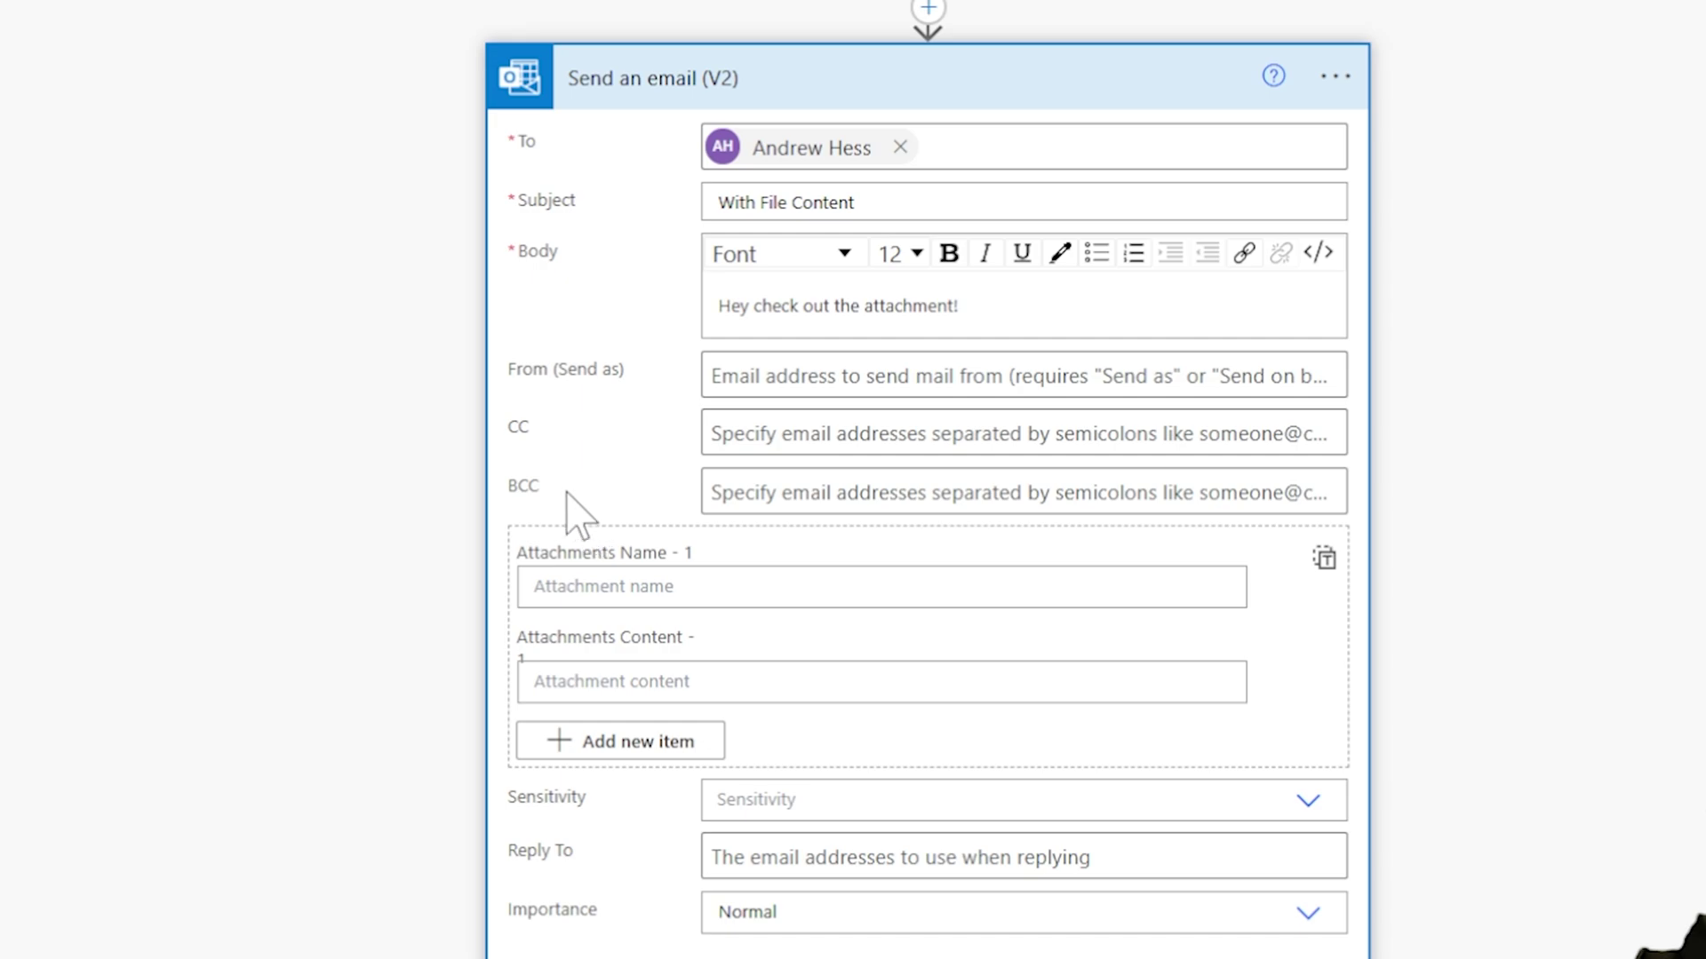
Step: Set Attachments Name to the trigger's name and Content to FileContent
click(586, 591)
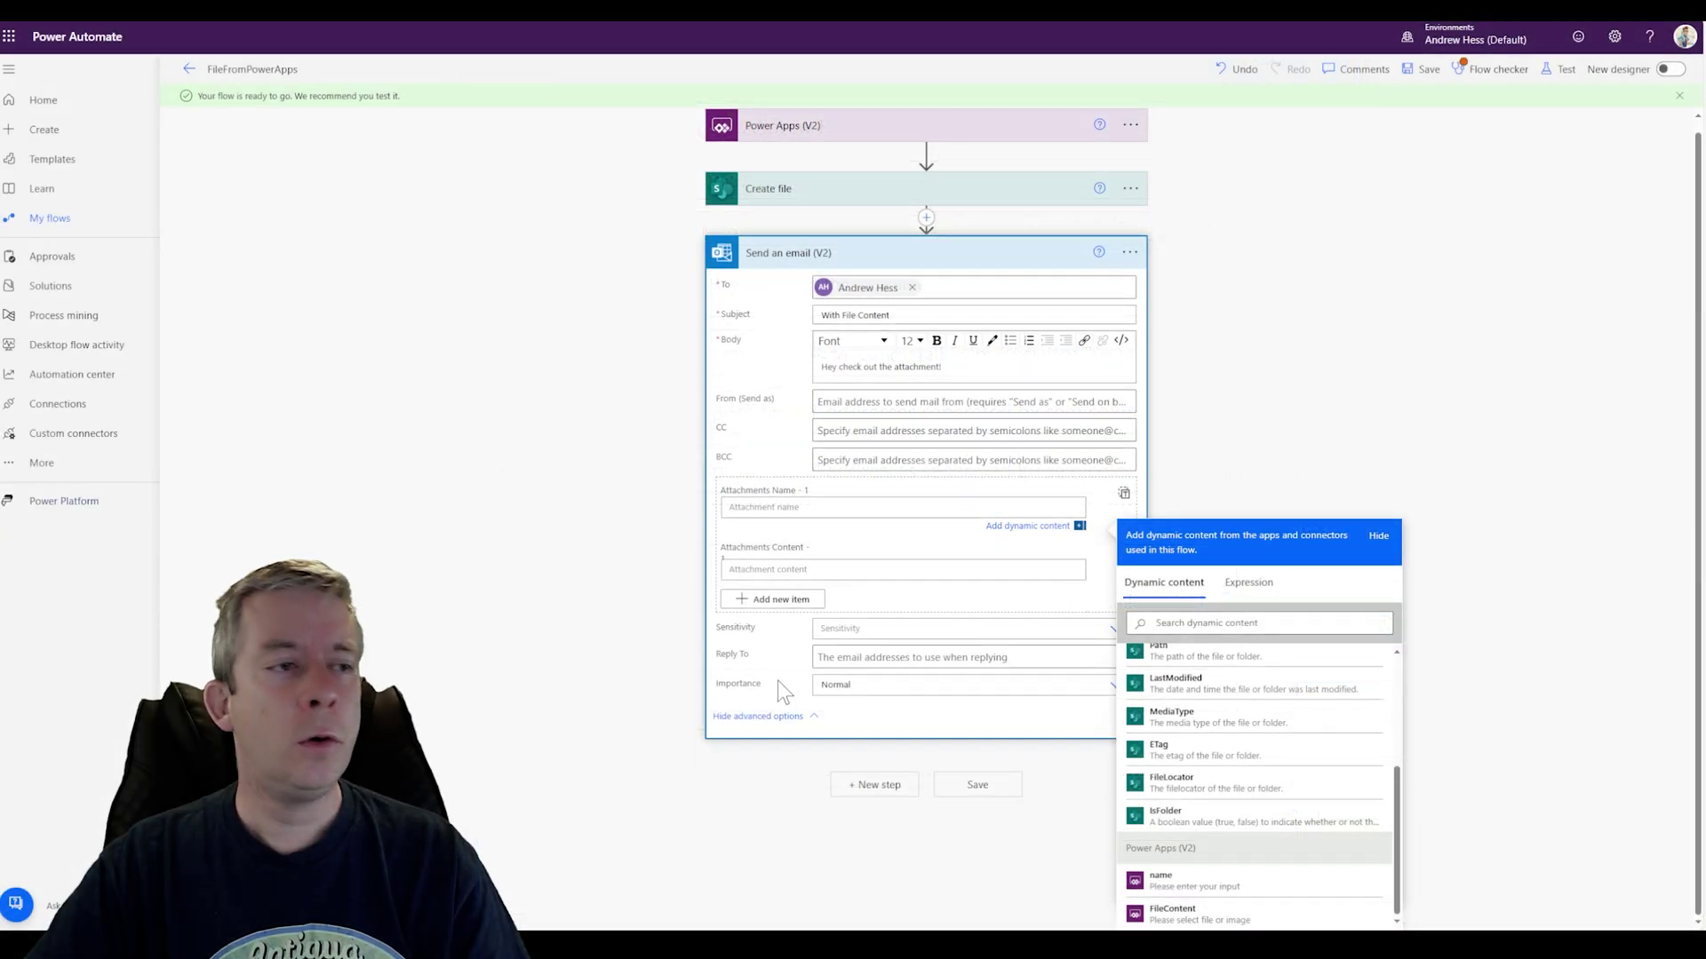
click(1162, 882)
click(764, 571)
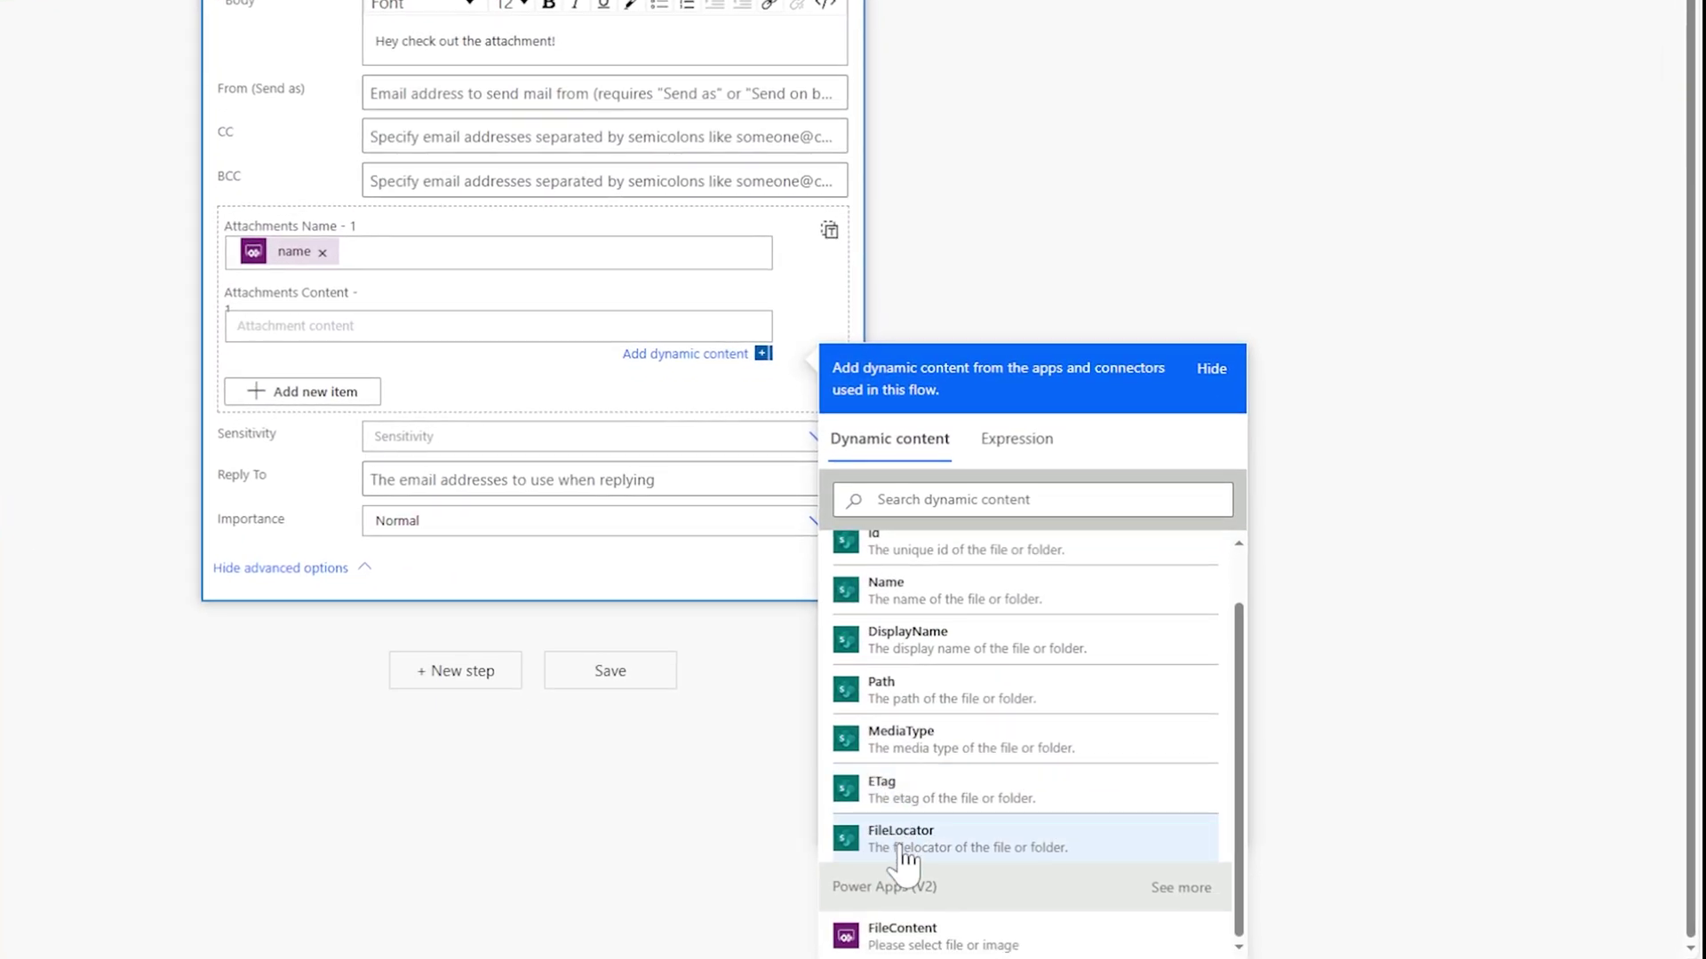
click(880, 937)
click(1064, 121)
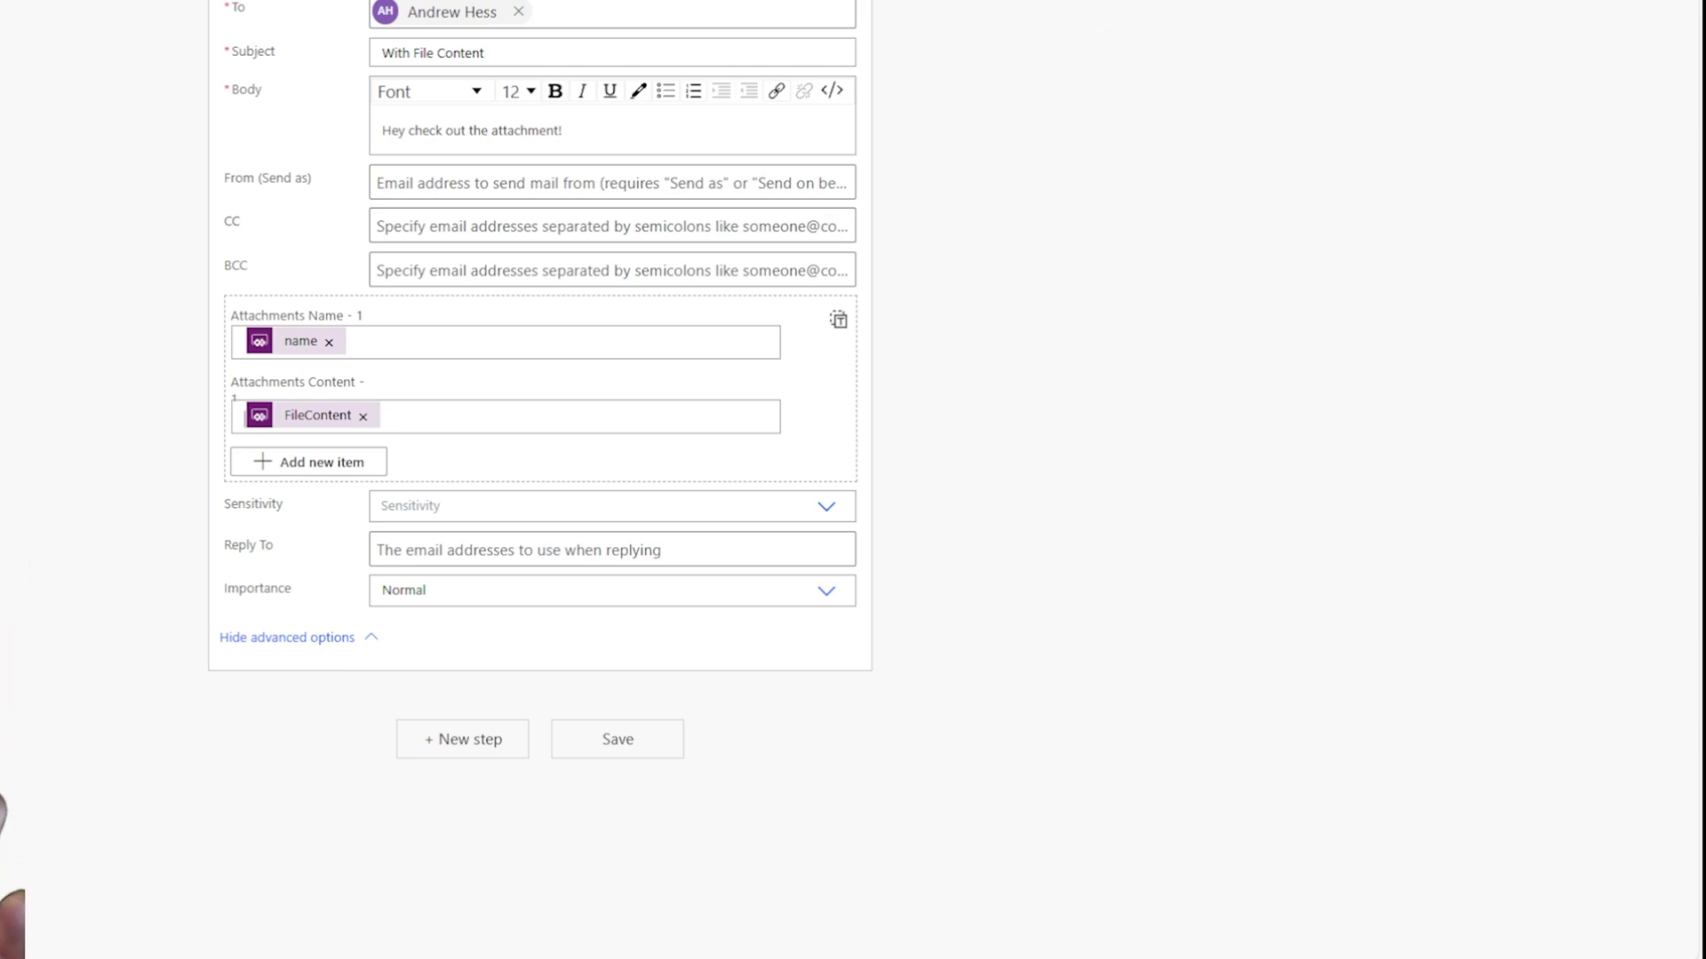
Step: Save the flow, opening and closing the Test panel without running a test
click(1419, 68)
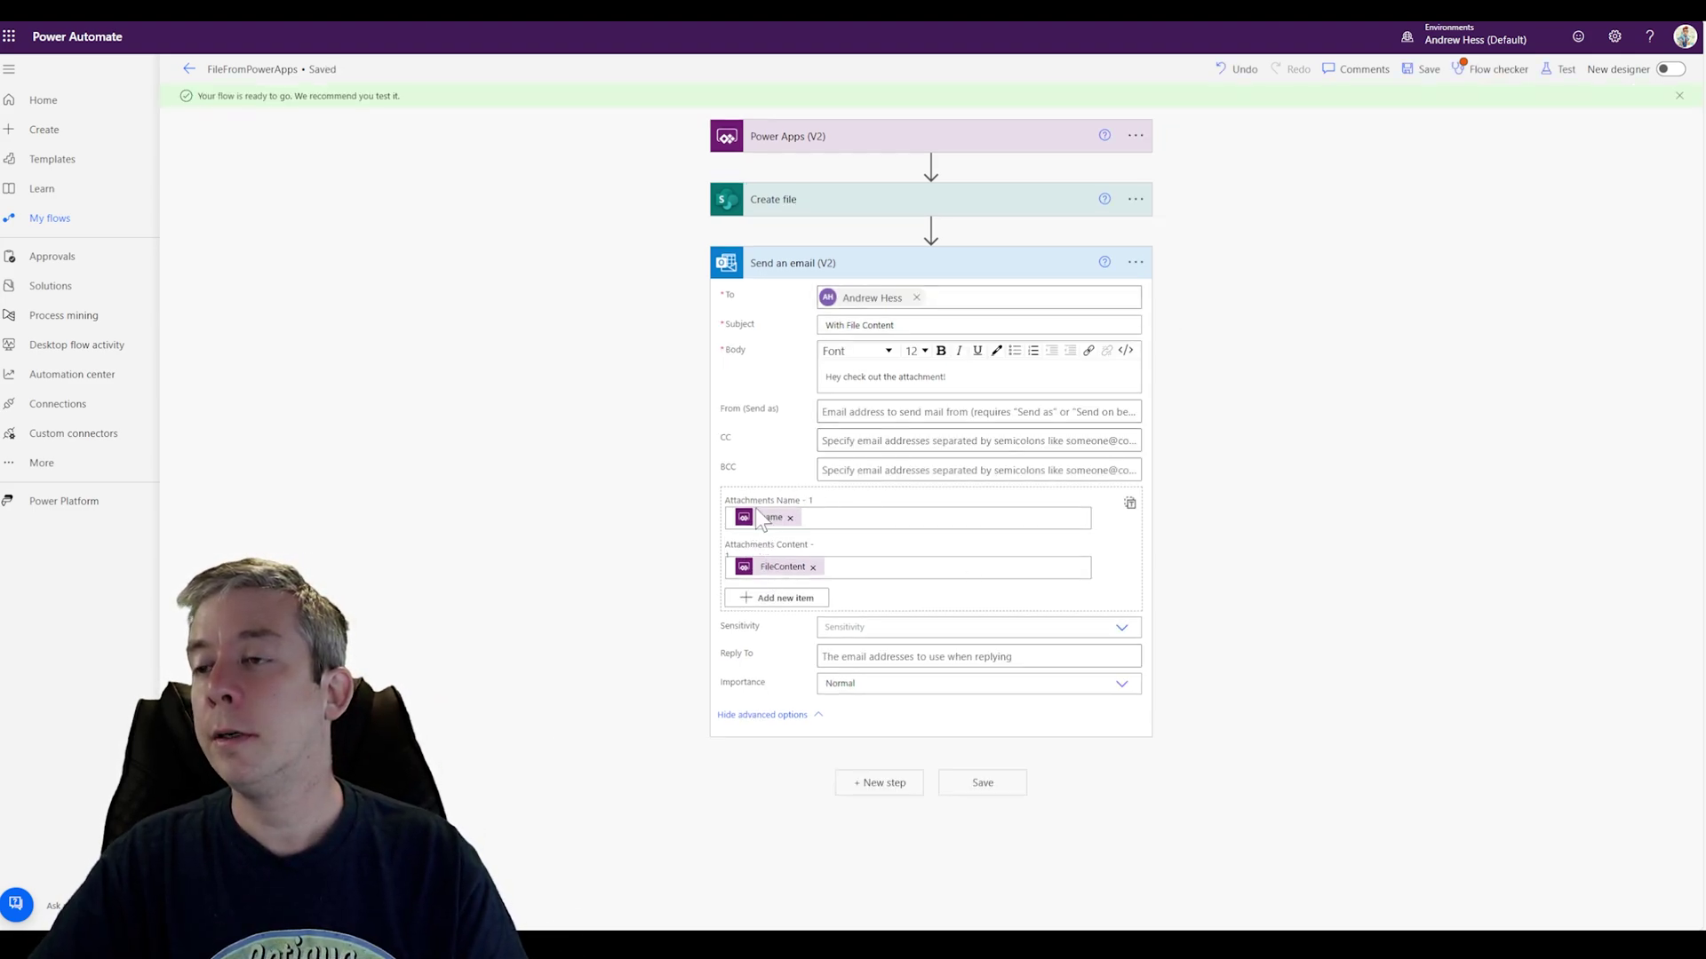
click(1560, 69)
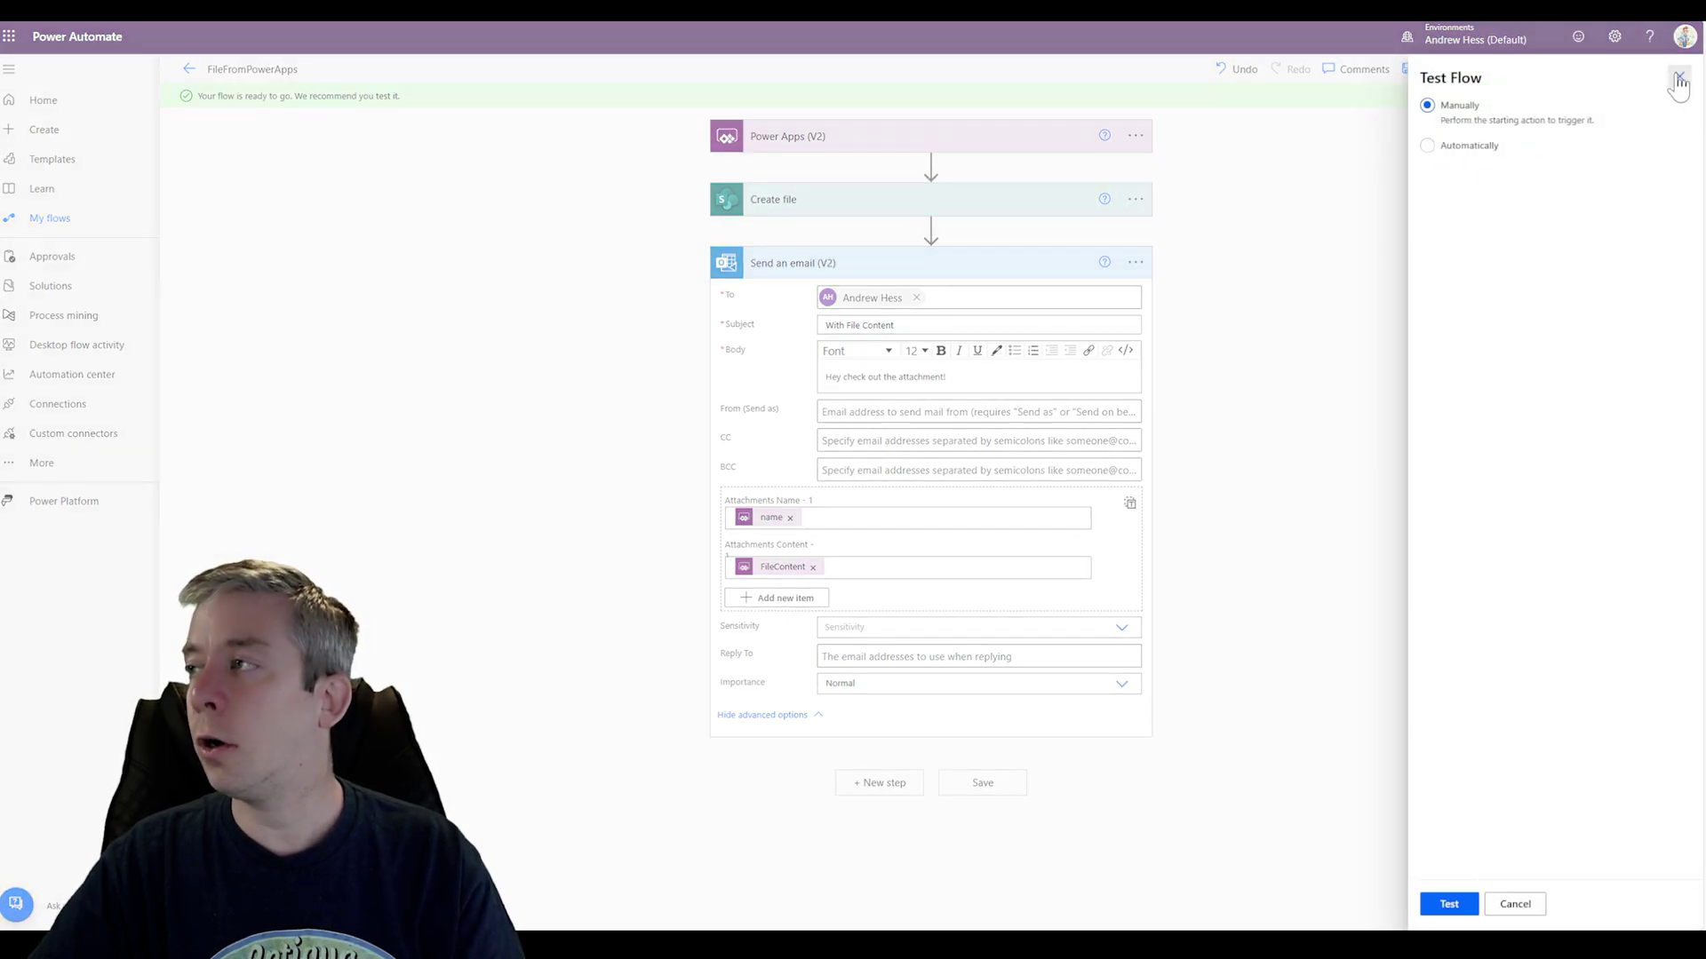
click(1679, 76)
click(1425, 69)
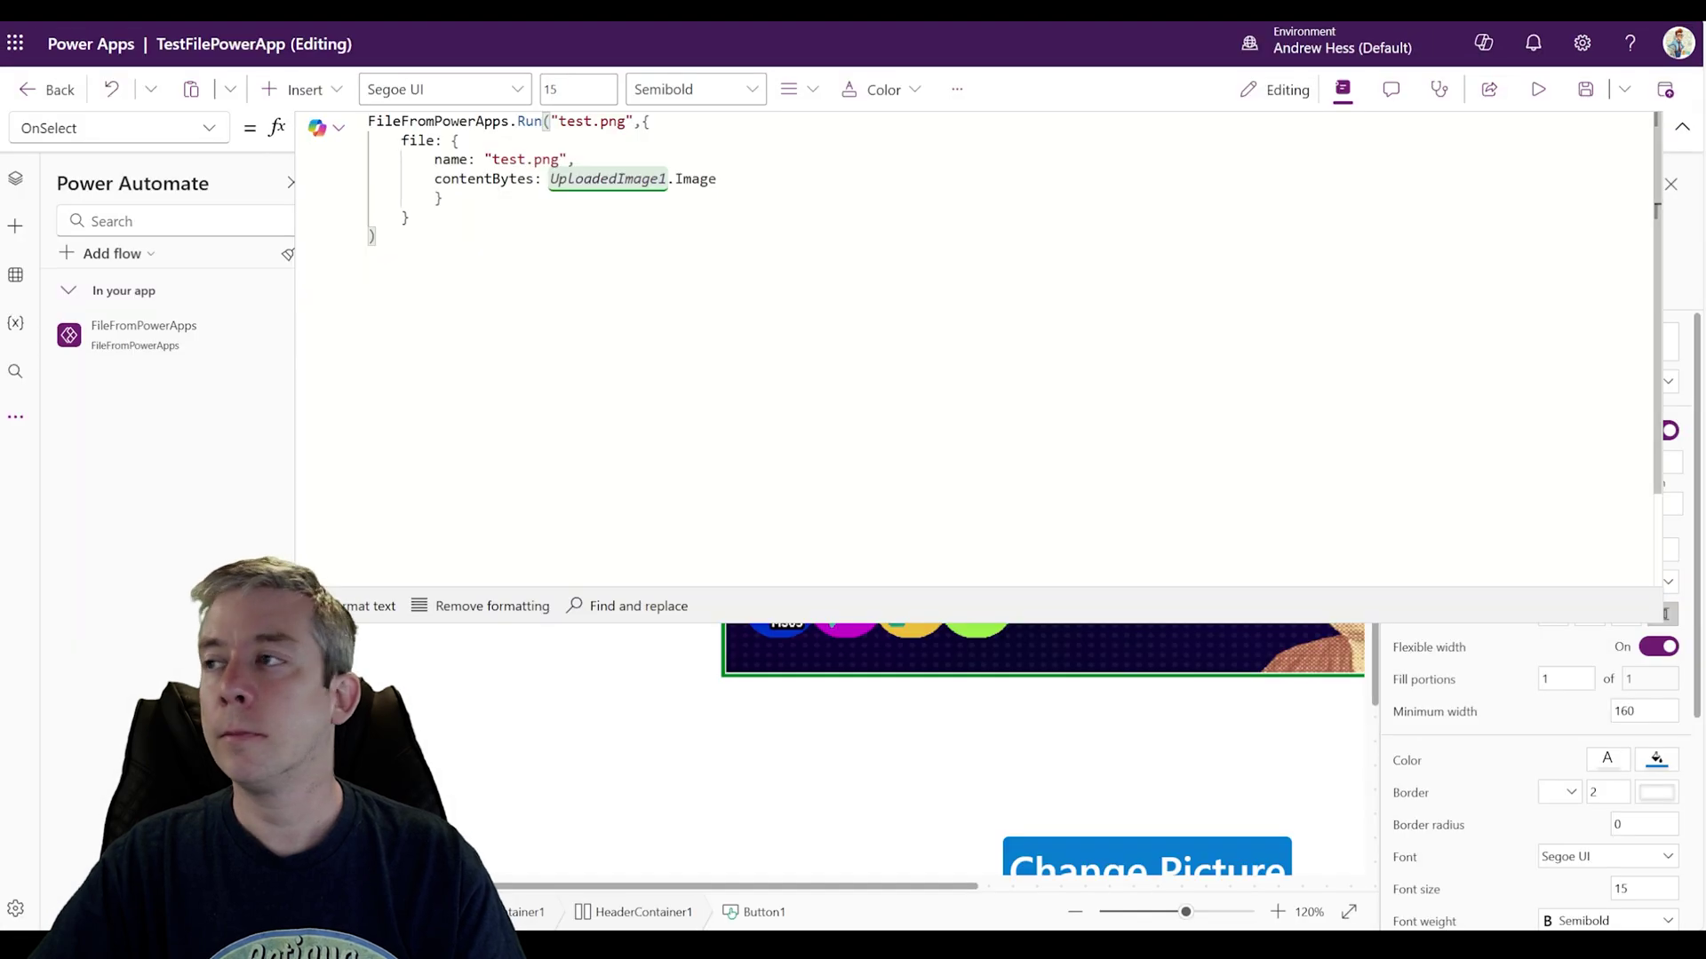
Step: Collapse the formula editor, preview the app and run the flow once
click(1682, 127)
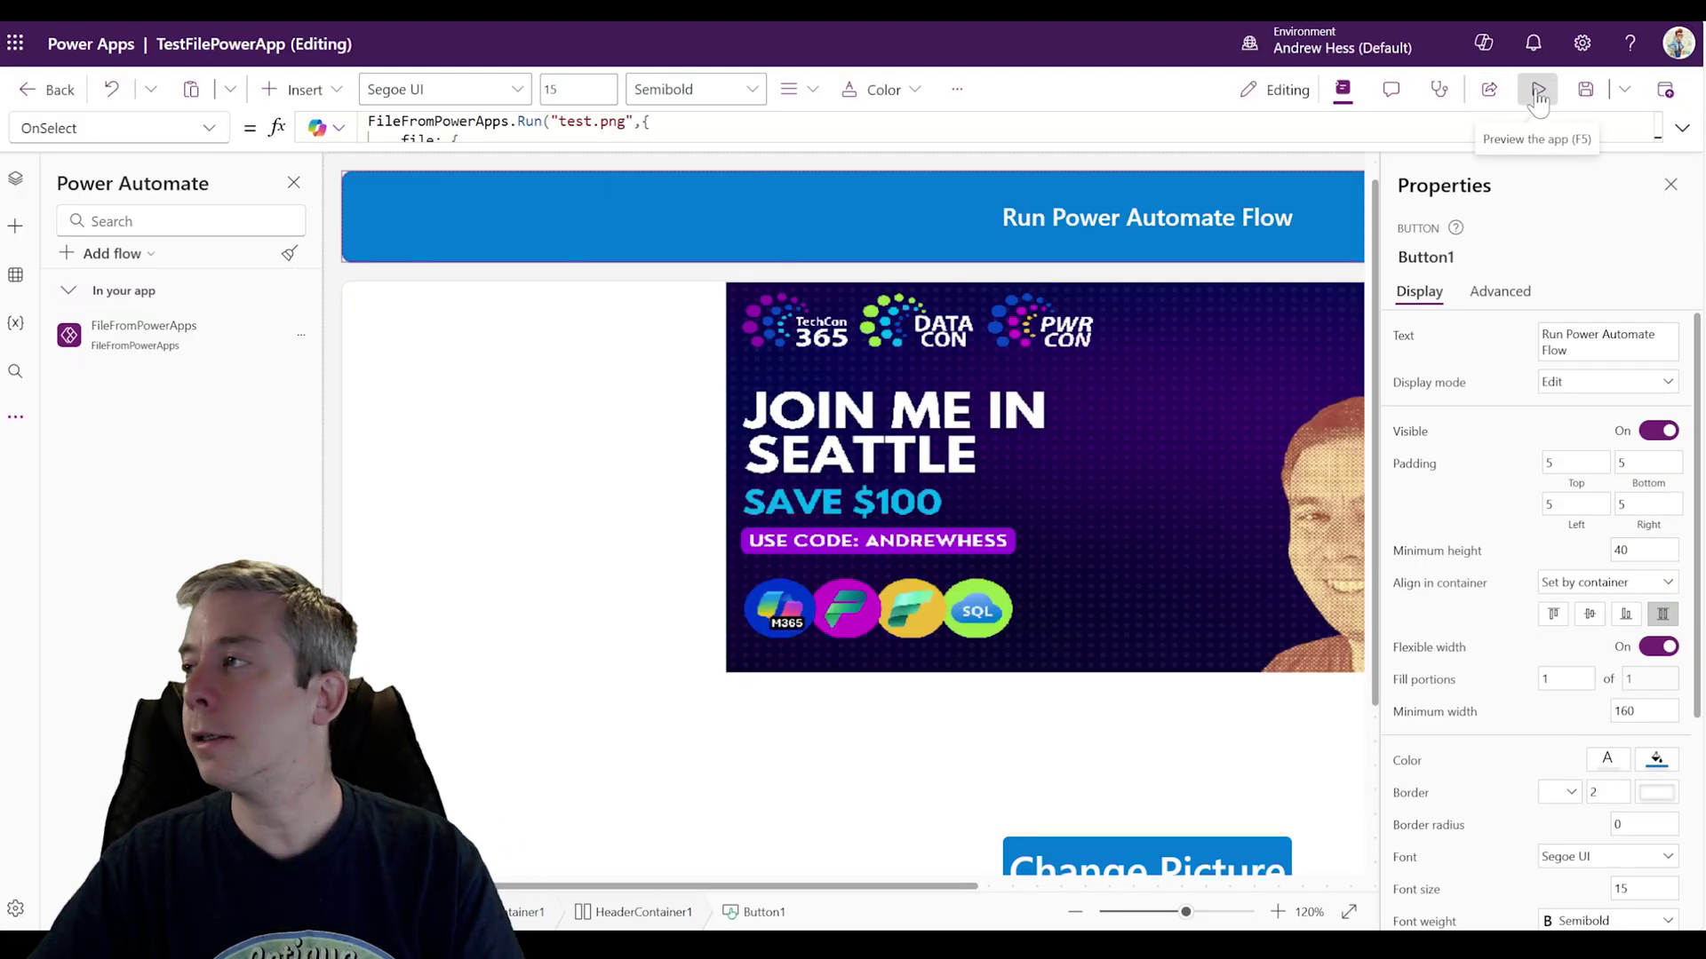
click(1537, 99)
click(802, 190)
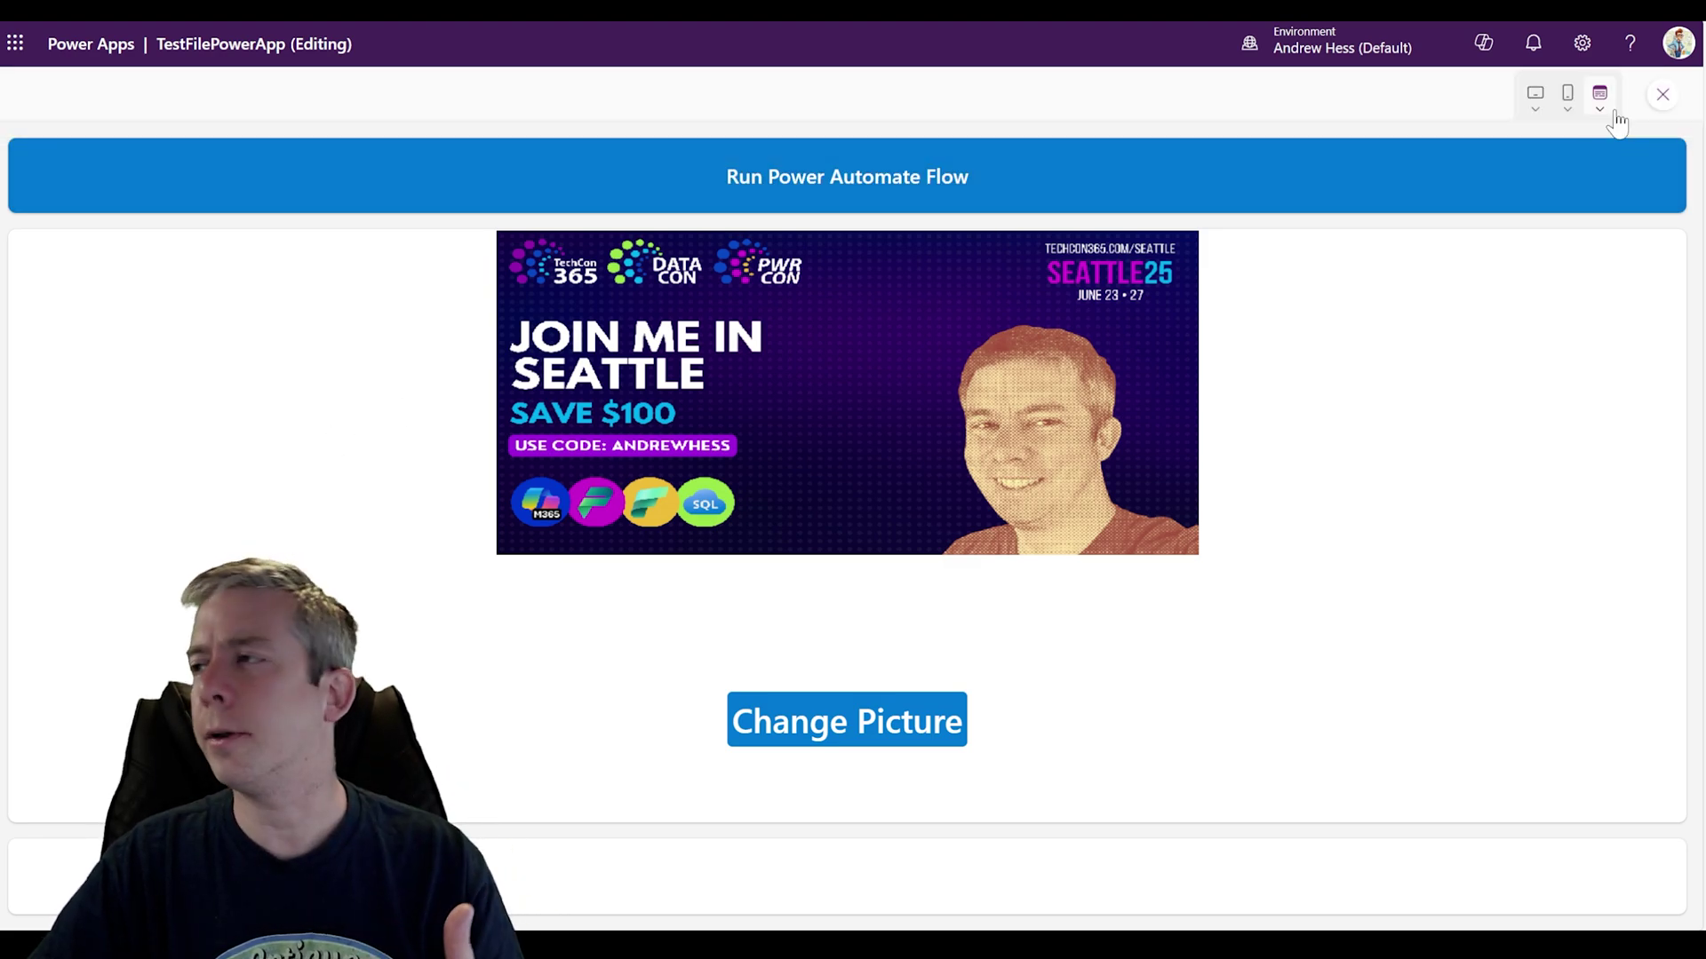
click(1662, 94)
Step: Refresh the FileFromPowerApps flow connection, then preview the app and run the flow again
click(301, 347)
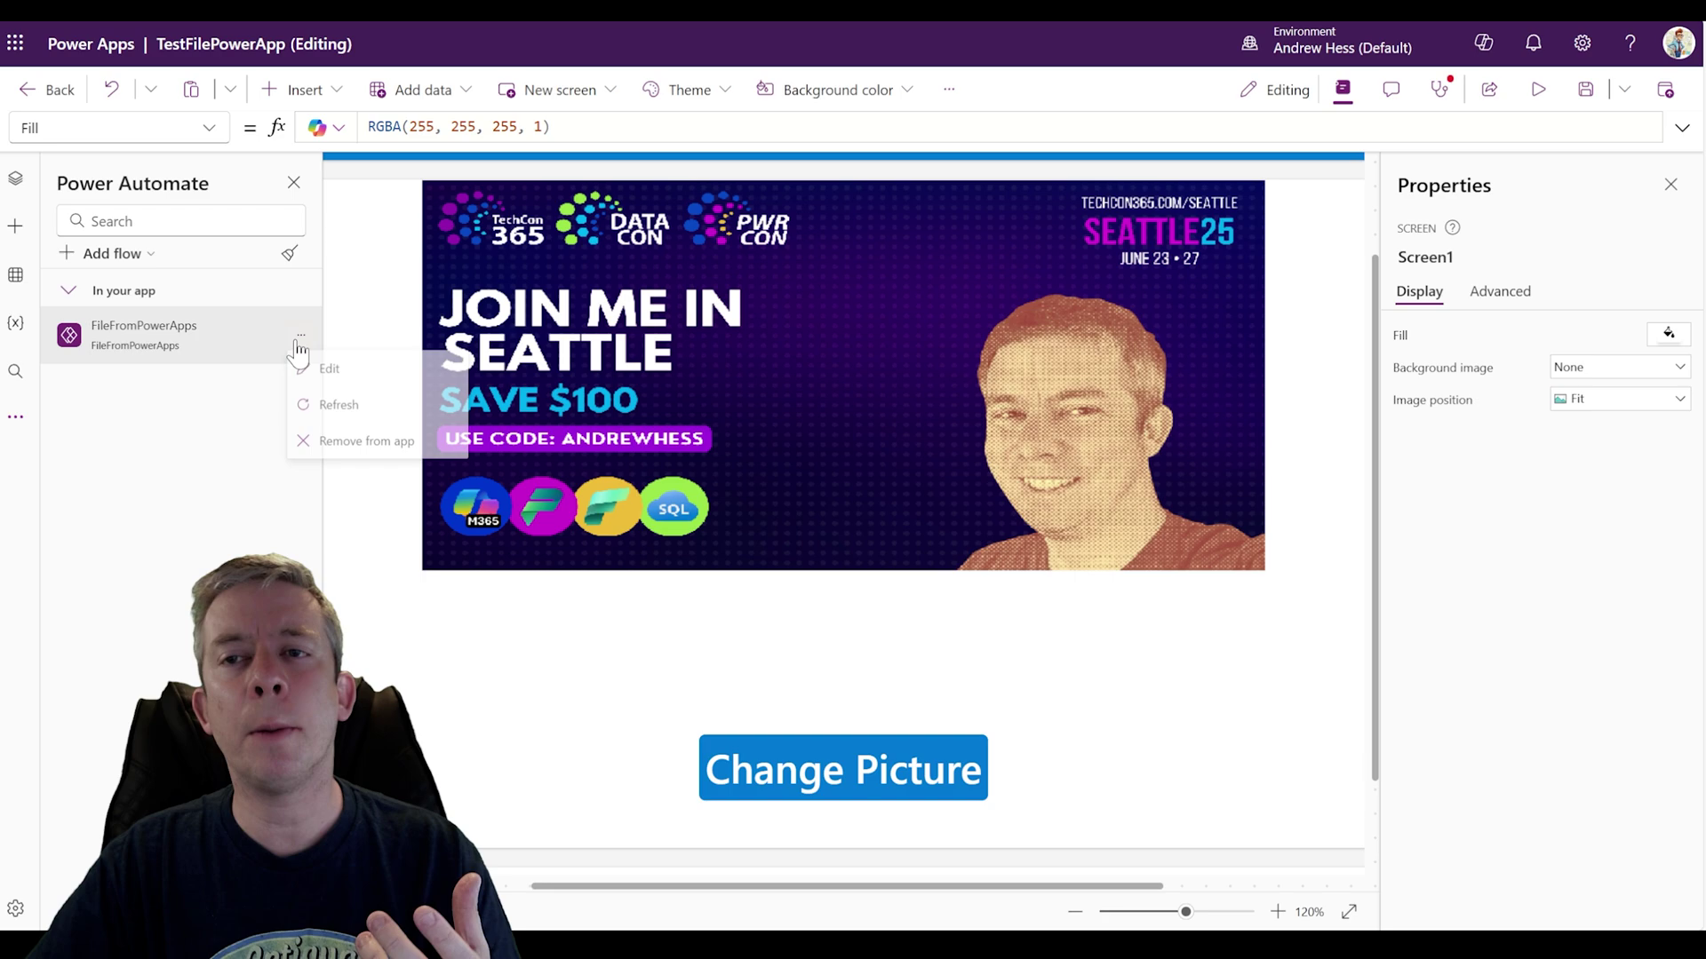
click(336, 405)
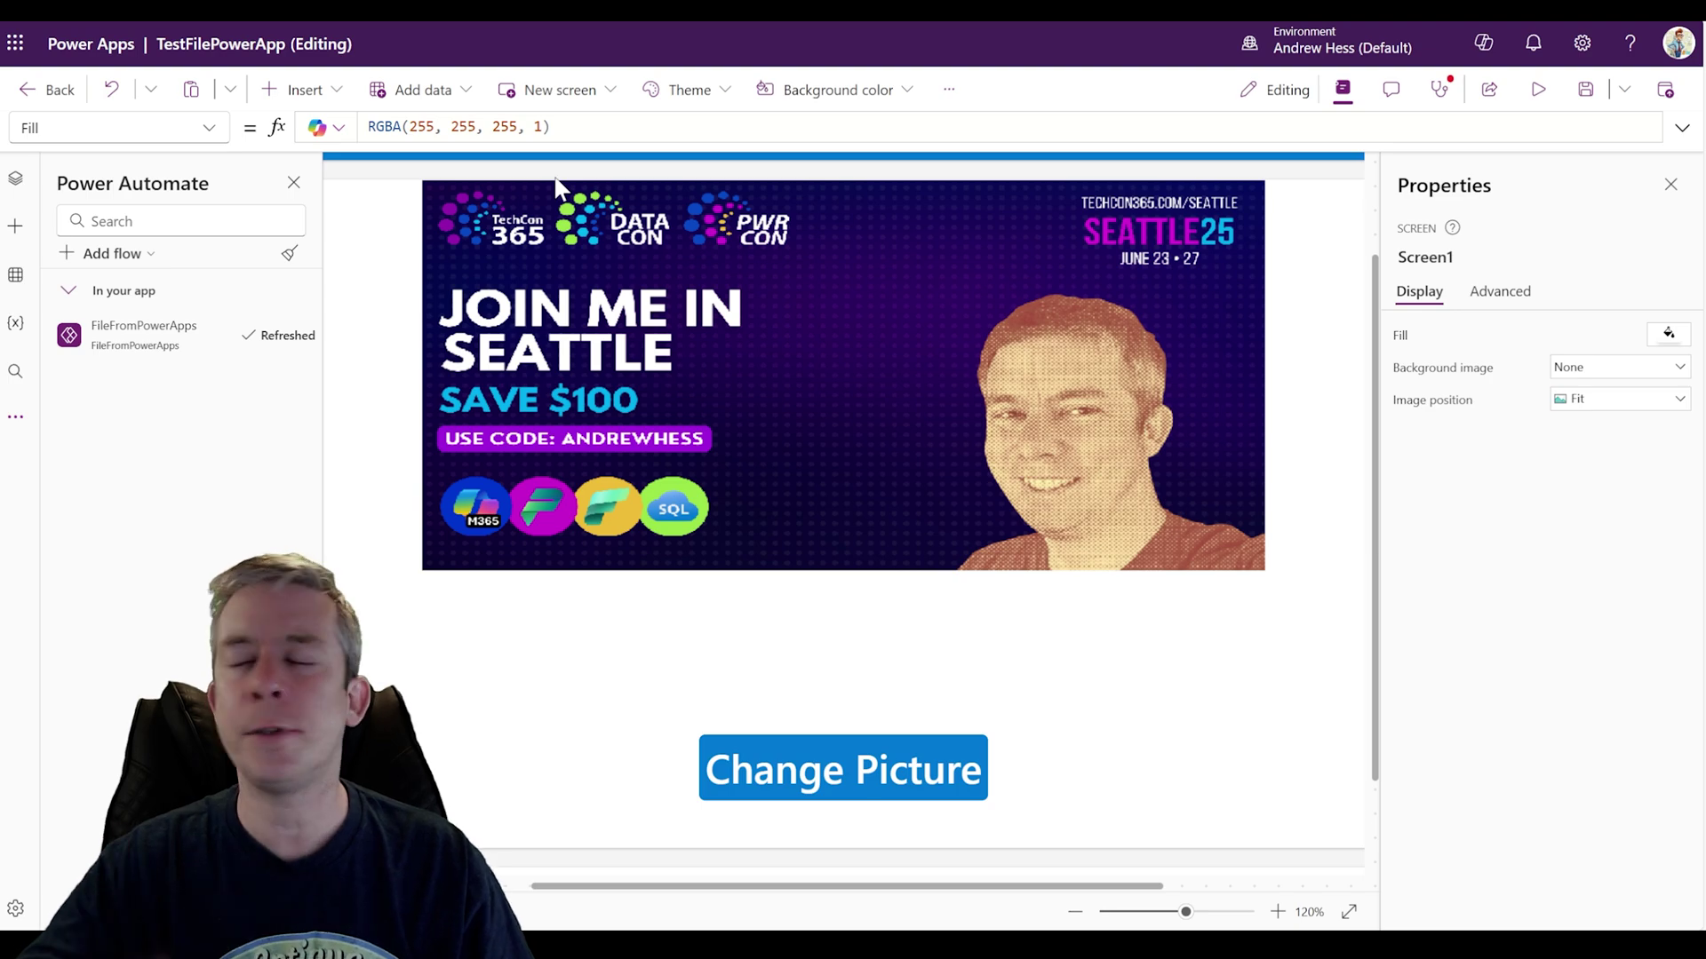
click(1538, 89)
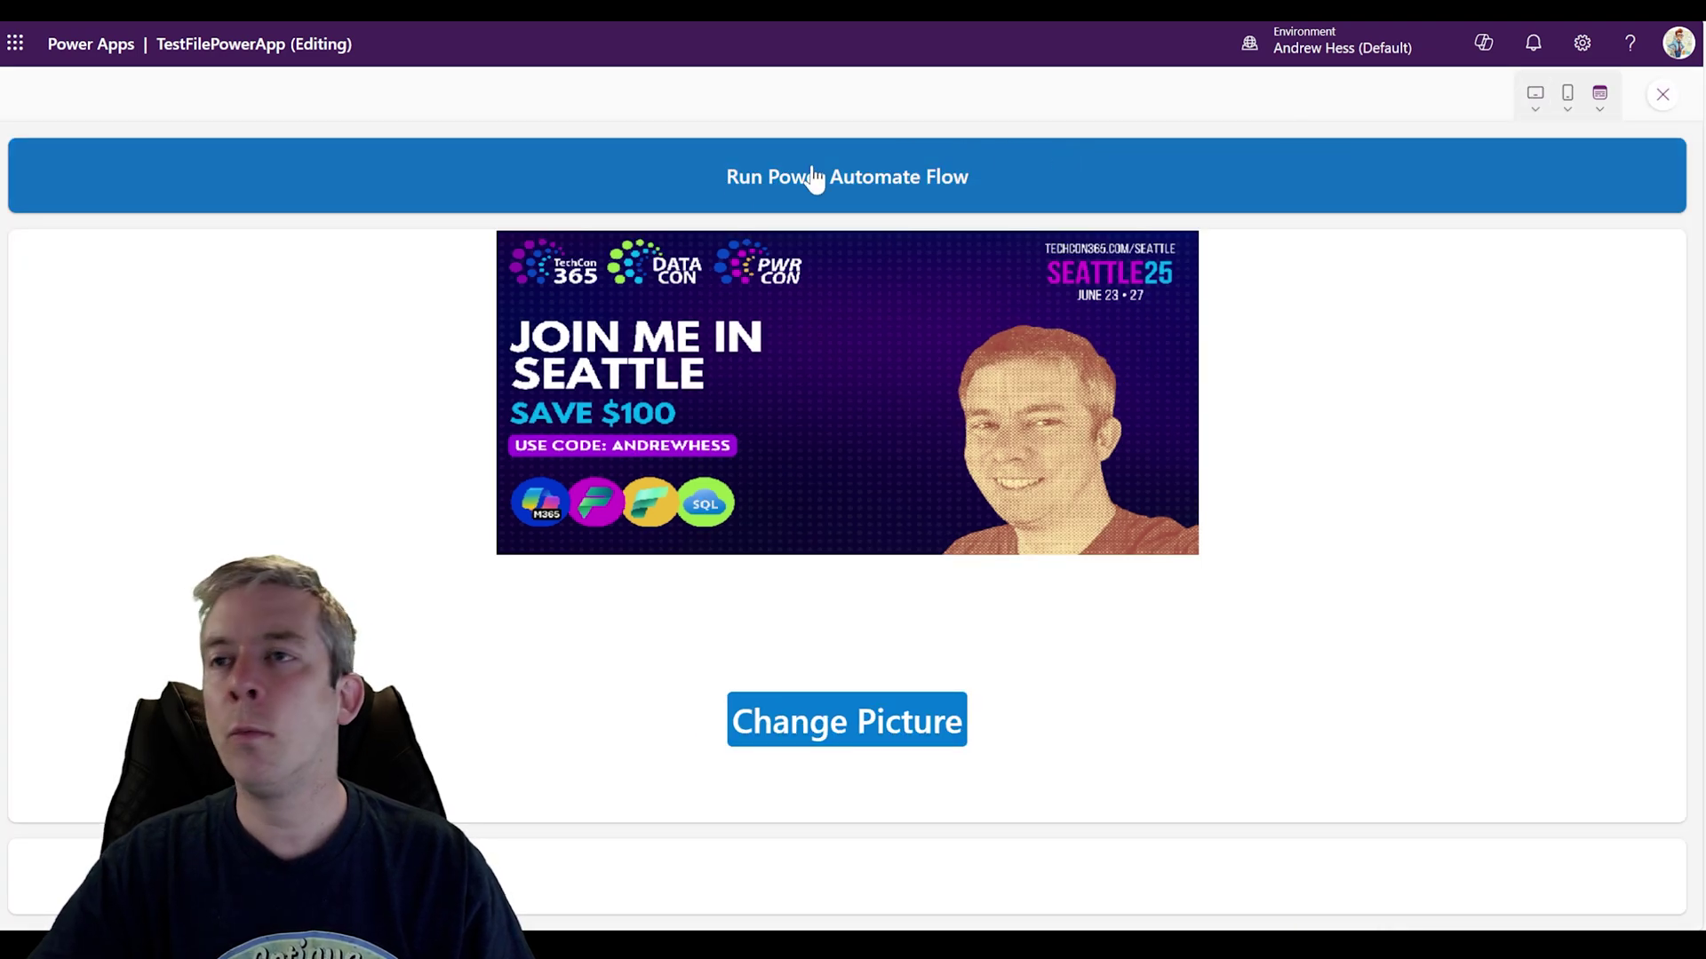
click(705, 191)
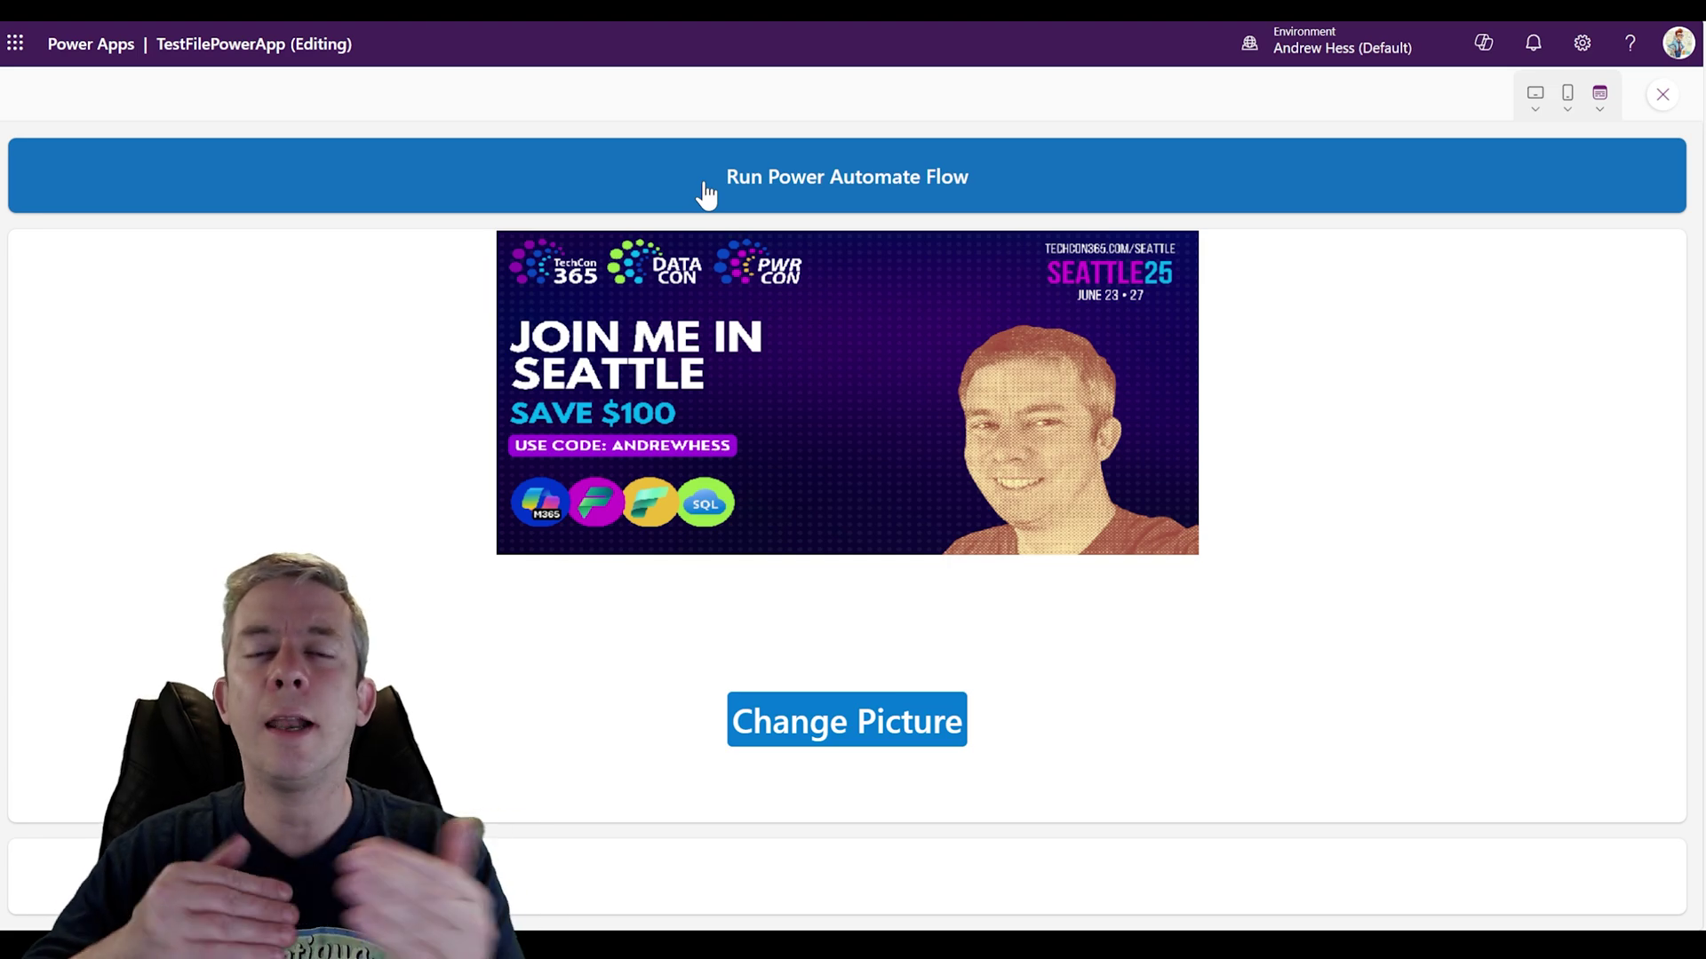
click(1662, 95)
click(18, 46)
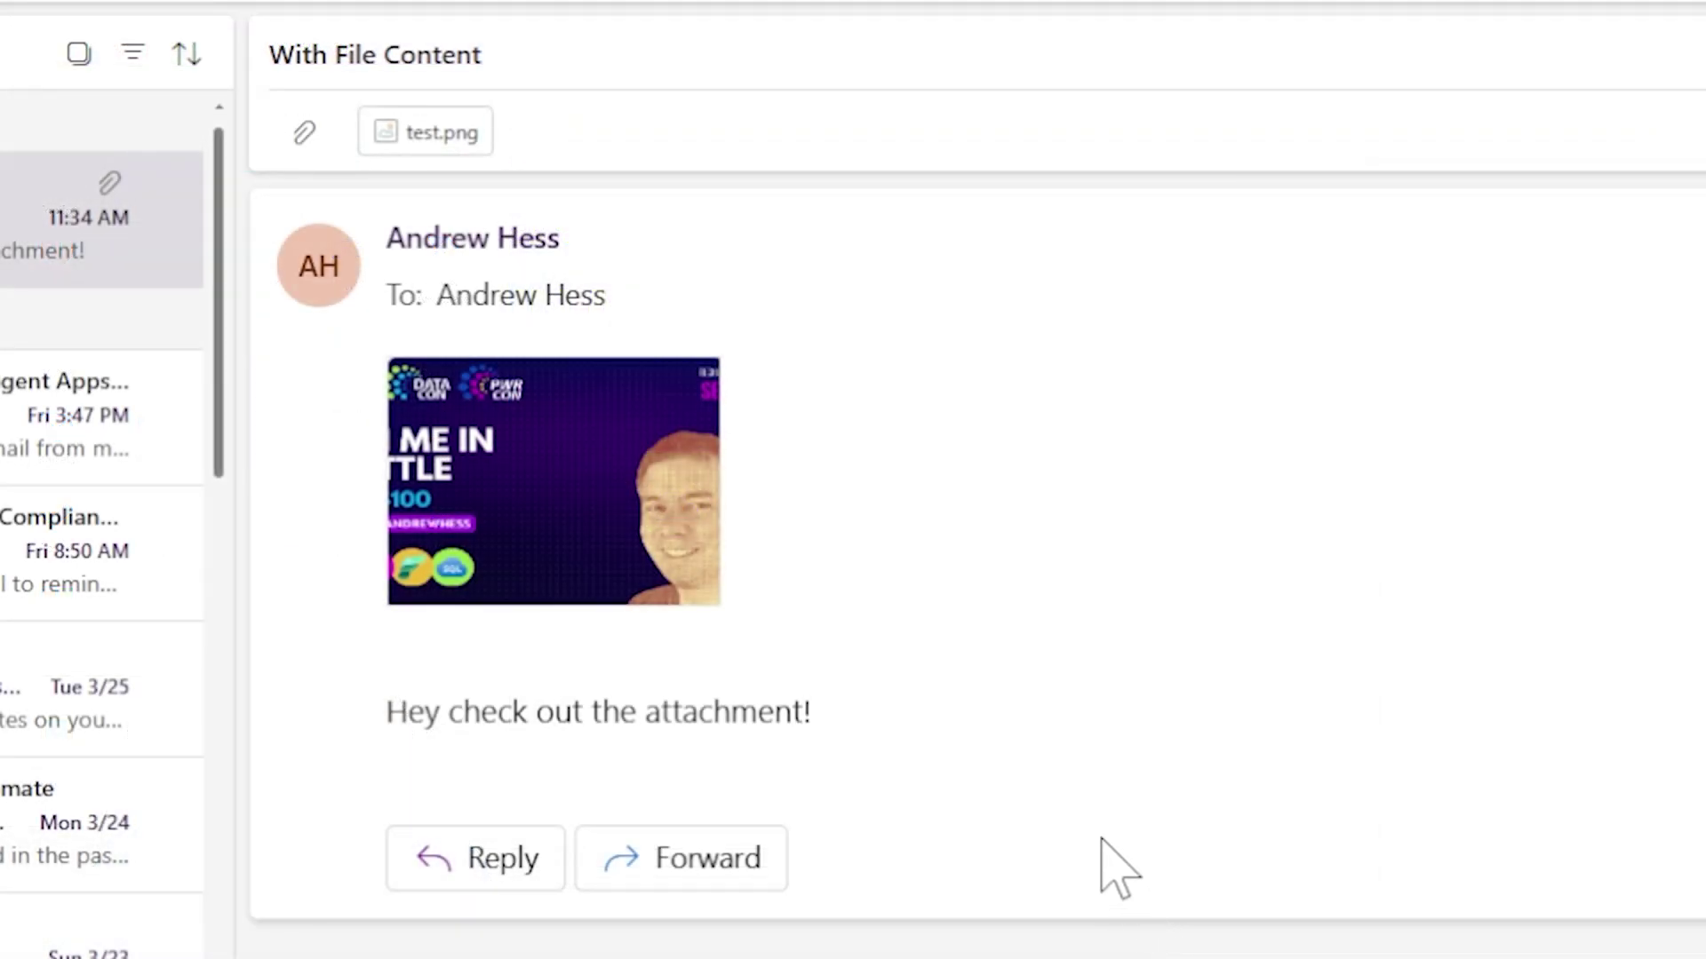
Step: In the 'With File Content' email, check the test.png attachment options and preview the image
click(698, 560)
click(990, 609)
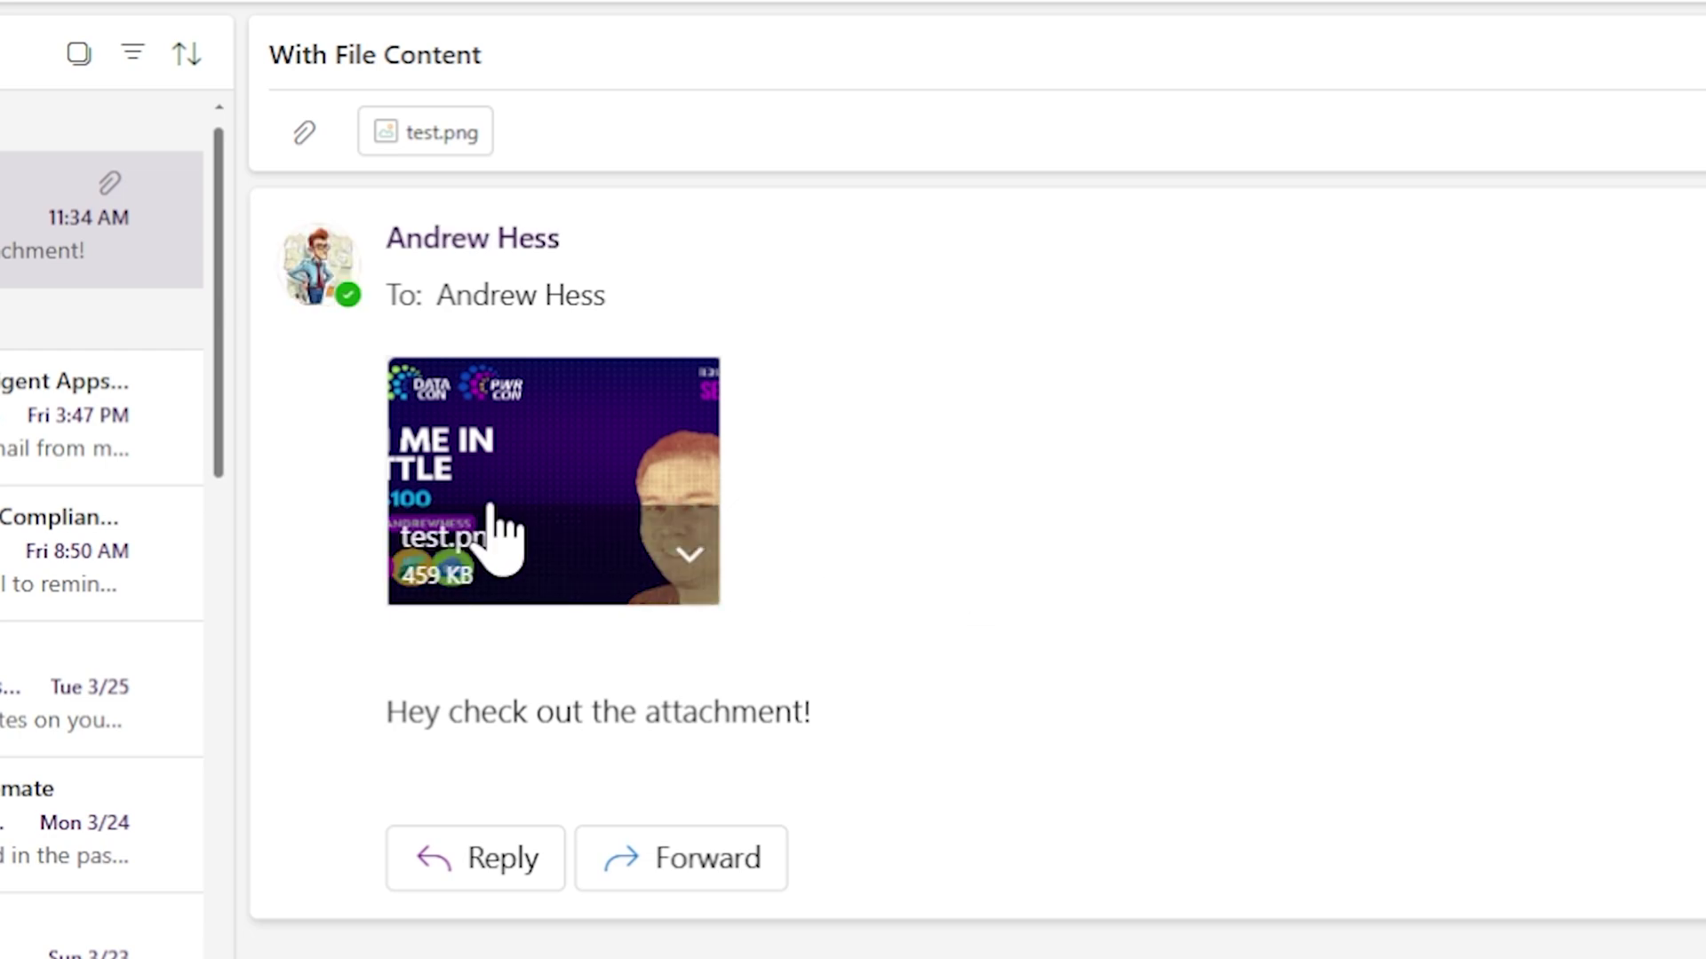
click(536, 506)
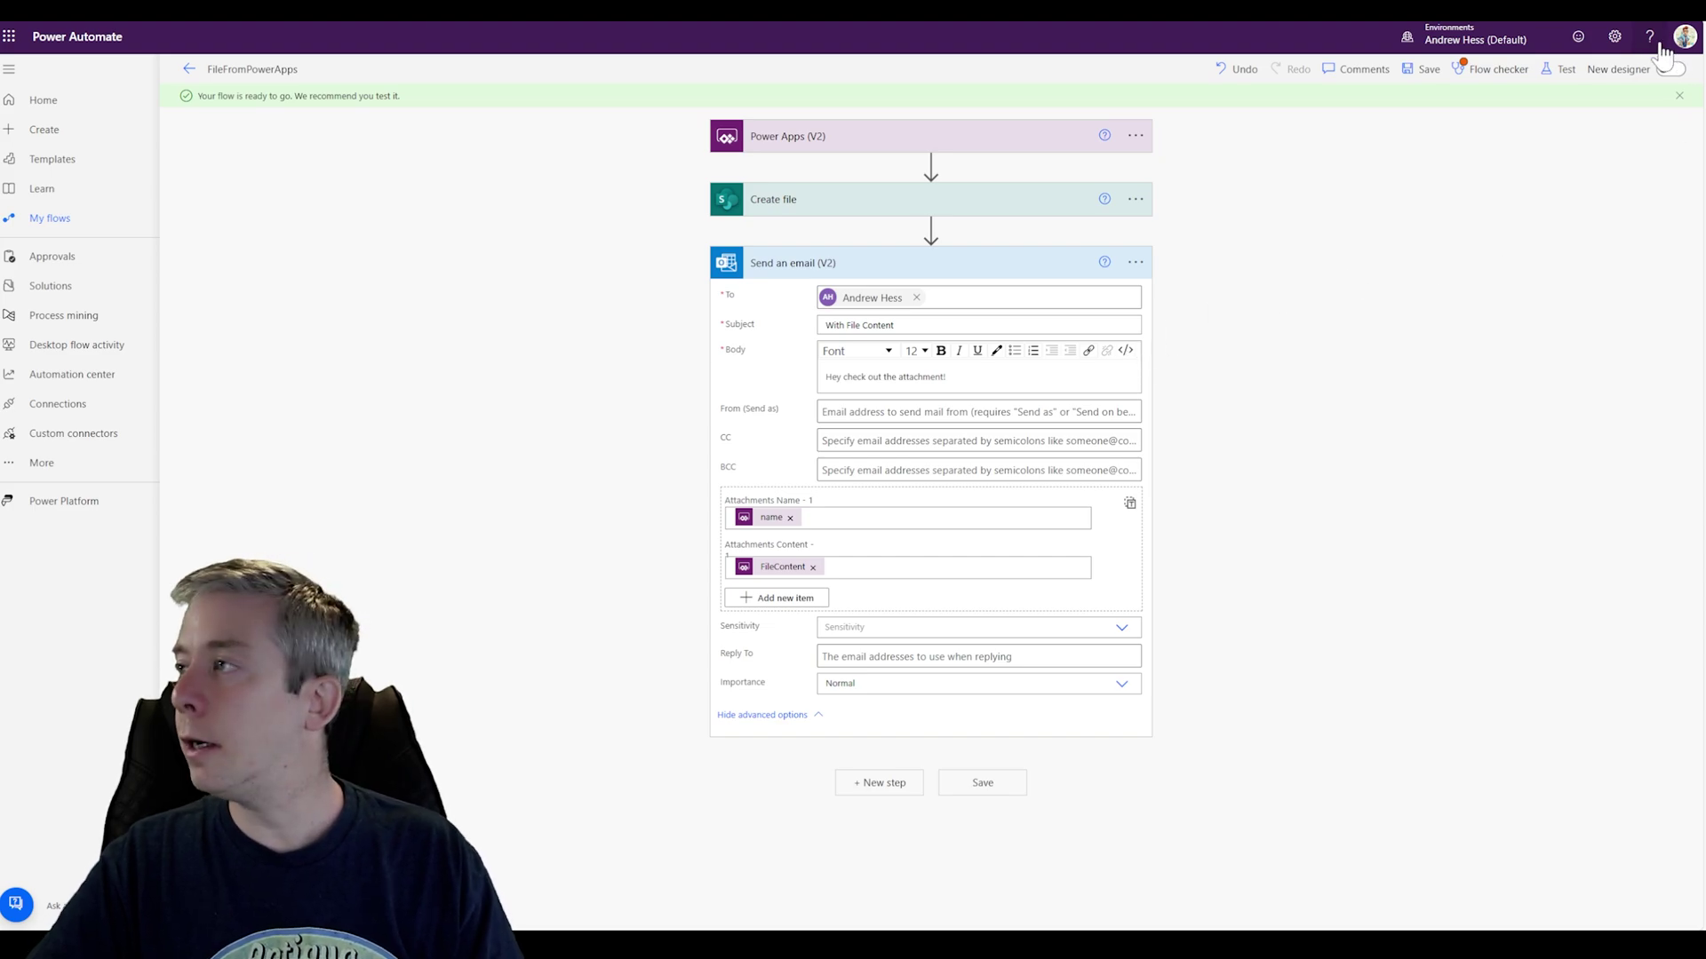
Step: Switch the email body to HTML and add a <table> with Name and Image header cells
key(ctrl+plus)
key(ctrl+plus)
key(ctrl+plus)
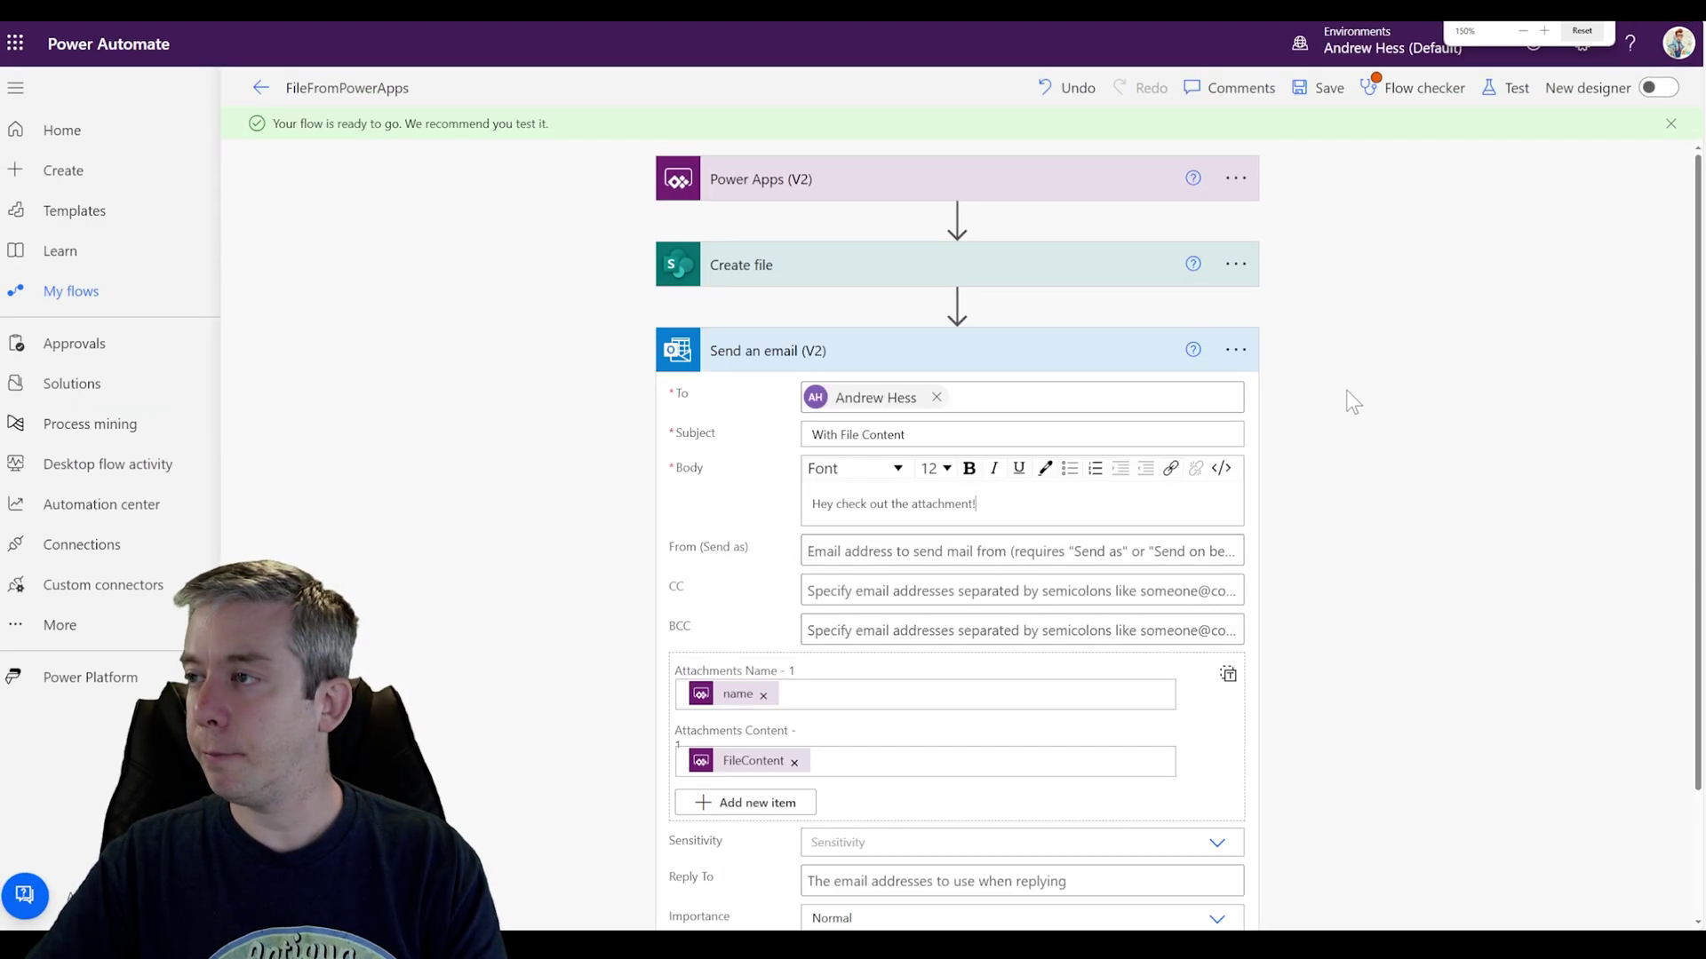
click(1229, 477)
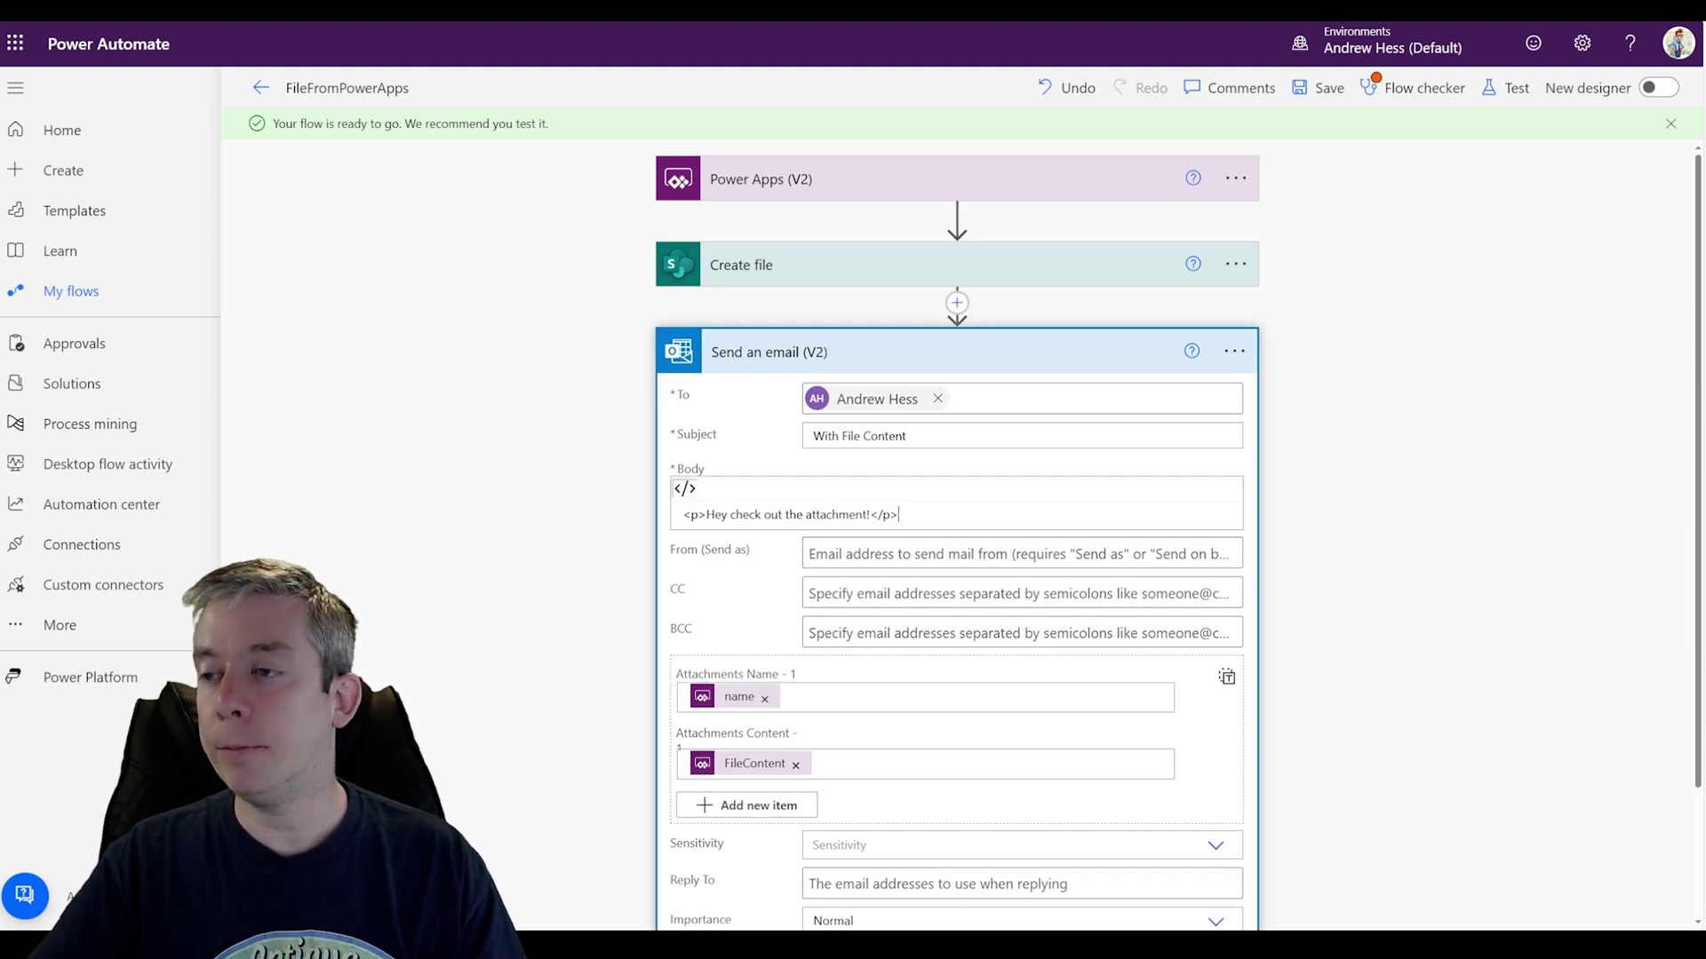
key(Return)
text(<table>)
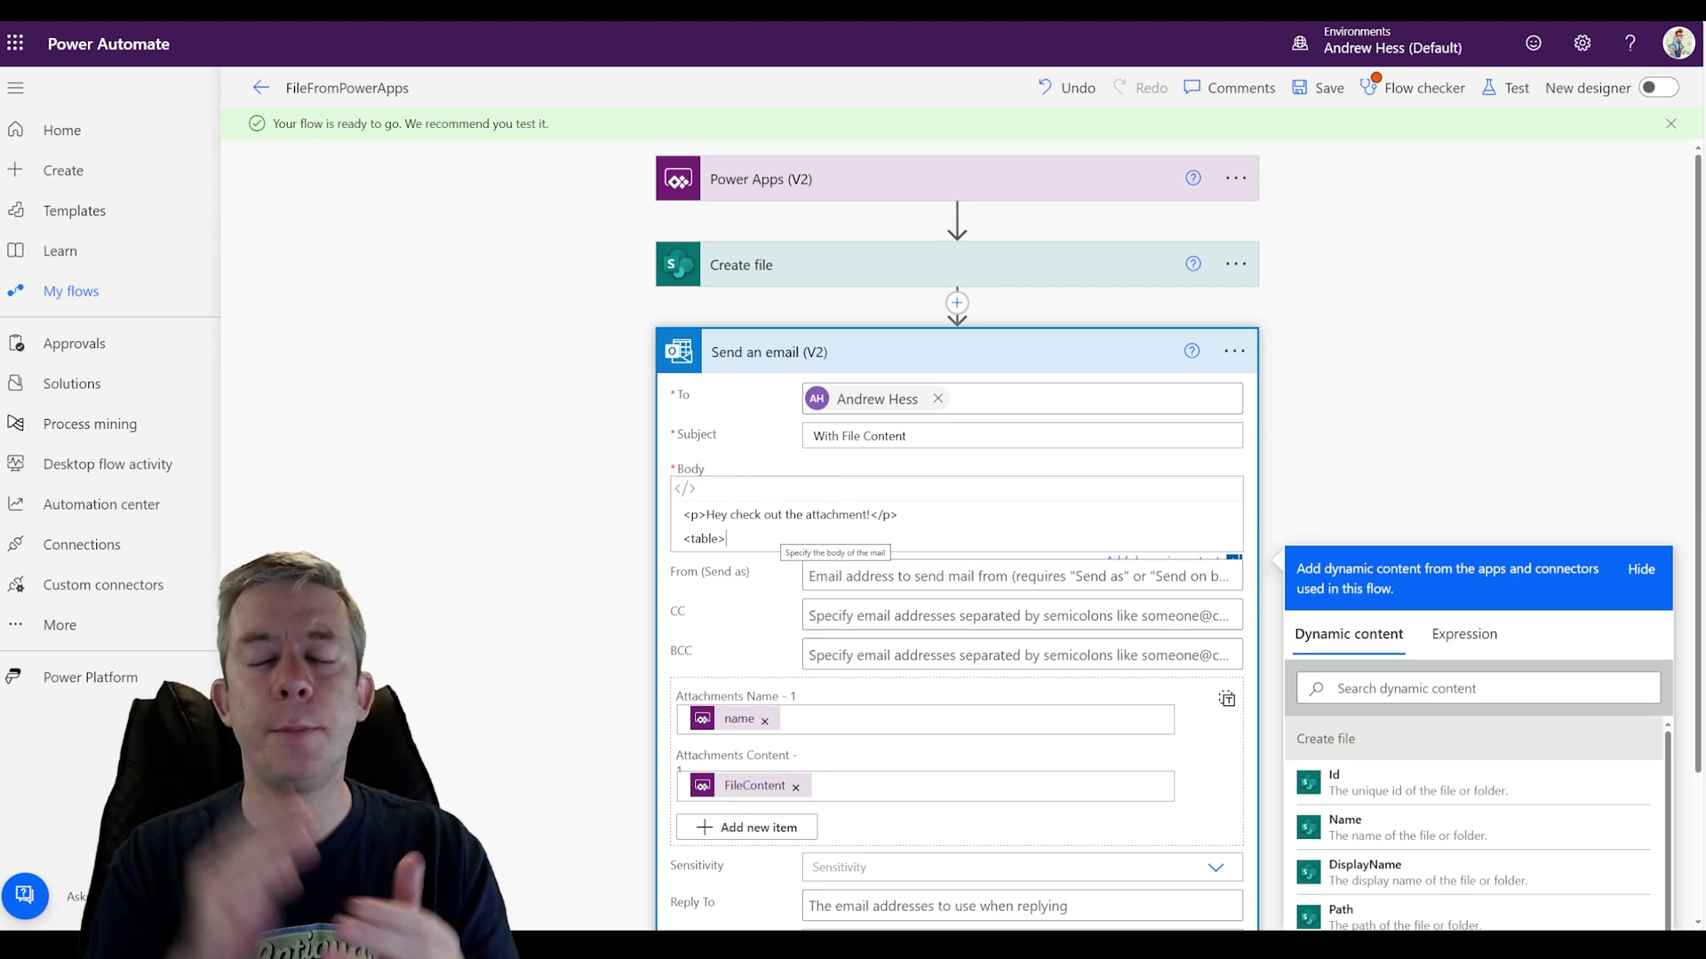
key(Return)
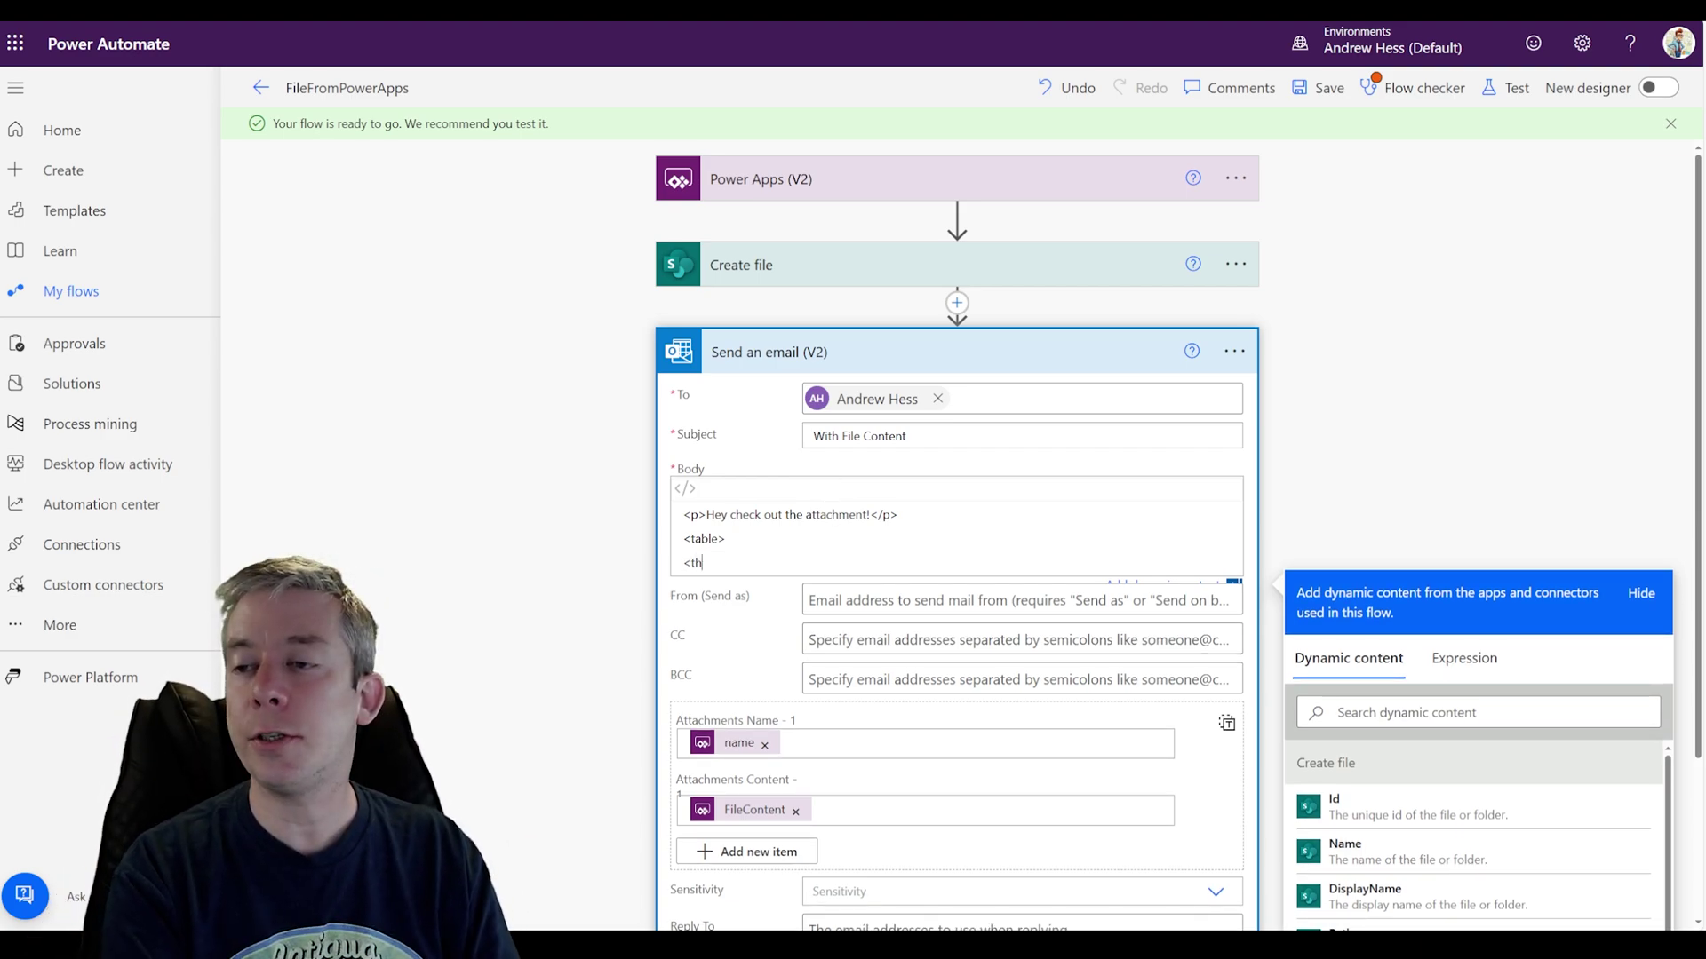
text(<th>Name<)
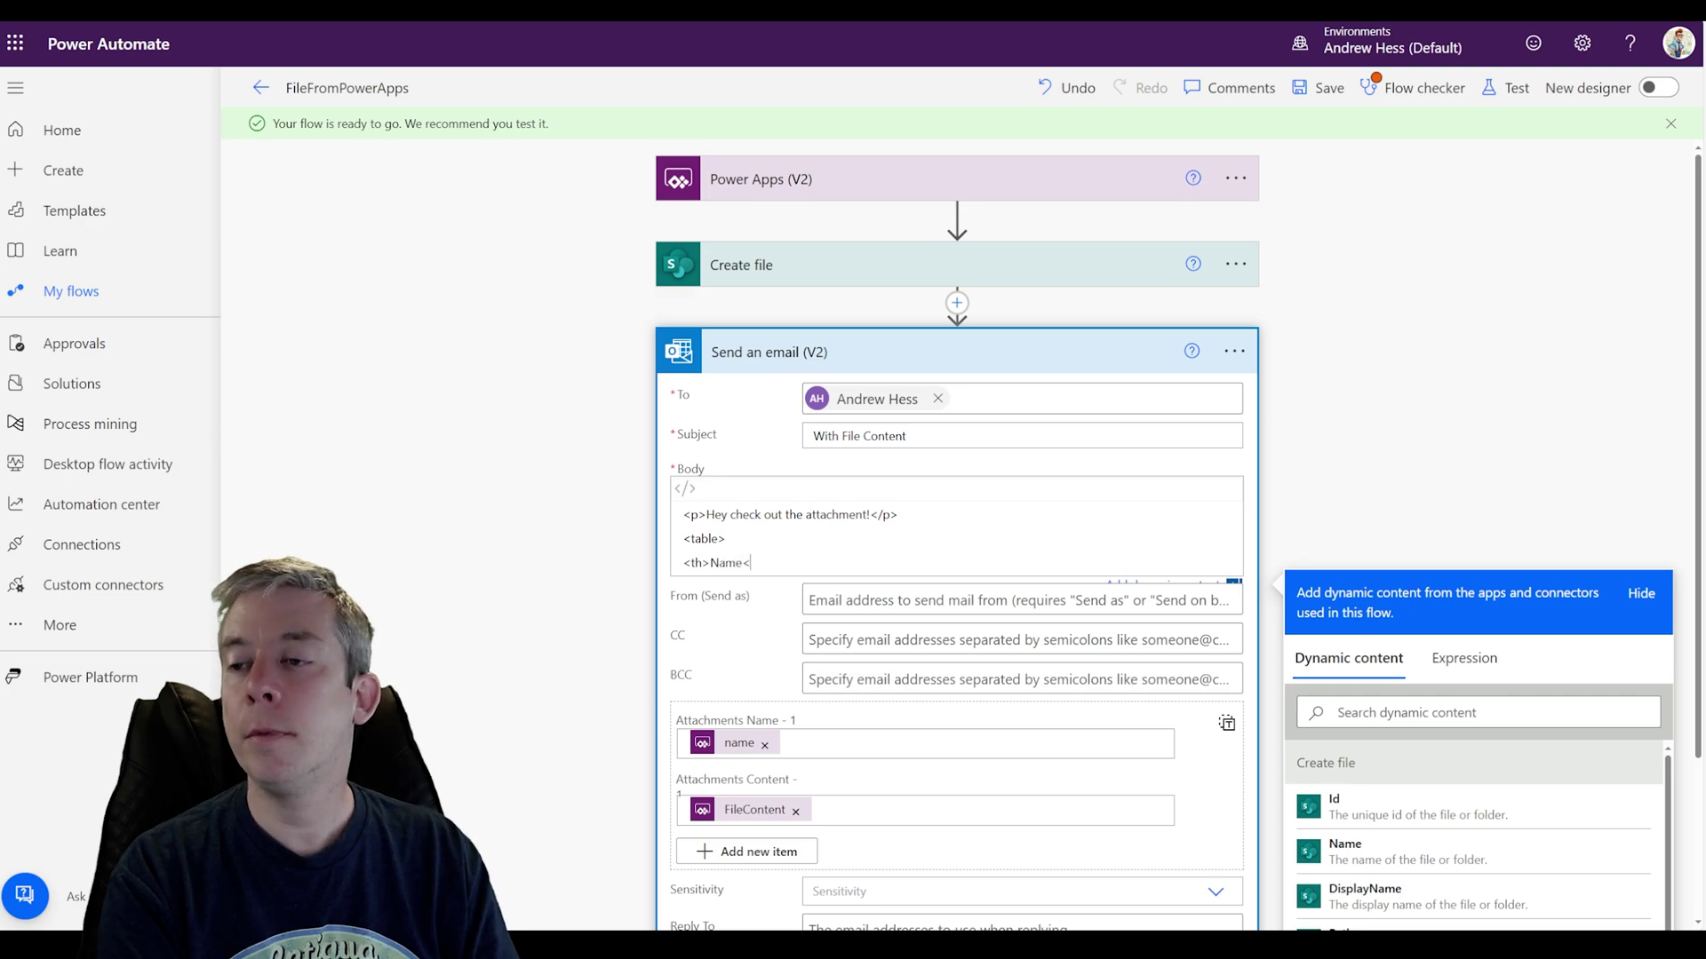
text(/th><Imag)
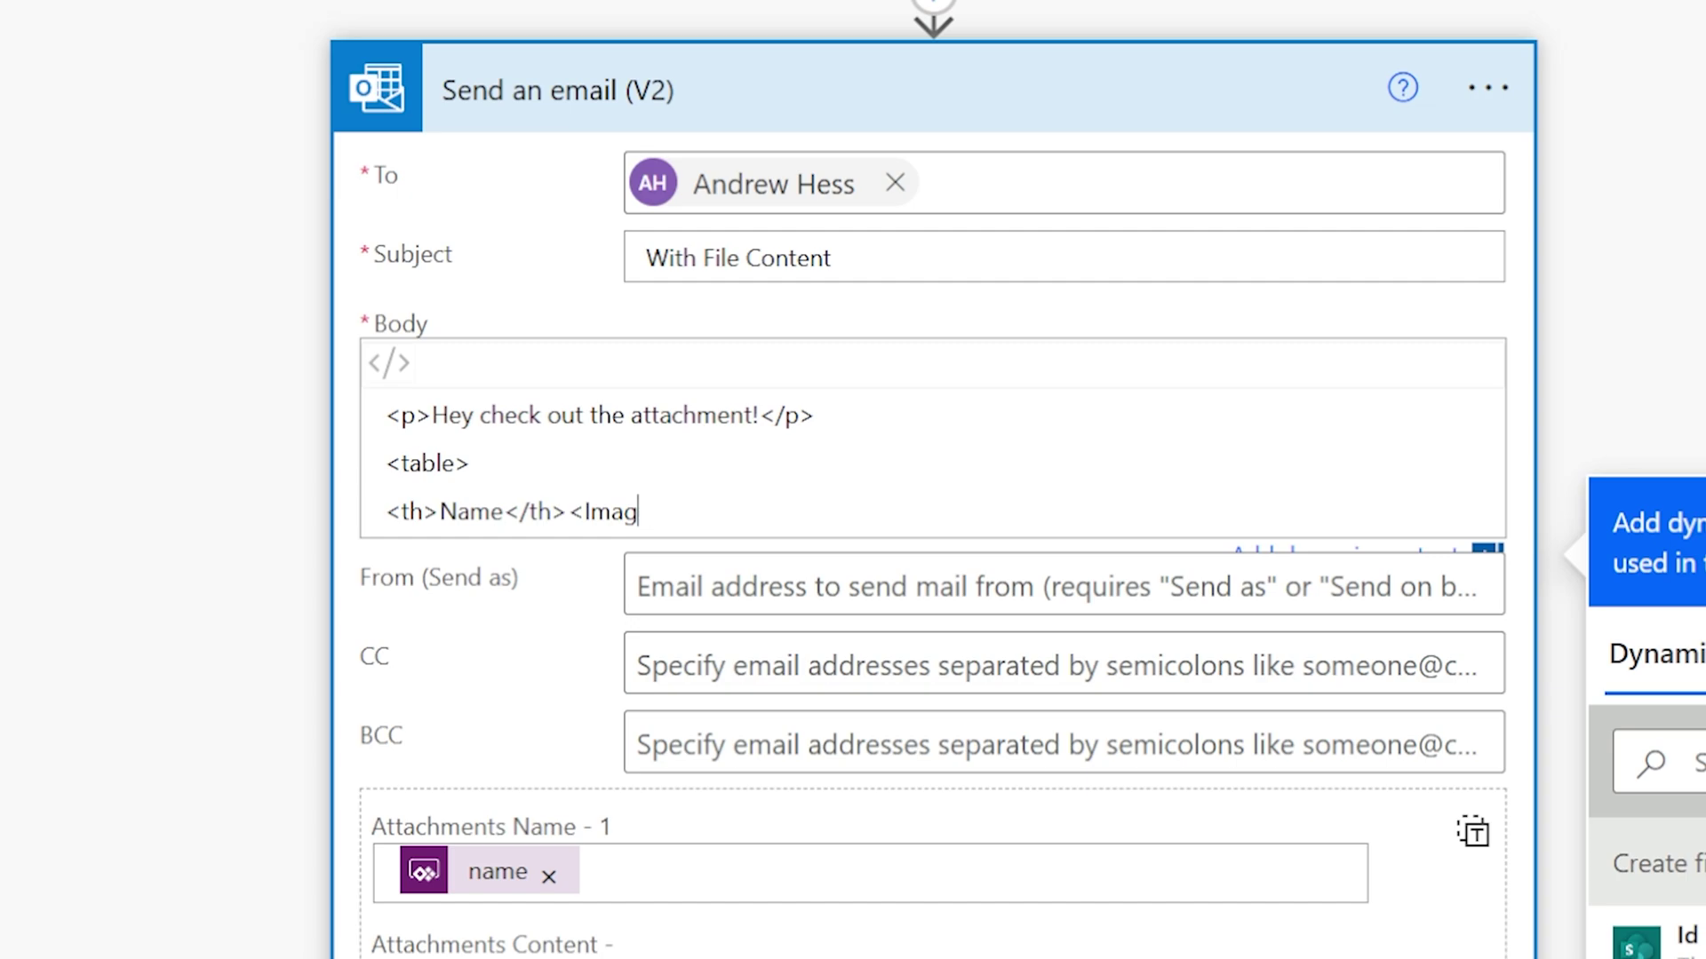
key(BackSpace)
key(BackSpace)
key(BackSpace)
key(BackSpace)
text(th>Imag)
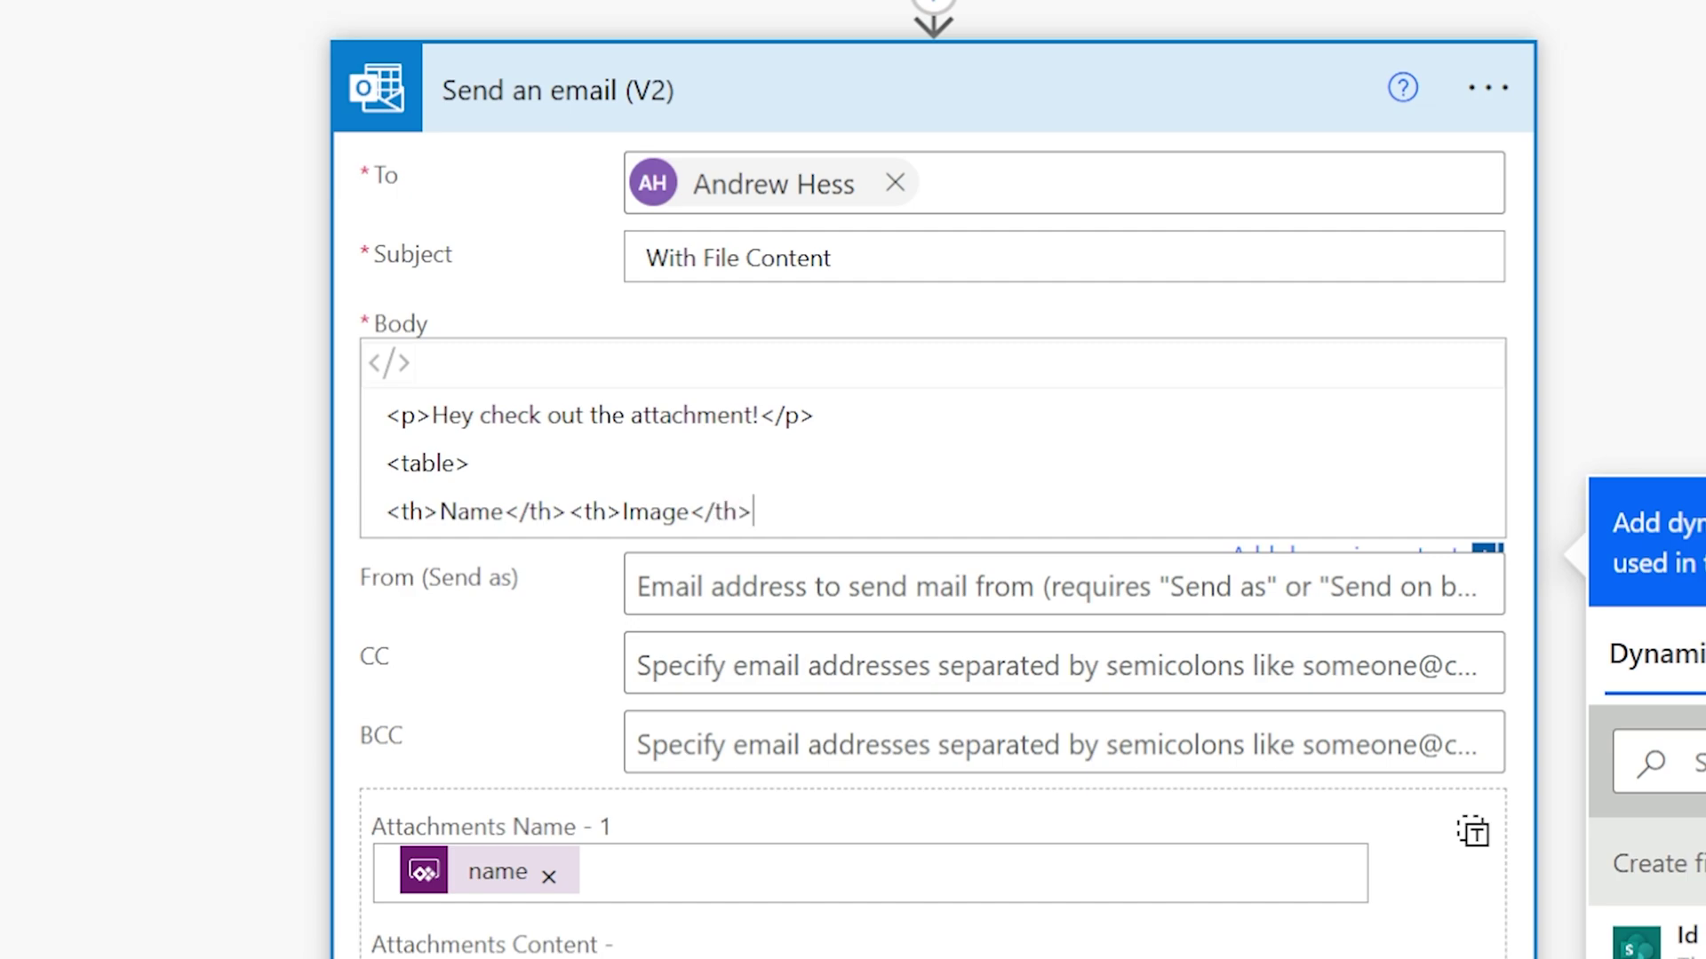
key(Return)
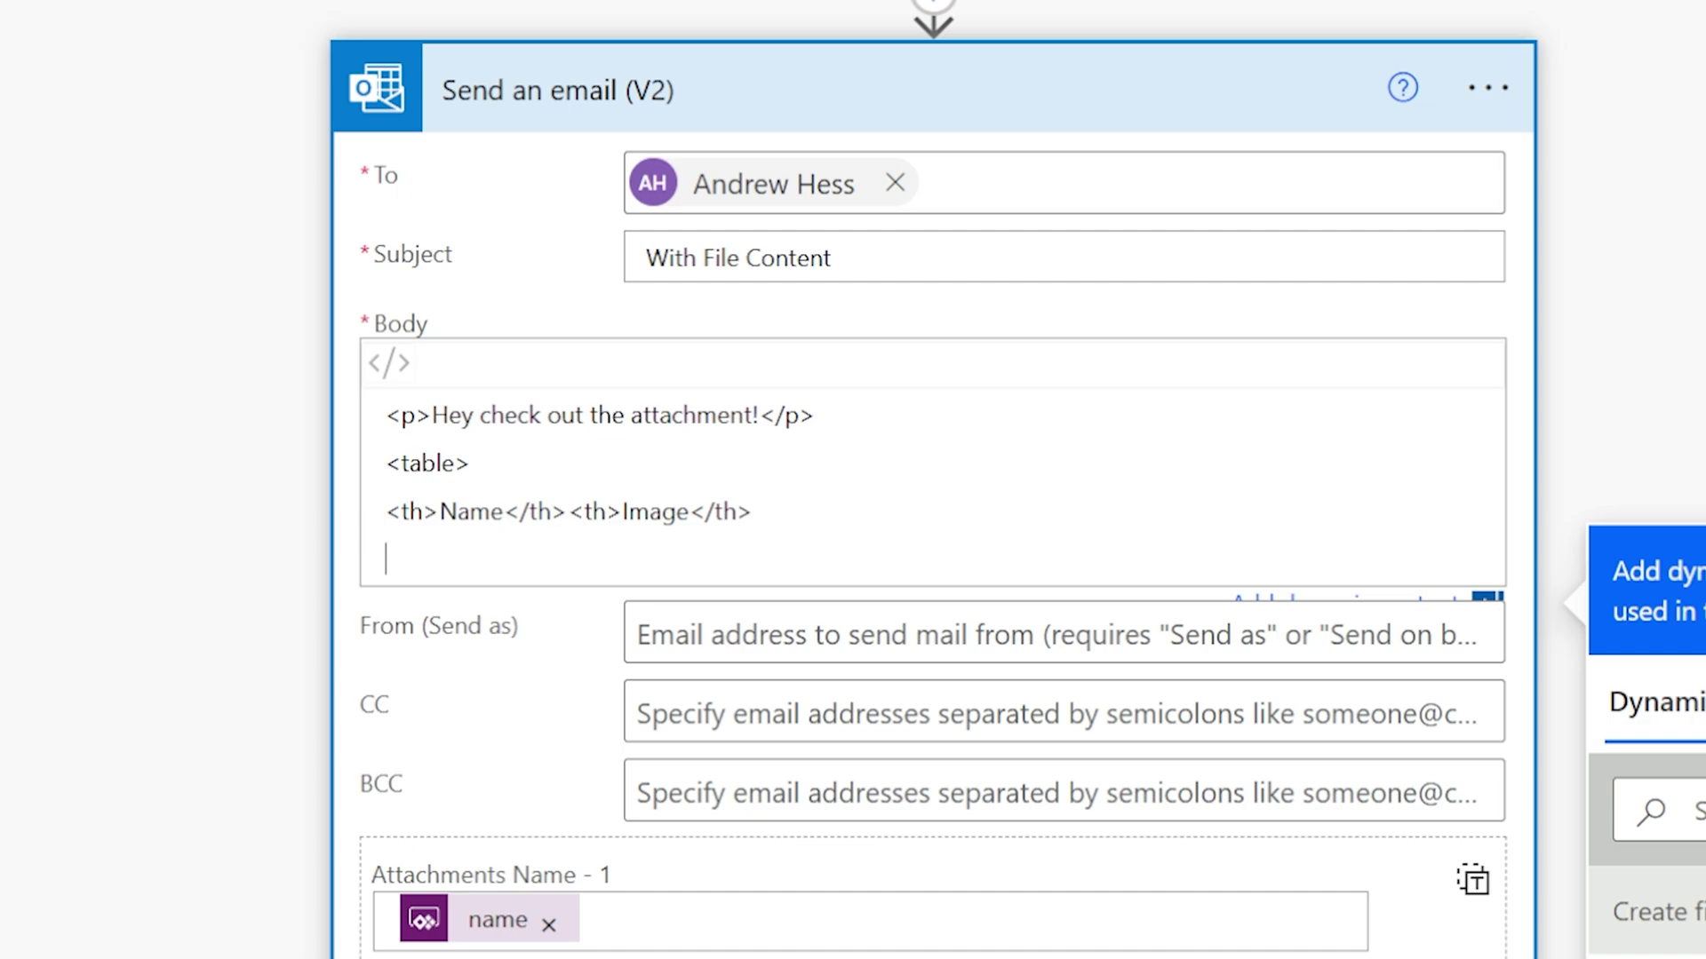
Step: Add a <tr> row whose first <td> holds the trigger's name value, then open a second <td>
text(r>)
key(Return)
text(<)
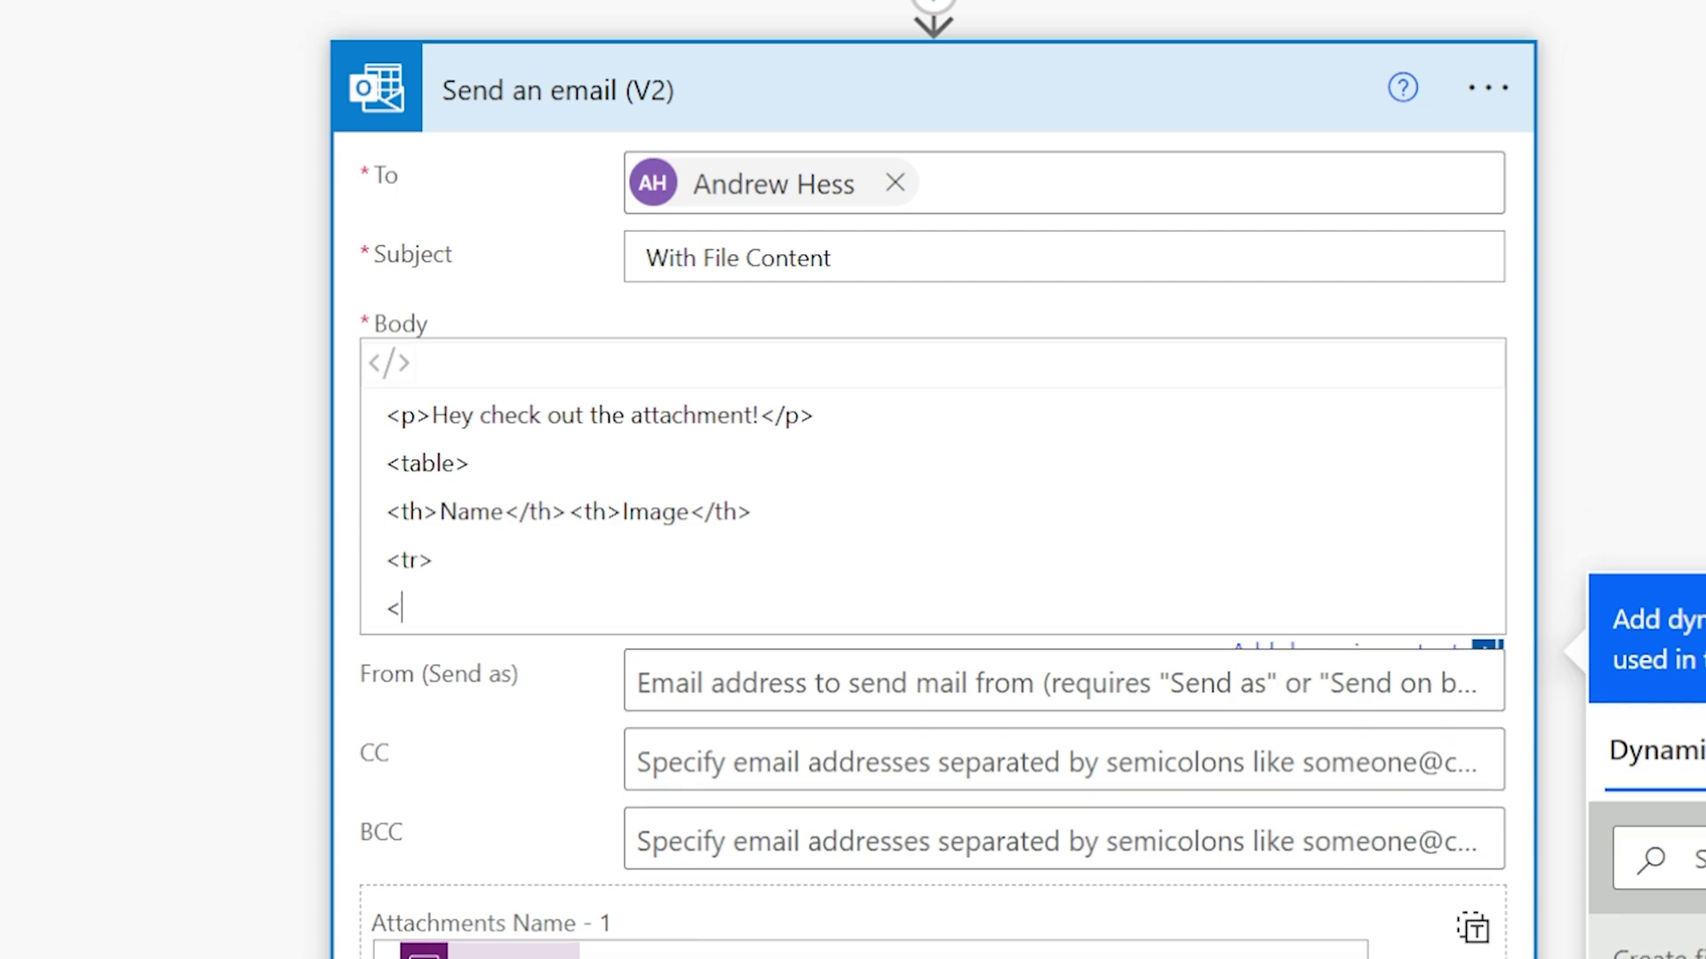
text(td>)
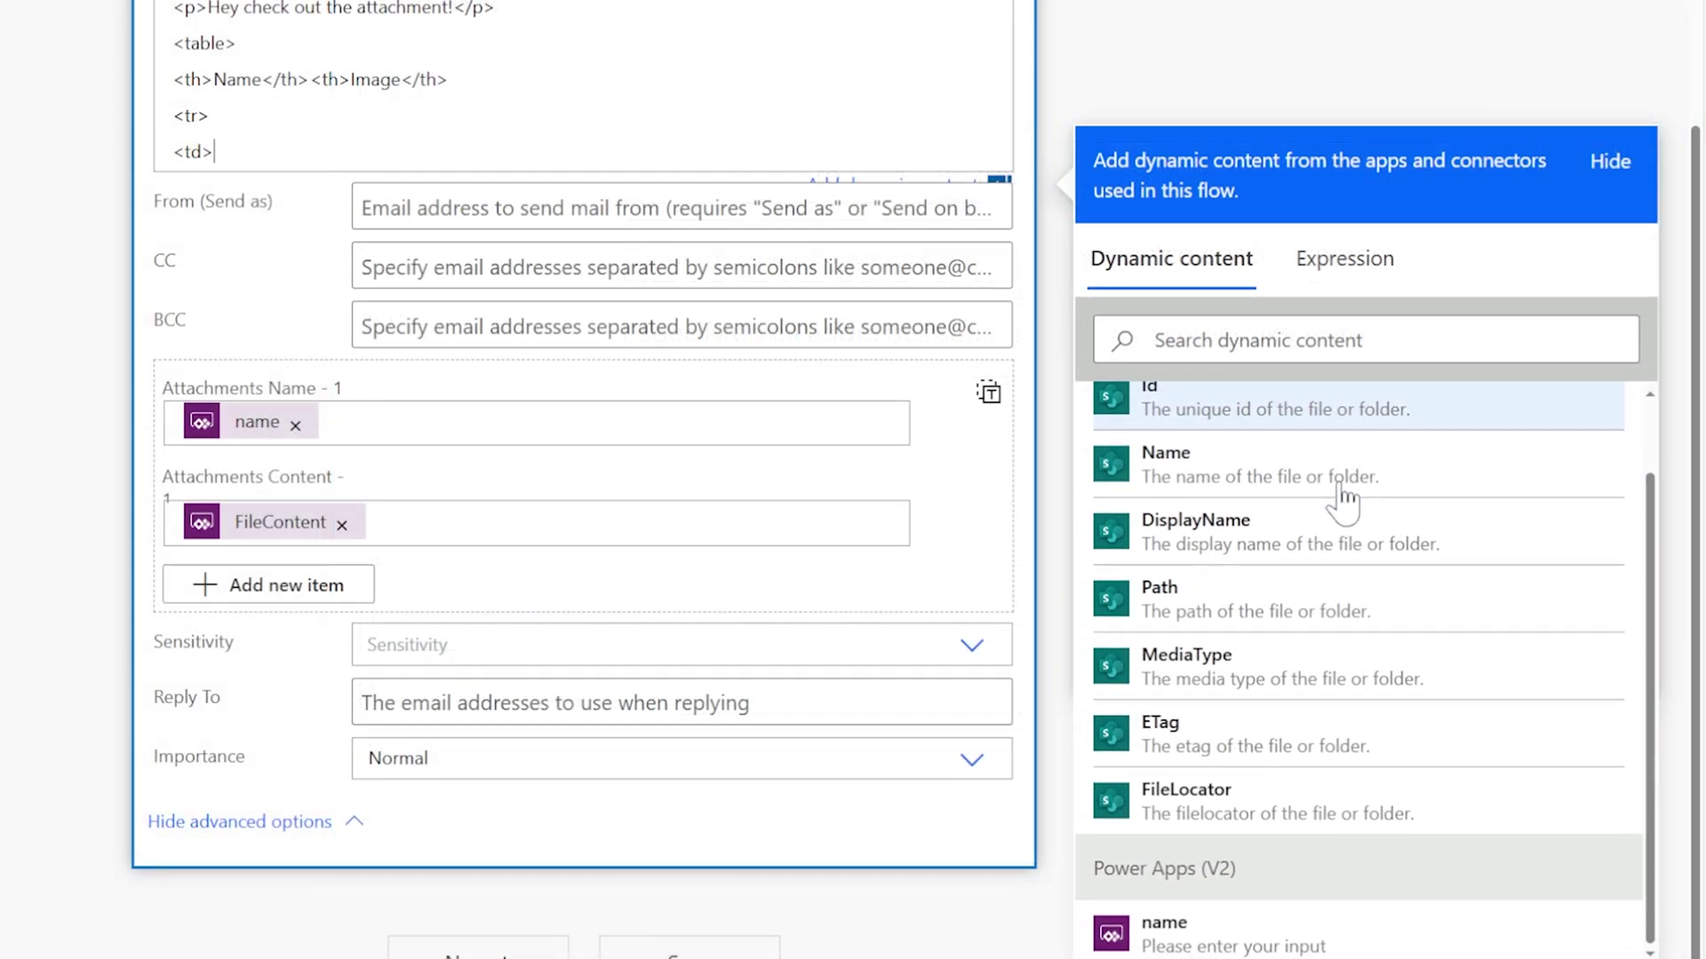
click(1213, 937)
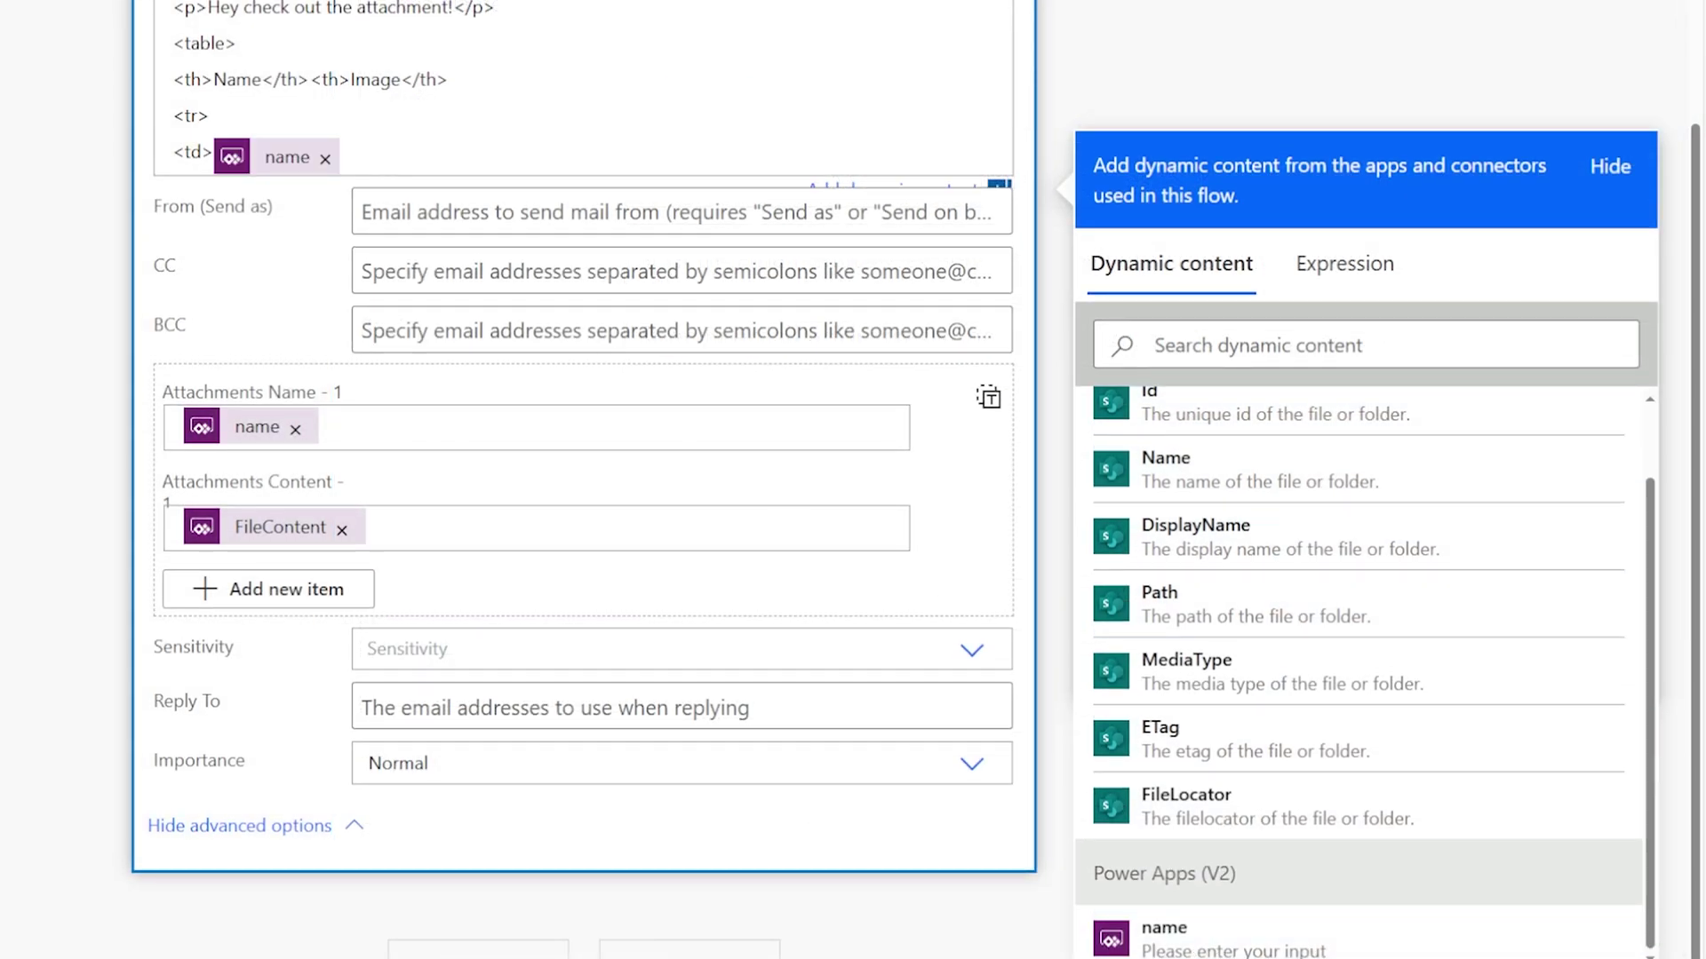
text(</td>)
key(Return)
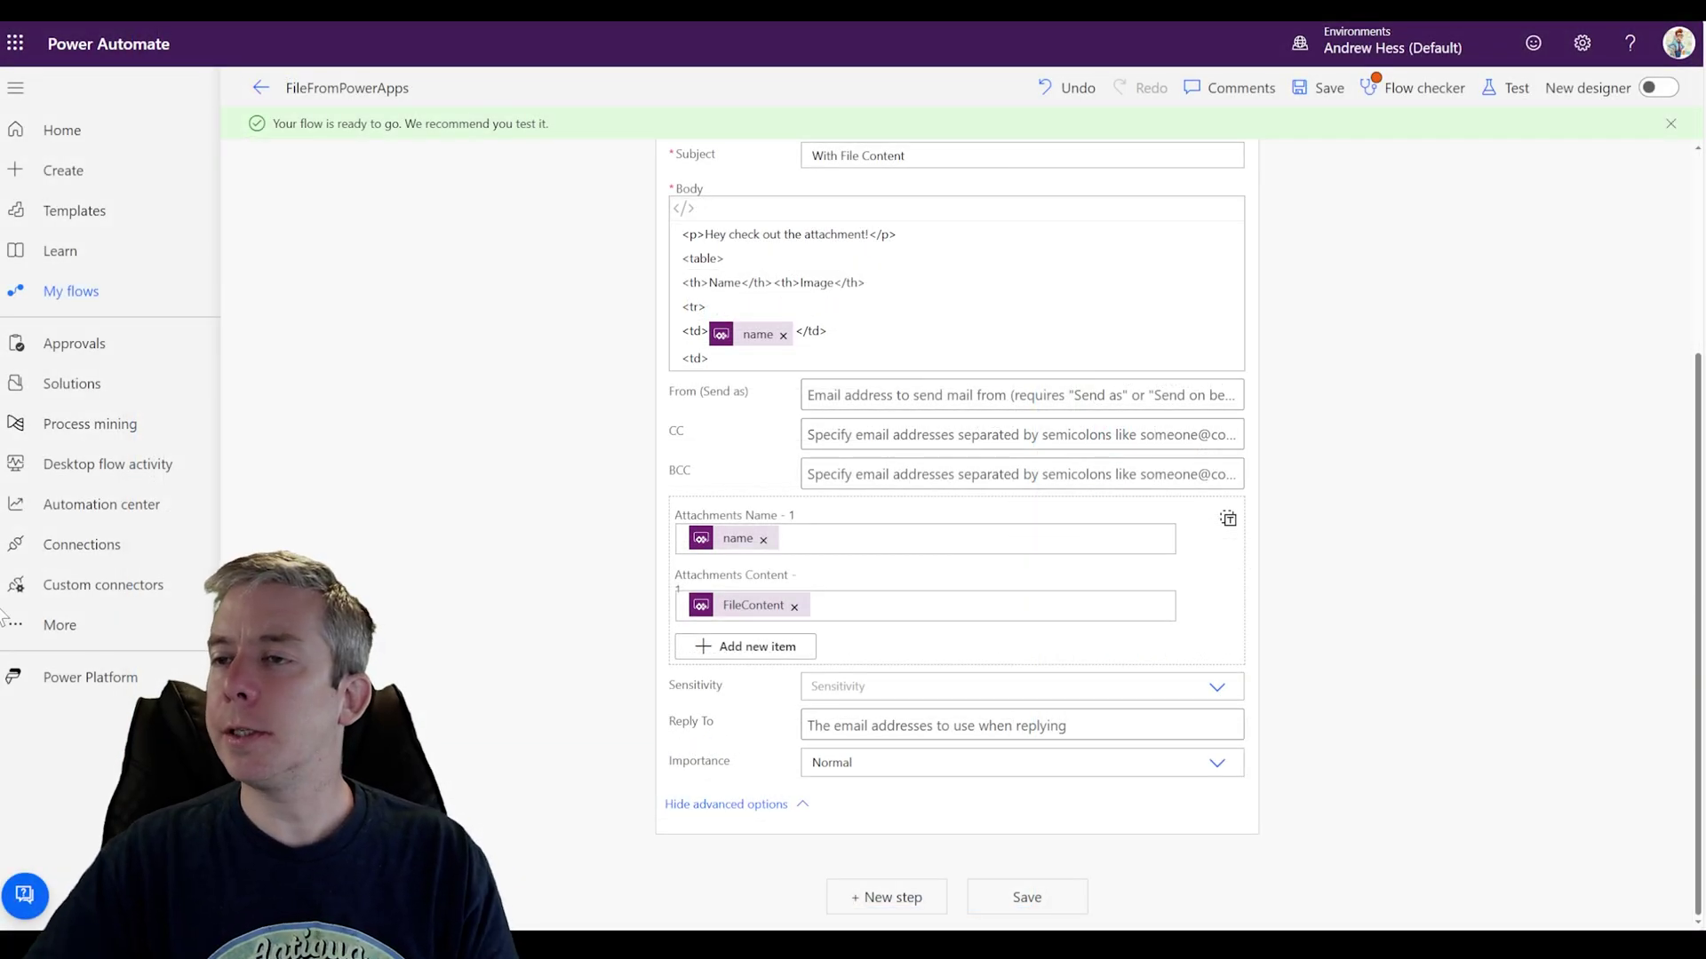
click(759, 357)
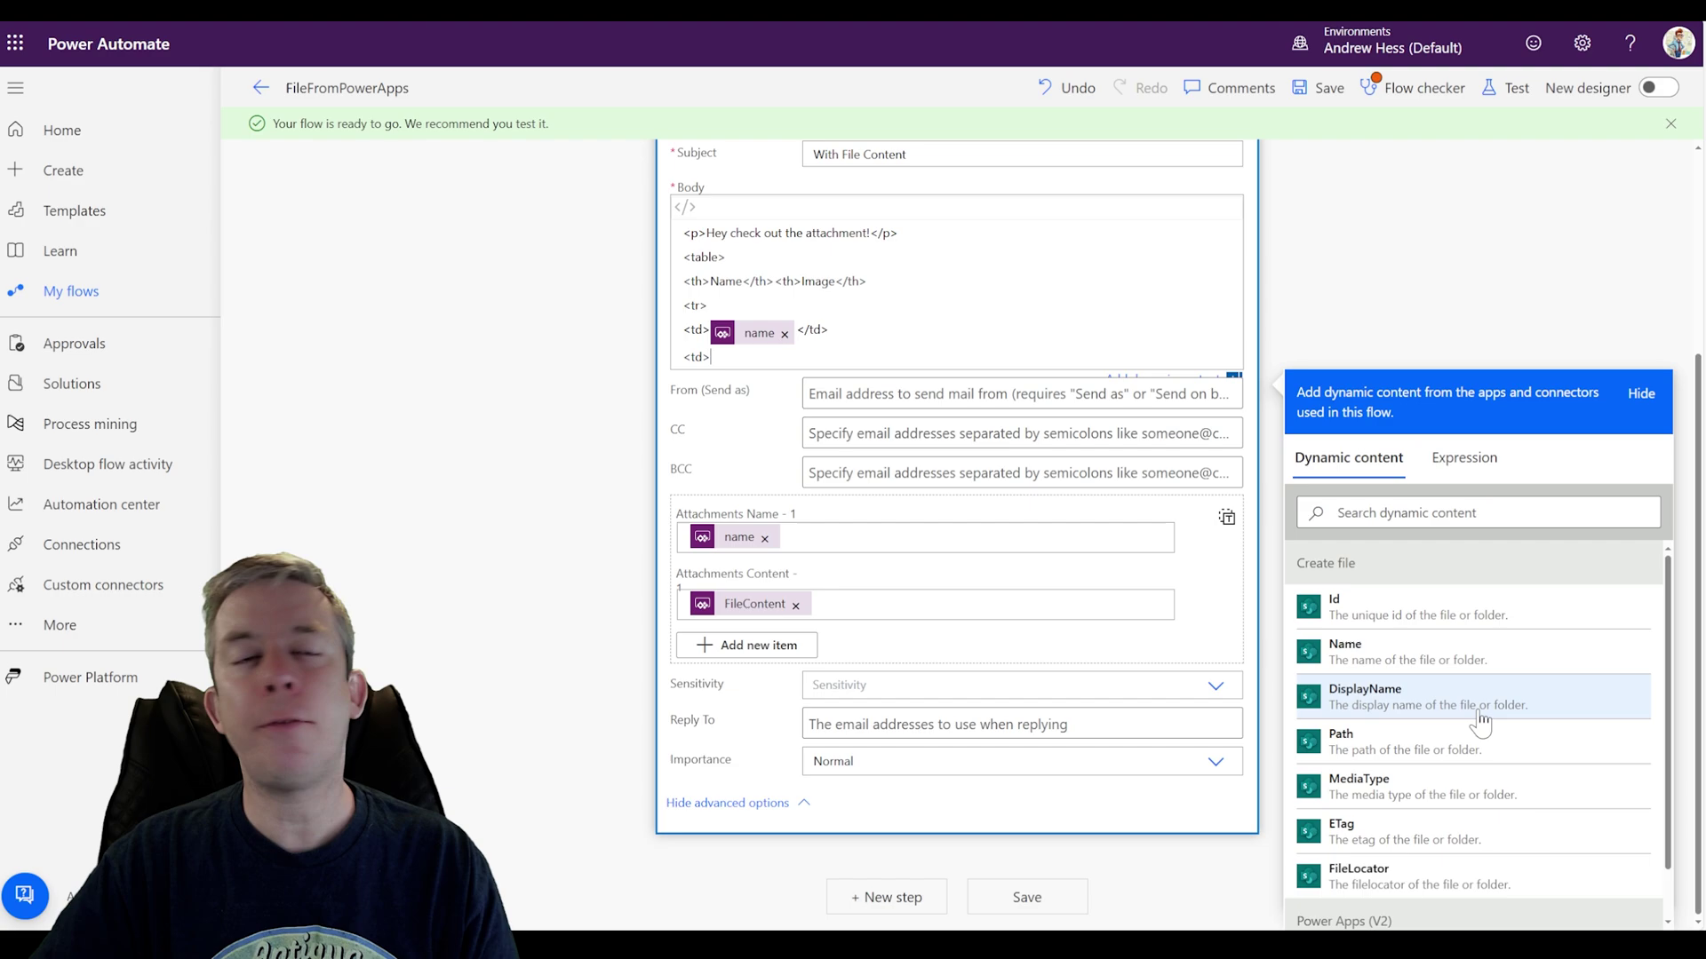
scroll(1480, 721, down, 2)
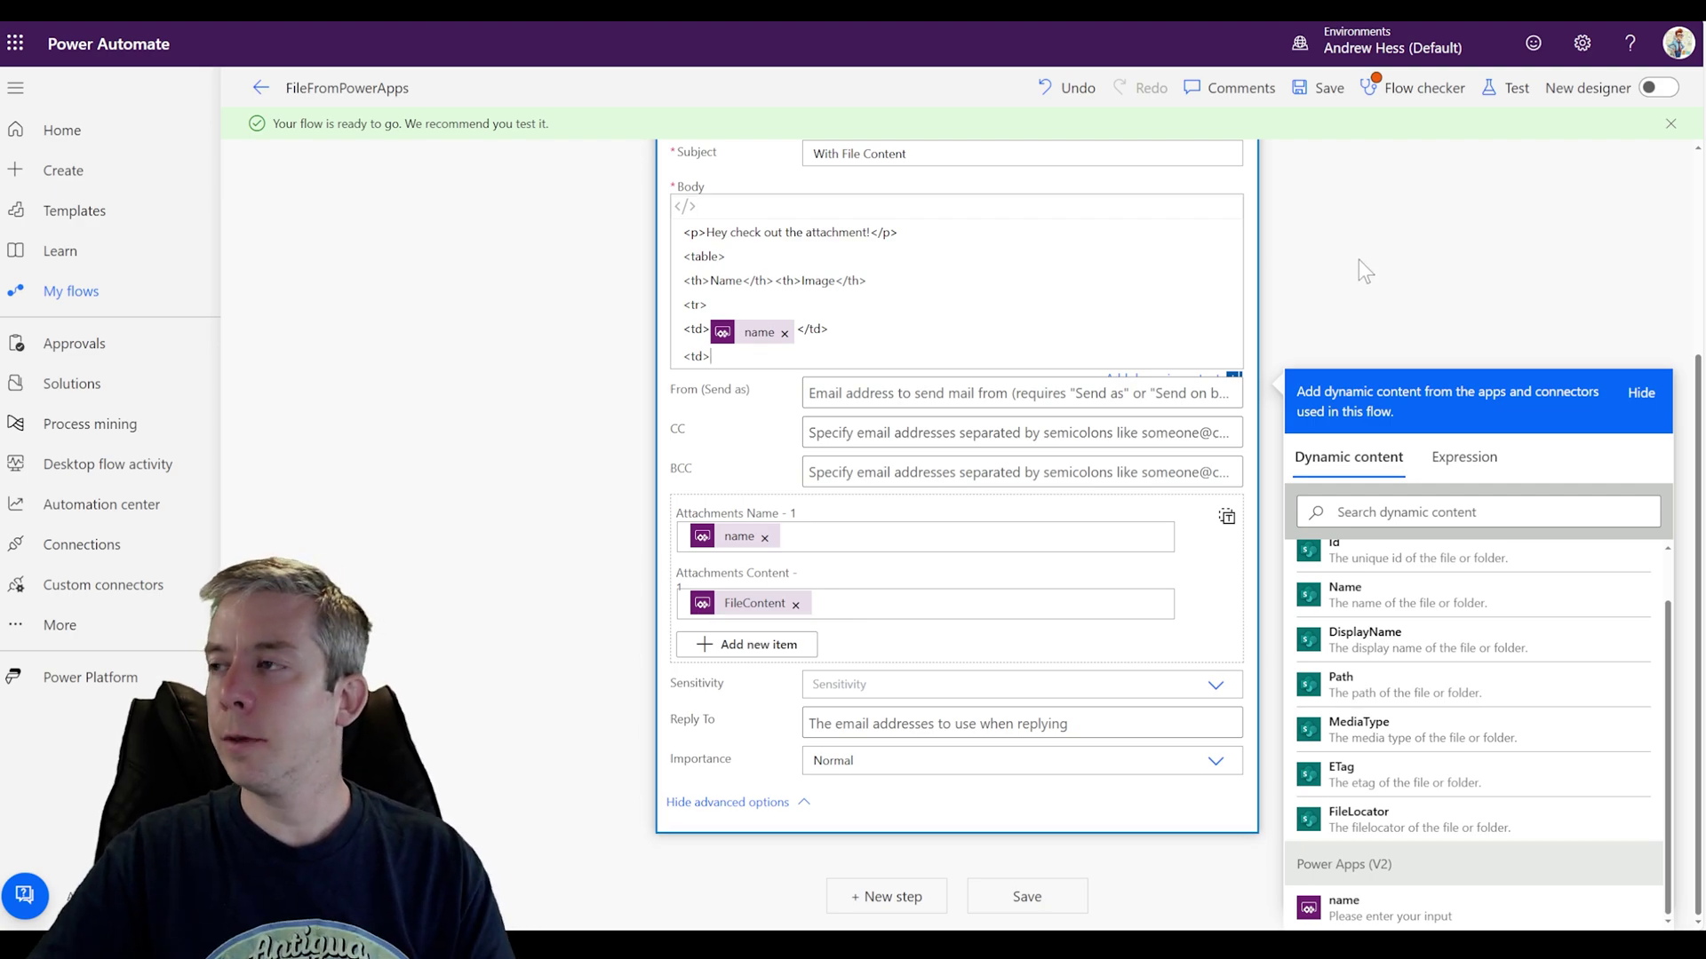
Step: Insert a Compose action right after Create file, ahead of Send an email (V2)
click(1276, 272)
scroll(1276, 272, up, 3)
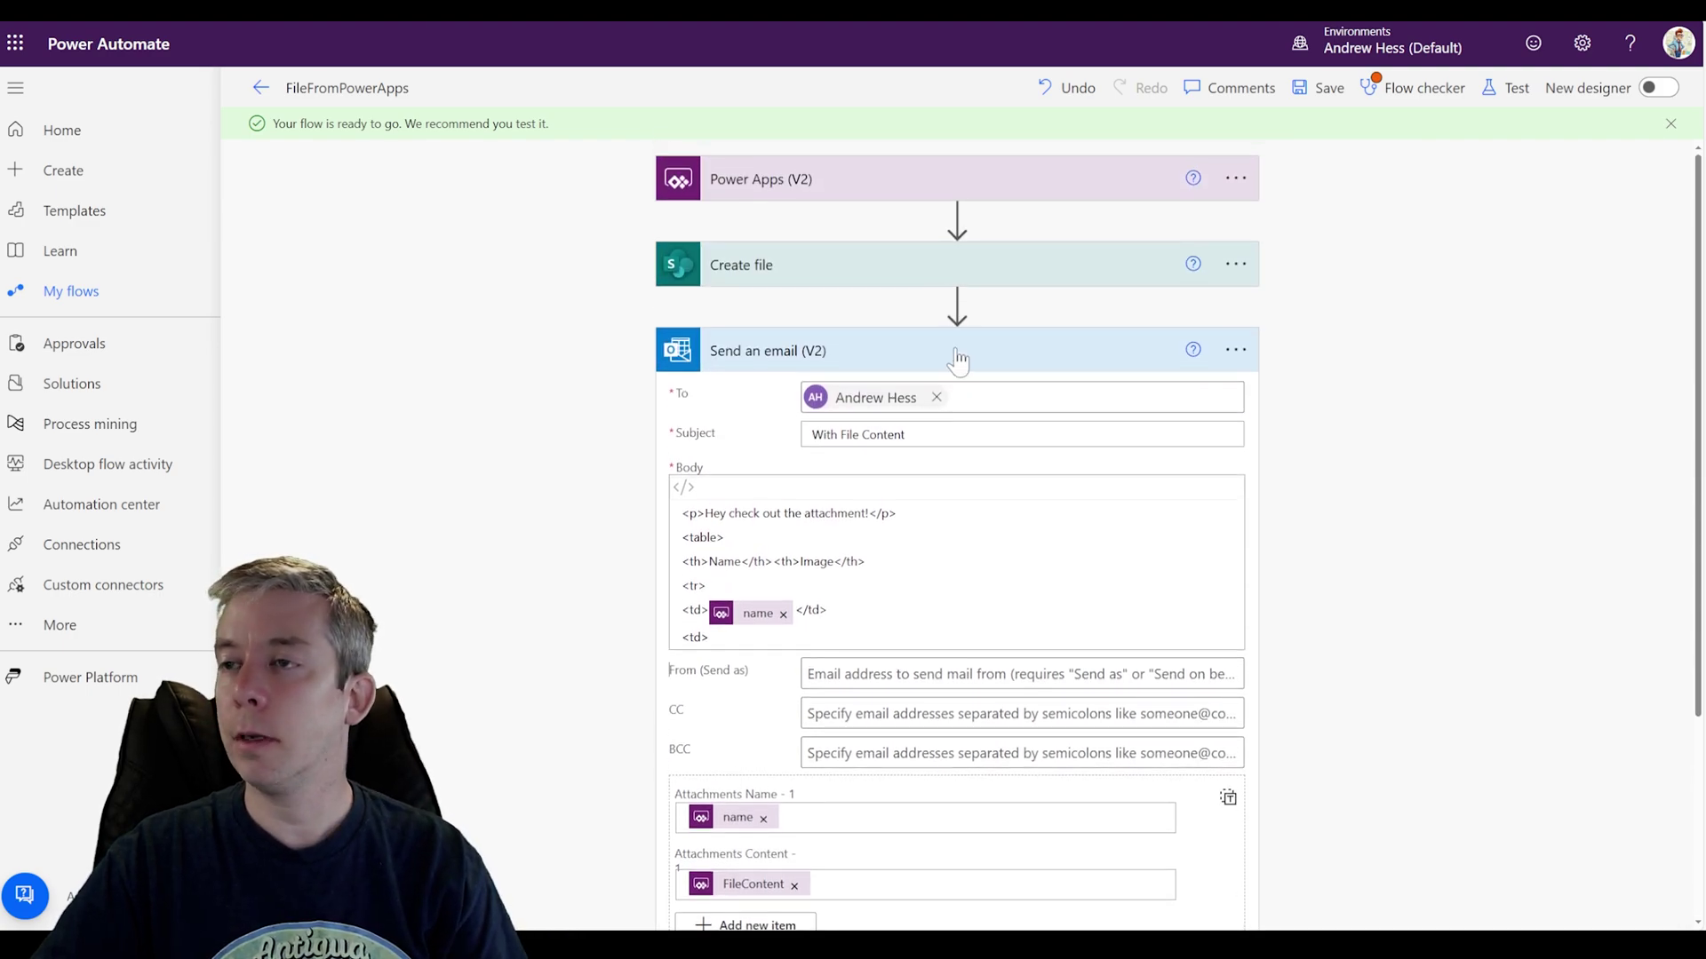
click(957, 305)
click(960, 333)
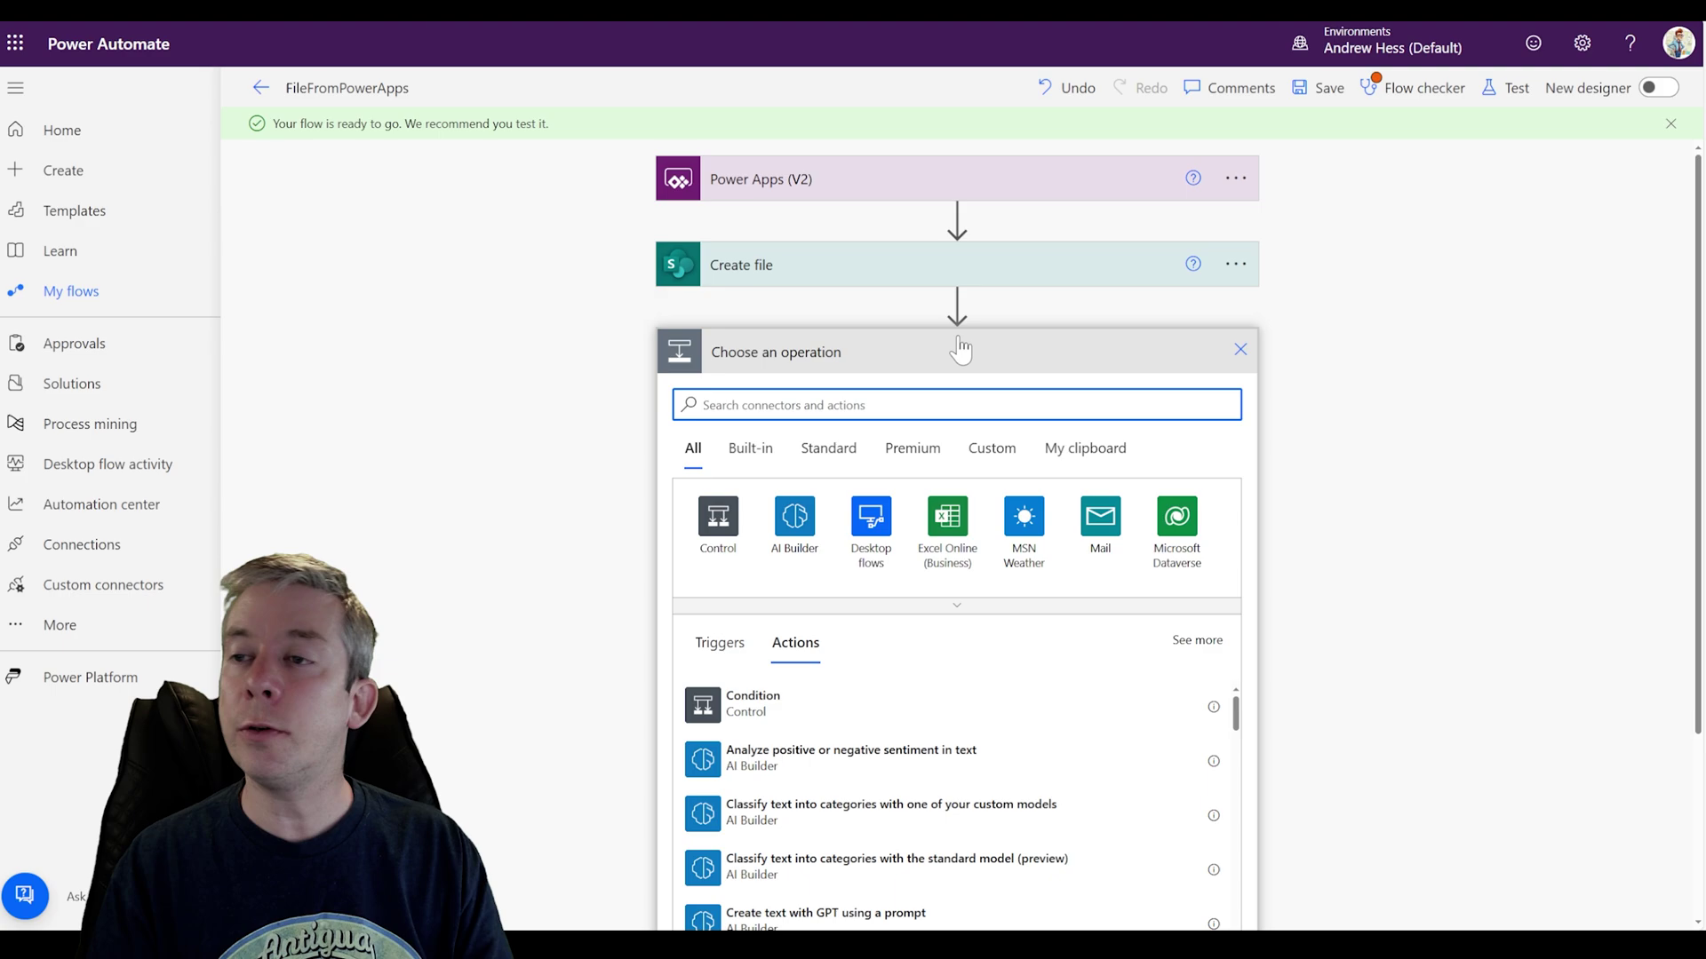
text(compose)
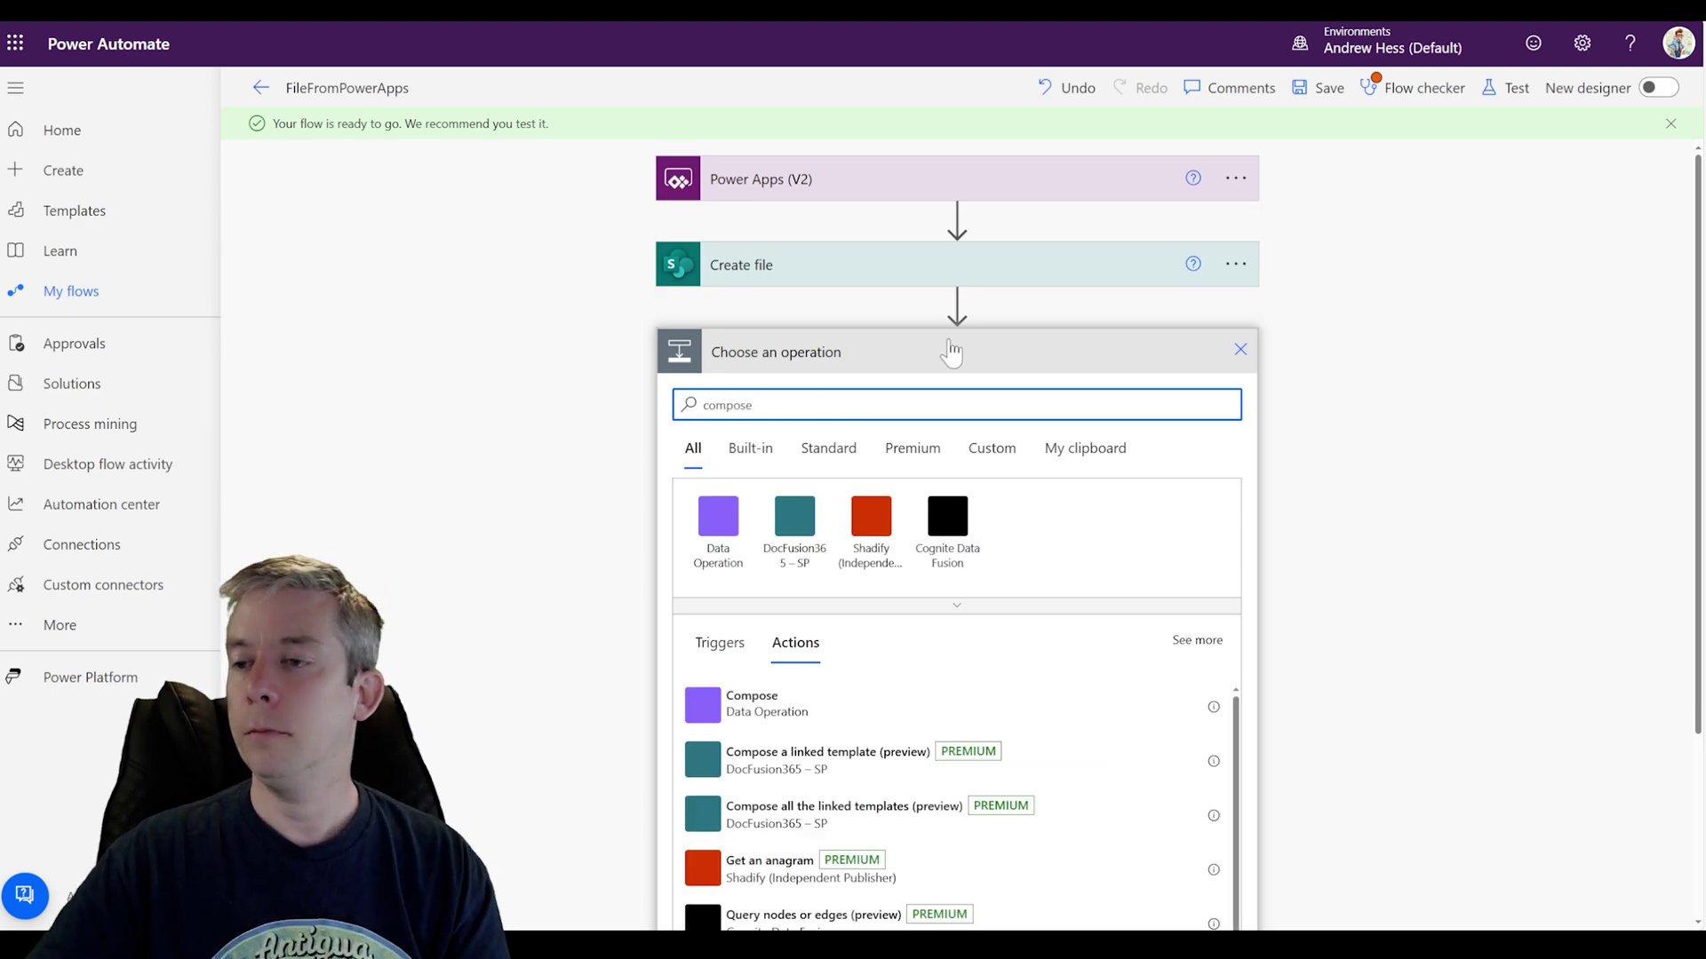
click(746, 706)
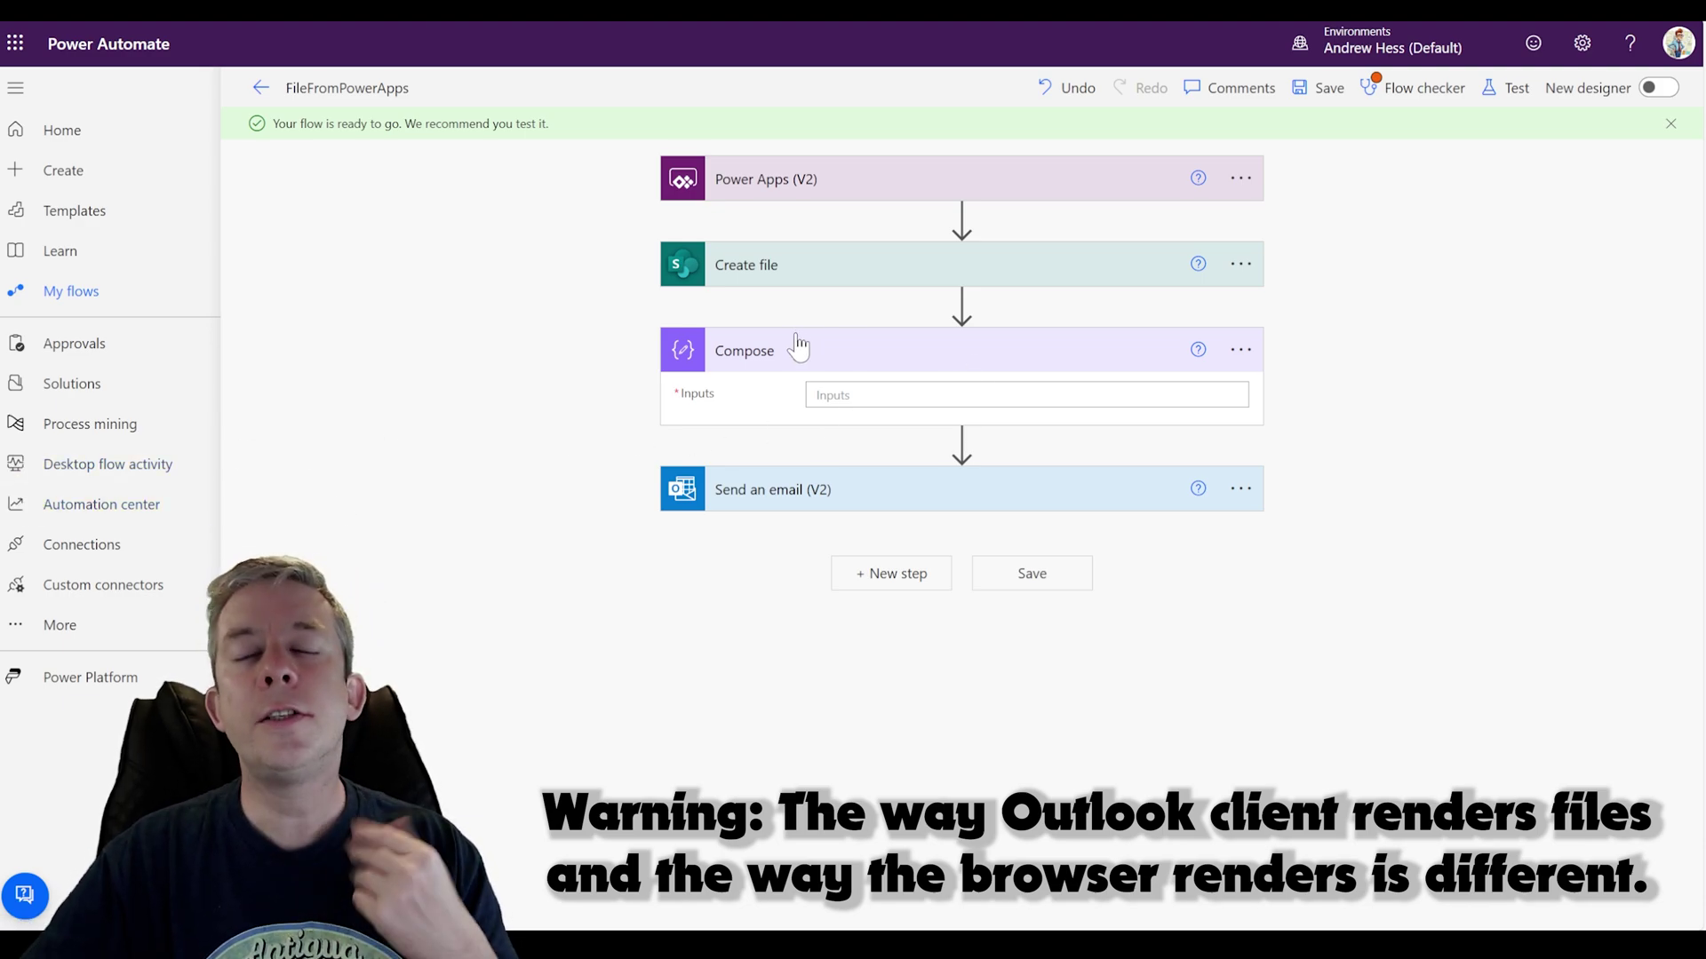
Step: In the Compose Inputs expression, type concat('data:image/png;base64,', fixing the stray quote
click(828, 394)
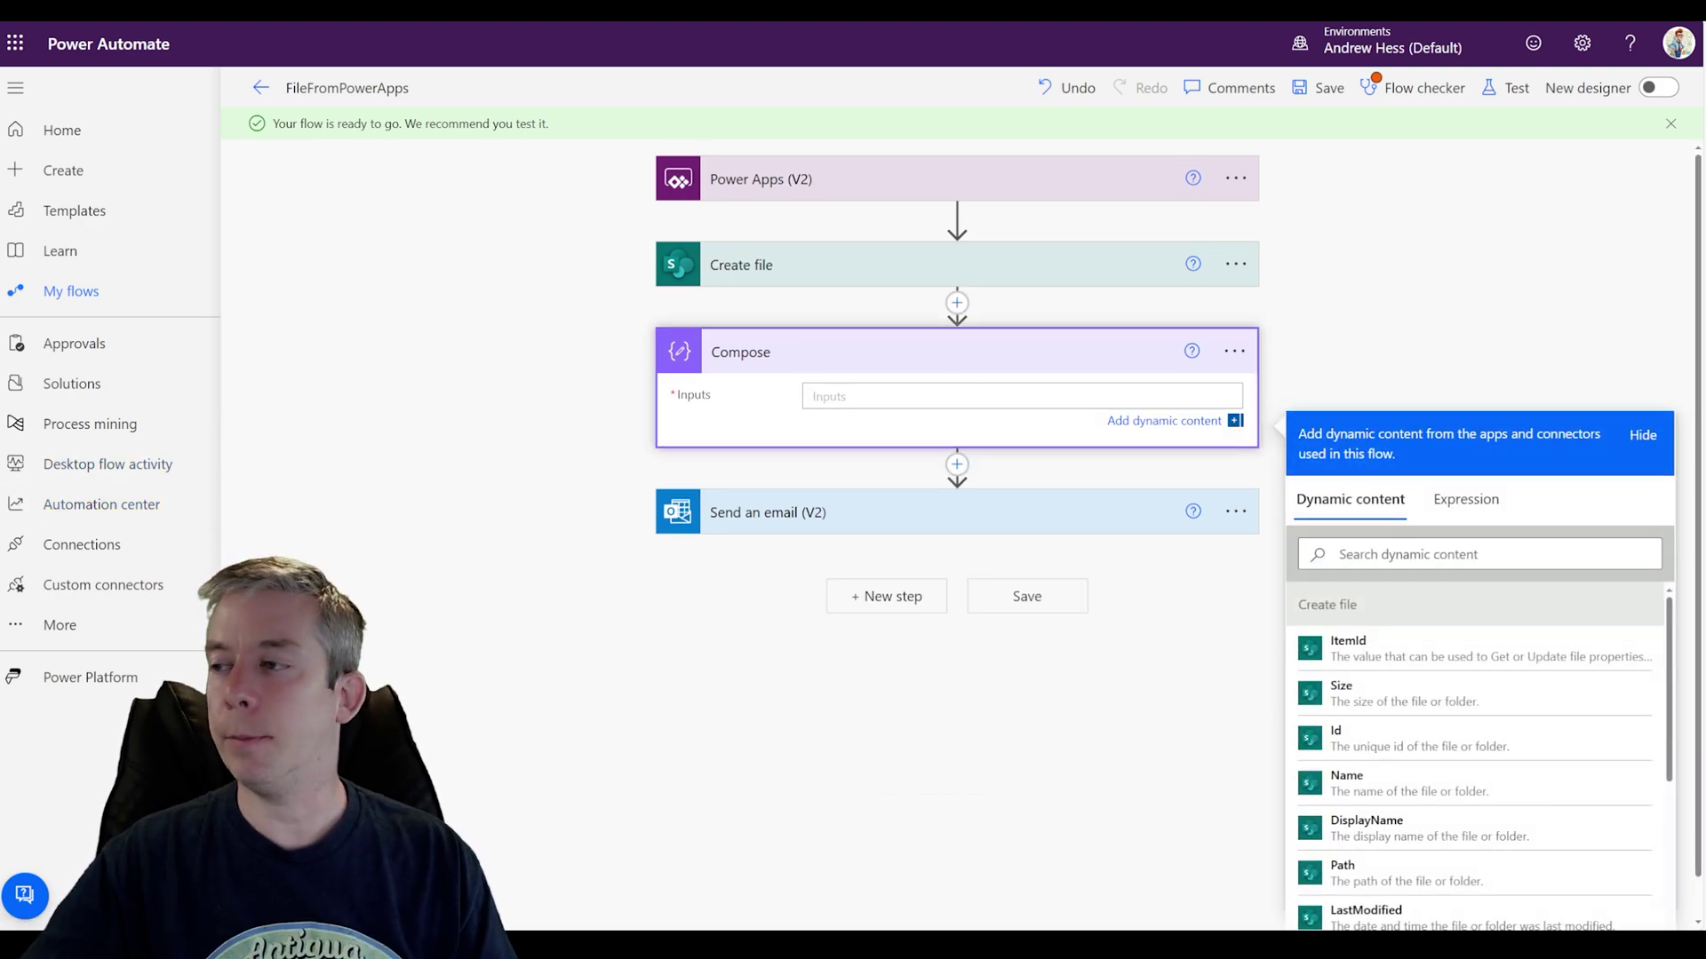
click(1441, 513)
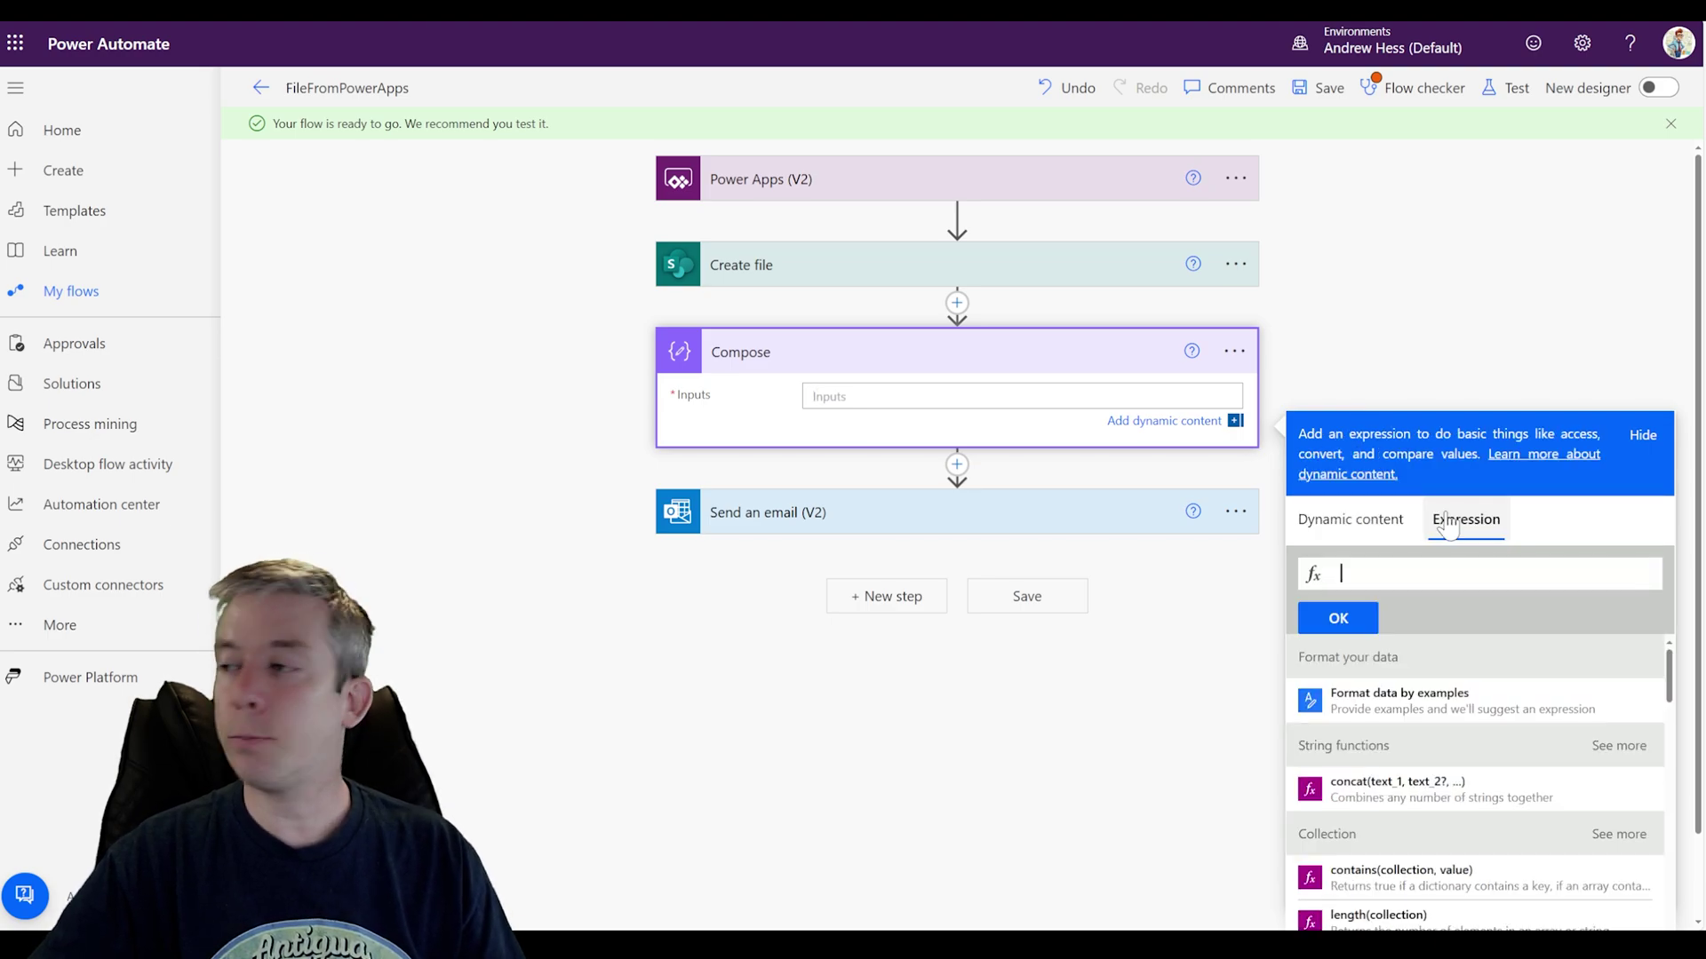
text(concat)
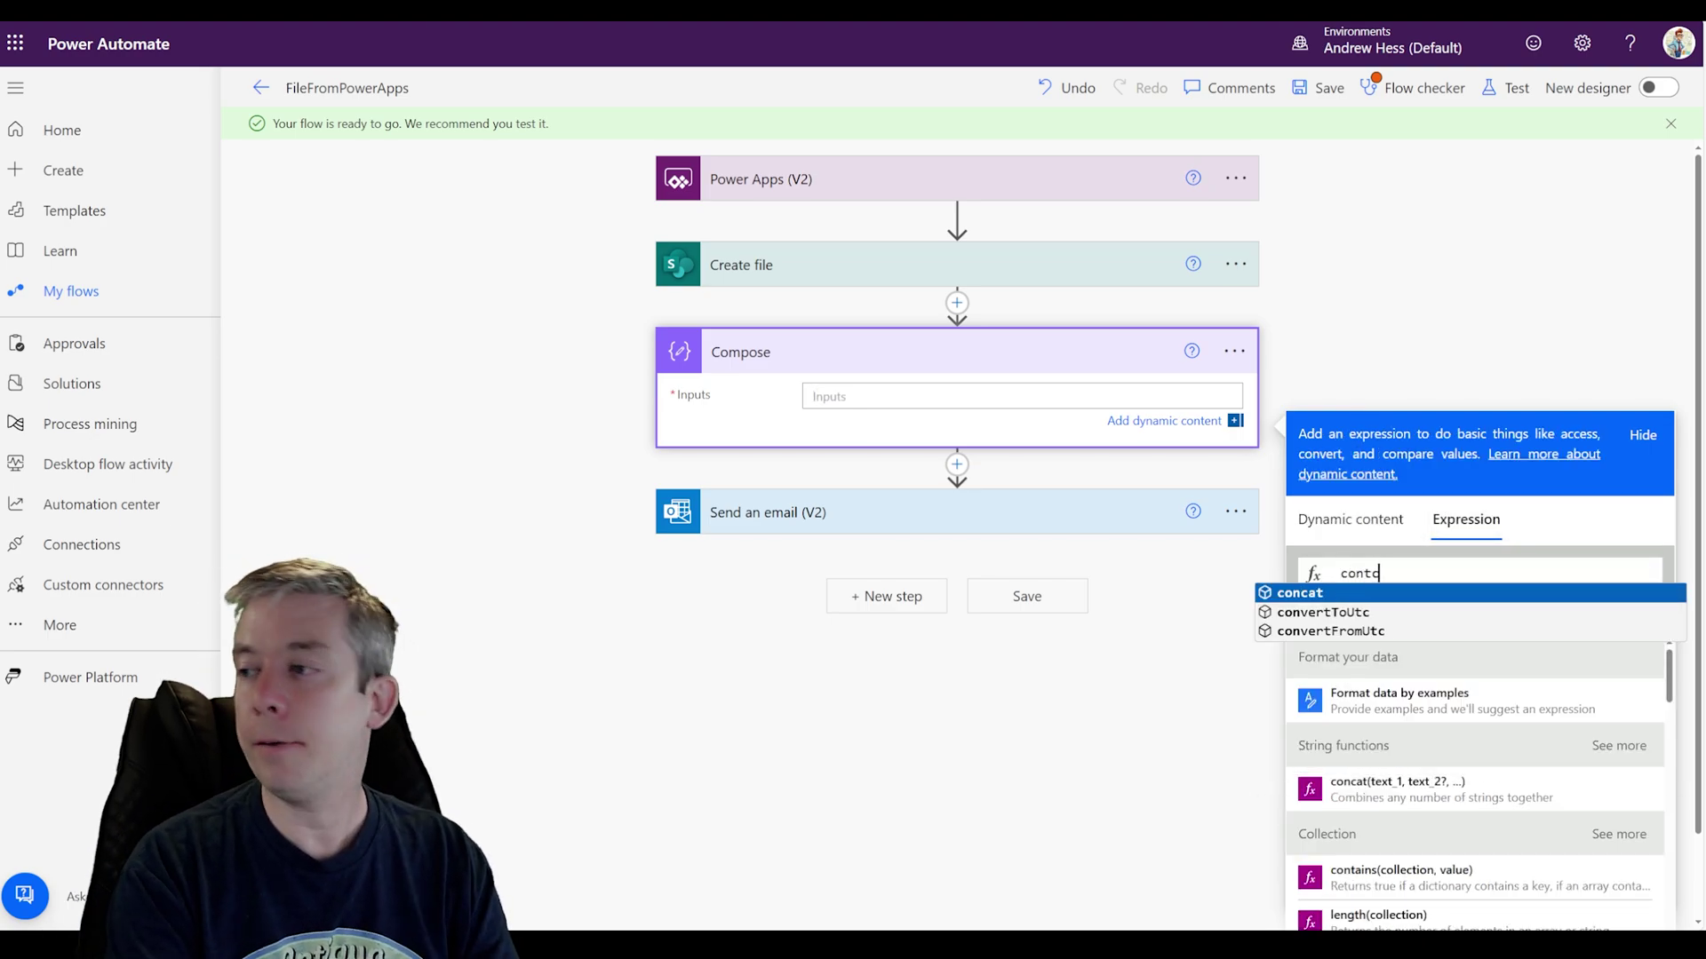
text(()
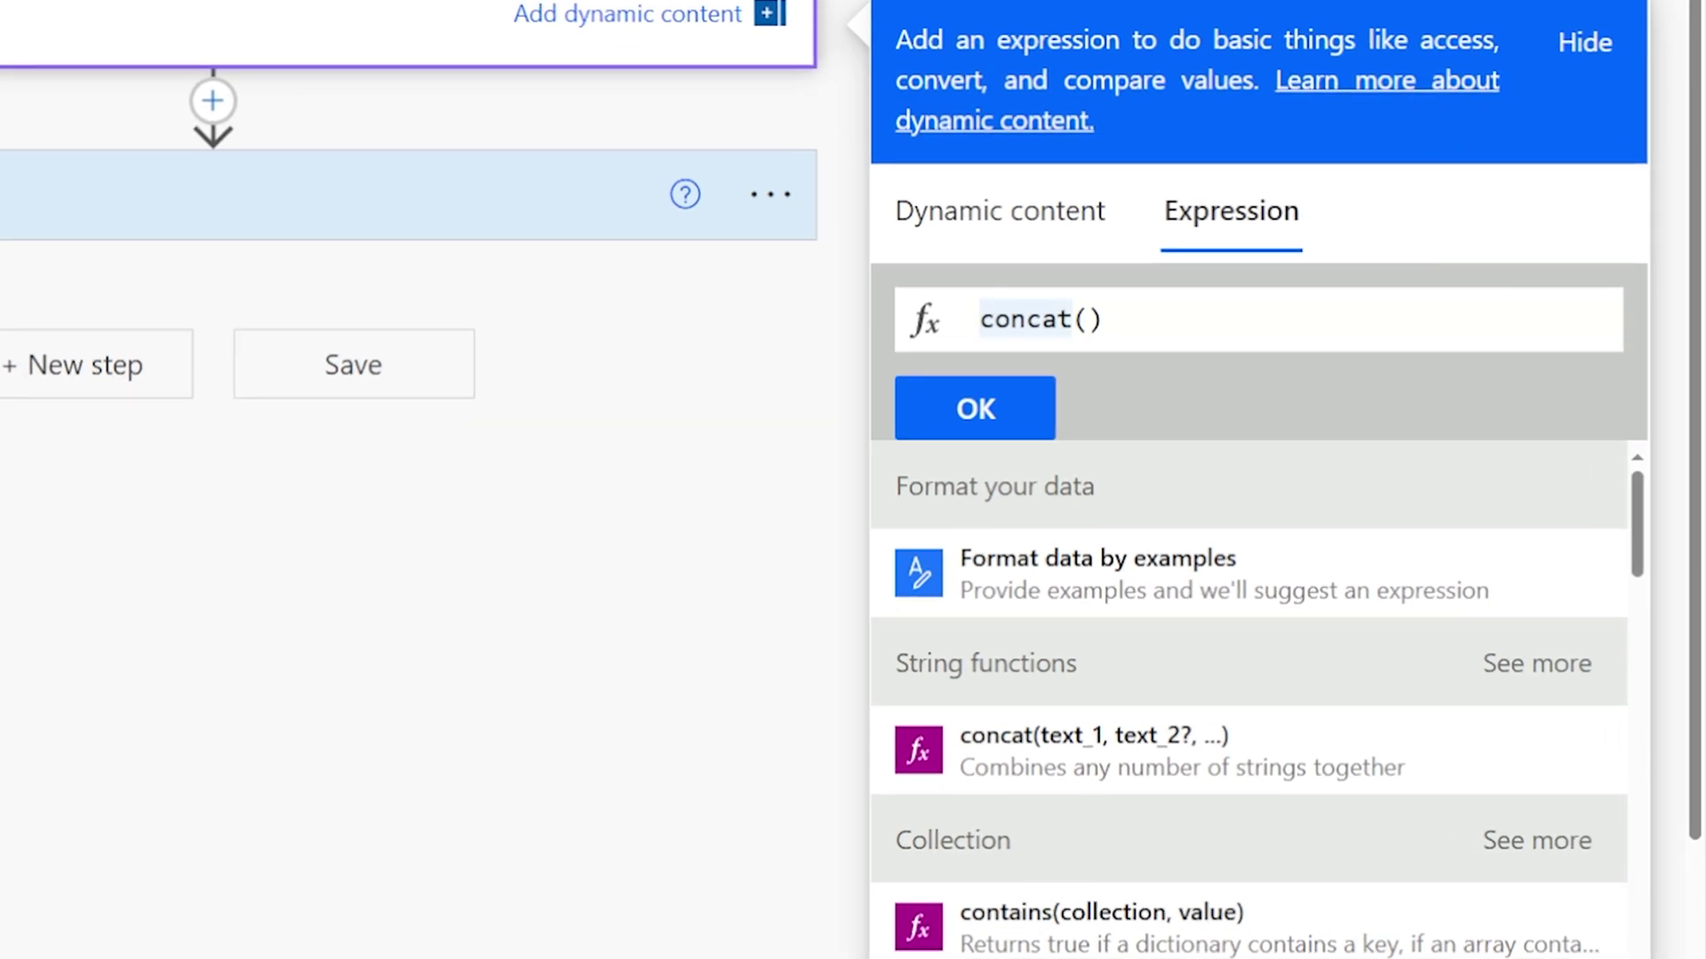
text('dat)
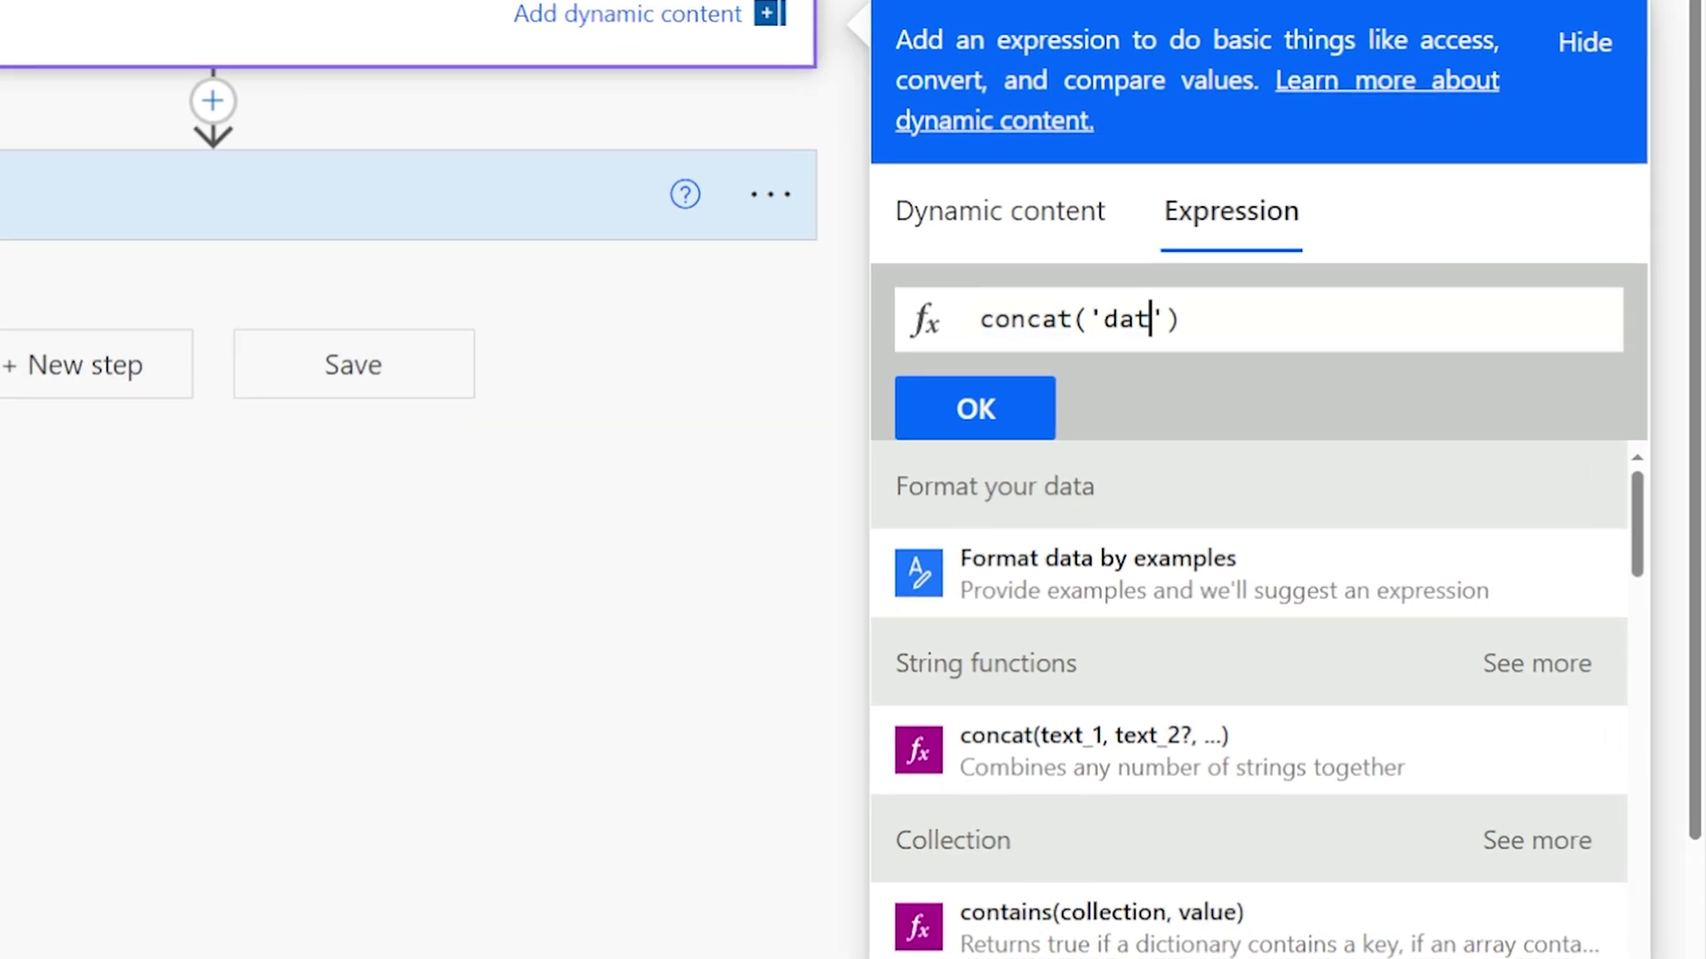
text(a)
key(Delete)
text(:)
text(image/)
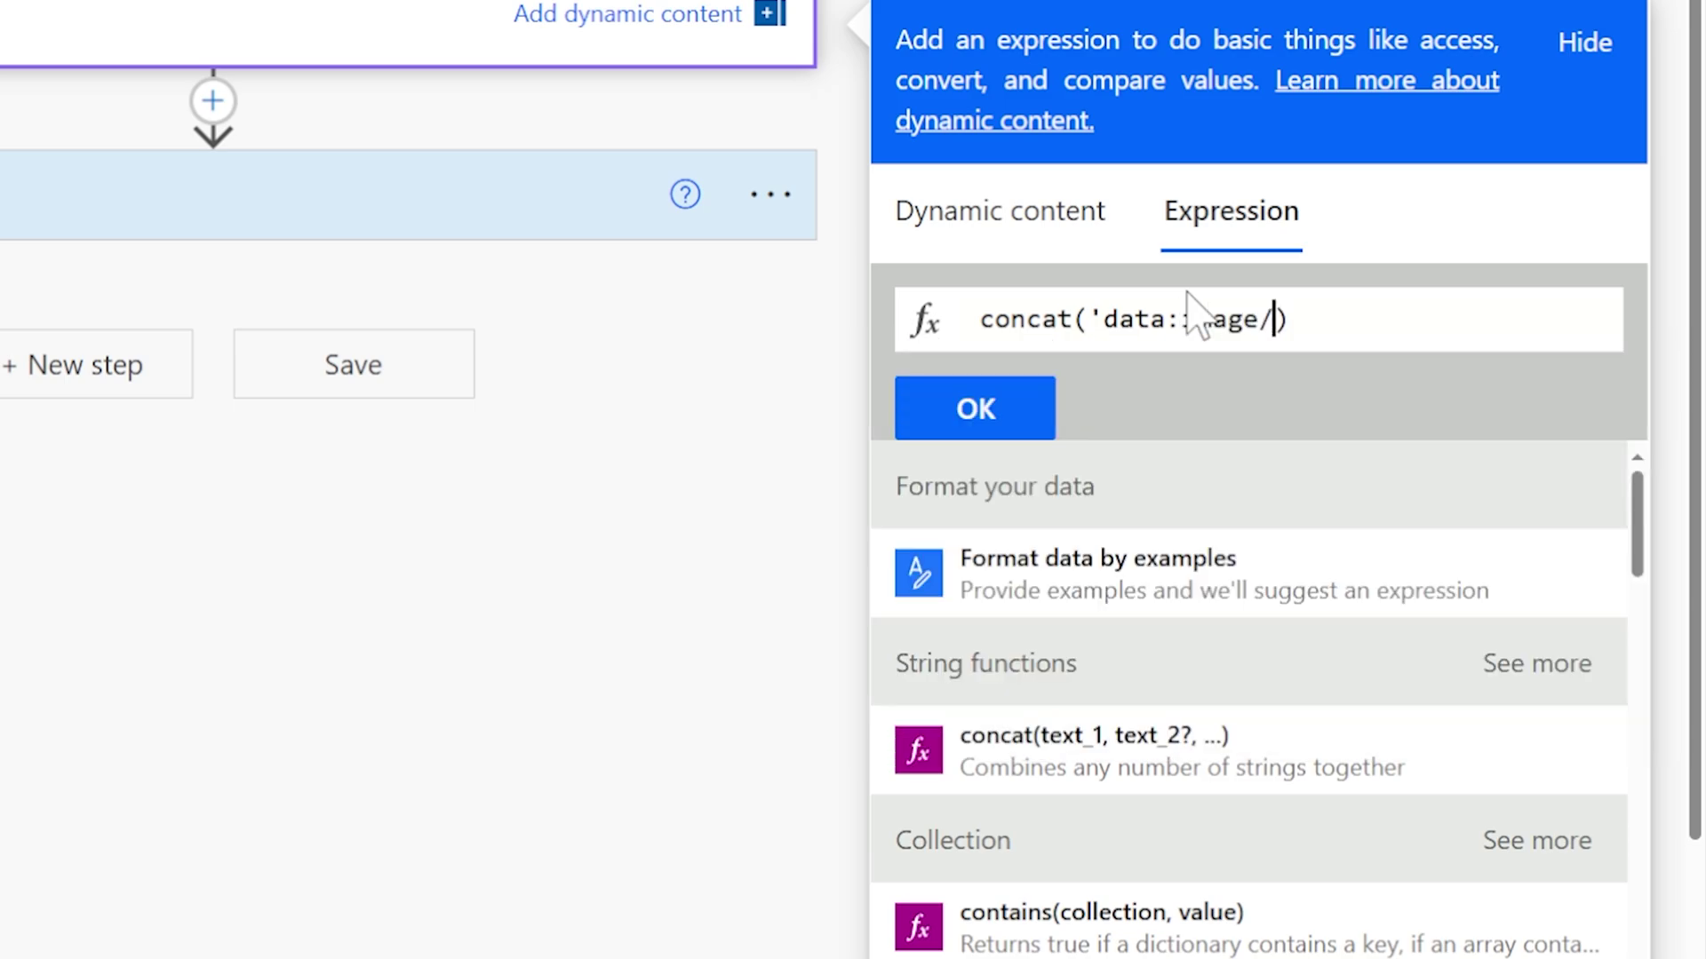
text(png)
text(;base64)
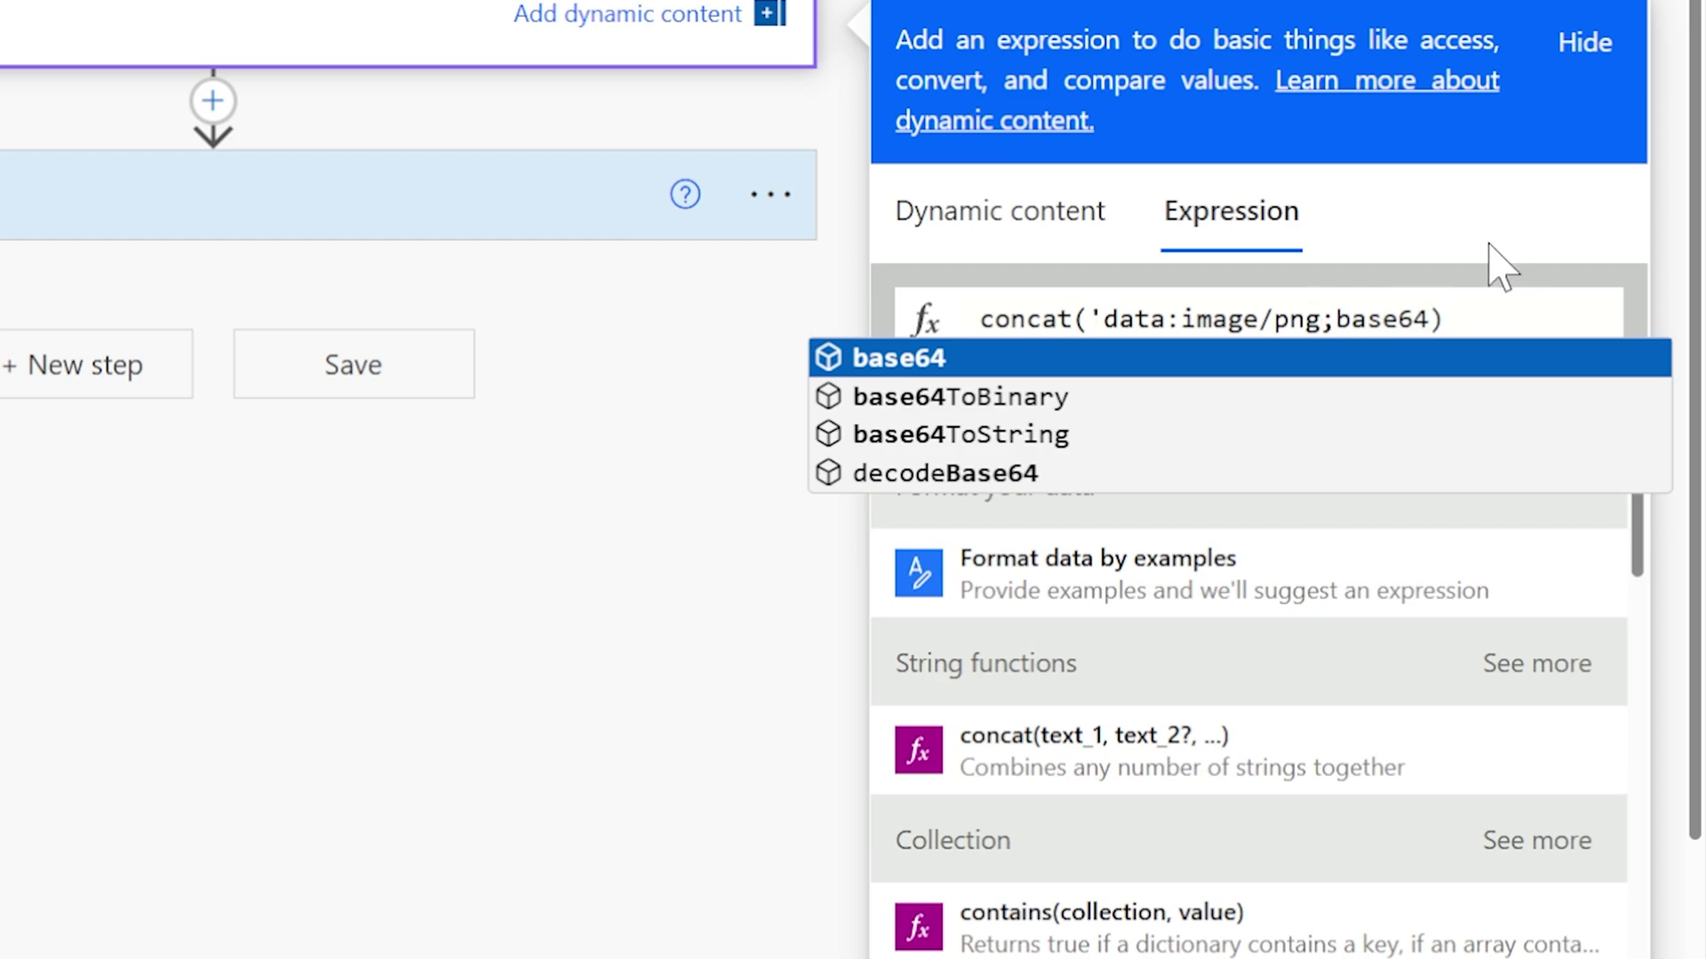
text(,)
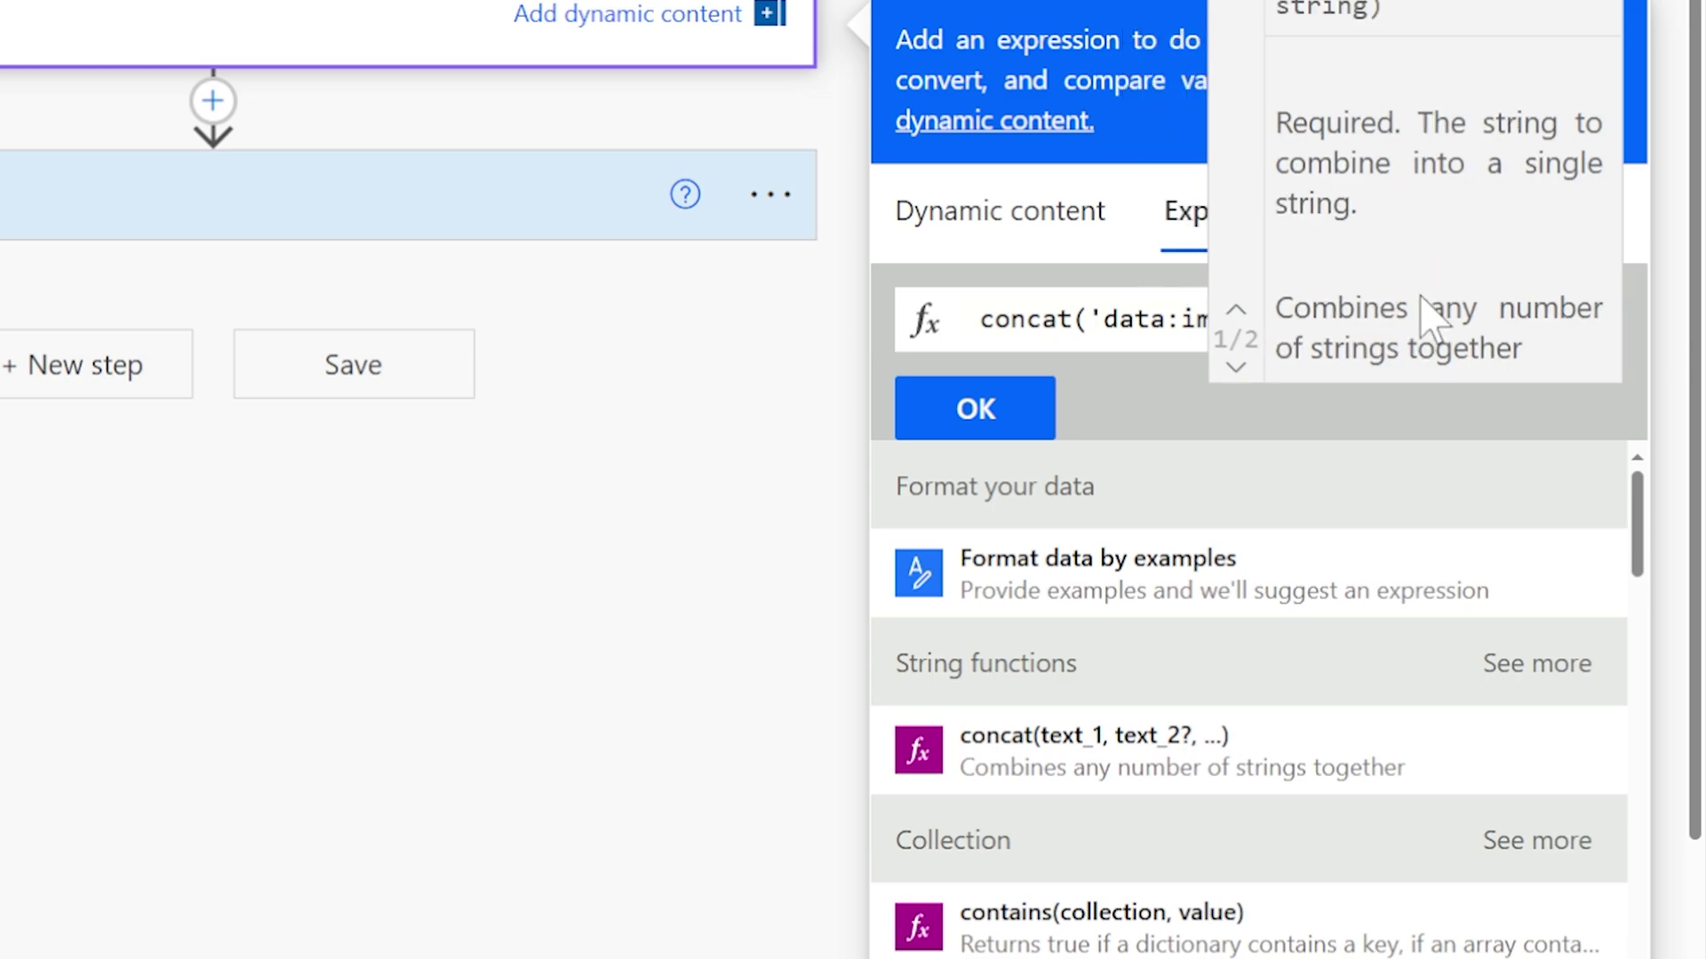
click(1104, 319)
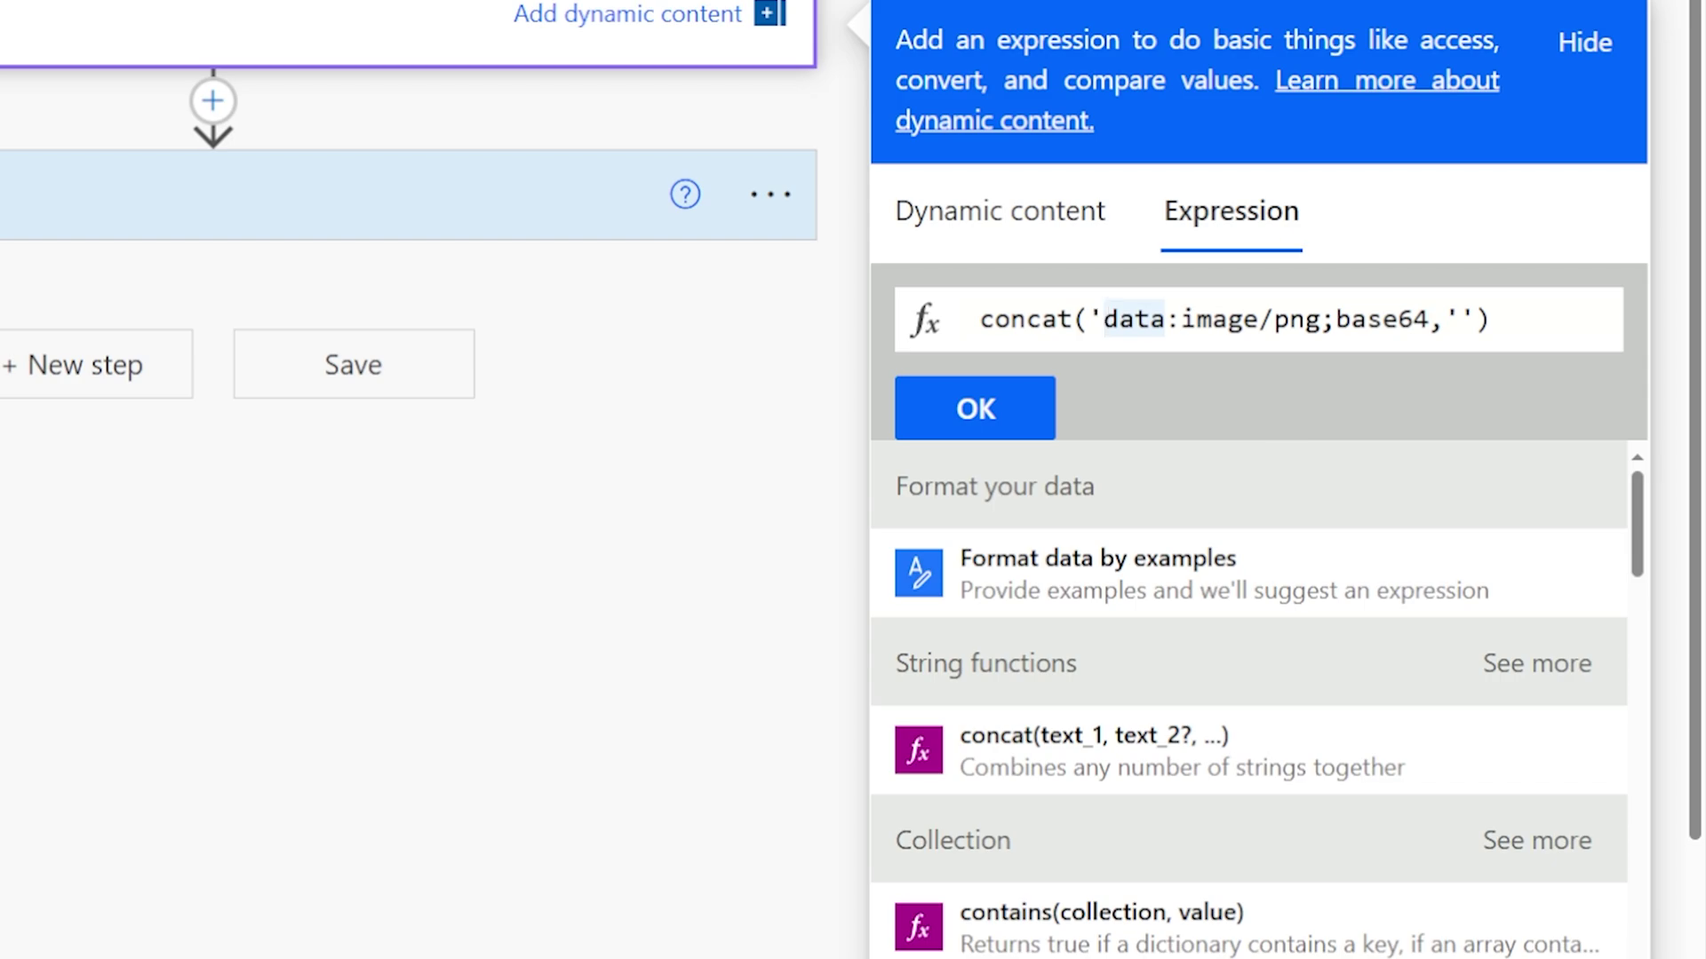
click(1475, 318)
key(BackSpace)
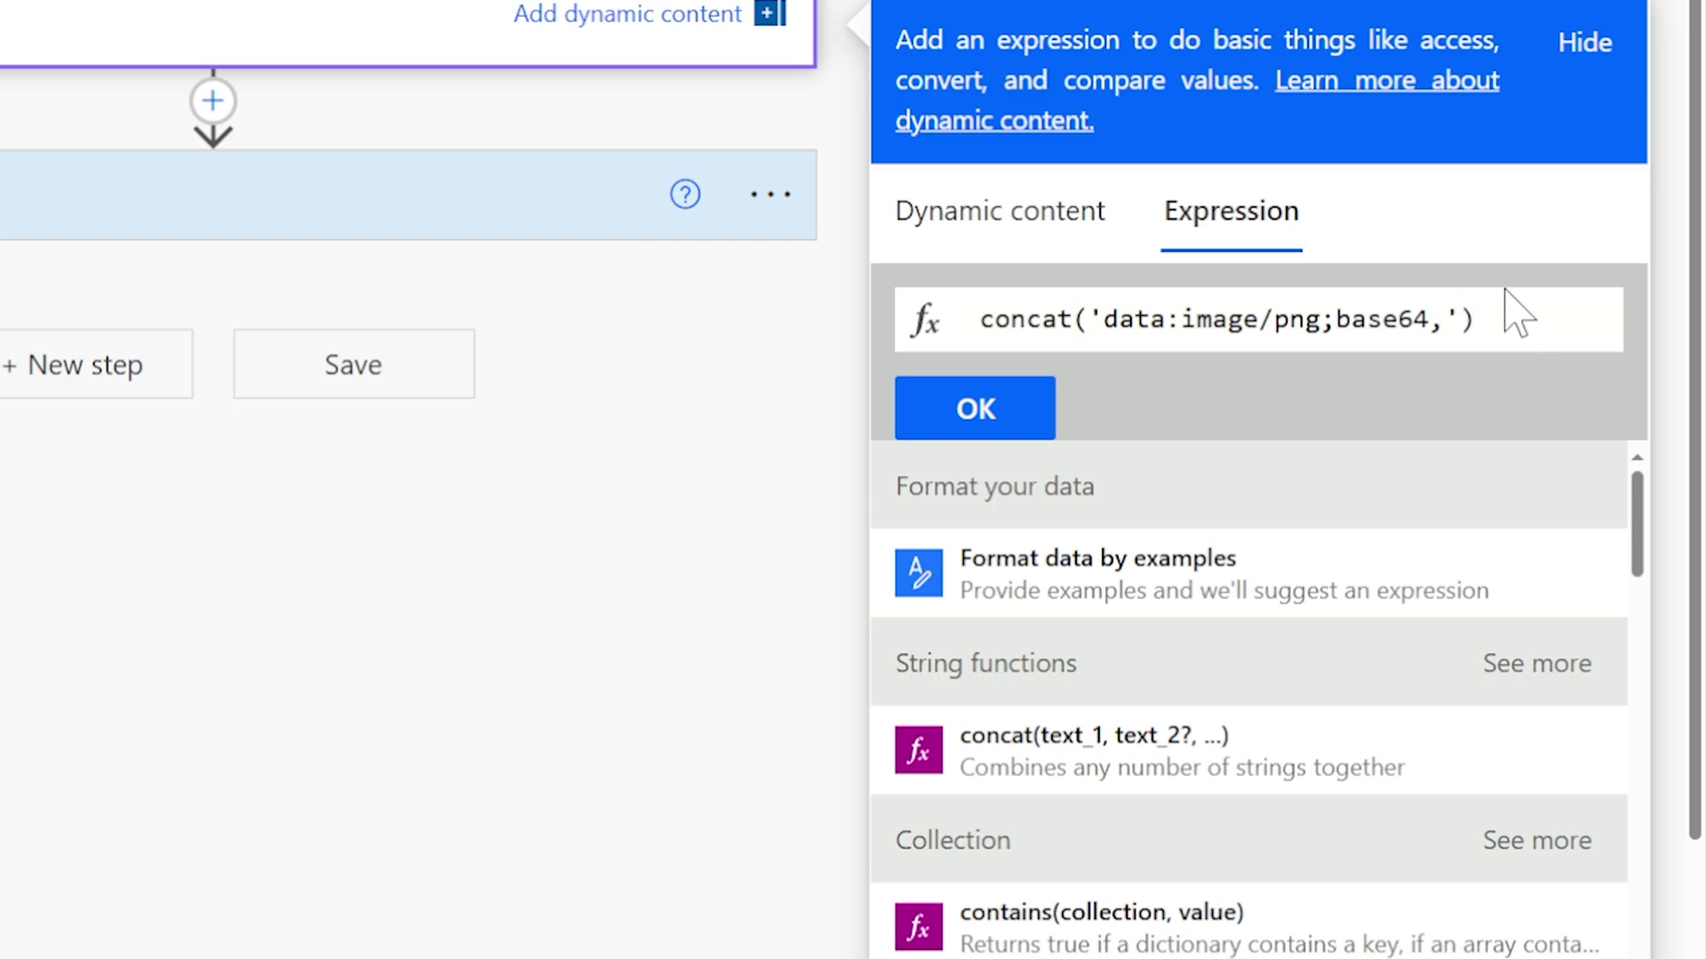
text(,)
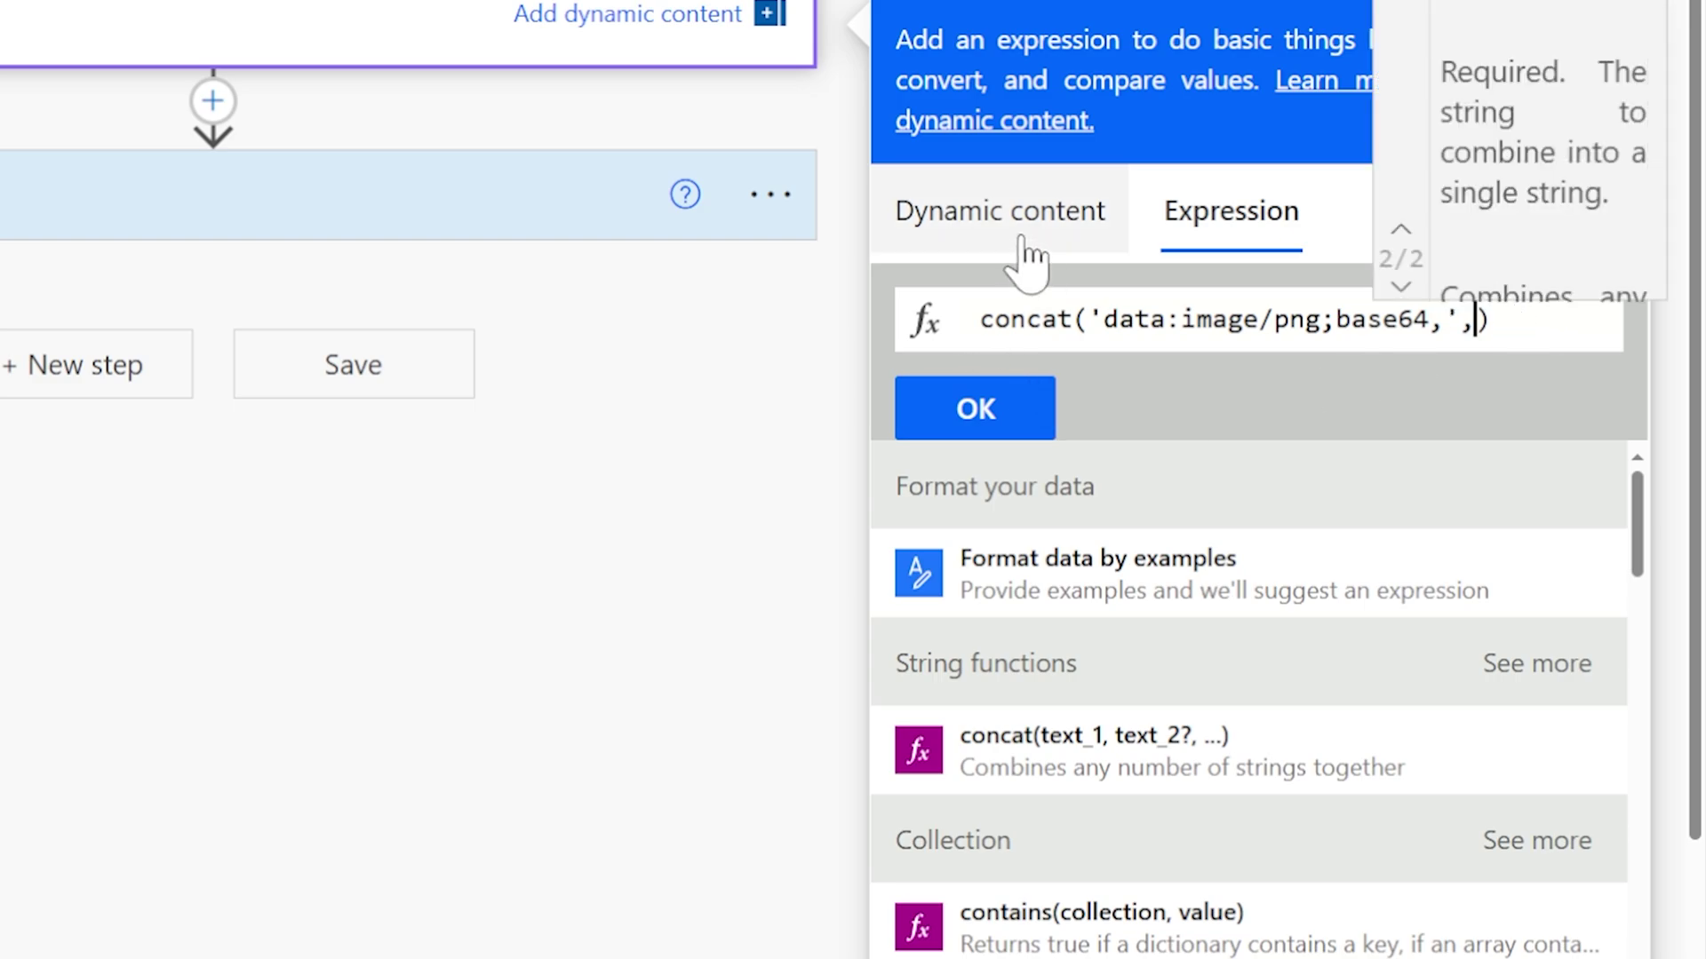
Step: Add the Power Apps FileContent as concat's second argument and check the closing brackets
click(1024, 258)
scroll(1146, 547, down, 10)
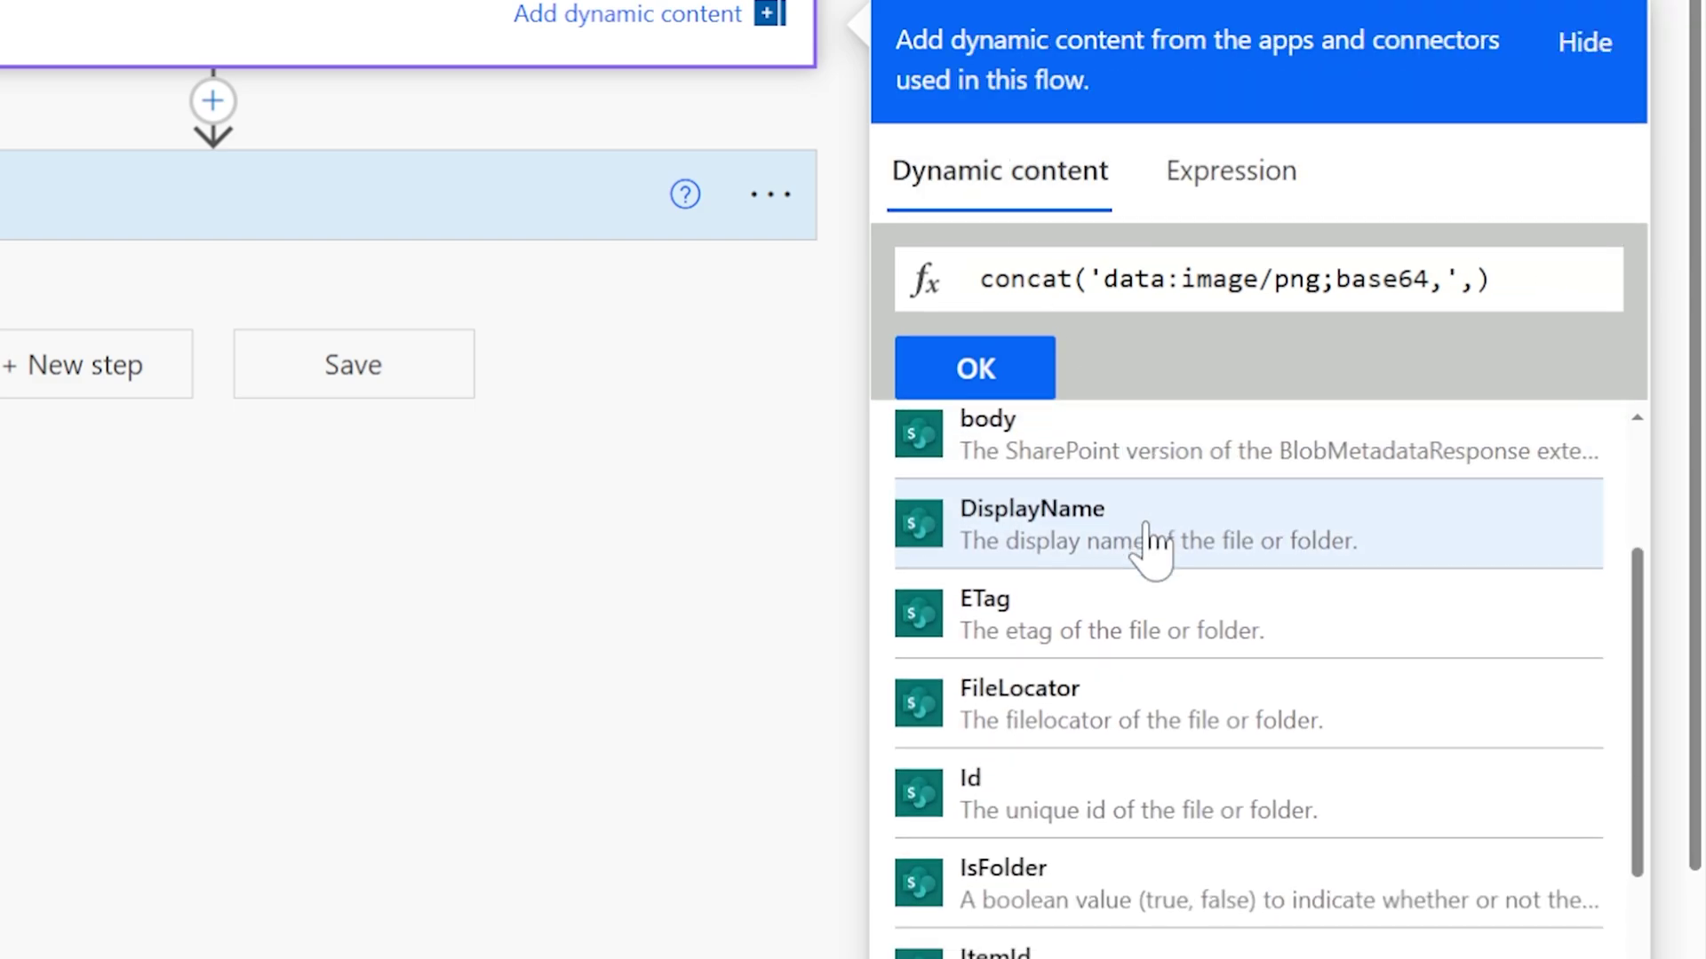
scroll(1385, 760, down, 2)
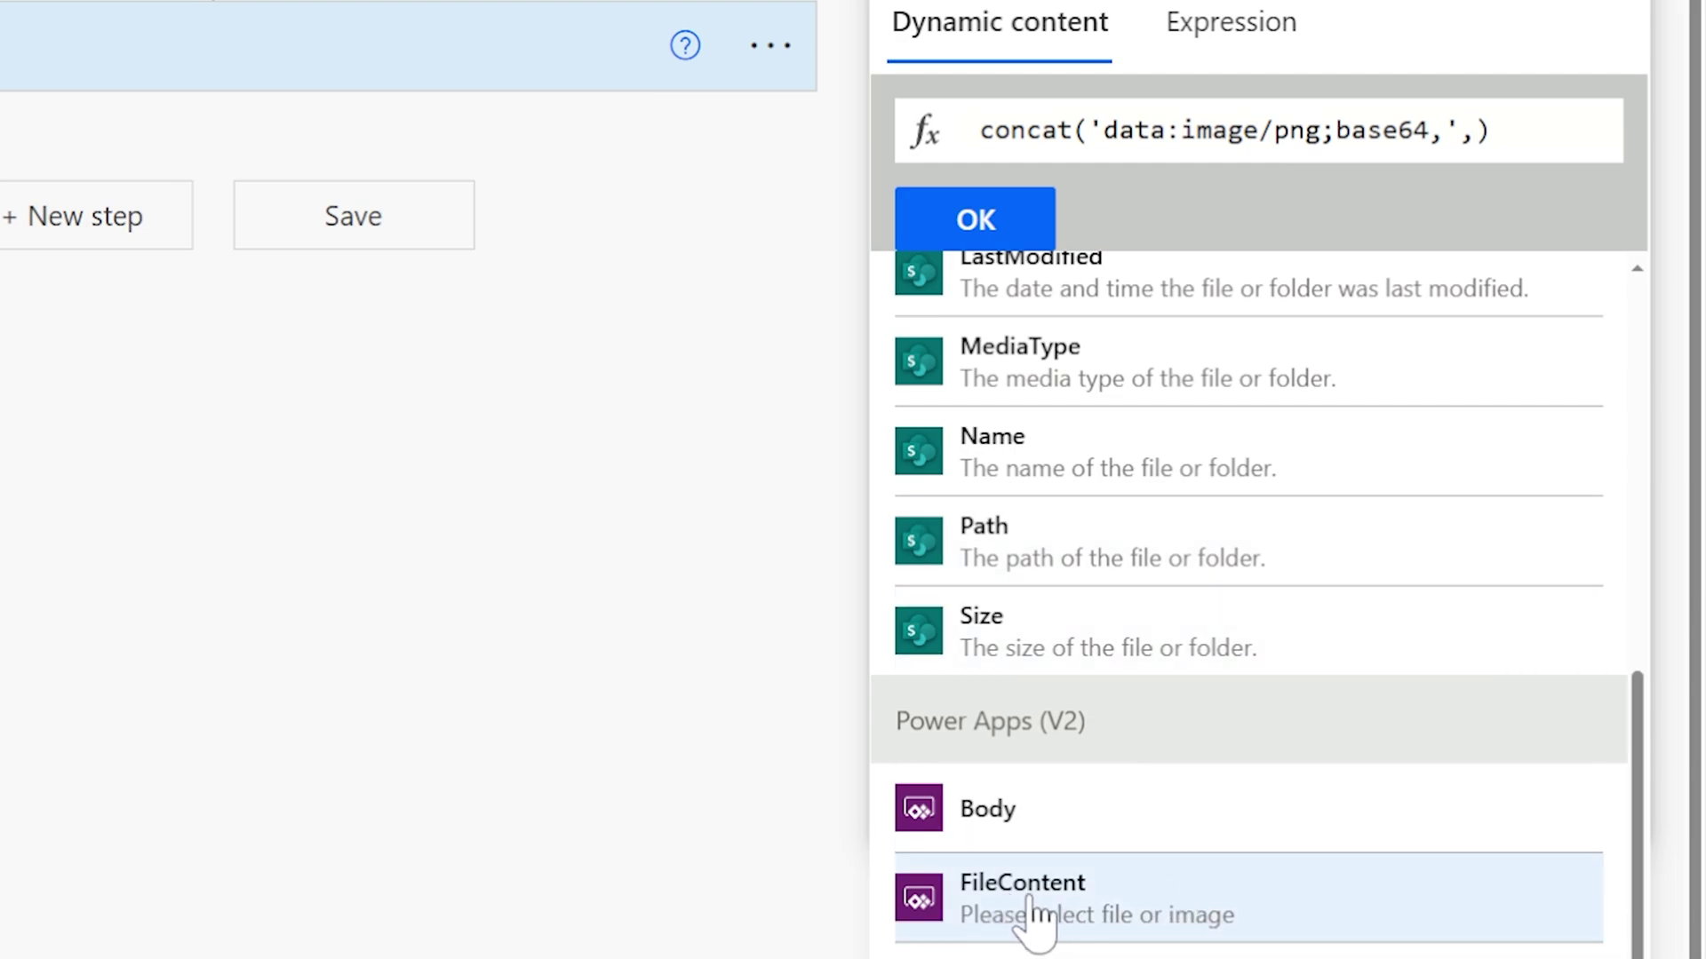
click(1031, 920)
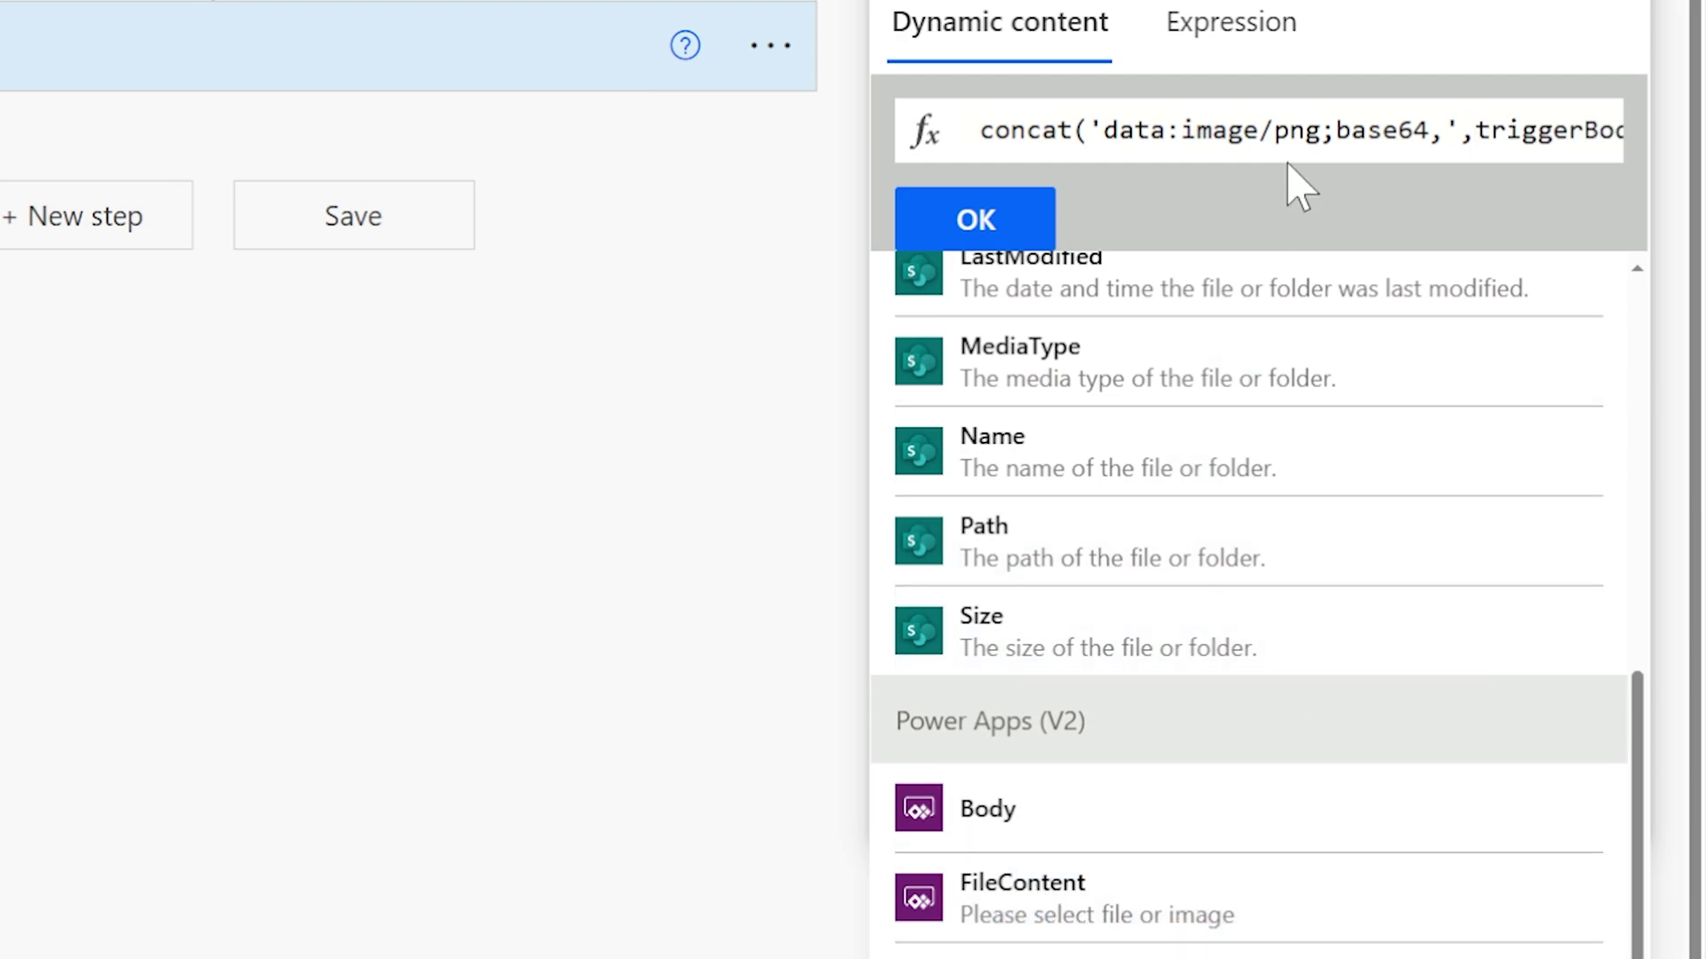
drag(1462, 131, 1550, 134)
click(1565, 132)
click(1534, 131)
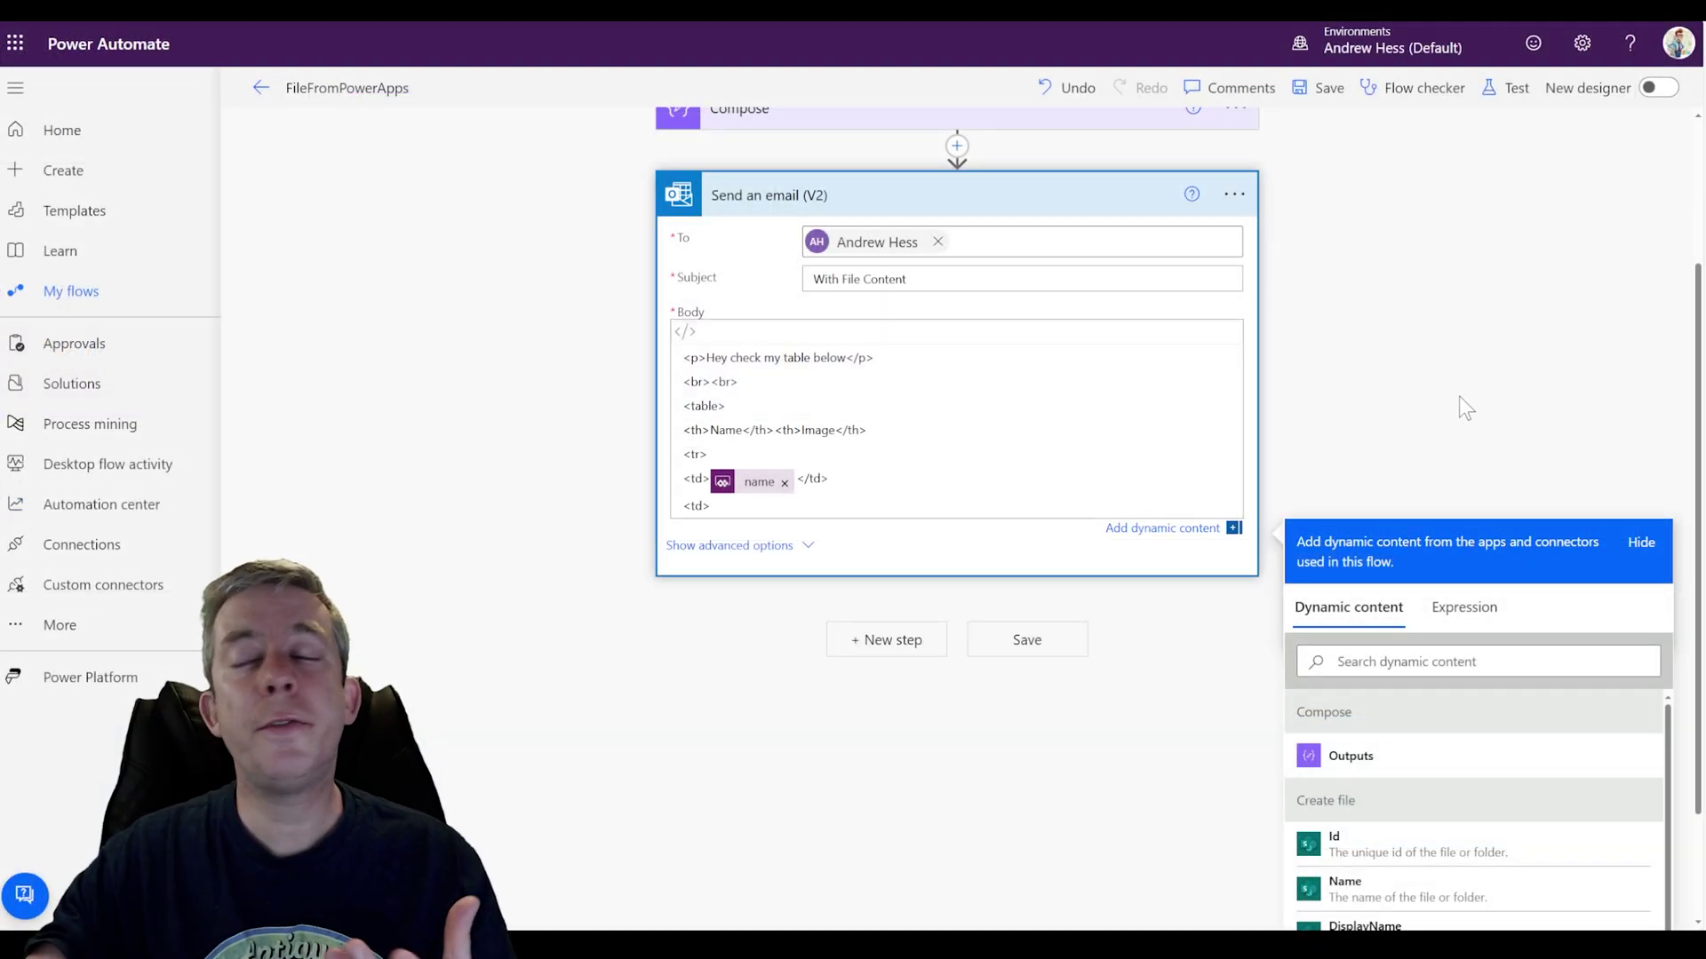
Step: Start an <img> tag in the email body's second cell with Compose Outputs as its src
scroll(885, 296, up, 3)
click(773, 325)
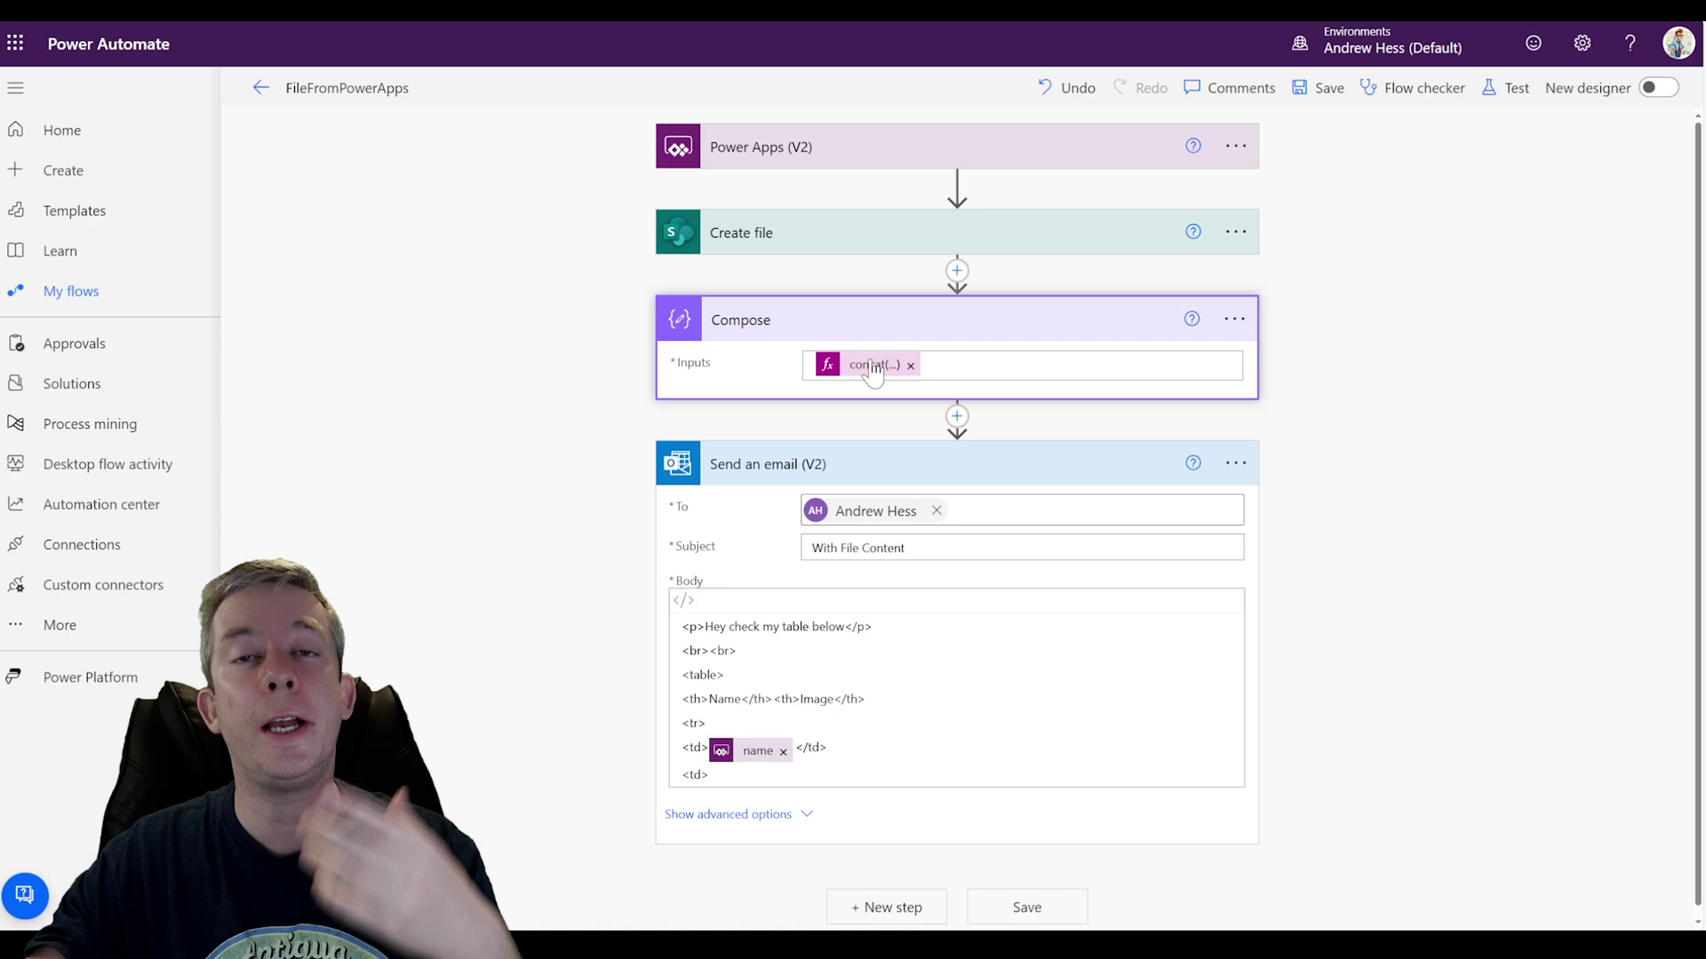
click(764, 774)
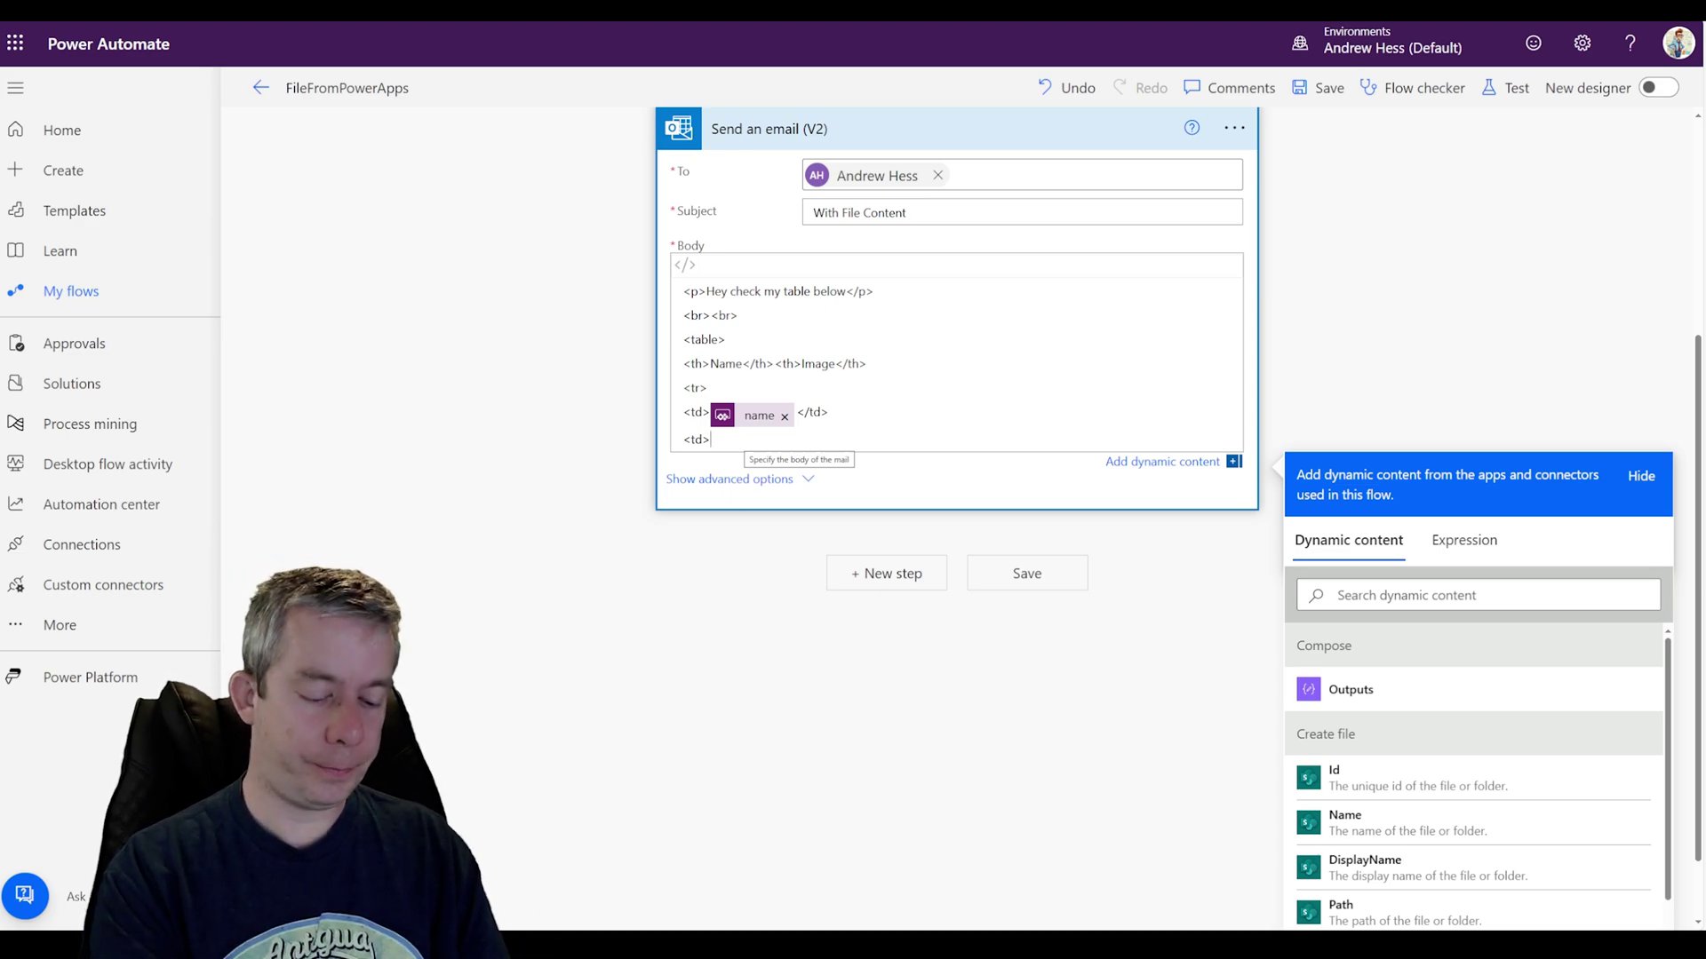
text(<)
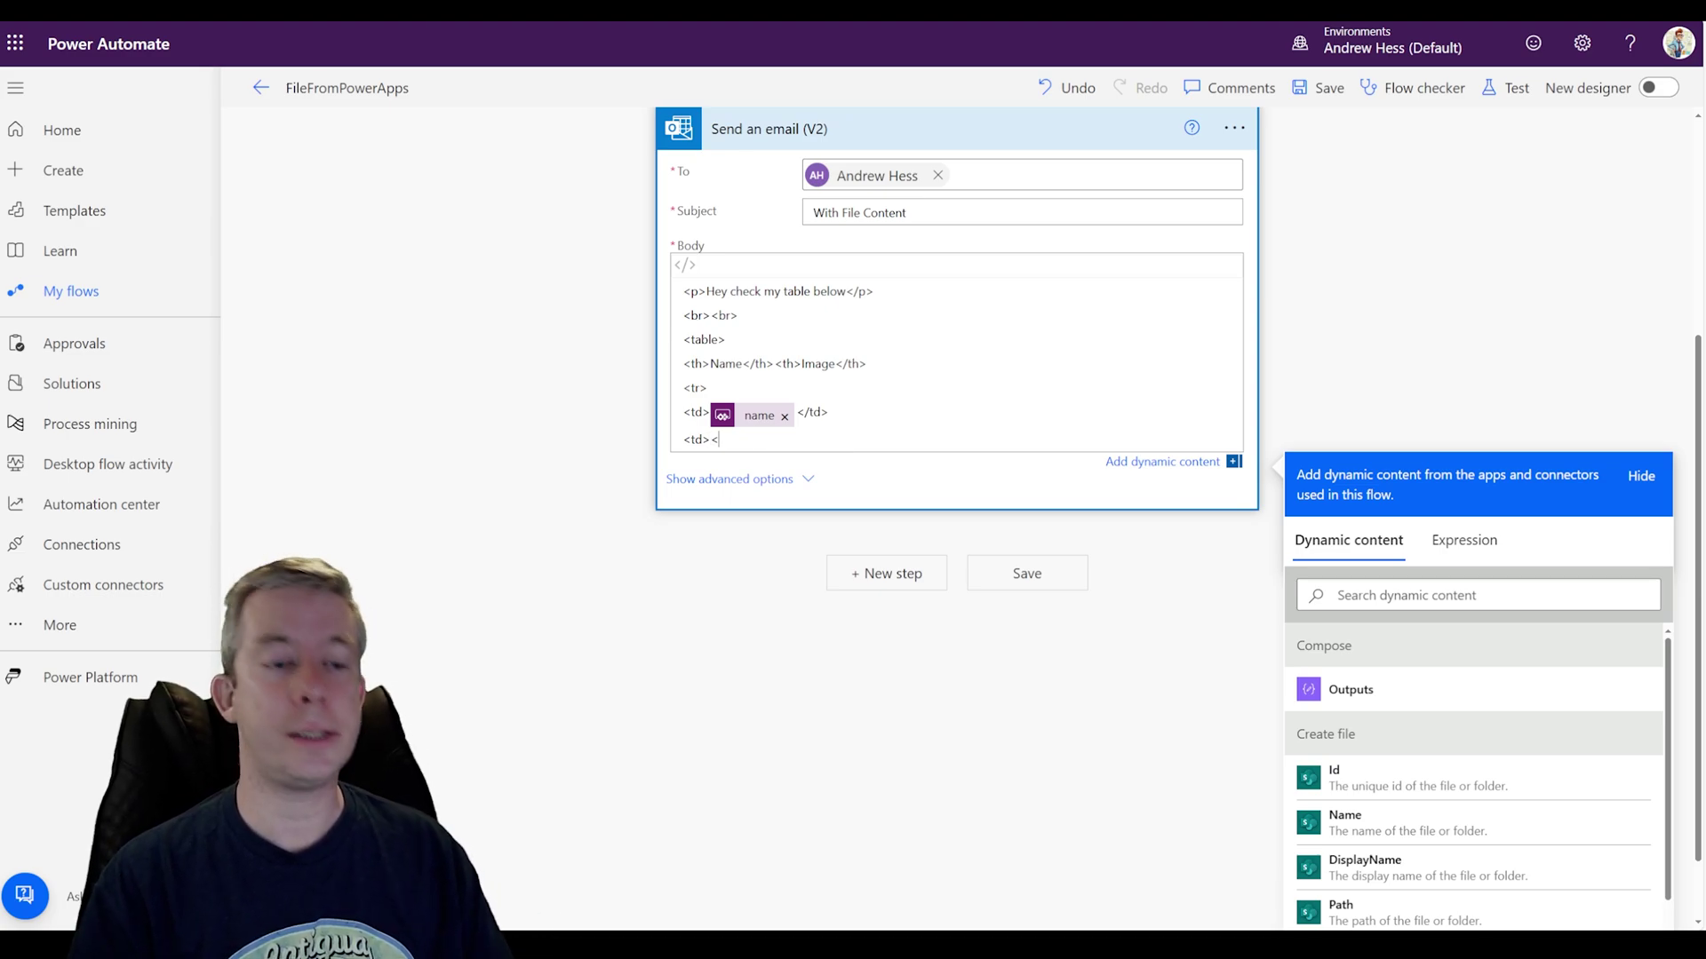
text(img)
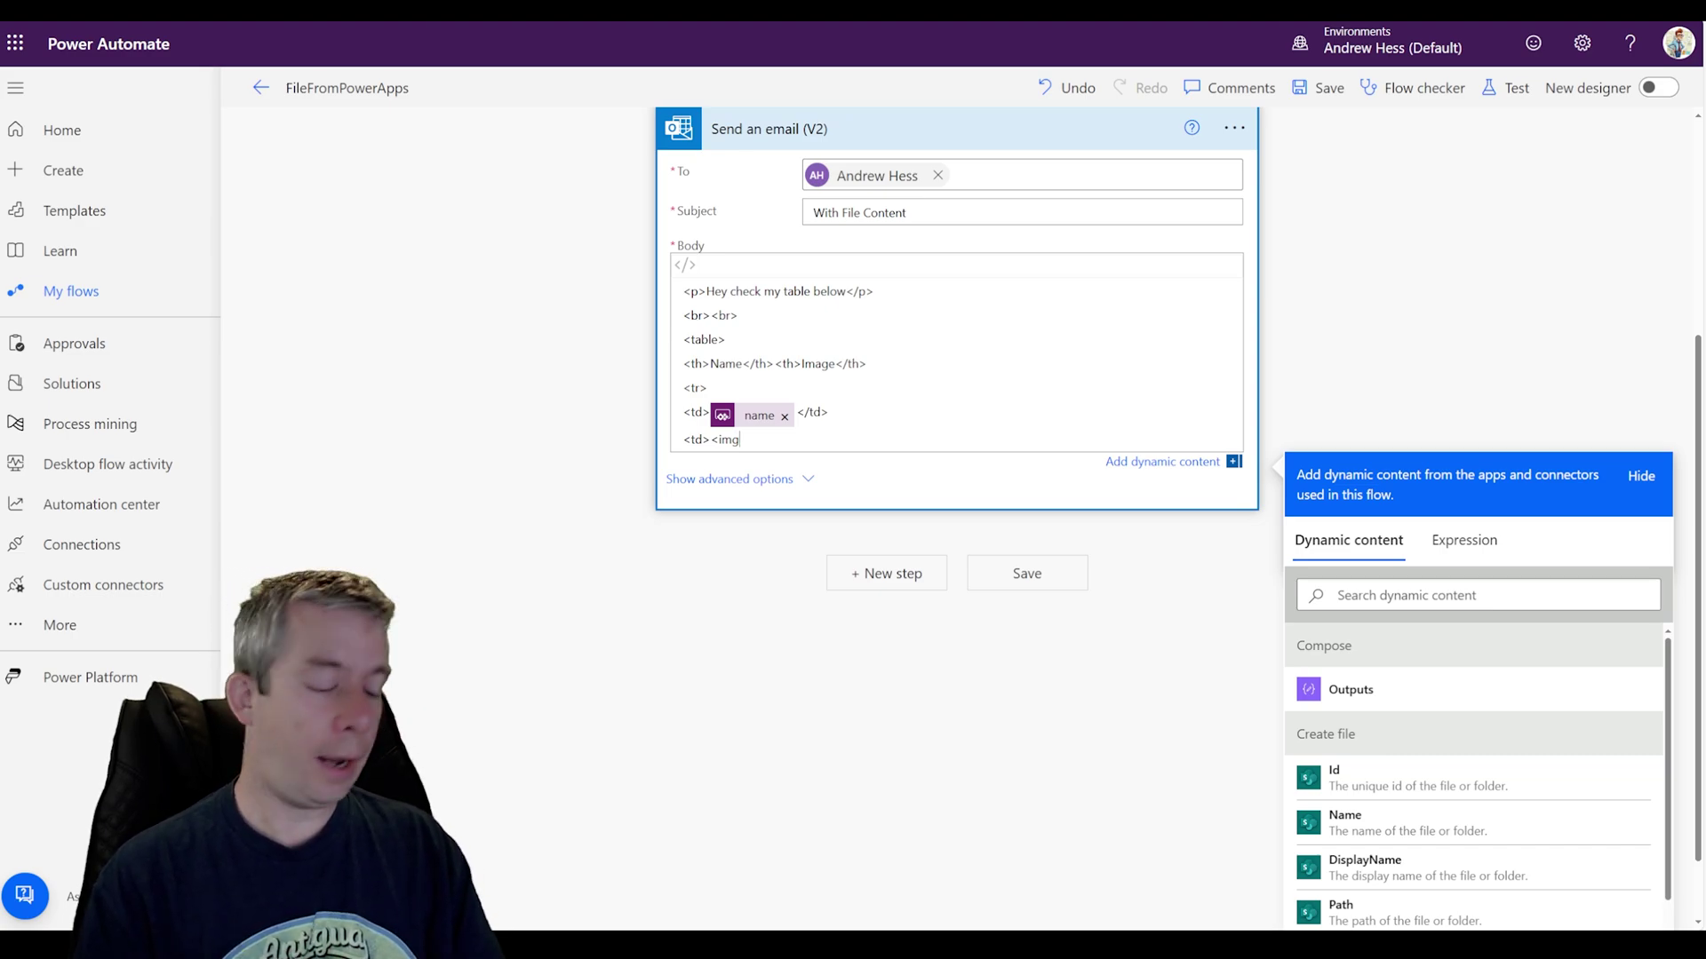
text( src=")
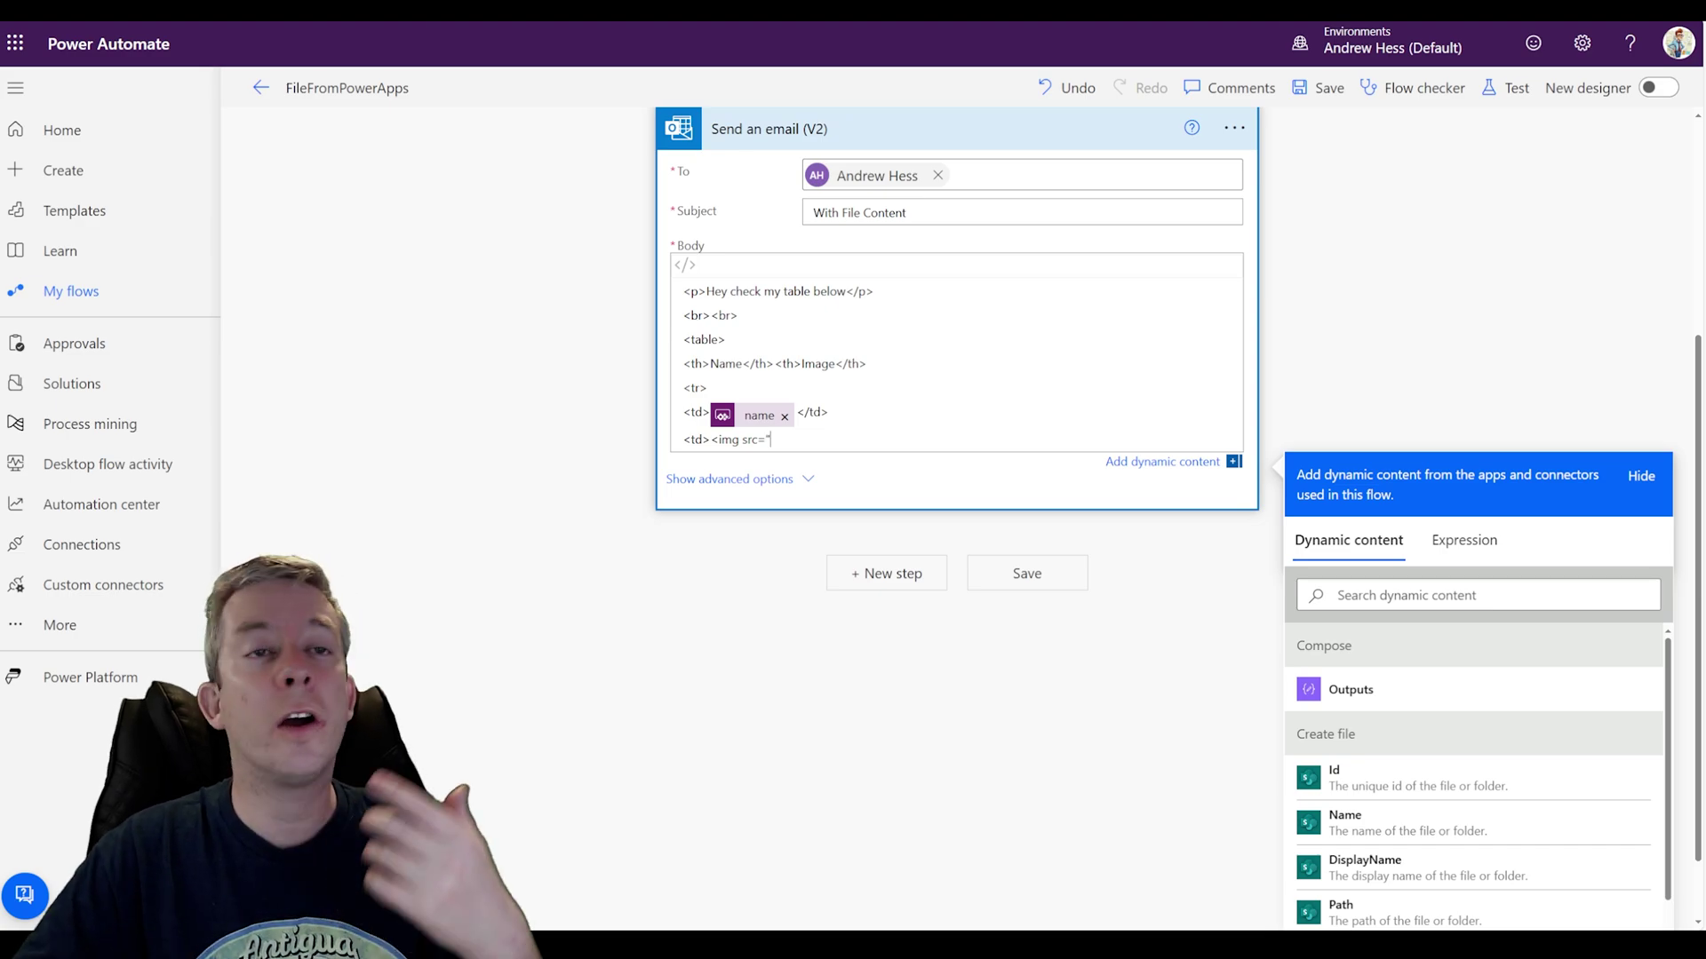
click(1378, 677)
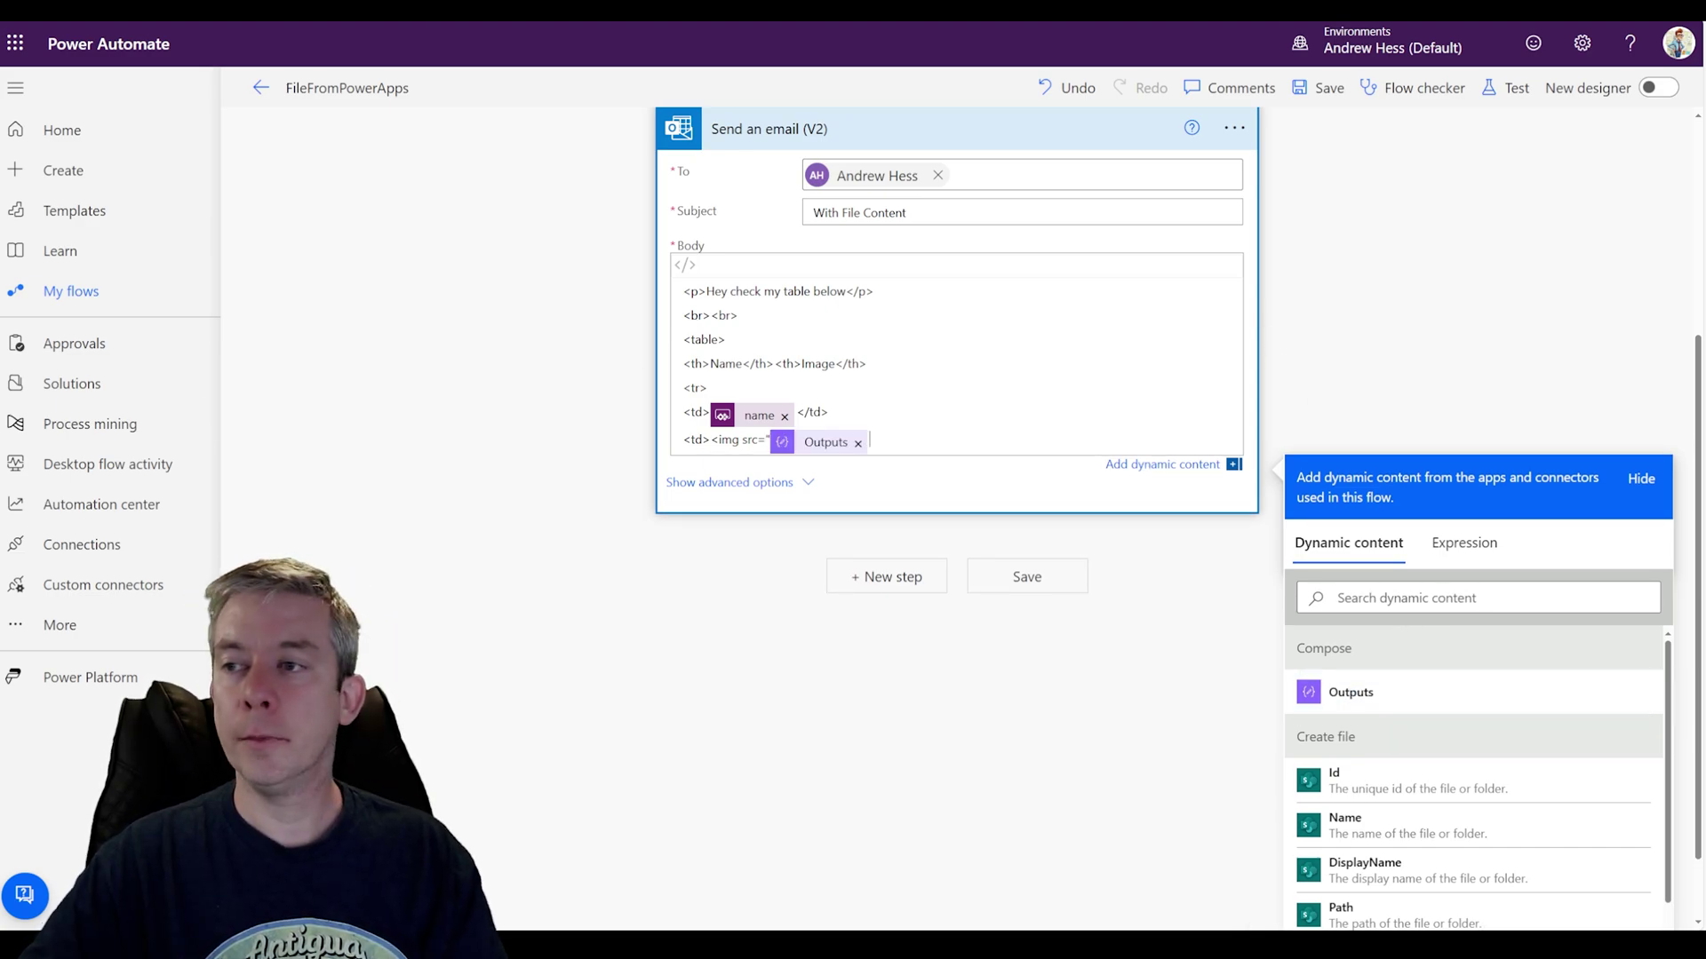
Step: Give the image width='100%', close the </td> and </table> tags, and save the flow
text(")
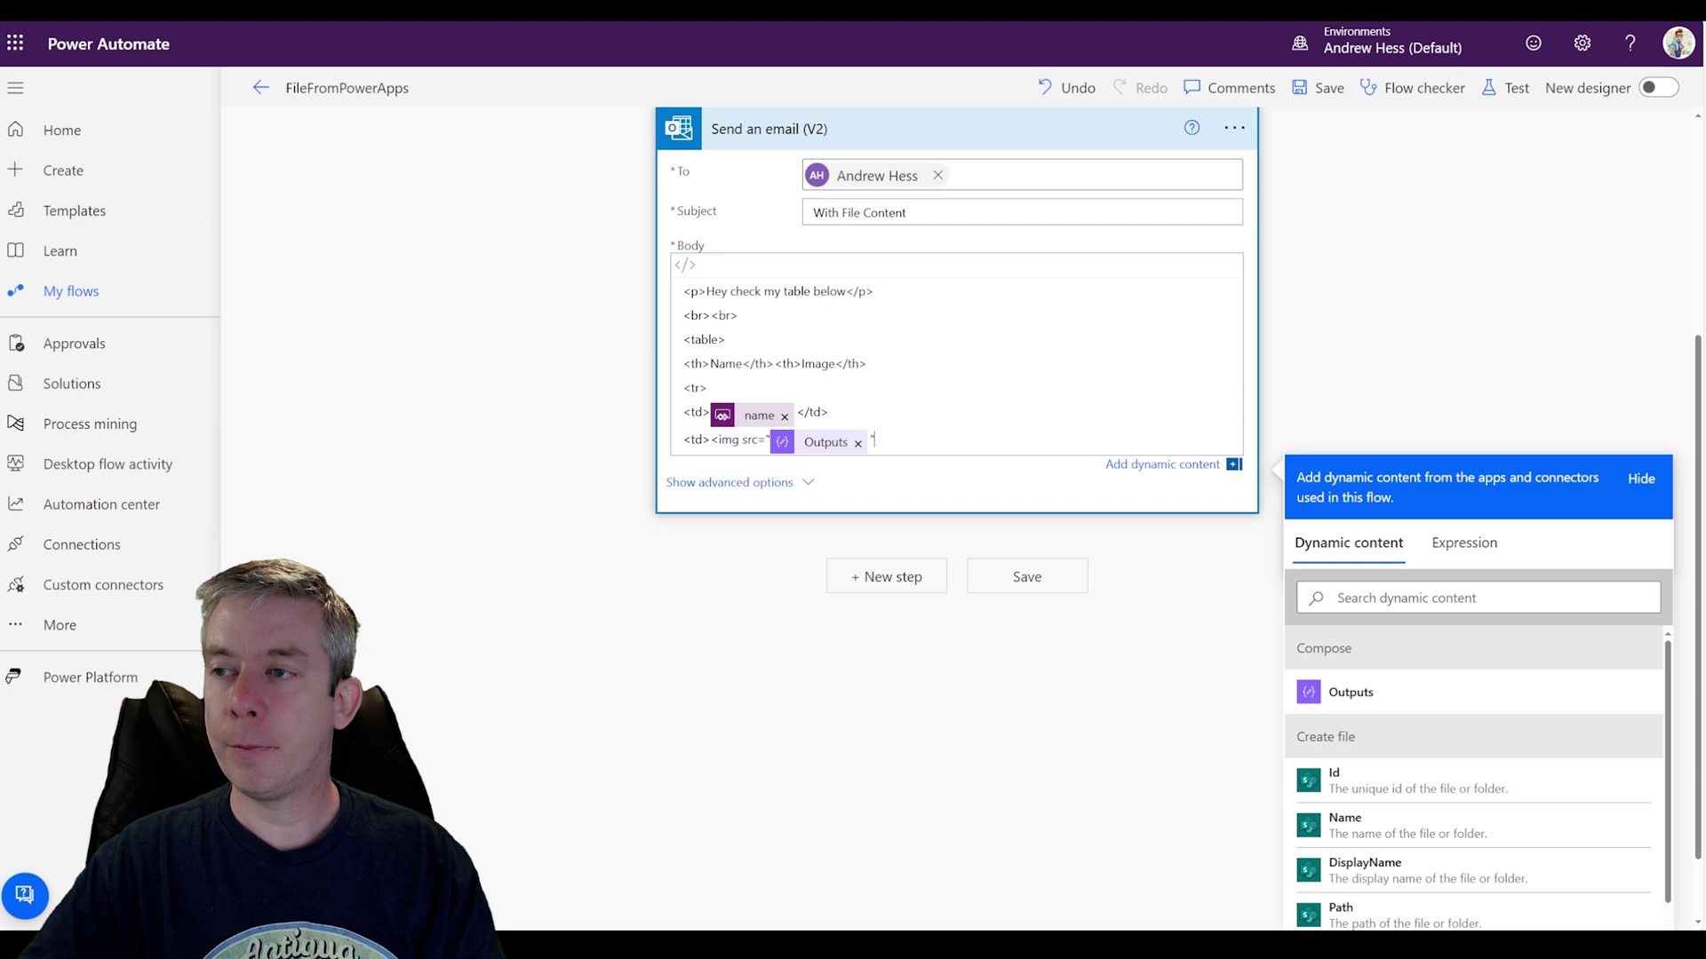
text( widht)
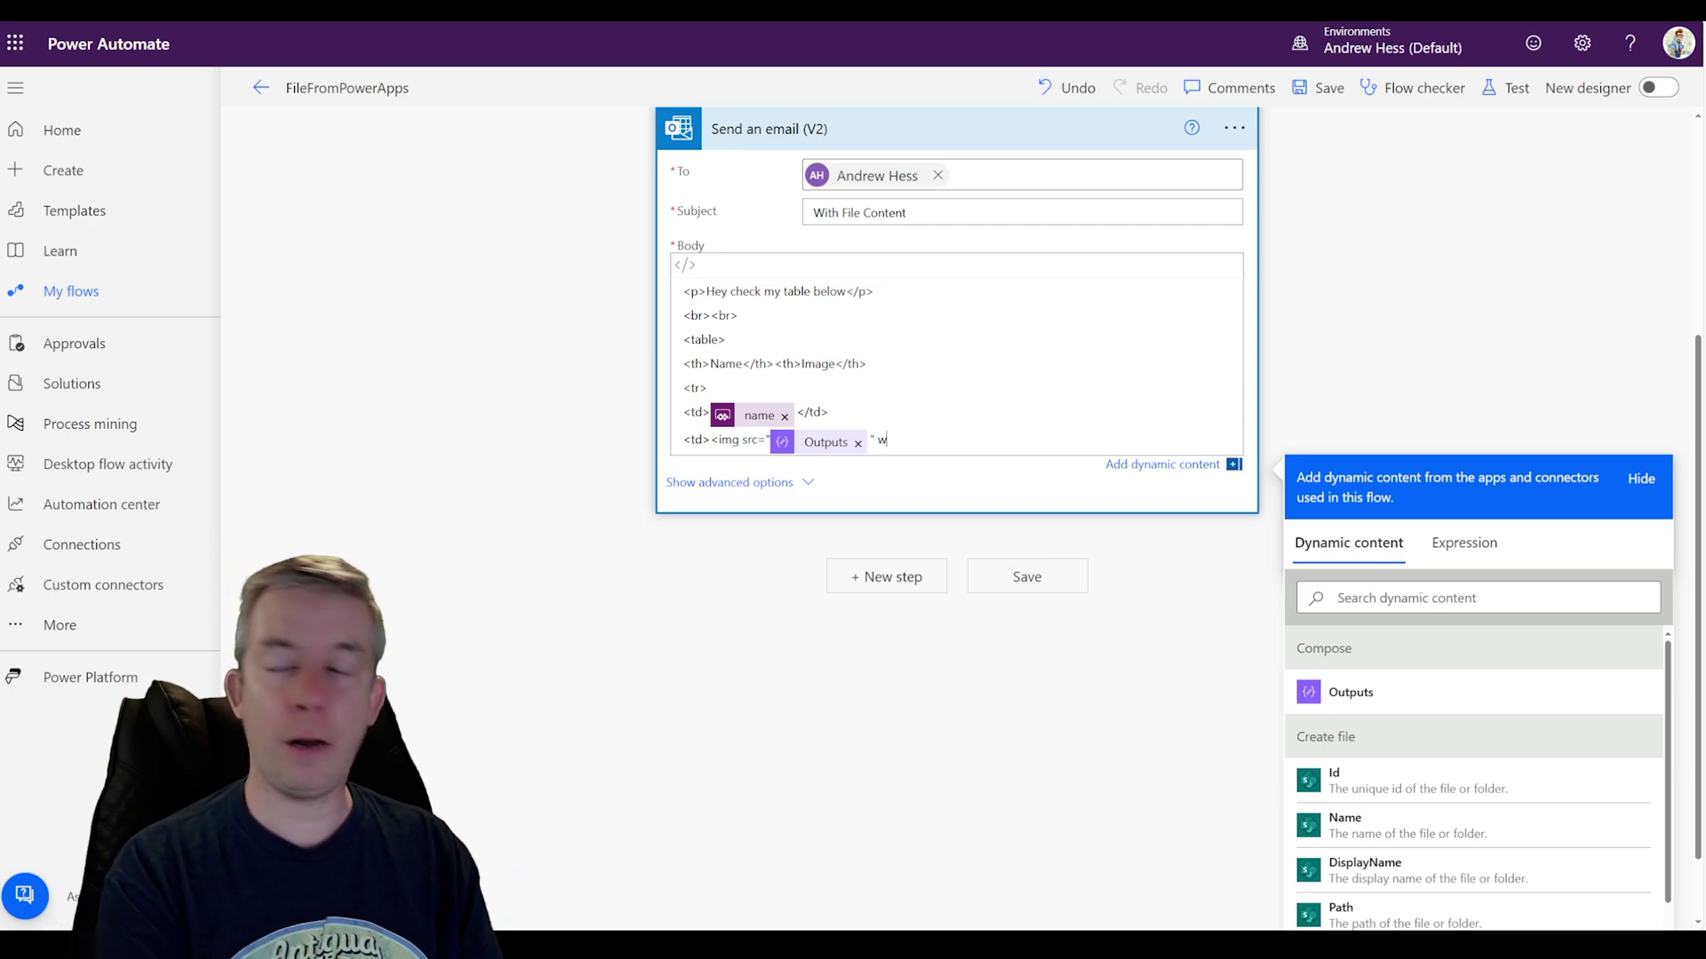
key(BackSpace)
key(BackSpace)
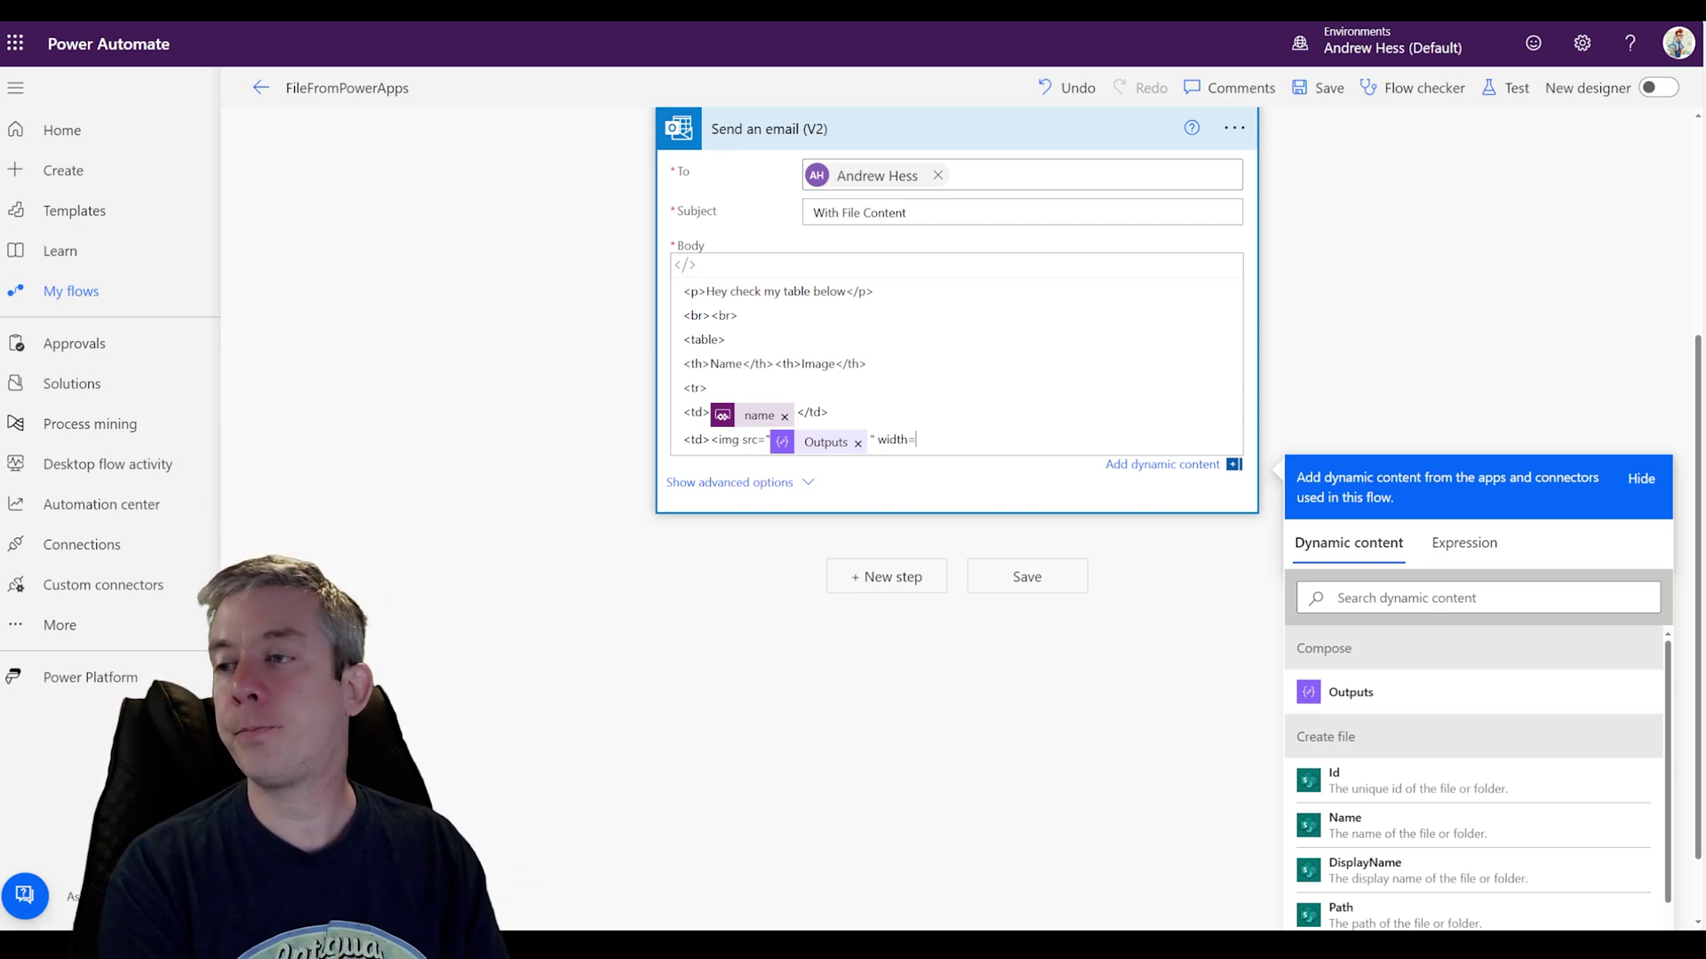
text(th='100%'/>)
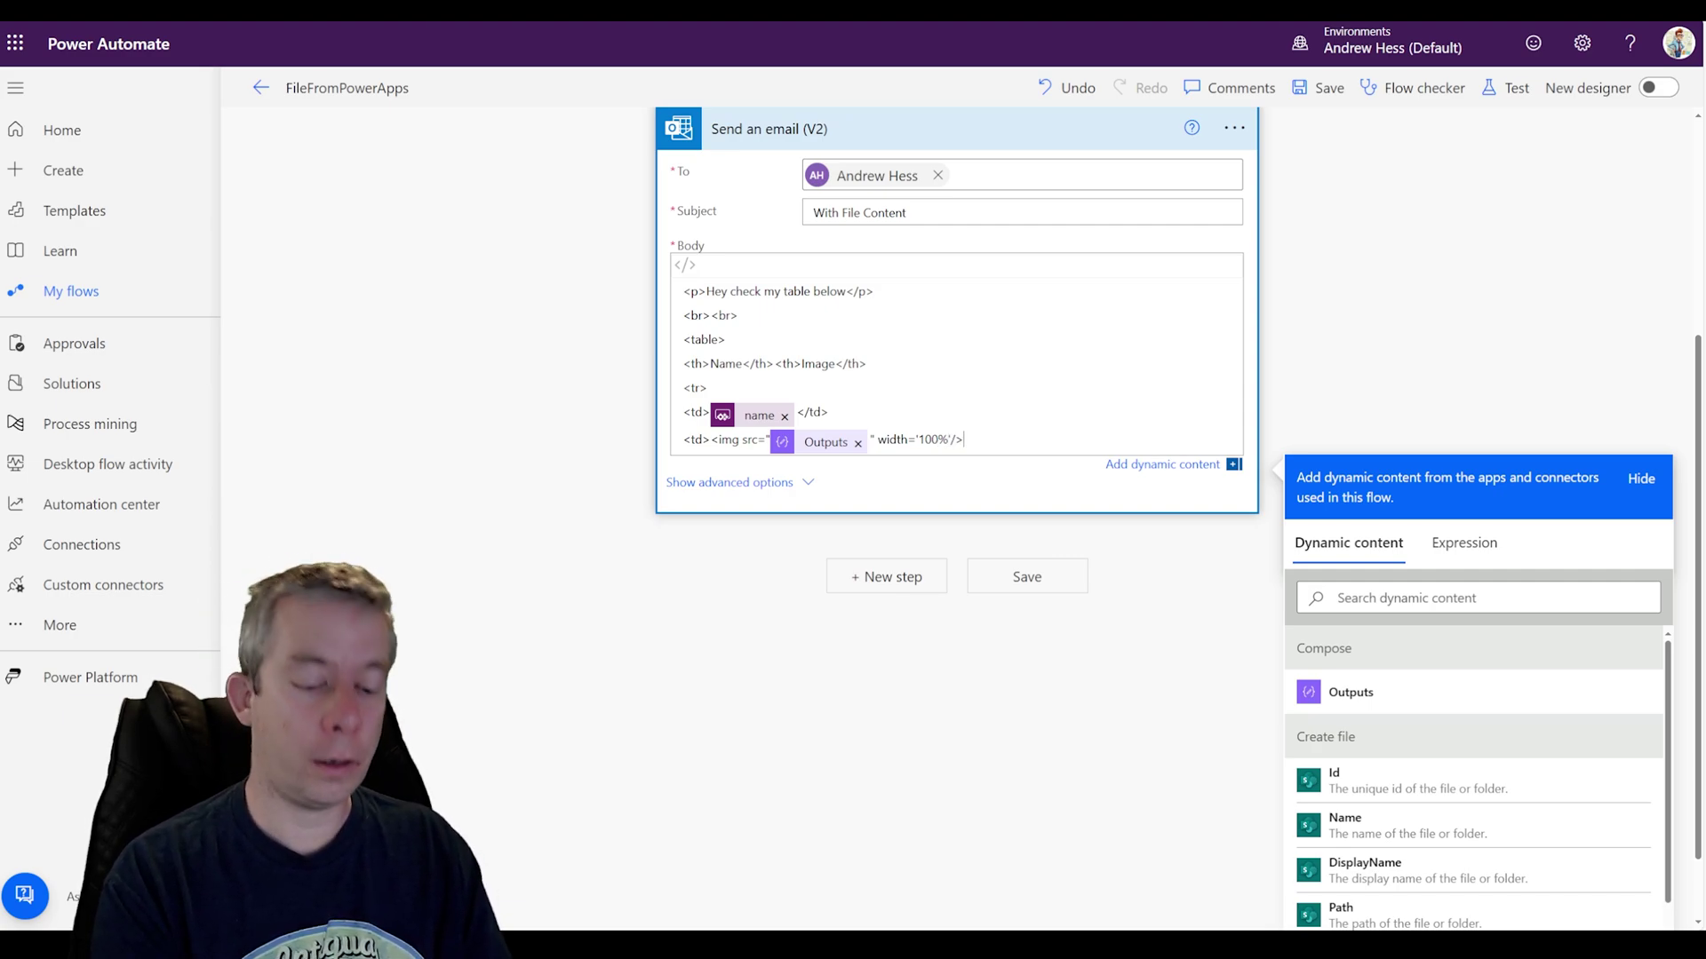
text(</td>)
key(Return)
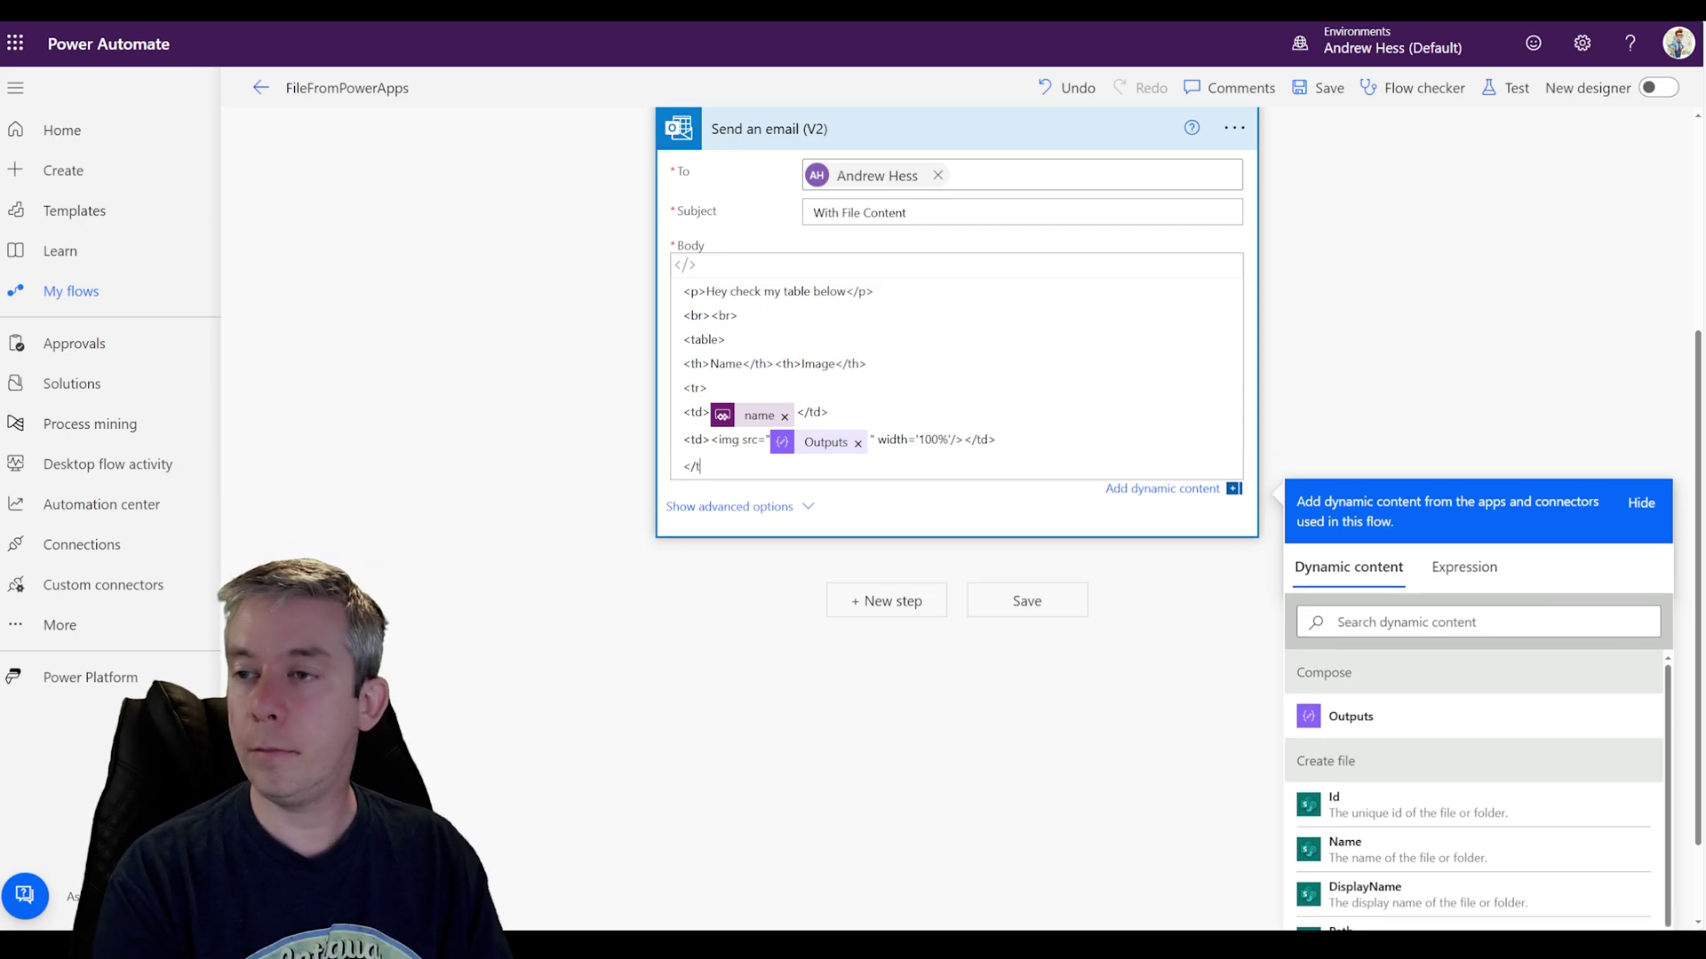
text(</td>)
key(Return)
text(<)
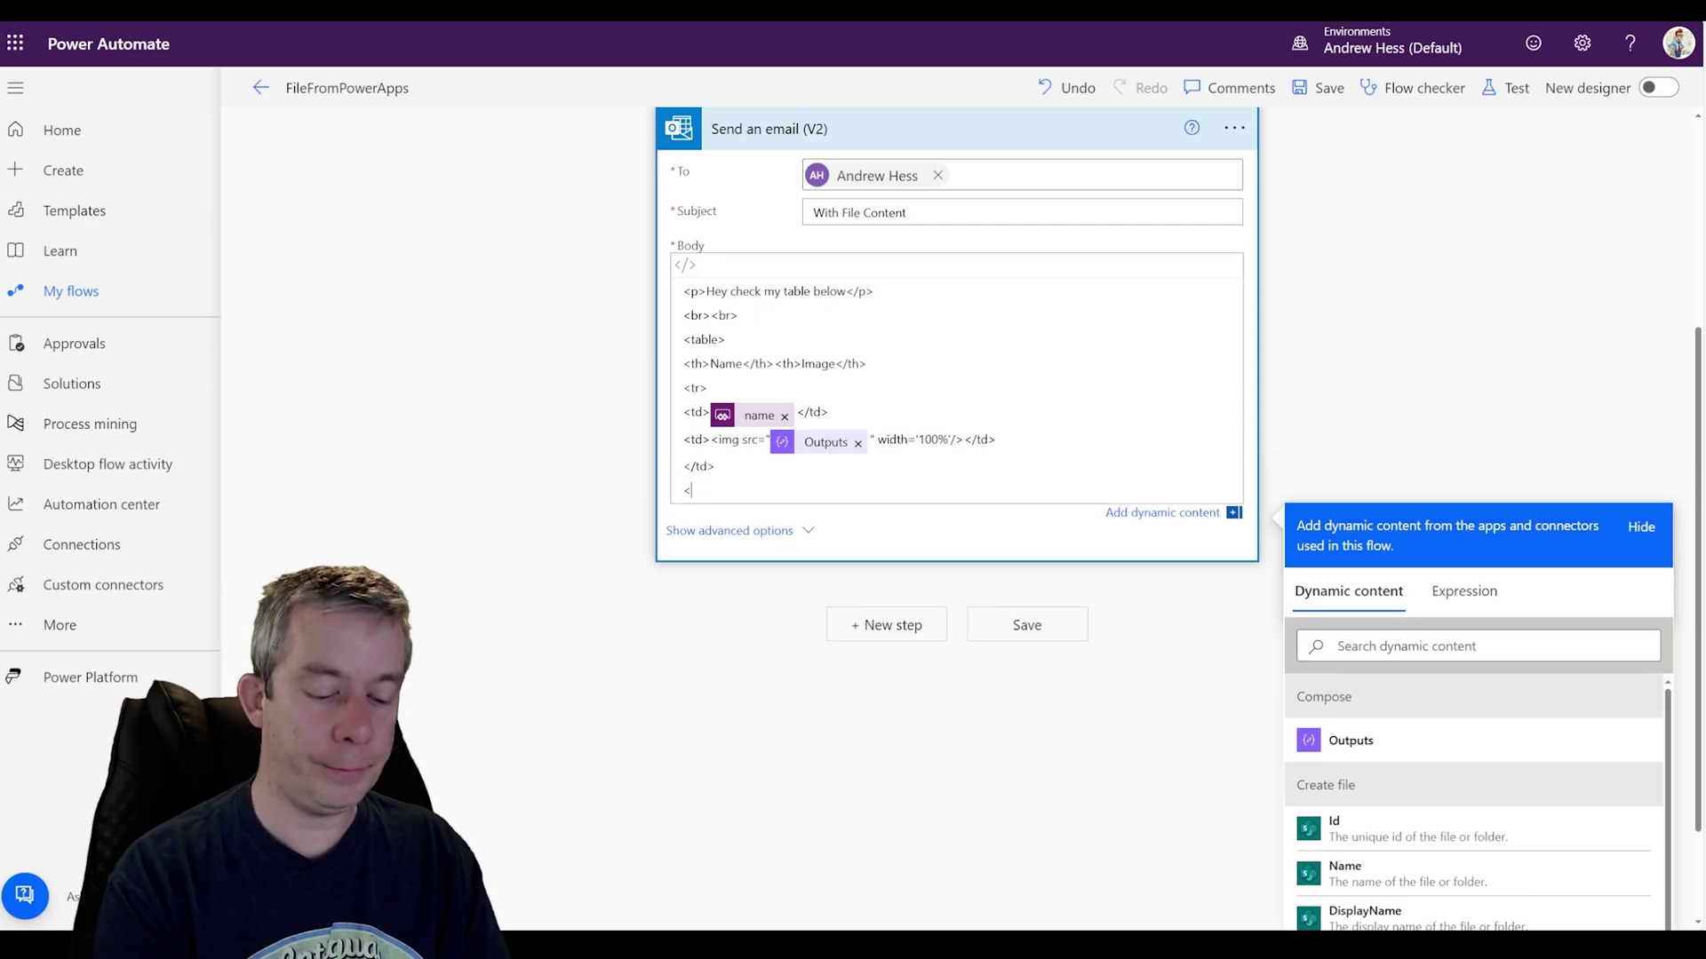
text(/table>)
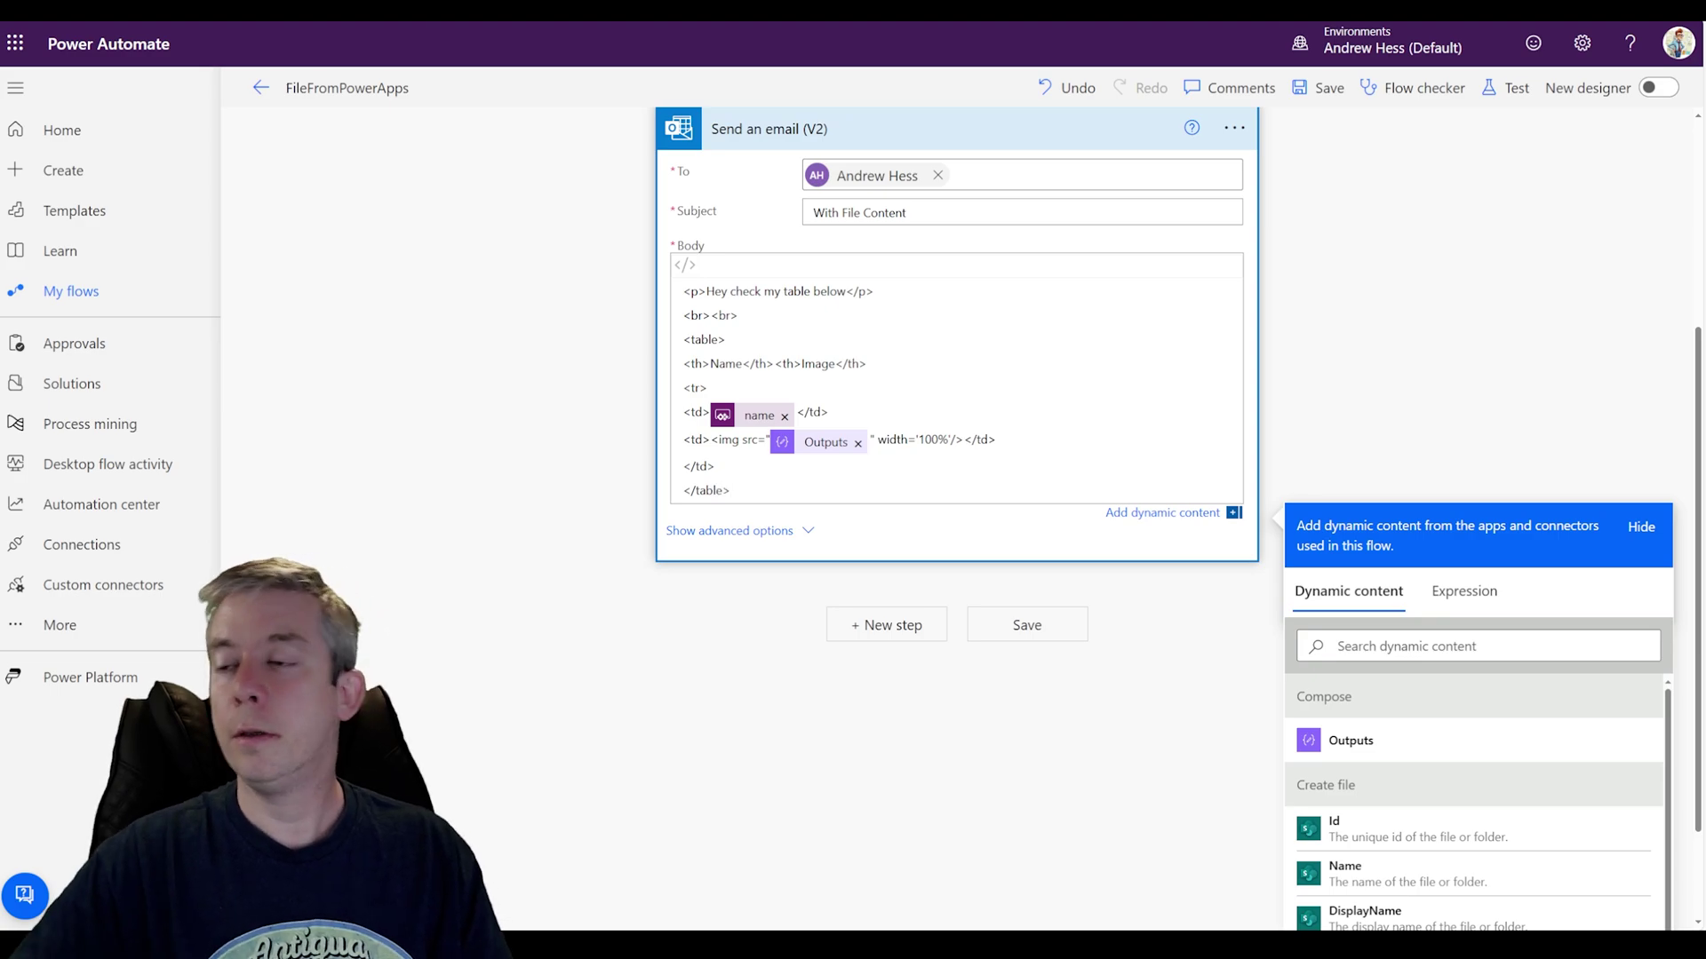
click(1457, 306)
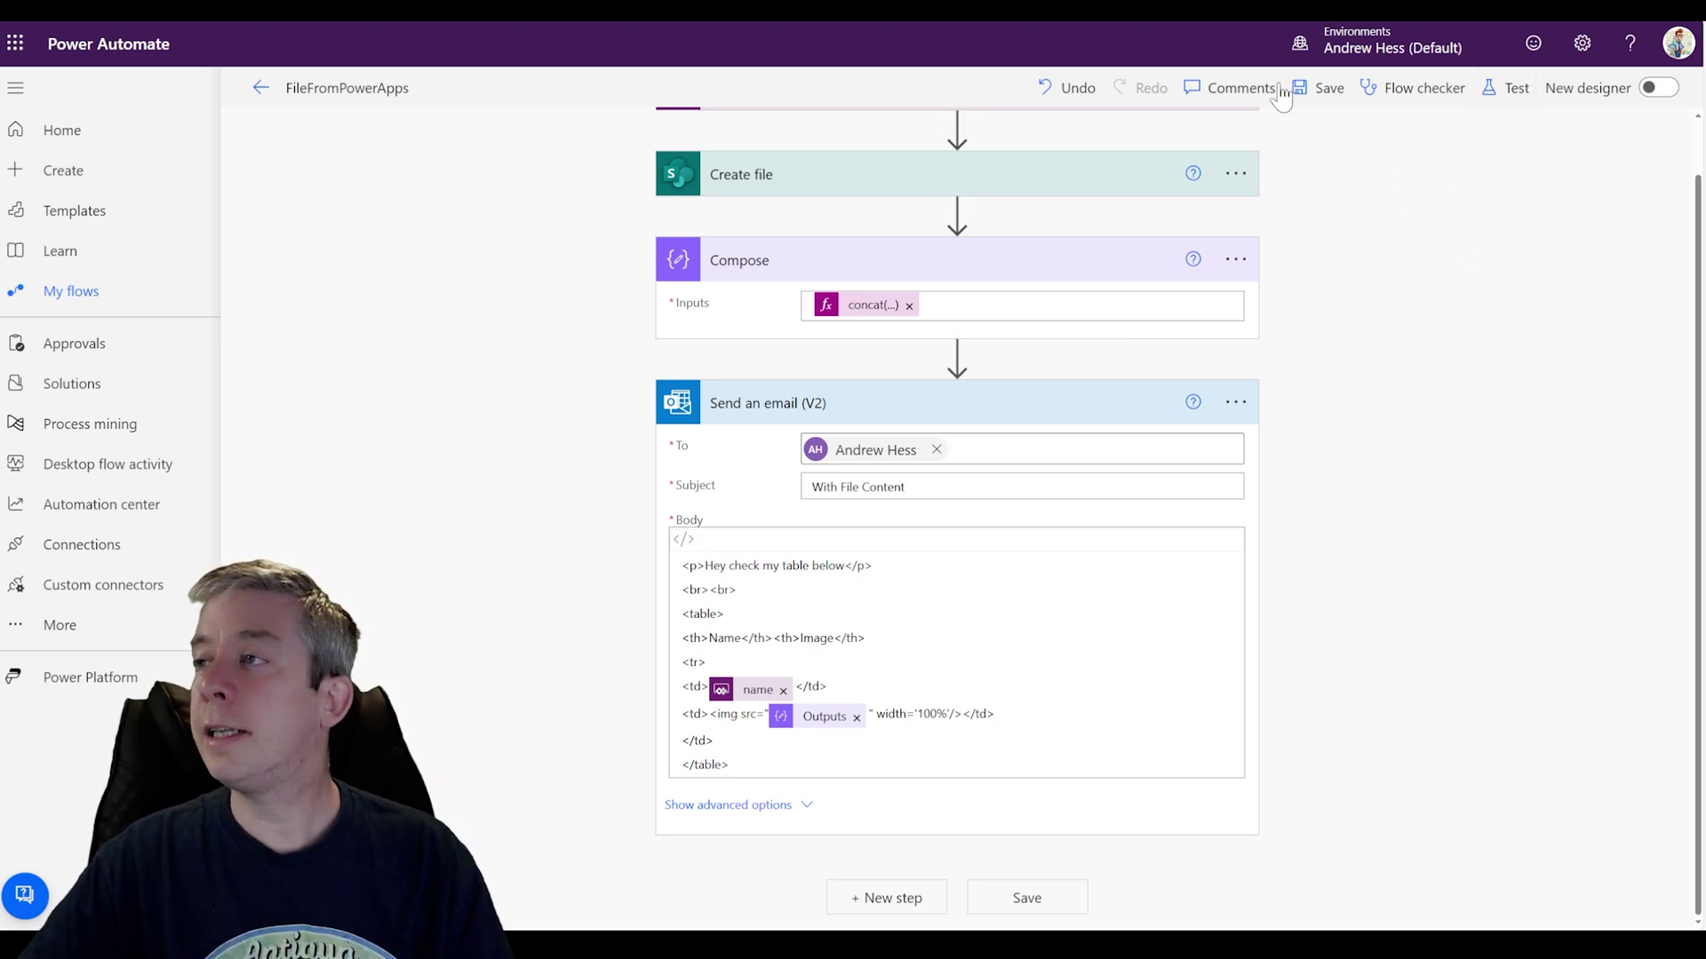
click(1319, 87)
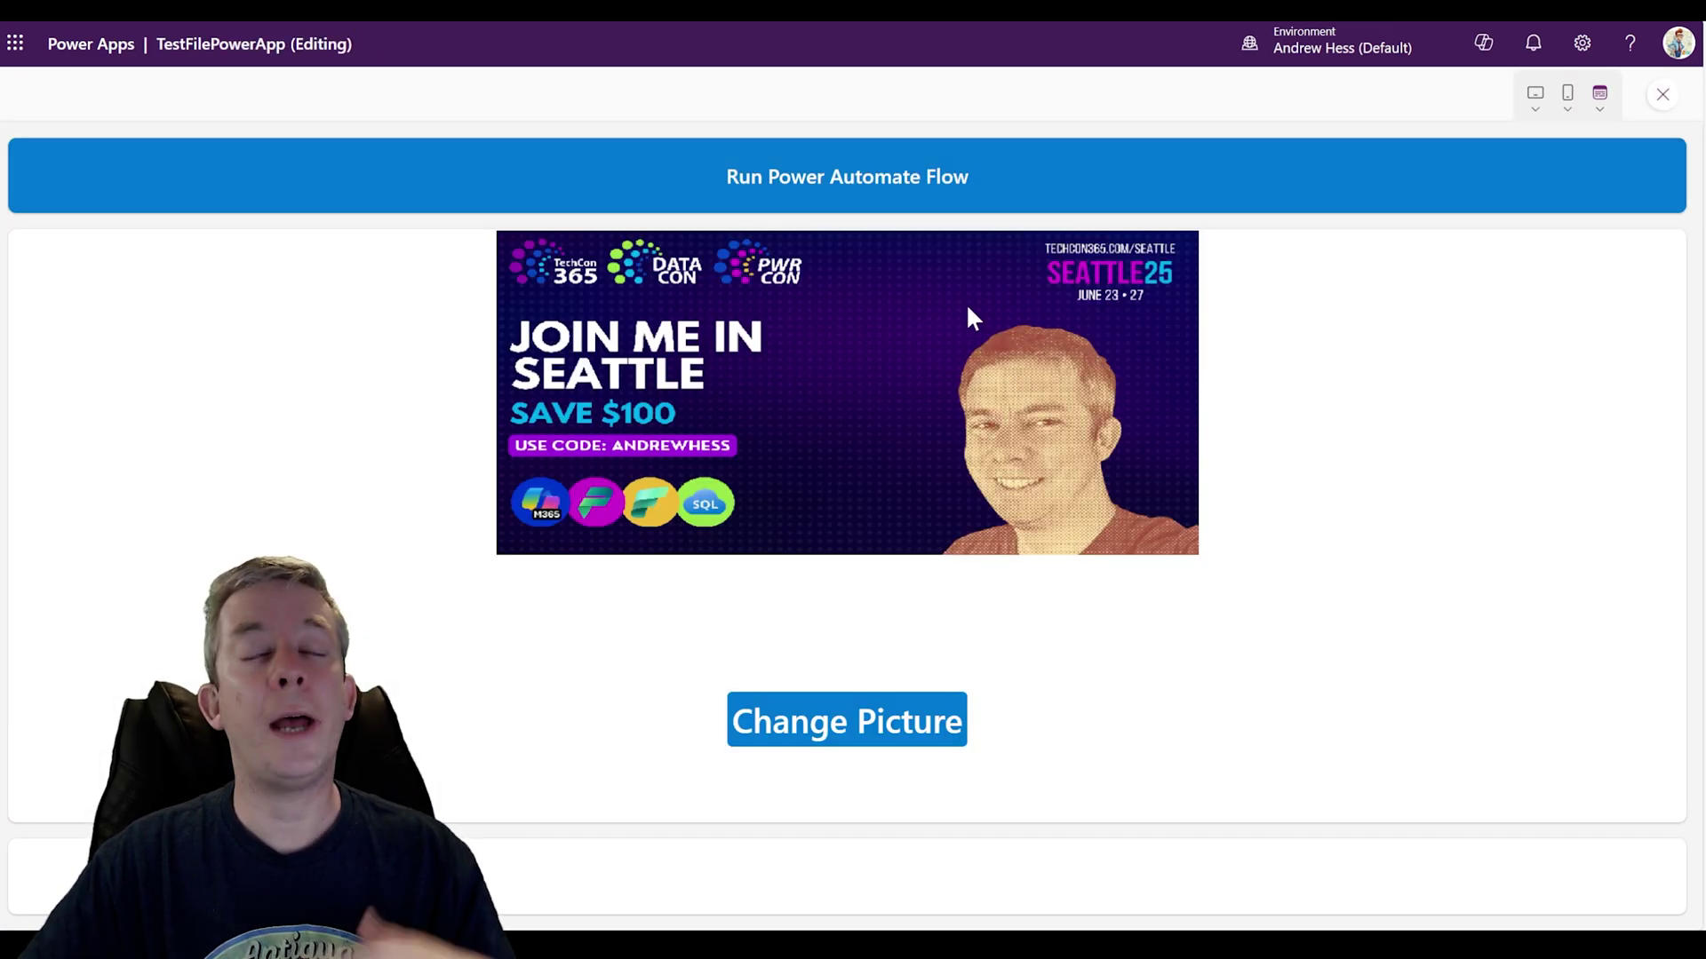
Step: Run the flow from the test app so the email arrives with the inline image
click(790, 188)
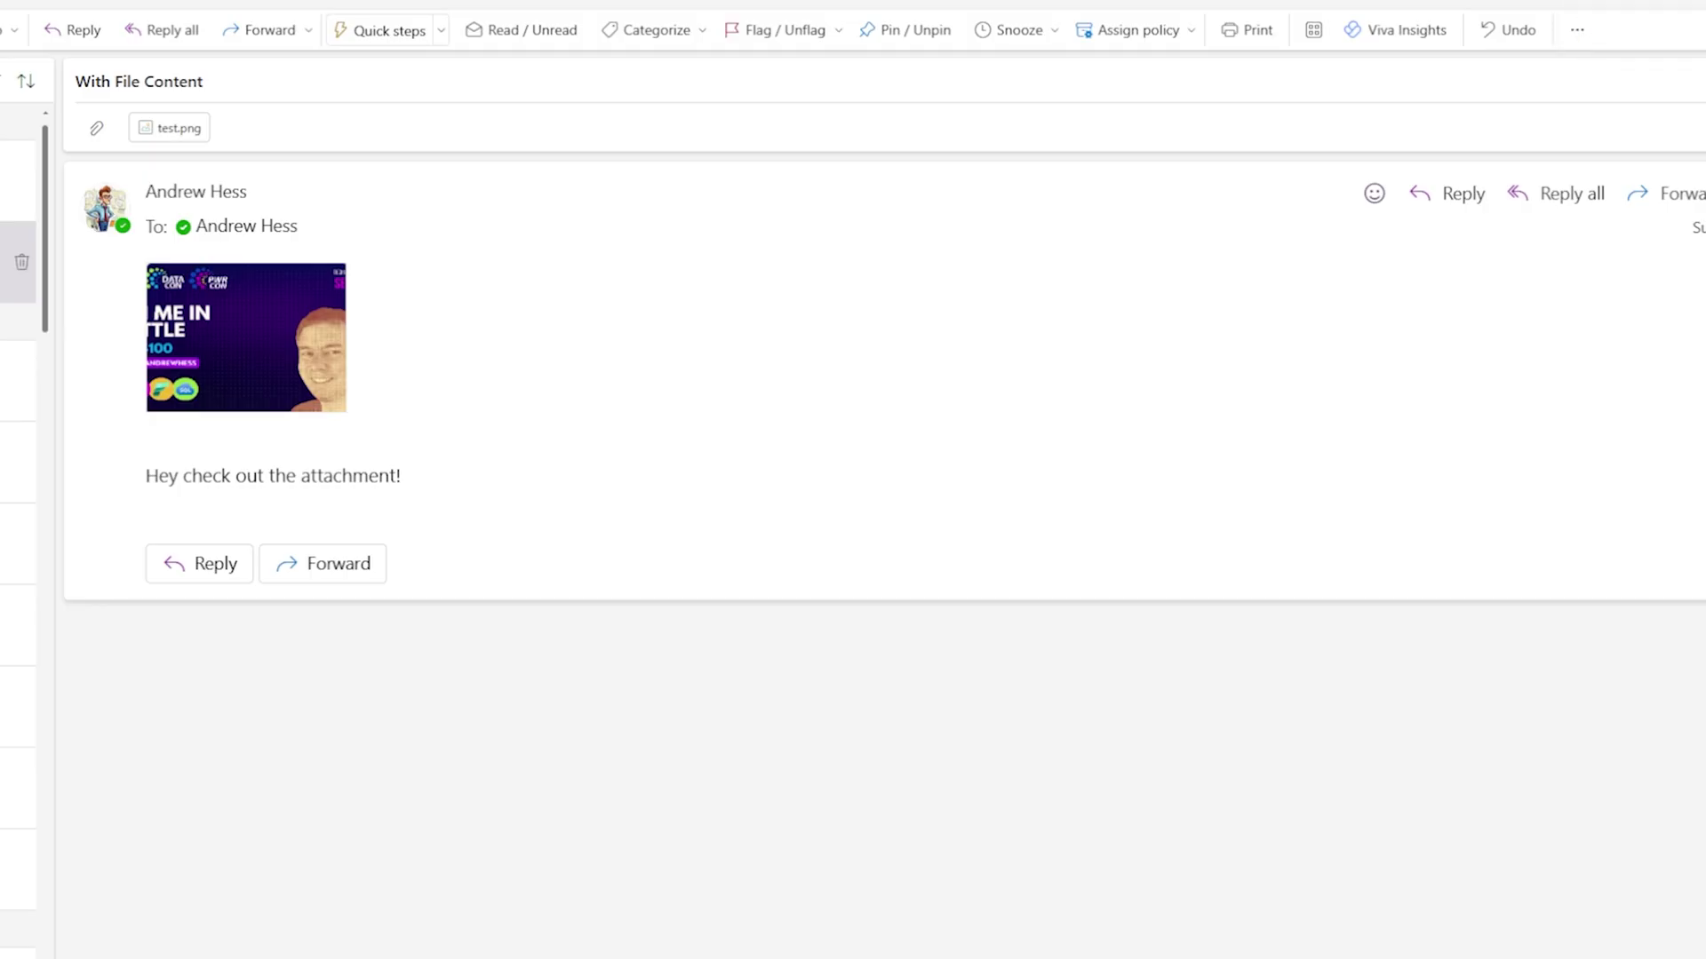
key(Up)
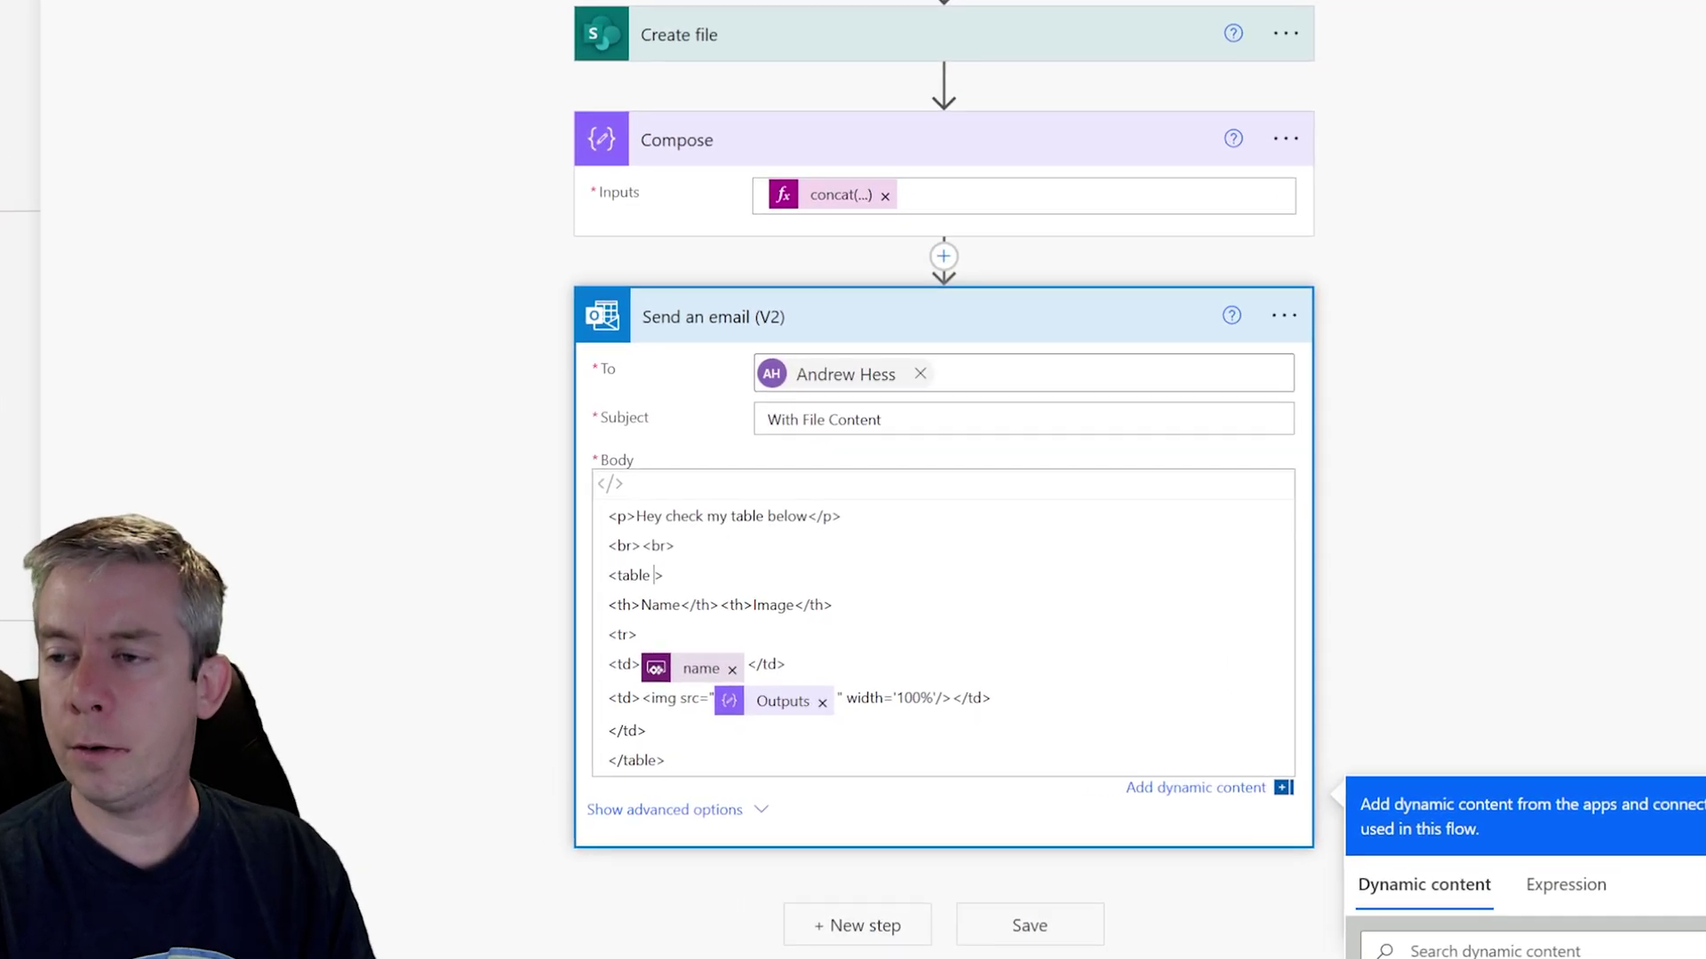
Step: Add border="1" cellpadding="5" to the email table tag, empty the image src, and save
text(border=)
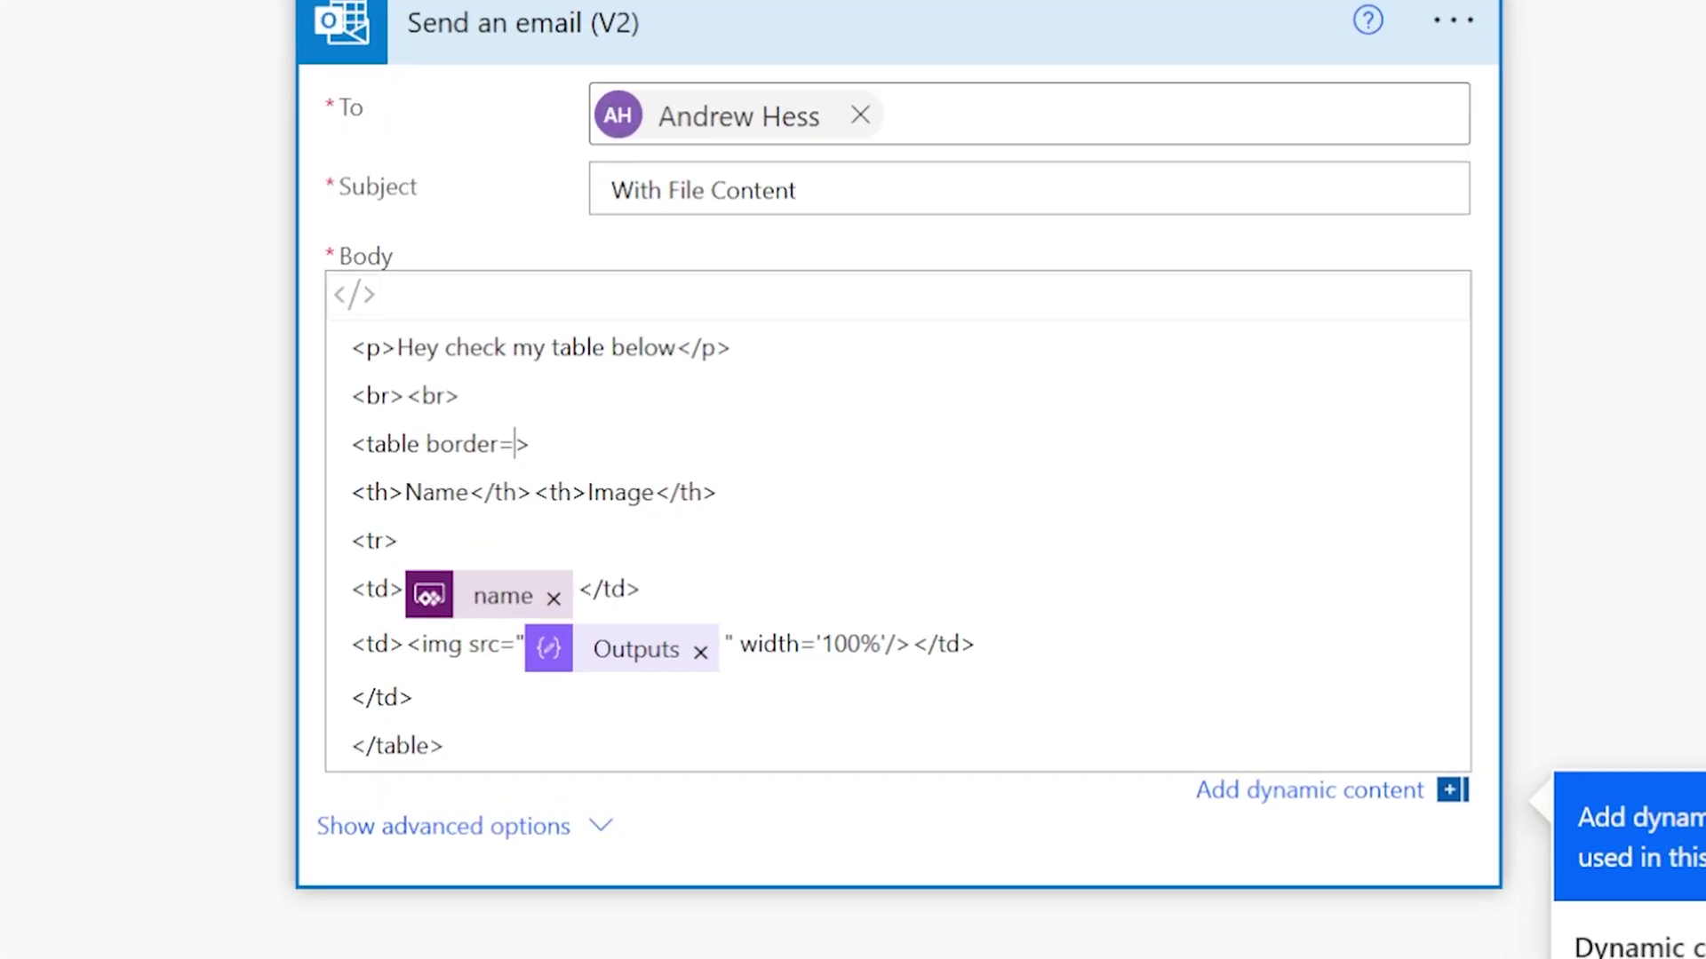
text("1" cellpadding)
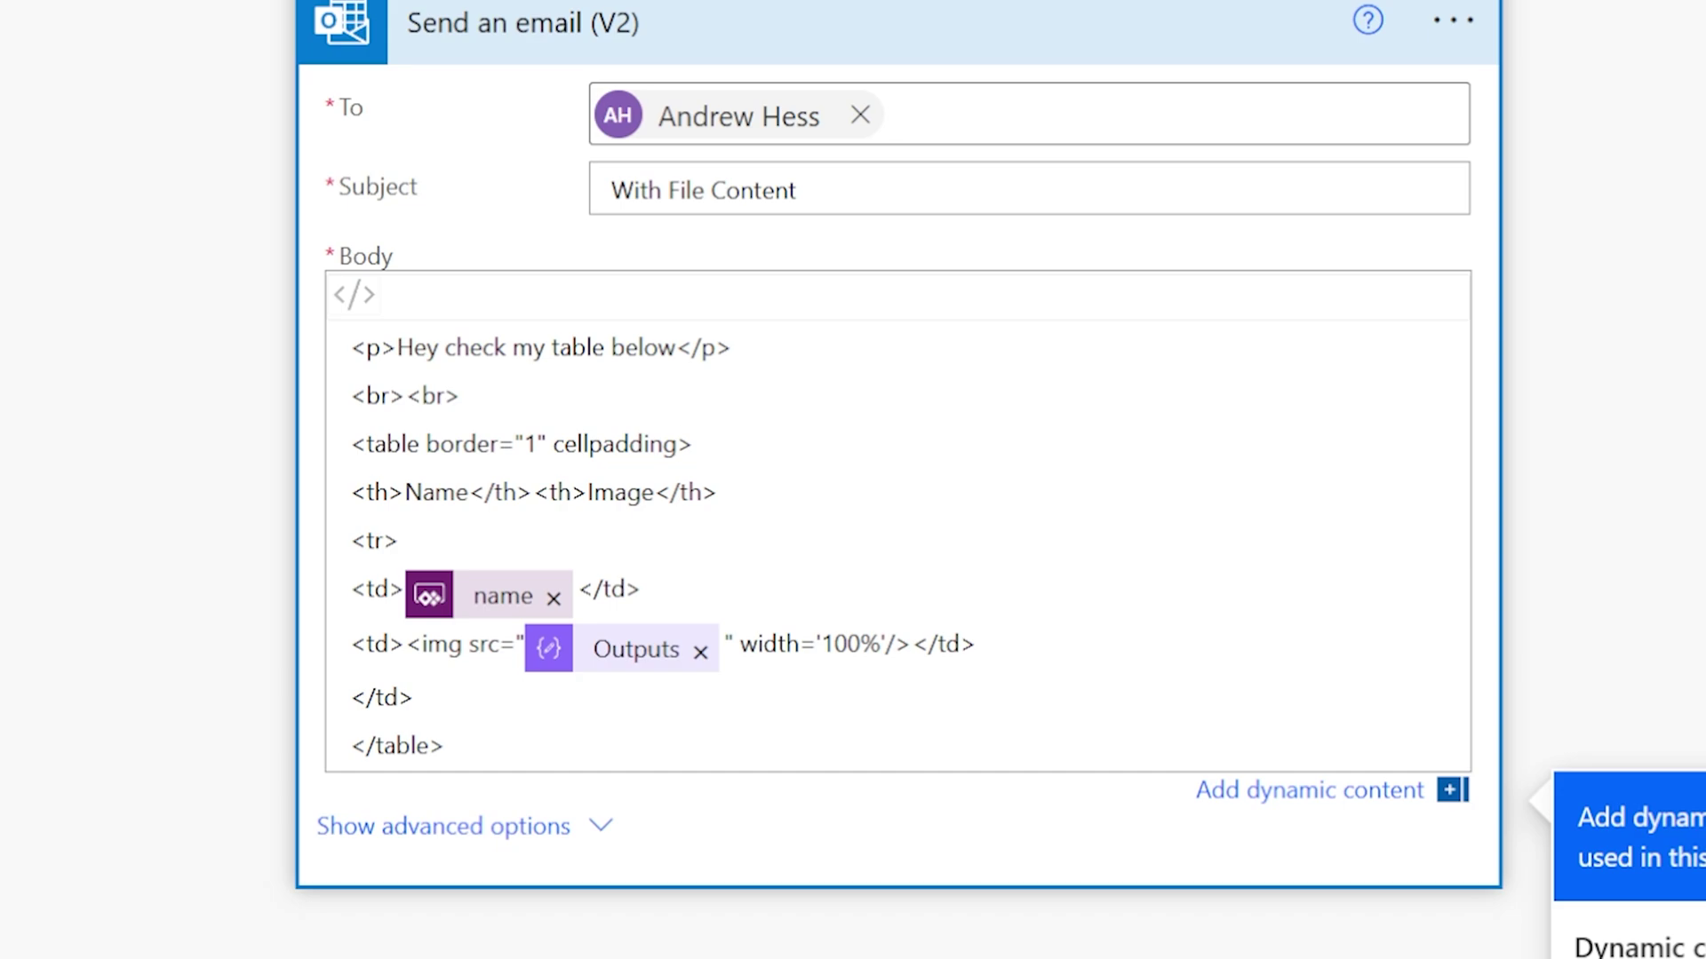
text(="5")
scroll(897, 533, down, 1)
click(1036, 943)
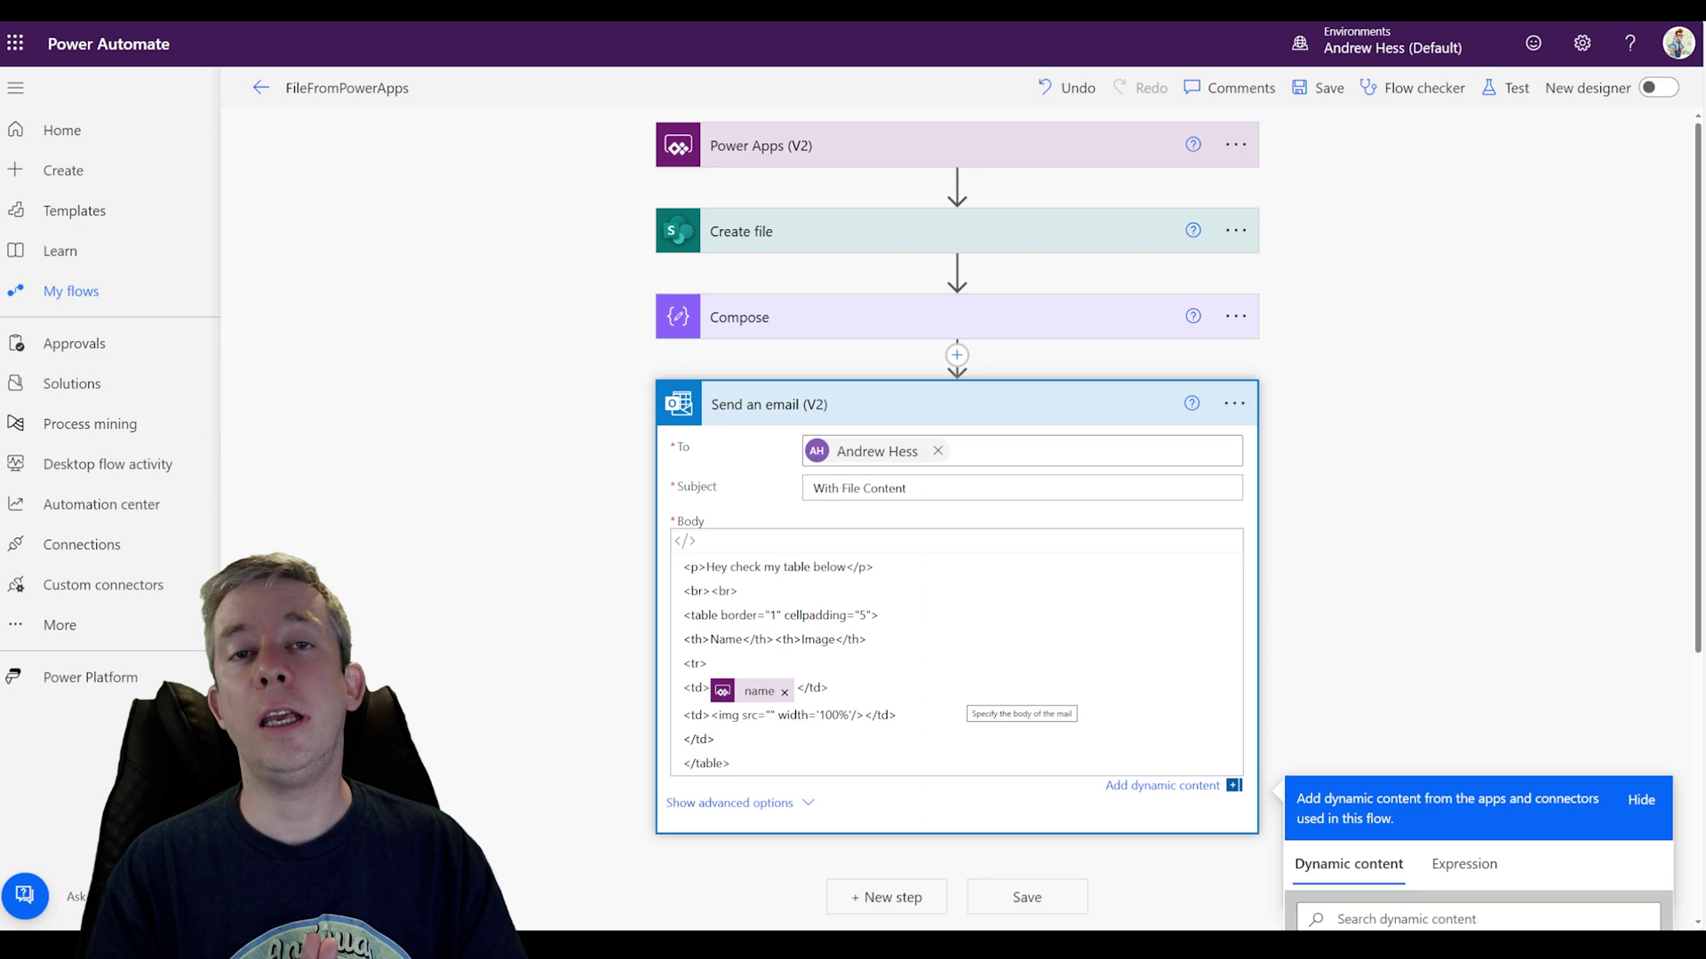
Step: Fill the image src with the pasted CustomHomePage site URL plus the Create file Path, then save
scroll(490, 548, down, 2)
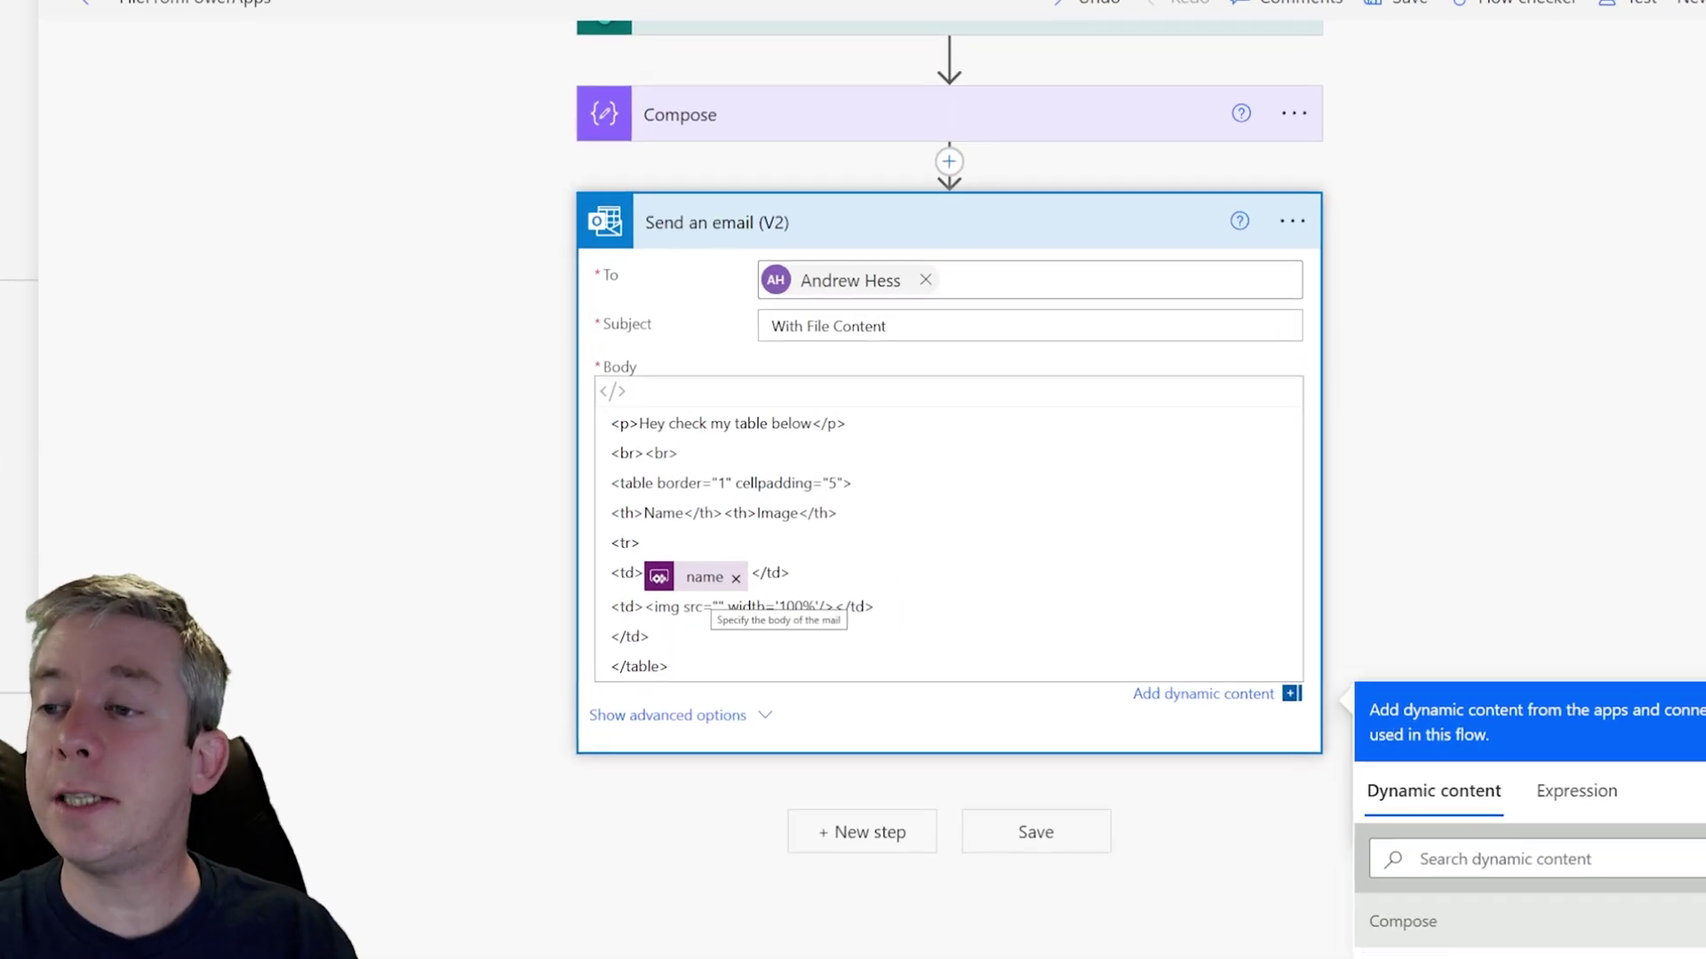
click(544, 689)
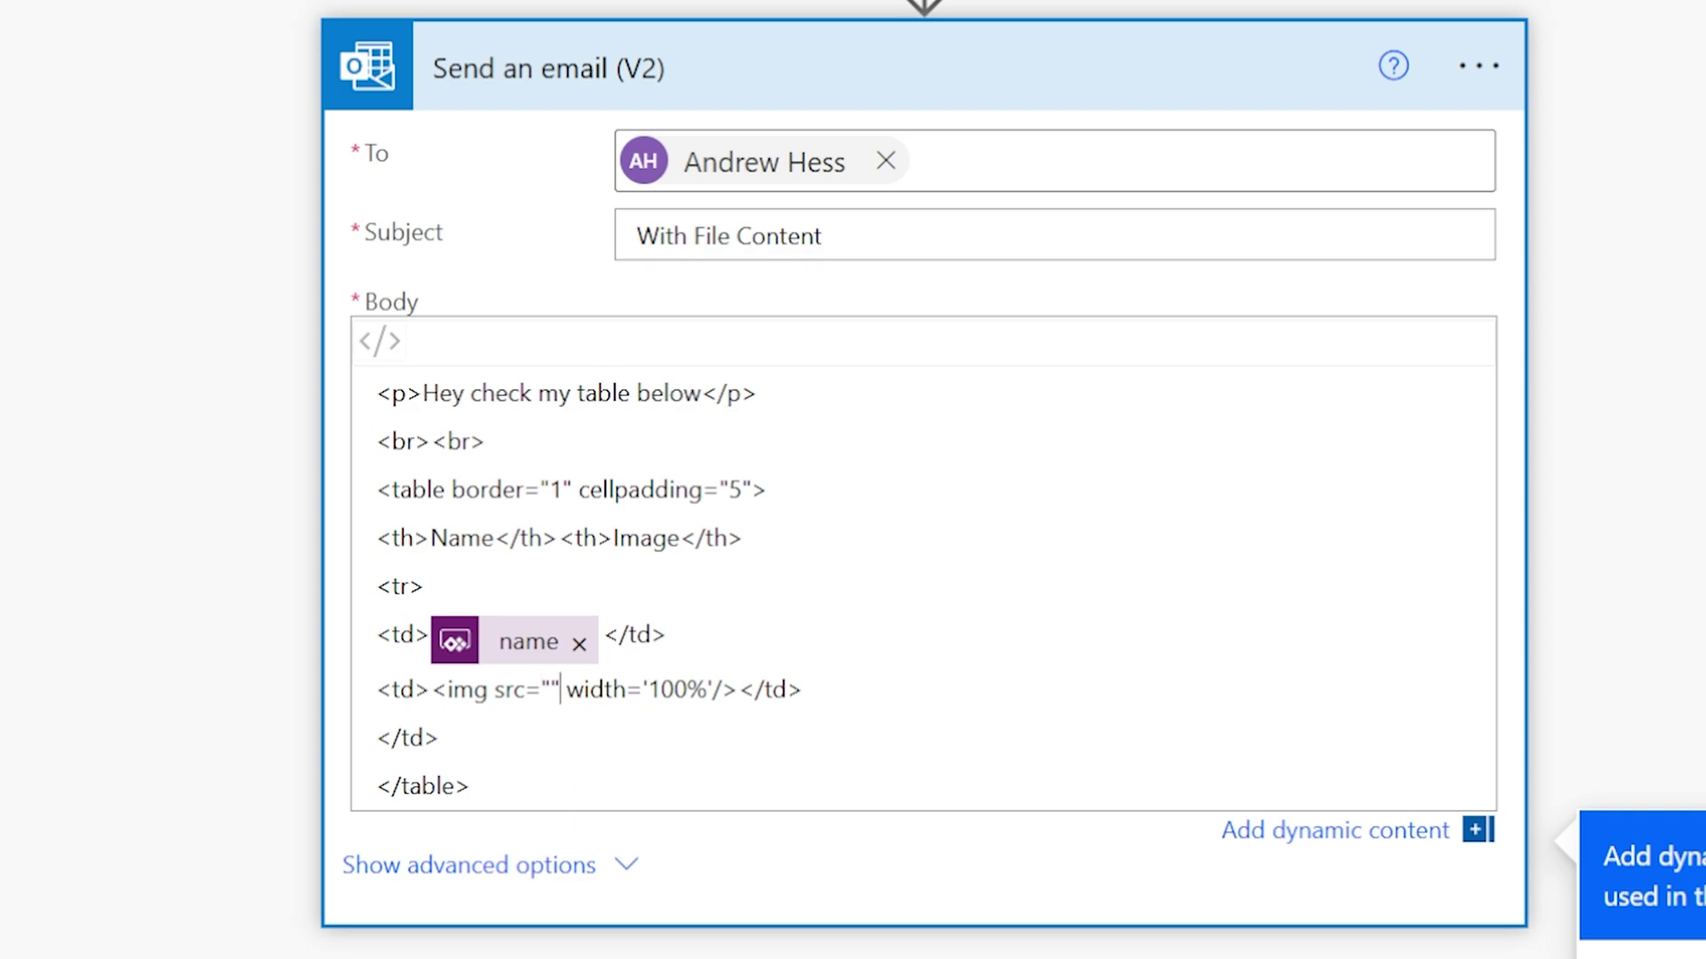
text(https://myspquestions.sharepoint.com/sites/CustomHomePage/)
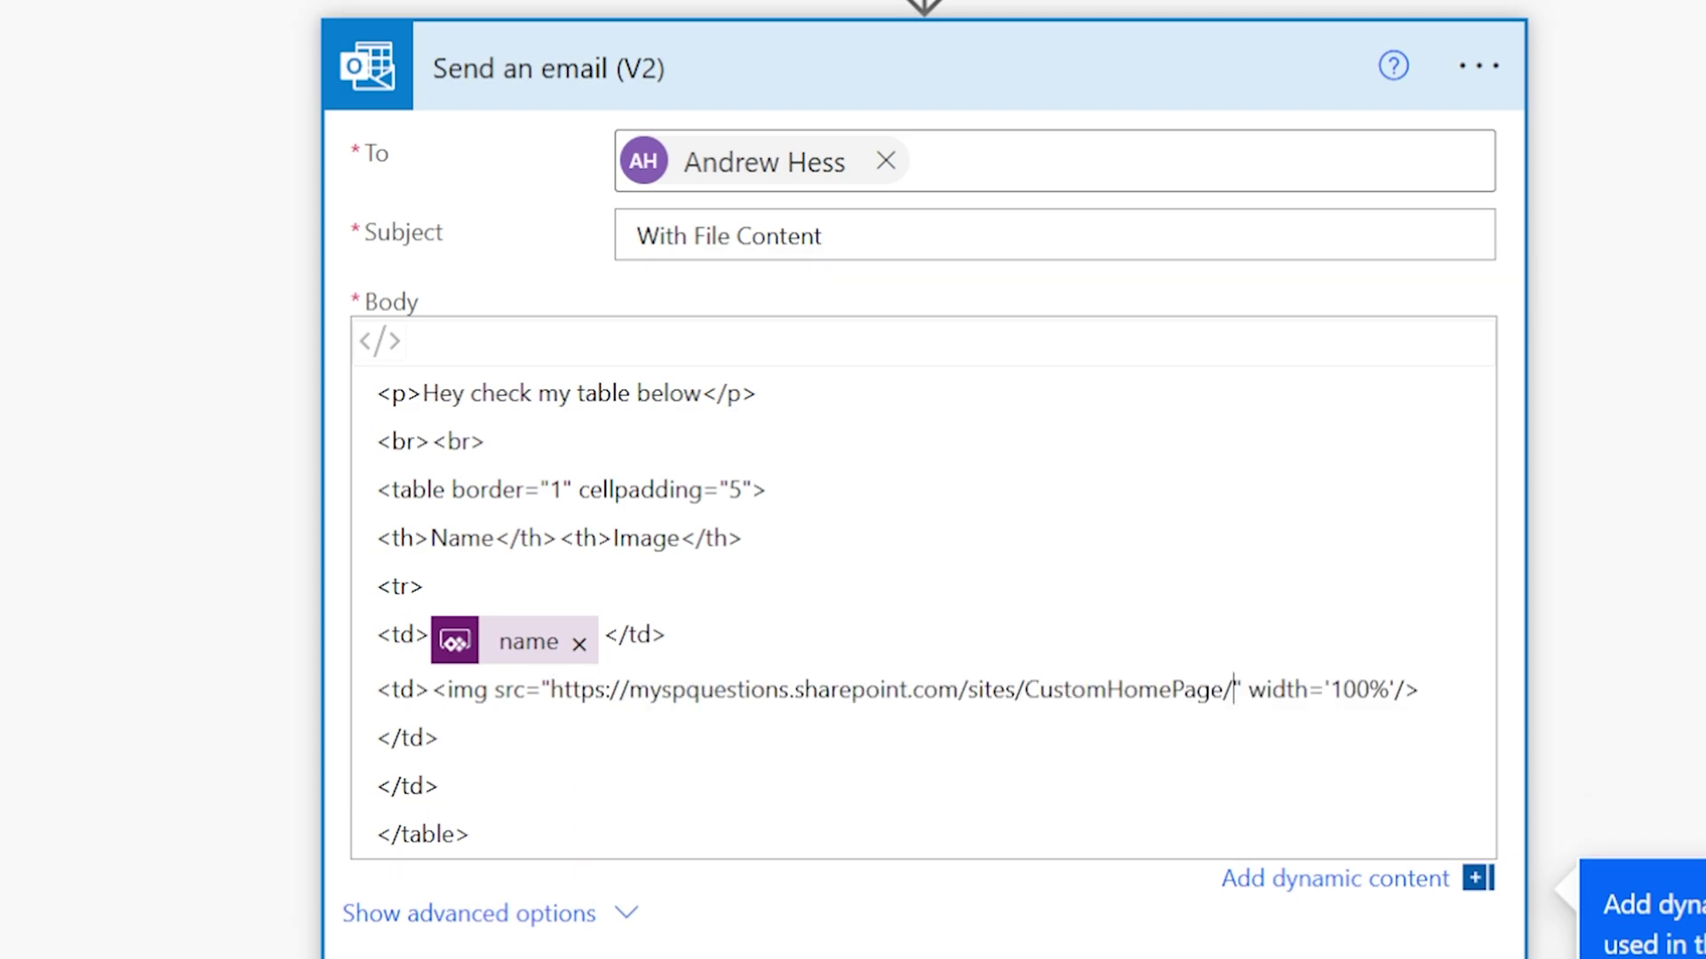
scroll(1644, 800, down, 3)
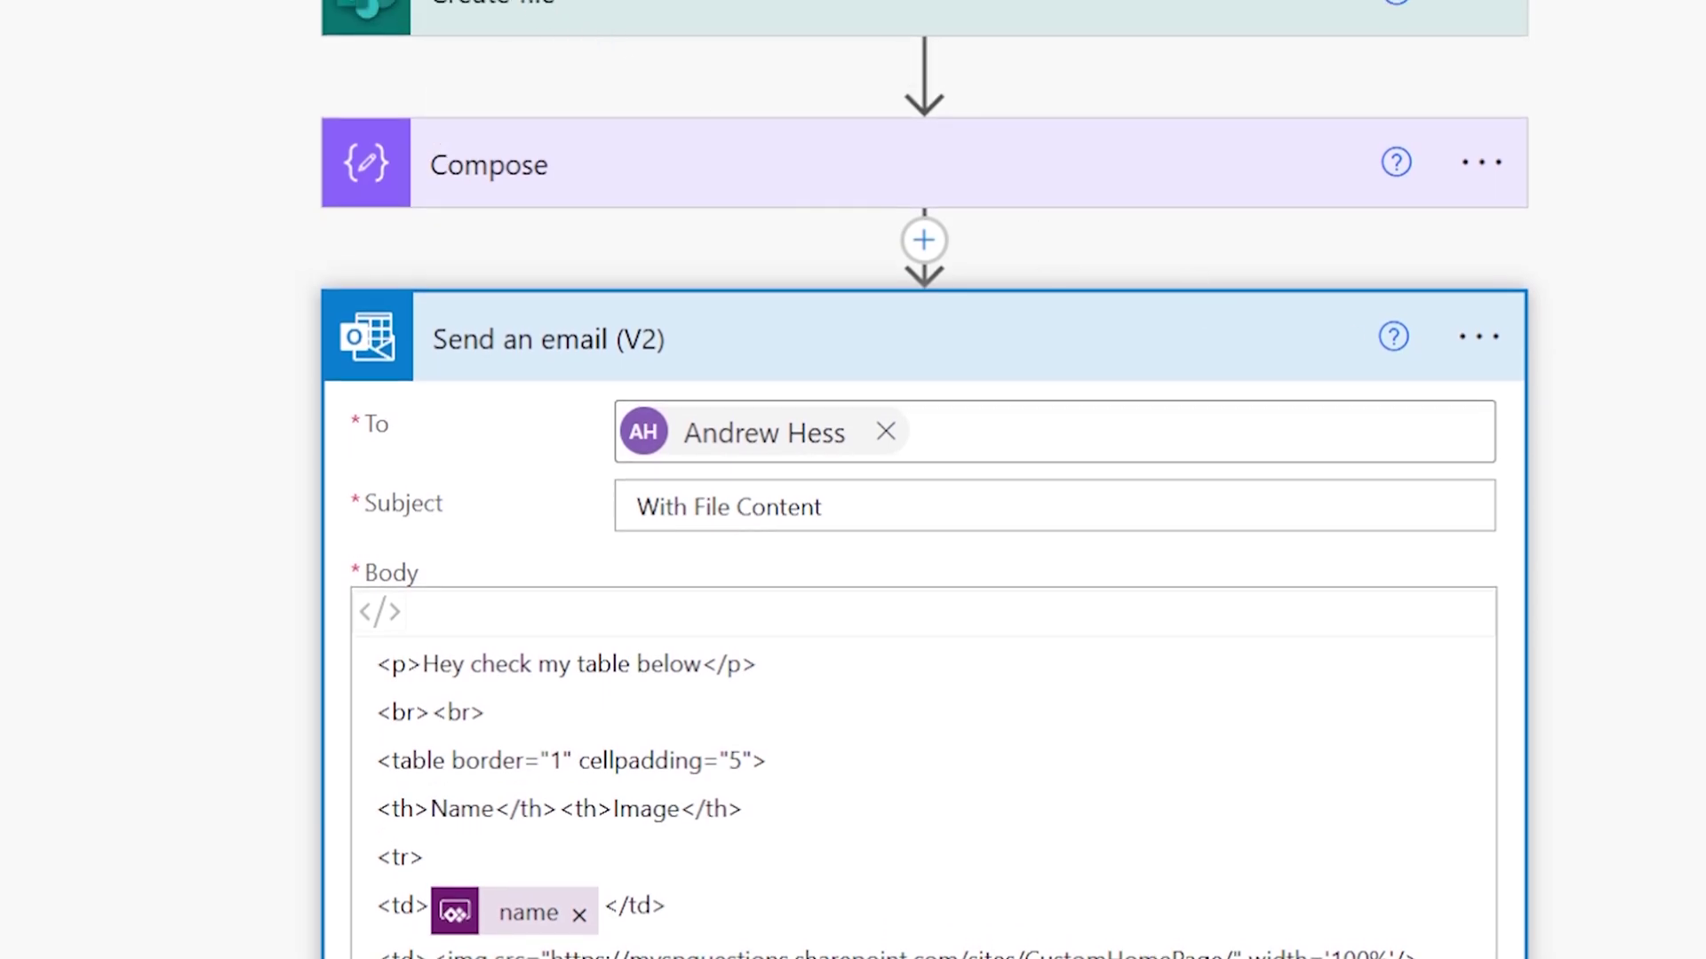
click(1639, 901)
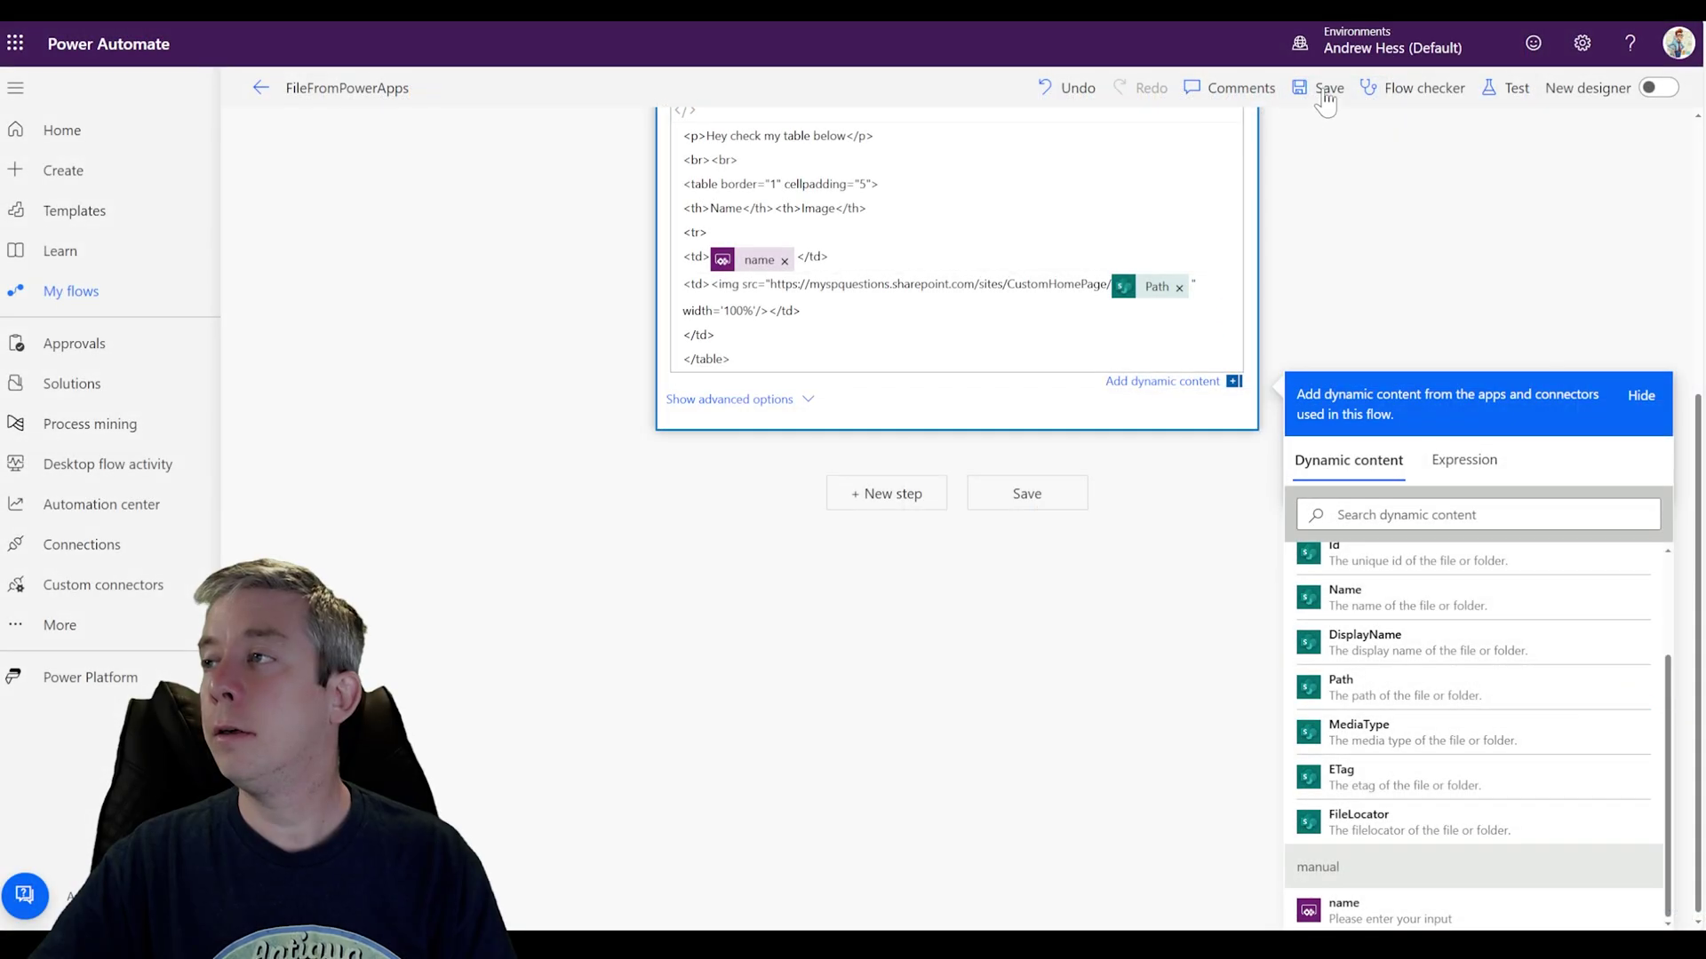
click(1325, 92)
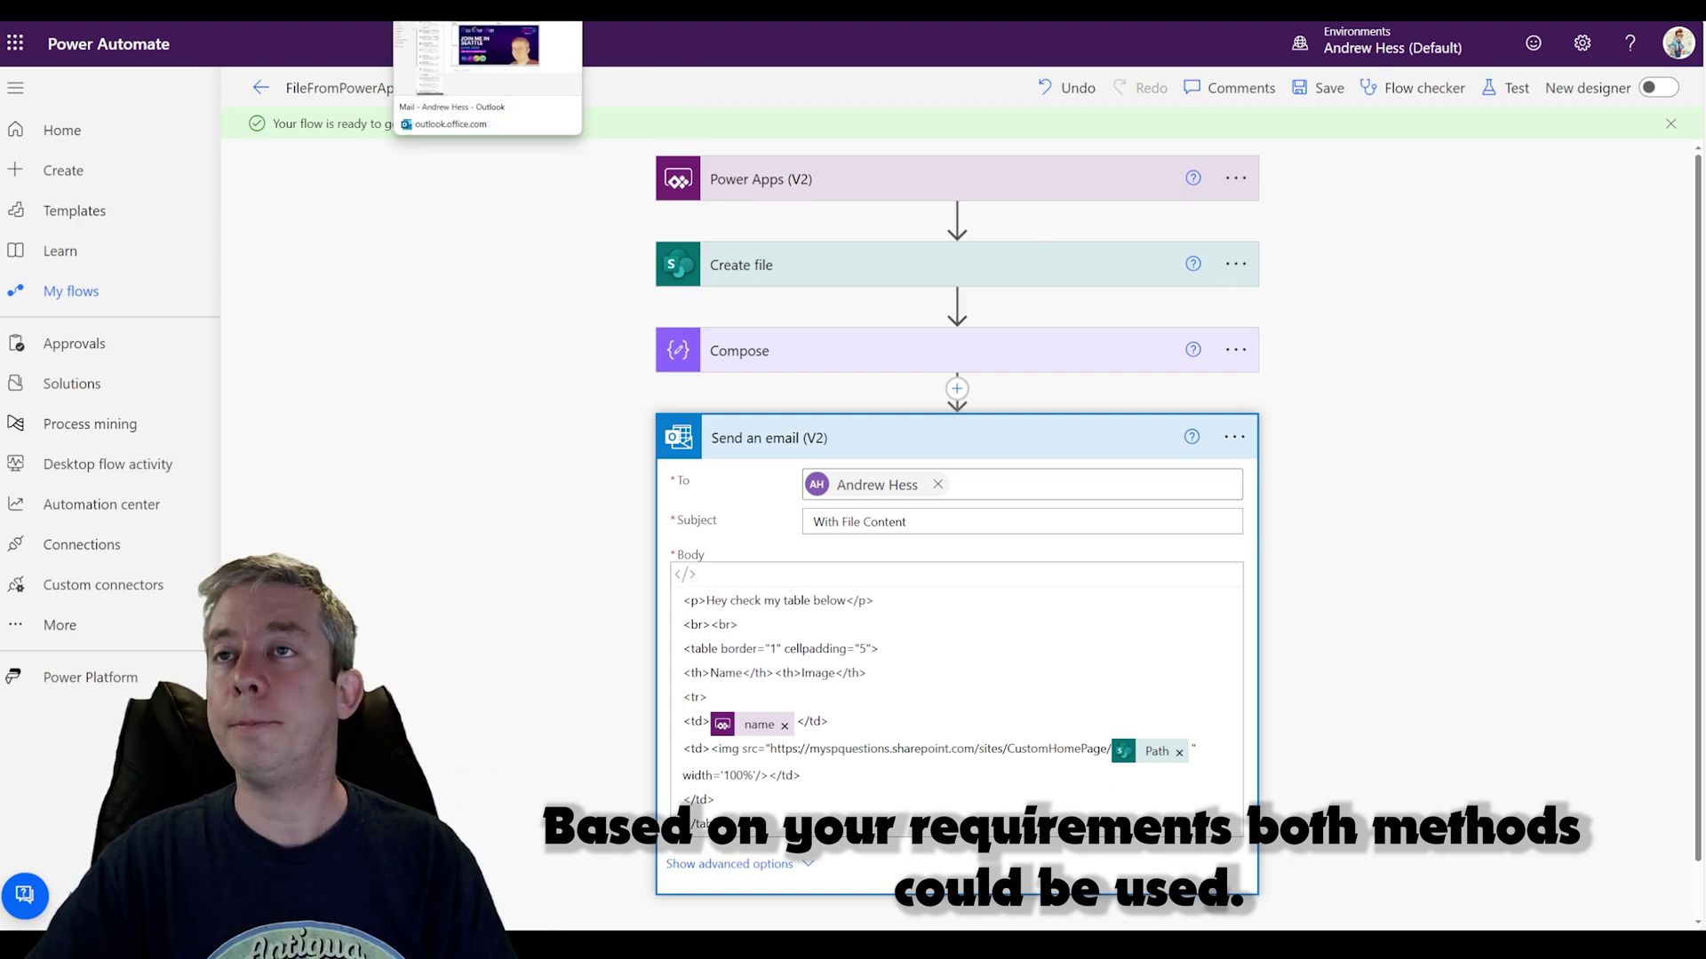
Step: Run the flow again from TestFilePowerApp and switch to the Outlook mailbox
click(325, 9)
click(698, 173)
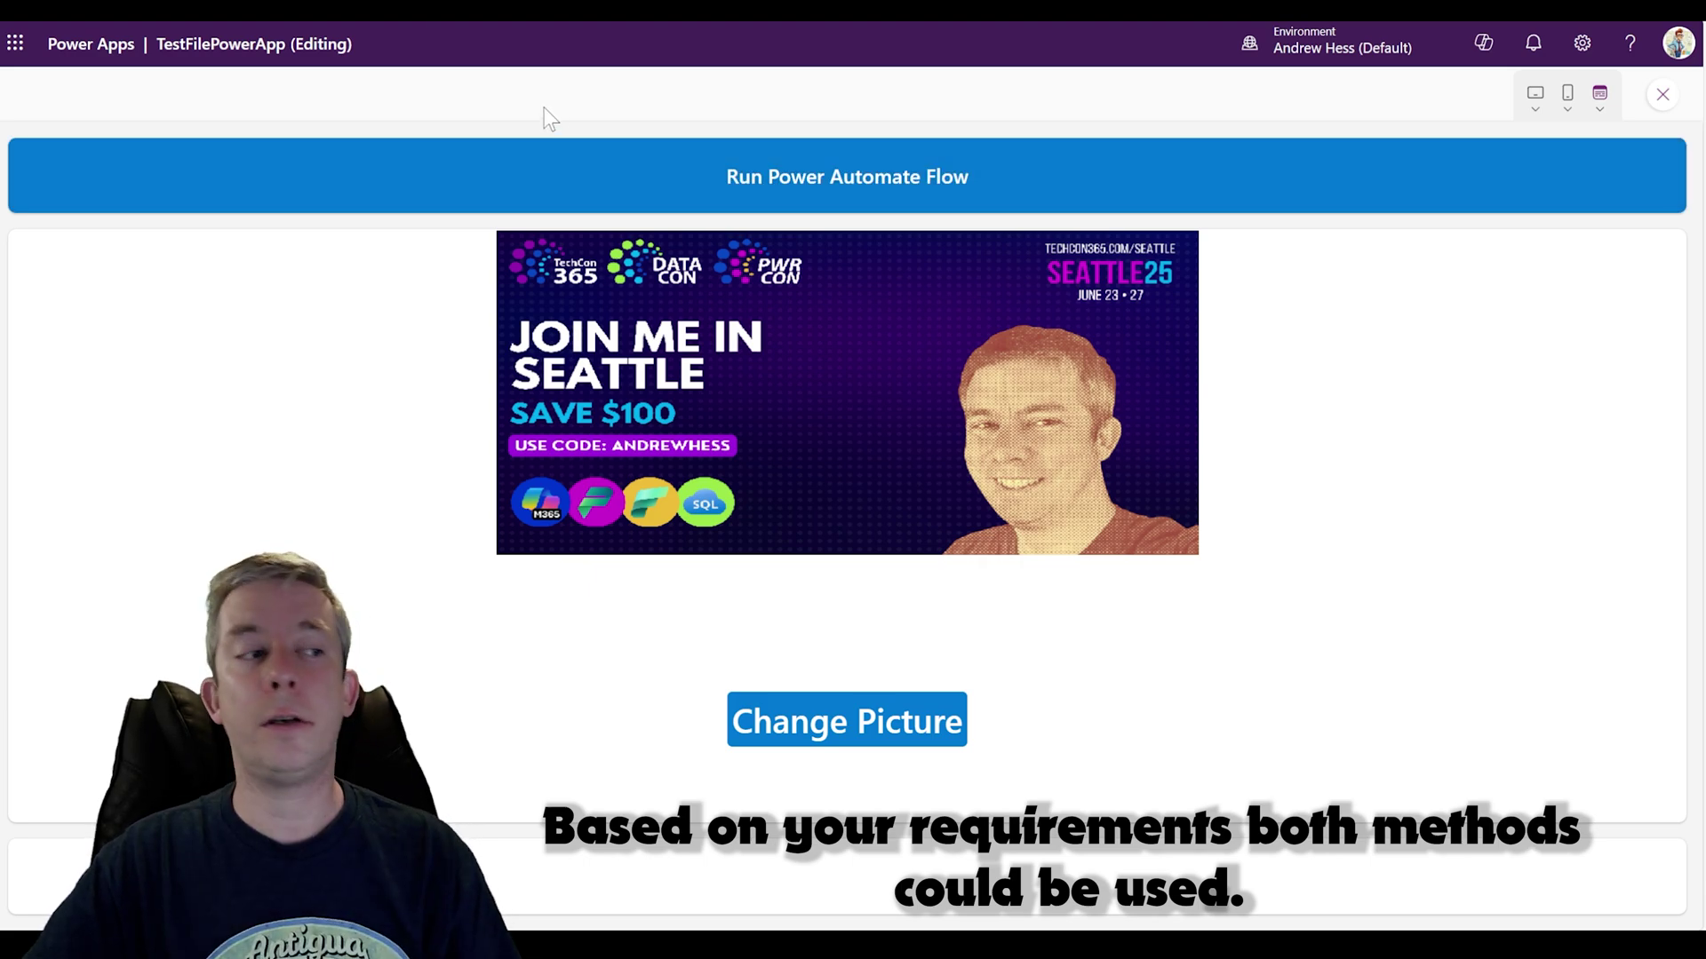
click(506, 9)
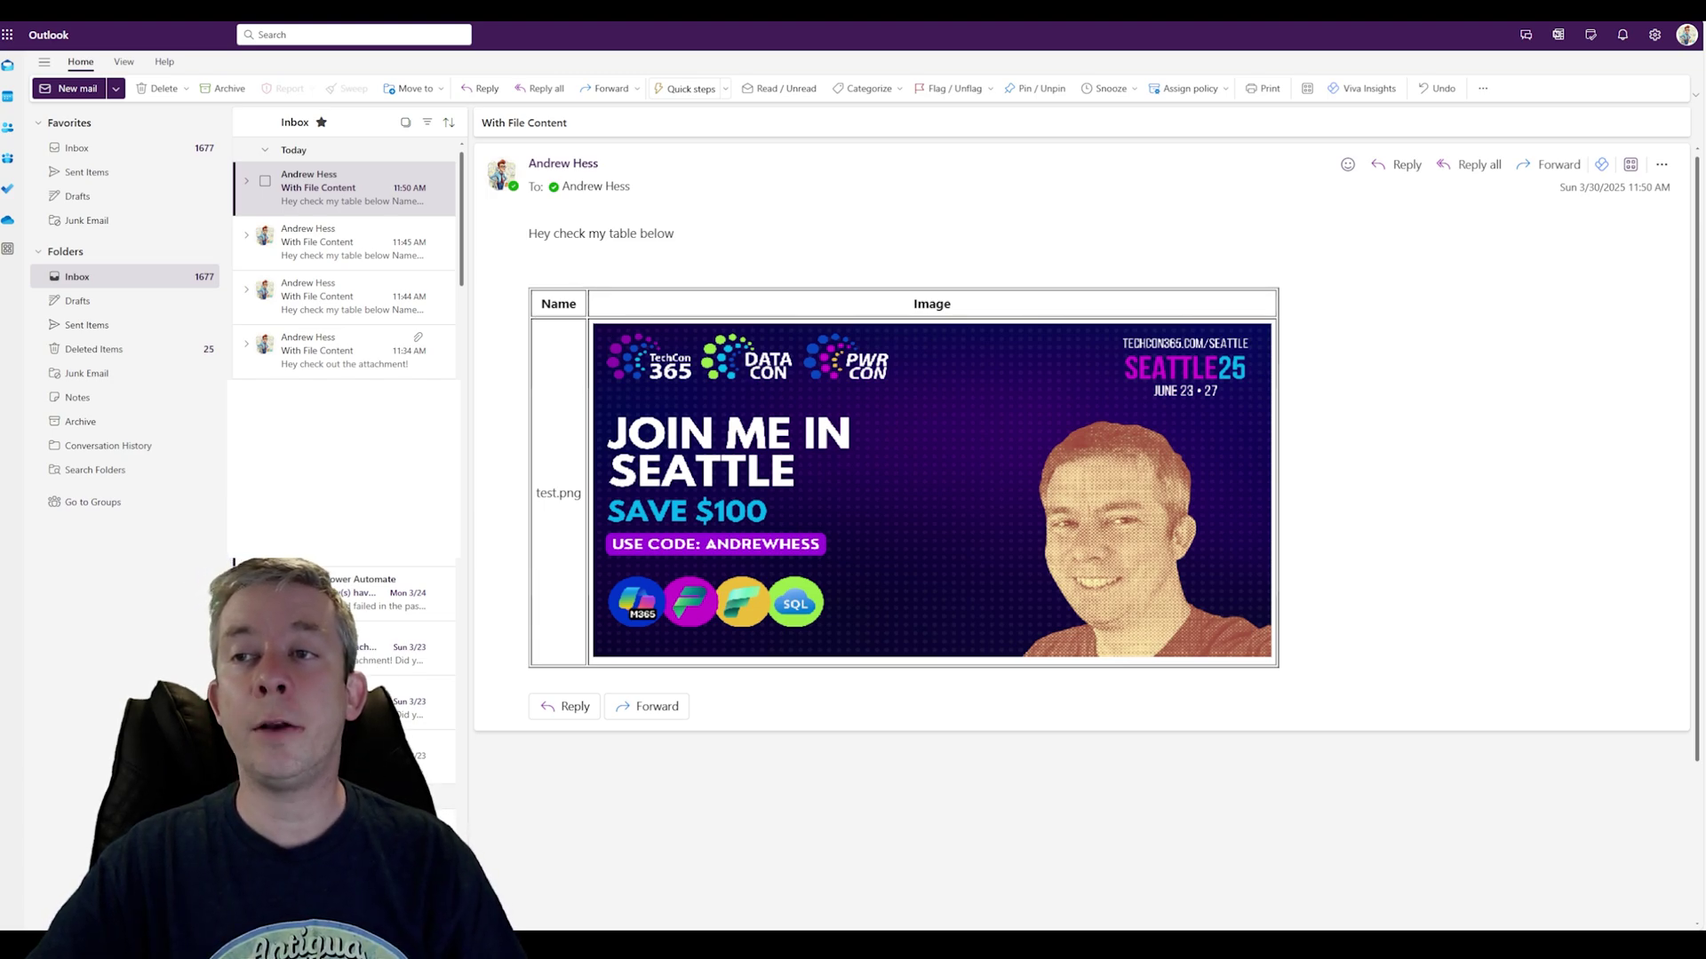
key(ctrl+a)
Step: Open the newest With File Content email to check the bordered table with test.png, then return to the app
click(552, 317)
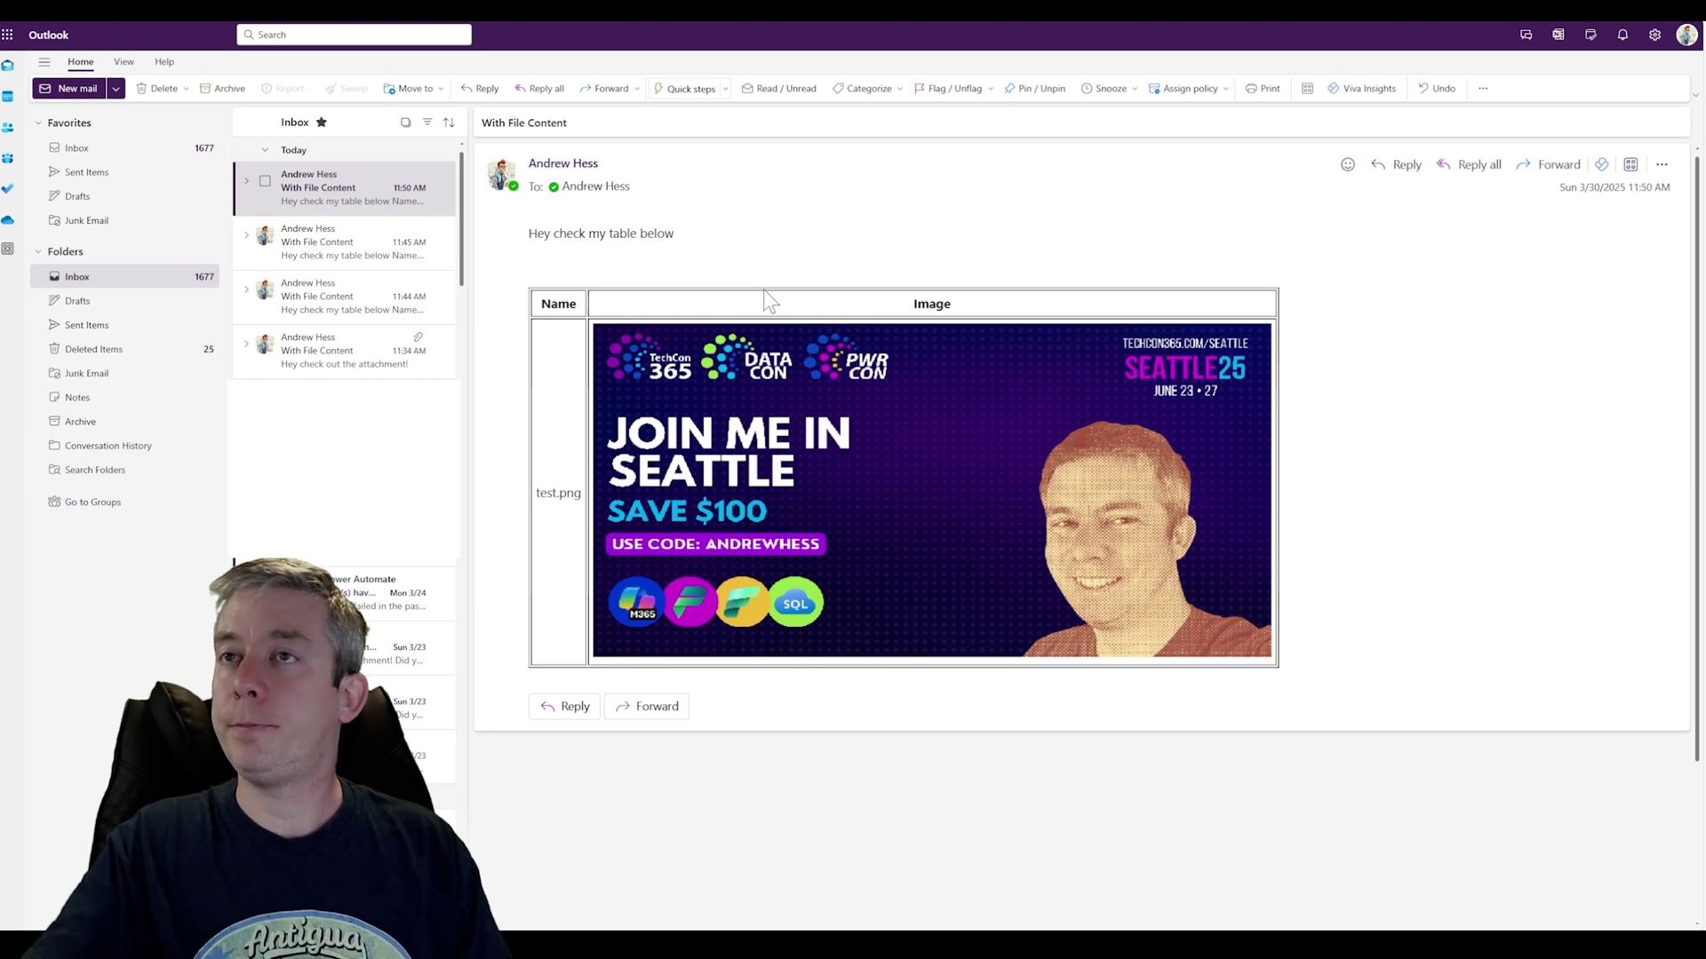
click(537, 9)
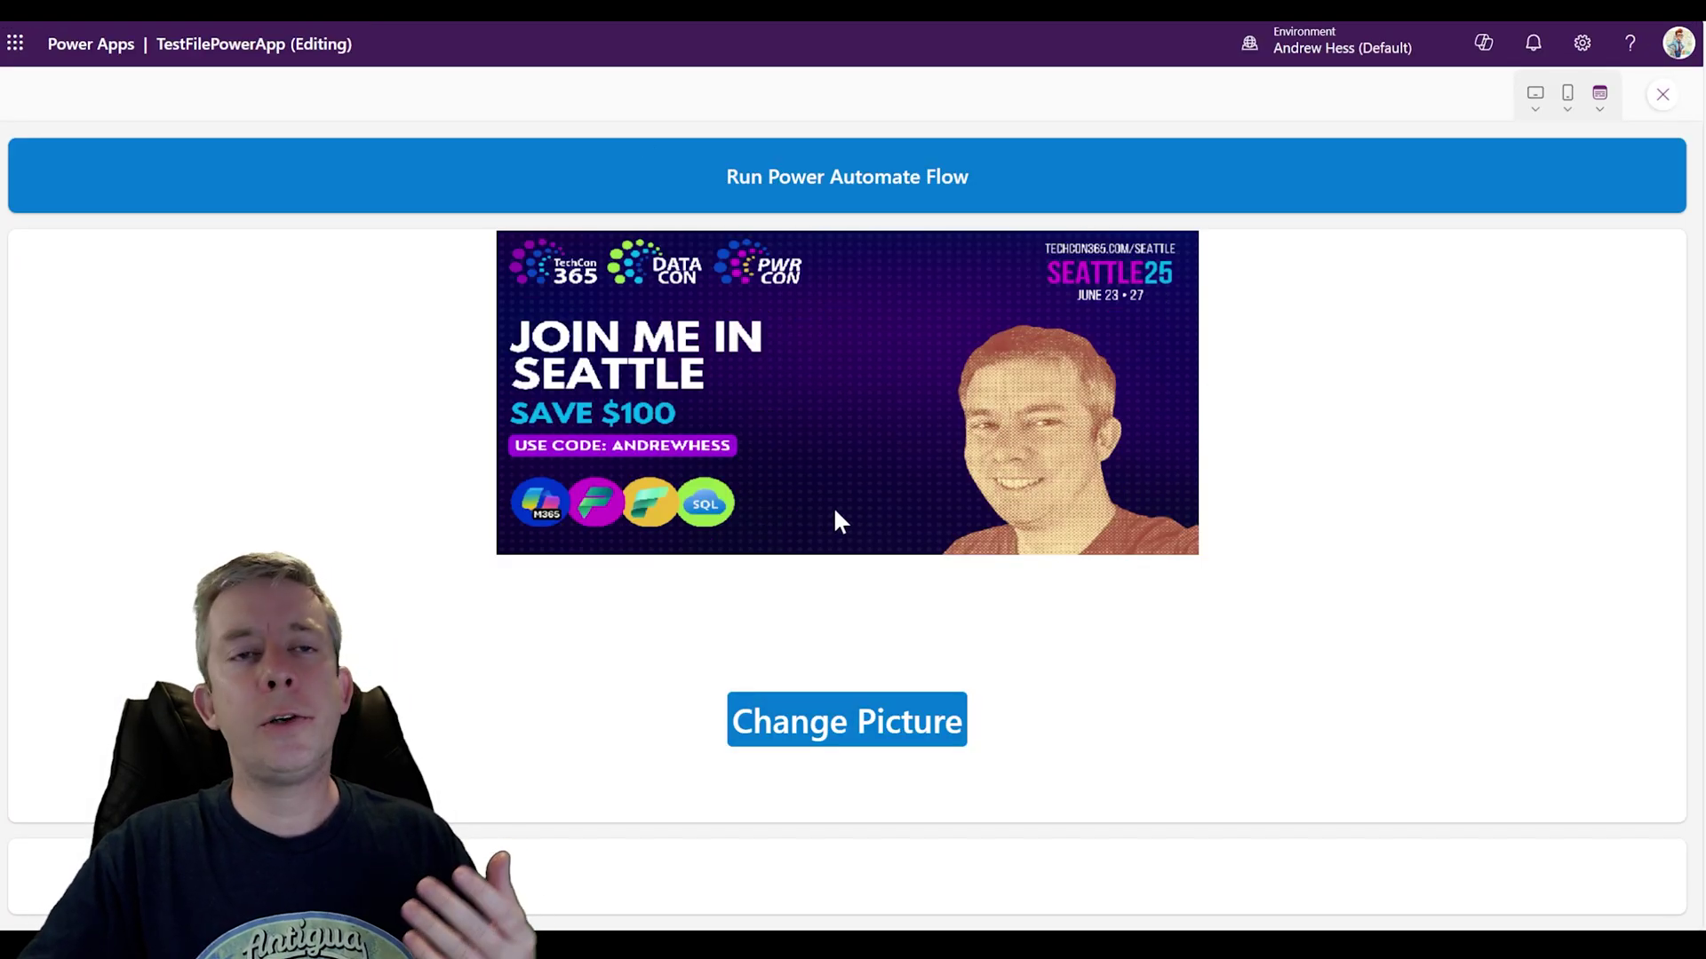
Step: Exit the app preview, search the data sources for 'sharep', and select Form1
click(1662, 94)
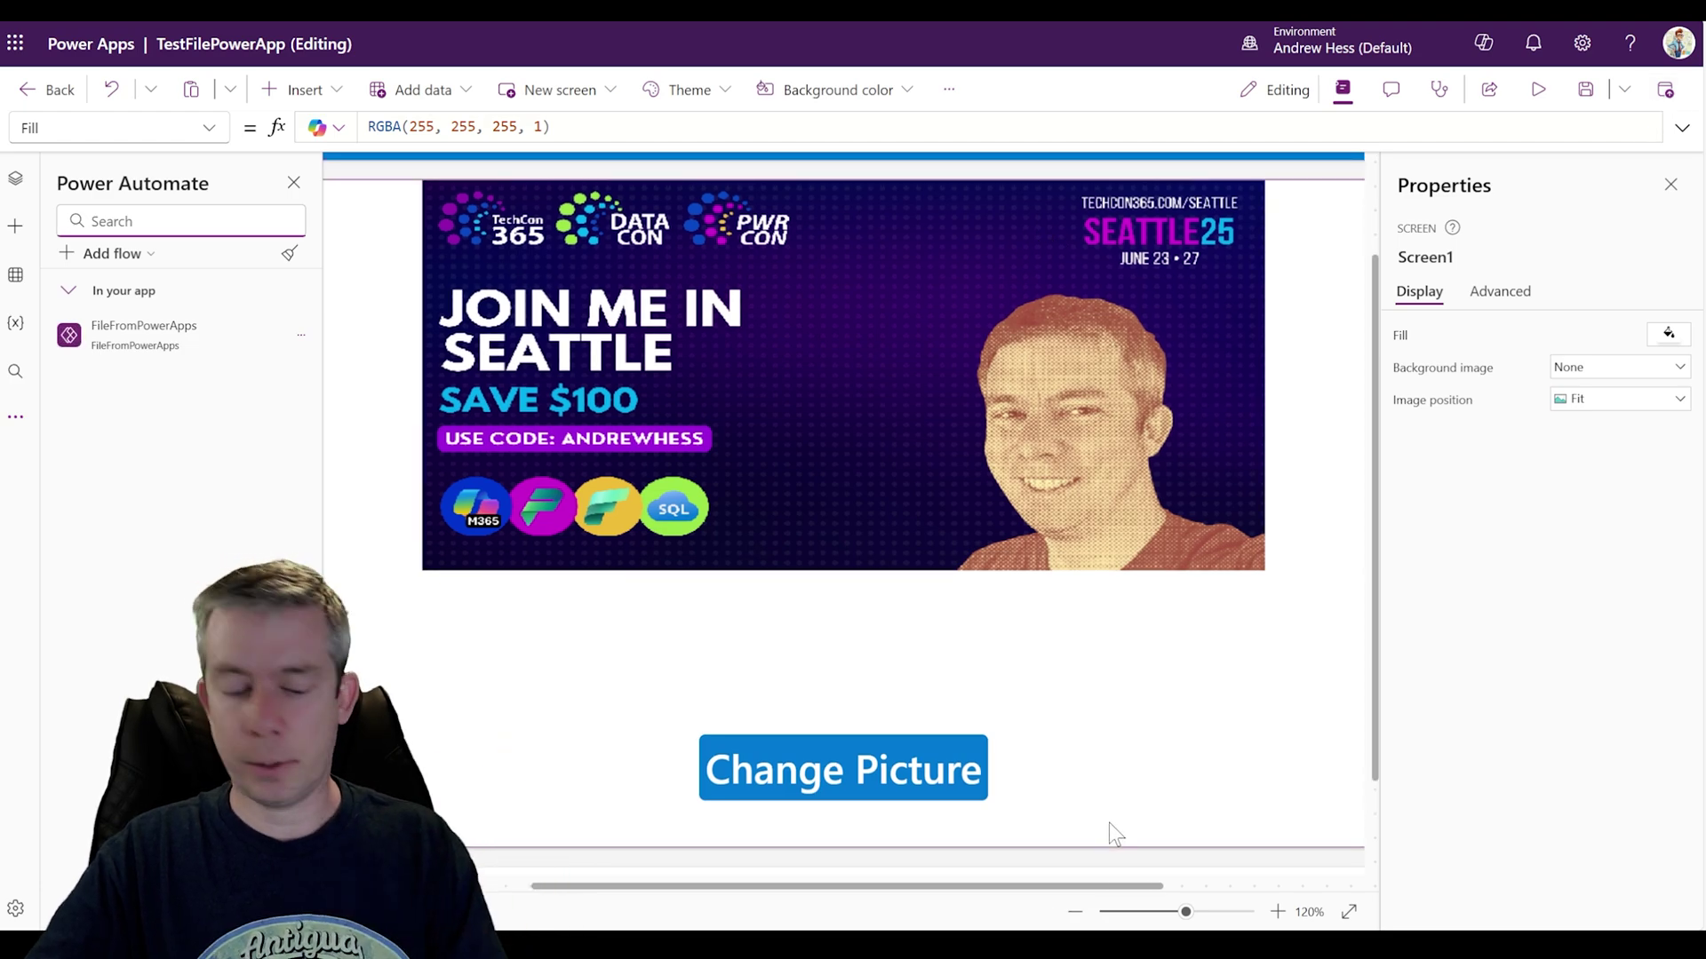
click(936, 867)
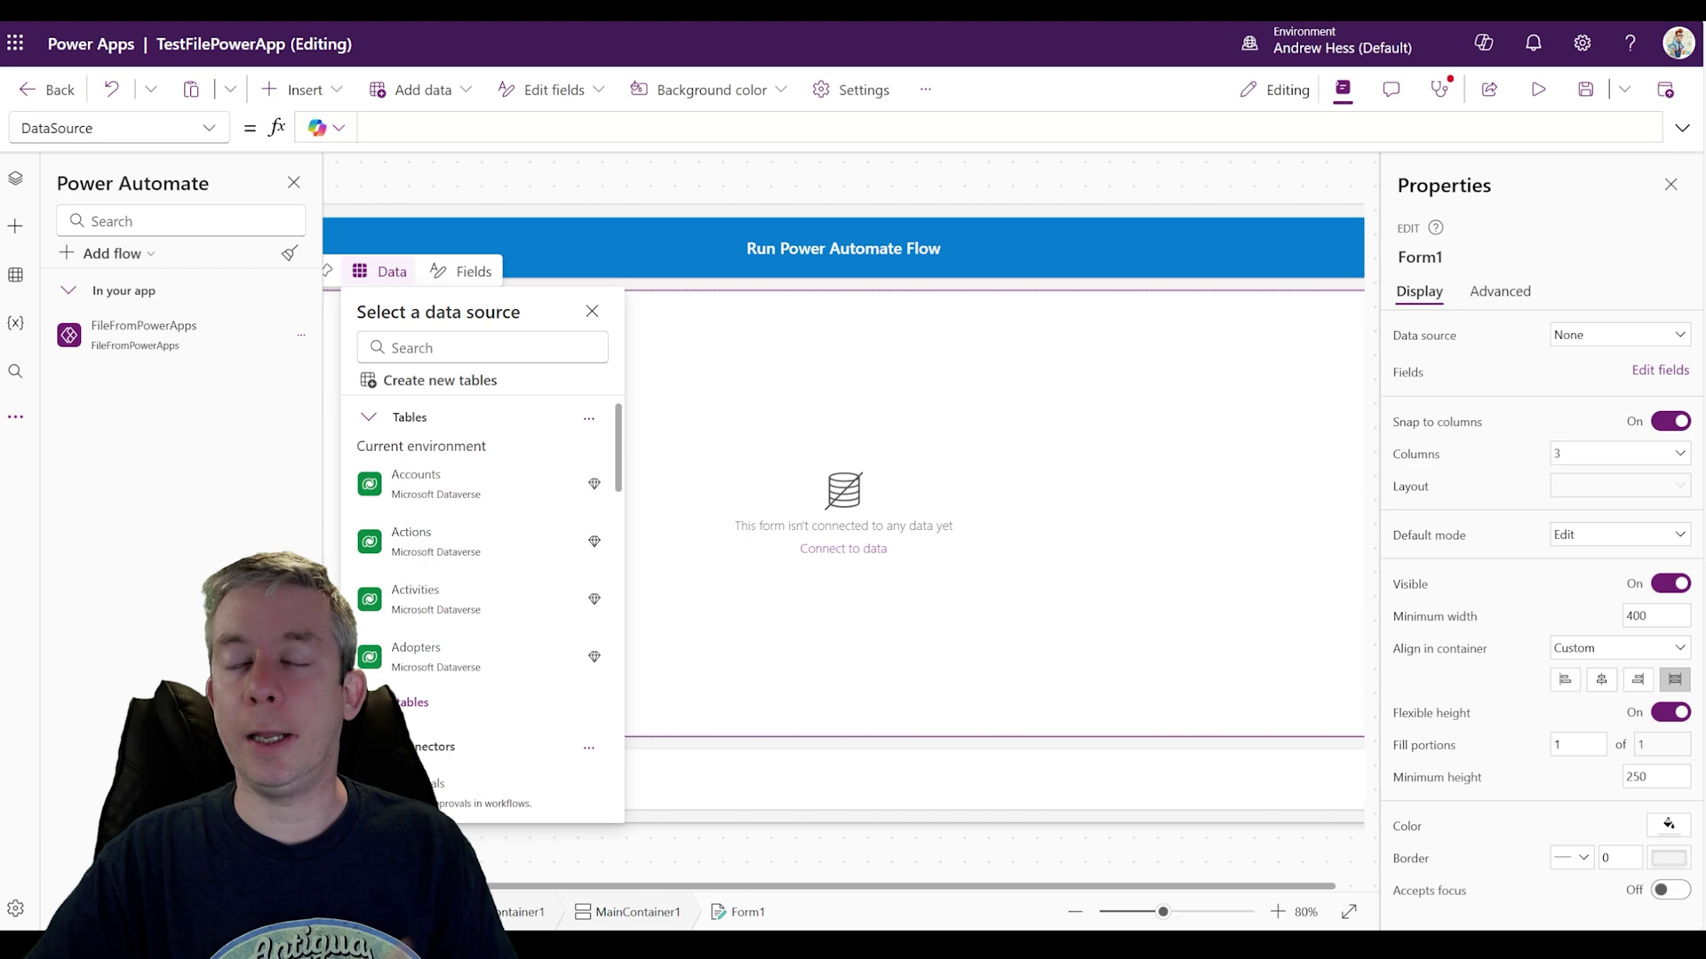
click(480, 347)
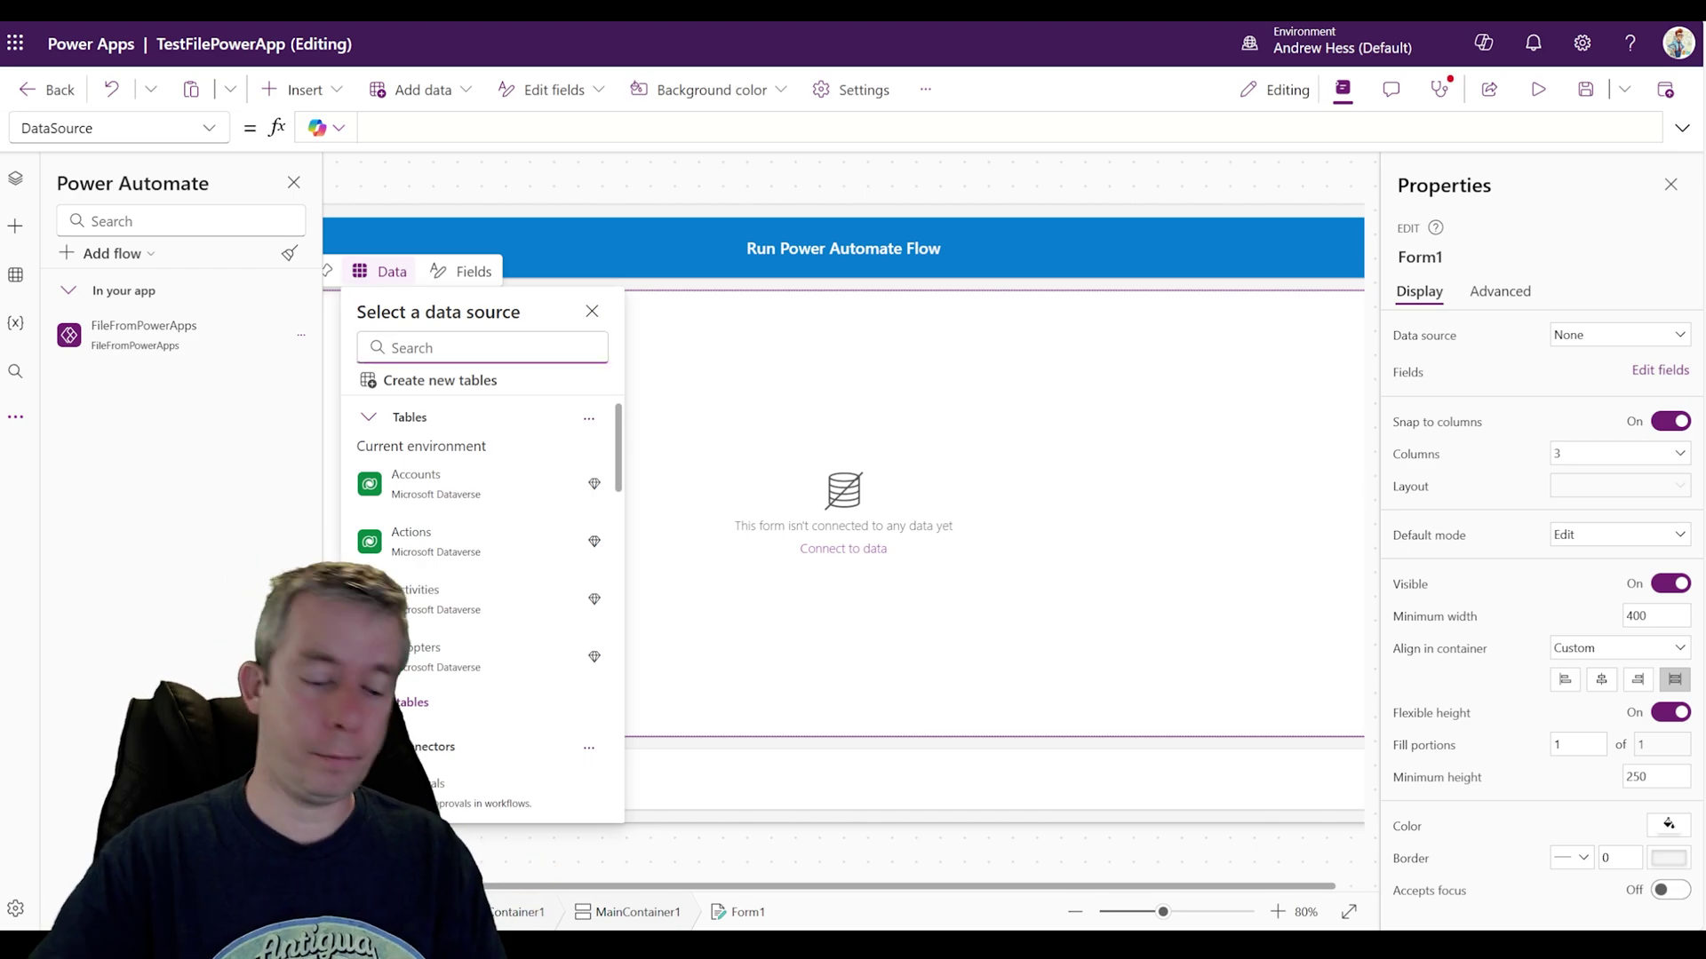
text(sharep)
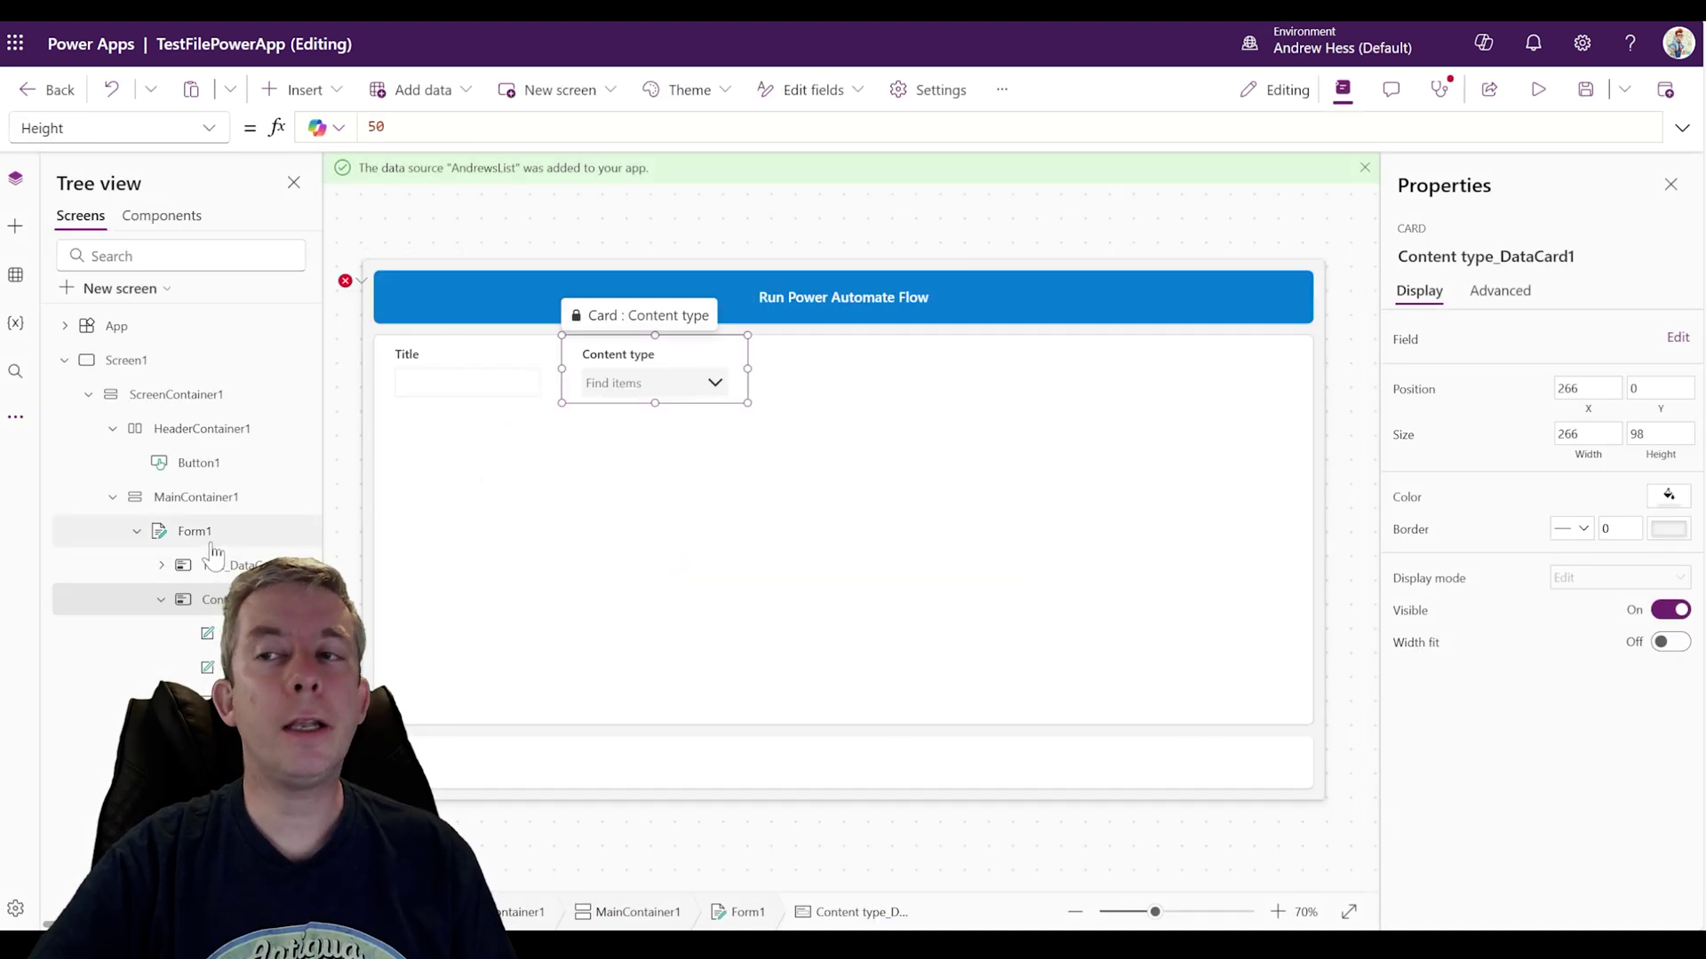
click(211, 540)
Step: Add the Attachments field to Form1 and select its new card
click(1658, 371)
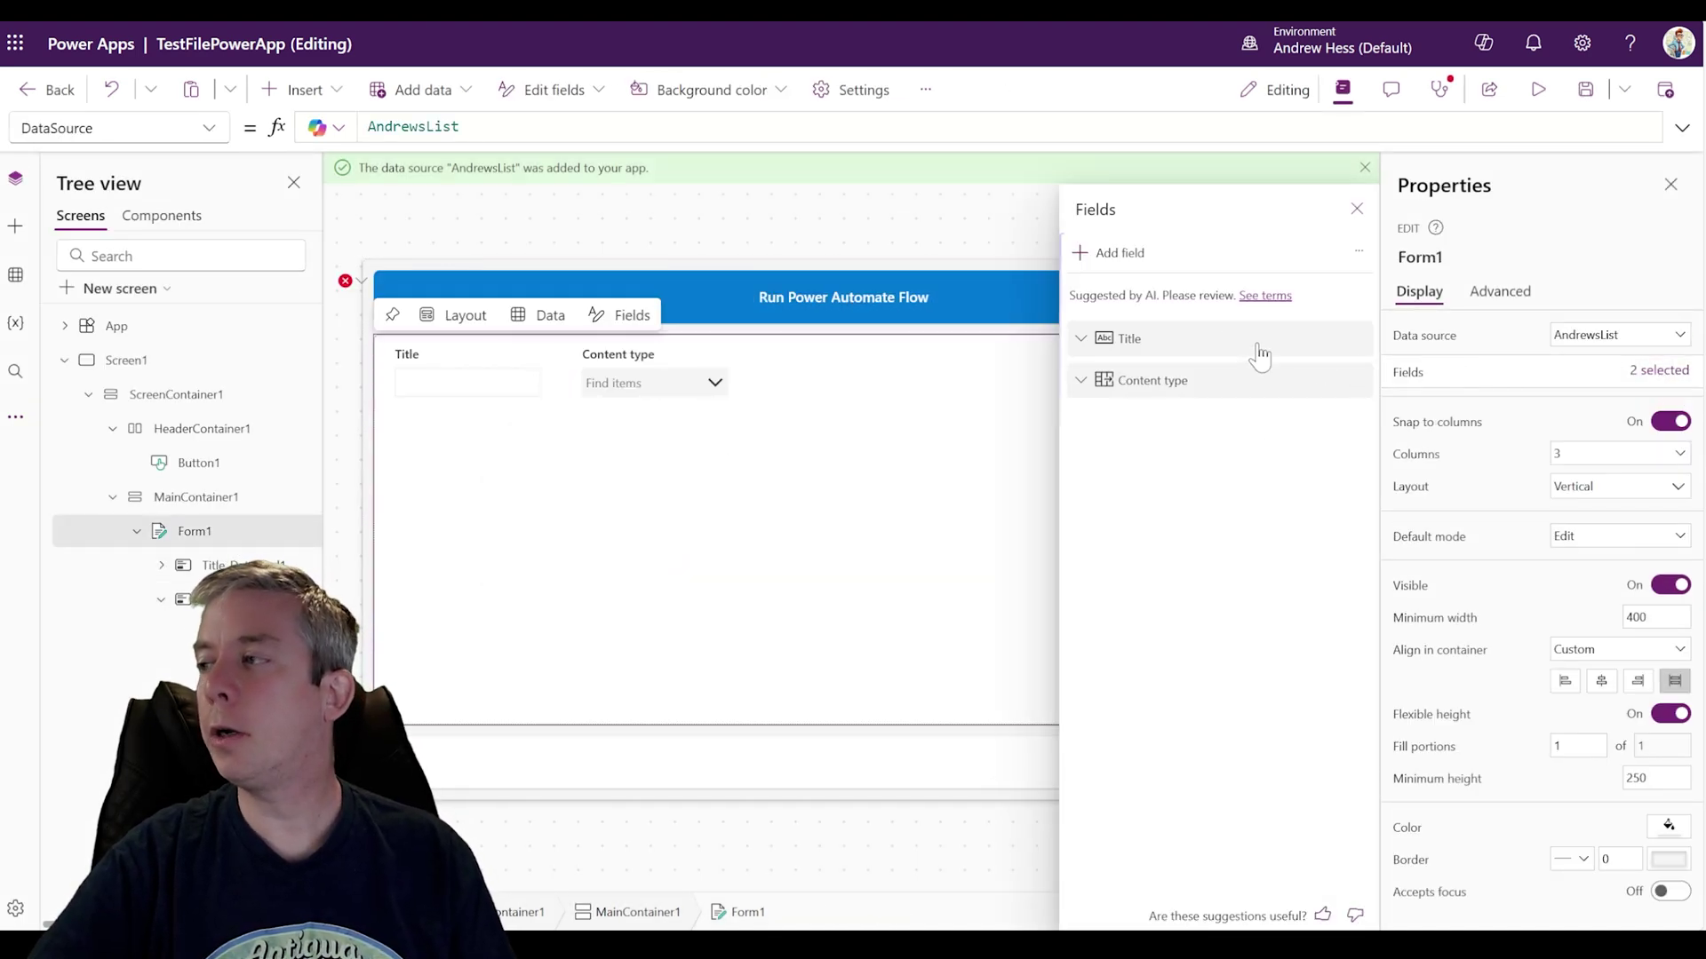
click(1117, 263)
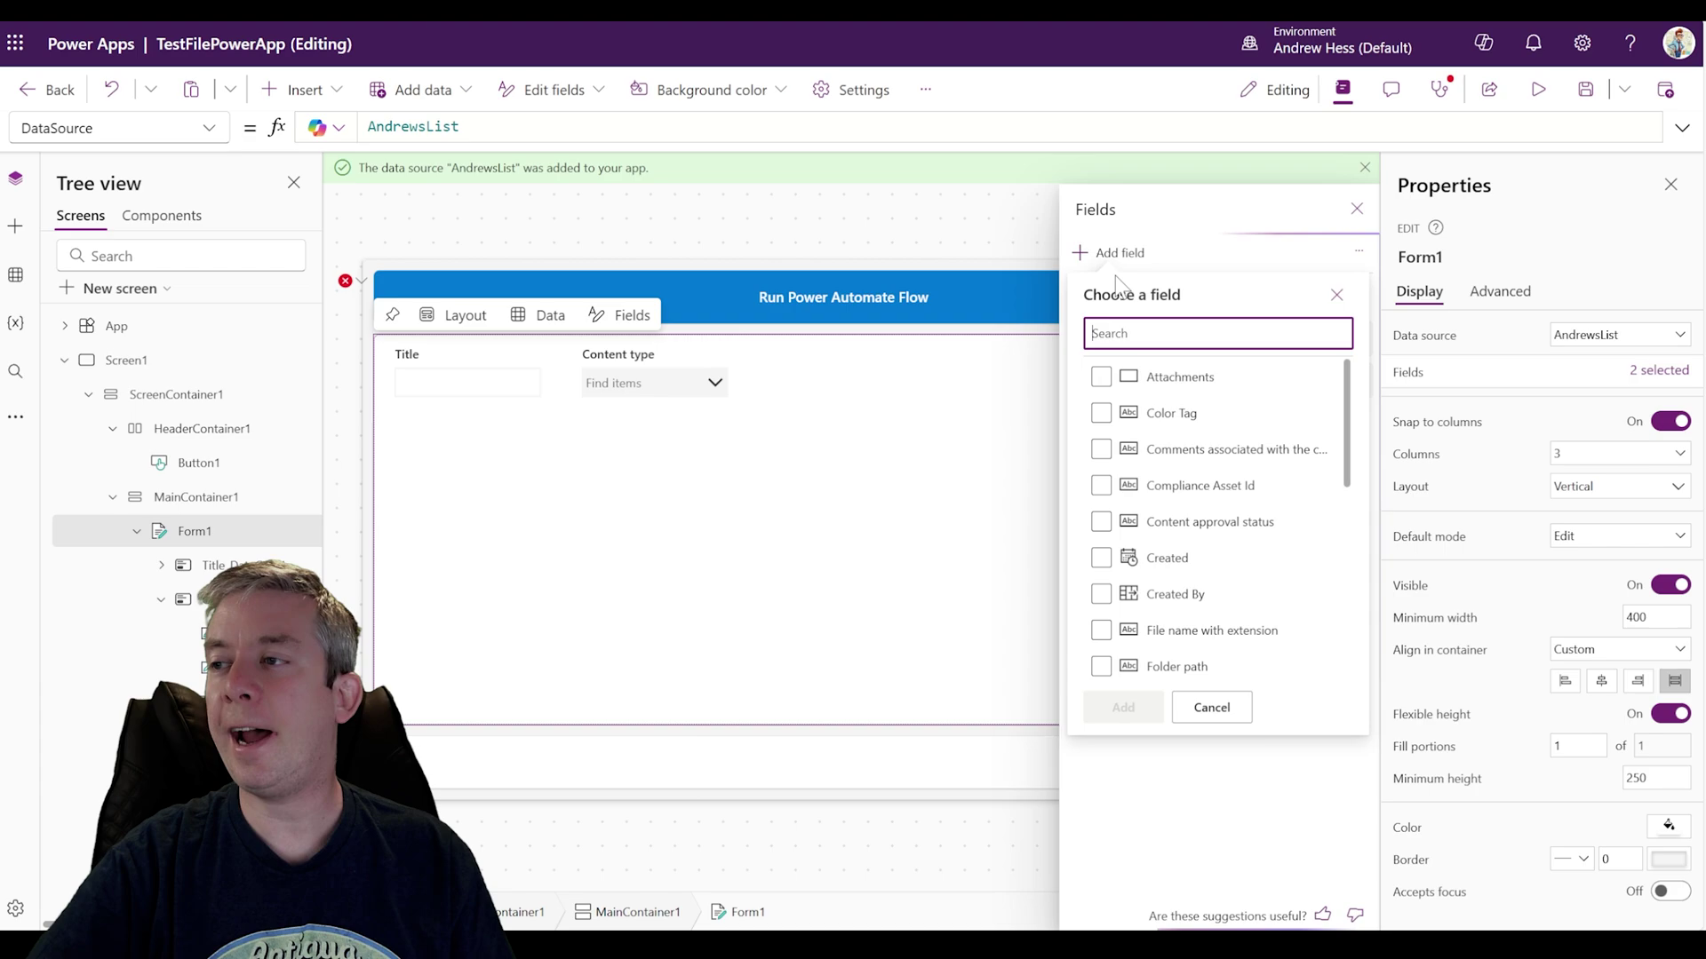
click(1102, 377)
click(1123, 707)
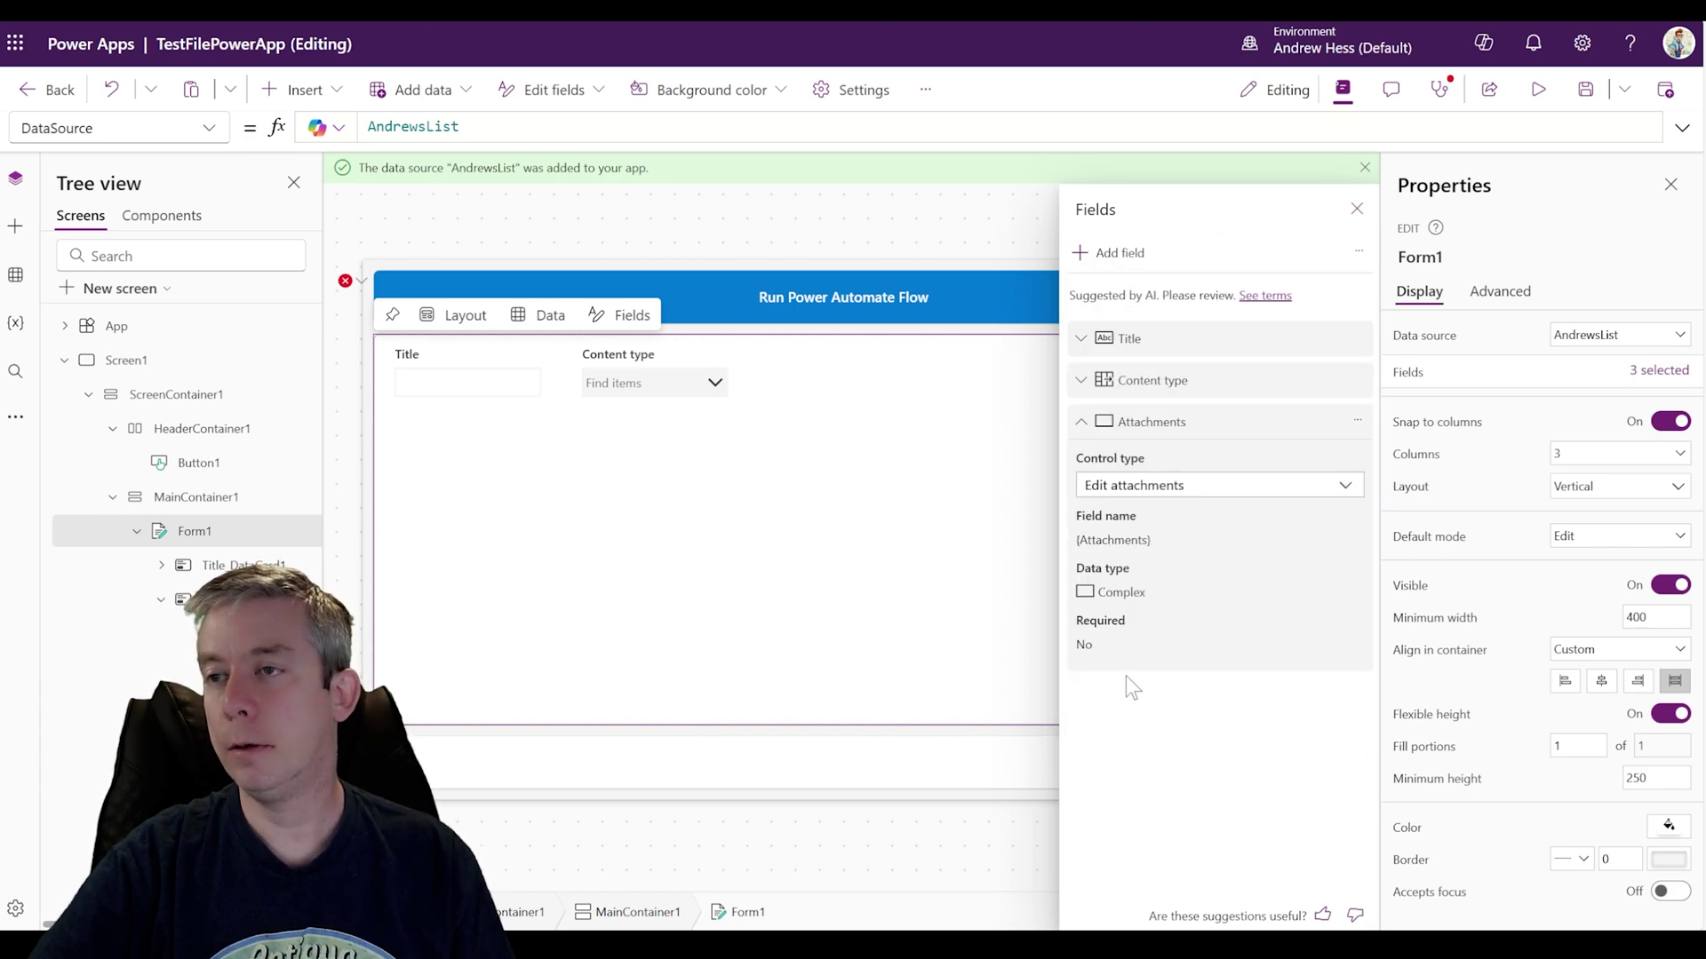
click(1356, 209)
click(937, 345)
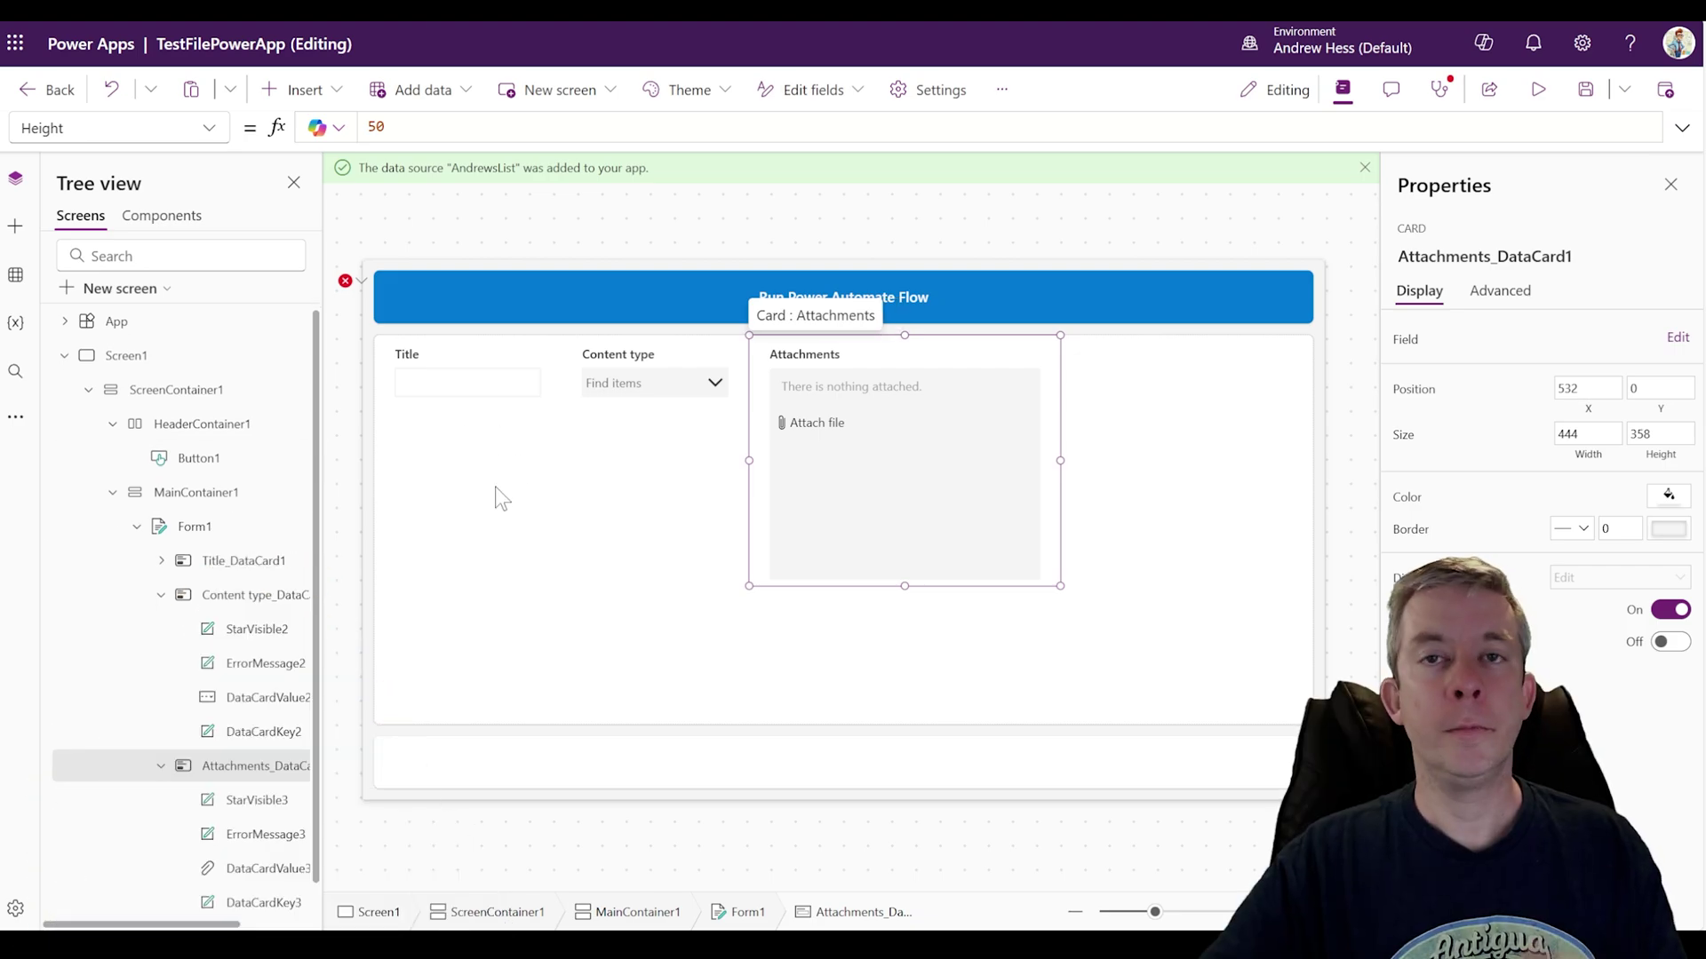
Step: Move the attachments control out of Form1 into MainContainer1, delete the form, and centre the control
scroll(267, 666, down, 1)
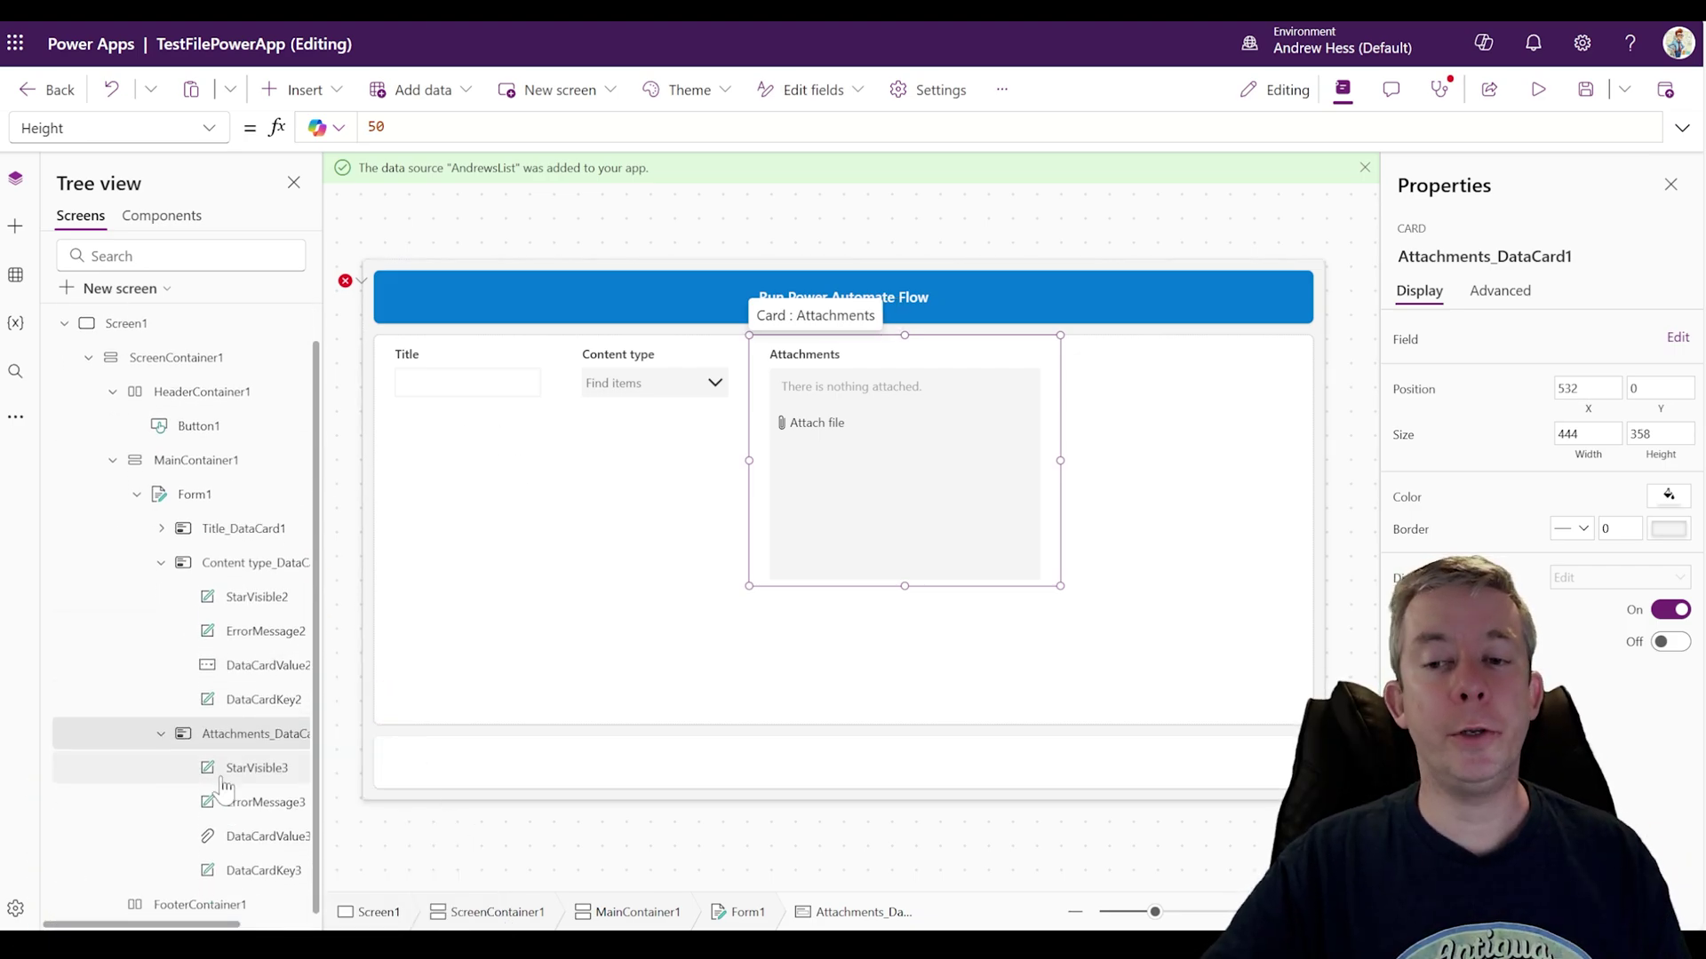
click(249, 837)
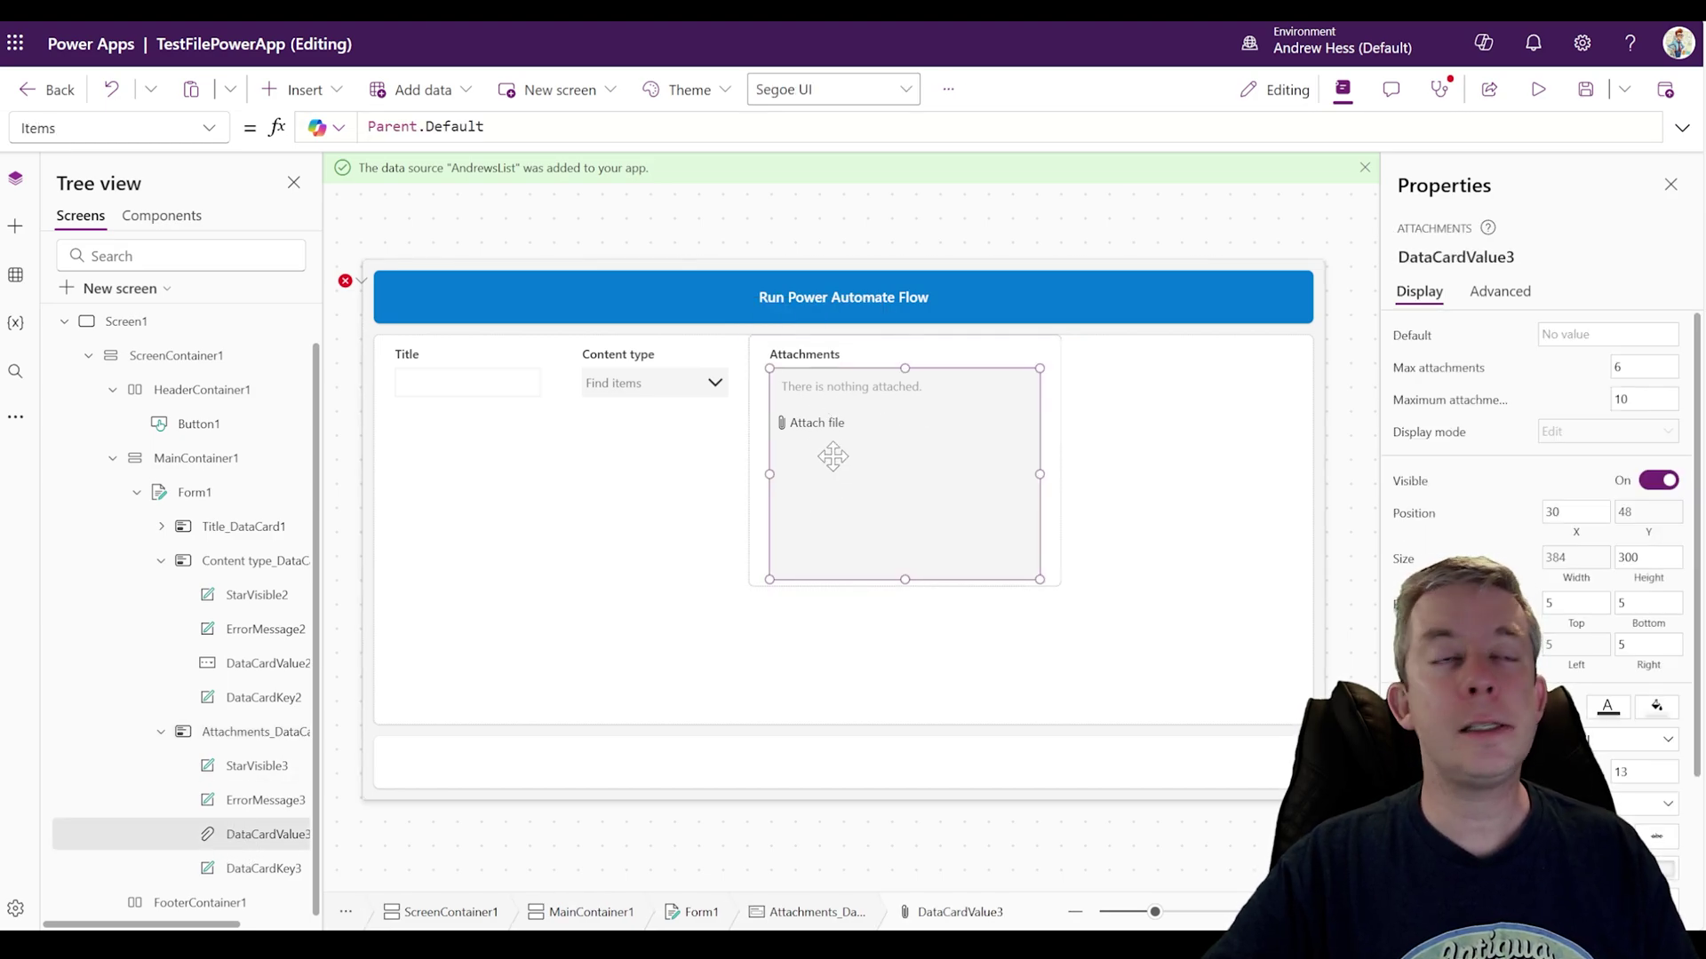
key(Delete)
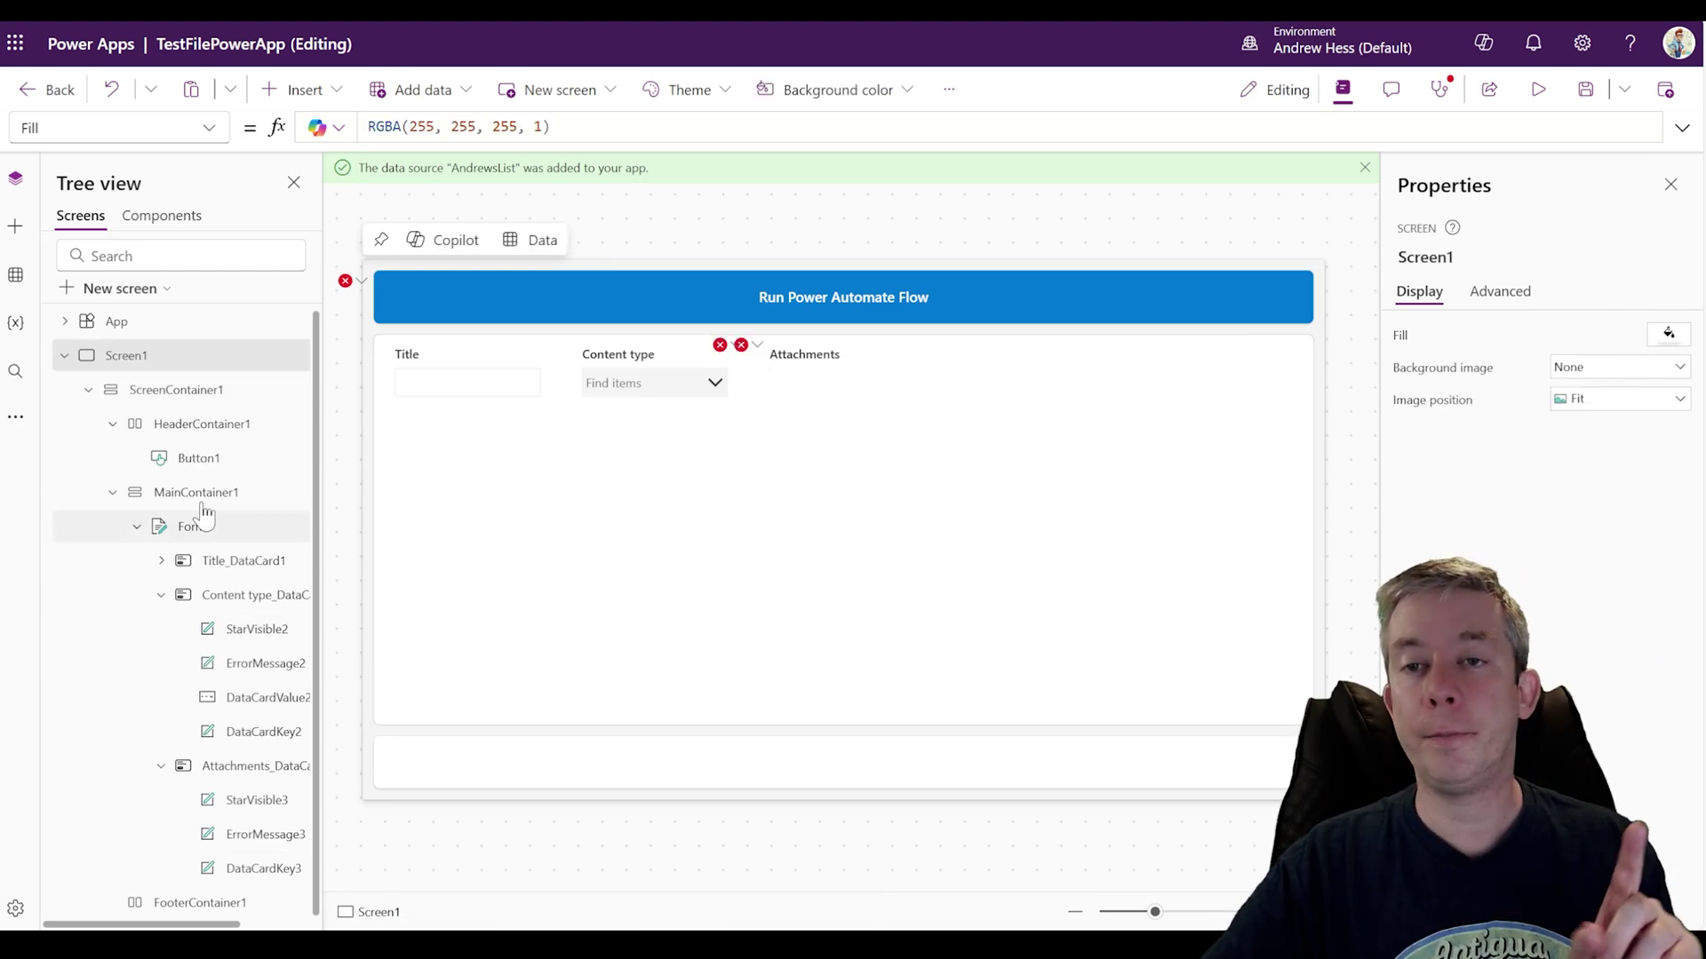
click(242, 531)
key(Delete)
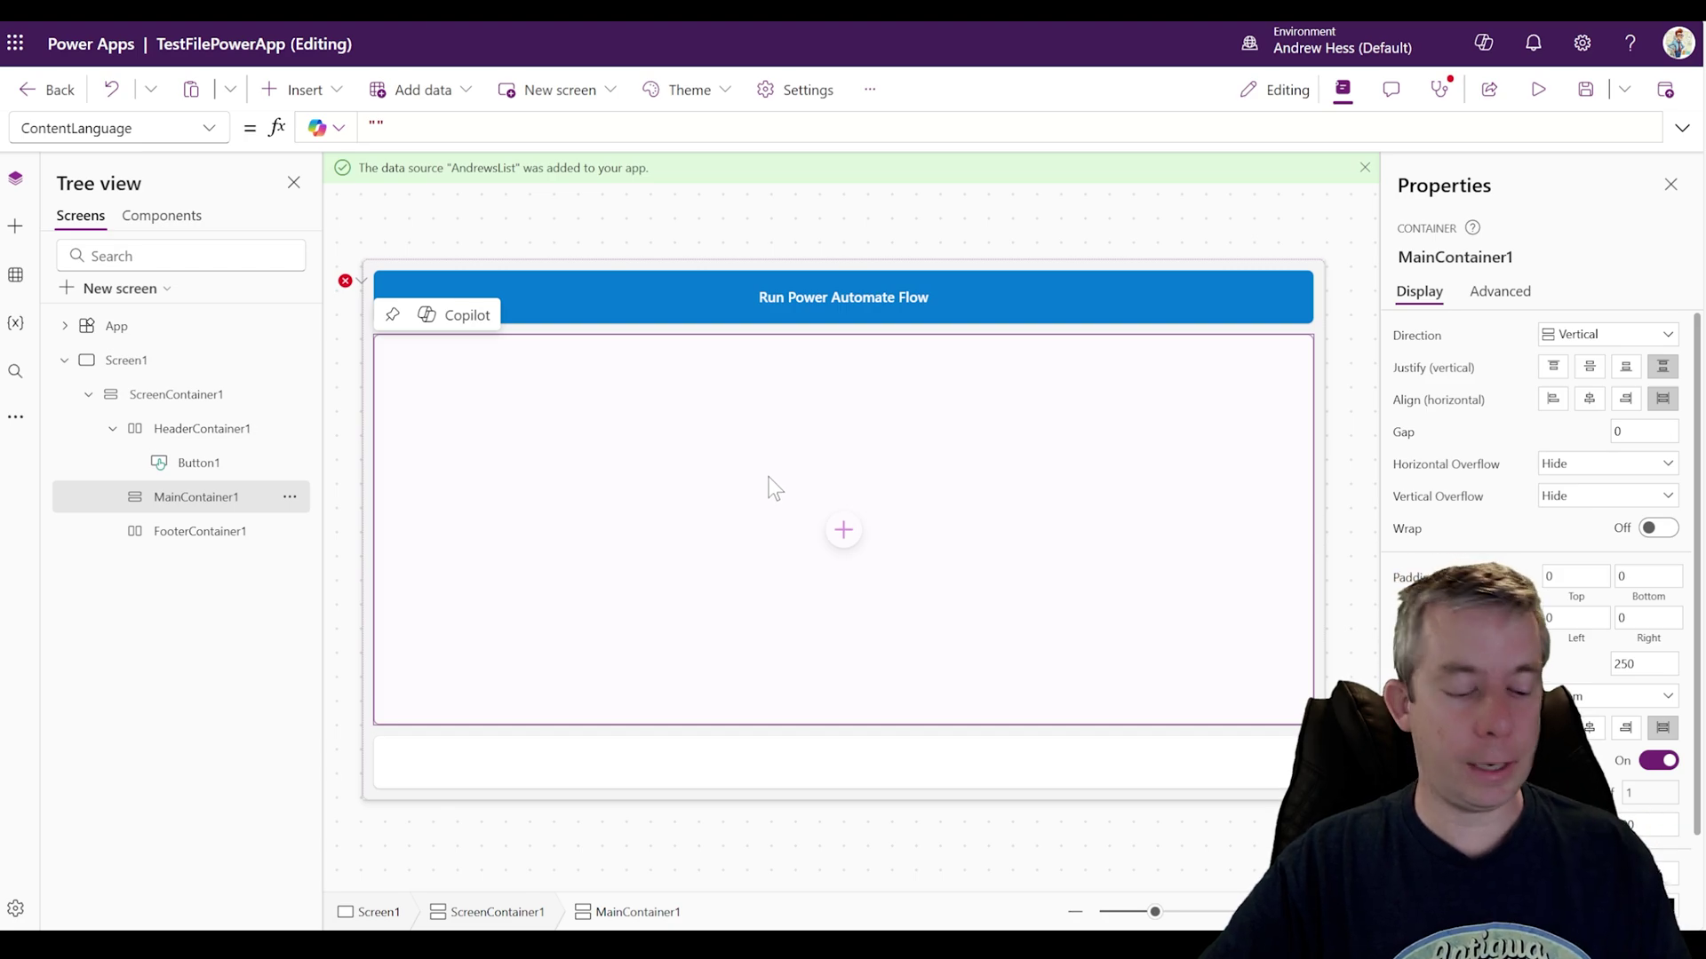
key(ctrl+v)
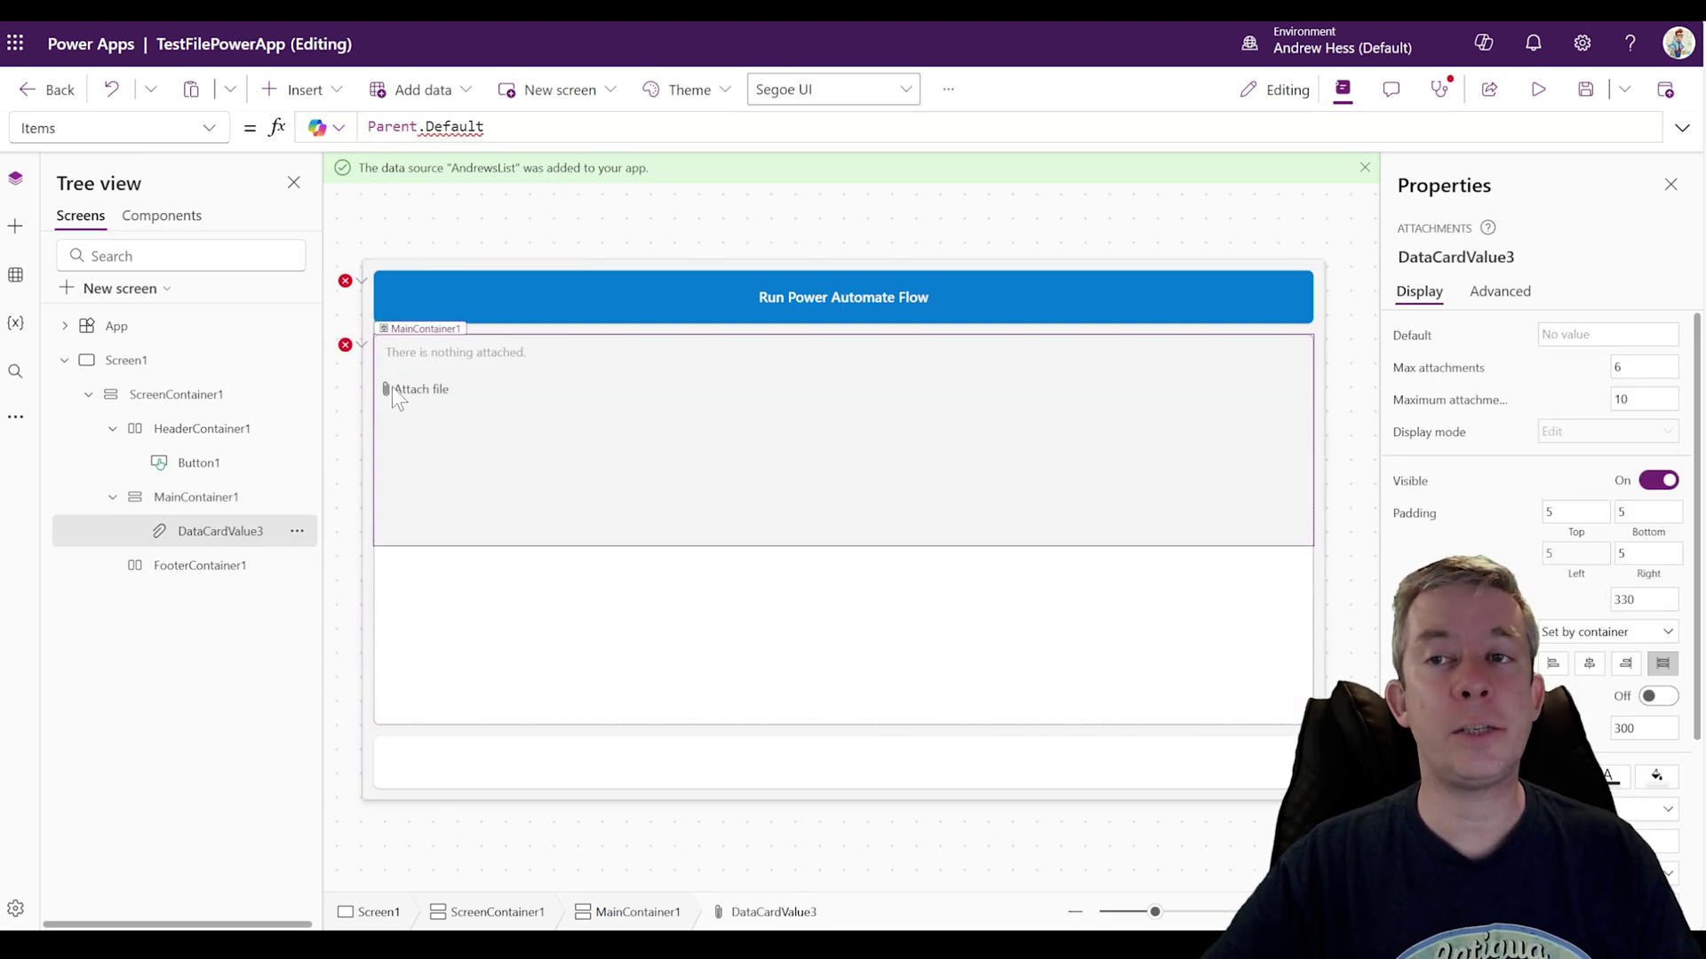
click(639, 658)
click(1587, 369)
click(1589, 399)
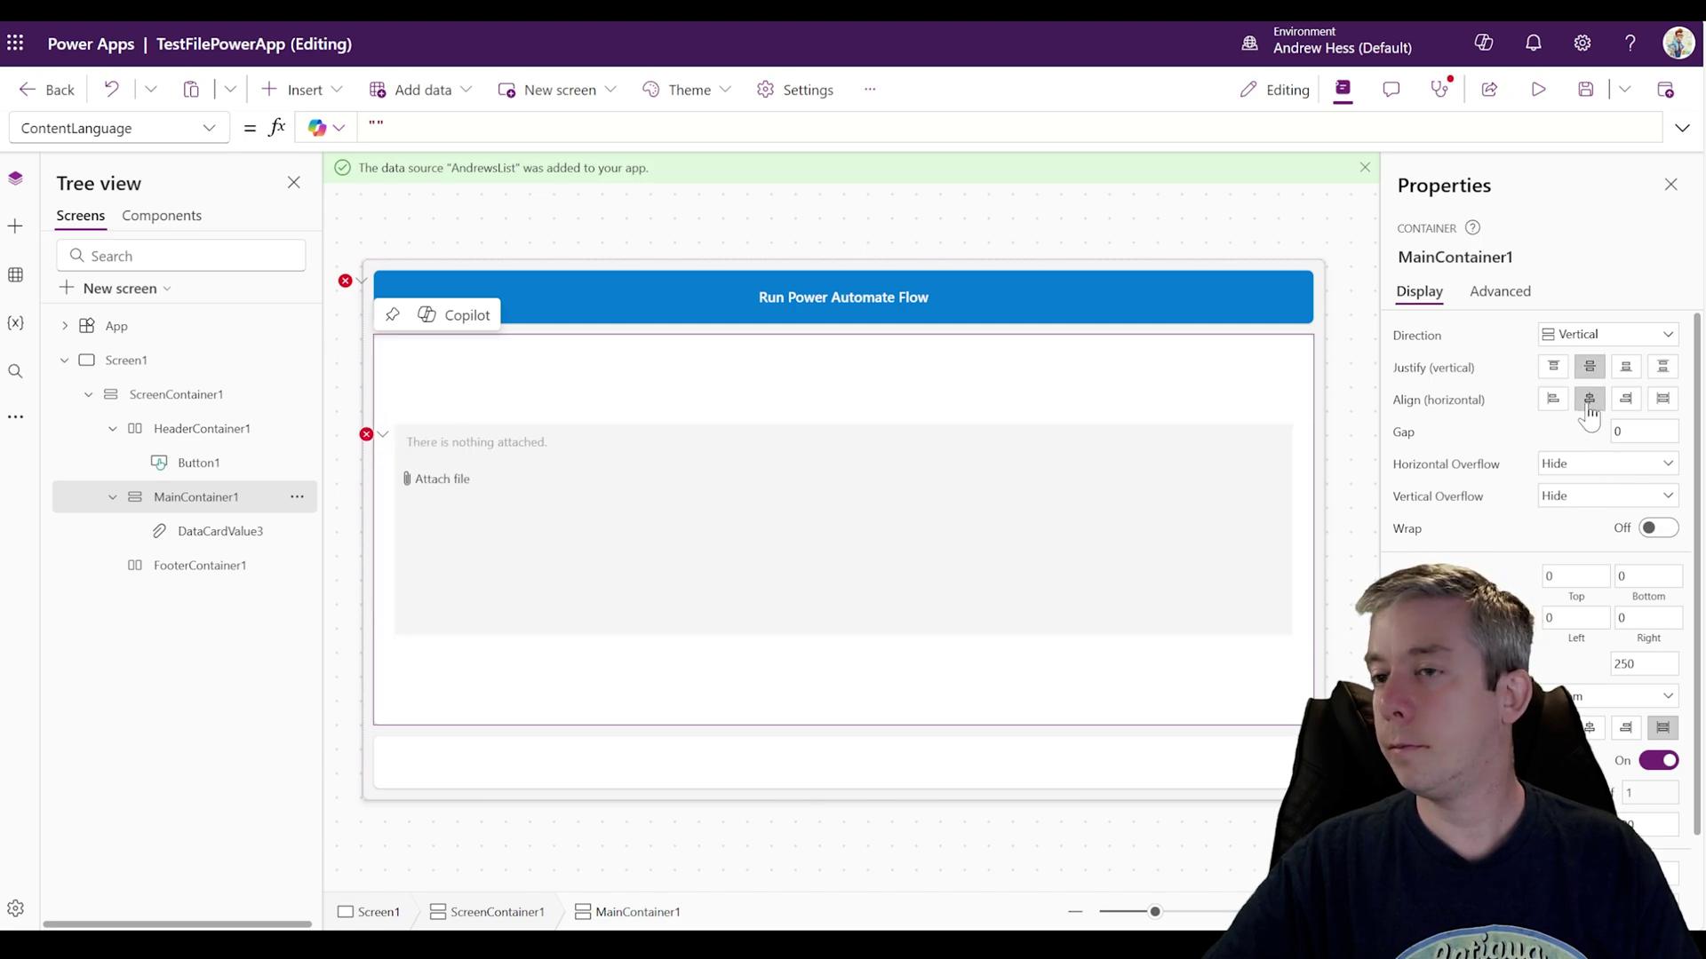
Step: Clear the broken Items, Tooltip and BorderColor formulas on the attachments control
click(367, 434)
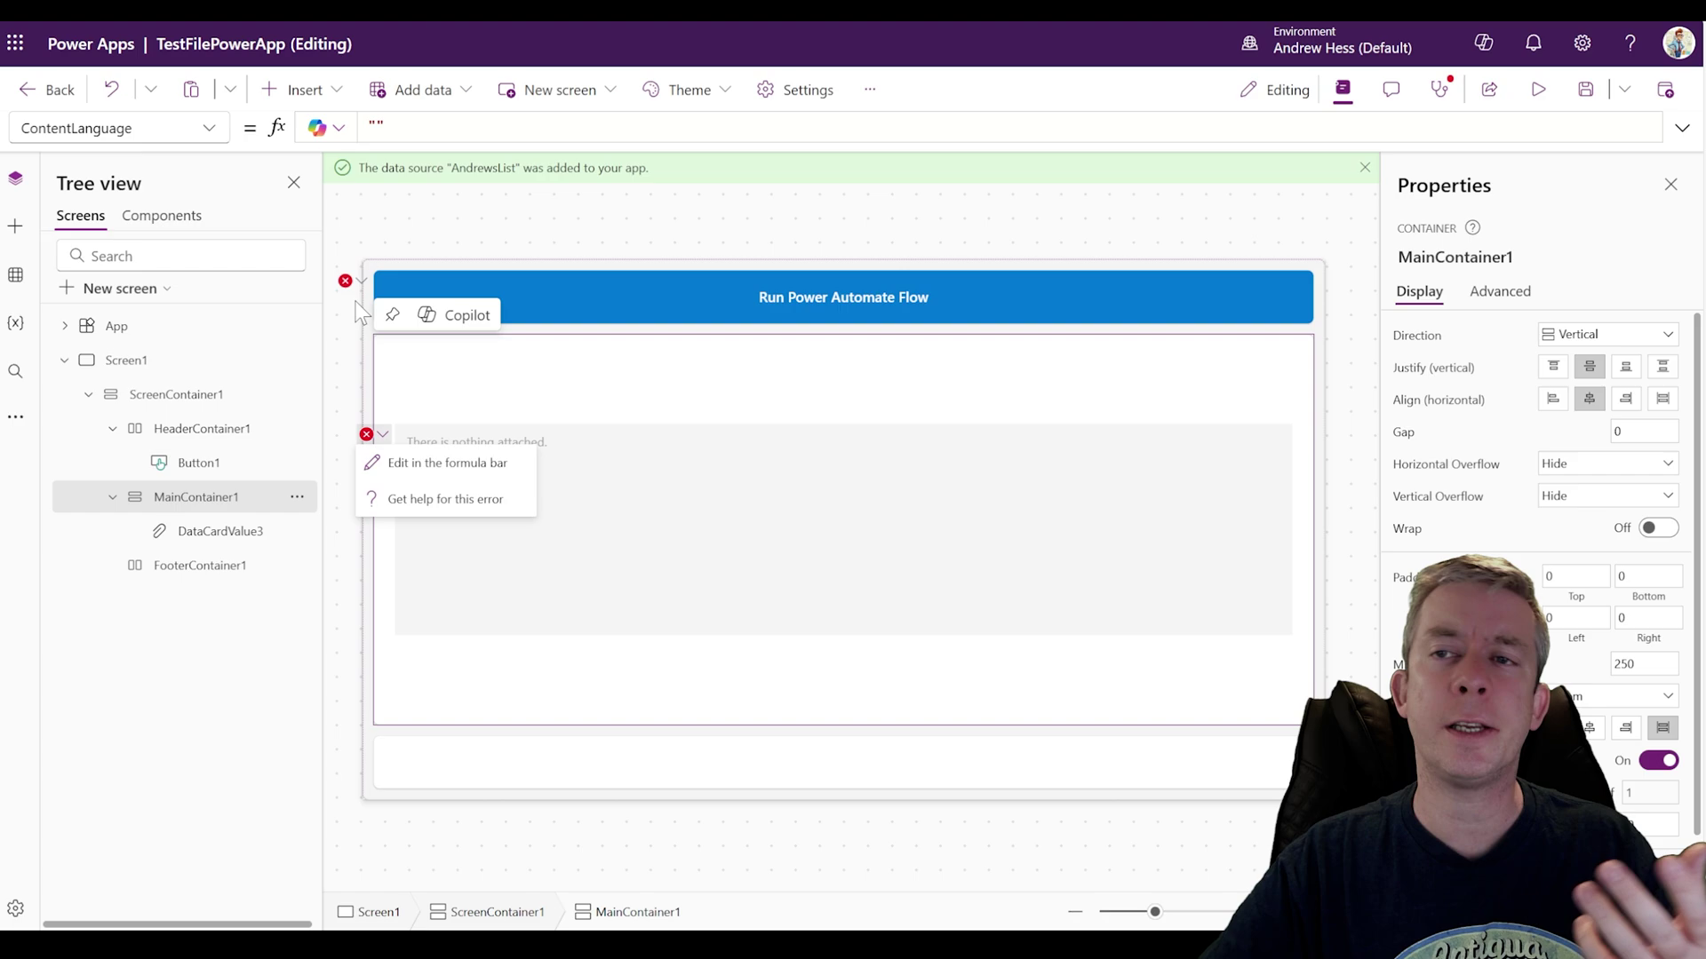
click(400, 462)
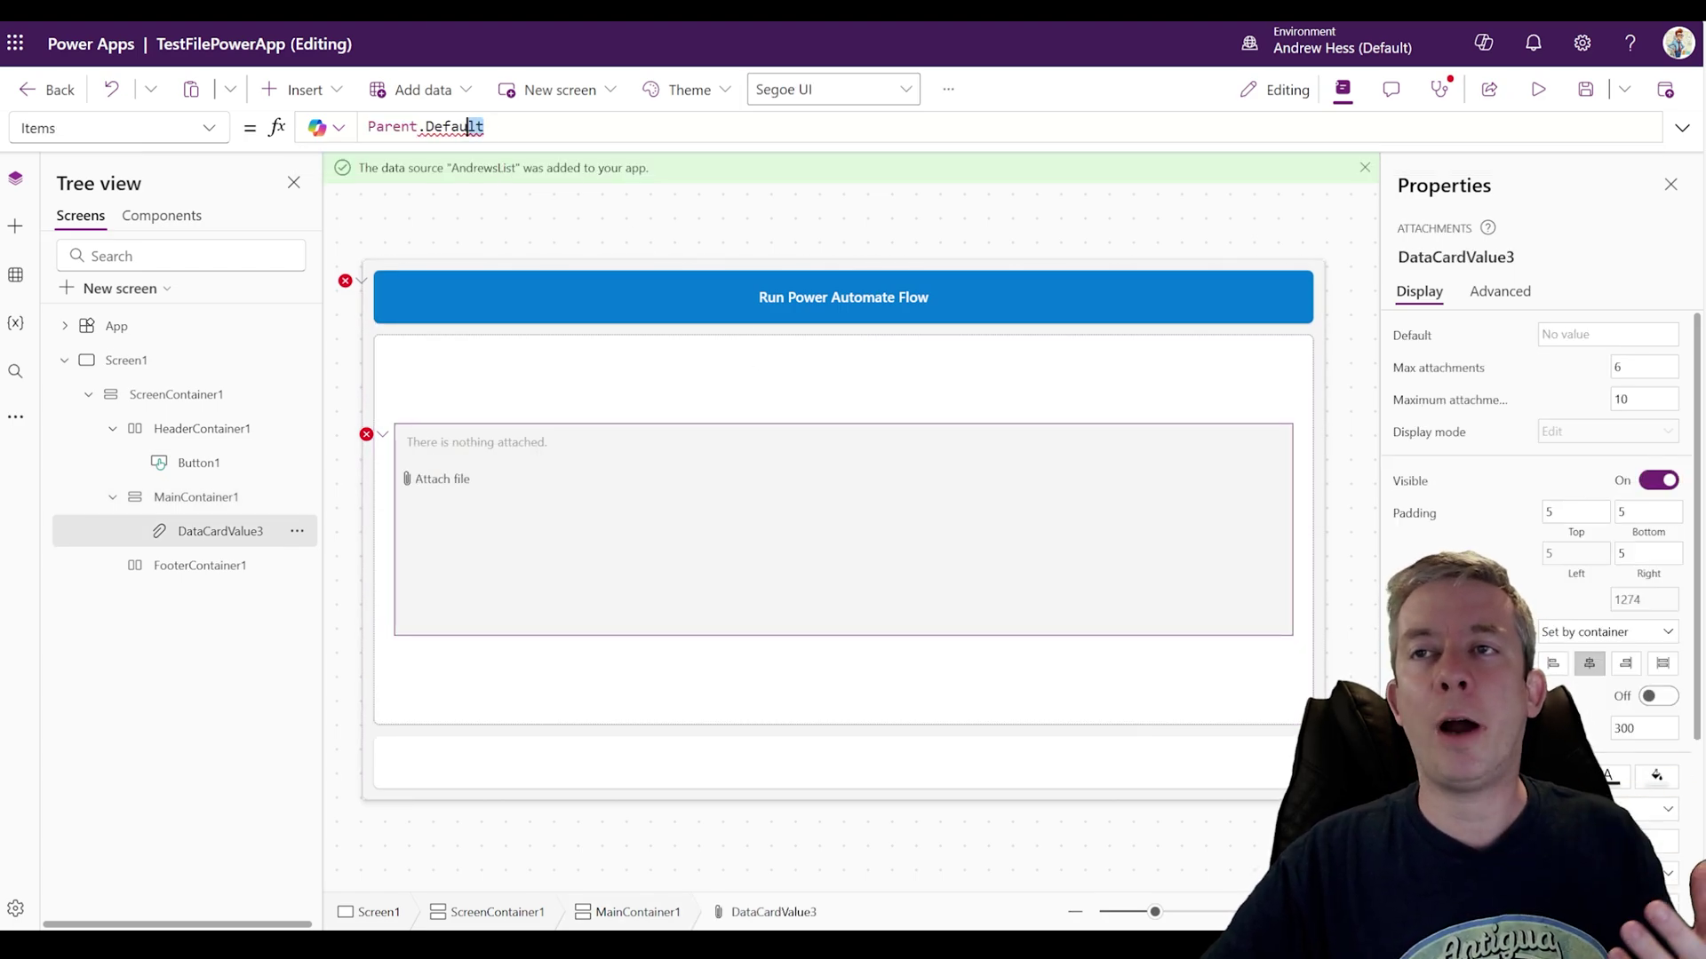
drag(468, 127, 337, 129)
key(BackSpace)
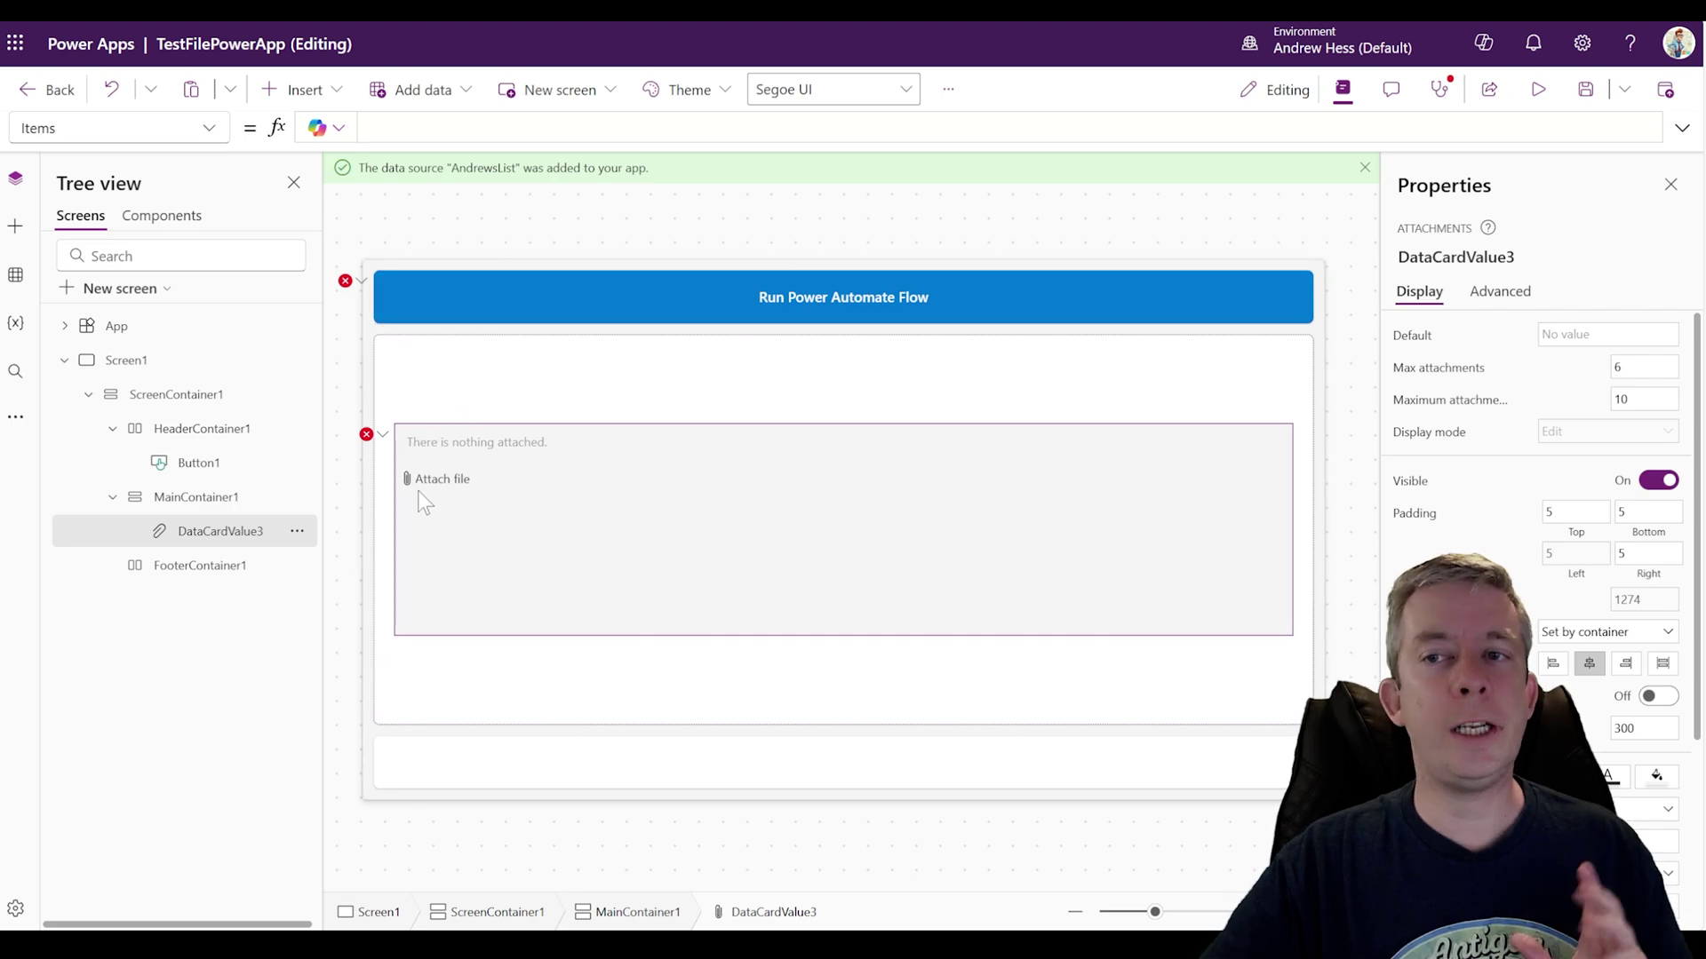
click(382, 514)
click(366, 433)
click(418, 458)
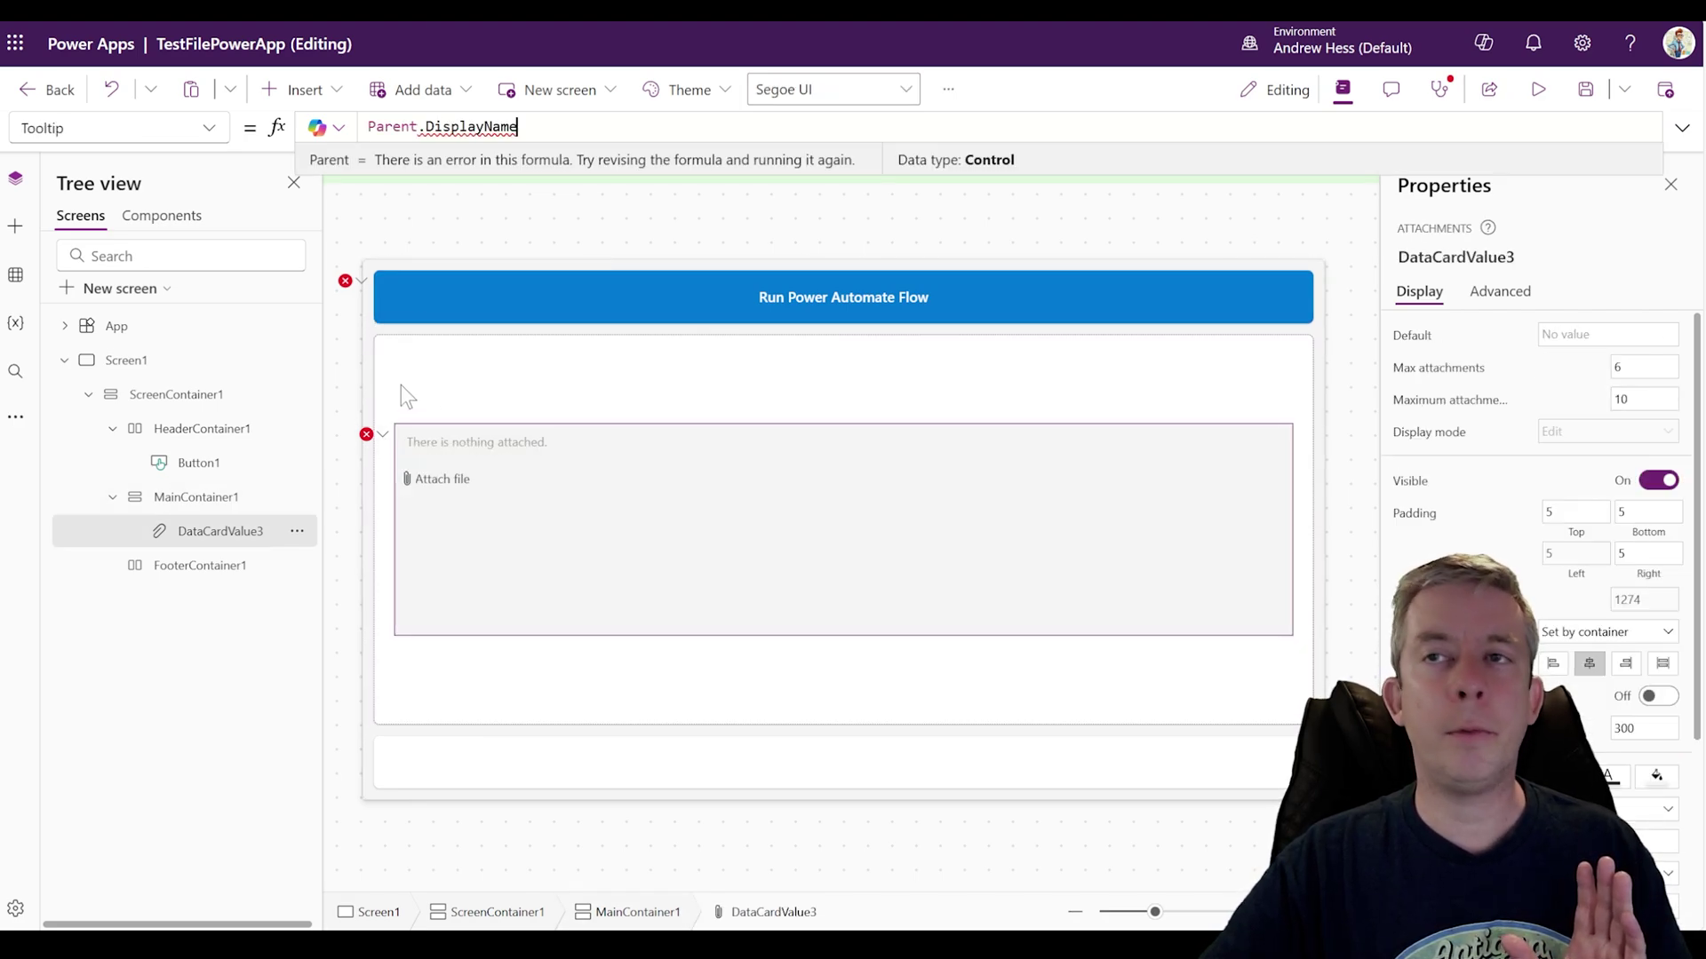
drag(518, 127, 367, 127)
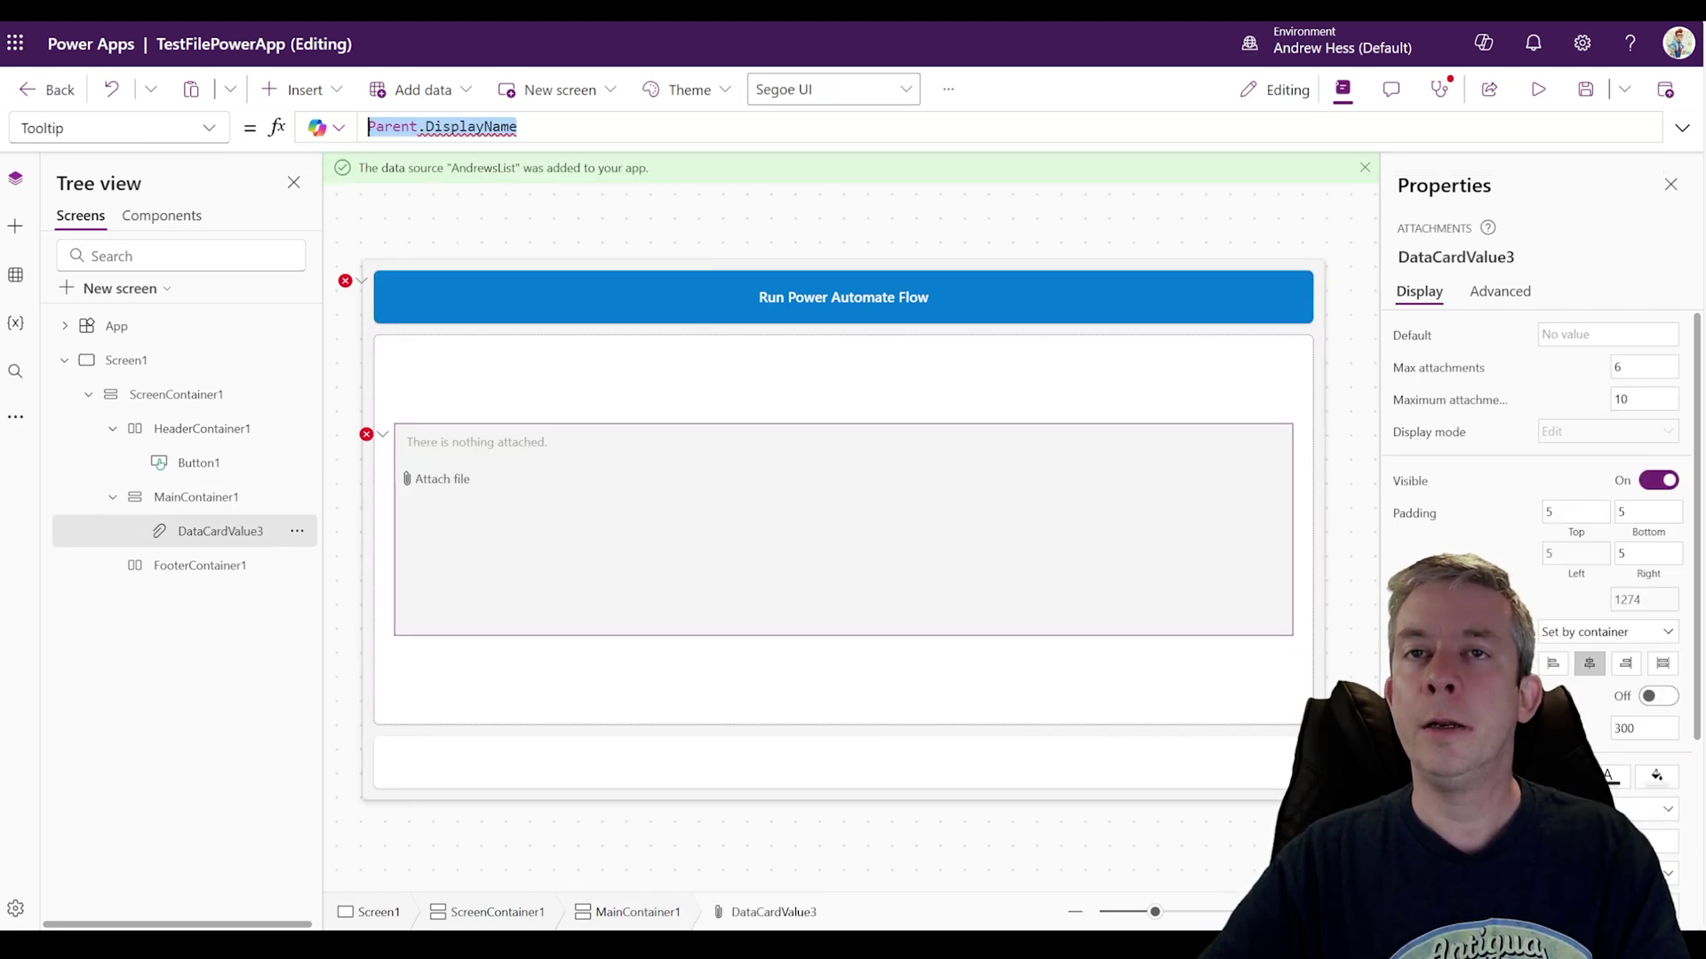
click(366, 433)
click(386, 462)
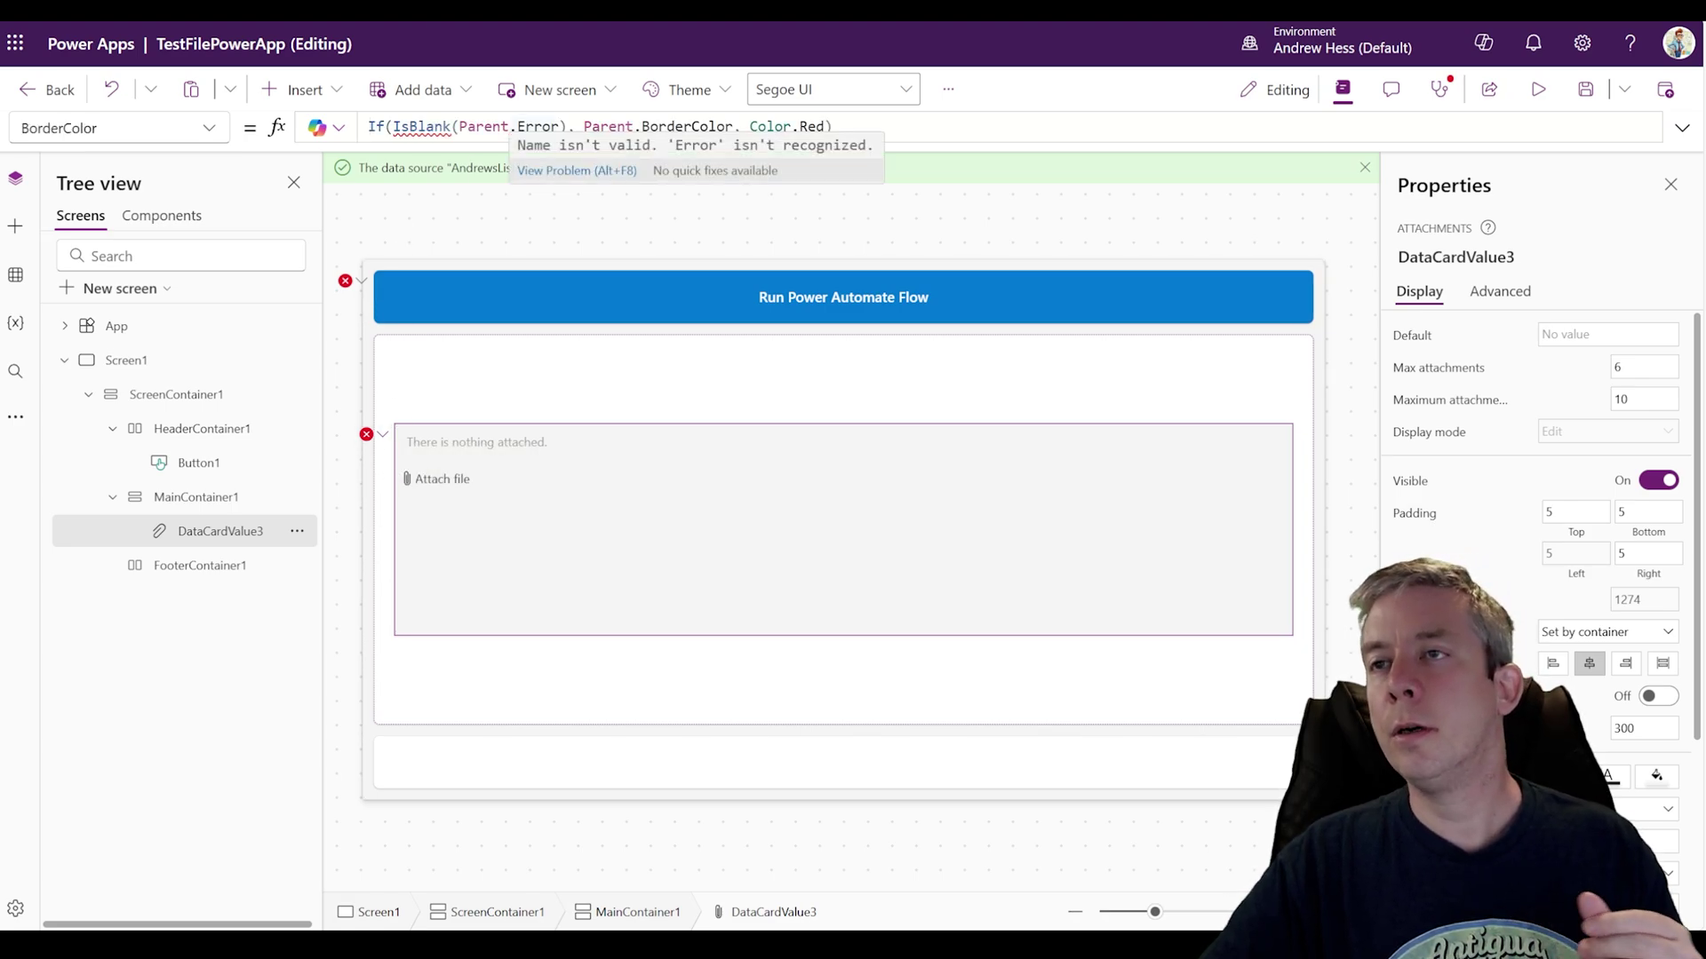
drag(832, 127, 367, 127)
key(BackSpace)
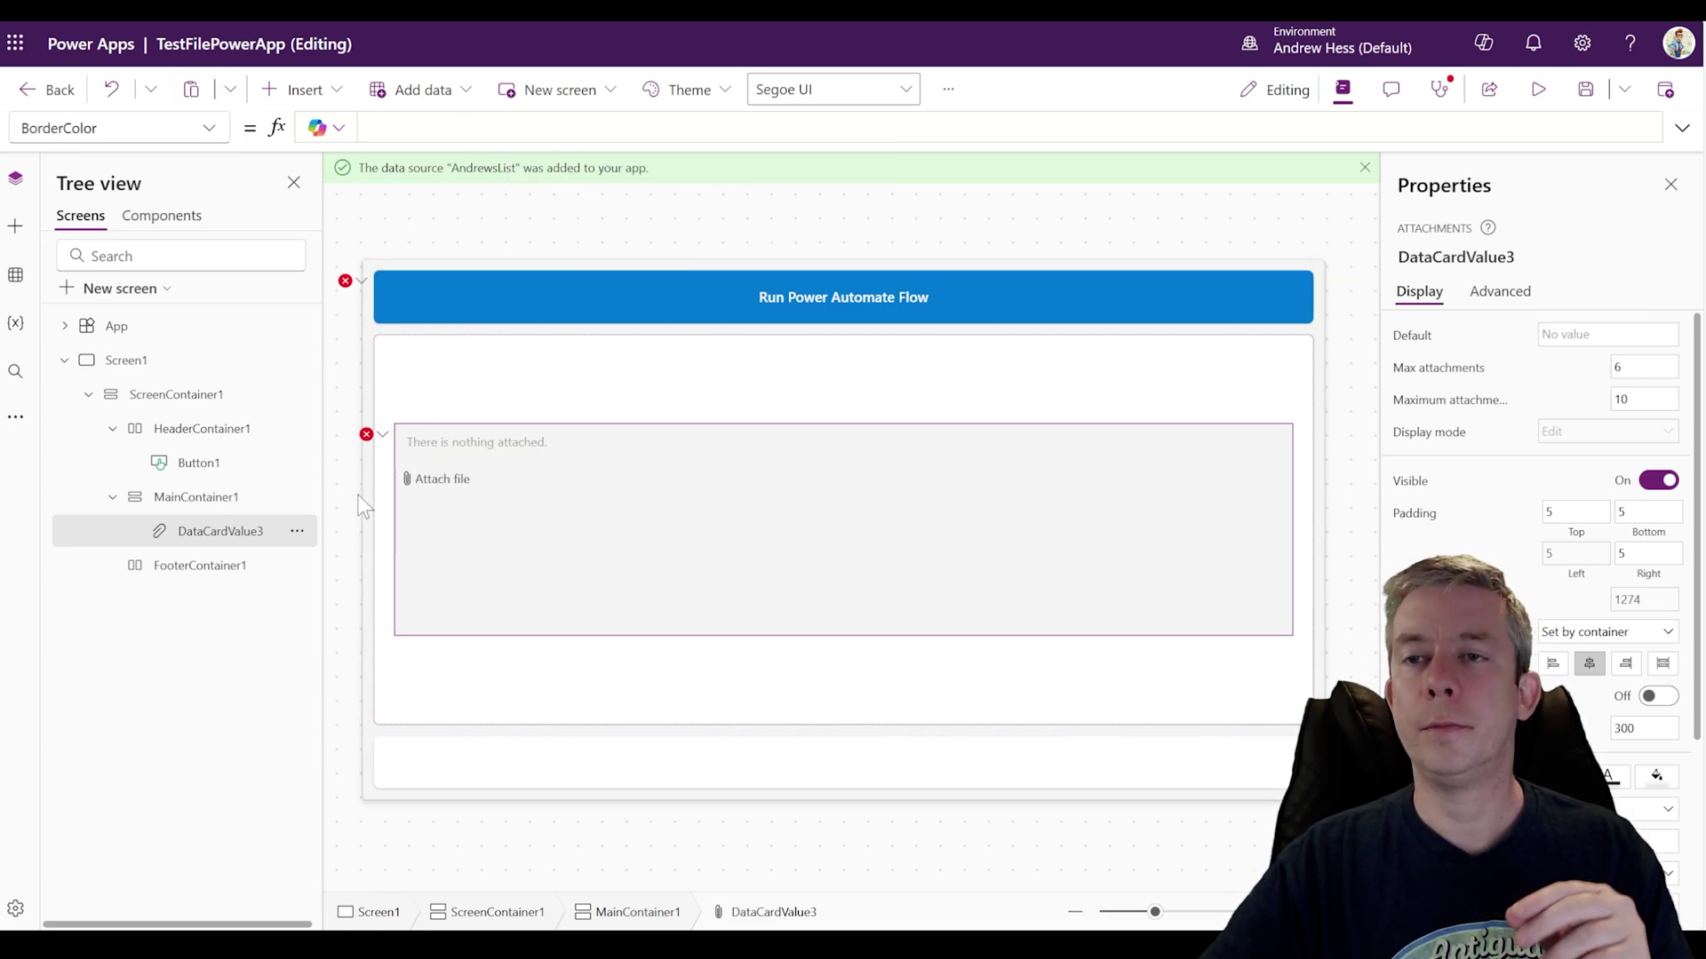
Step: Fix the control's failing Y position formula to 5 and reselect the attachments control
click(359, 494)
click(366, 433)
click(386, 462)
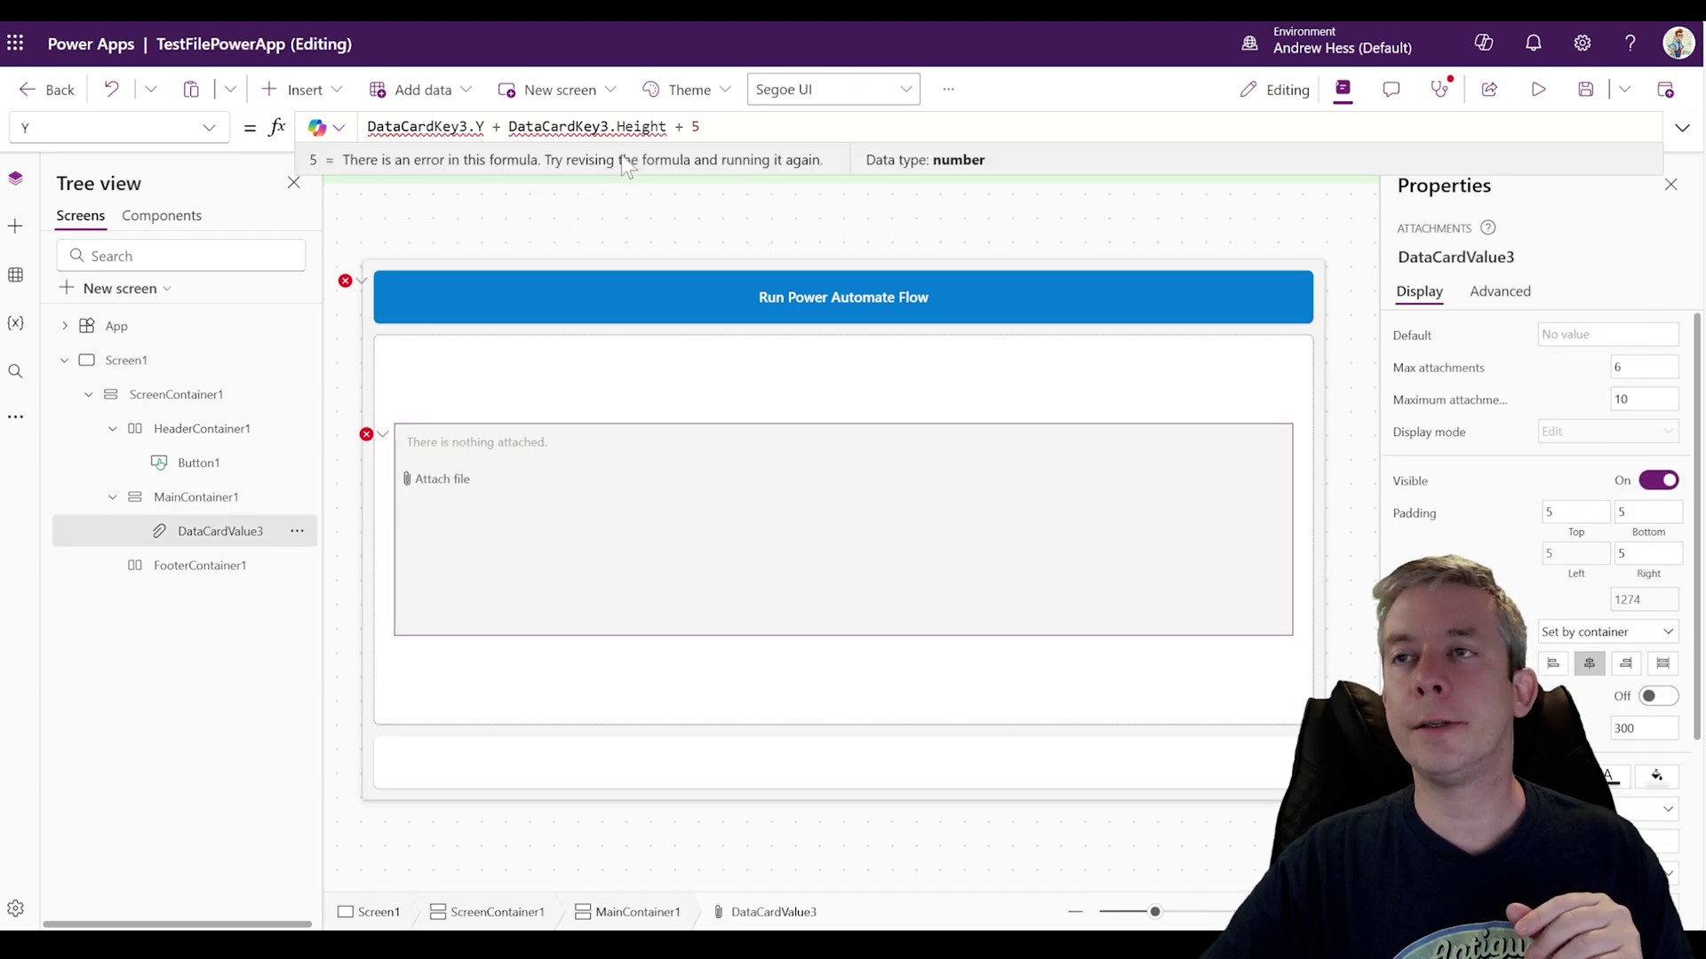
click(700, 126)
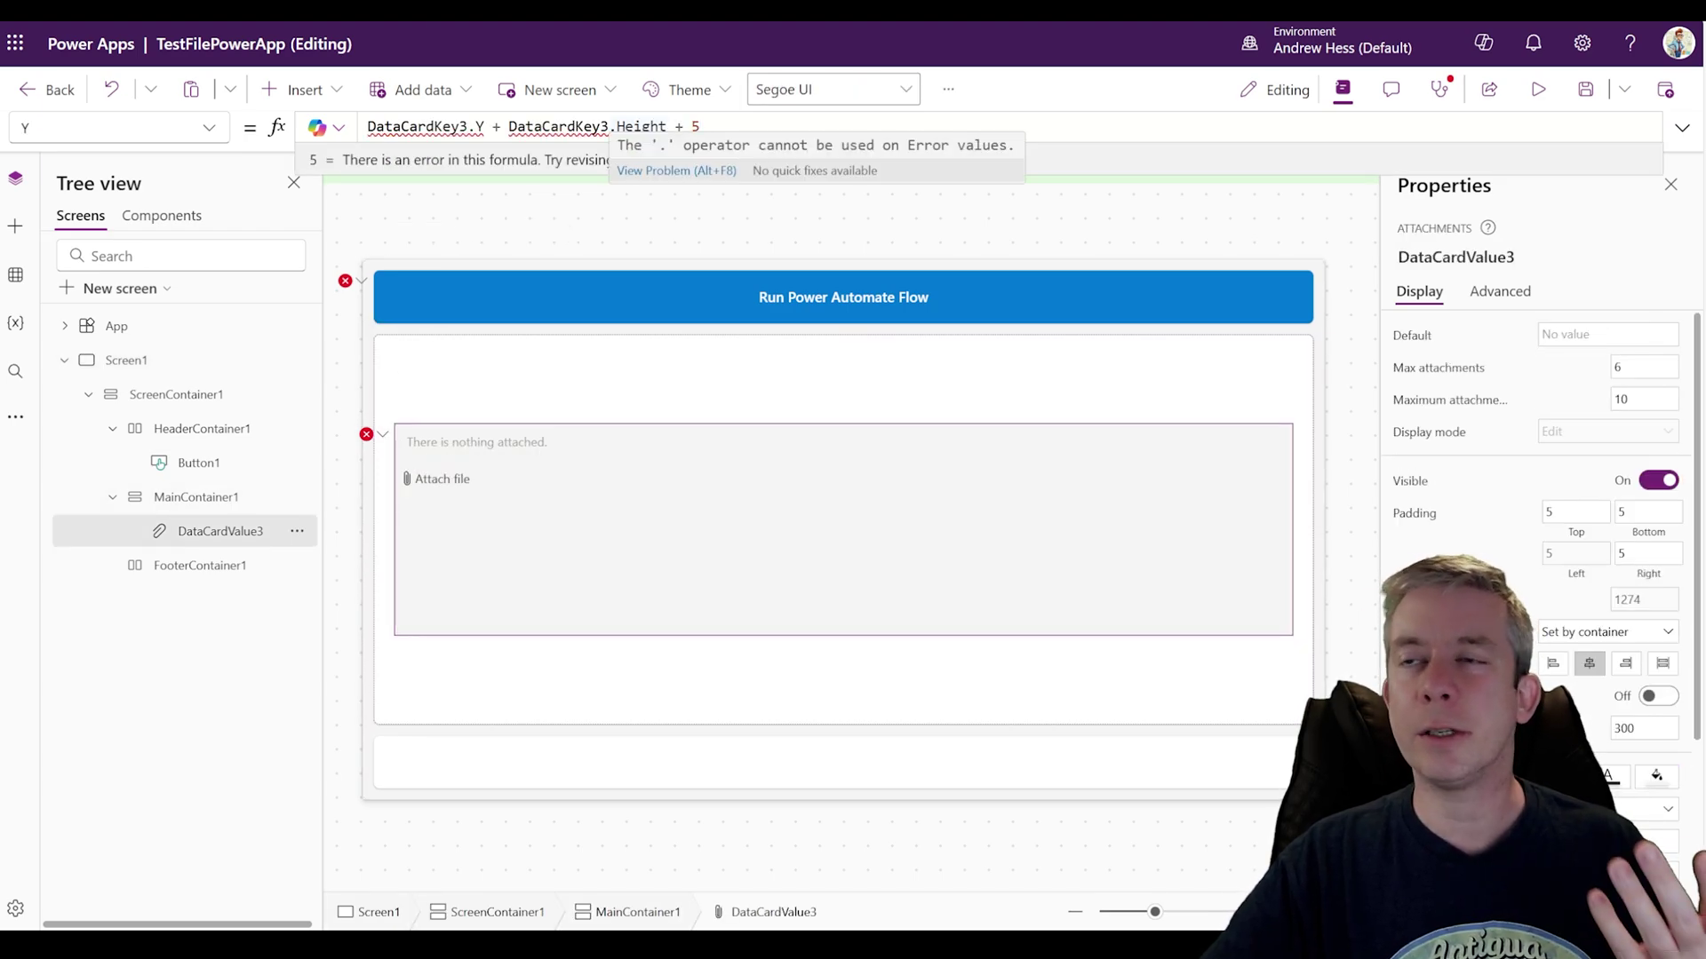
click(380, 443)
click(544, 511)
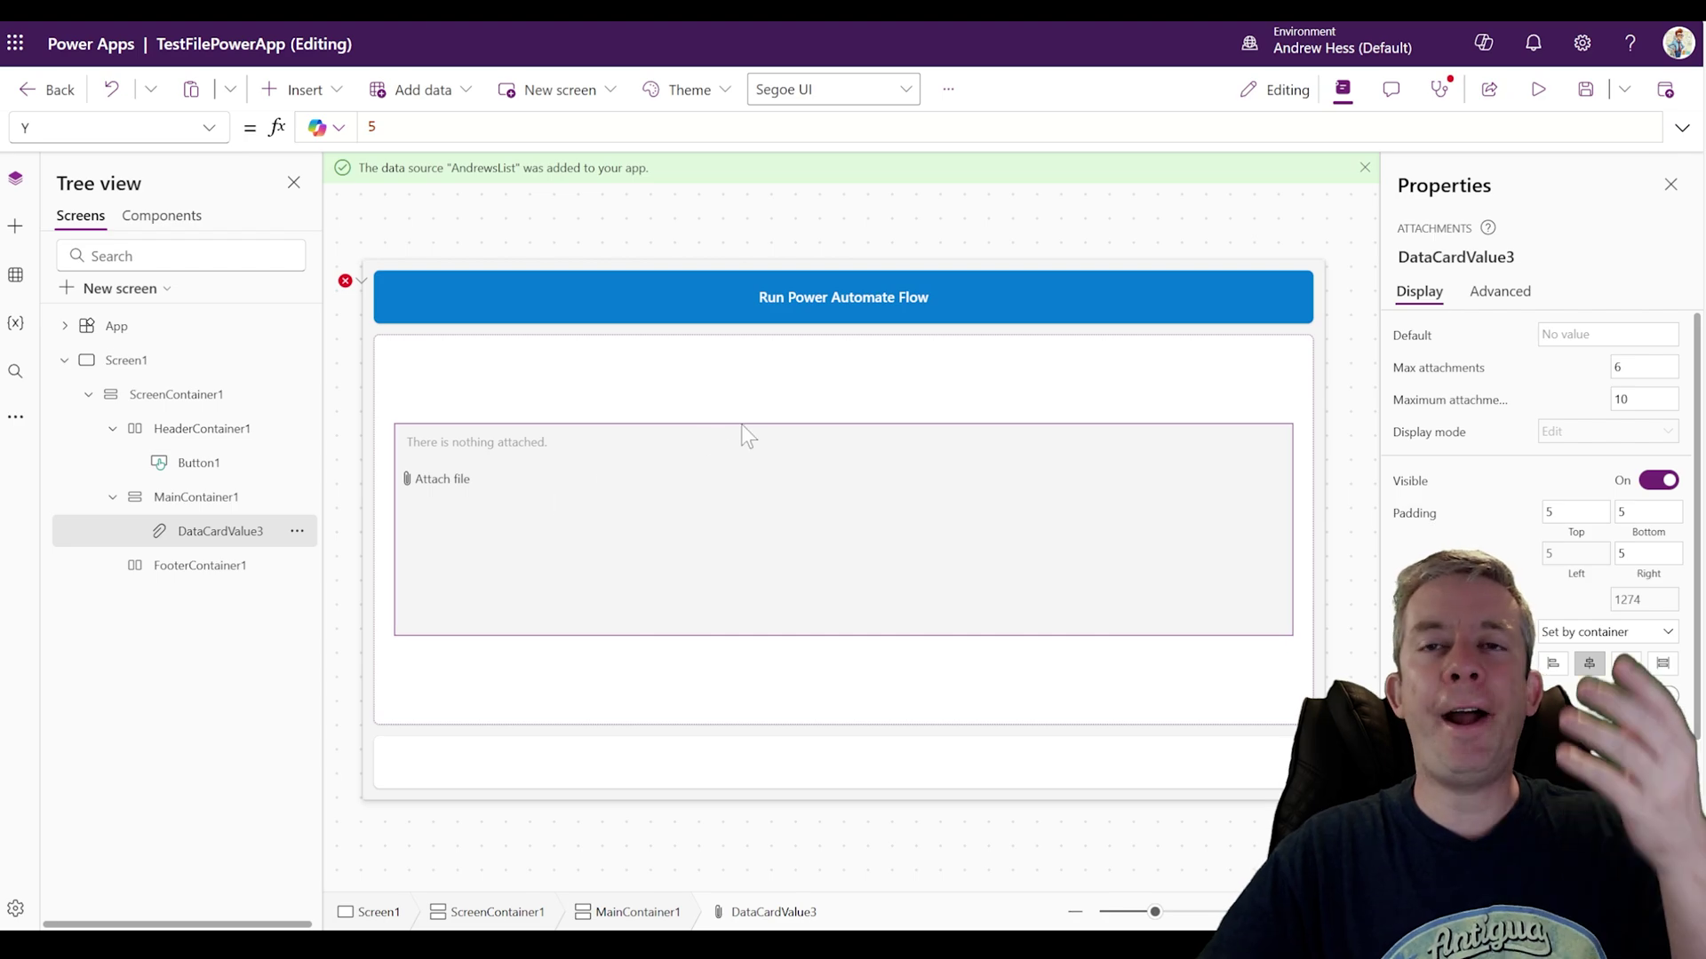
Step: Preview the app with Power Automate in 5 Seconds-2.pdf attached, then inspect Button1's UploadedImage1.Image reference
click(1539, 90)
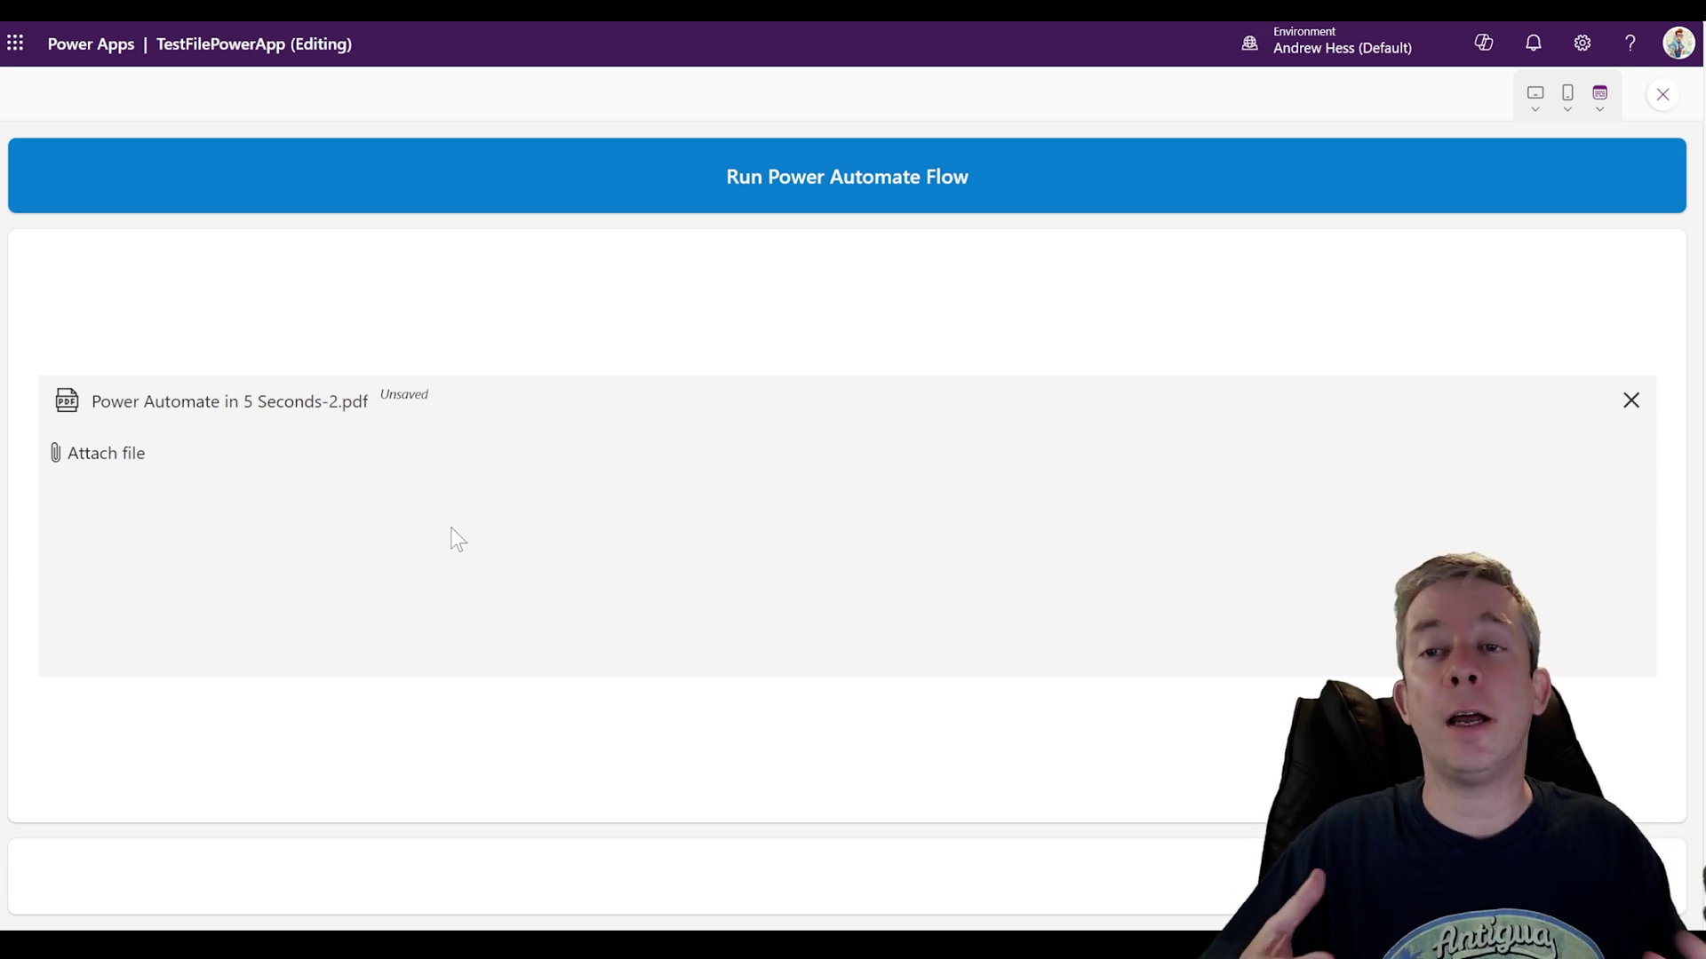
click(1658, 98)
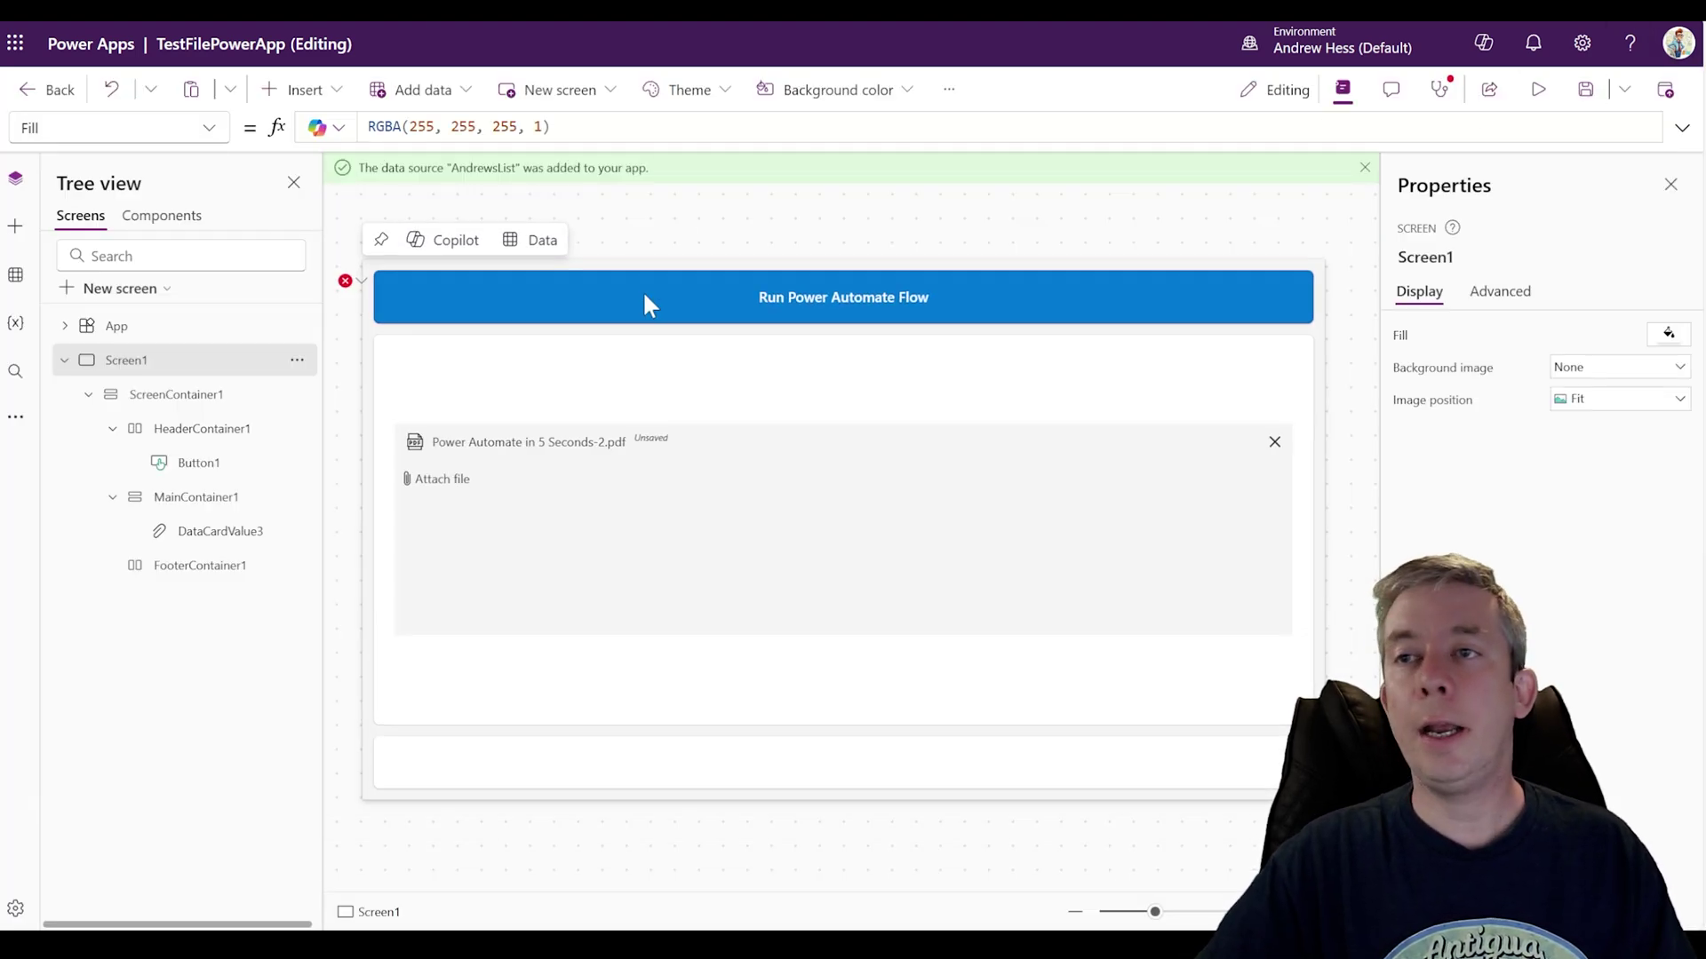
click(642, 290)
click(1682, 127)
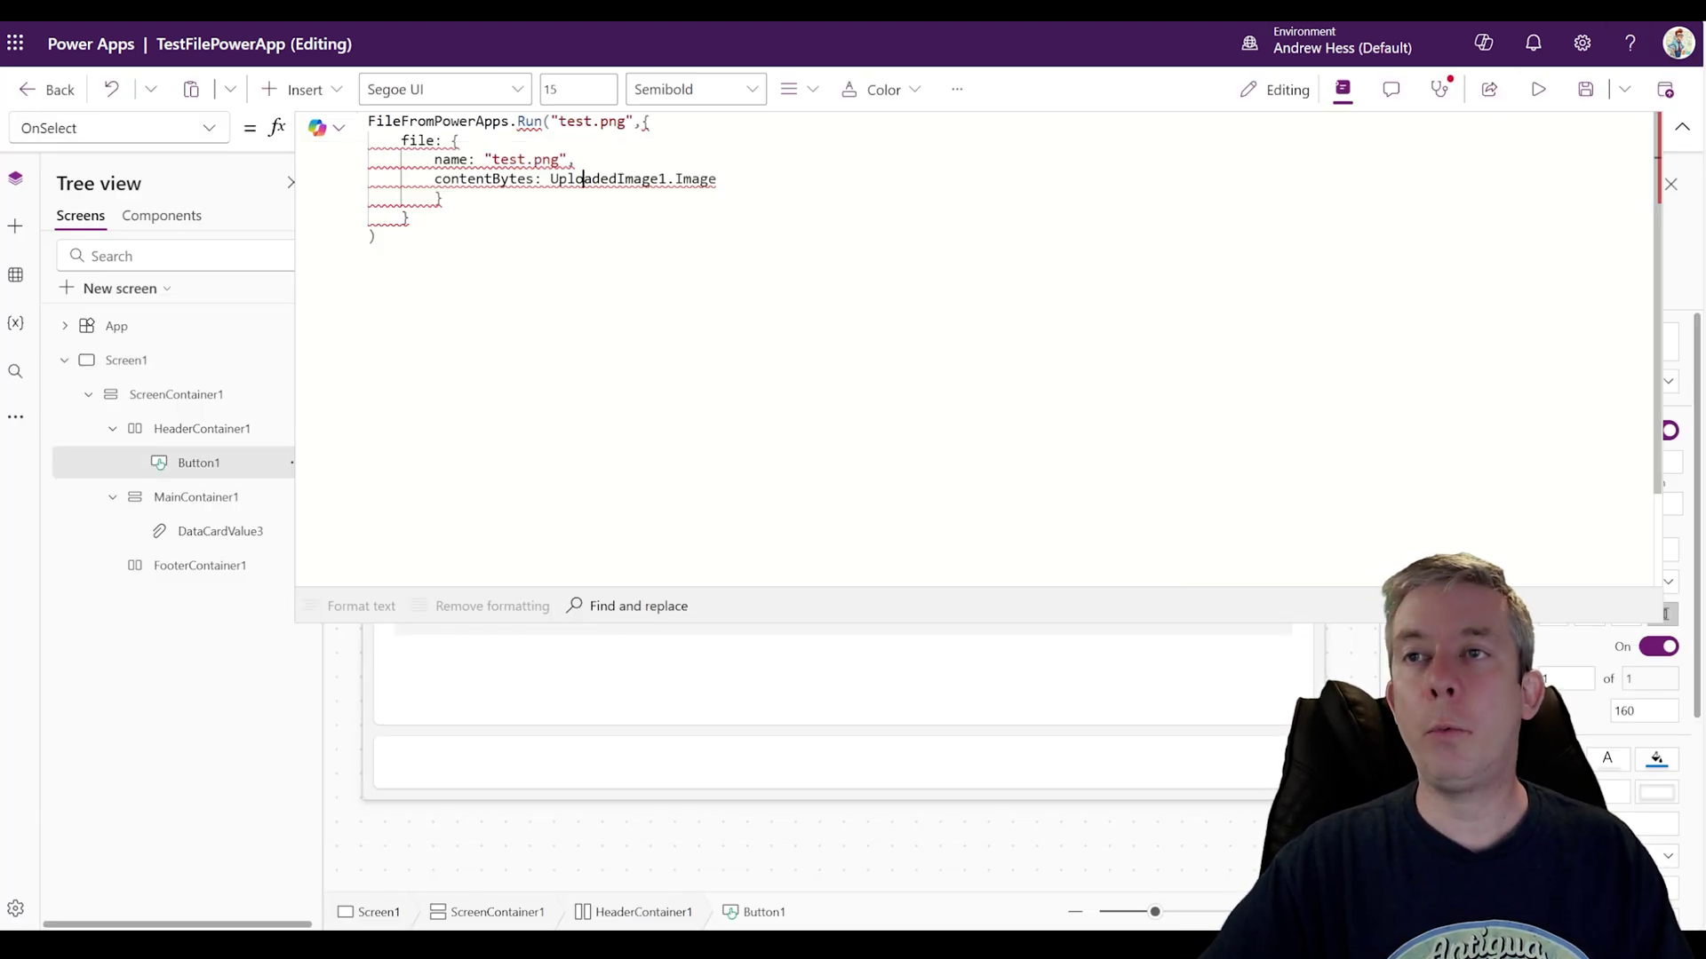
click(583, 178)
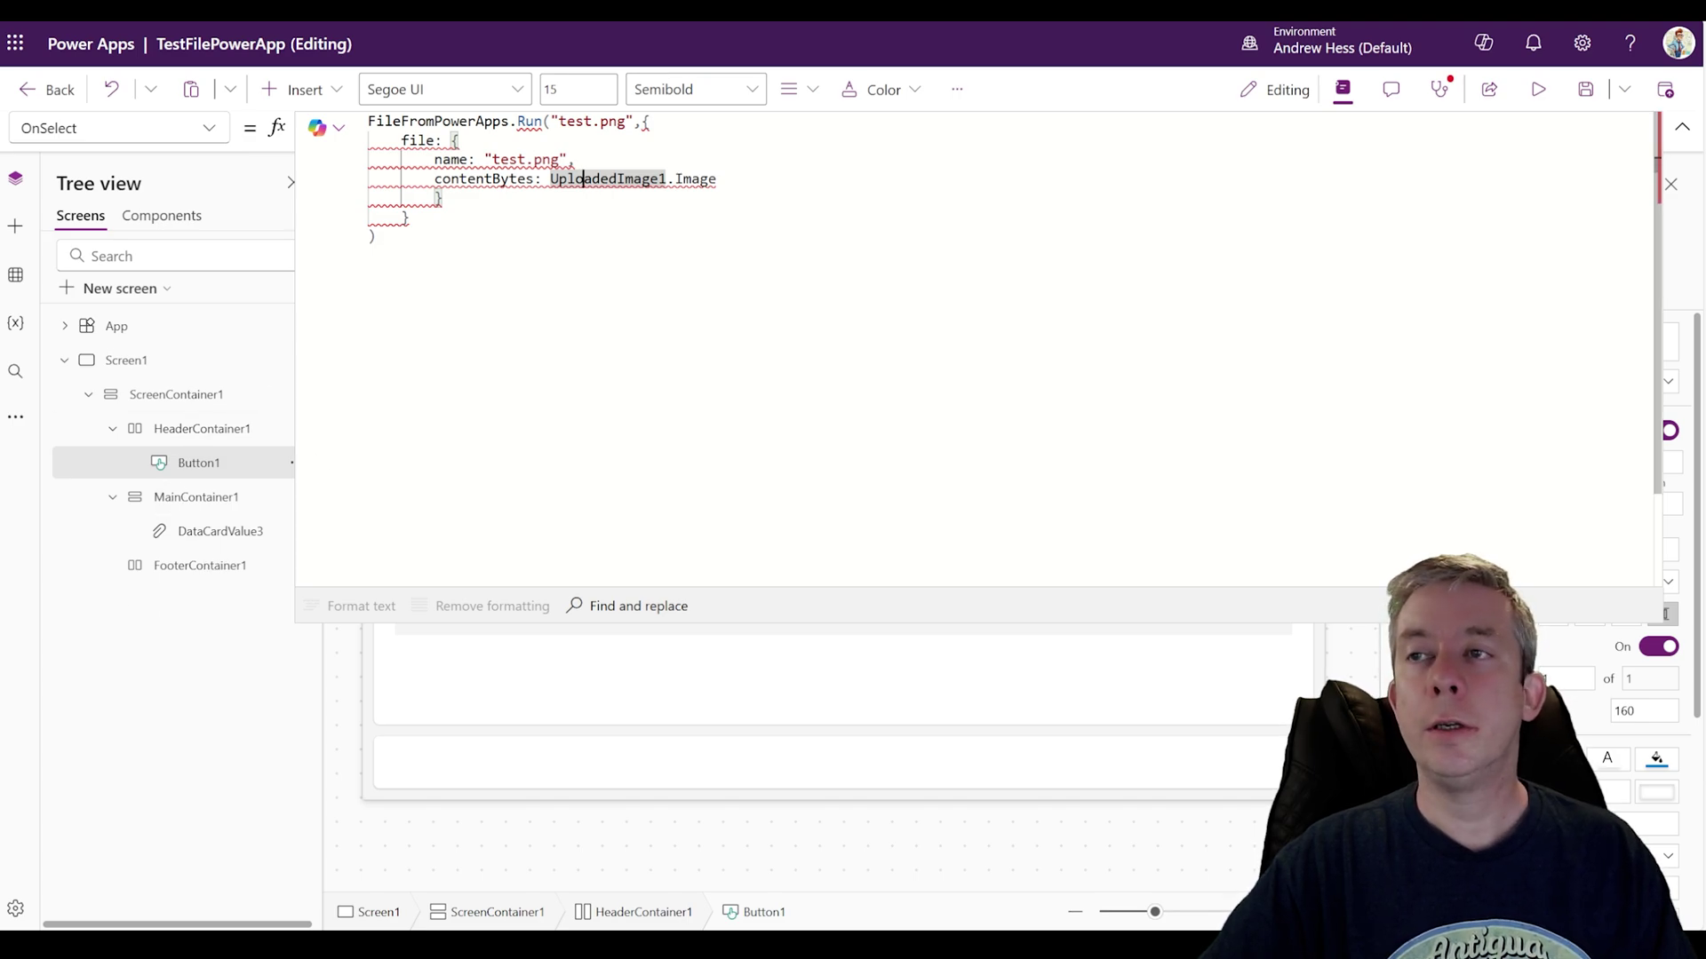
drag(716, 179, 549, 178)
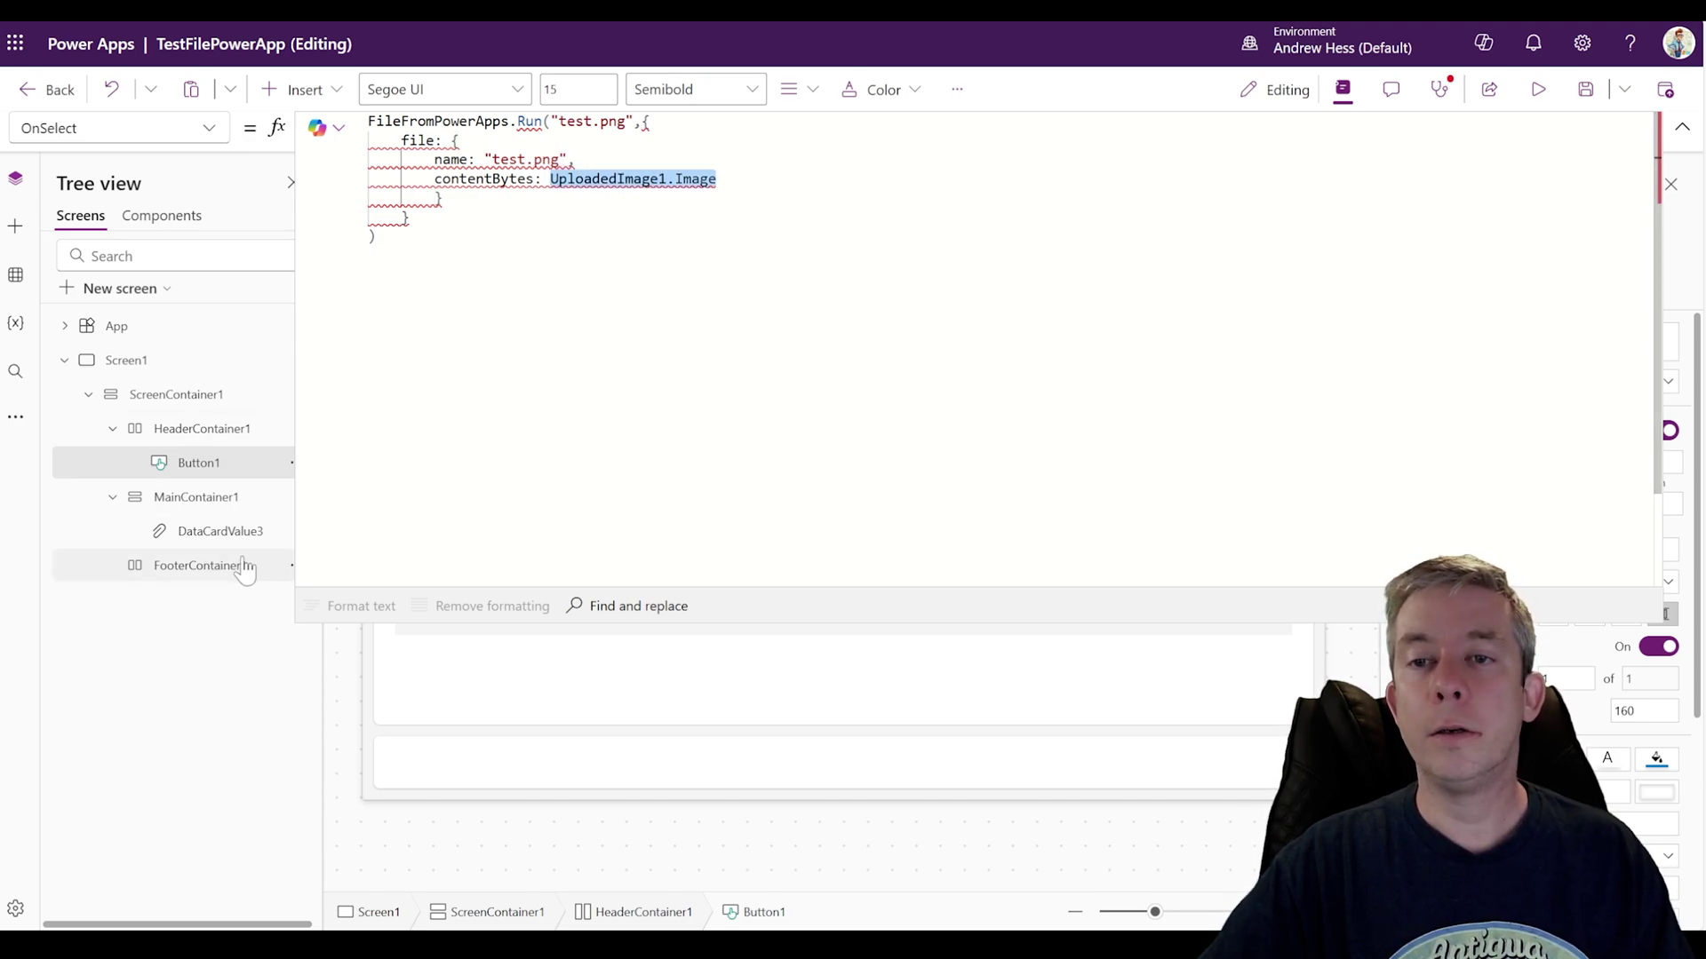
click(202, 531)
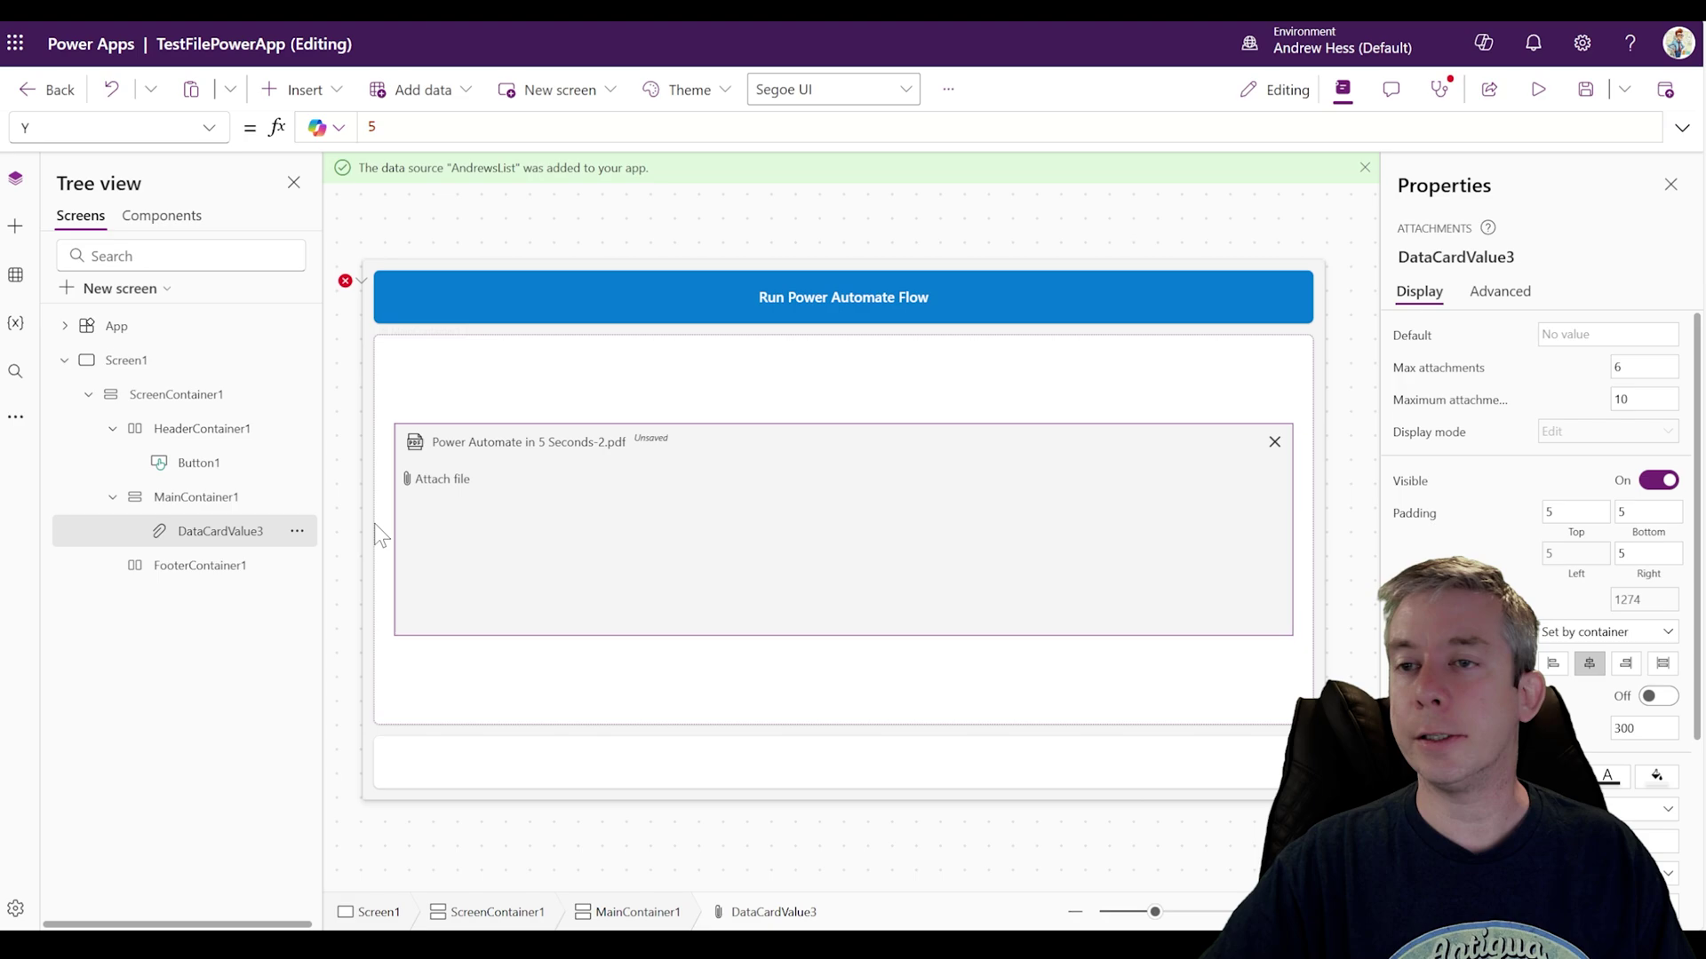
click(297, 531)
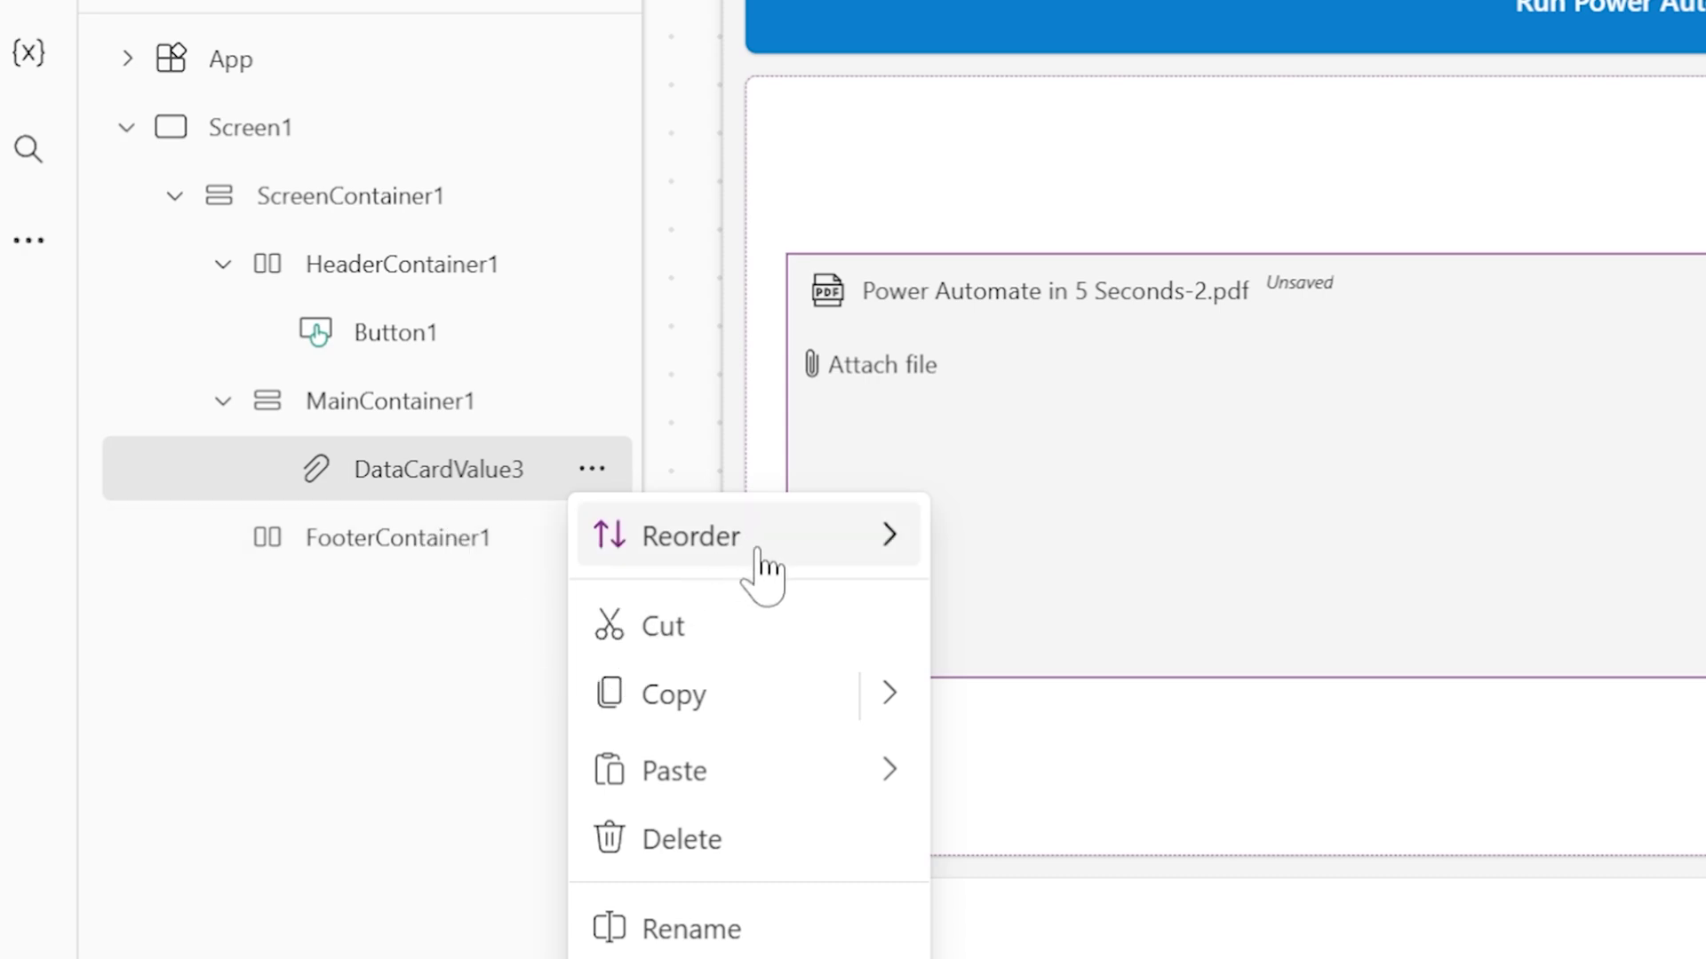
Step: Rename the attachments control DataCardValue3 to myFile
click(735, 929)
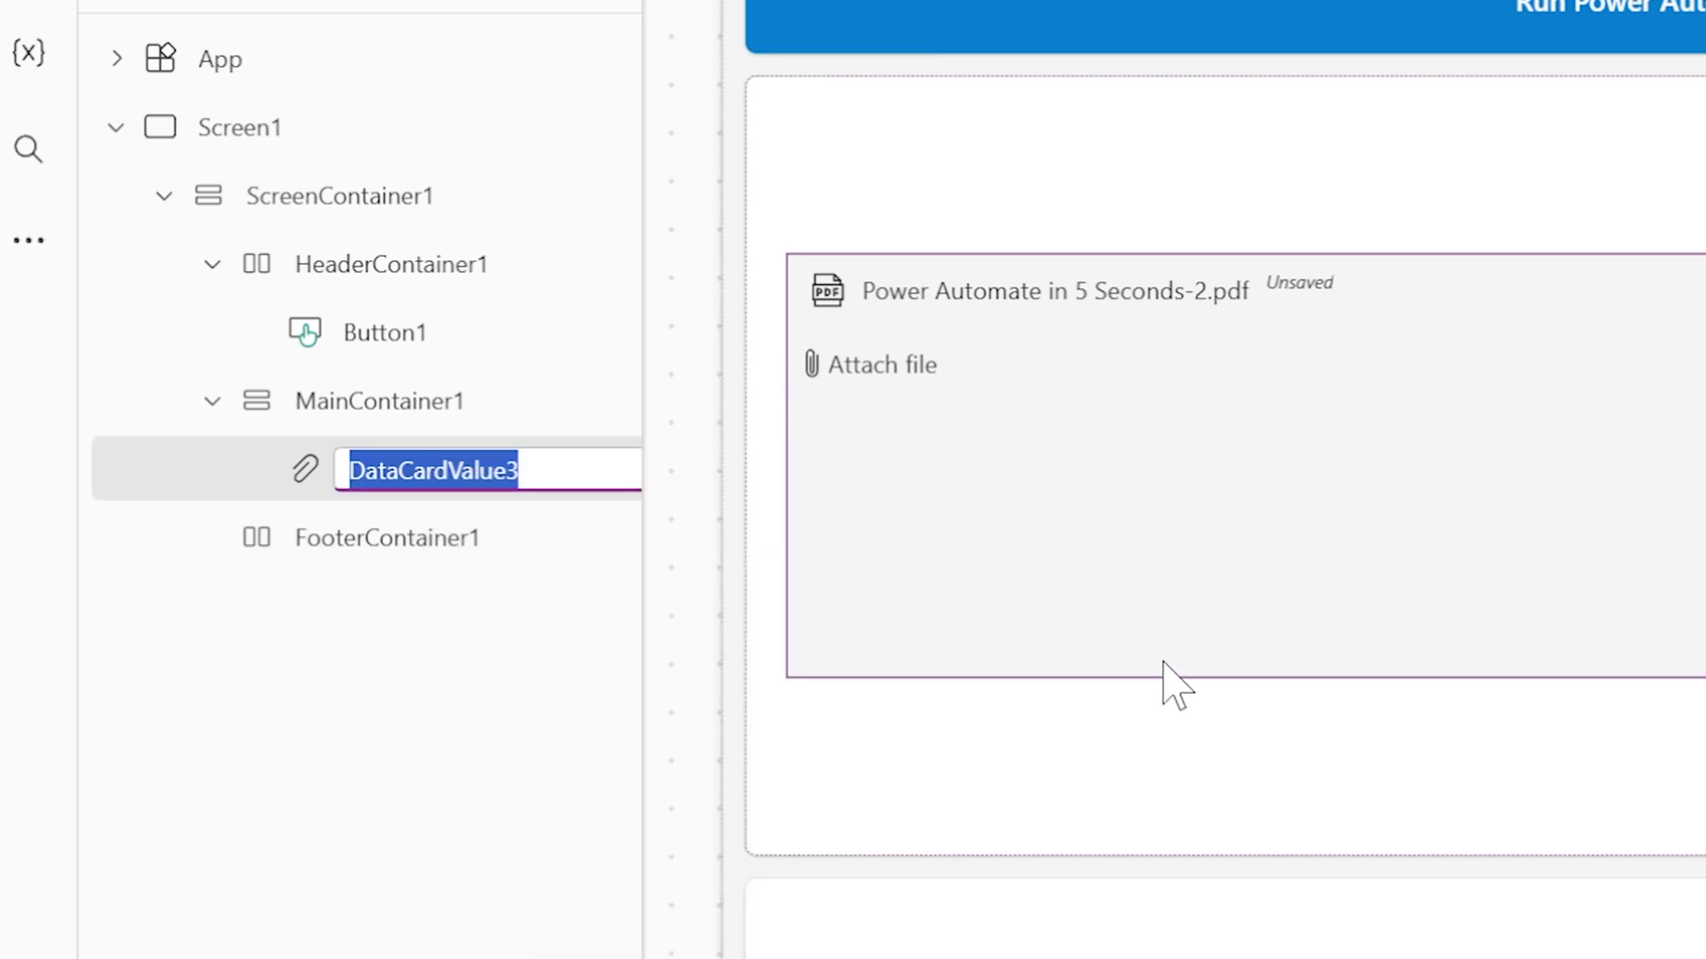
text(myFil)
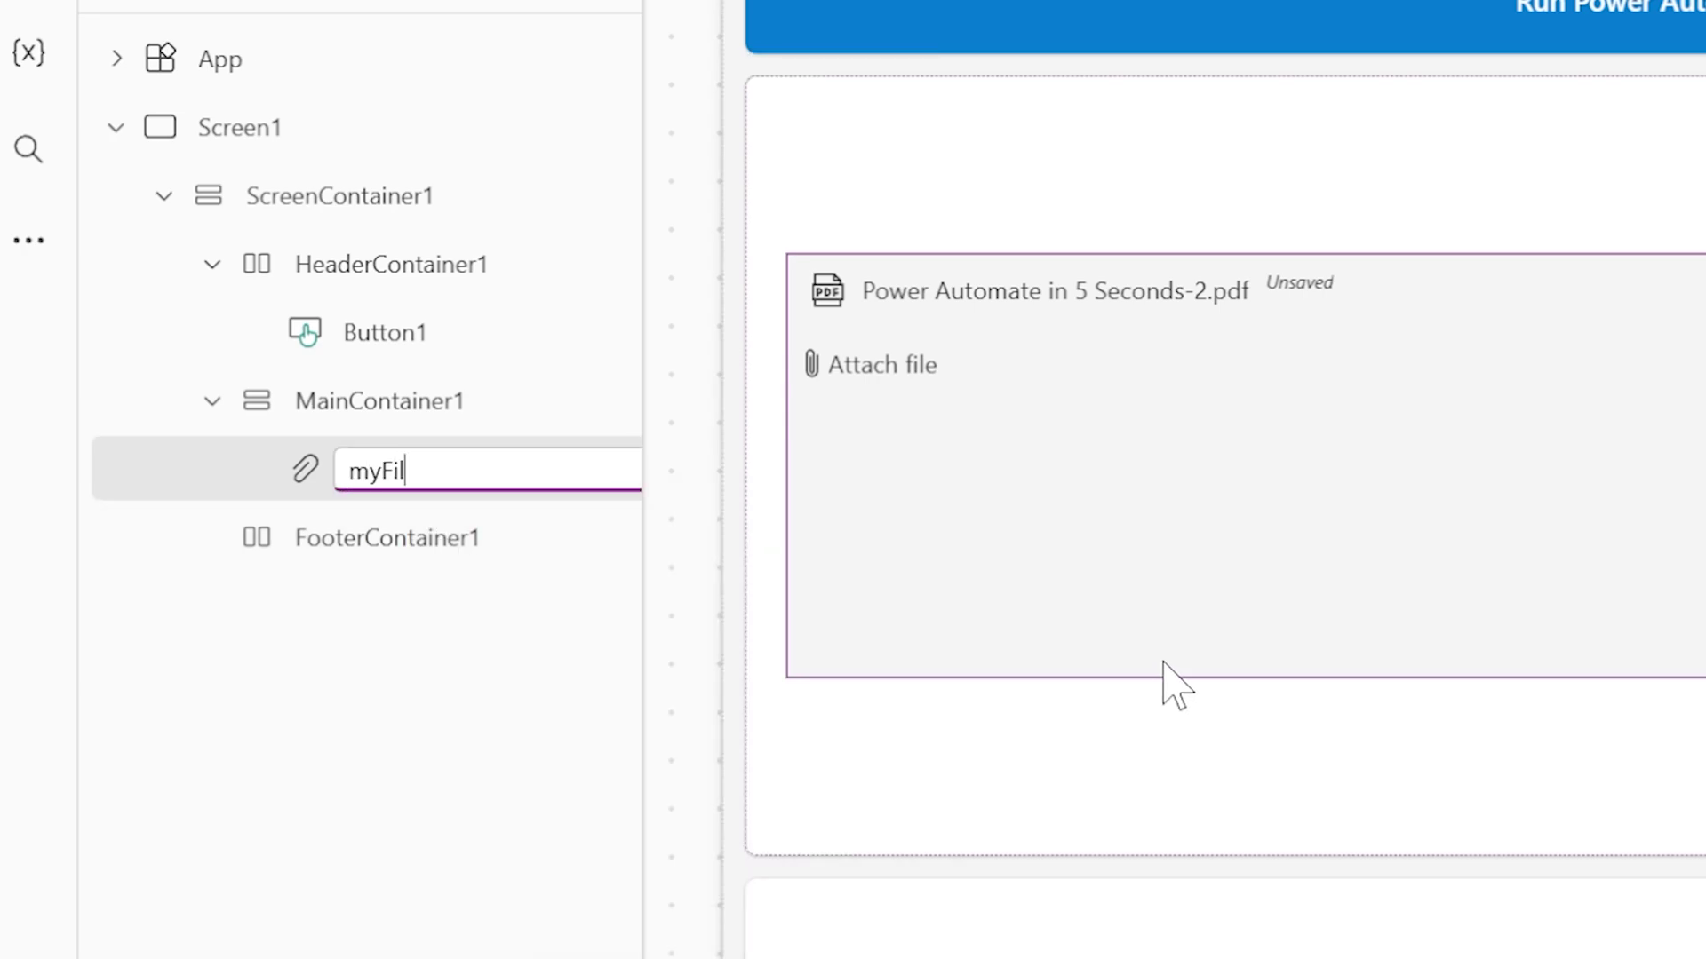
text(e)
key(Return)
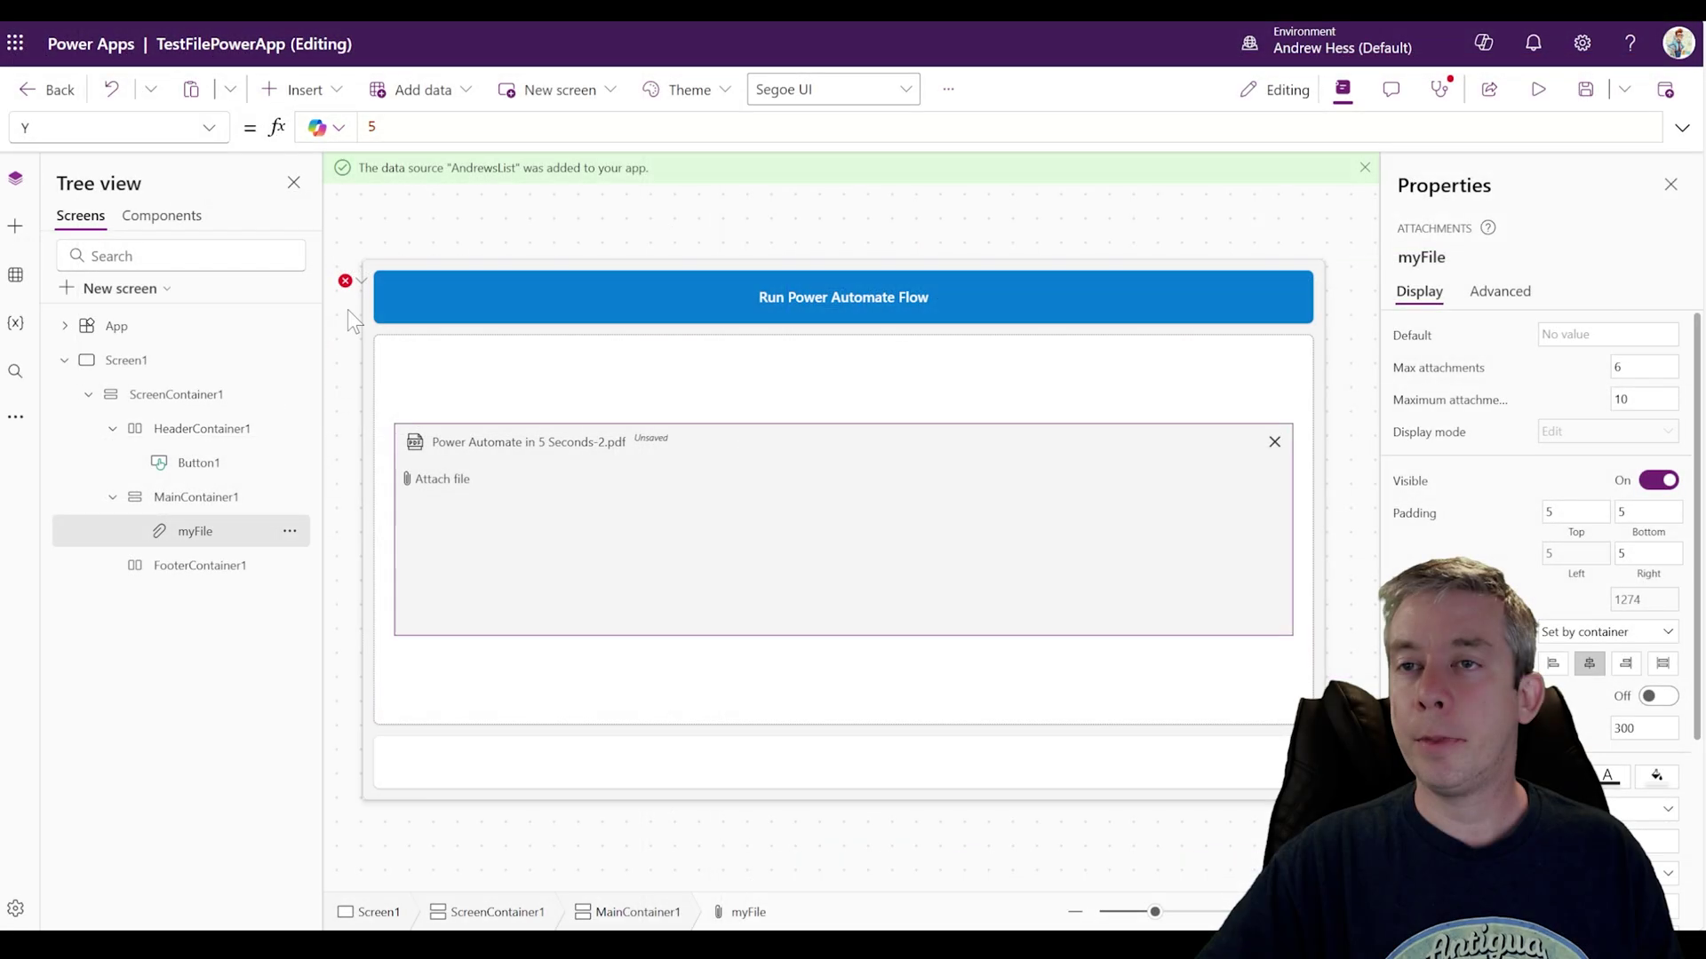
Step: Select the Run Power Automate Flow button and select its whole OnSelect formula
drag(348, 310, 412, 288)
click(1682, 128)
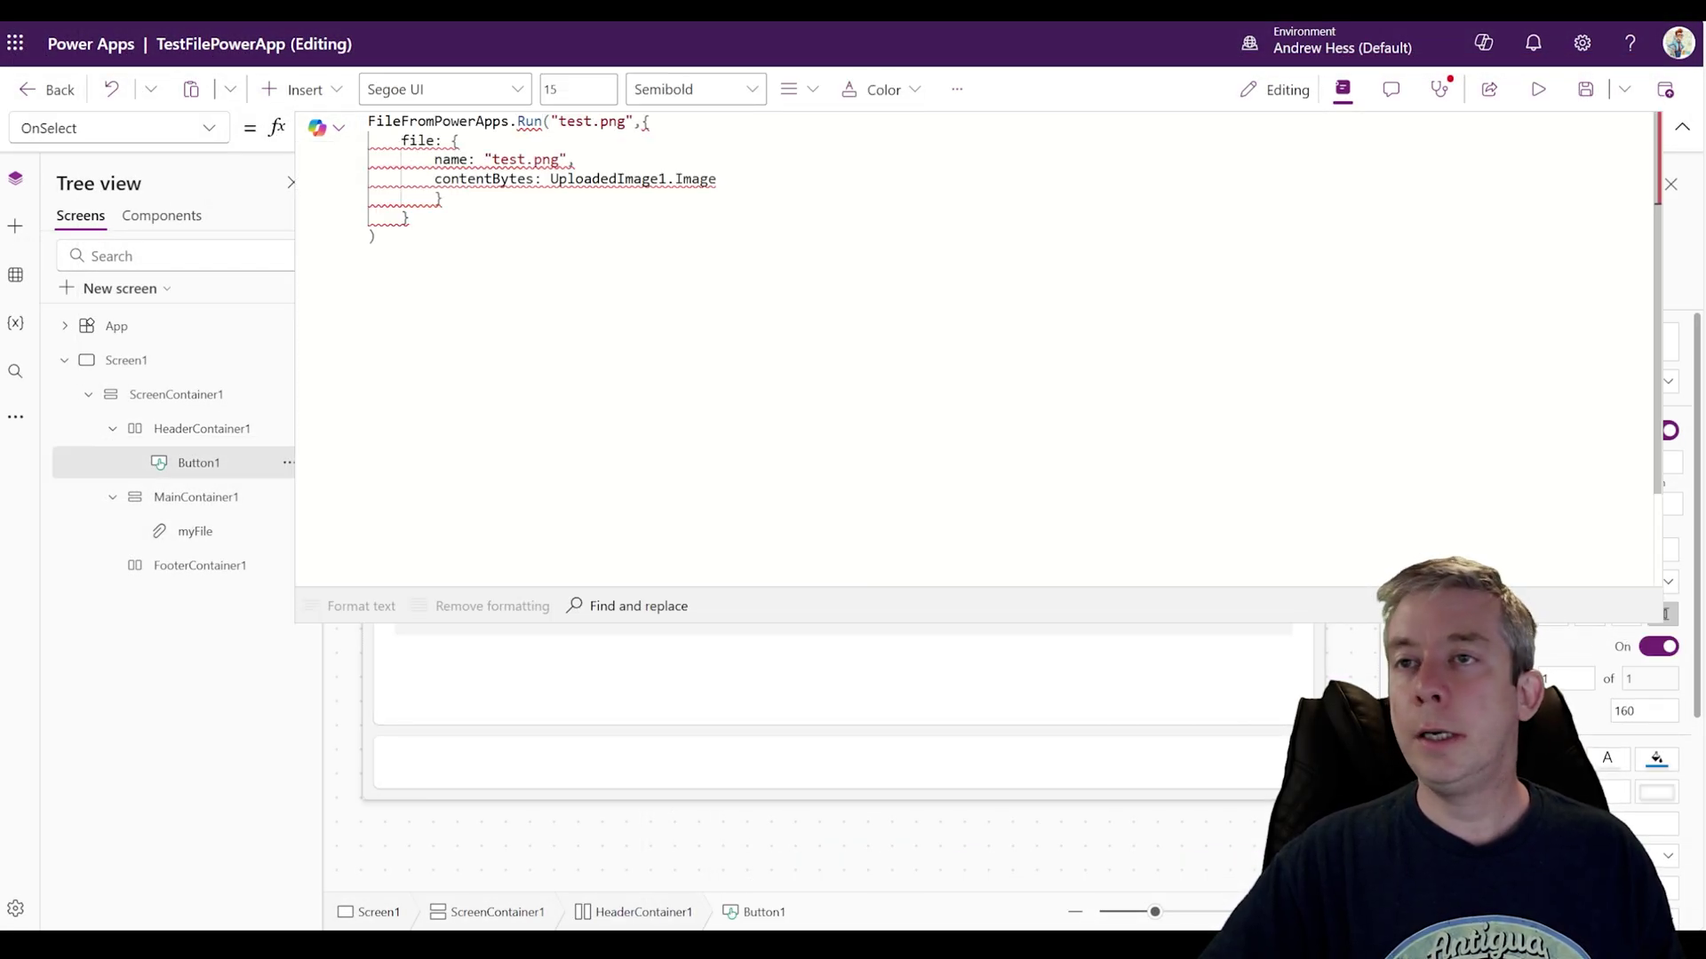
key(ctrl+shift+Left)
key(ctrl+shift+Left)
key(ctrl+shift+Left)
key(ctrl+a)
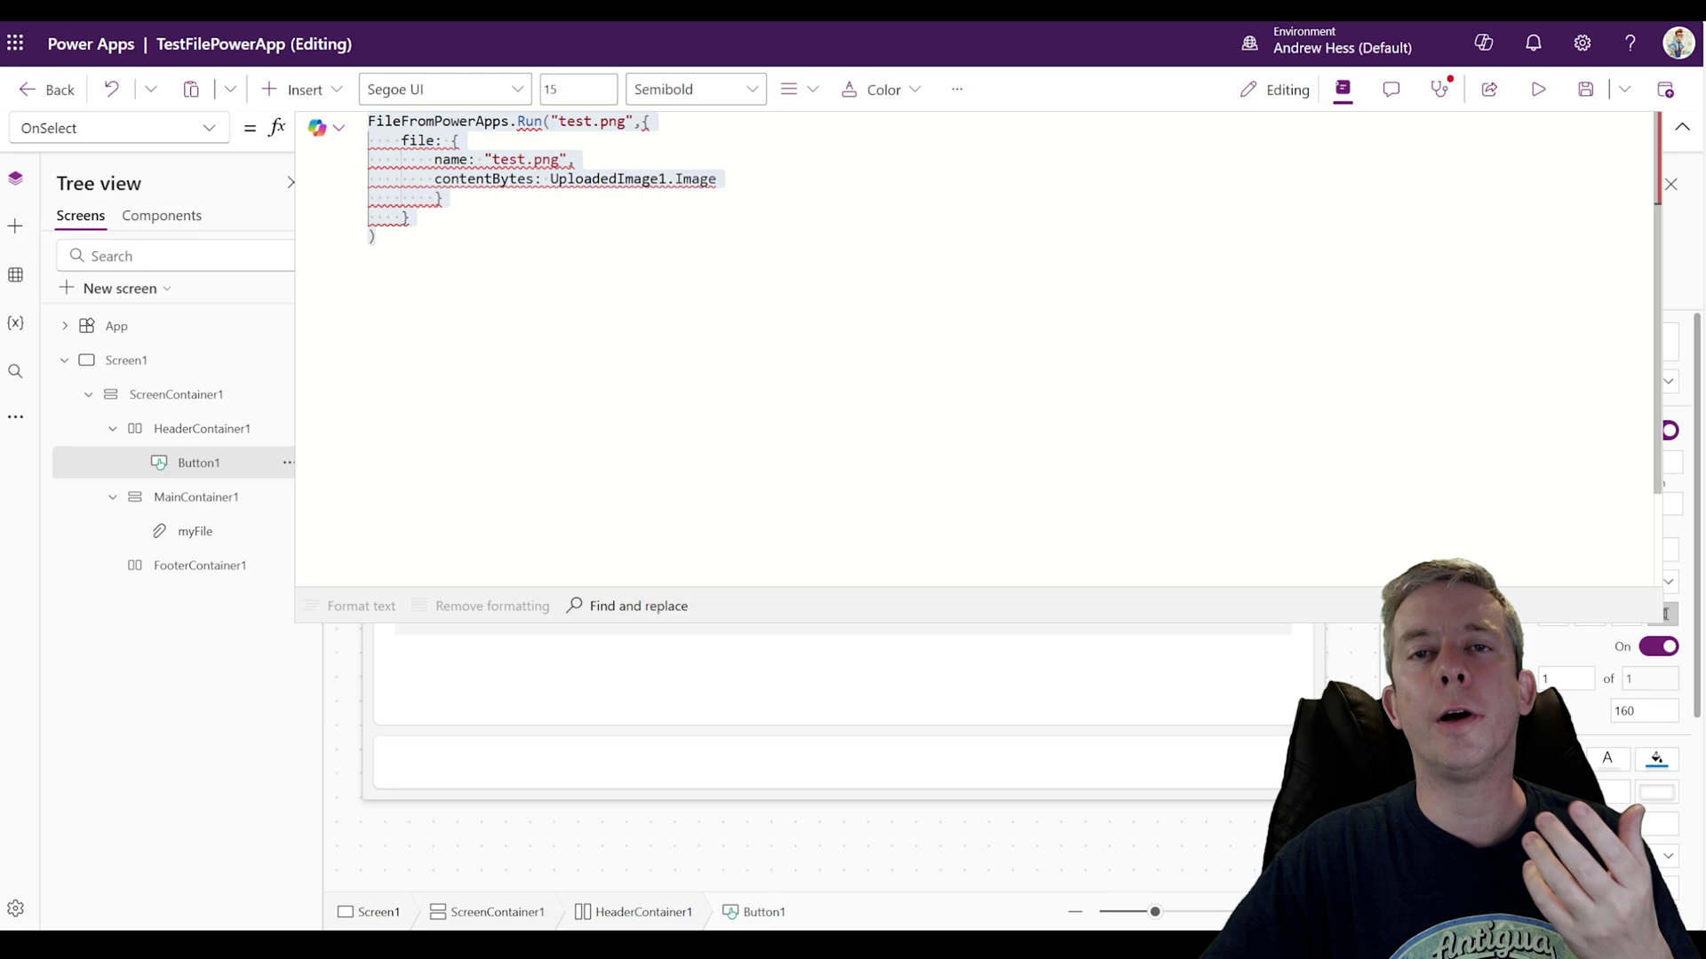
Step: Select the myFile attachments control, preview the app, then close the preview back to the editor
click(1681, 128)
click(740, 508)
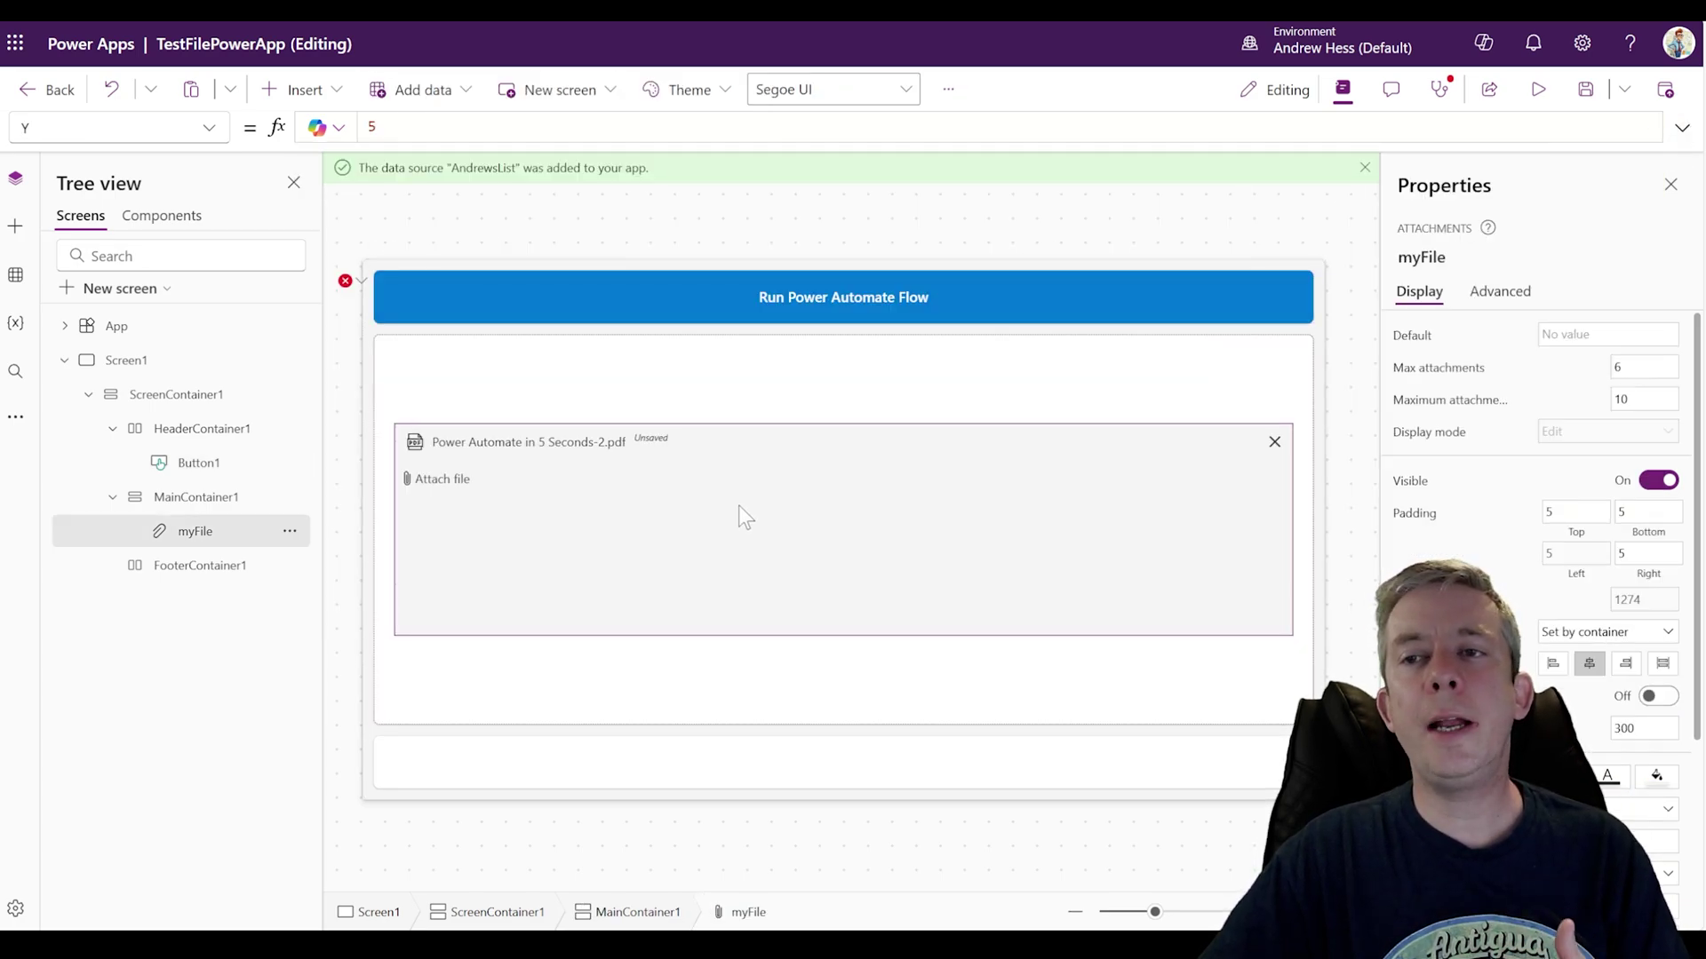
click(1538, 89)
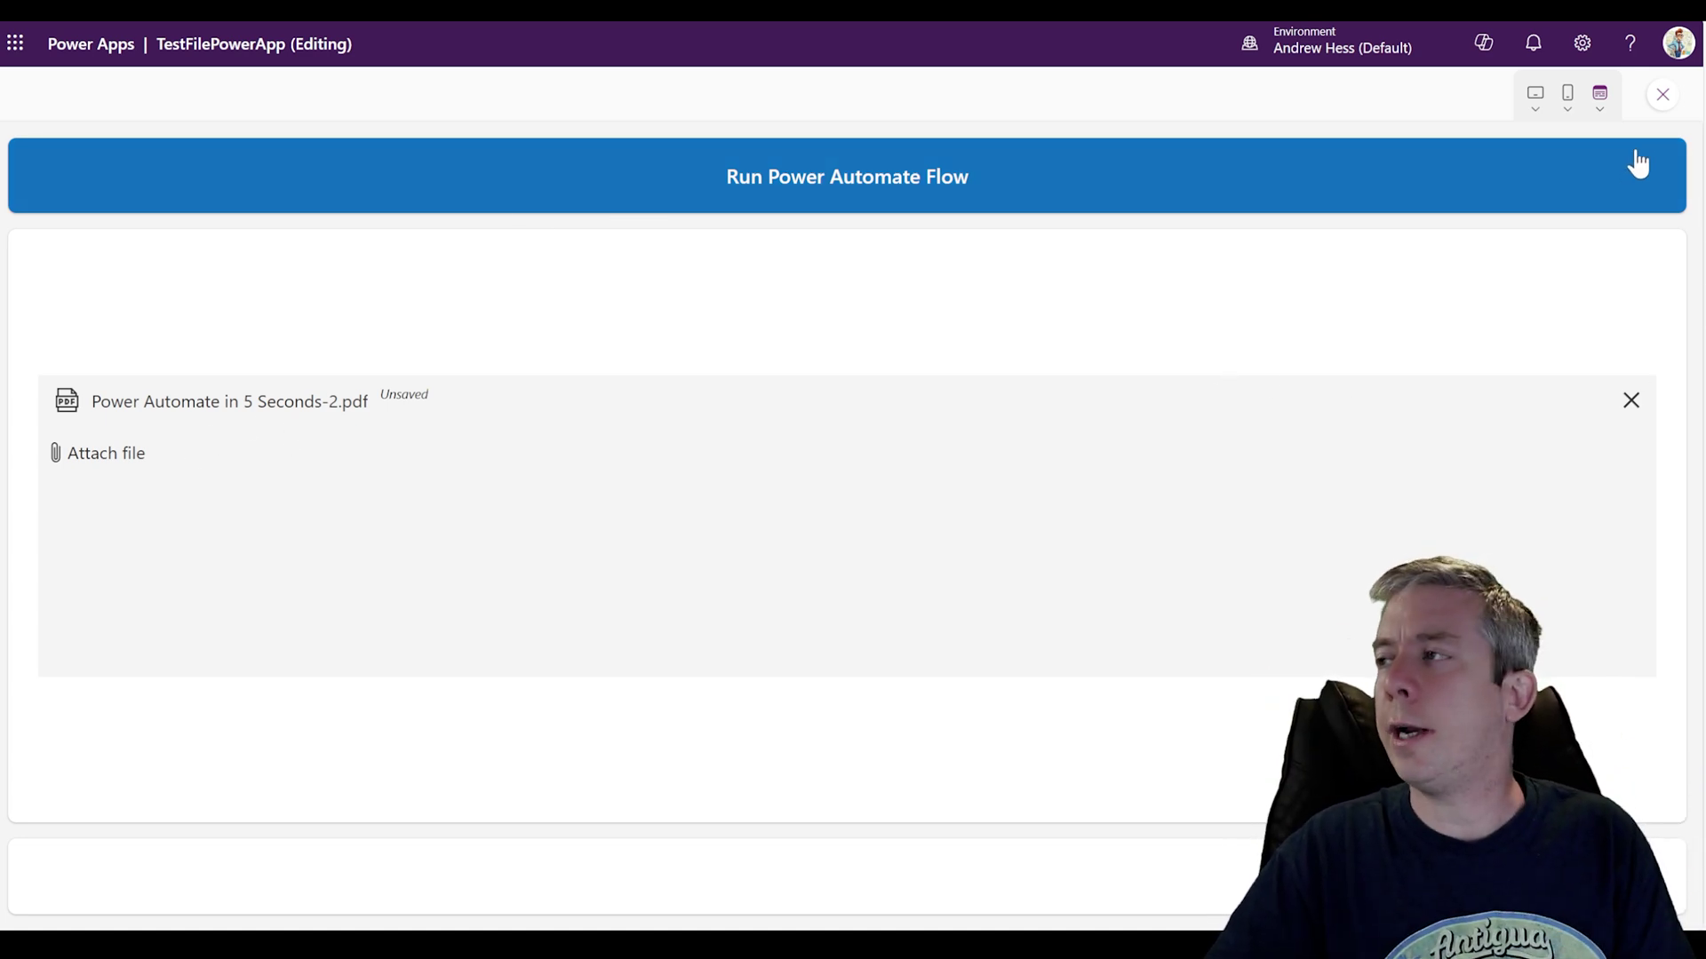
click(1662, 94)
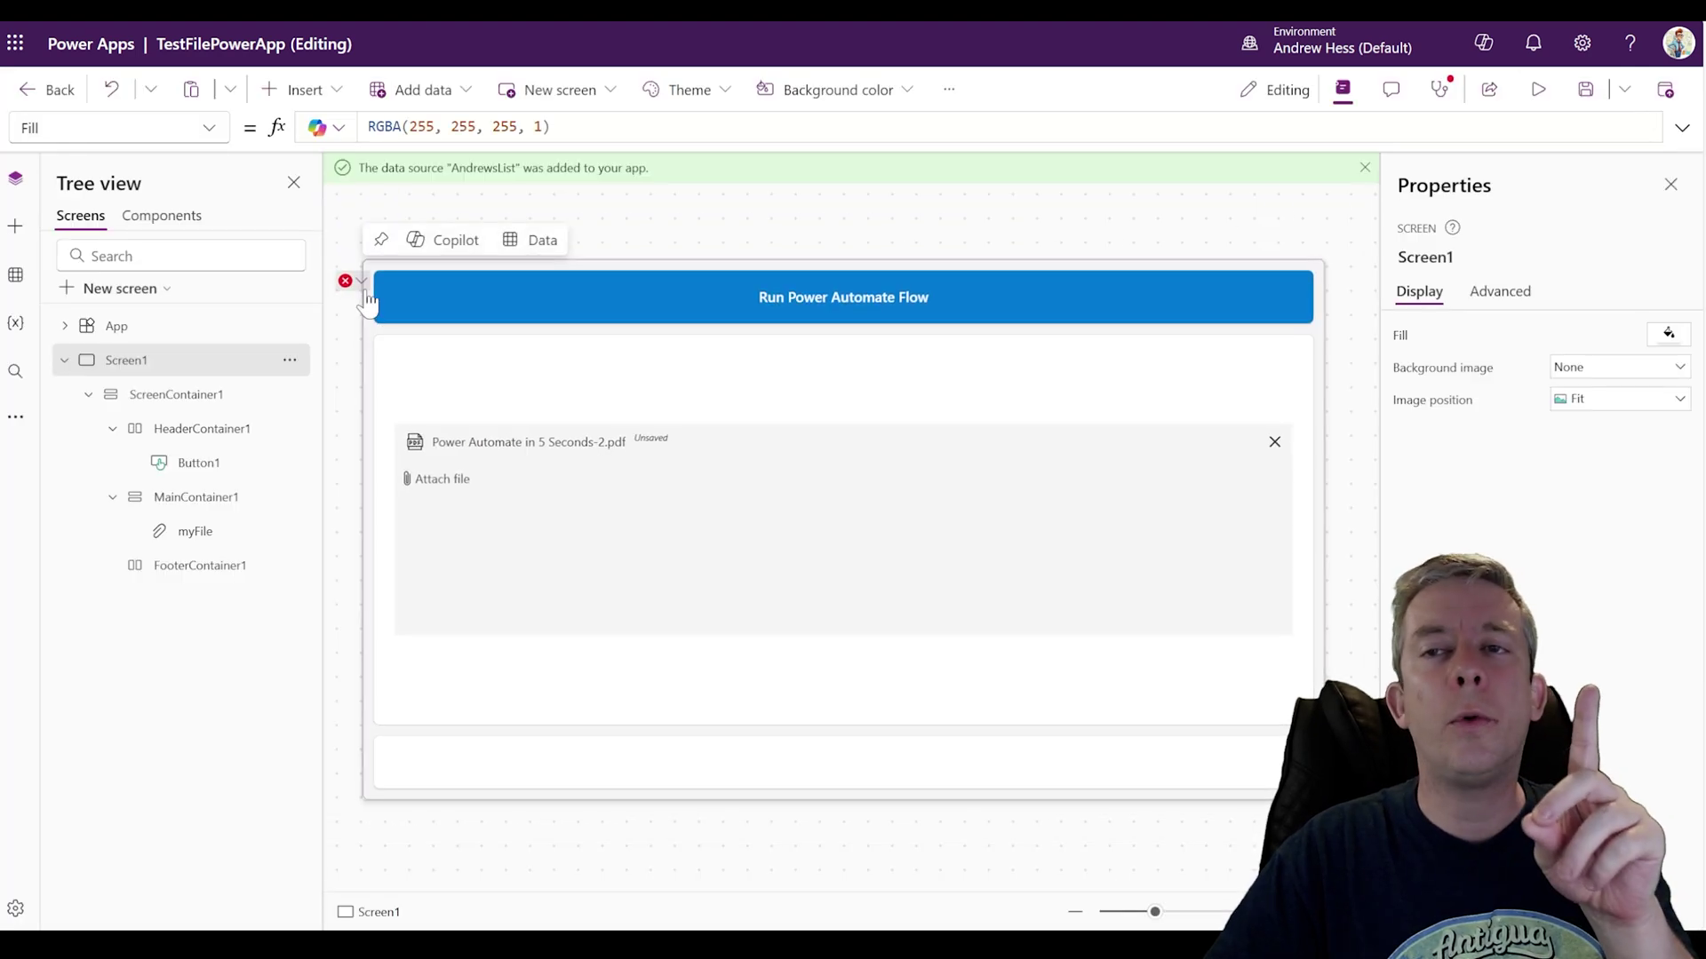
Step: In Button1's OnSelect, replace the "test.png" name with First(myFile.Attachments).Name
click(398, 297)
click(1682, 127)
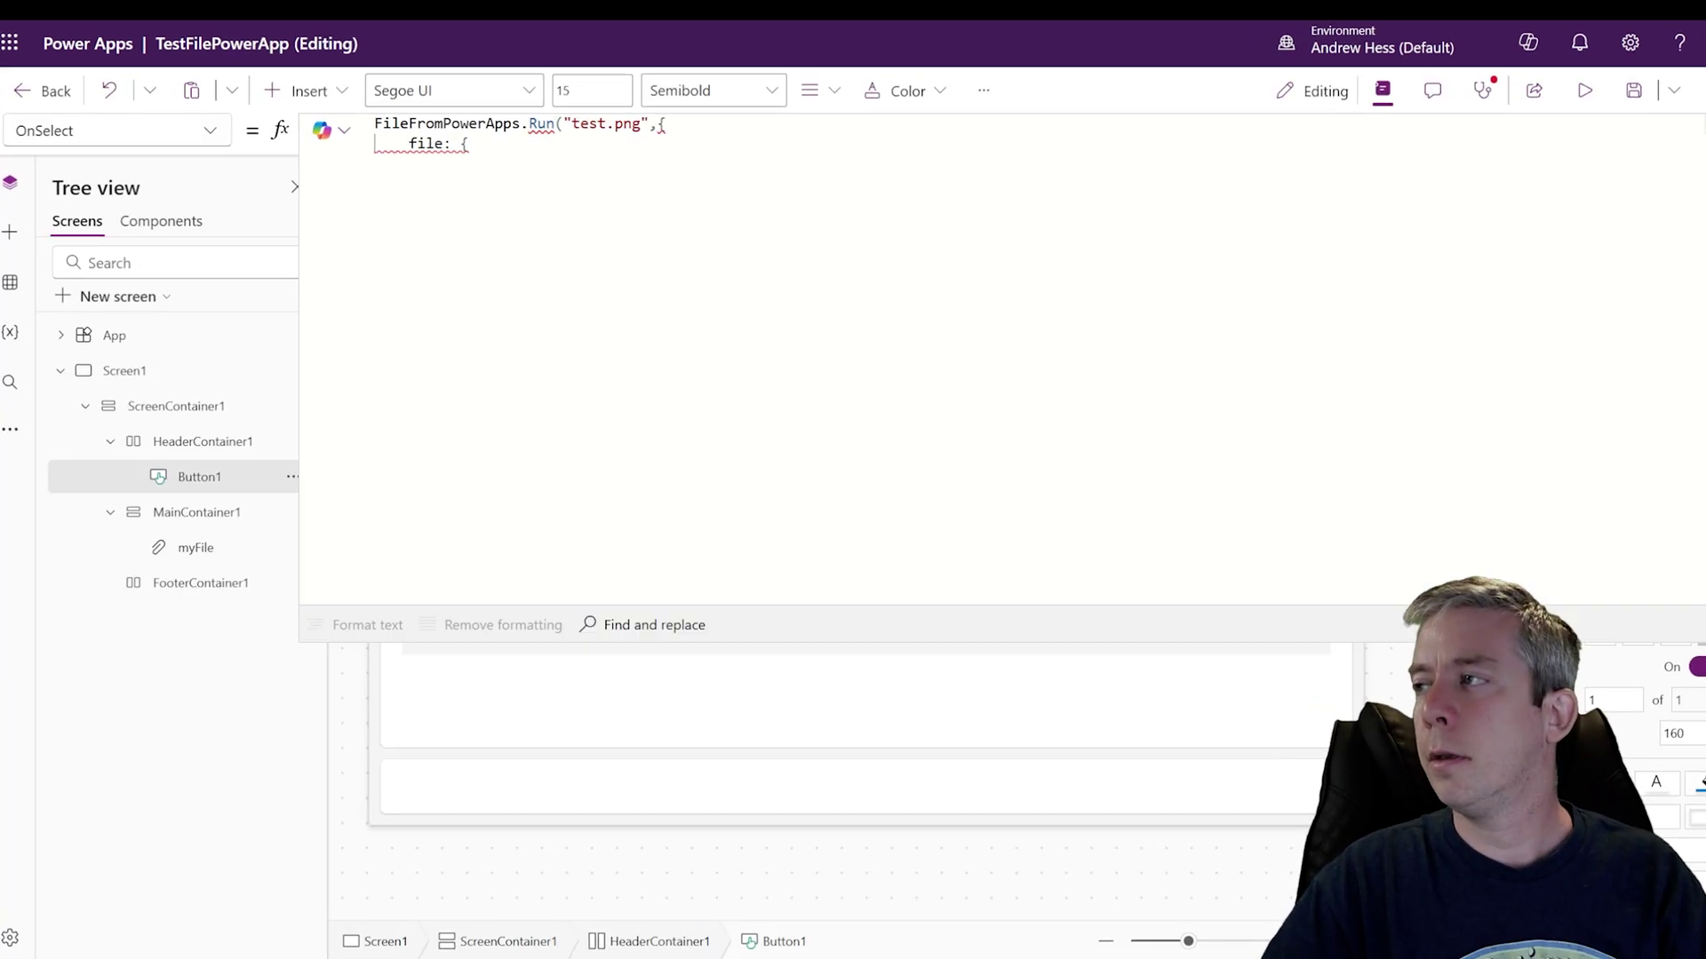
click(541, 159)
drag(778, 229, 684, 228)
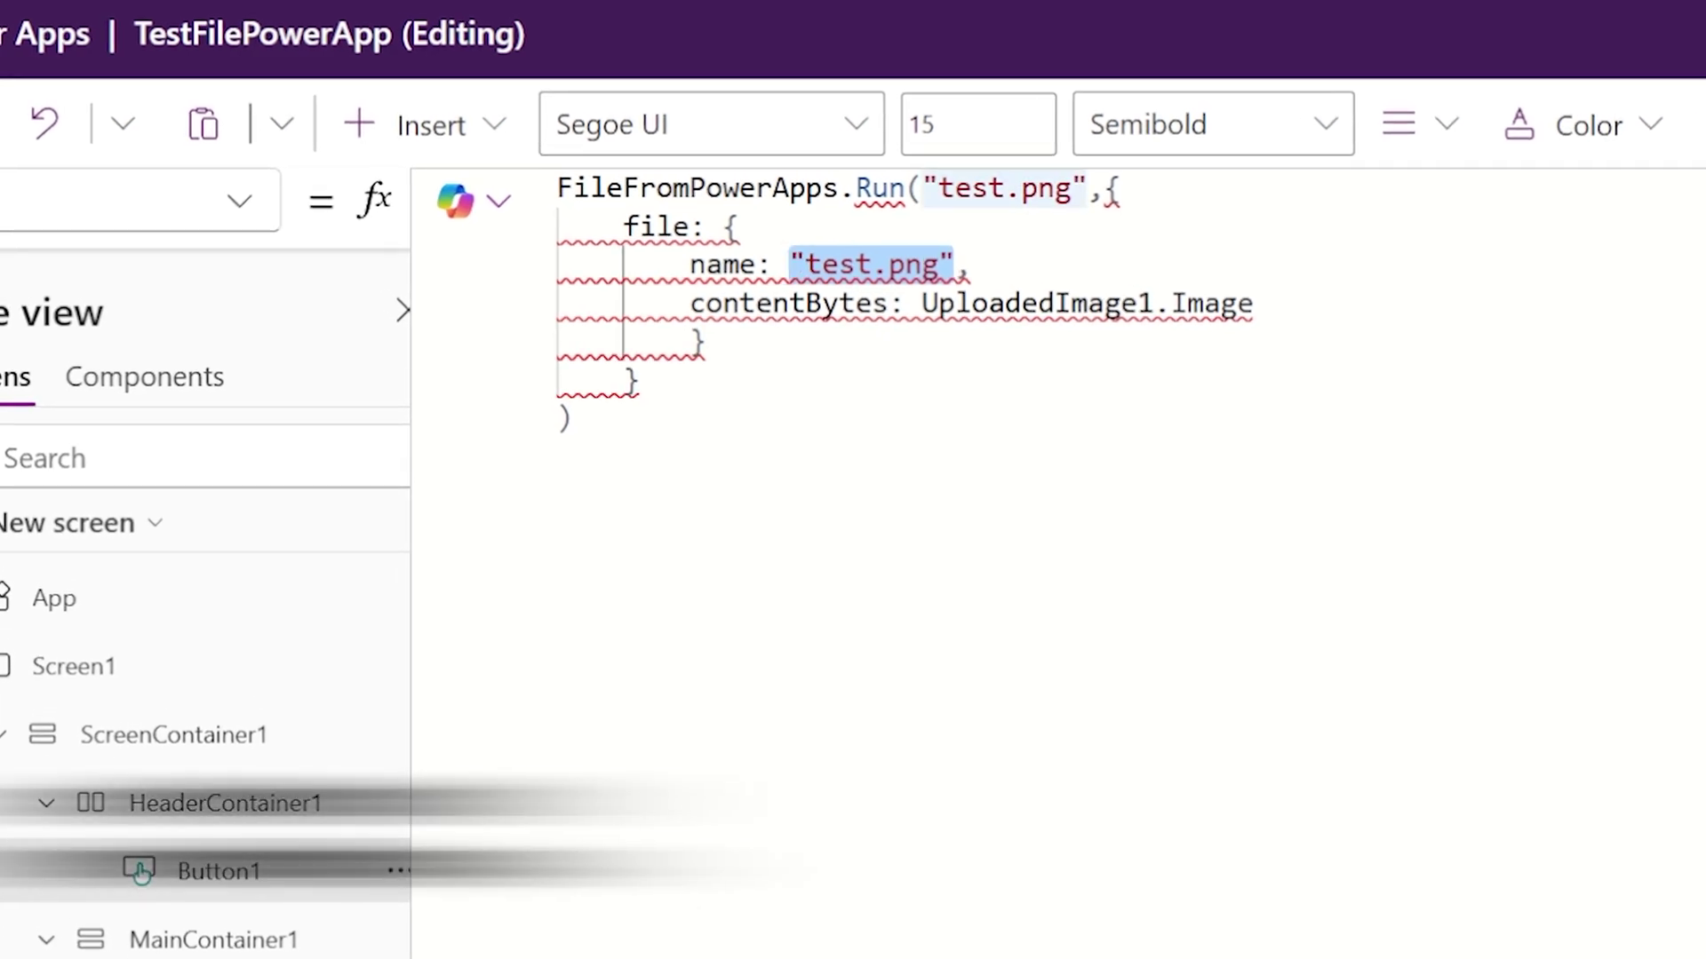
text(First()
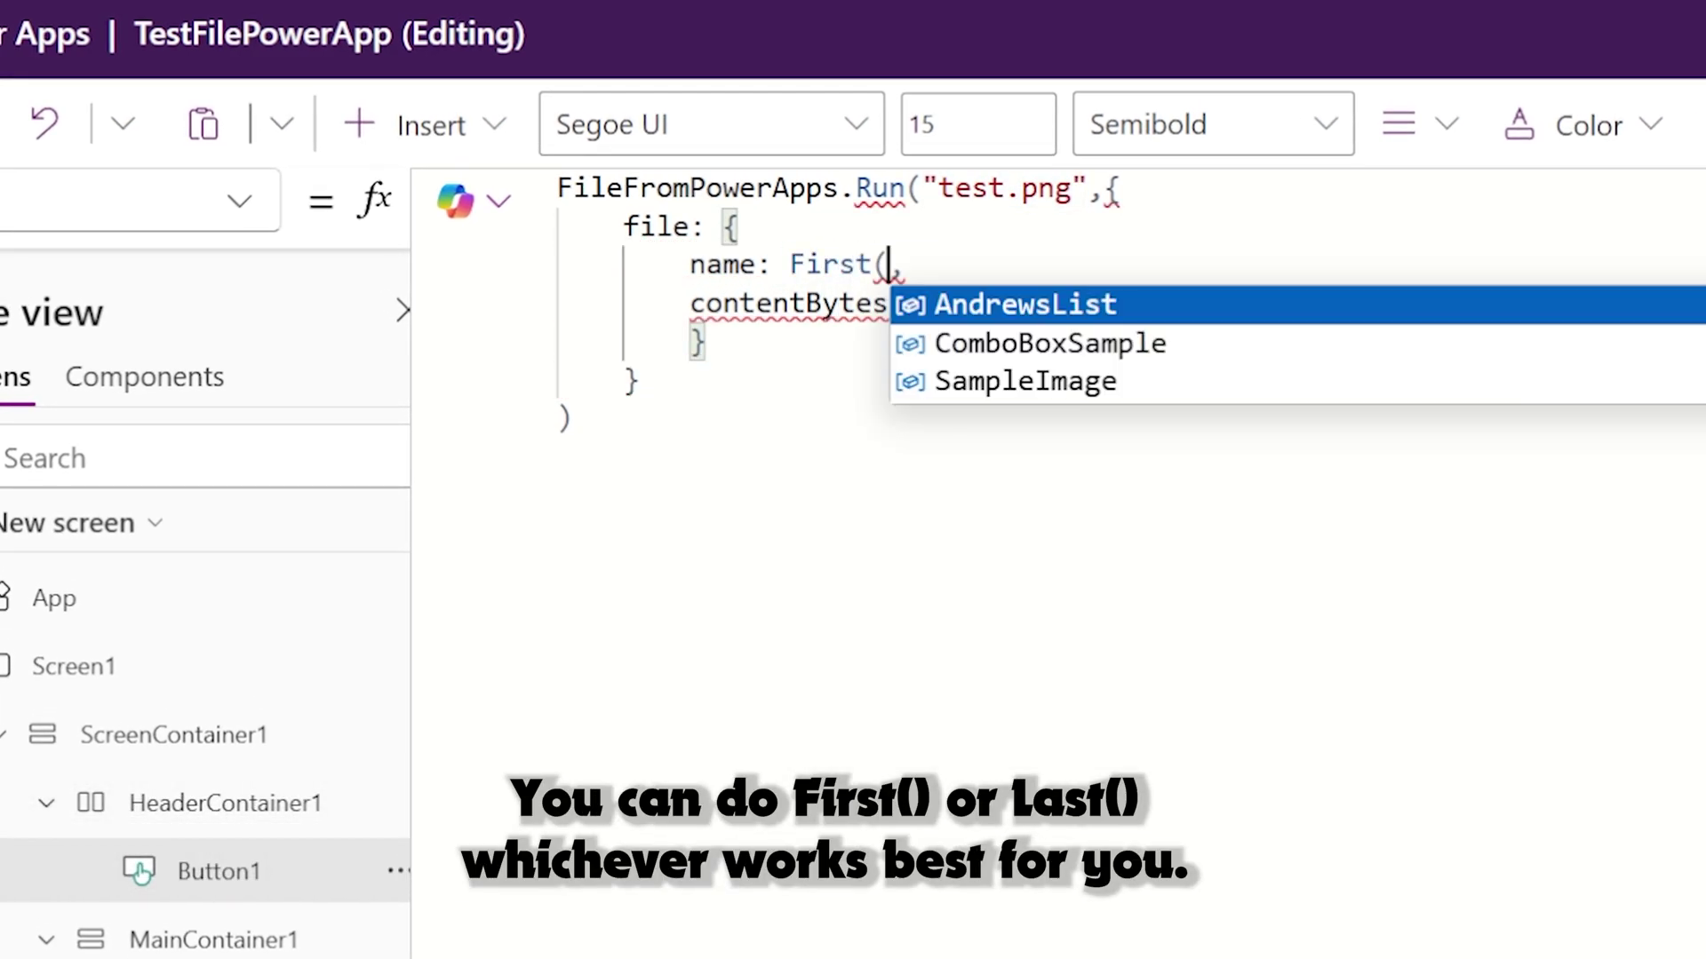
text(myFile)
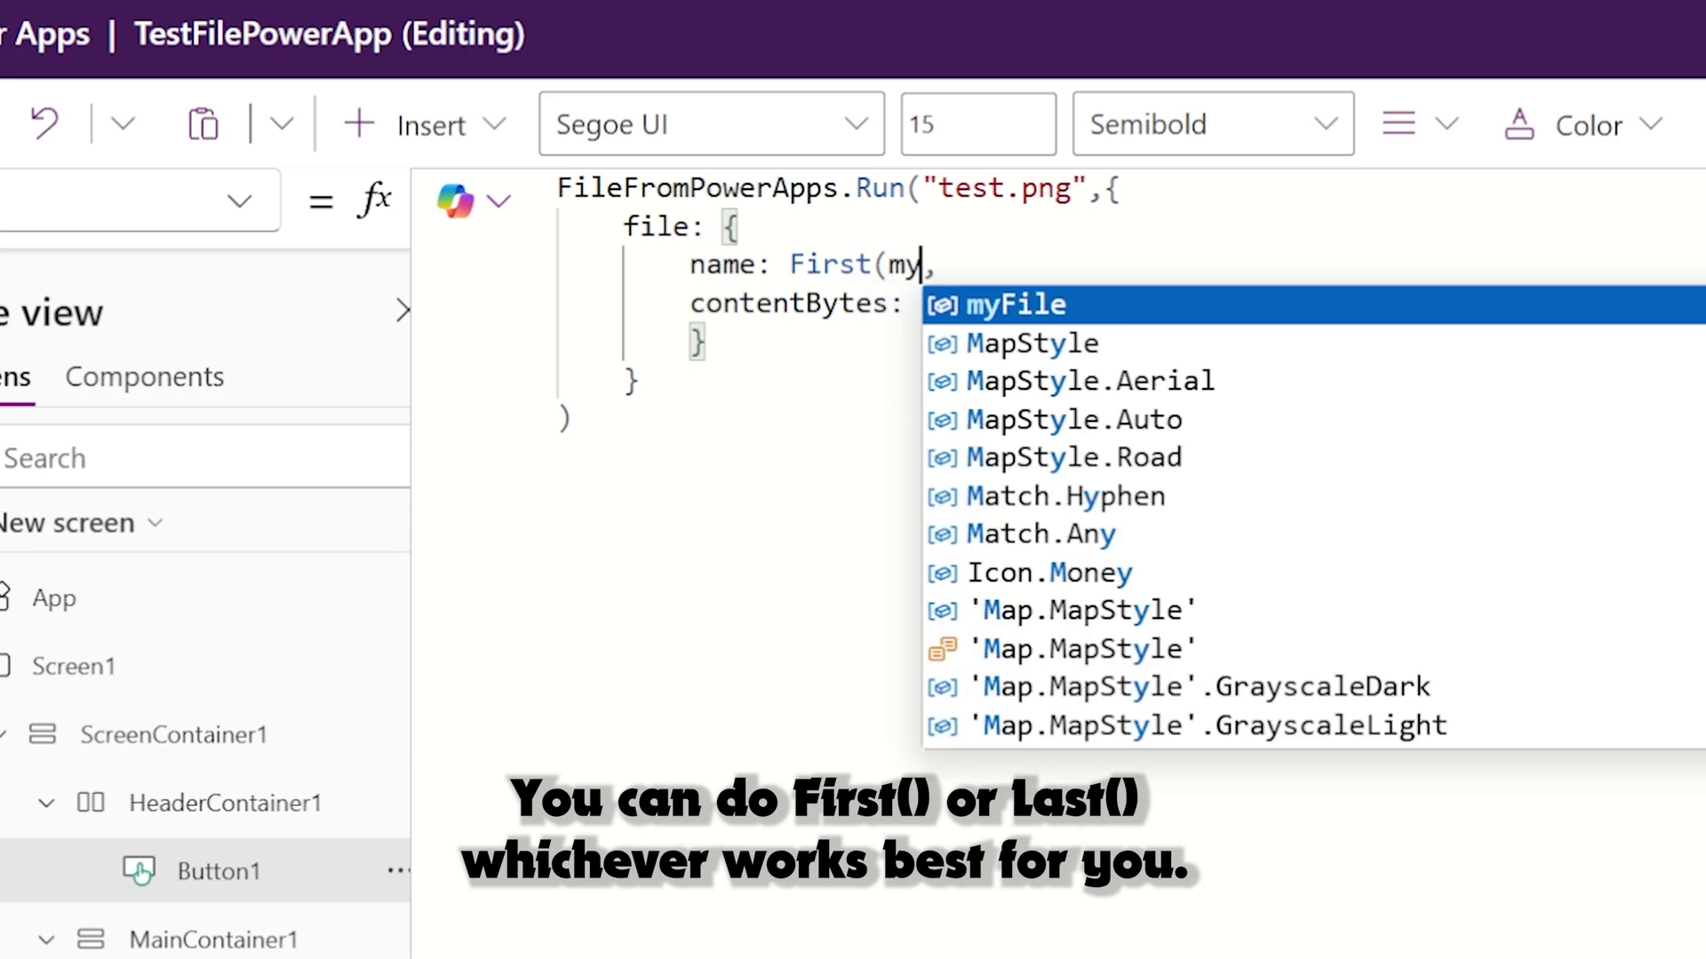
text(.)
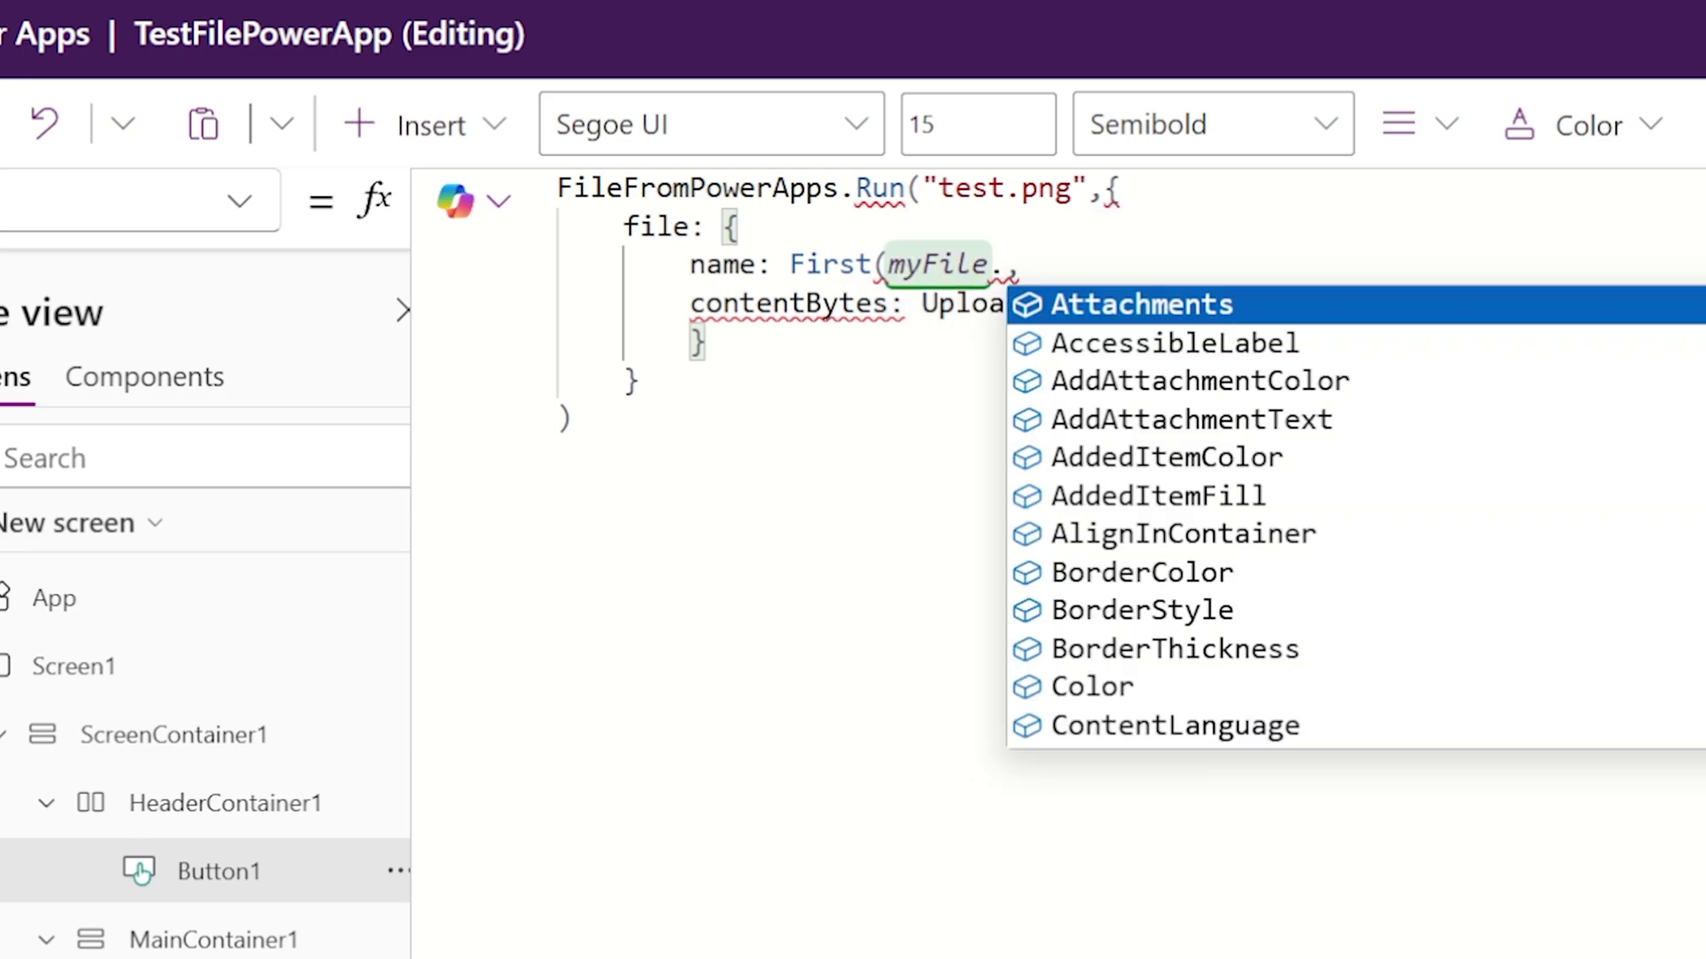
key(Tab)
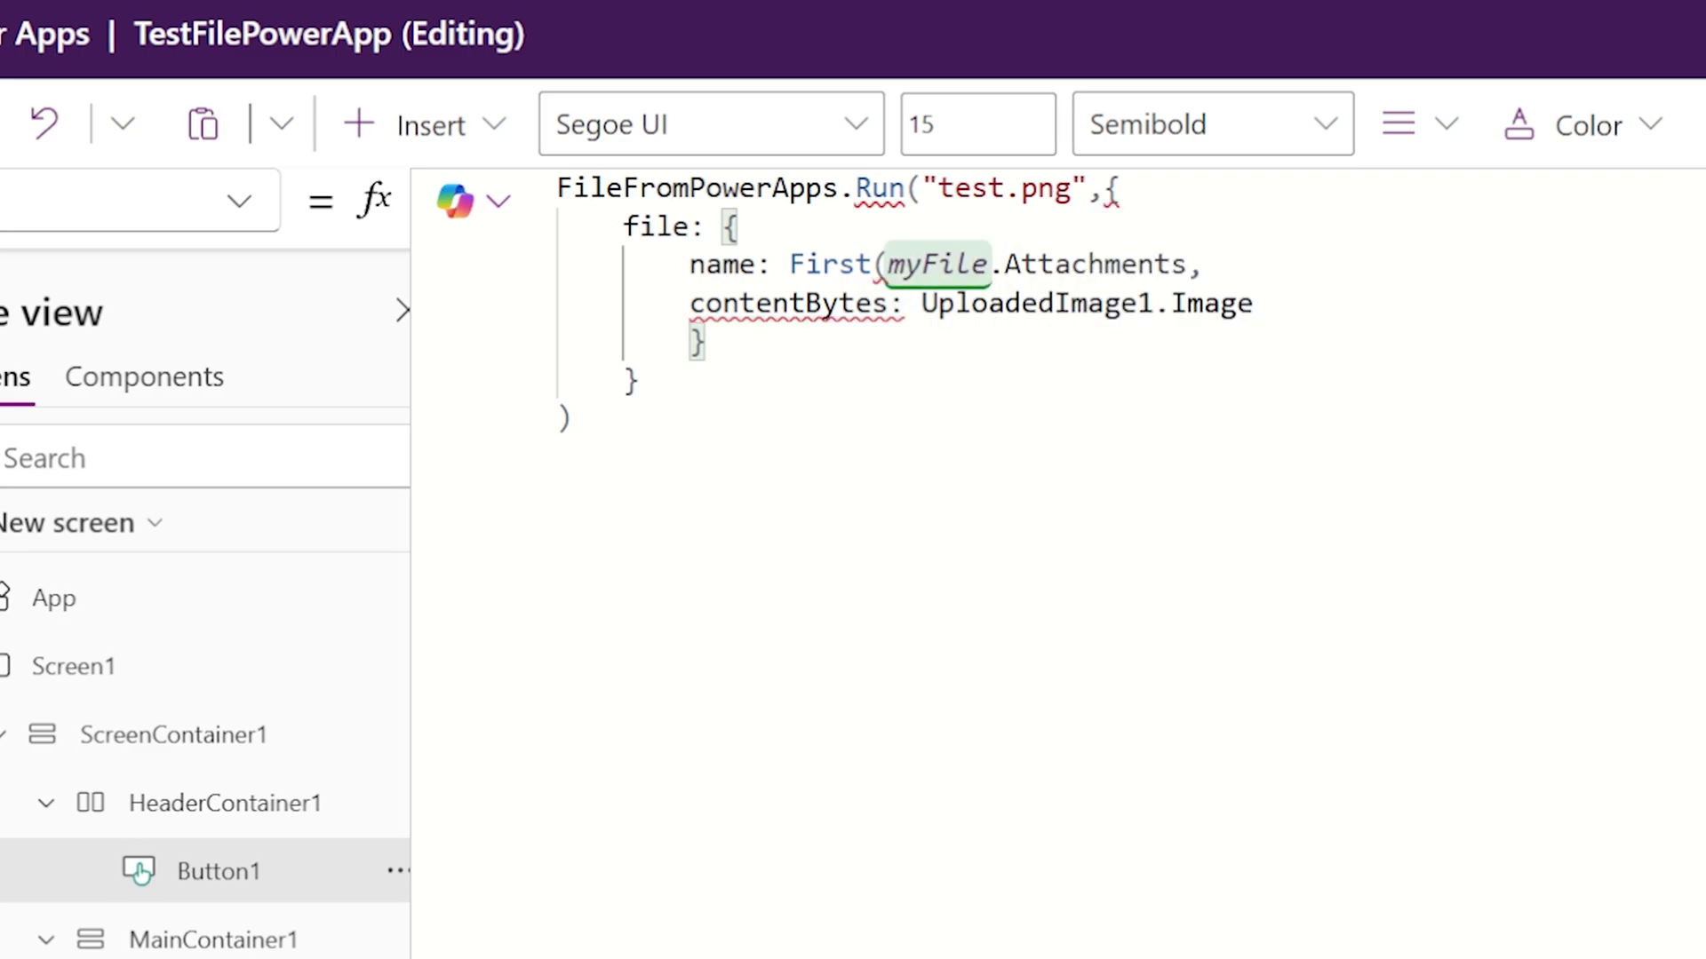
text().Name)
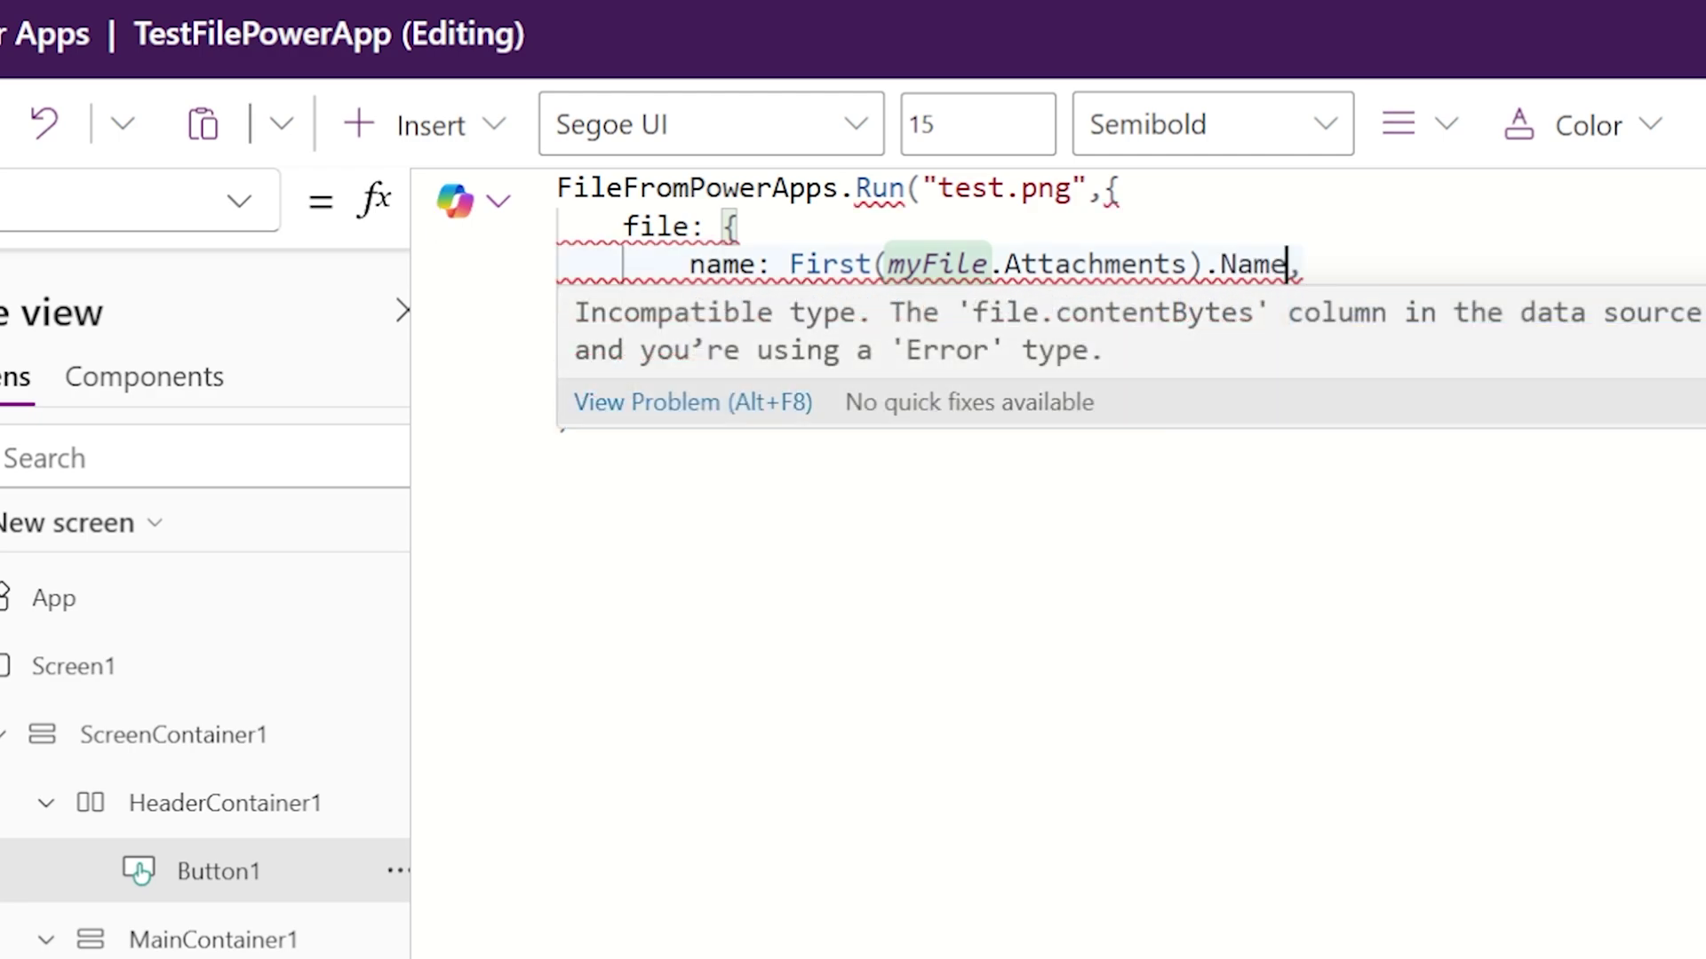
Step: Use the expression in the Run call and set contentBytes to First(myFile.Attachments).Value
drag(789, 264, 1287, 263)
key(ctrl+c)
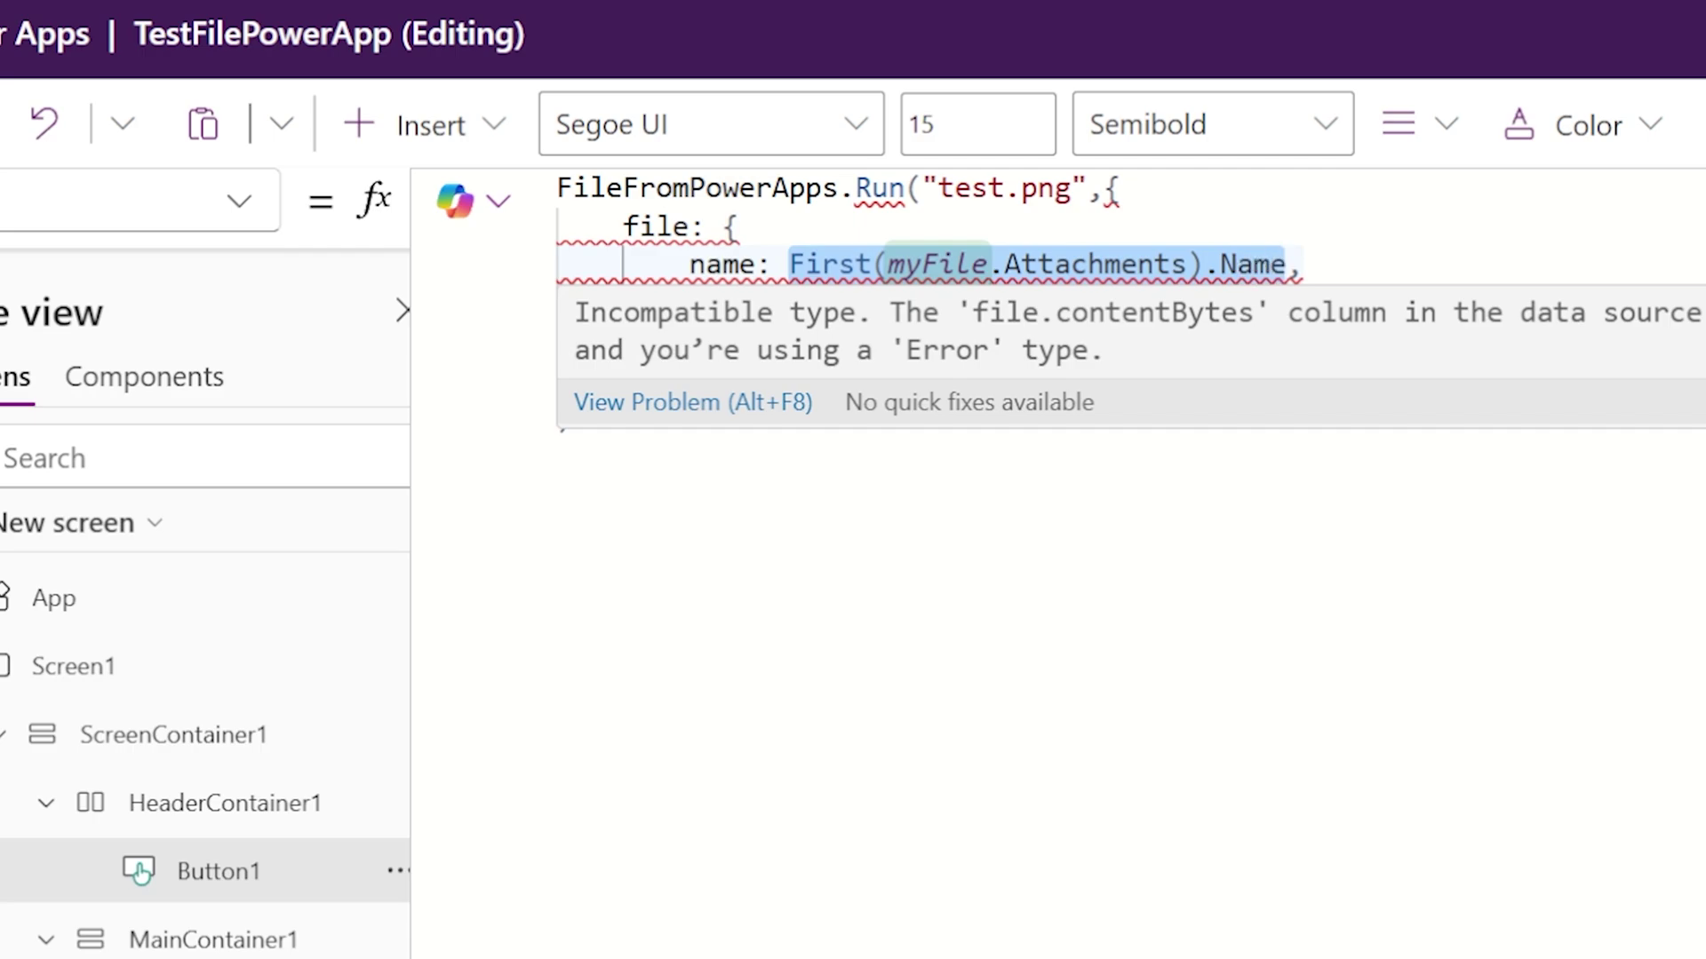
click(955, 188)
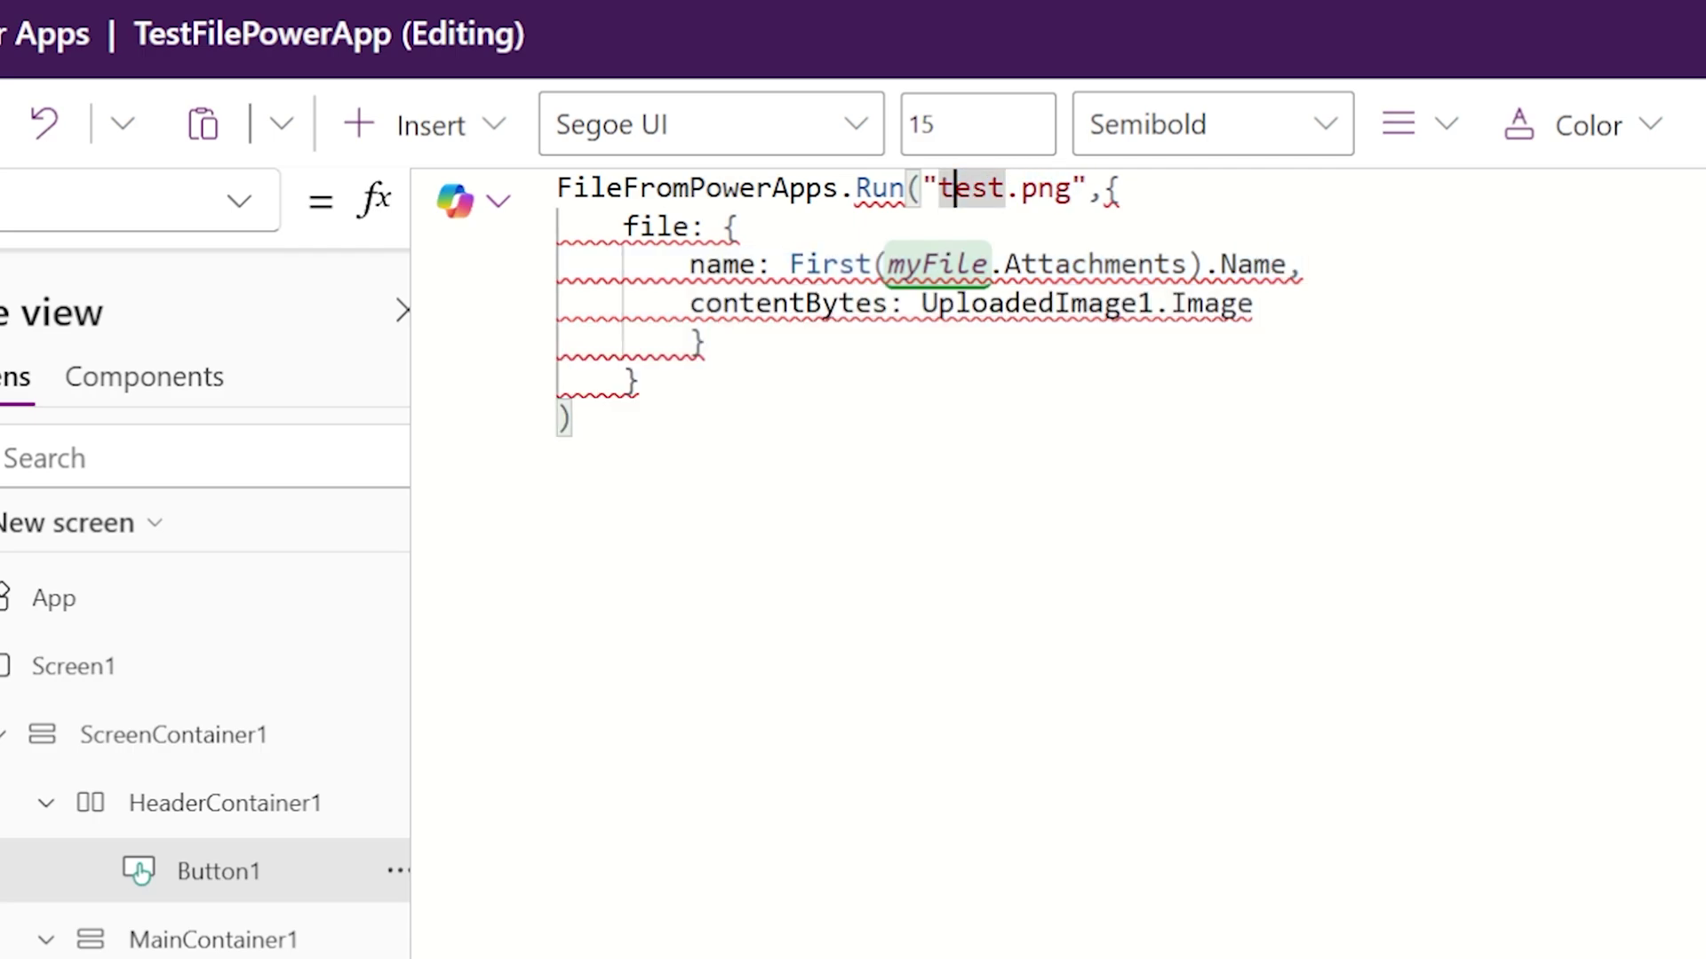
key(shift+alt+Right)
key(shift+alt+Right)
key(ctrl+v)
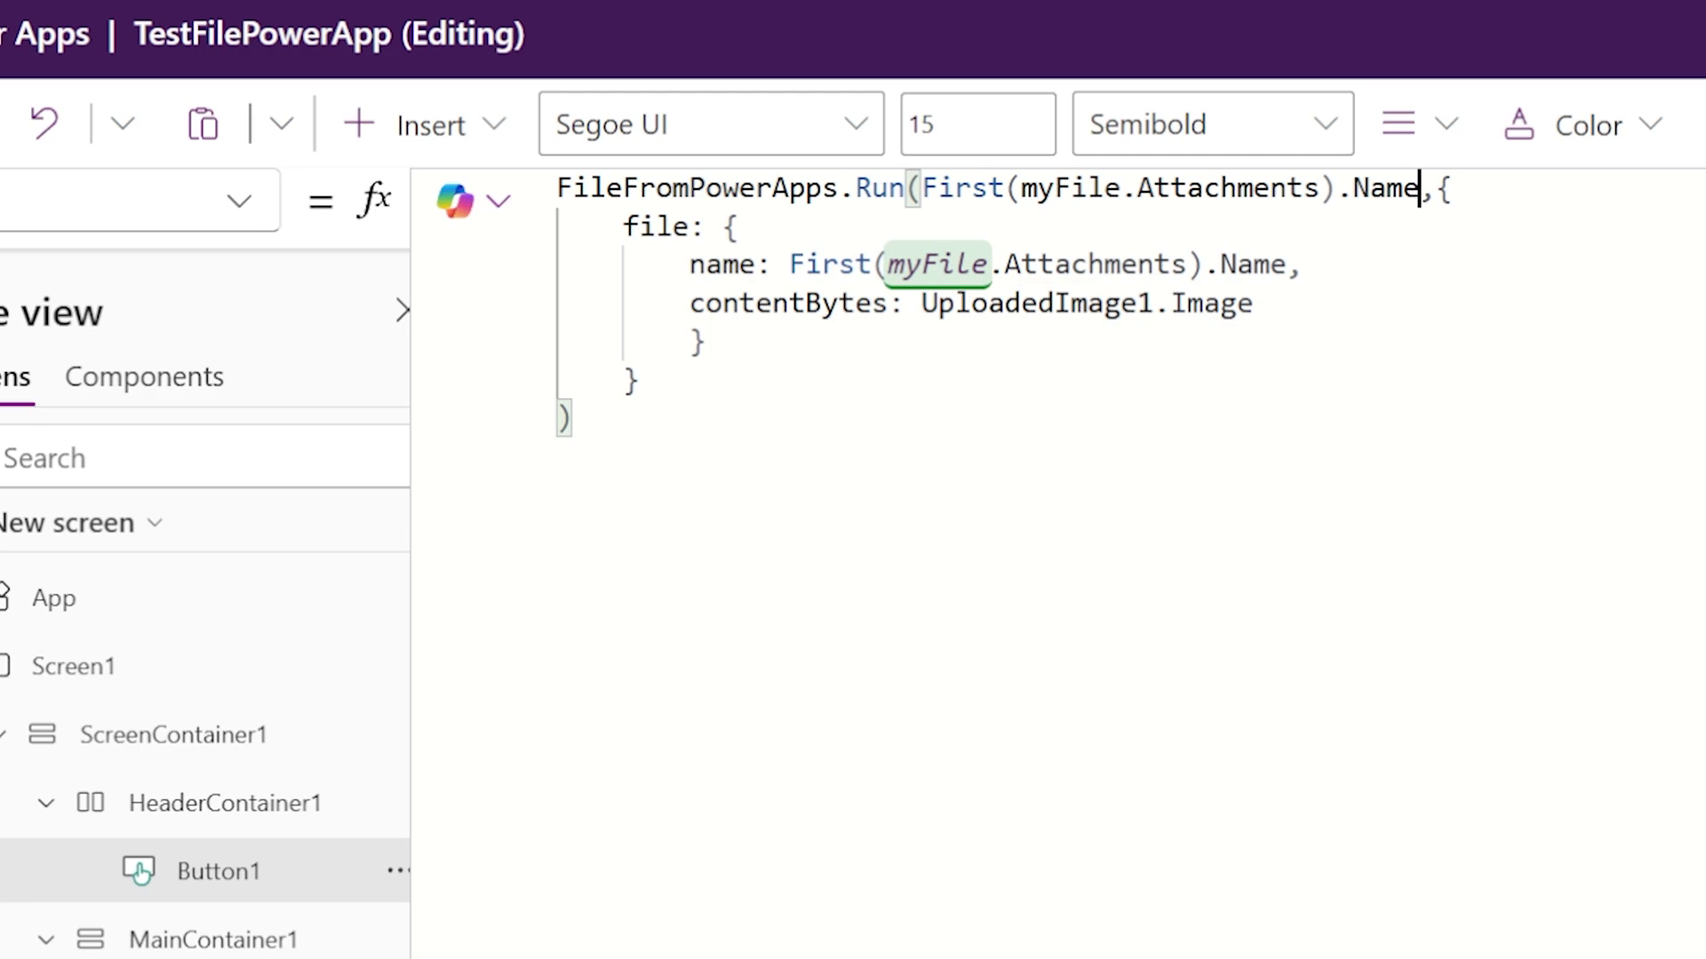
drag(1253, 303, 921, 303)
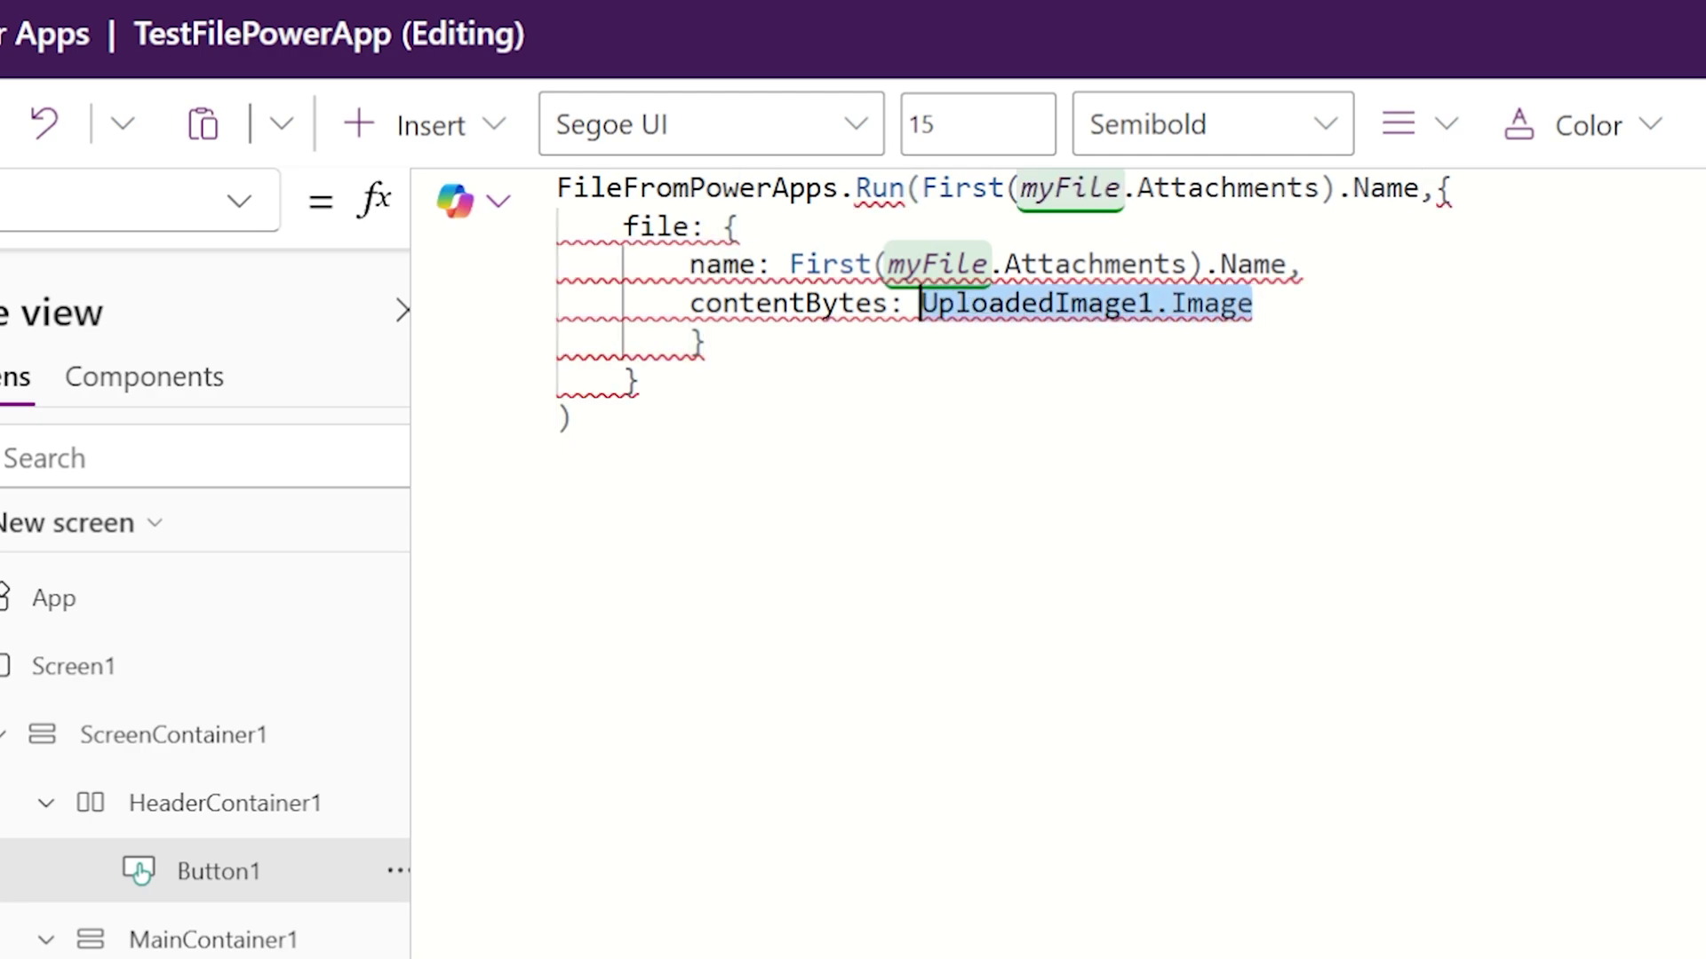
key(ctrl+v)
key(ctrl+shift+Left)
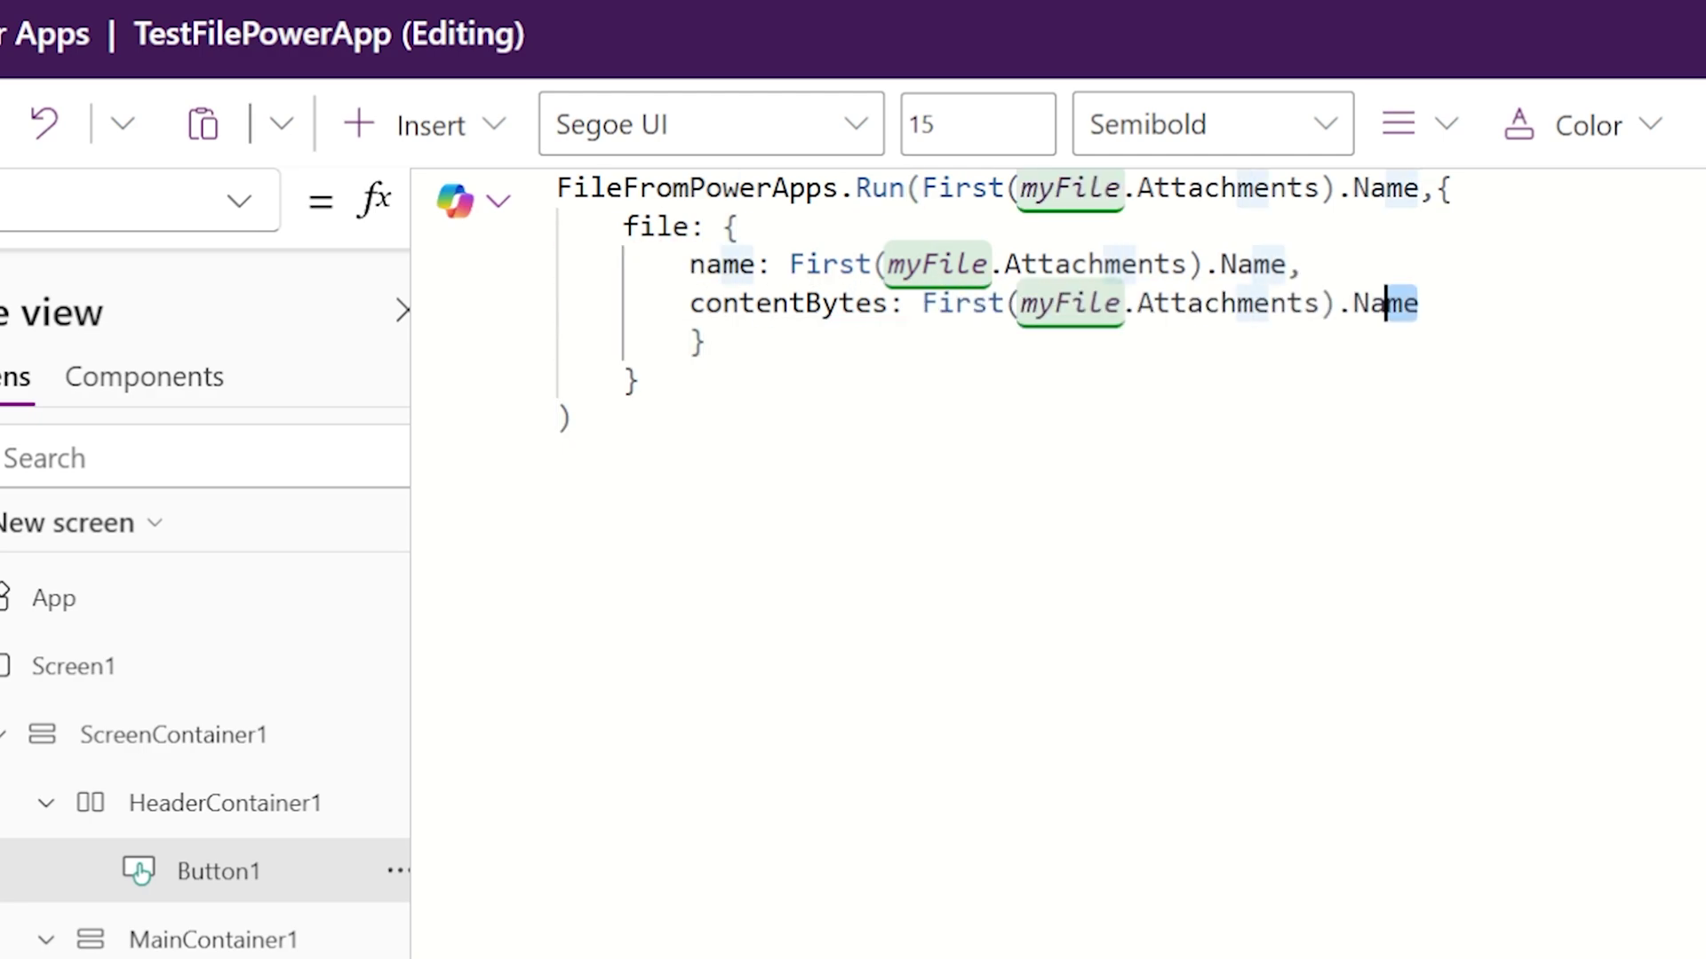
text(Value)
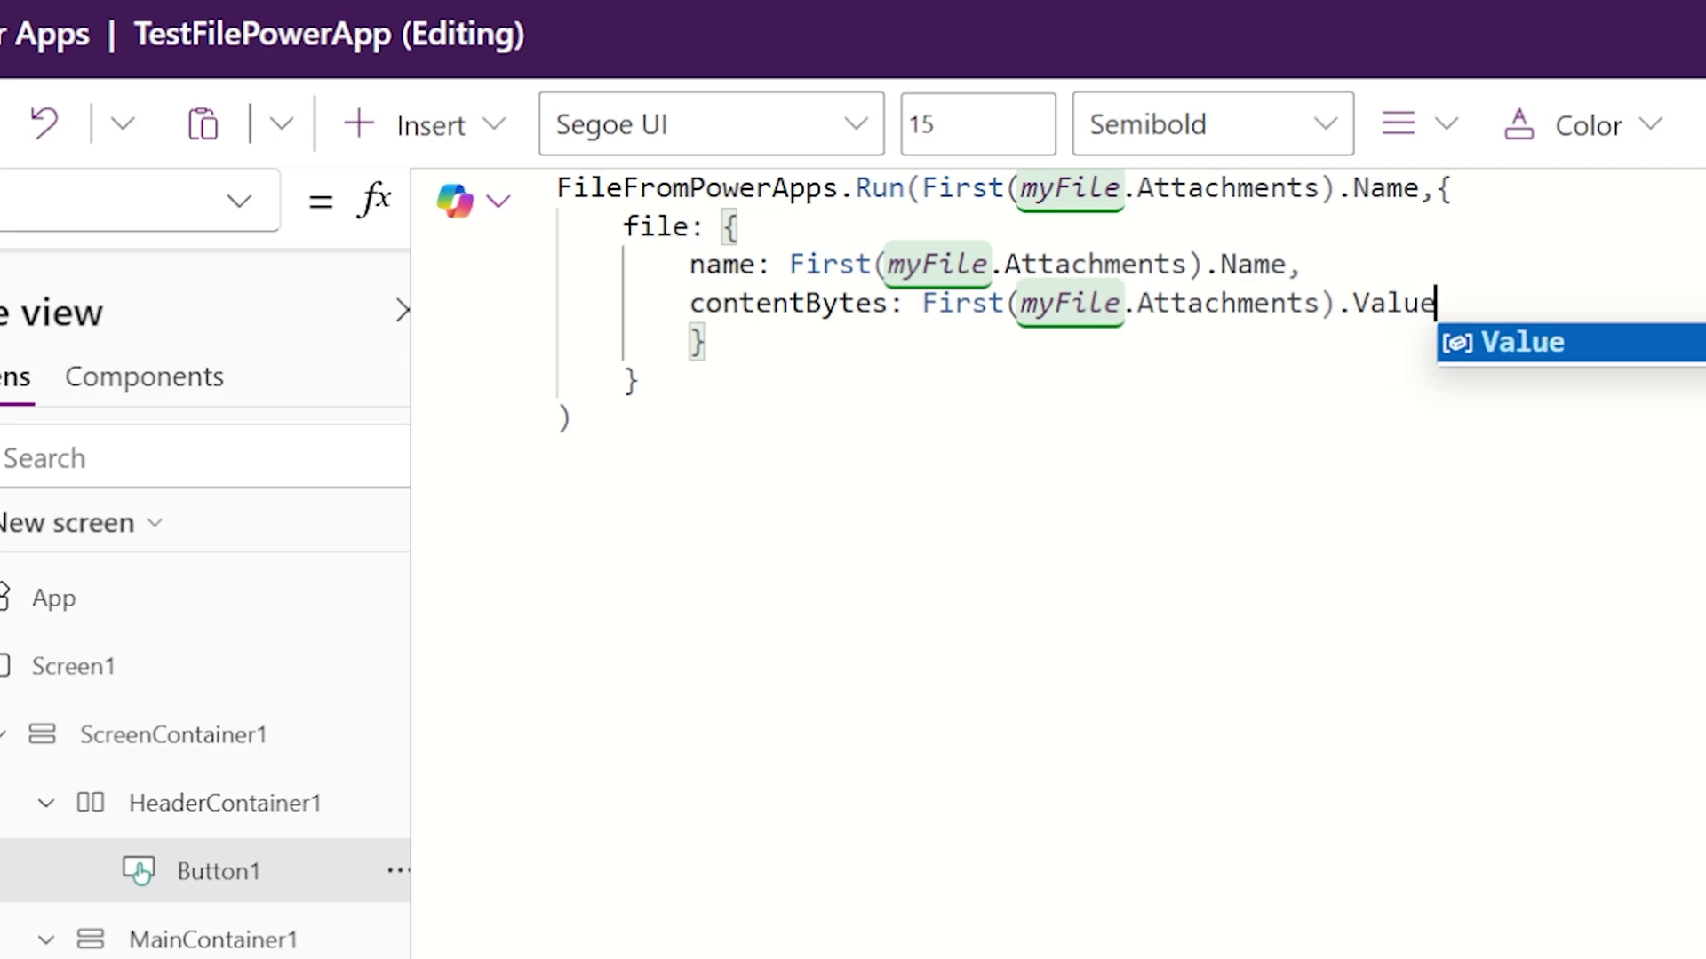
click(640, 380)
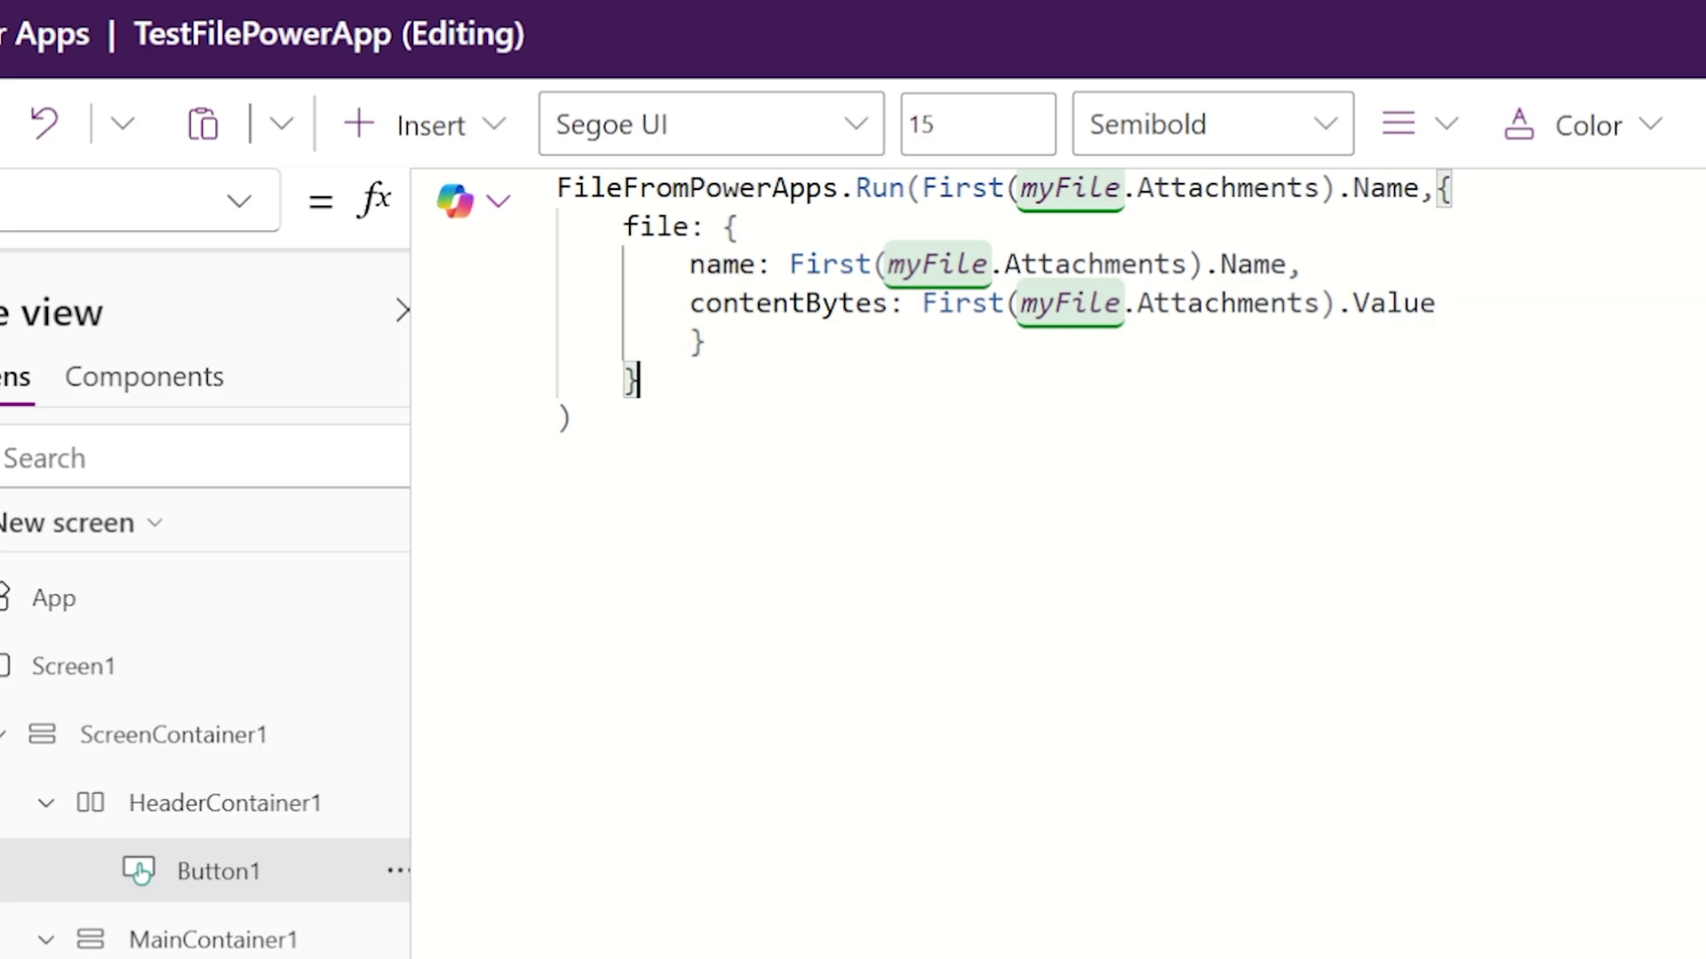
Step: Reformat the OnSelect formula, keeping the first argument on the Run line
key(ctrl+shift+f)
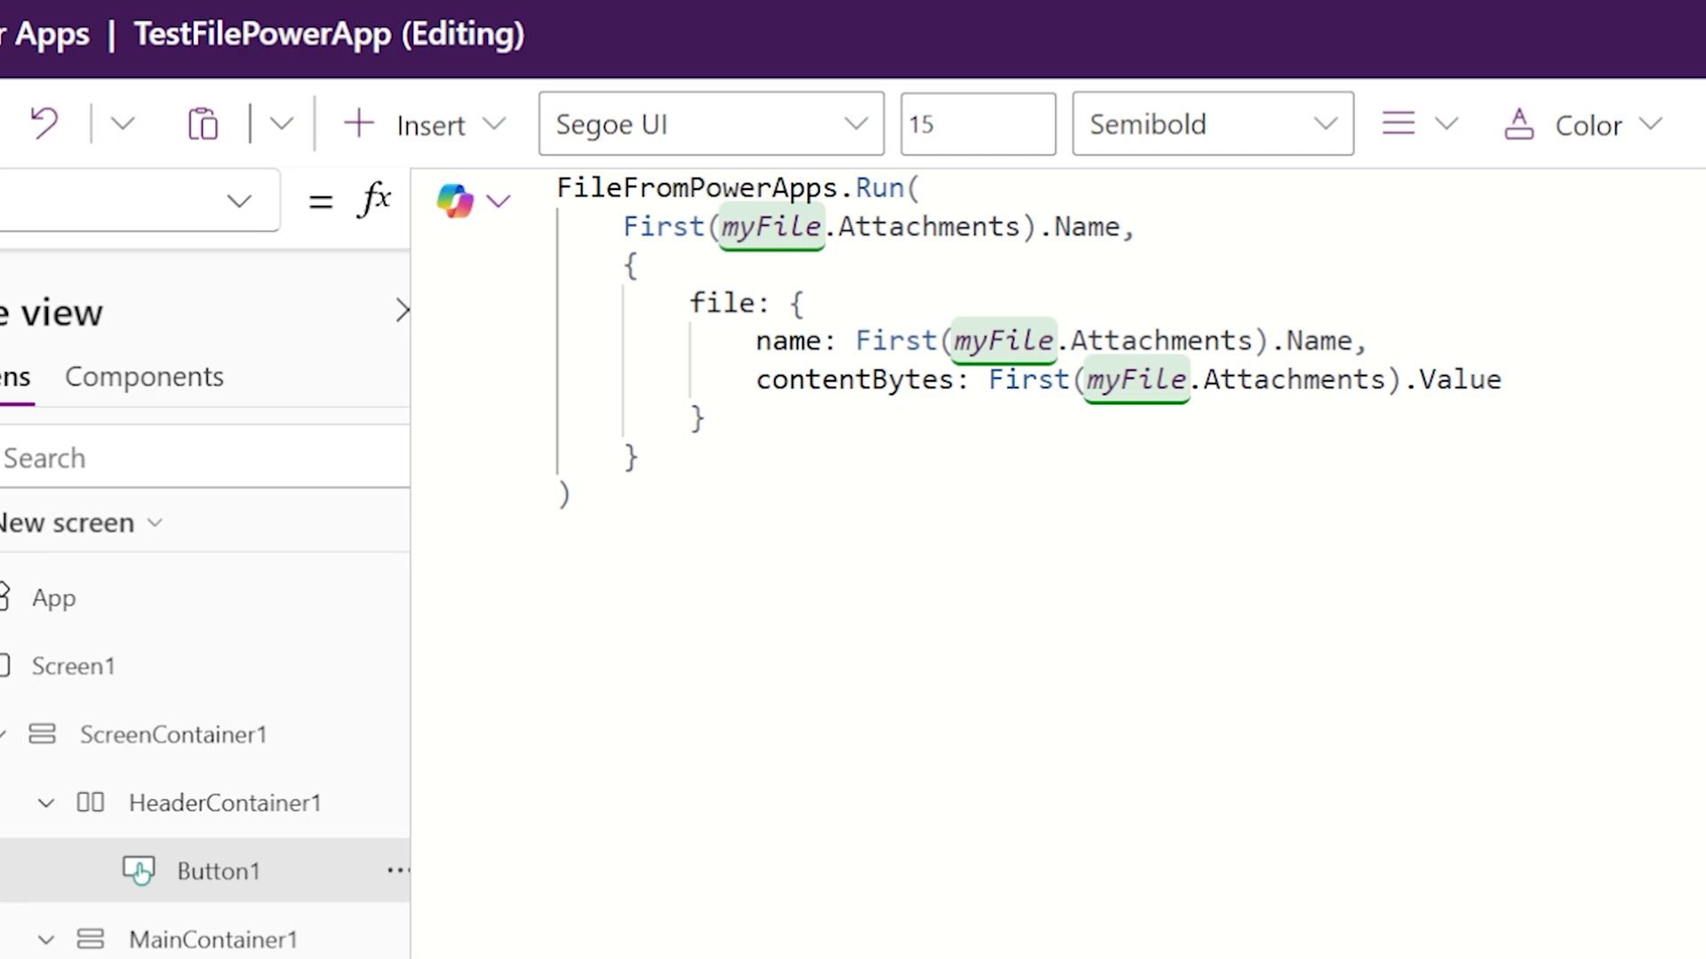
click(623, 226)
key(BackSpace)
key(BackSpace)
key(BackSpace)
key(BackSpace)
key(BackSpace)
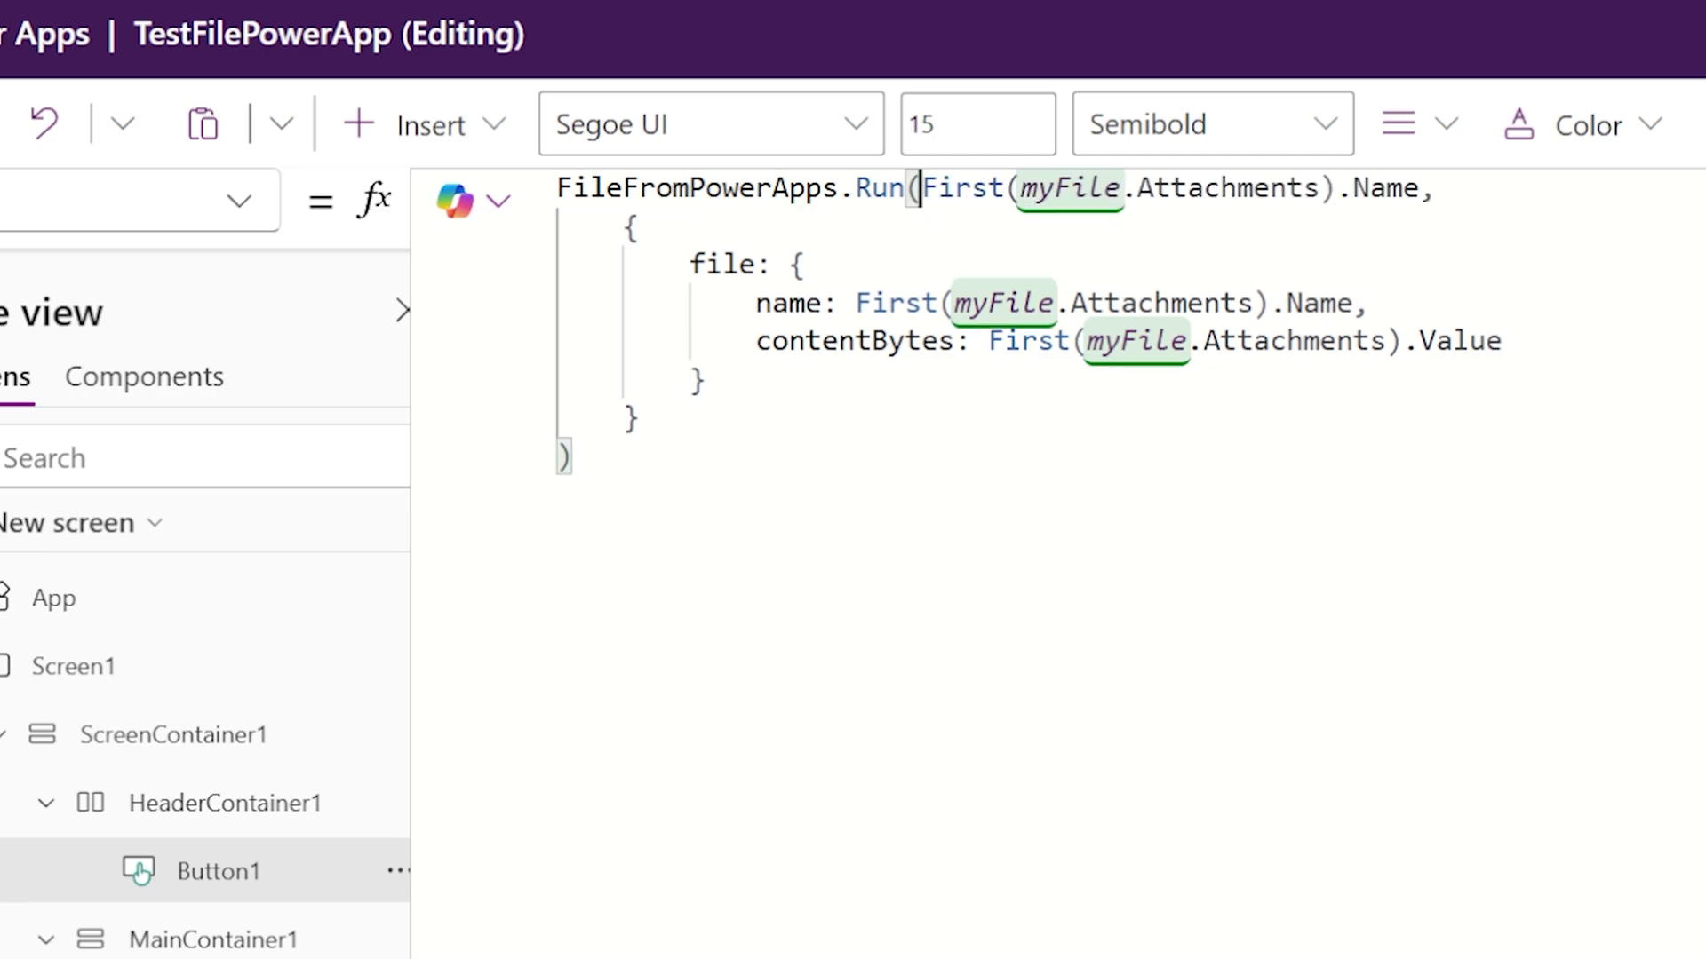
drag(921, 188, 1419, 187)
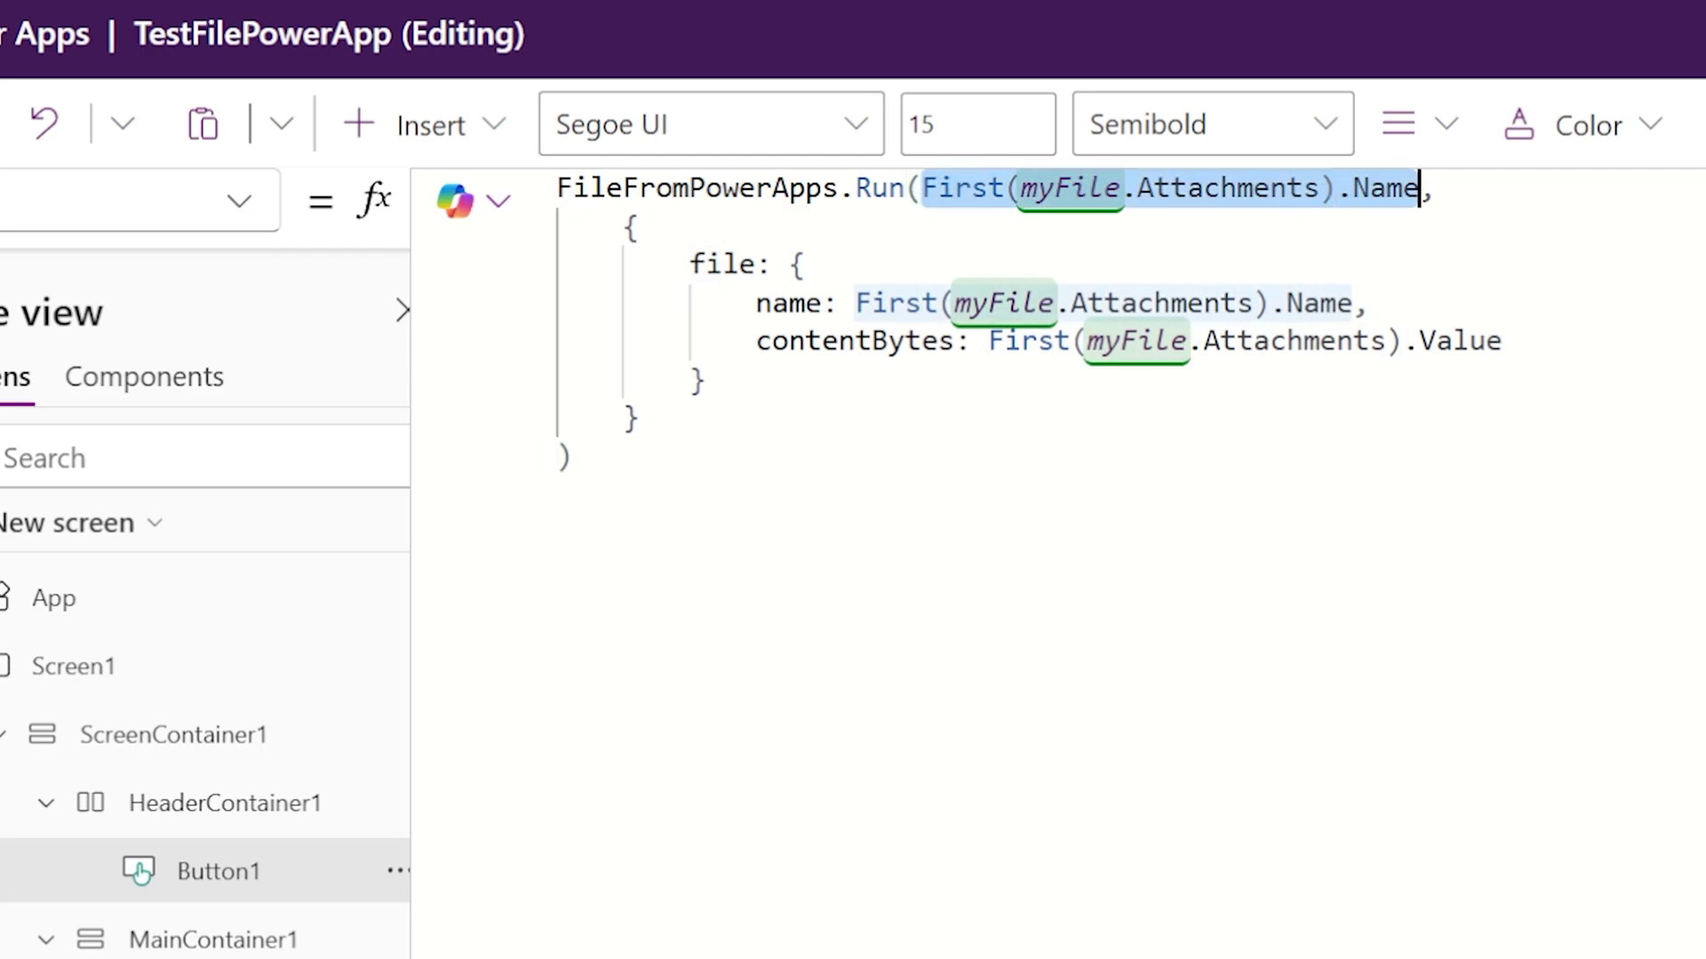
drag(855, 303, 1368, 304)
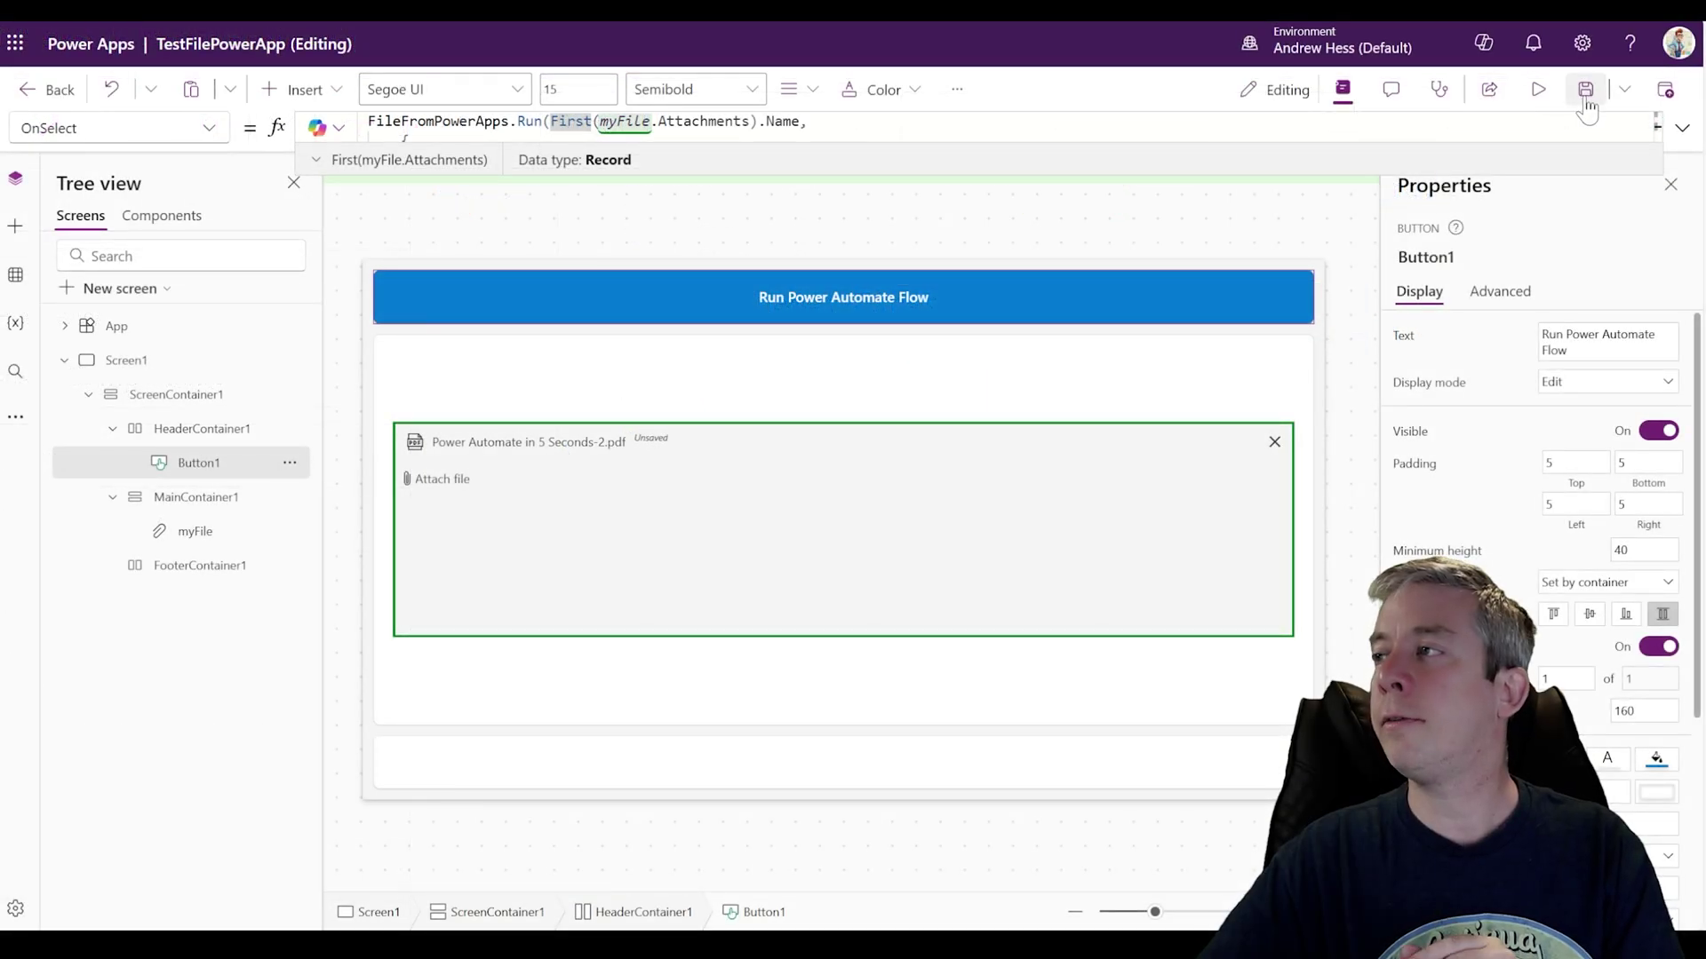
Step: Delete the Send an email (V2) step from the flow
click(1586, 105)
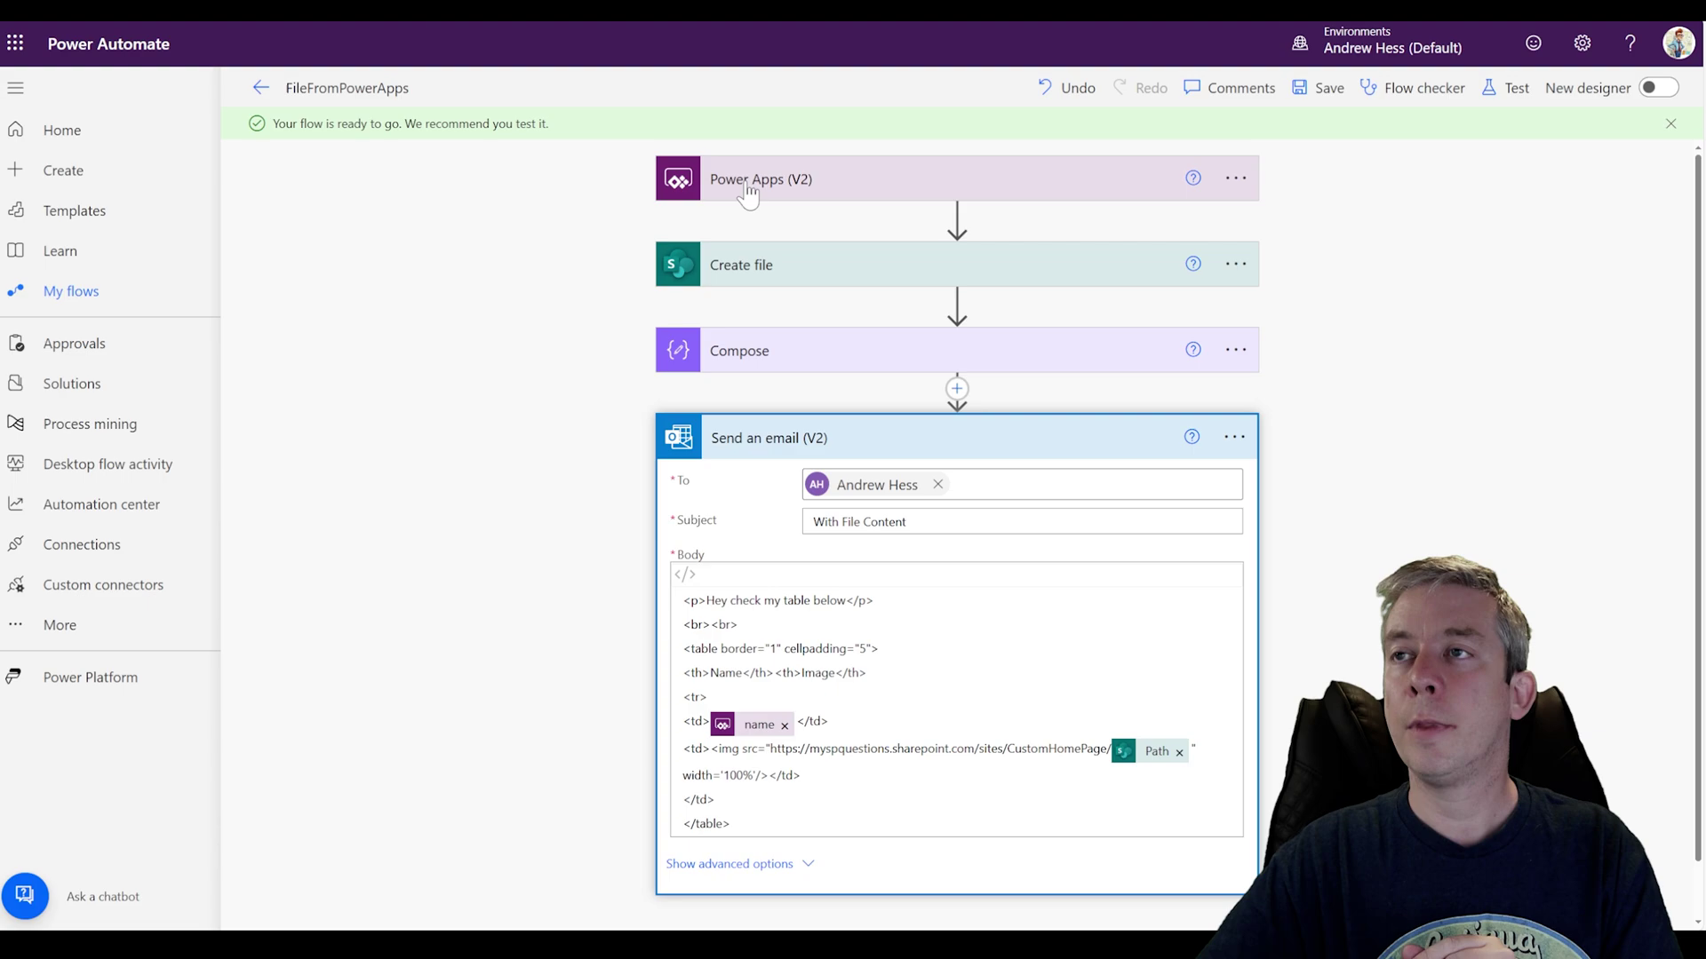
scroll(956, 533, down, 1)
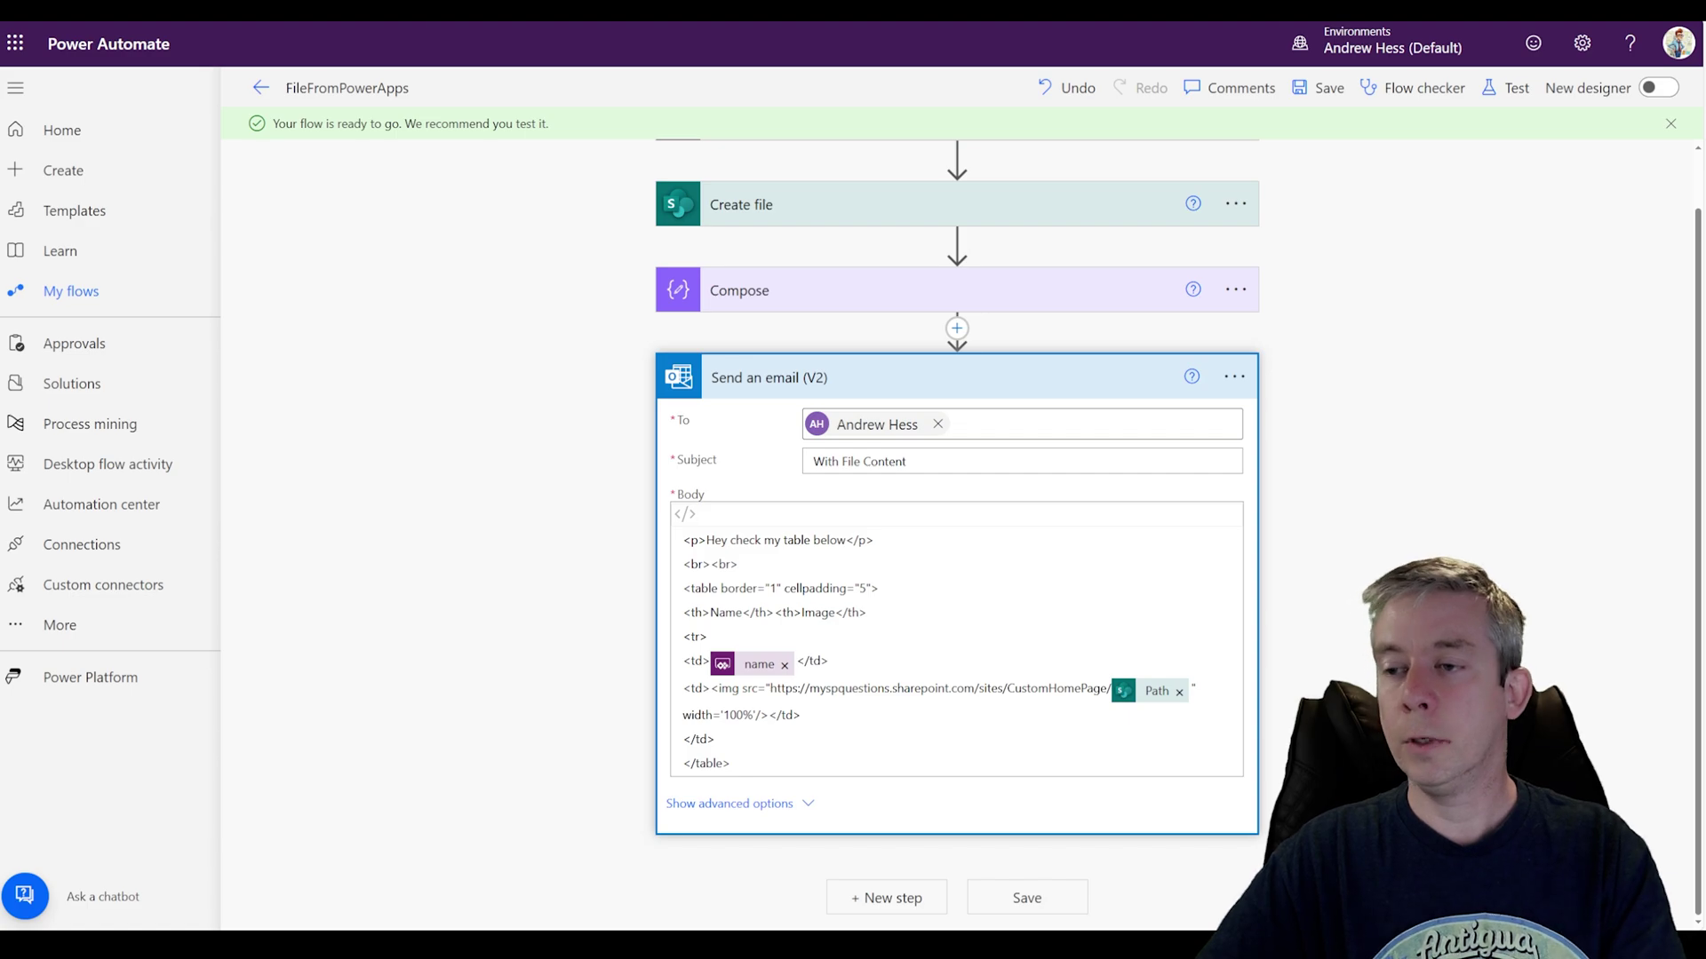
drag(731, 764, 683, 564)
click(1219, 378)
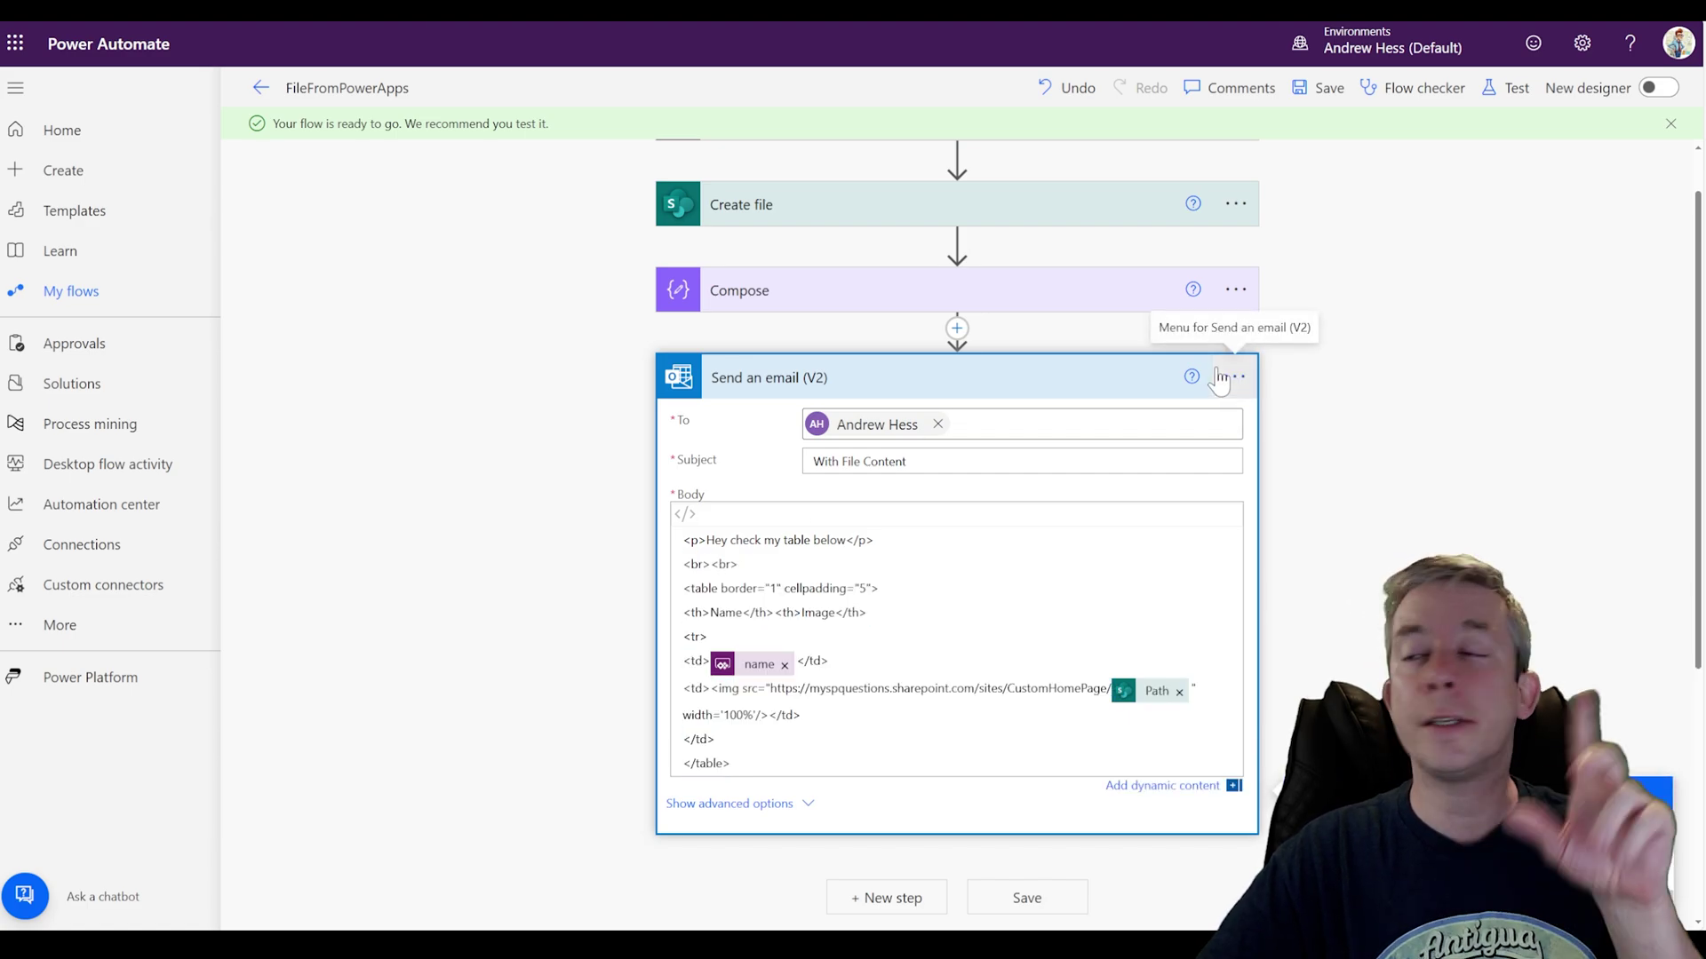
click(1218, 378)
click(1322, 667)
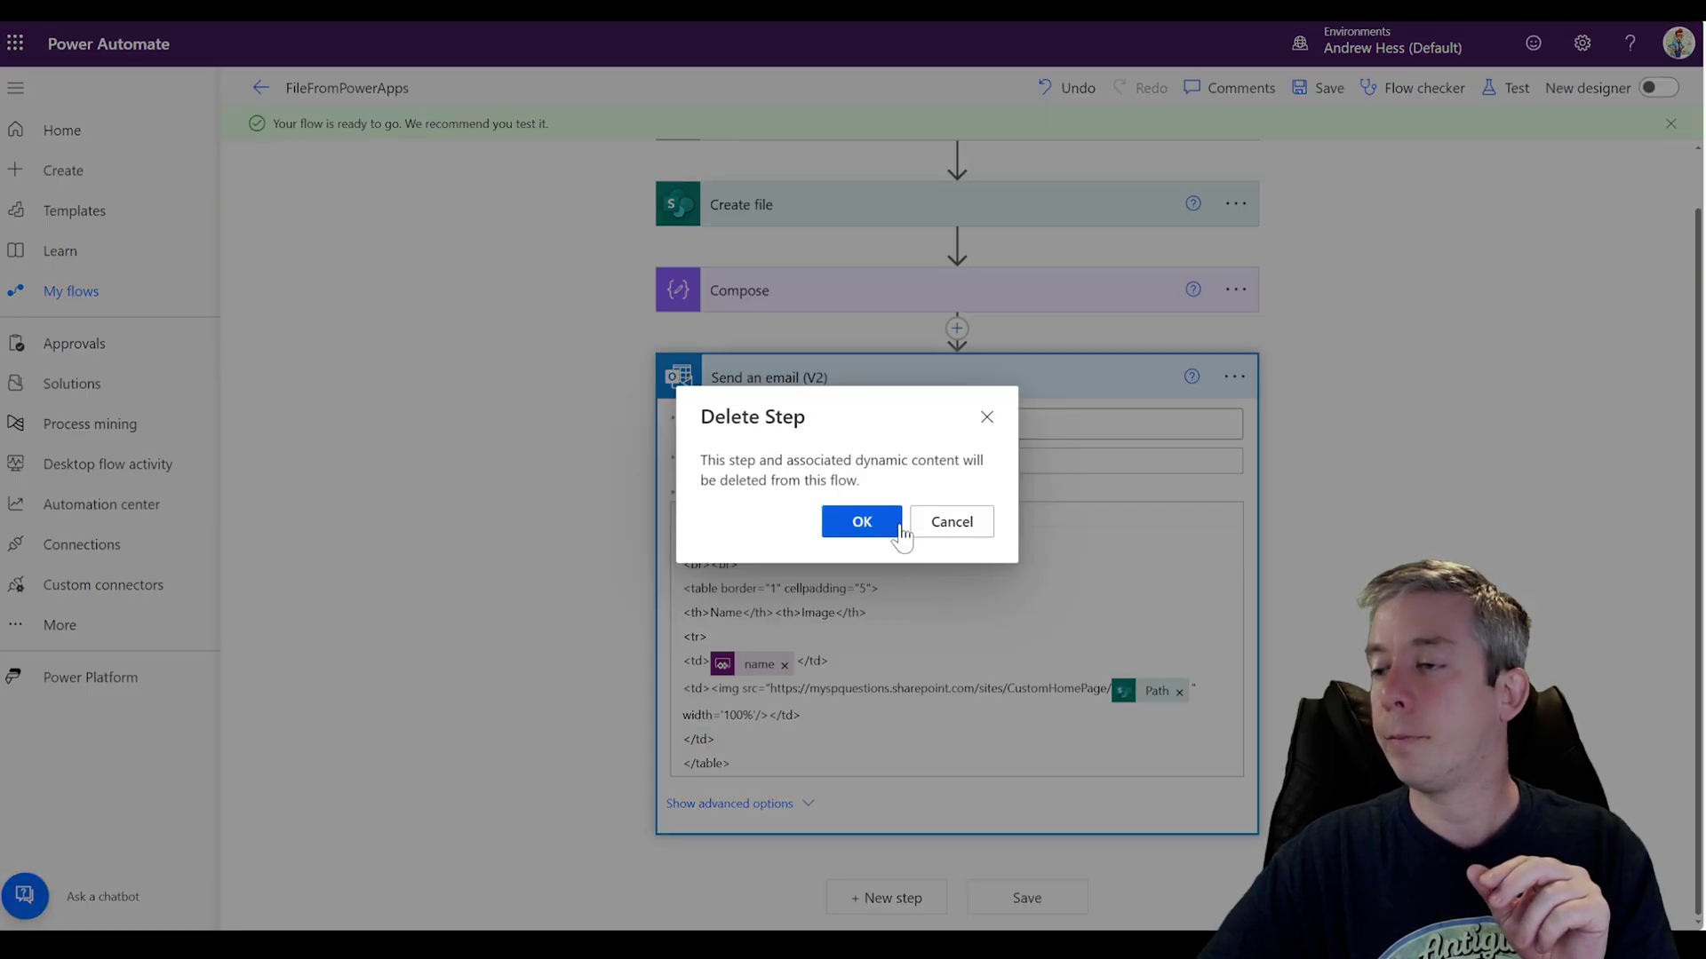
click(855, 522)
Step: Delete the Compose step and save the flow with just the trigger and Create file
click(1237, 354)
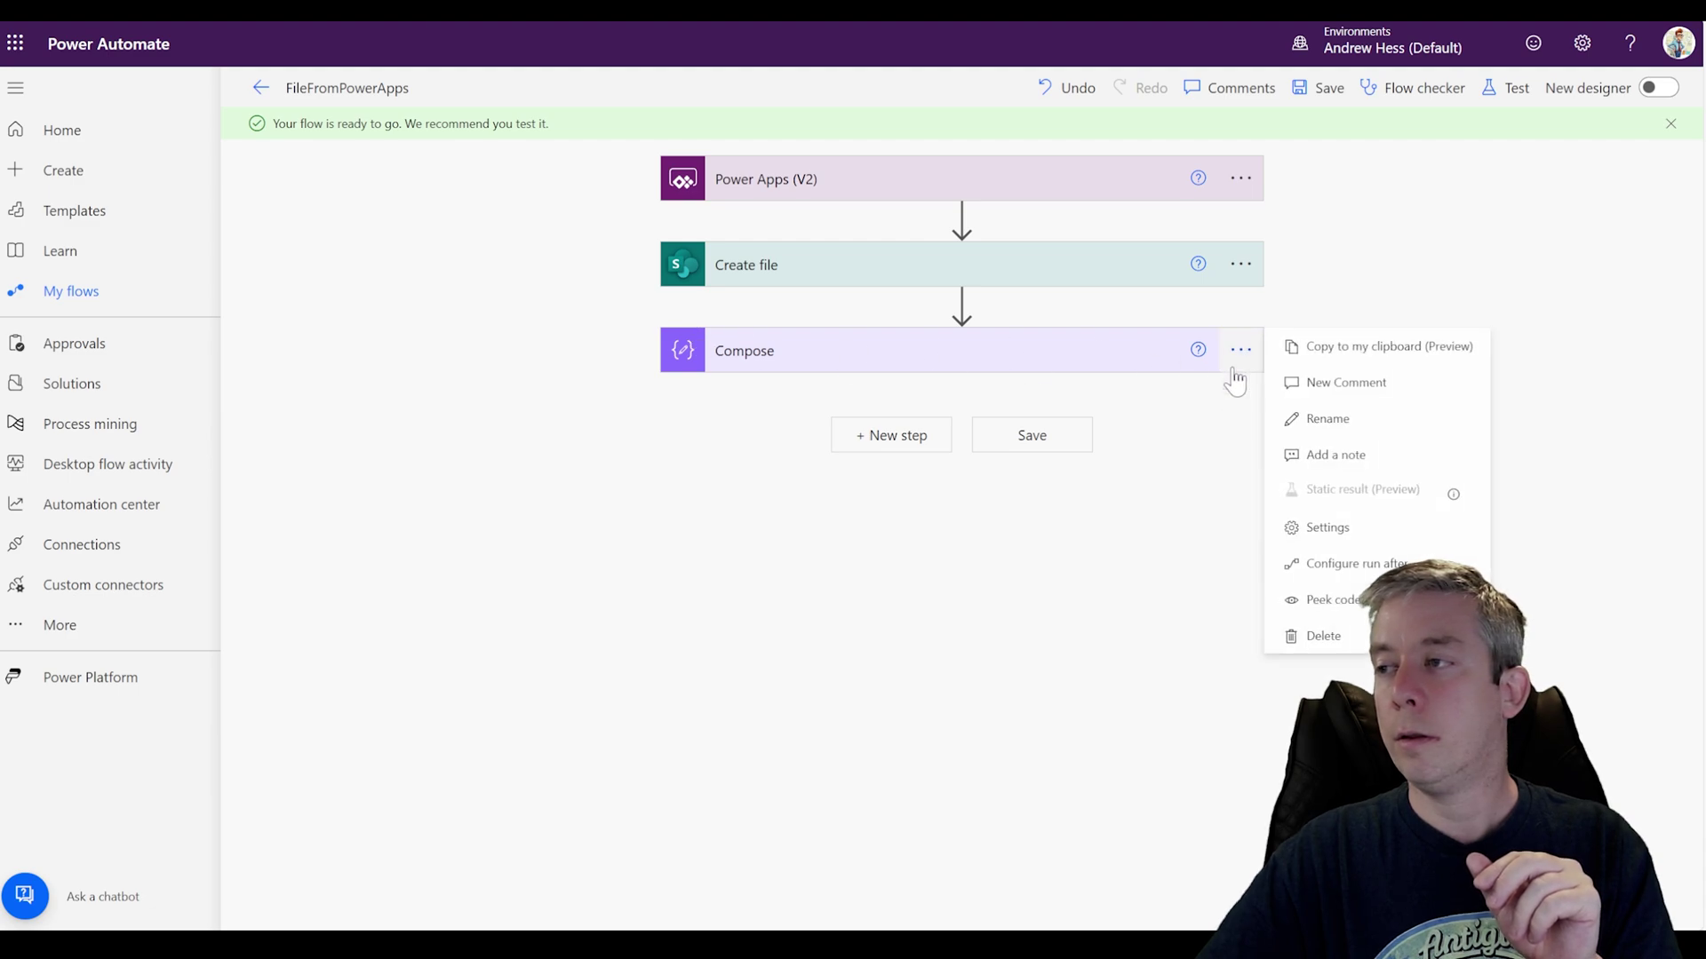
click(1311, 642)
click(859, 522)
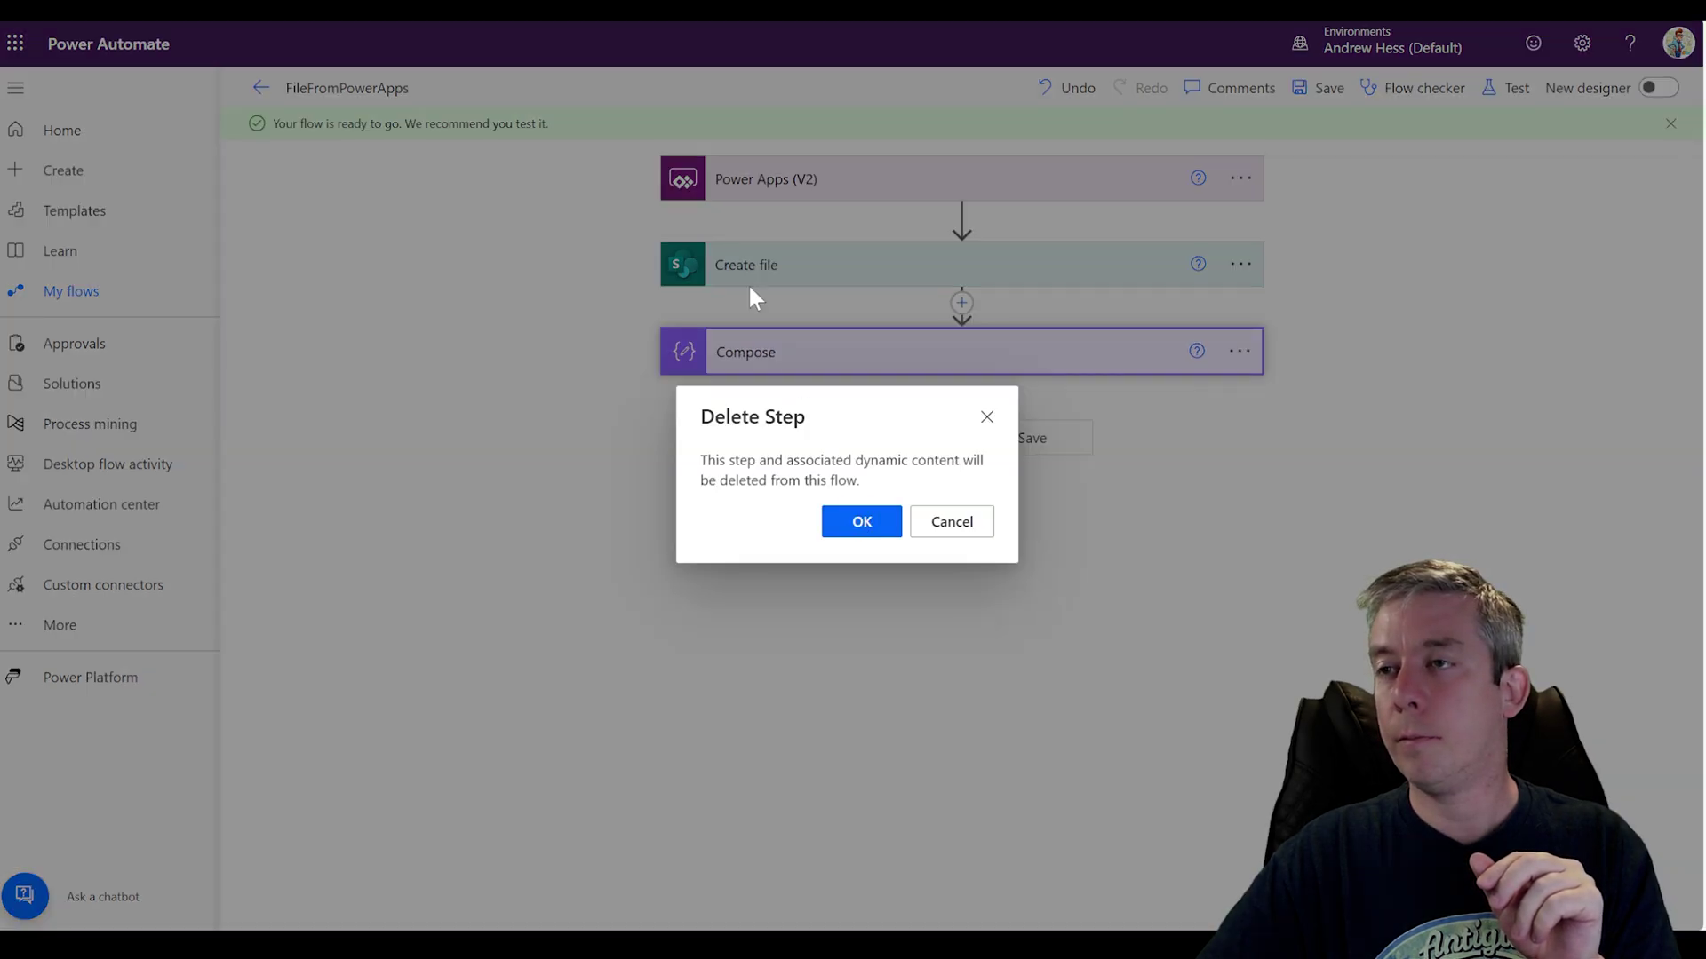
click(760, 278)
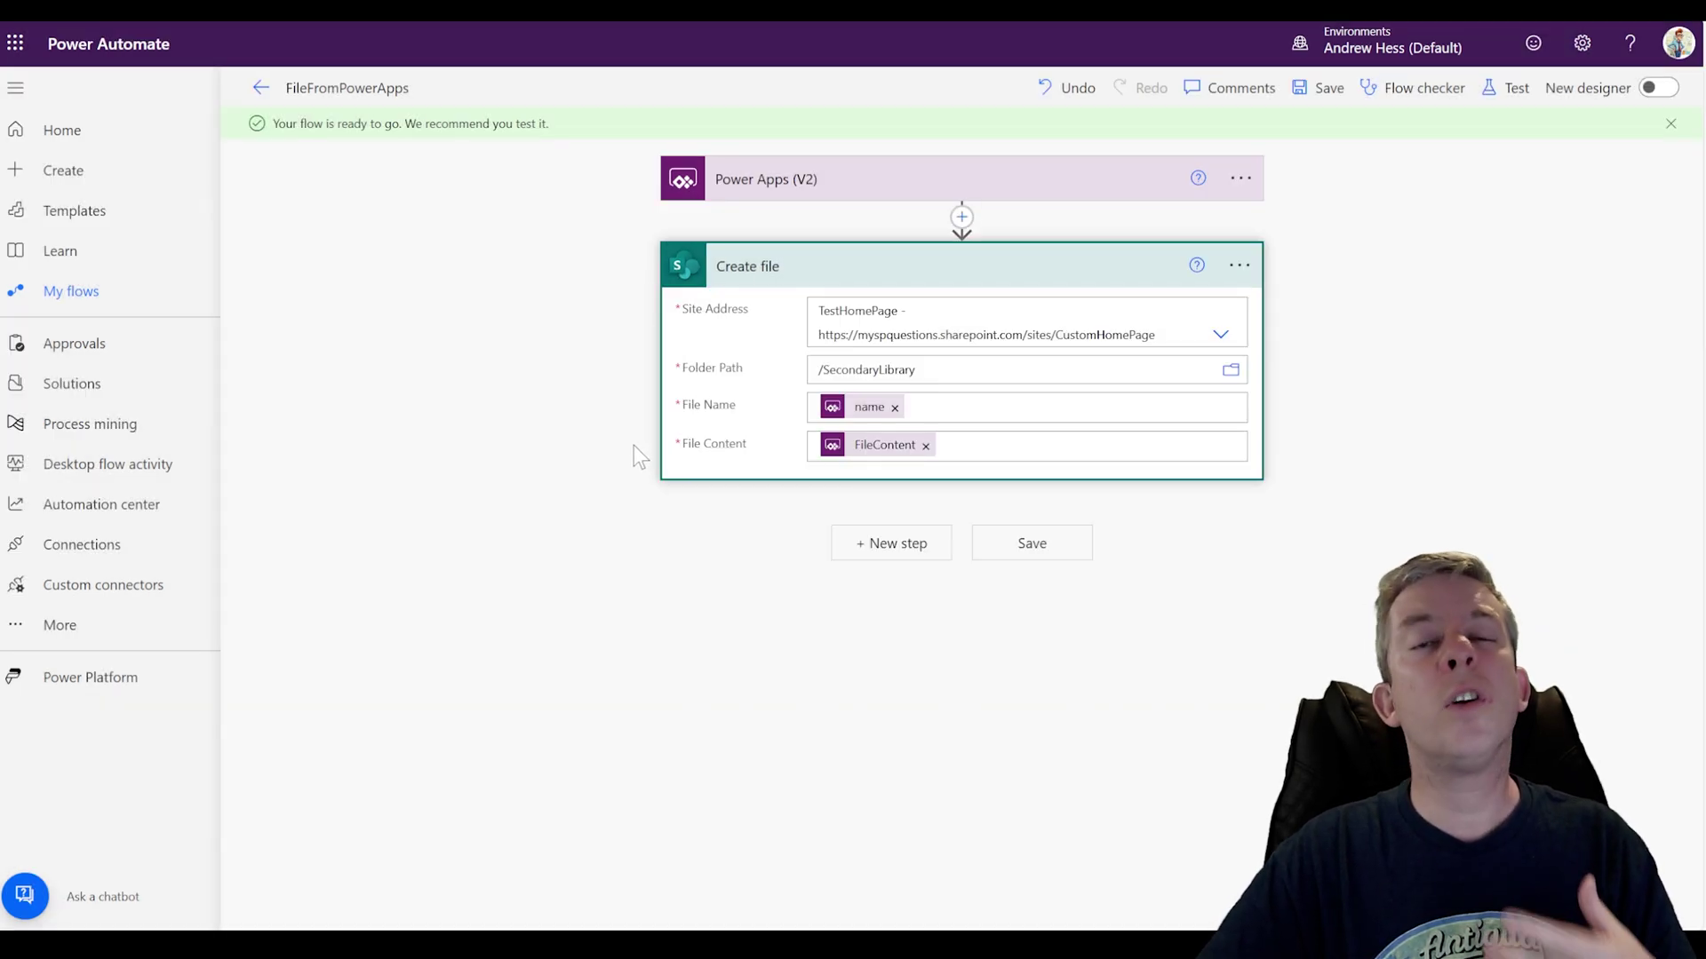
click(1030, 549)
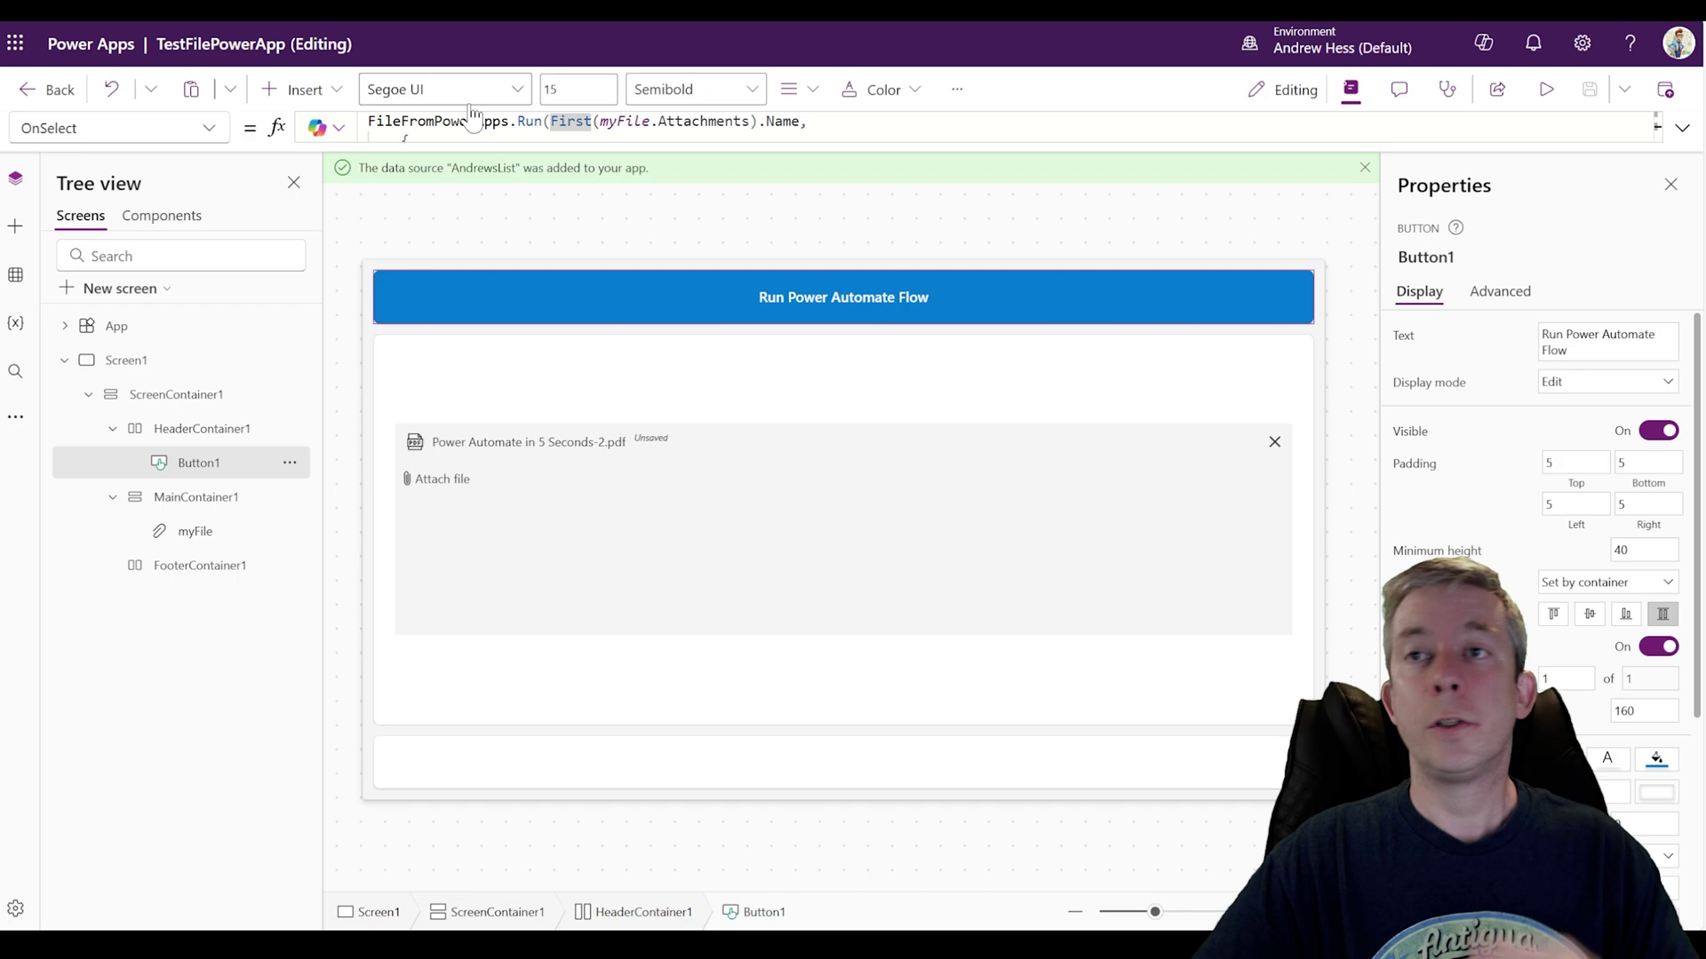
Step: Preview the app and run the flow to upload Power Automate in 5 Seconds-2.pdf
click(1546, 89)
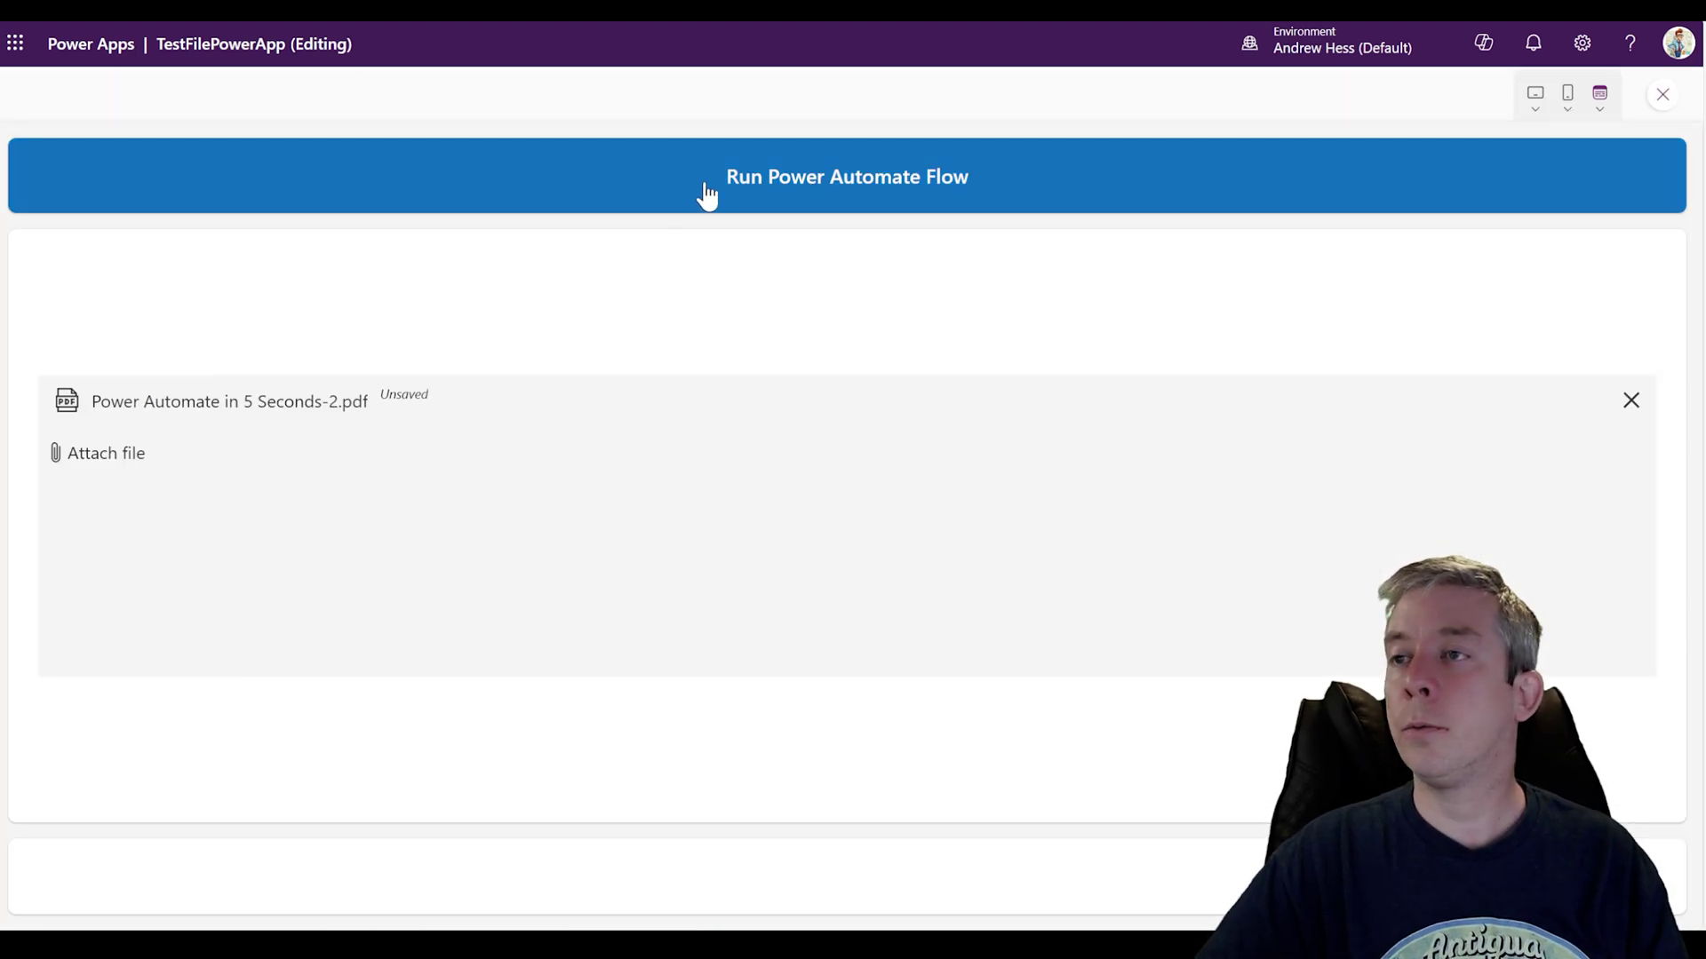
click(725, 178)
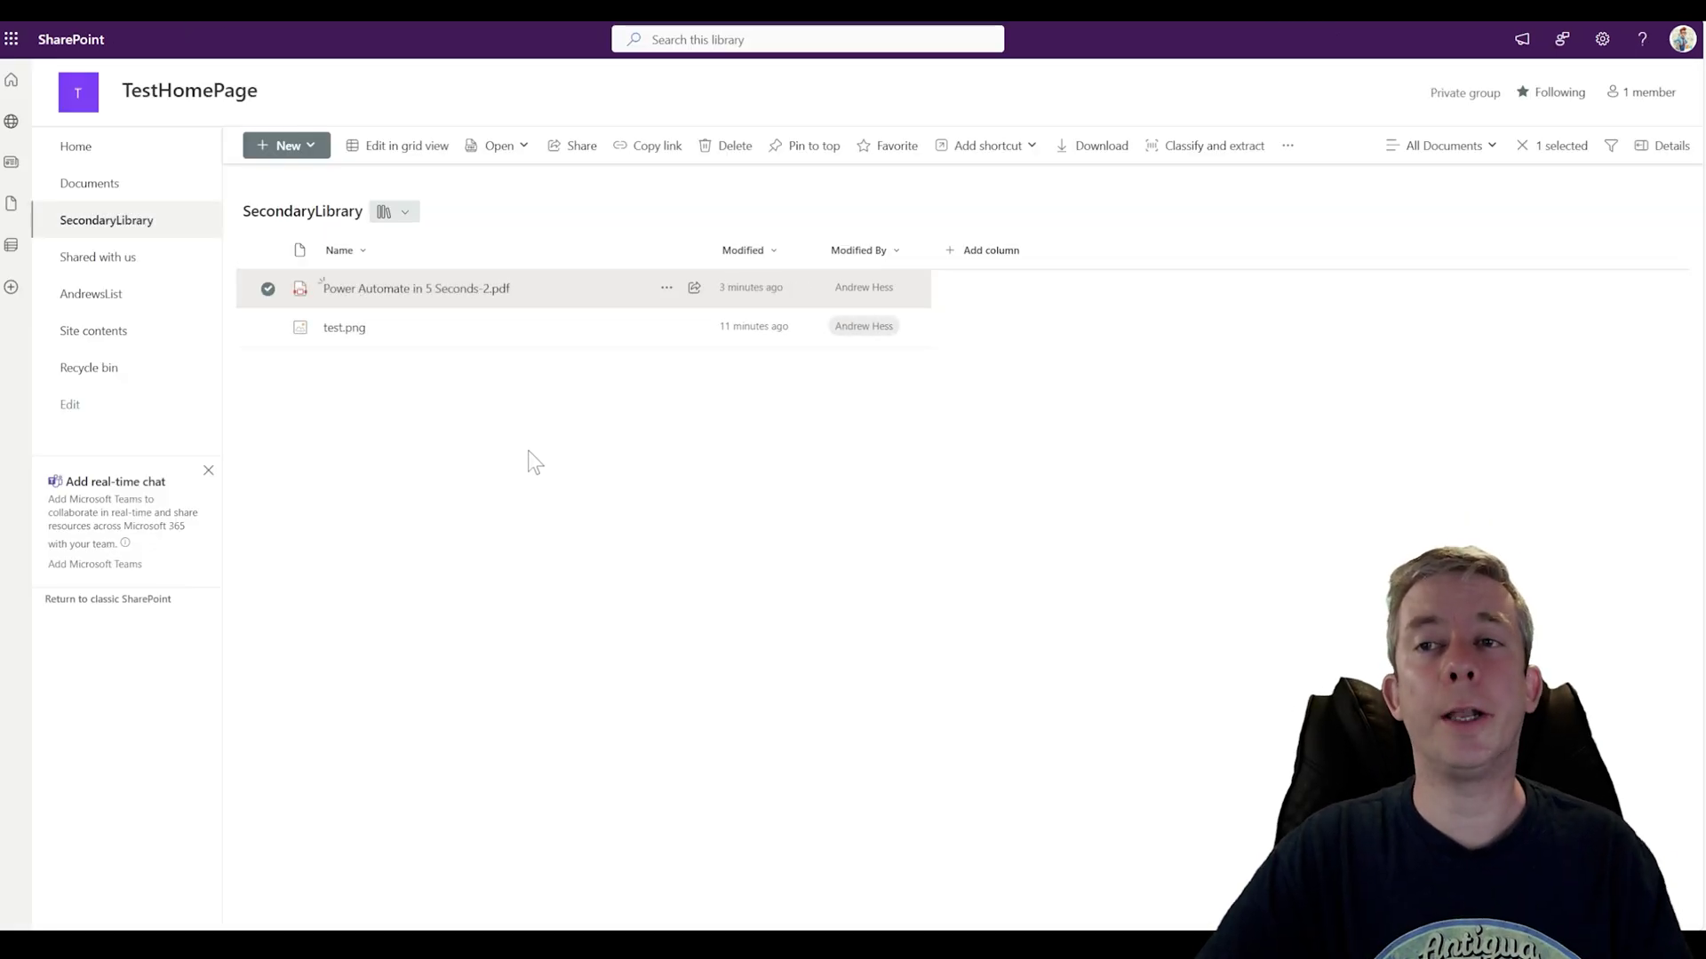
click(391, 288)
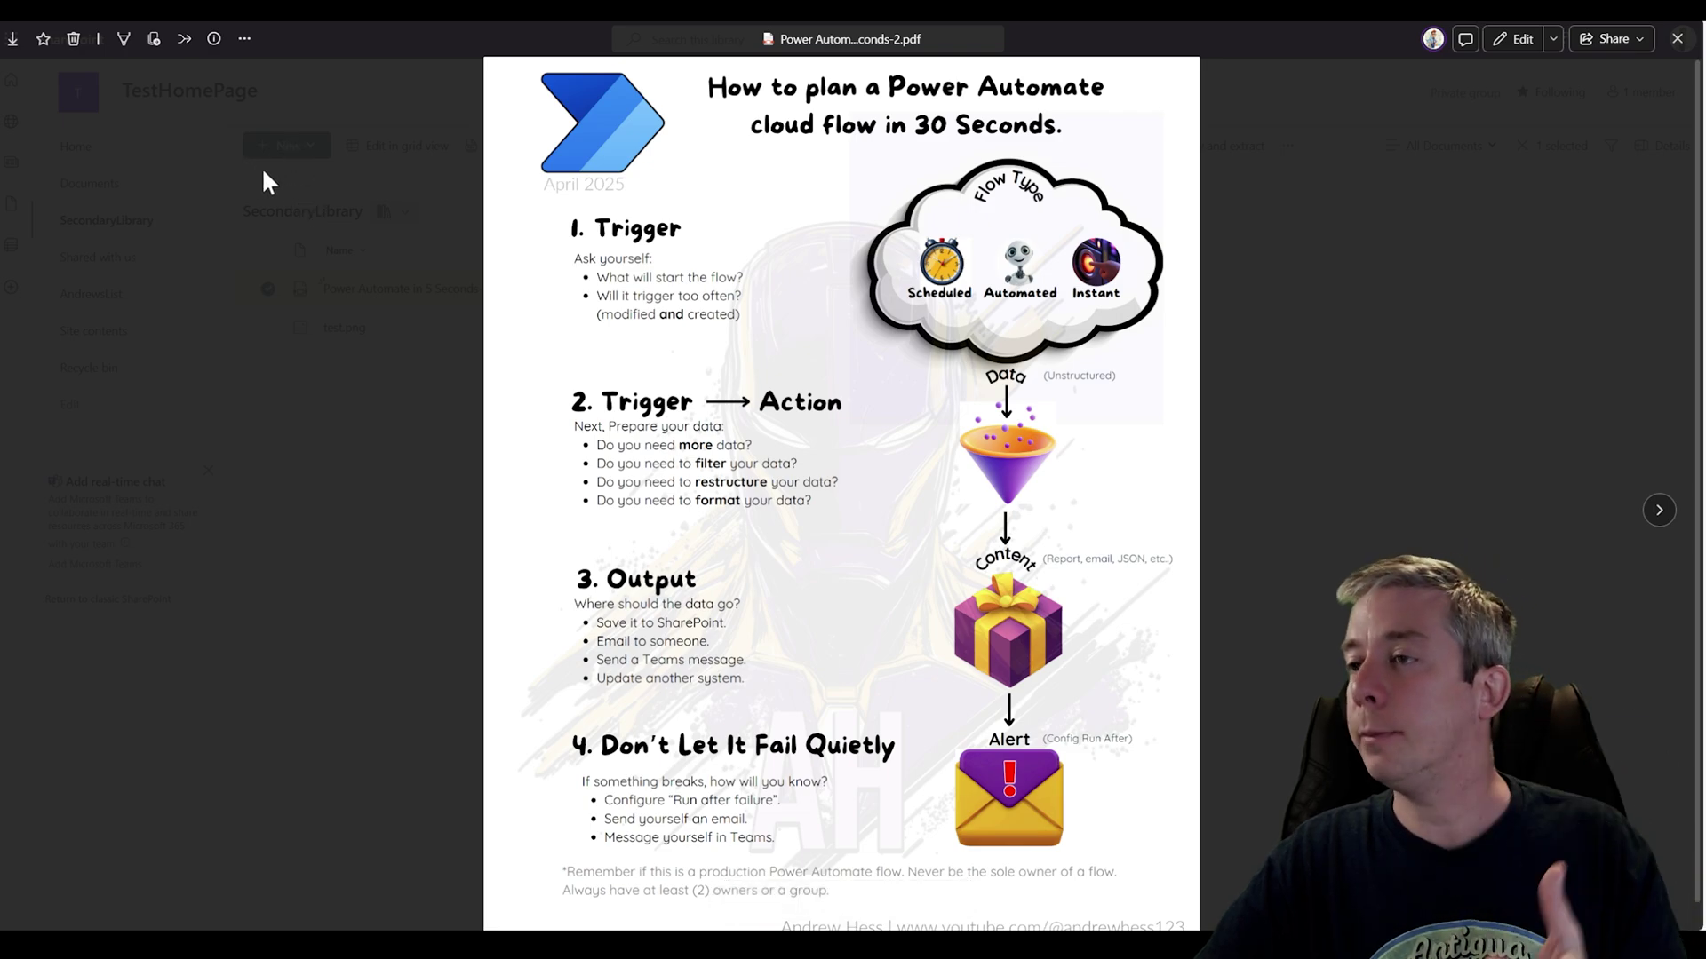
scroll(575, 306, down, 1)
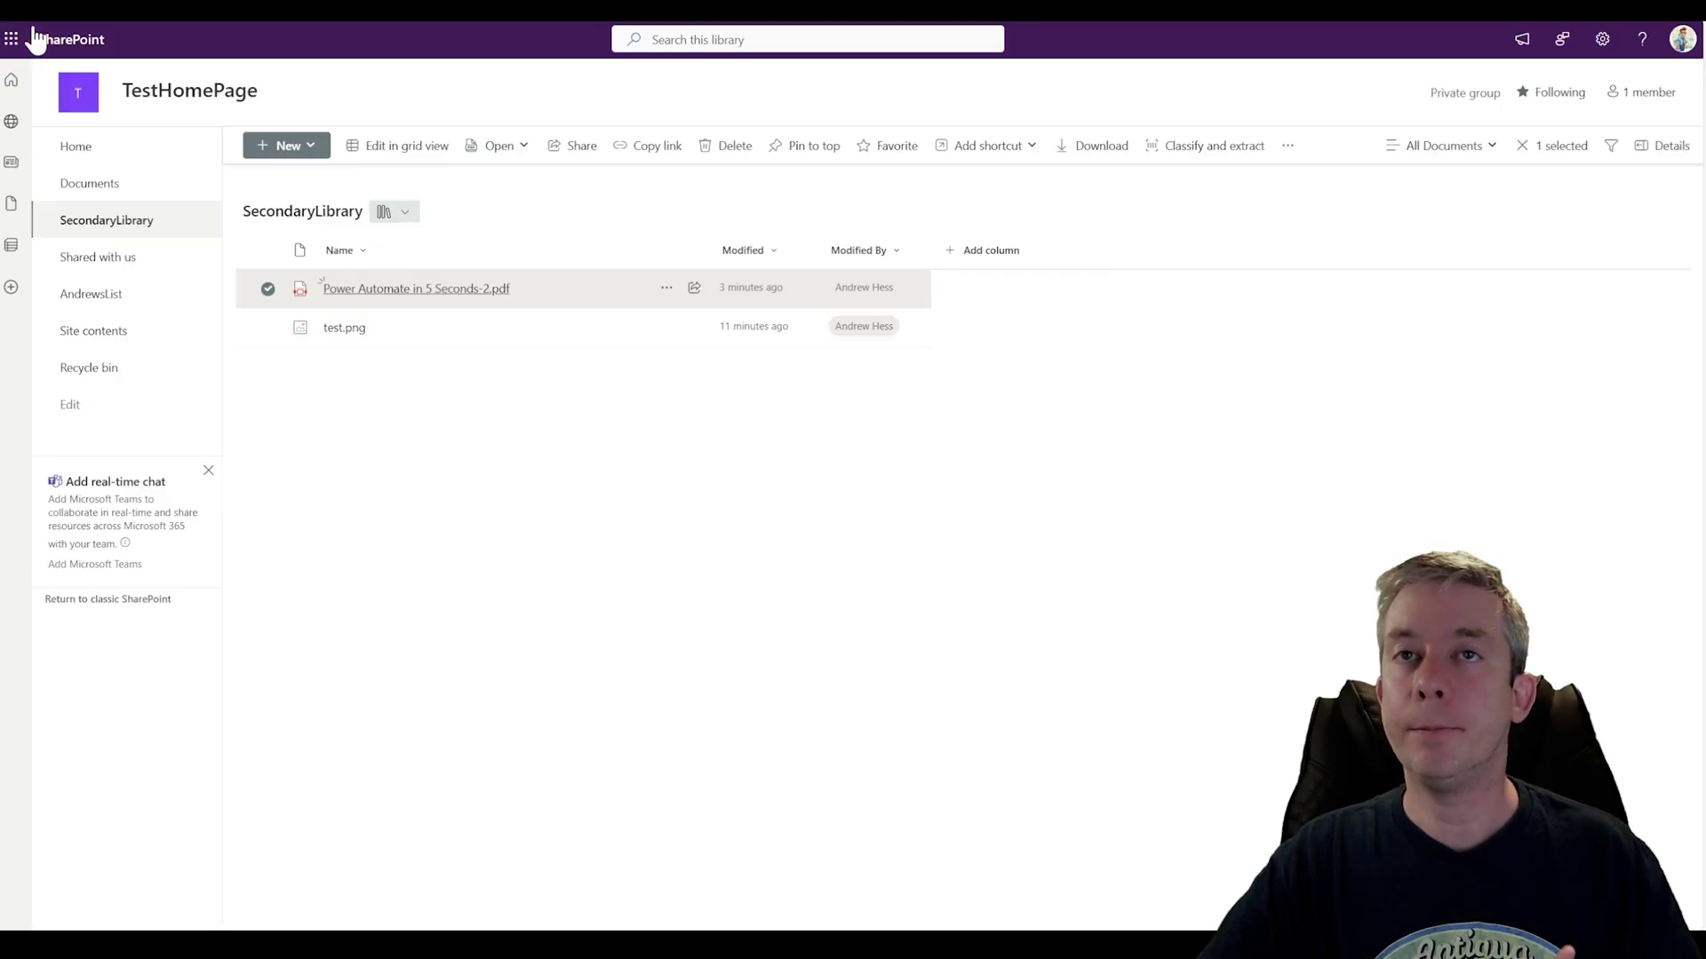
click(13, 35)
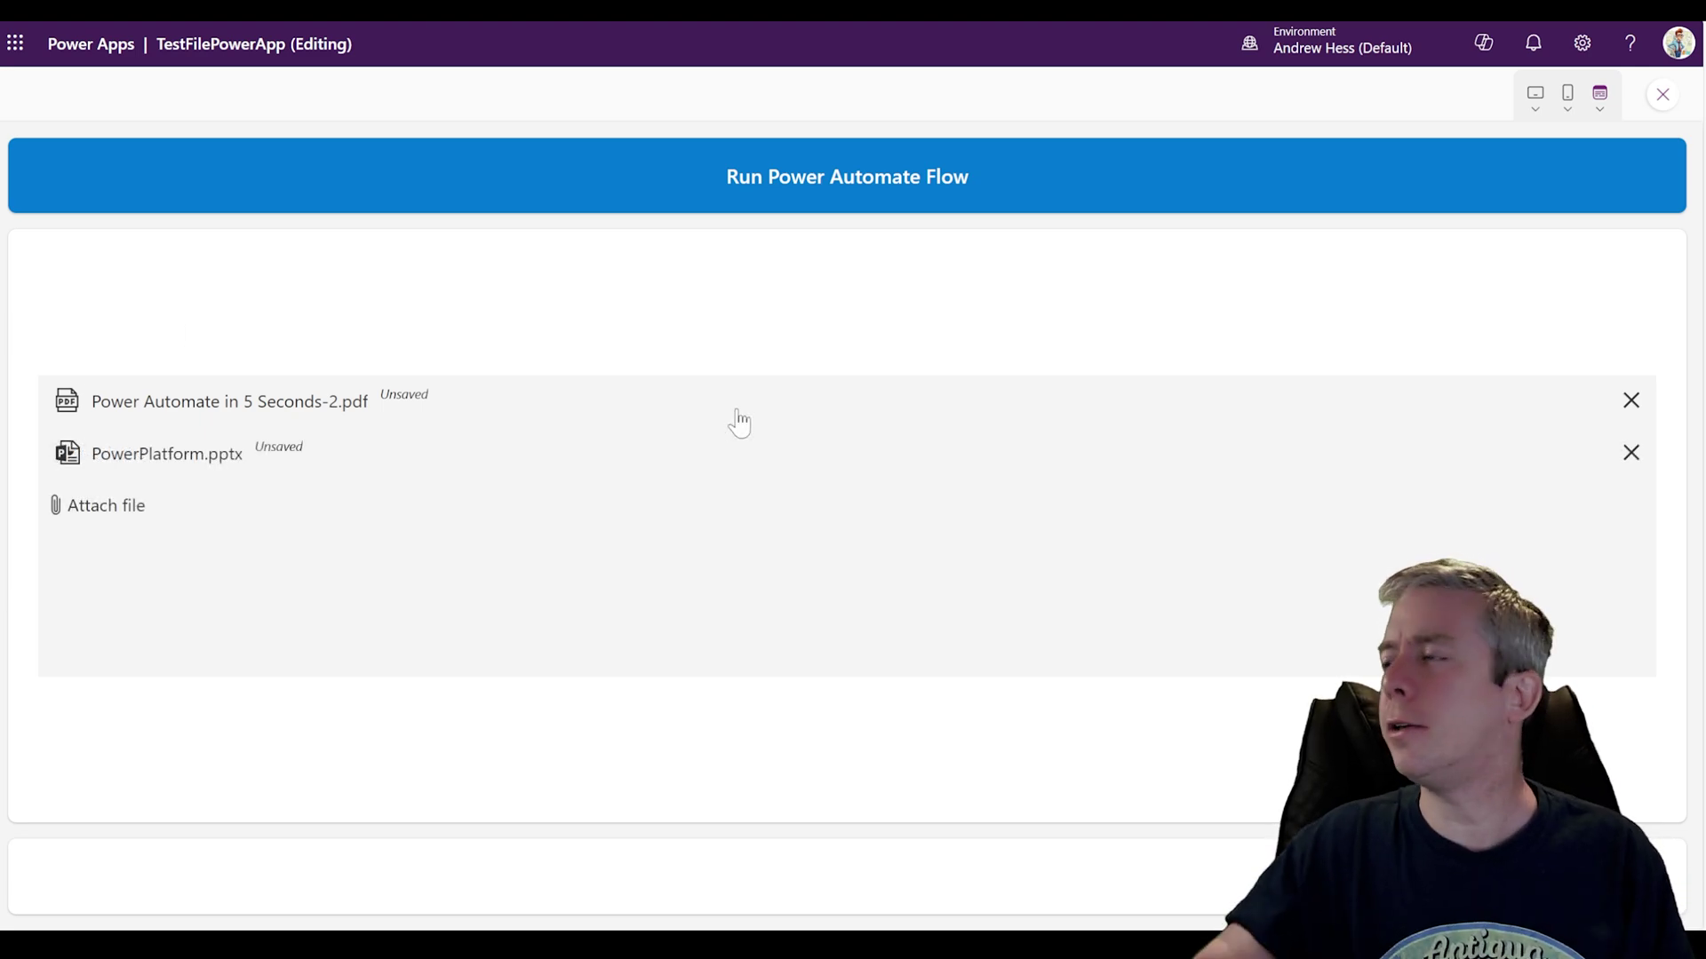
Step: Wrap Button1's Run call in ForAll(myFile.Attachments, …)
click(1662, 94)
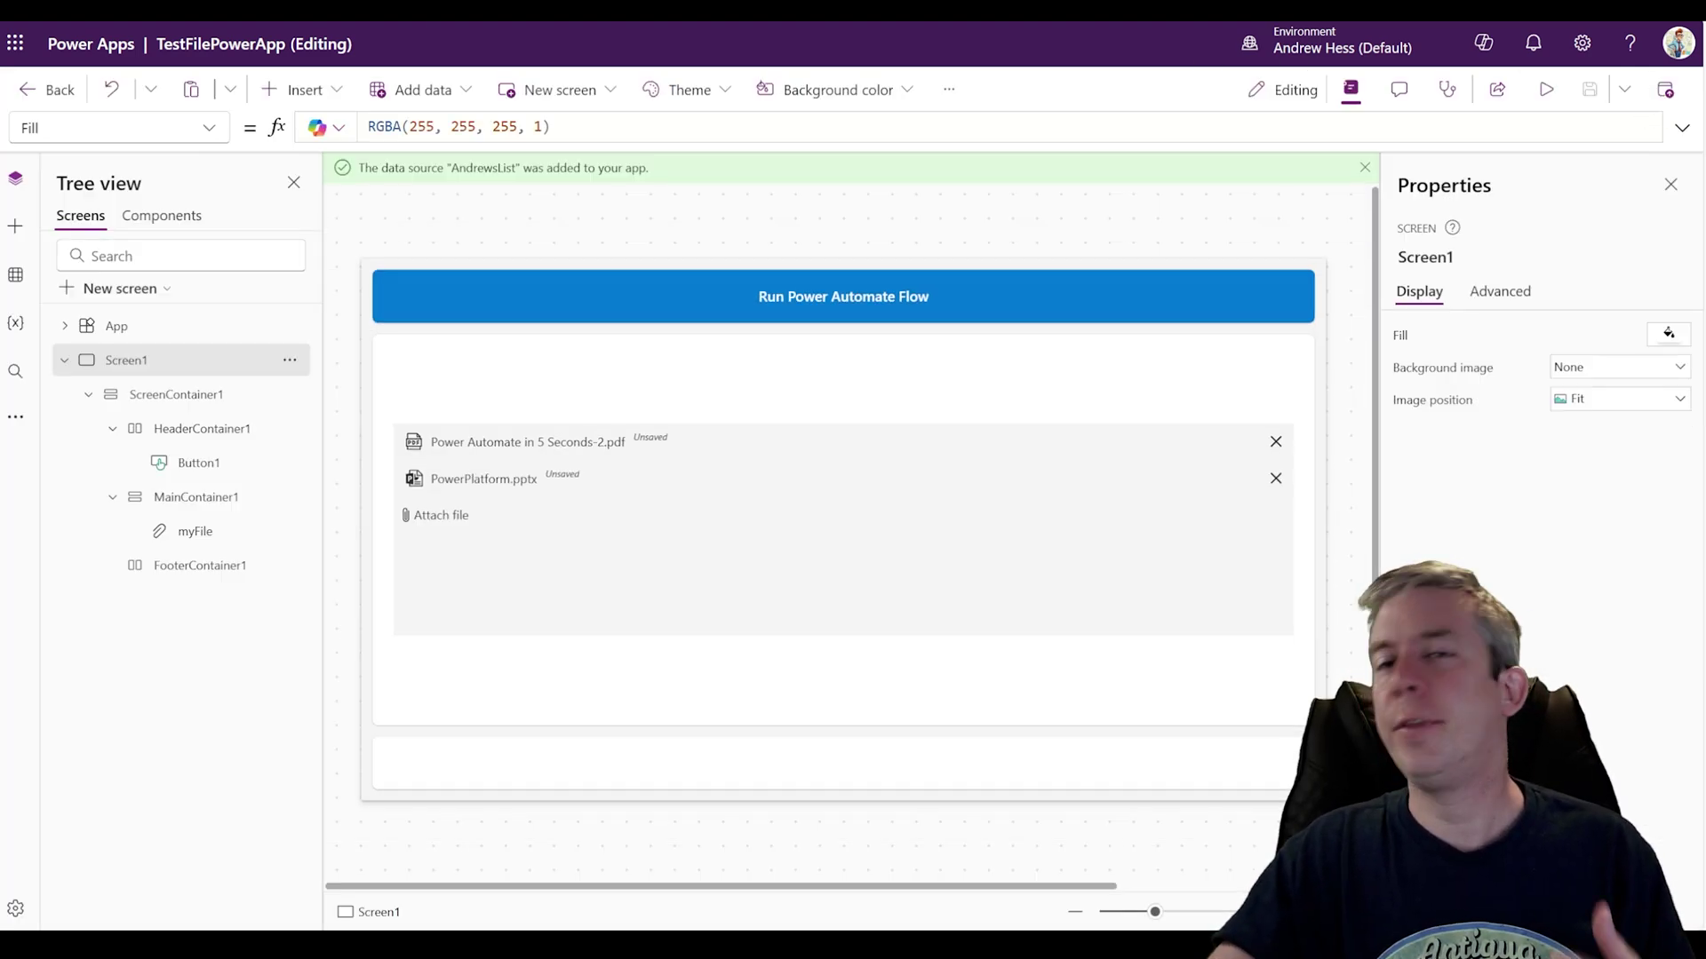
click(856, 318)
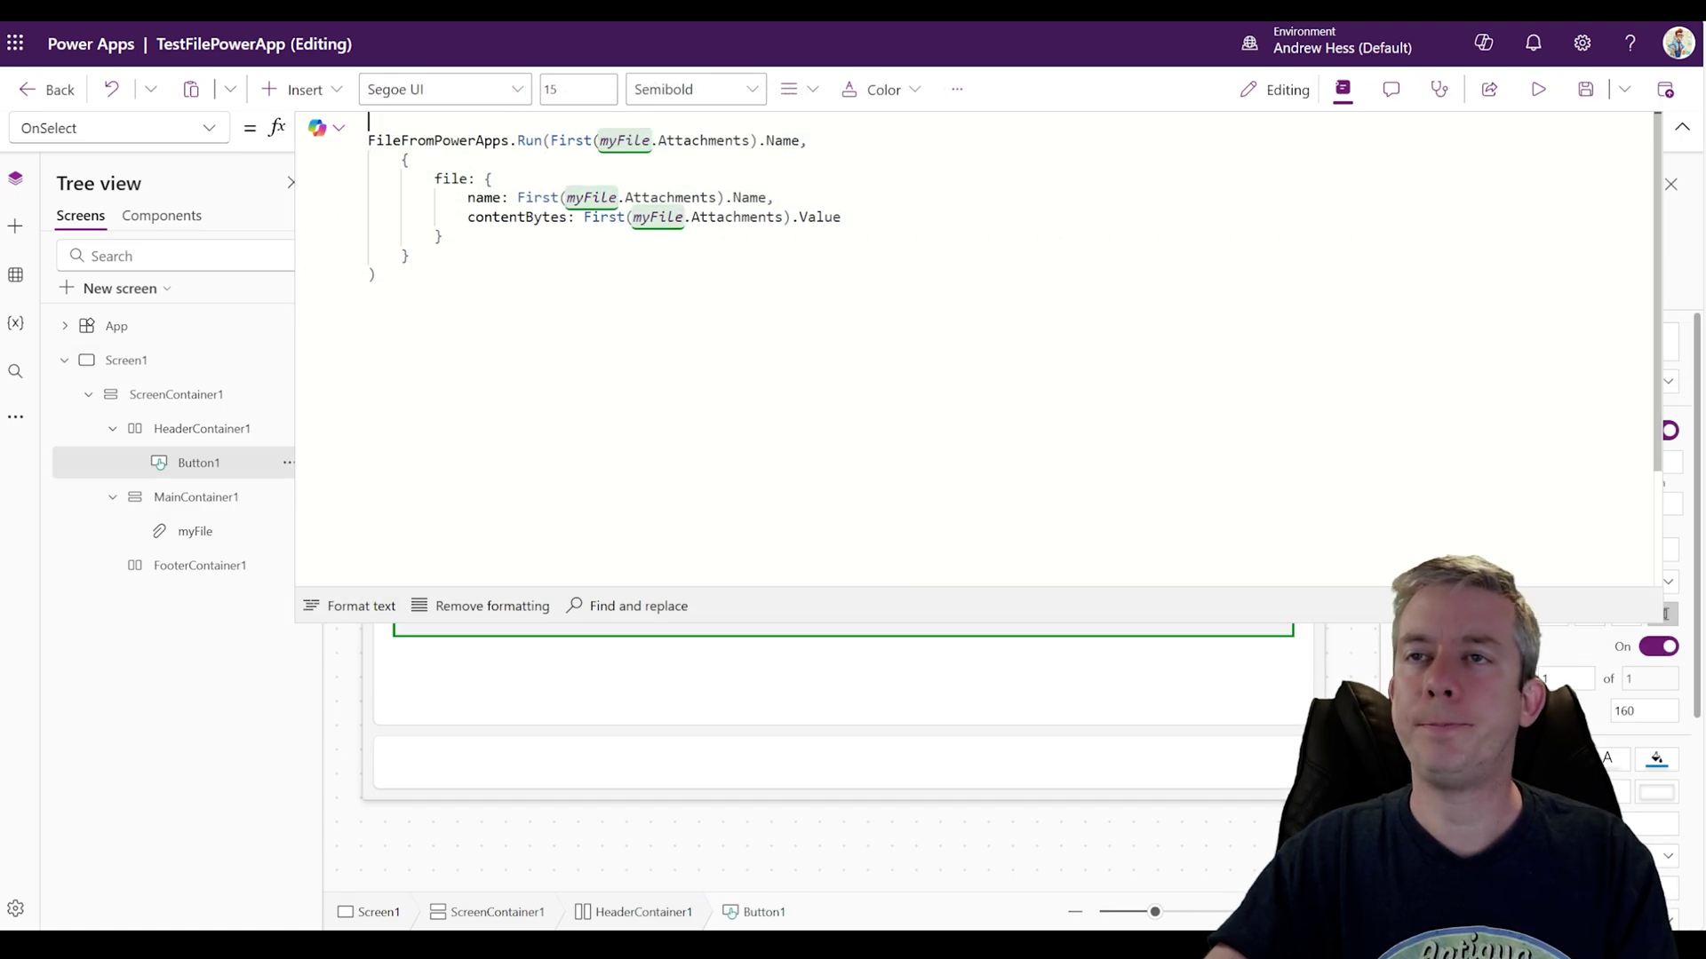
key(Return)
key(Up)
text(ForAll()
key(ctrl+End)
text())
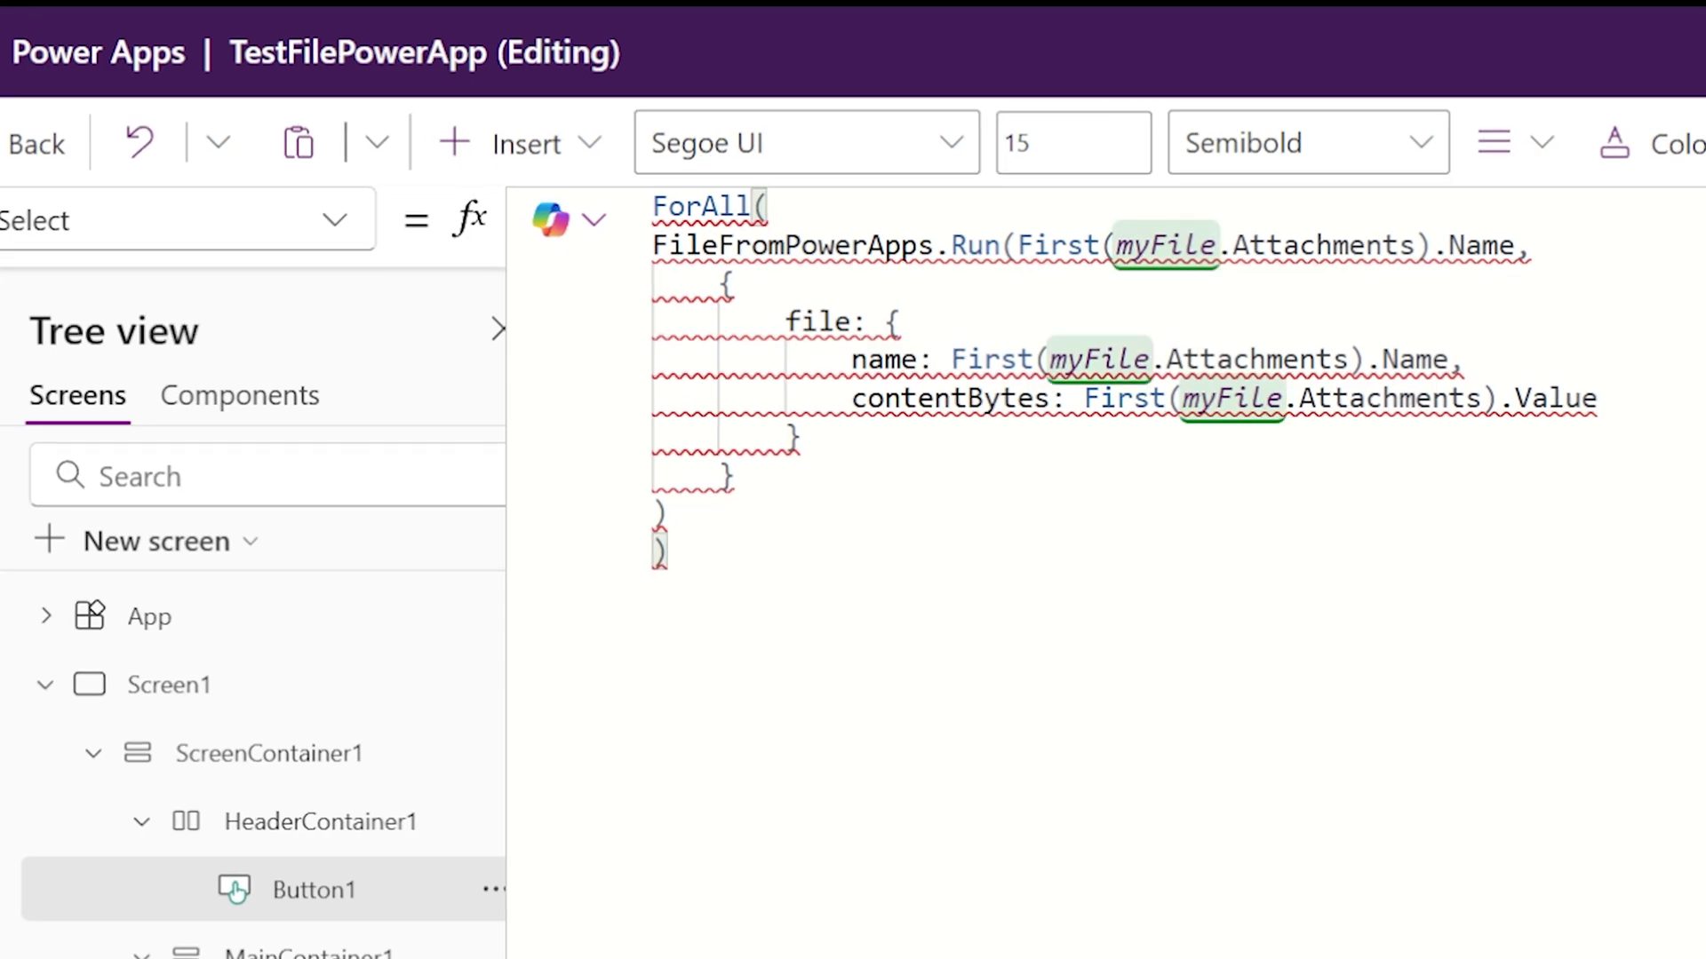
text(myFile.A)
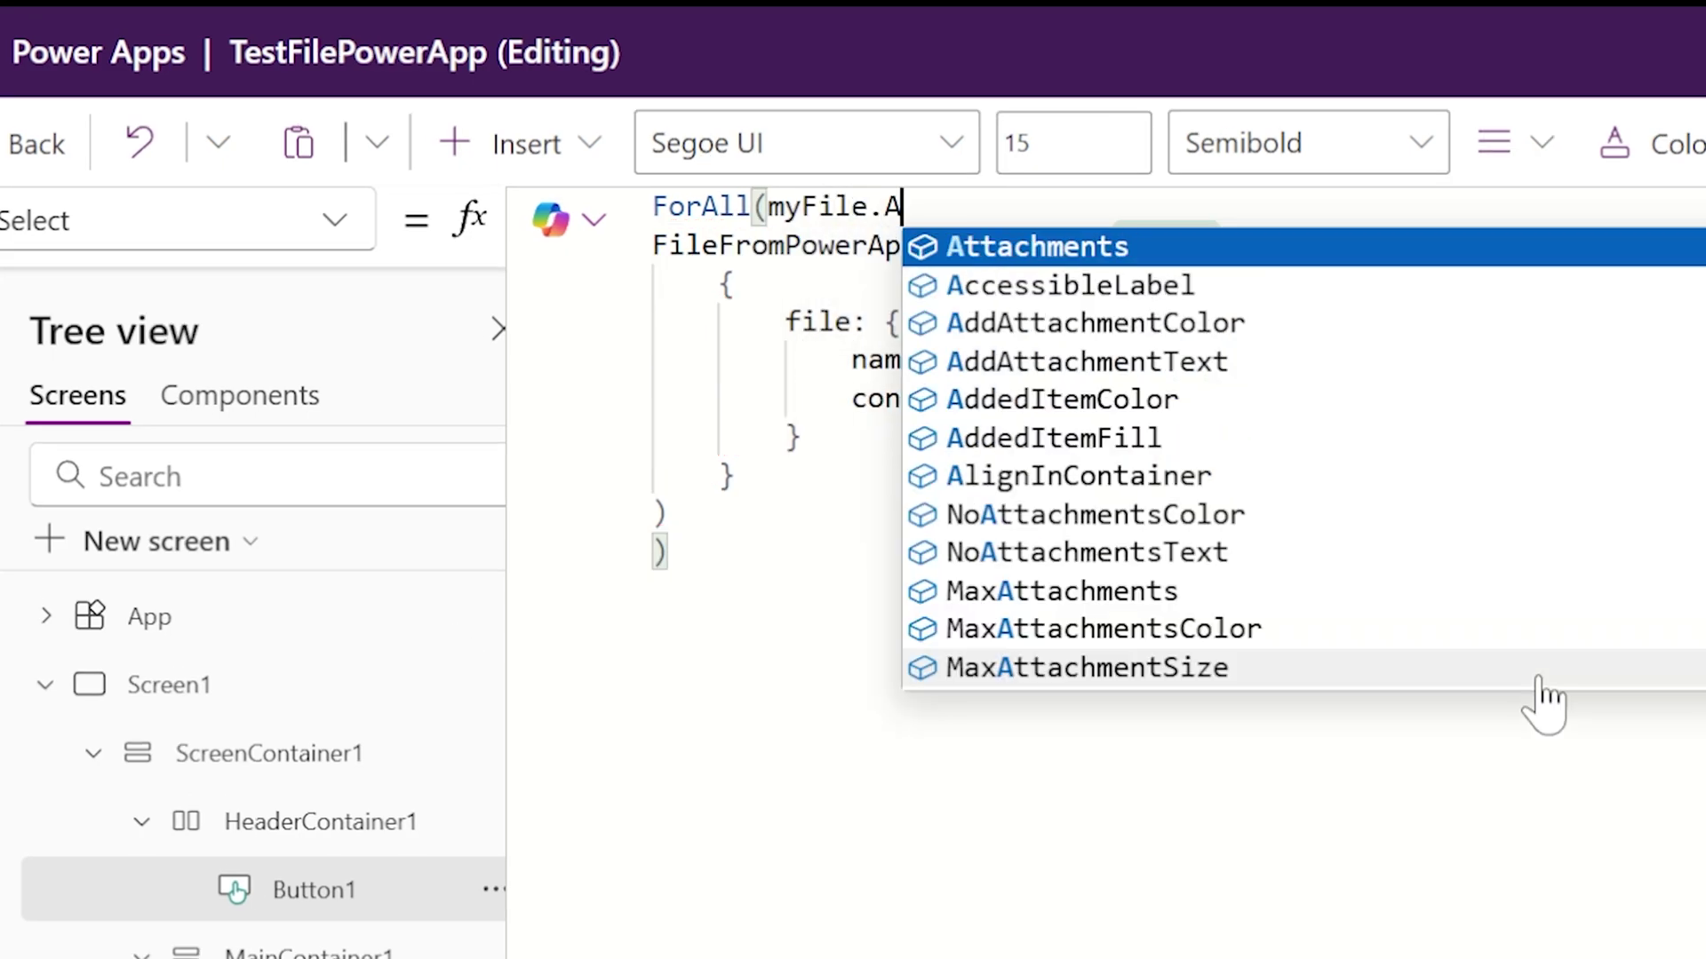
text(ttachments,)
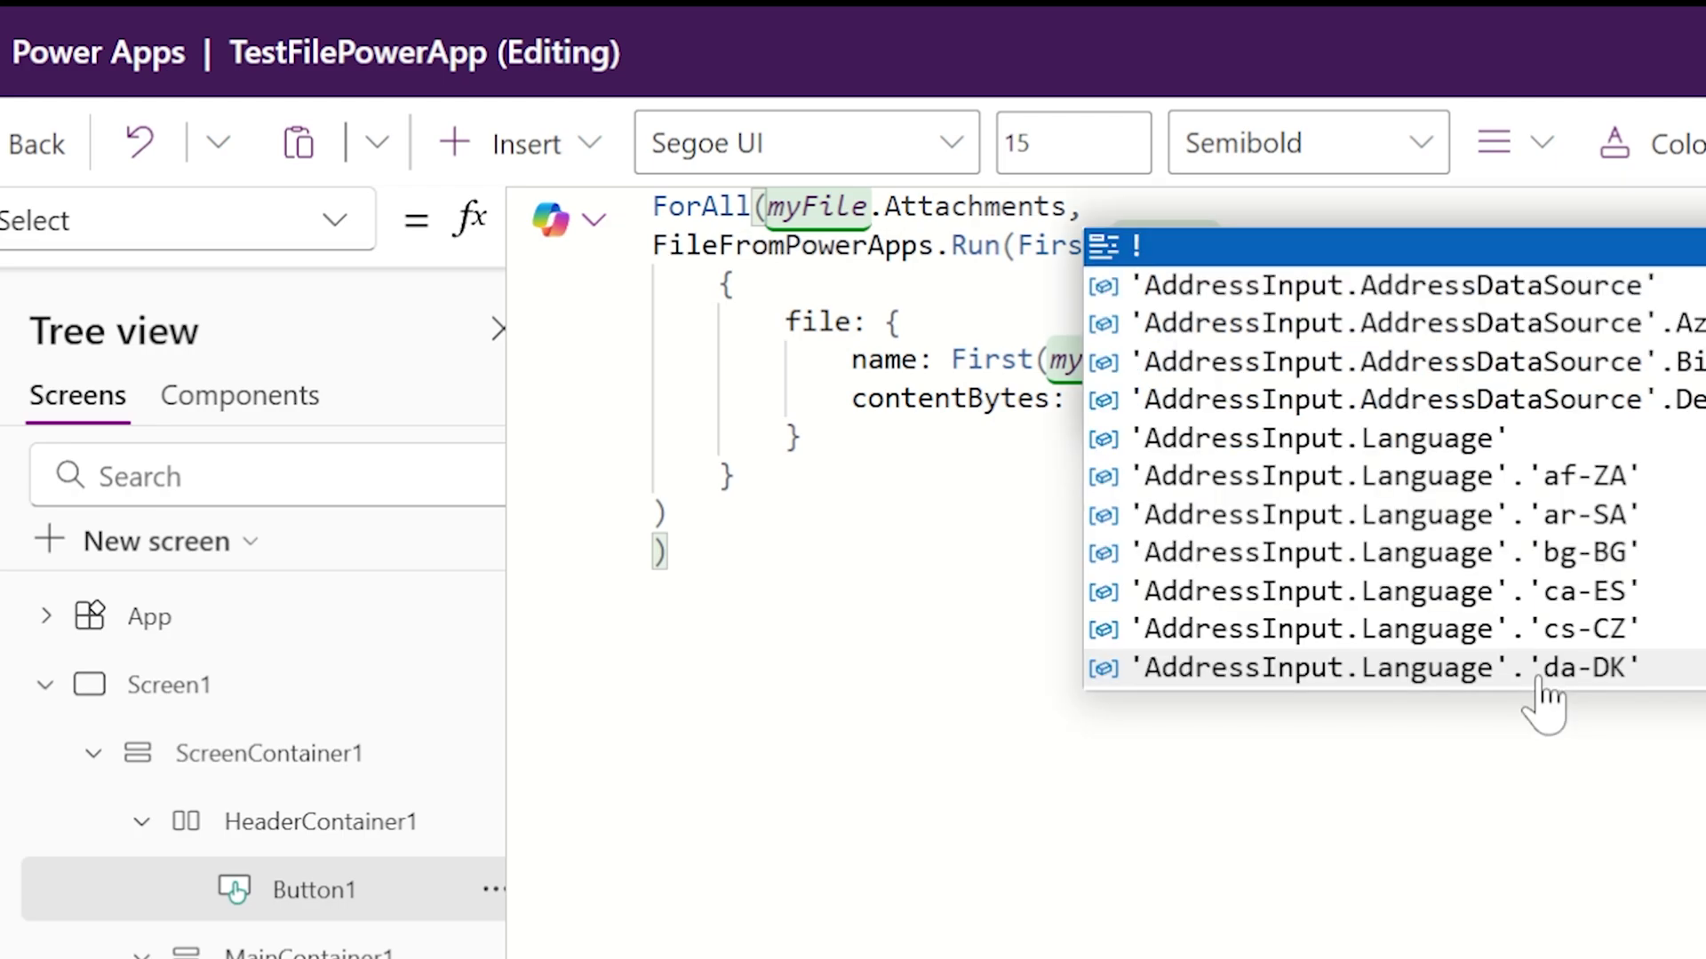
Step: Strip the First(myFile.Attachments). prefixes so Run uses Name and contentBytes uses Value
click(999, 359)
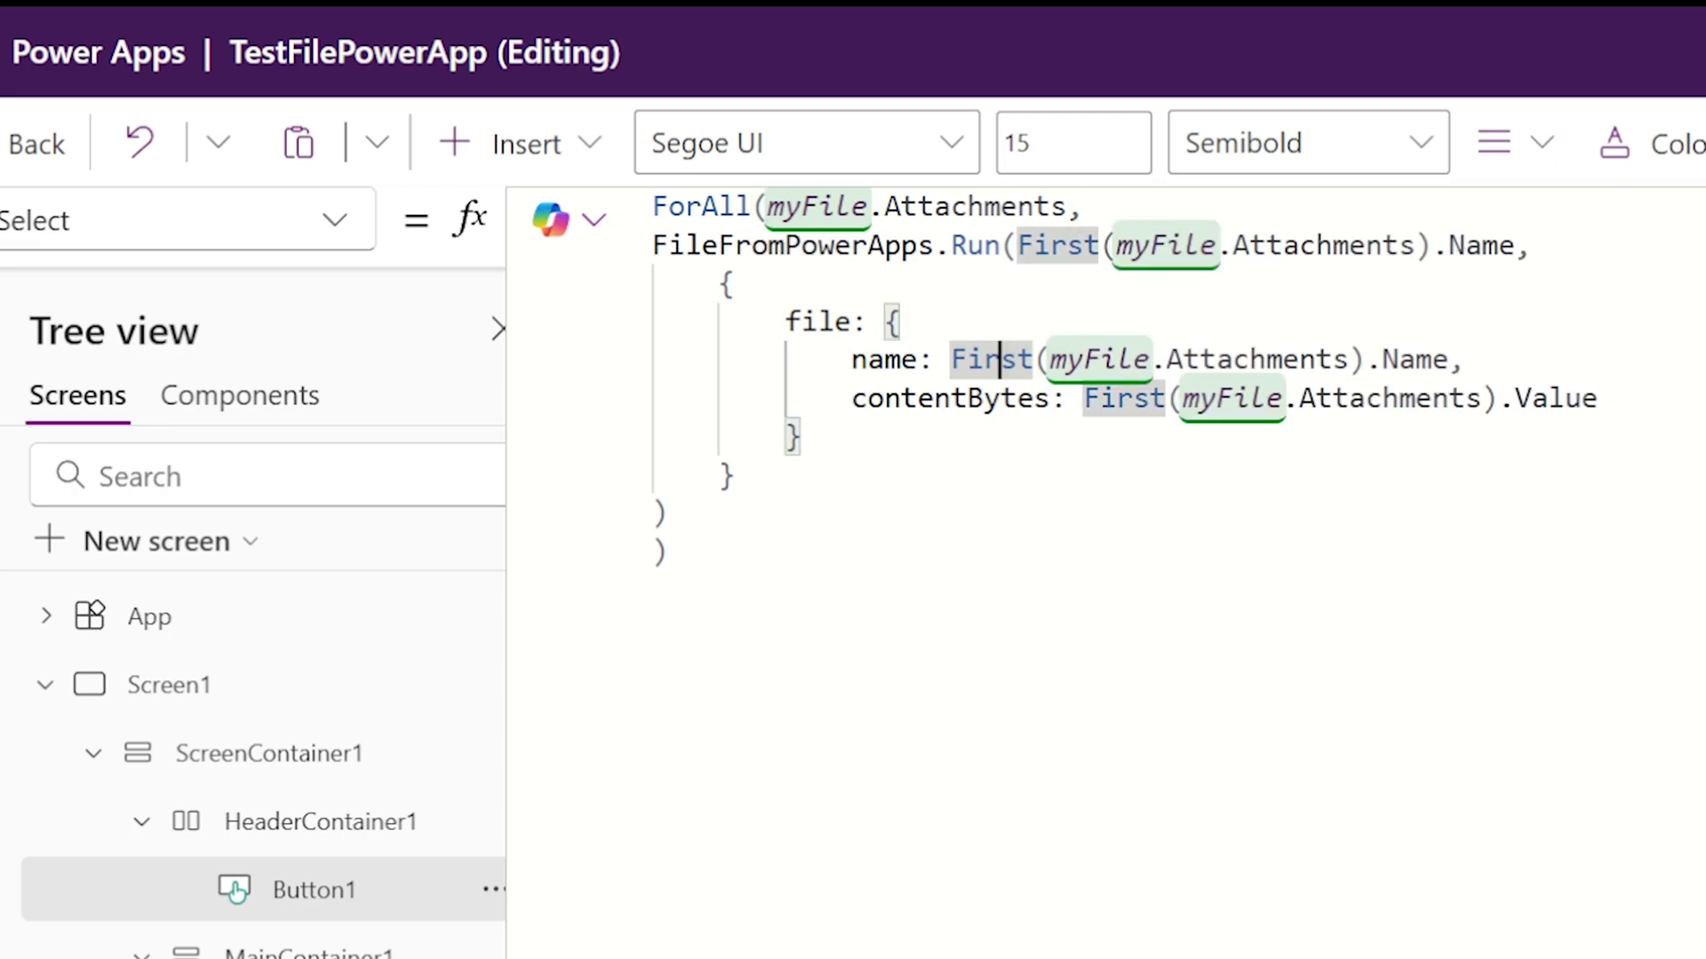
drag(1449, 245, 1015, 245)
key(BackSpace)
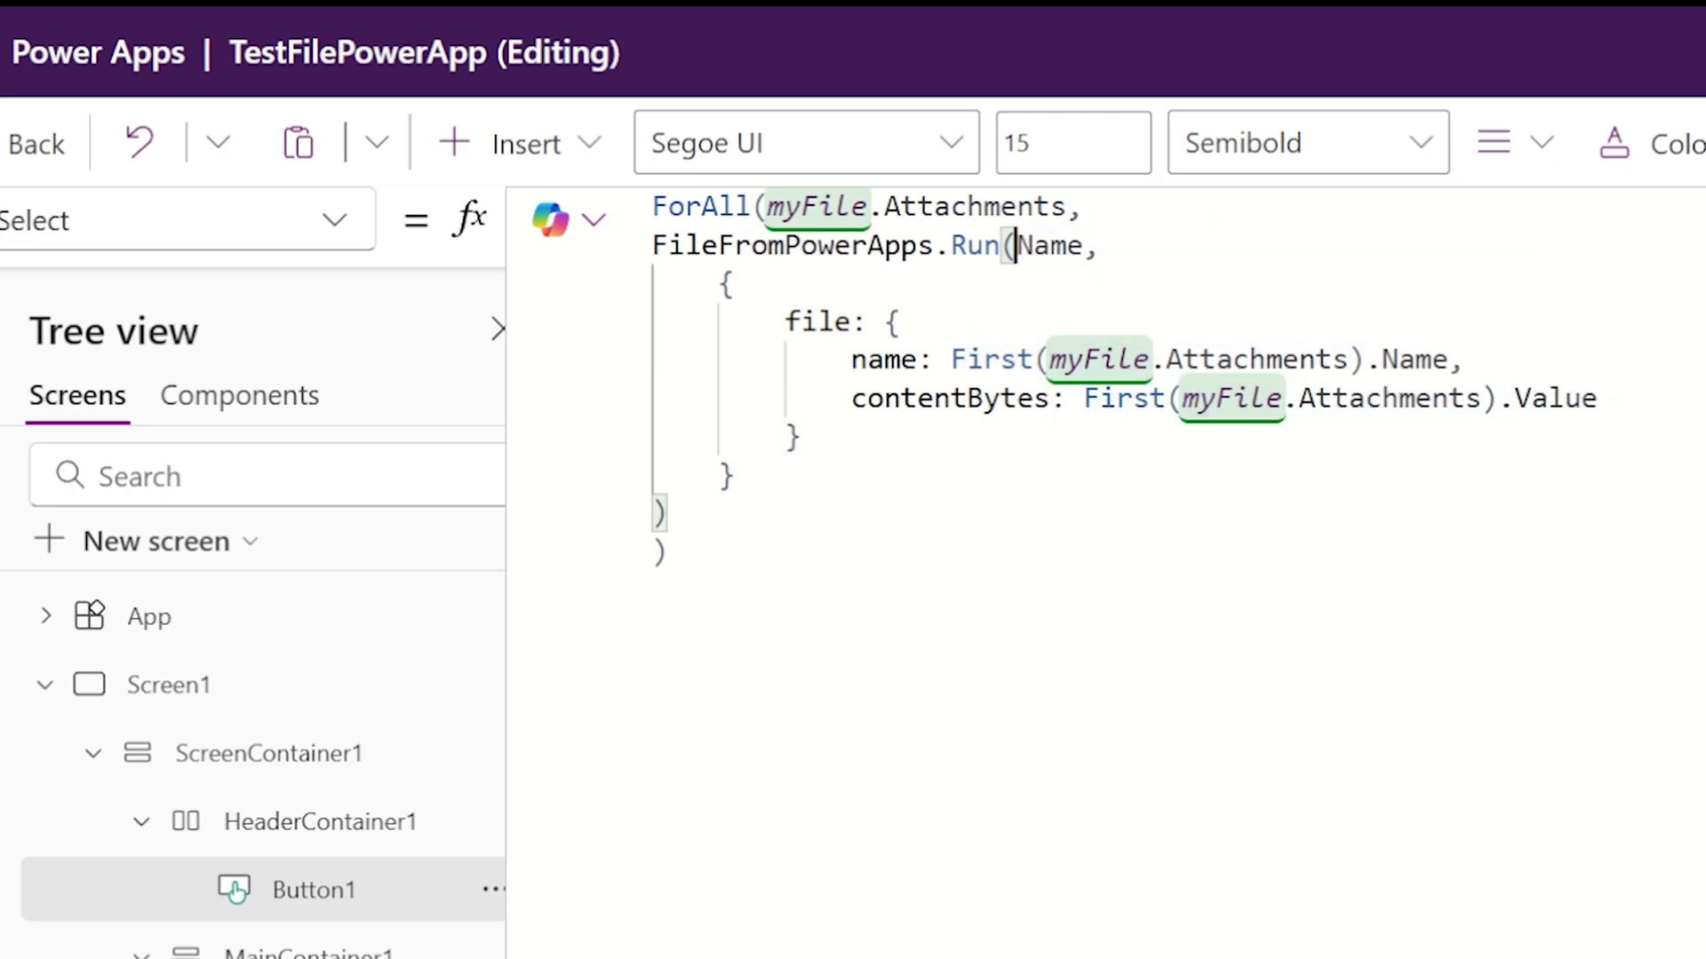
drag(1375, 359, 949, 359)
key(BackSpace)
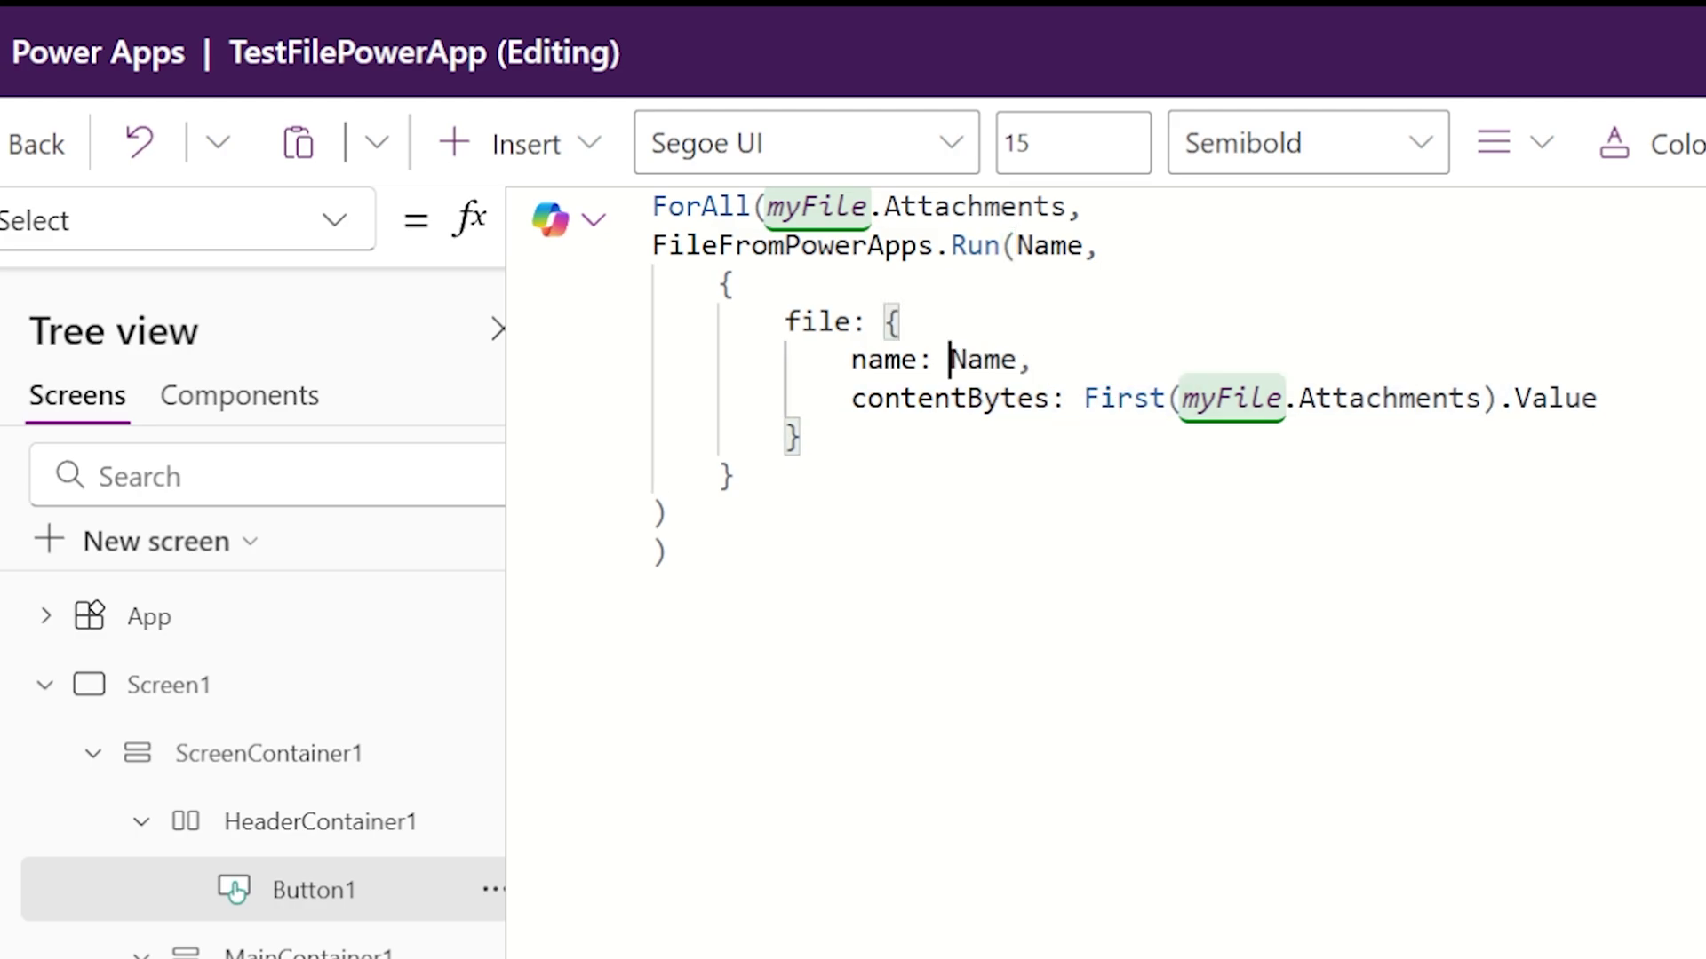
drag(1514, 398, 1082, 398)
key(BackSpace)
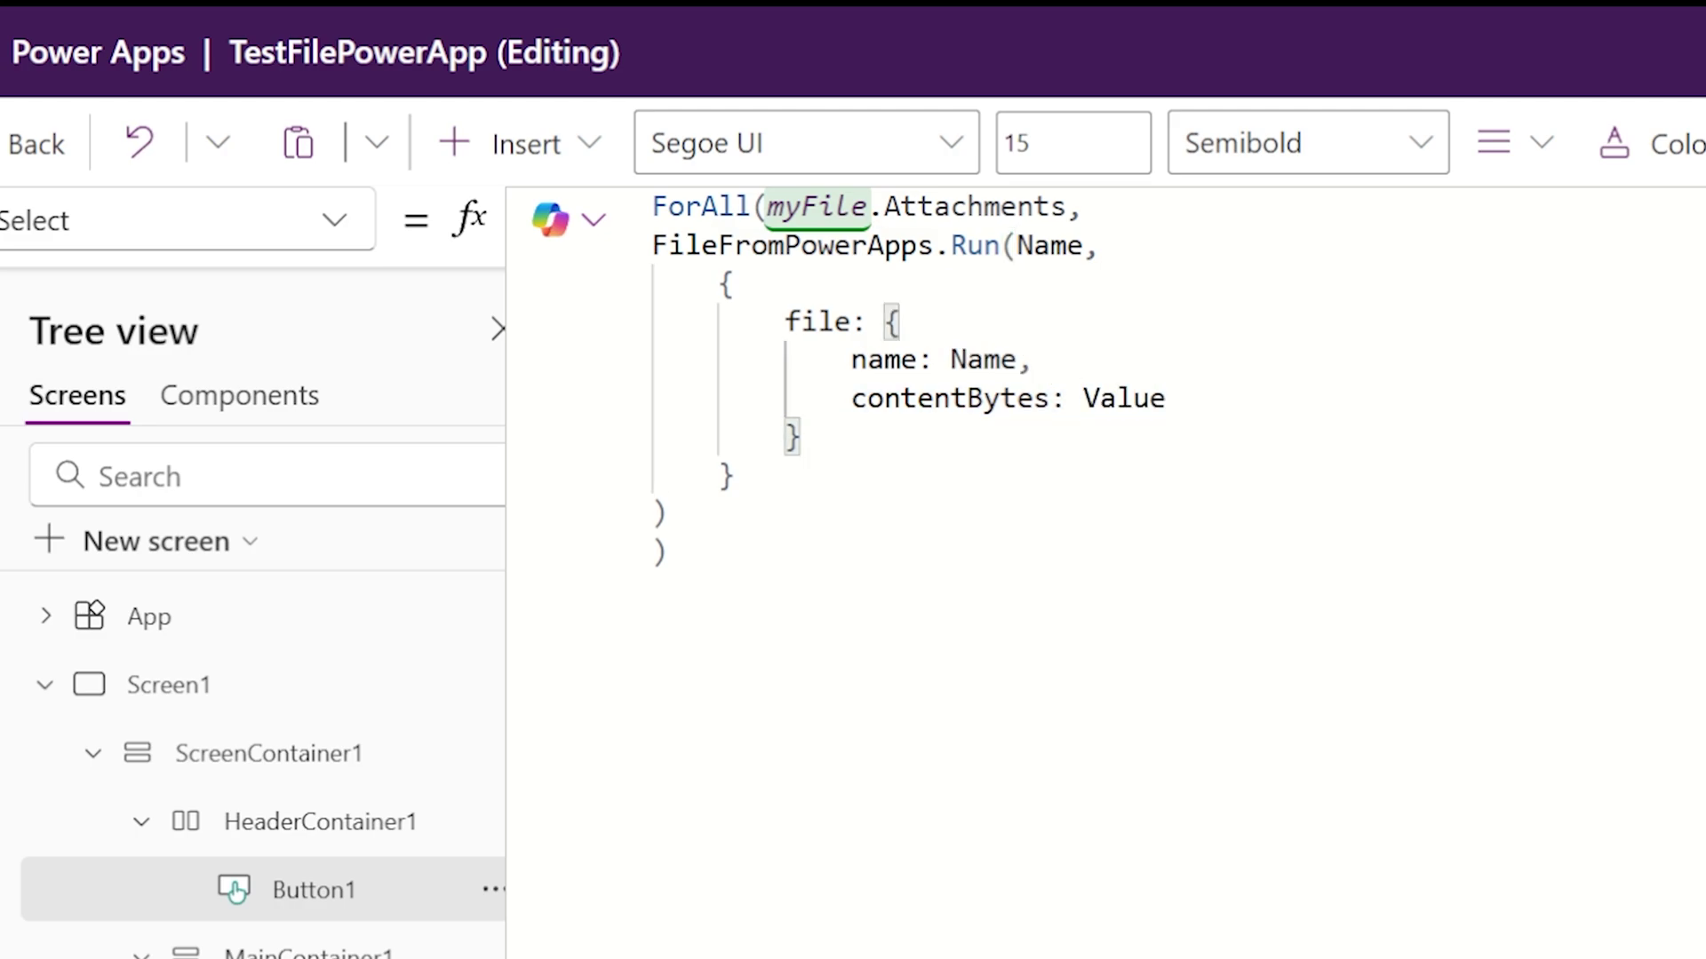
Step: Reformat the ForAll formula into indented lines
click(666, 551)
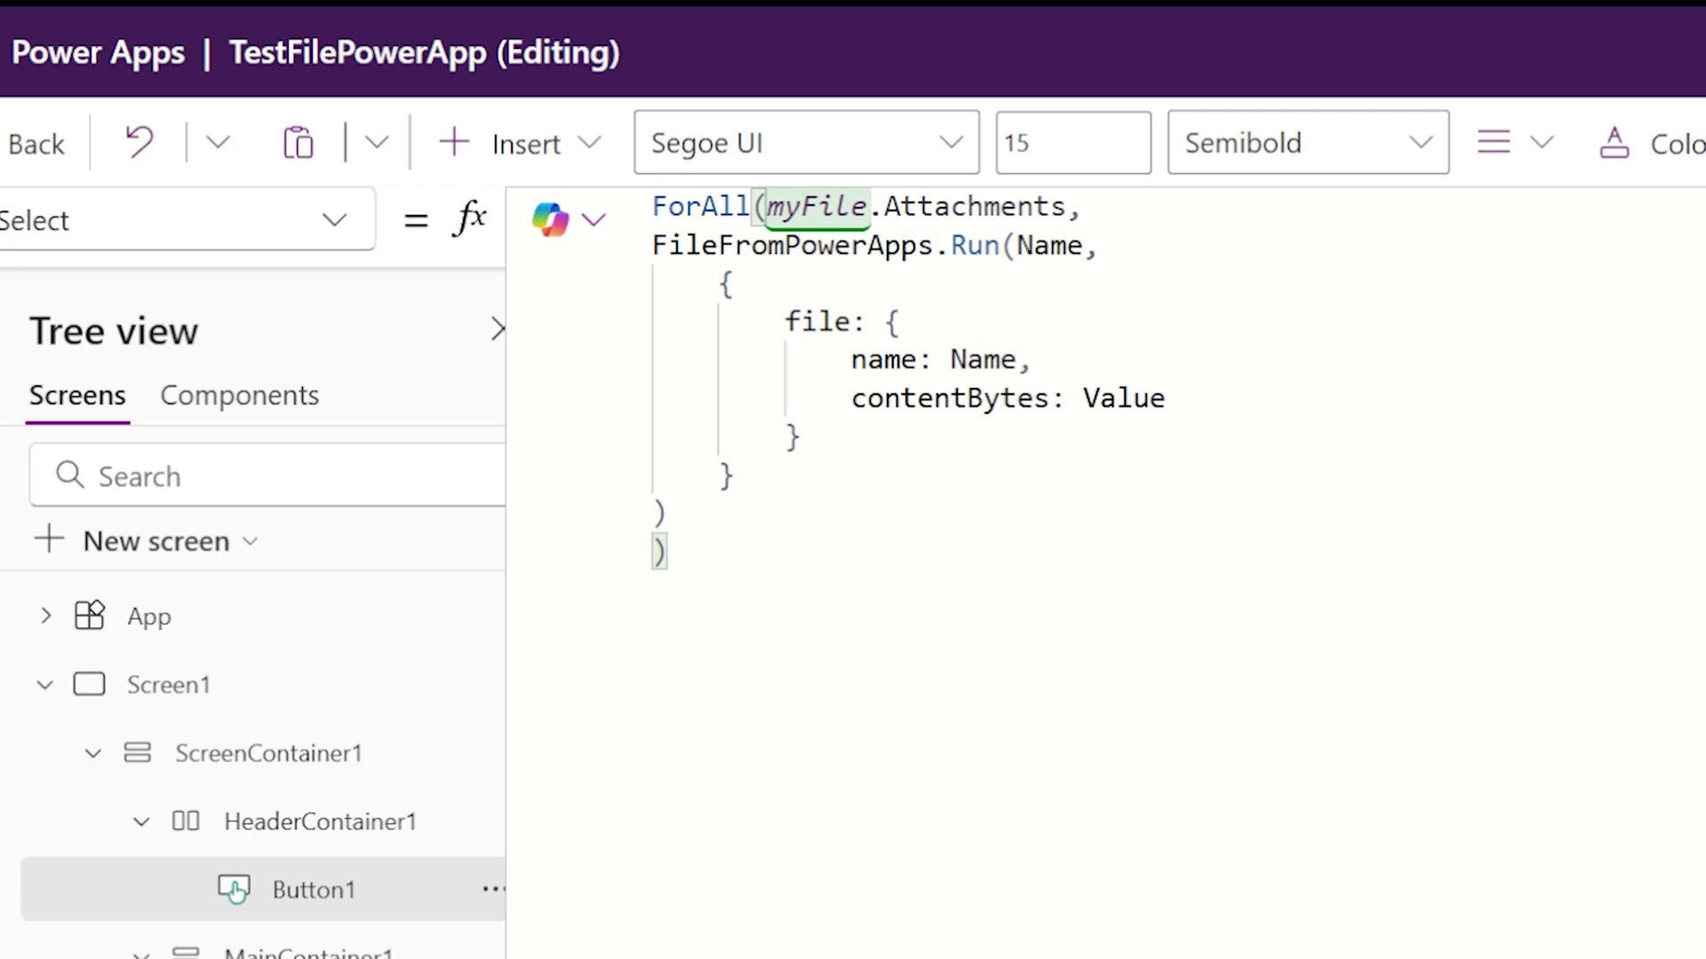
key(shift+alt+f)
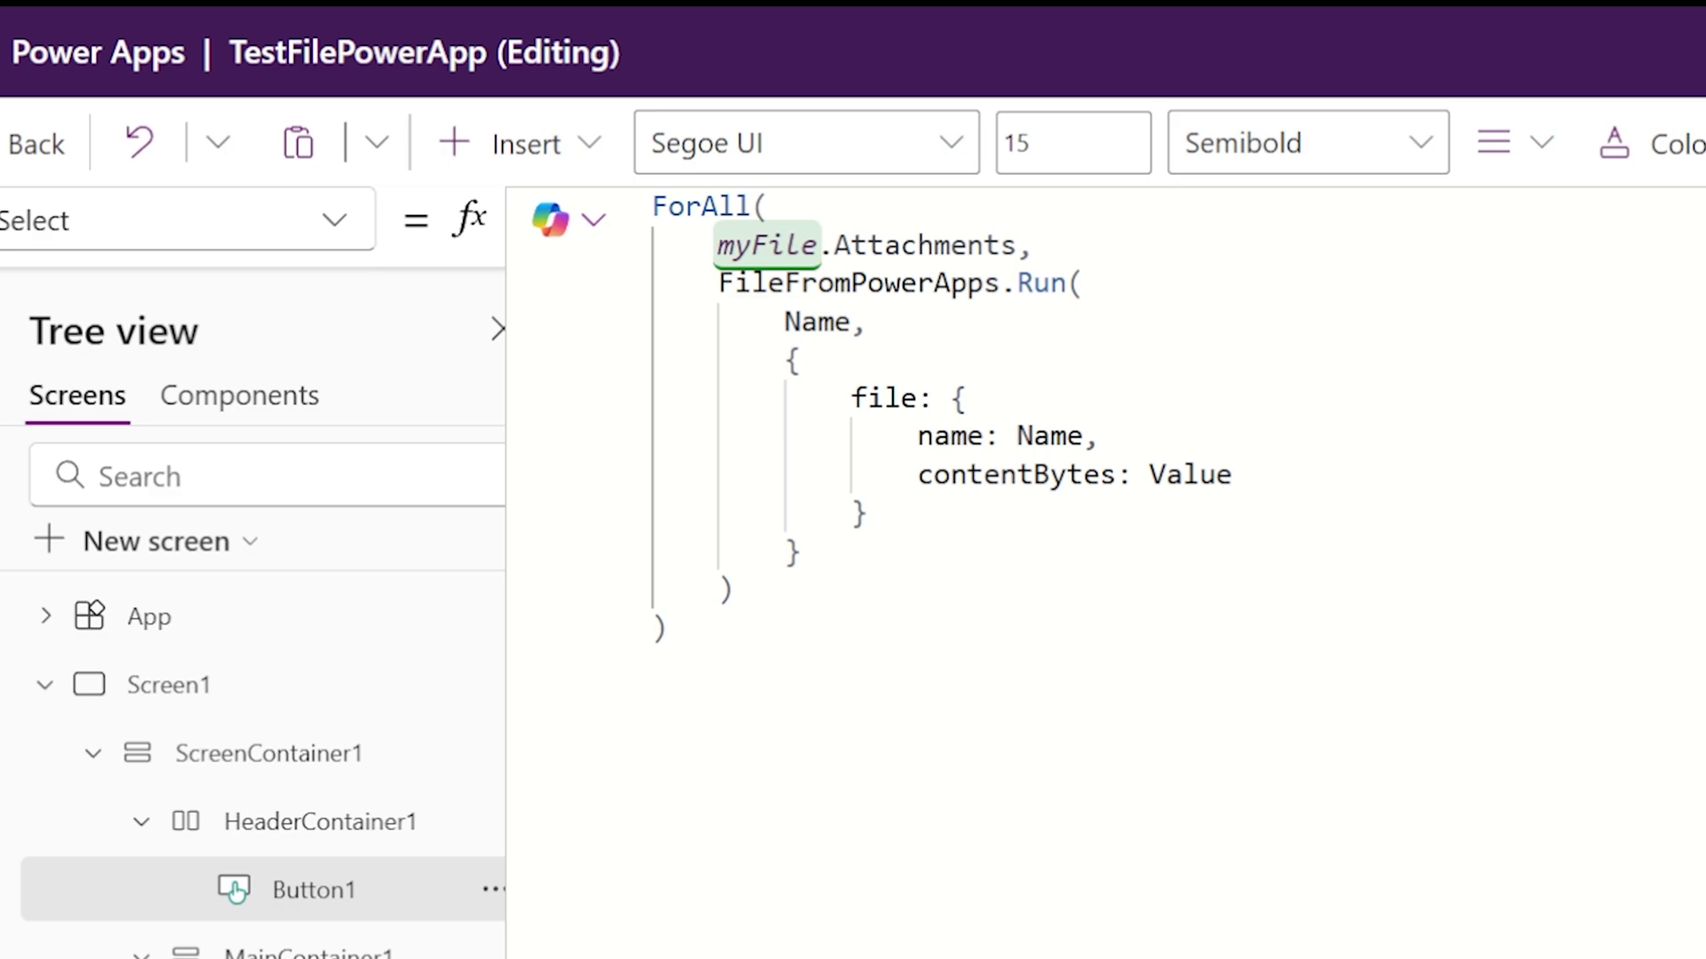
drag(718, 283, 733, 591)
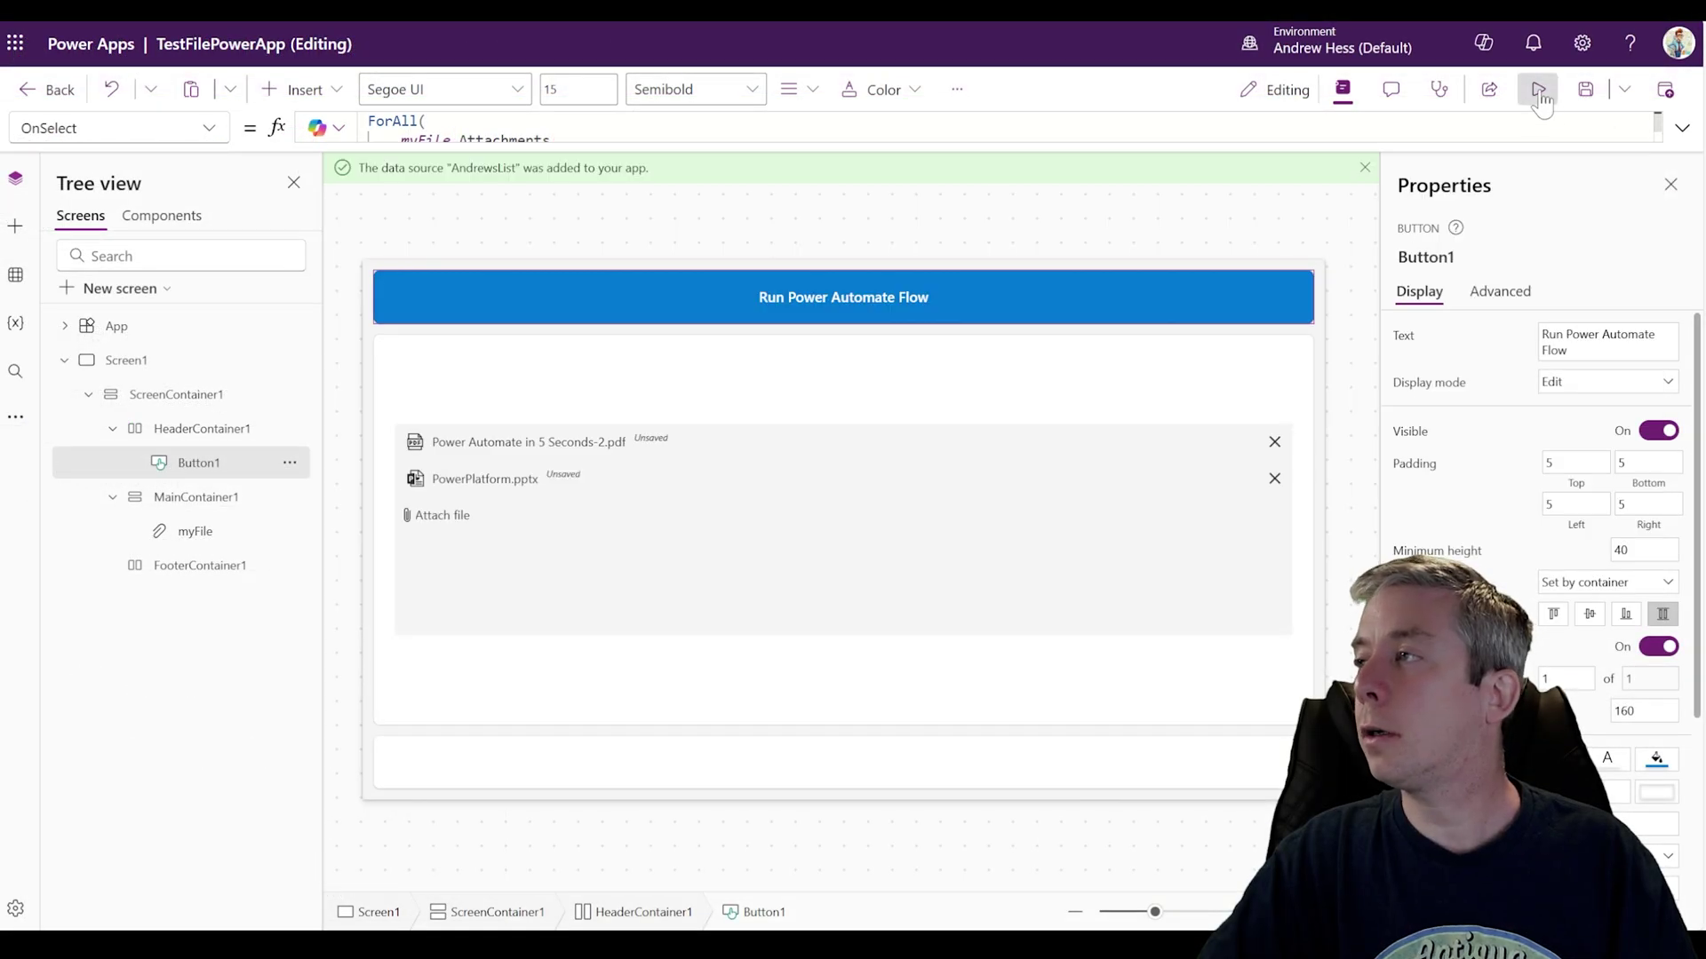
click(1536, 85)
Step: Run the flow with both files and verify PowerPlatform.pptx and the PDF in SecondaryLibrary
click(761, 204)
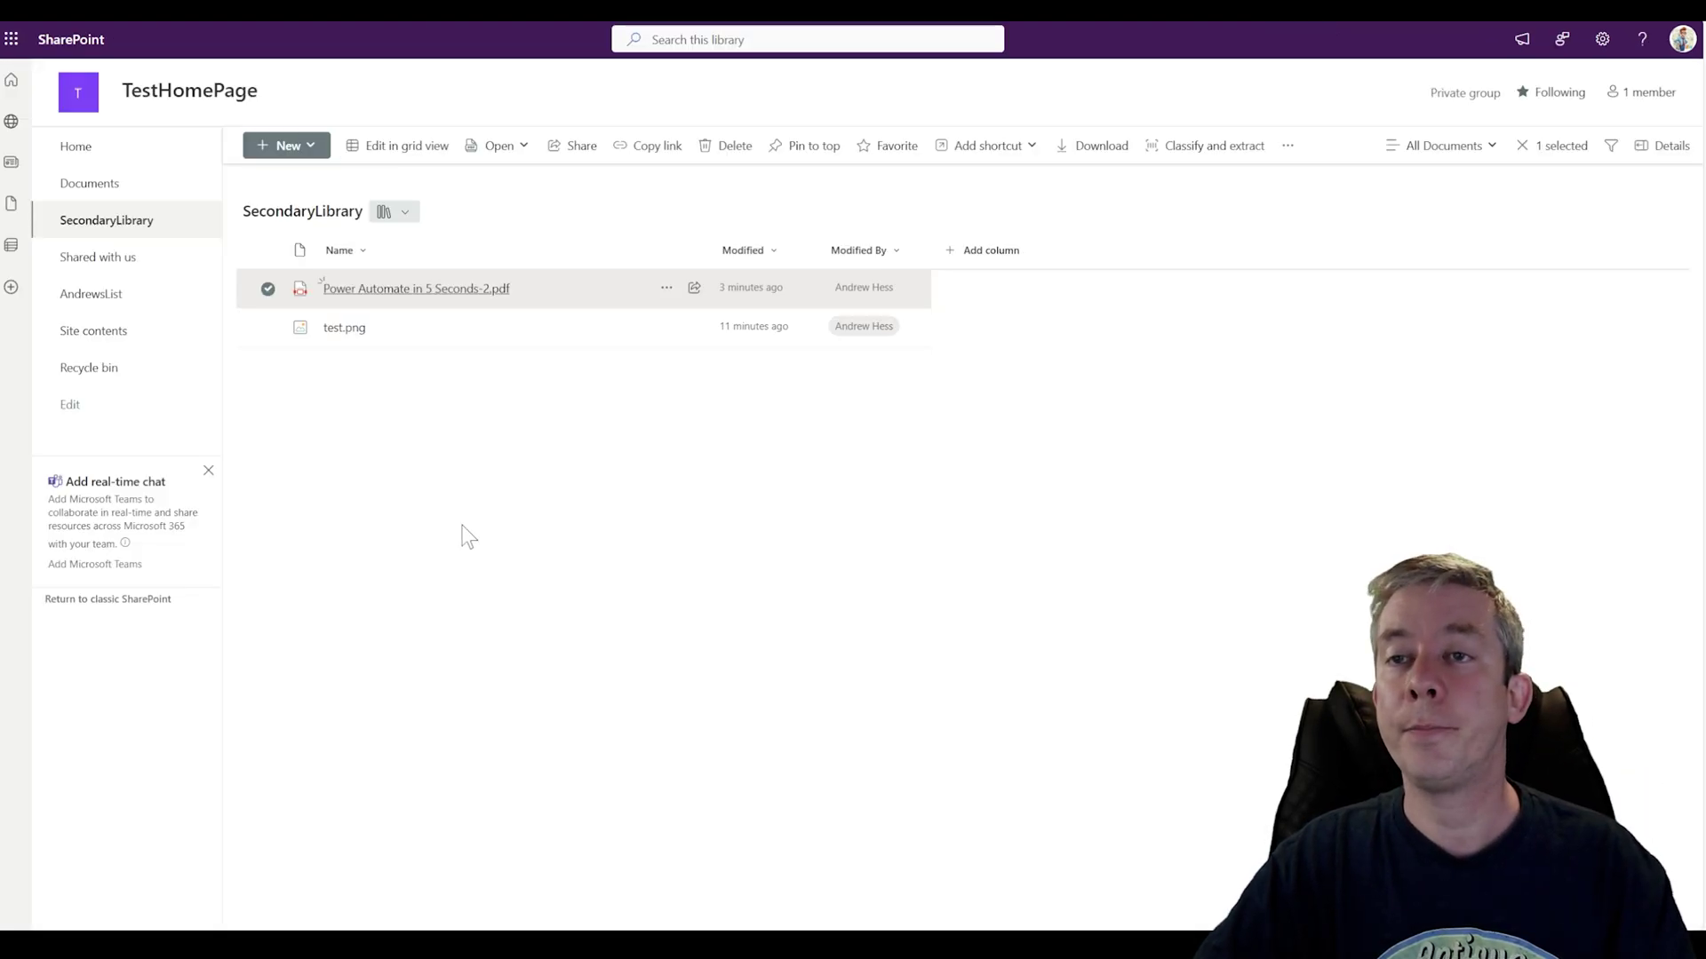
click(469, 538)
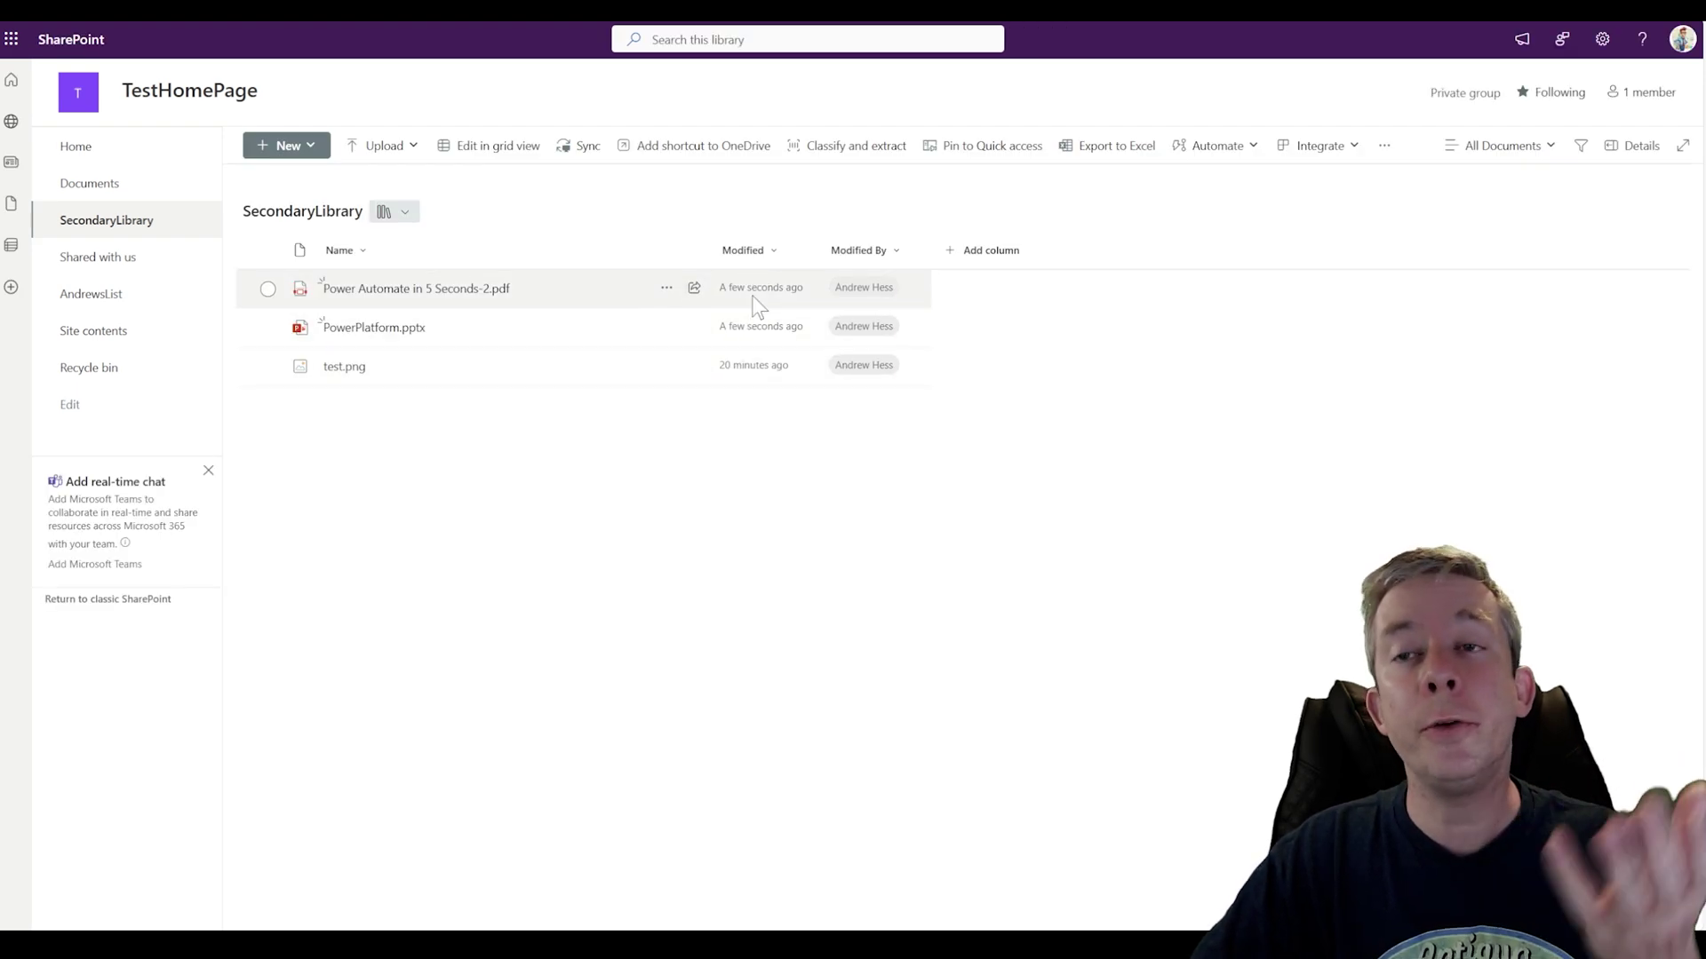
click(379, 330)
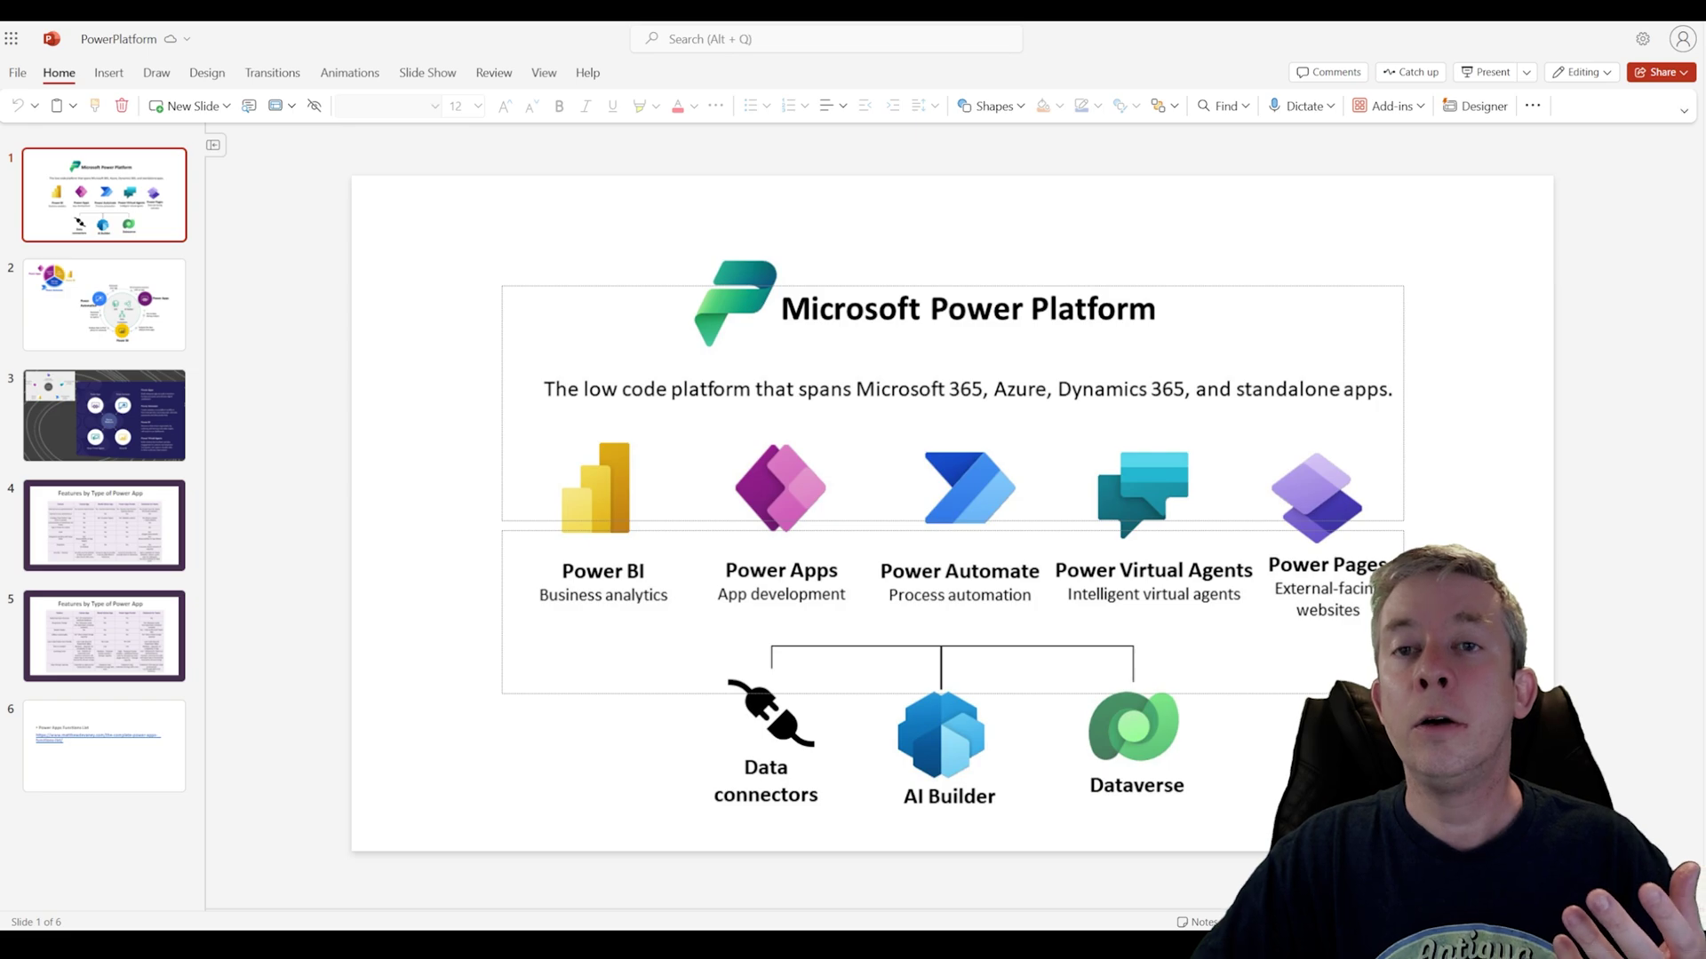
click(311, 9)
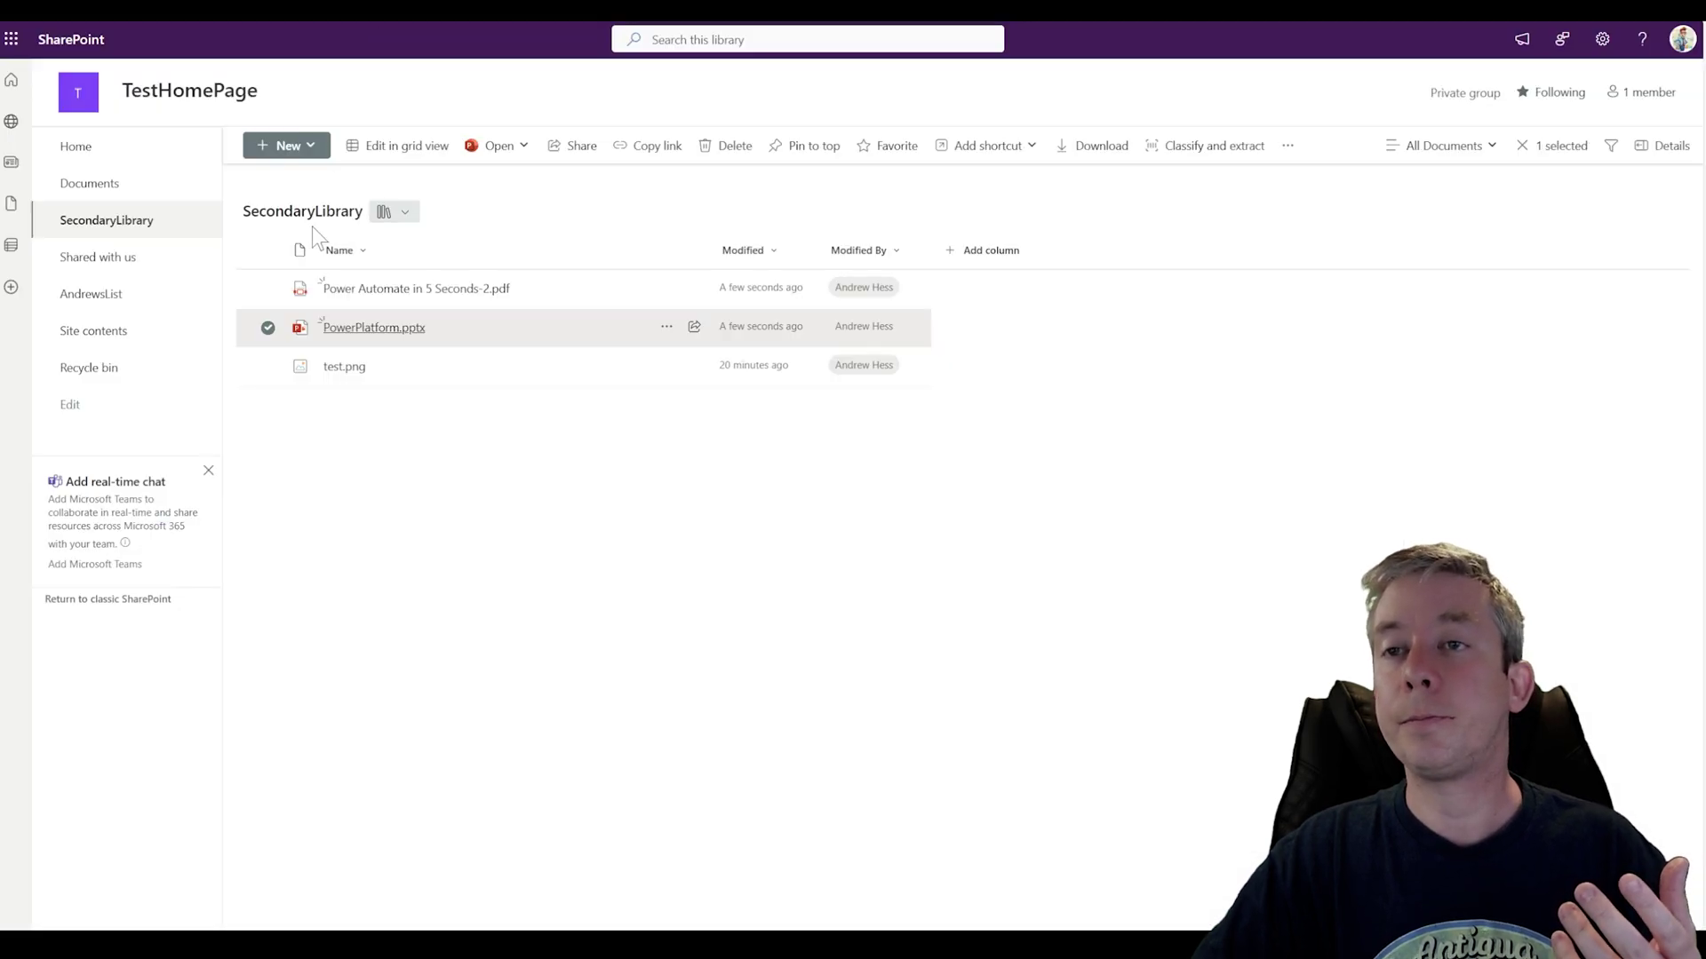
click(356, 289)
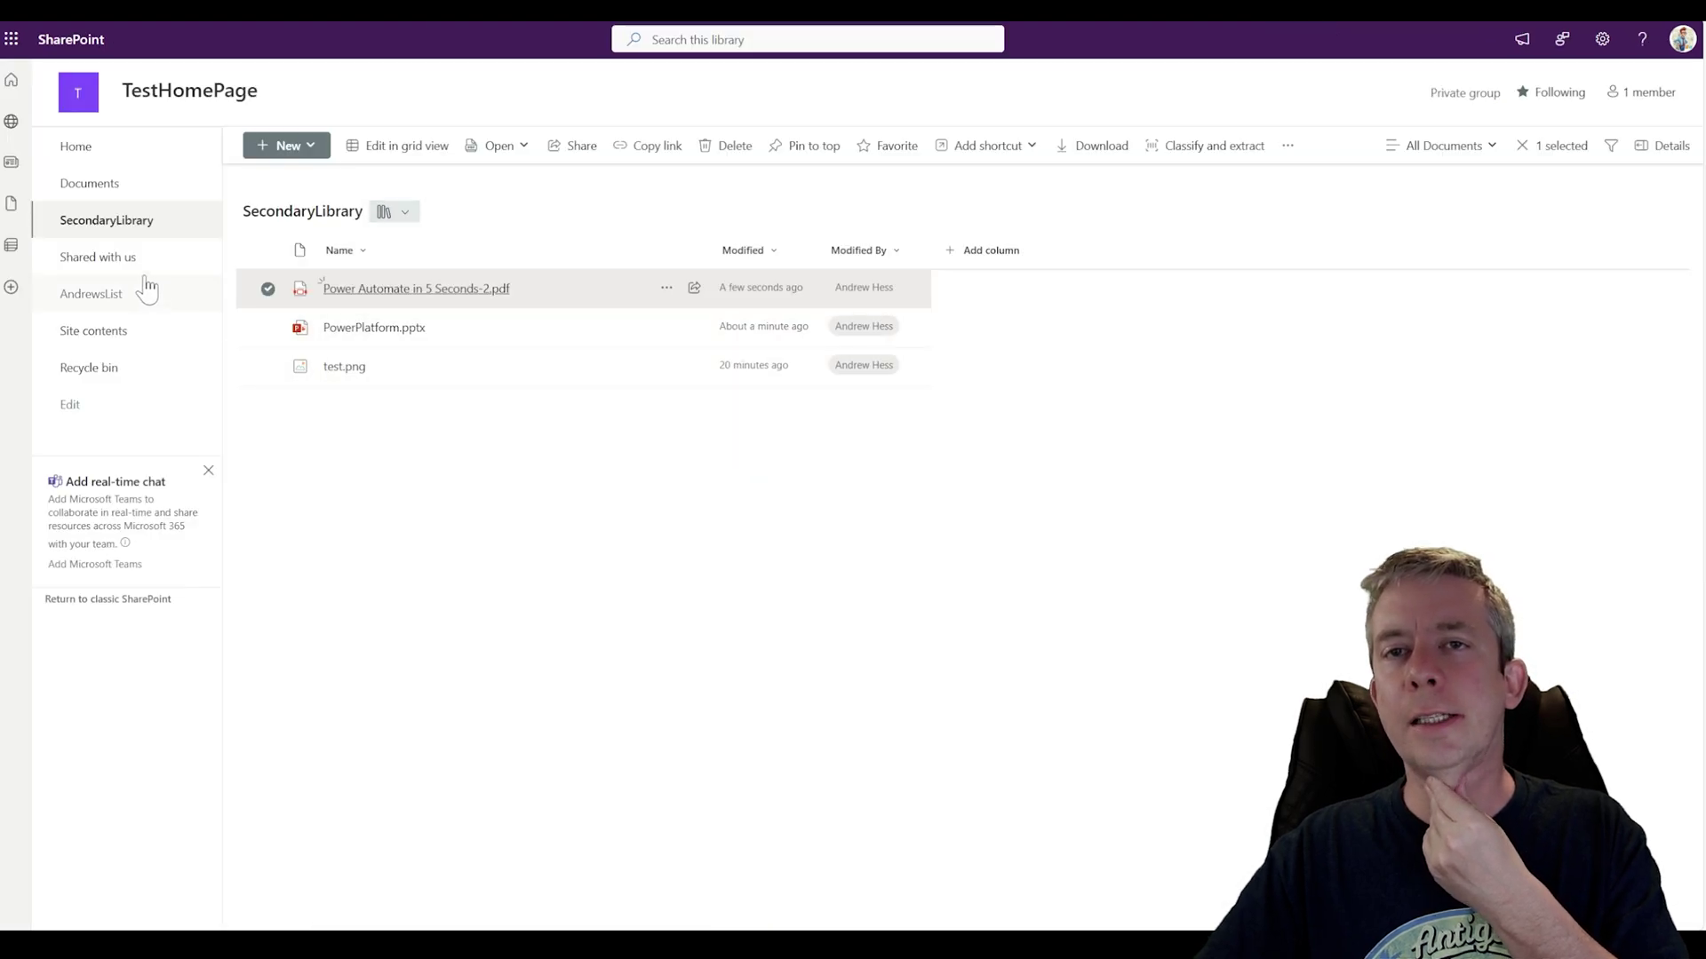
Step: Show AndrewsList with a wider Attachments column
click(95, 295)
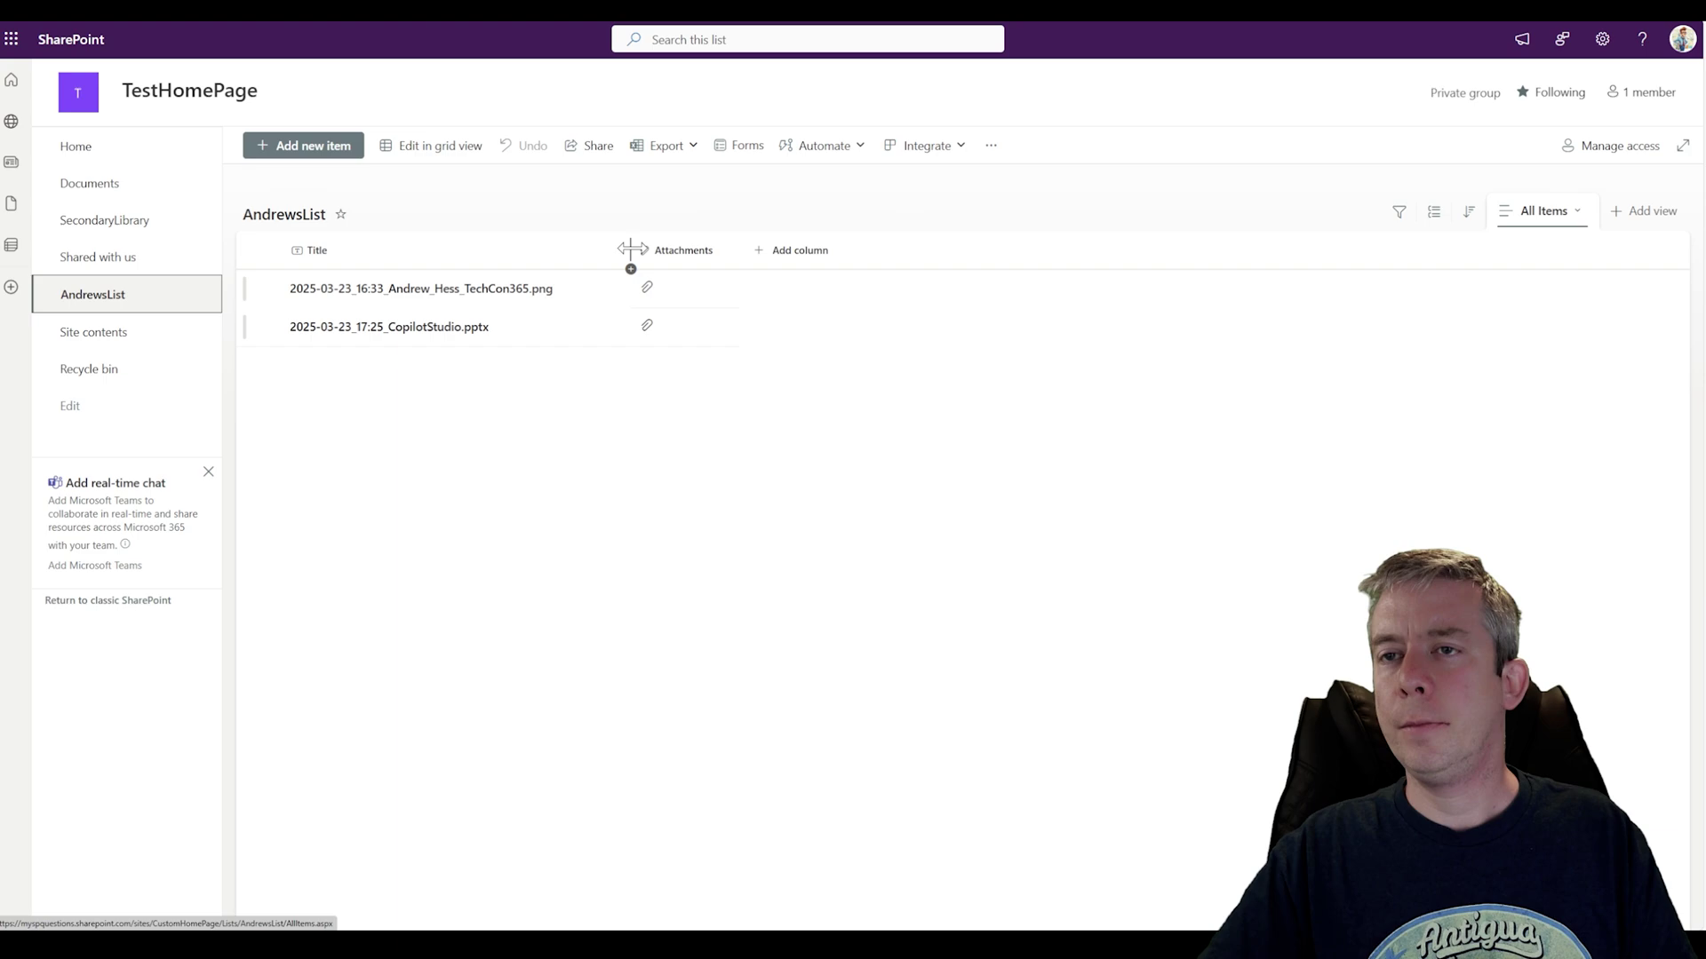
drag(743, 249, 809, 256)
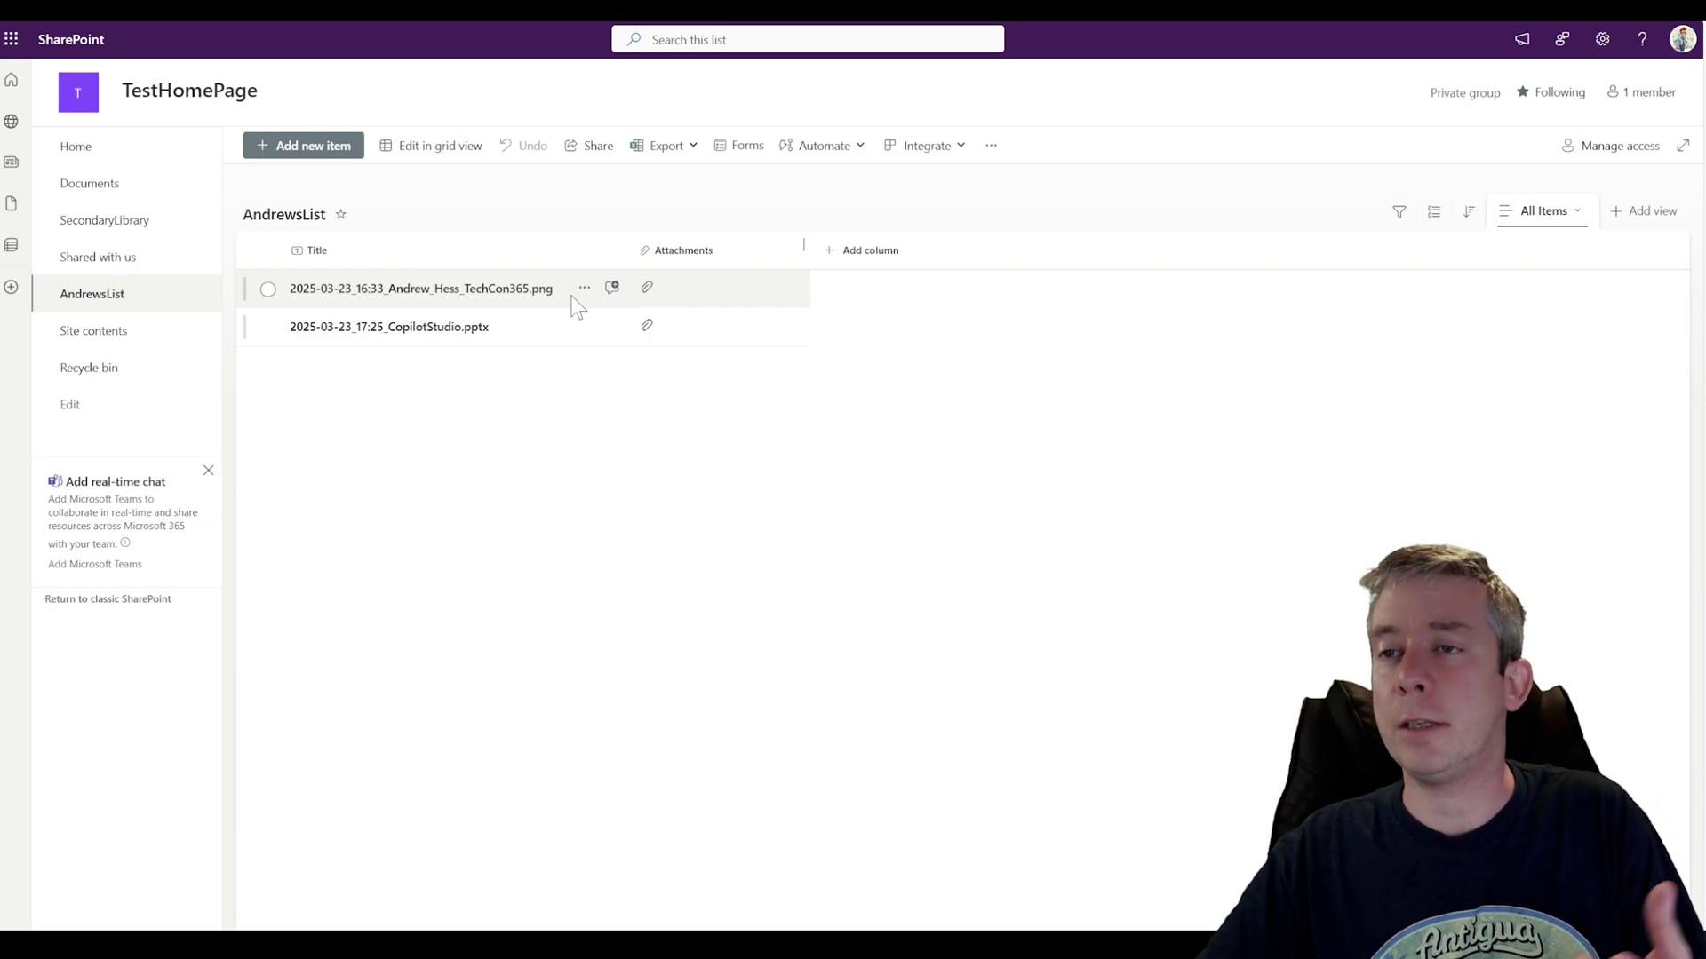
click(302, 90)
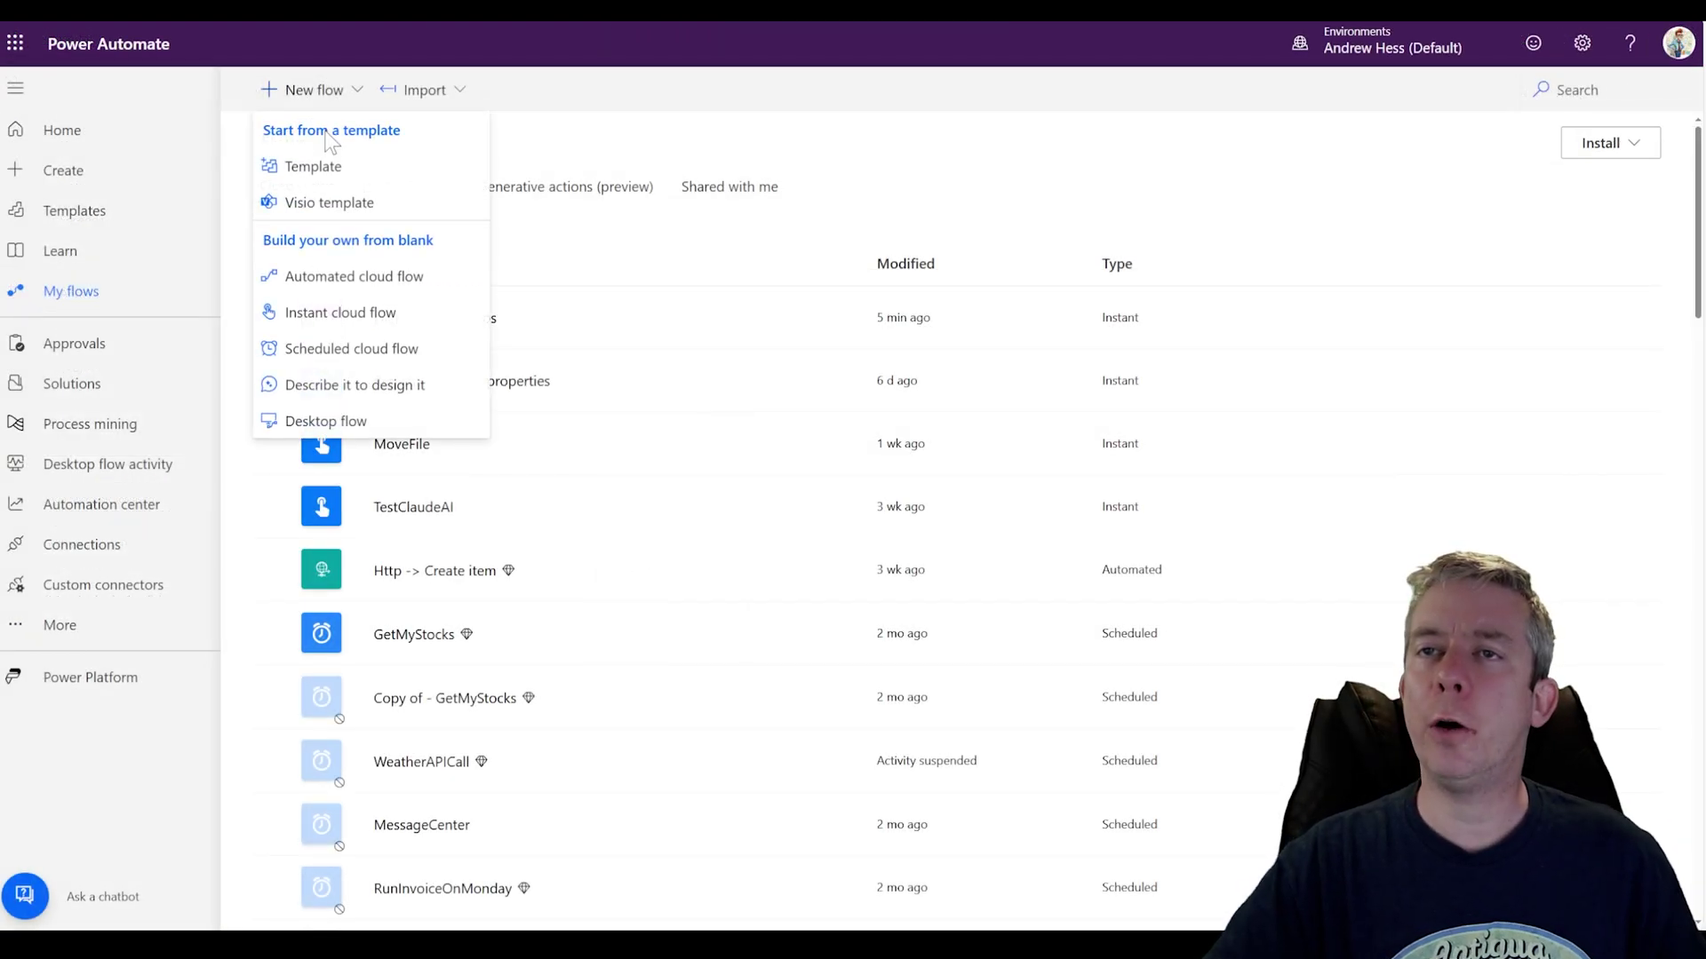
Step: Create automated cloud flow WhenCreateListGrabAttachments using SharePoint's 'When an item is created' trigger
click(347, 276)
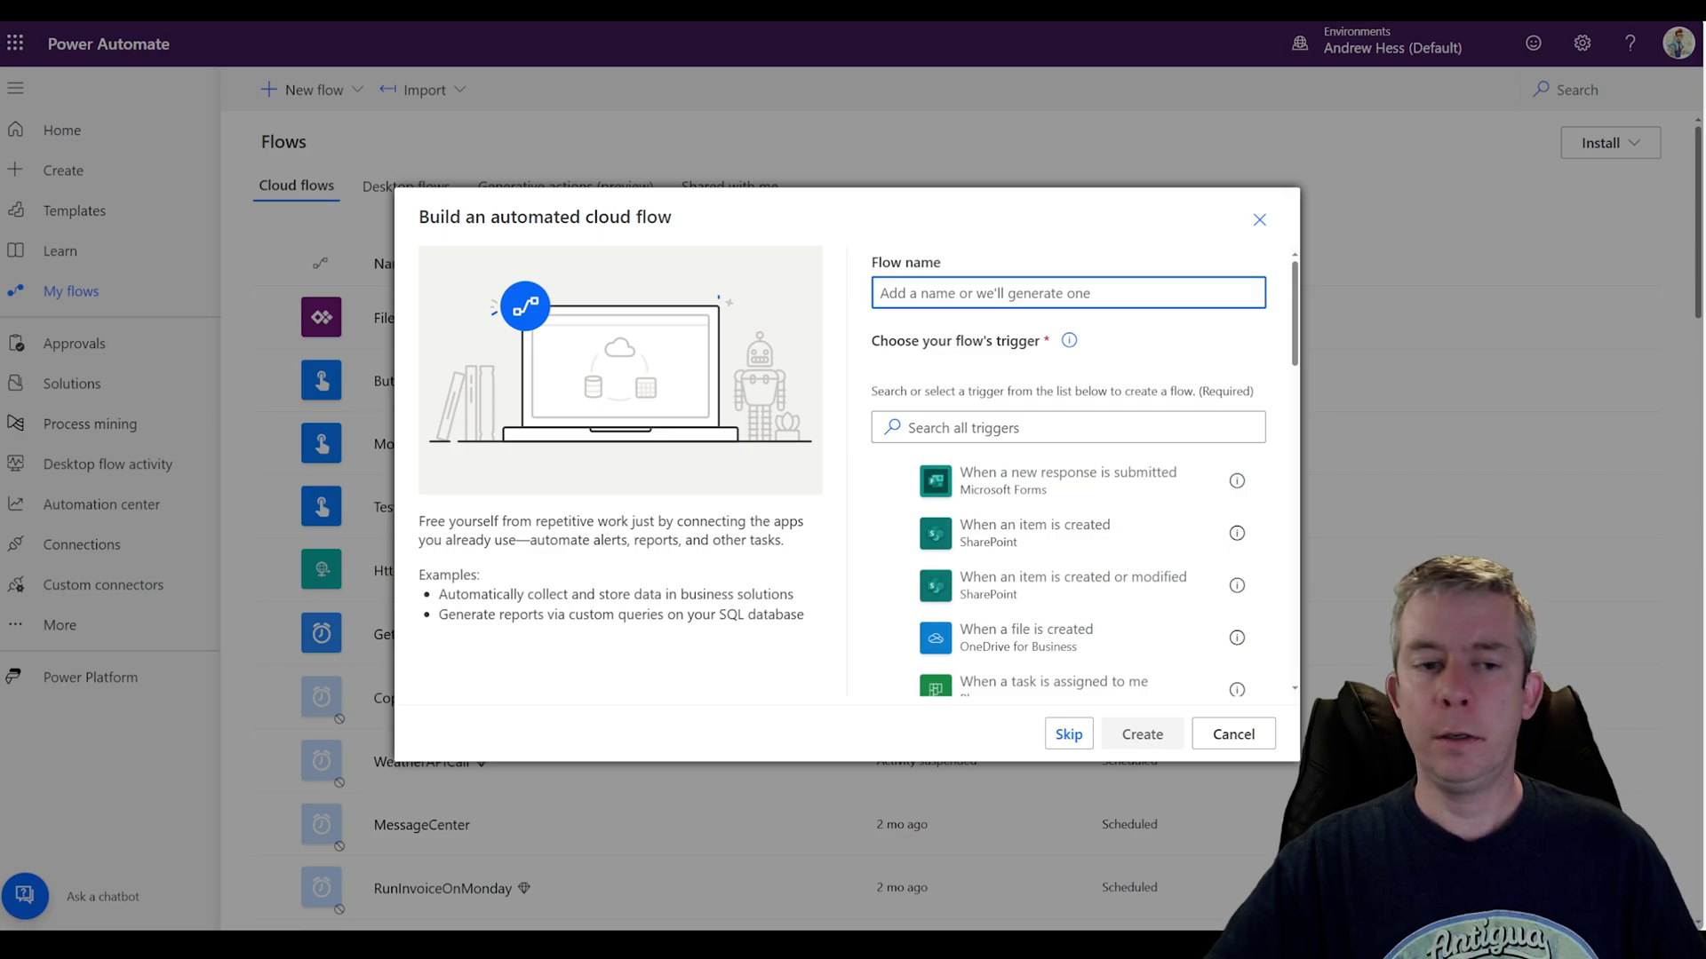
text(WhenCreateListGrabAttachments)
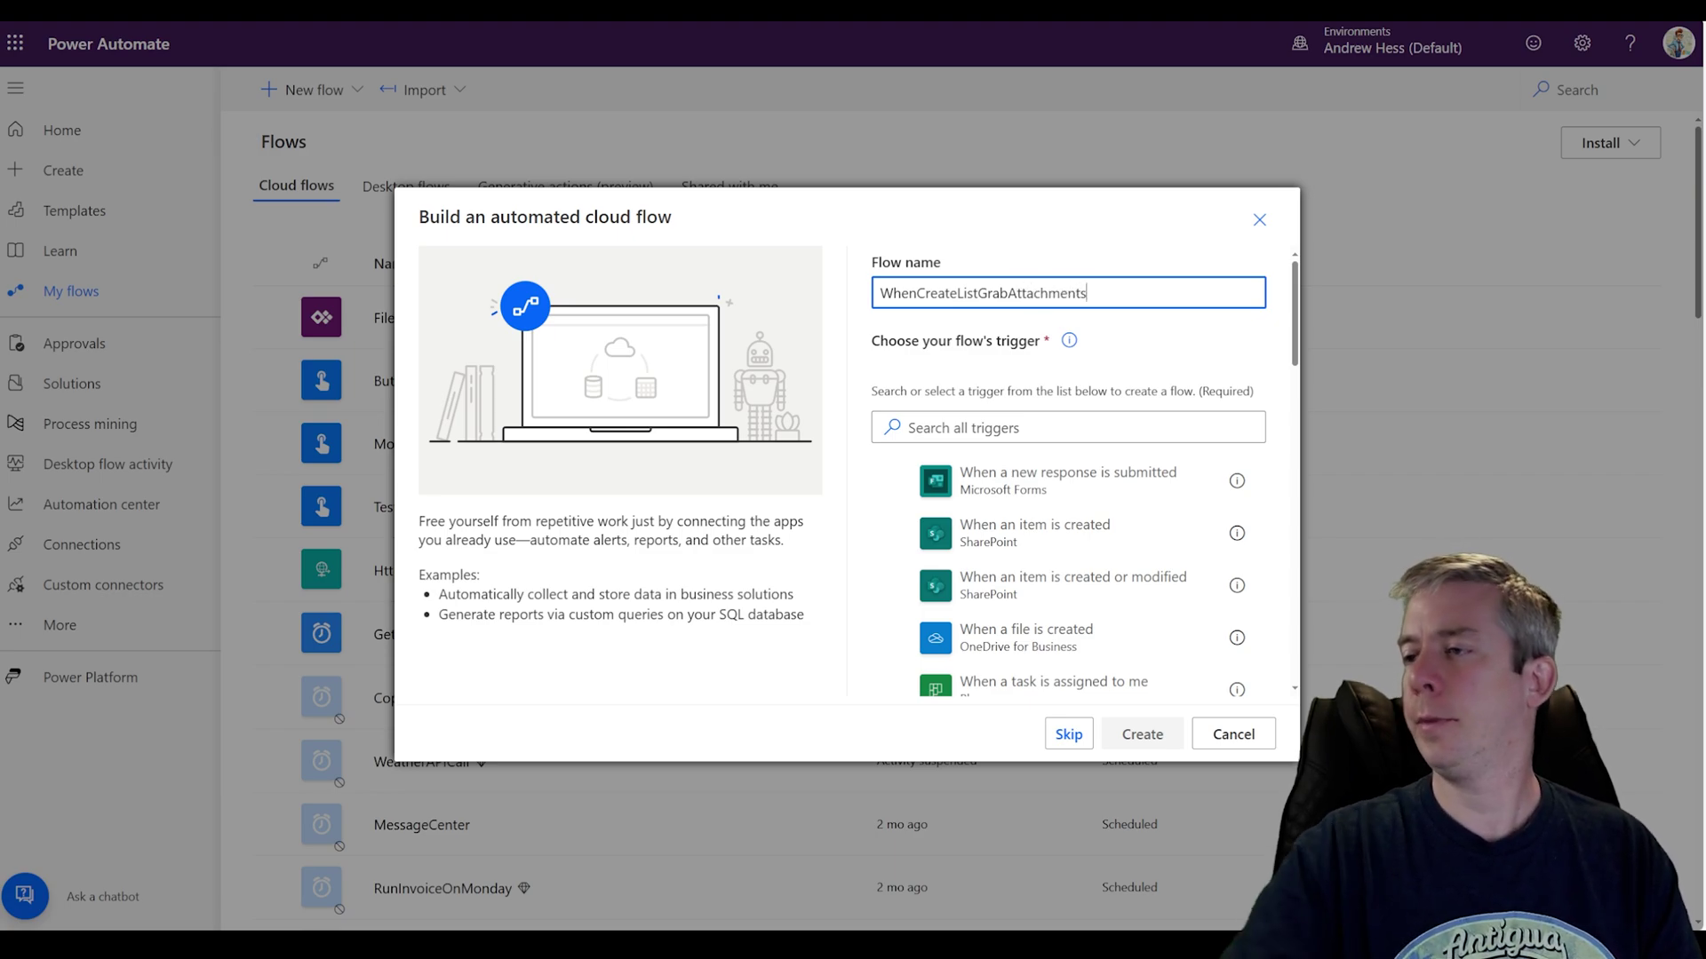
click(1000, 544)
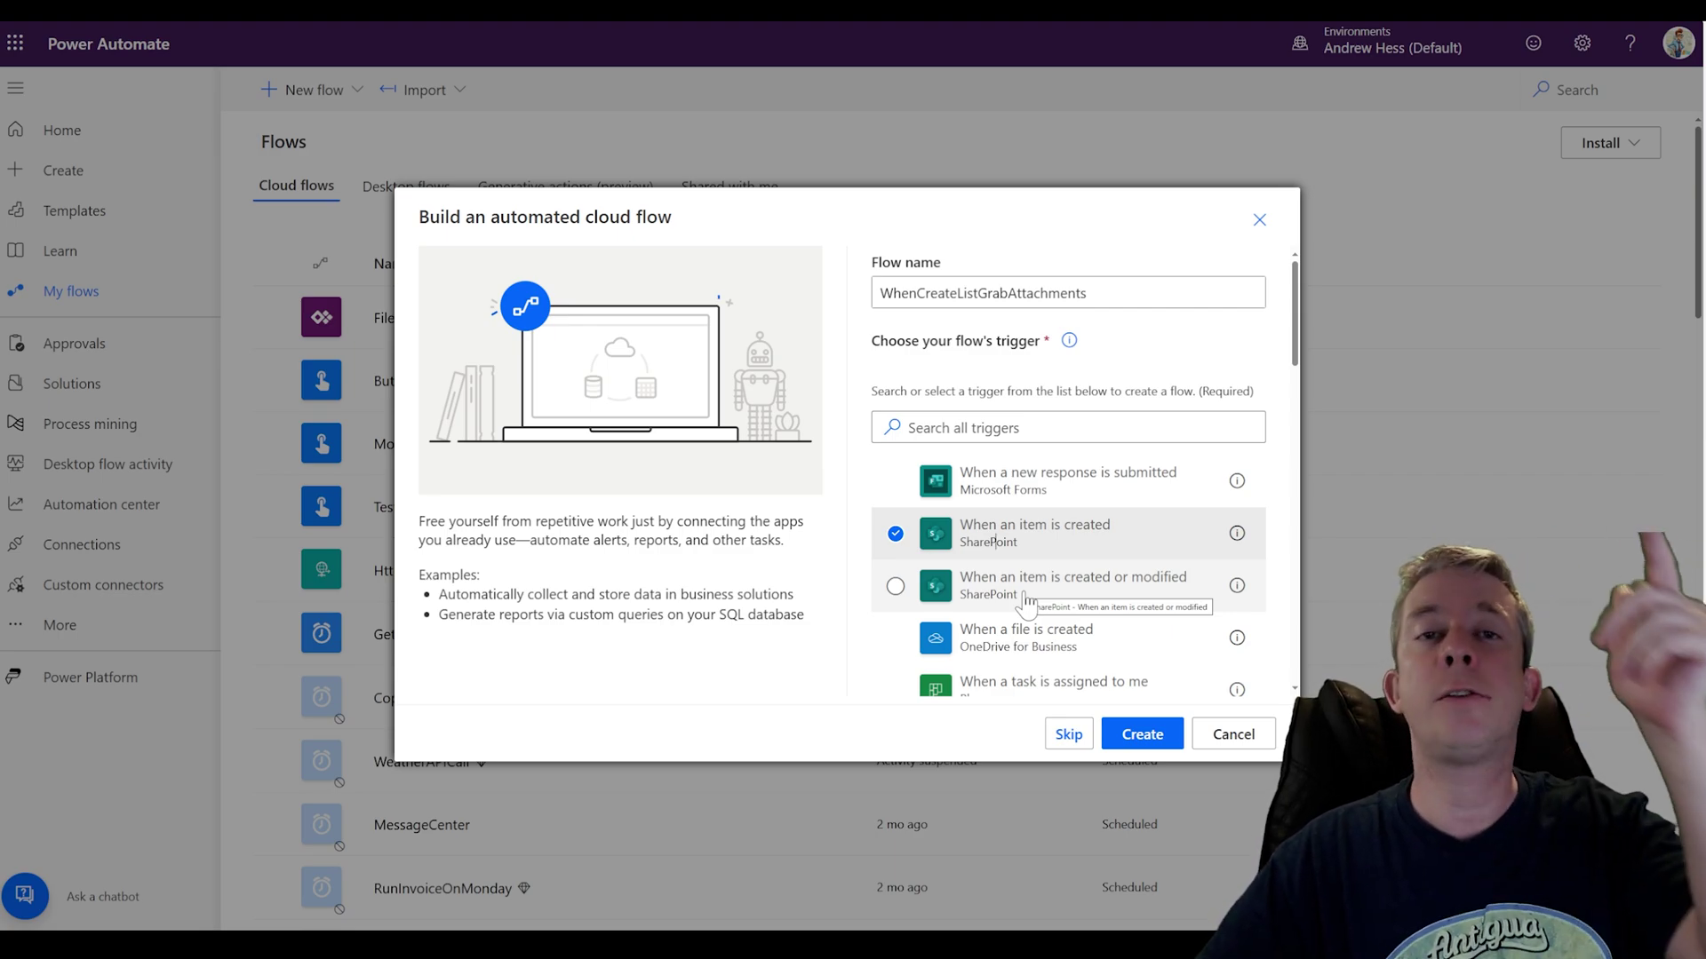
click(1135, 734)
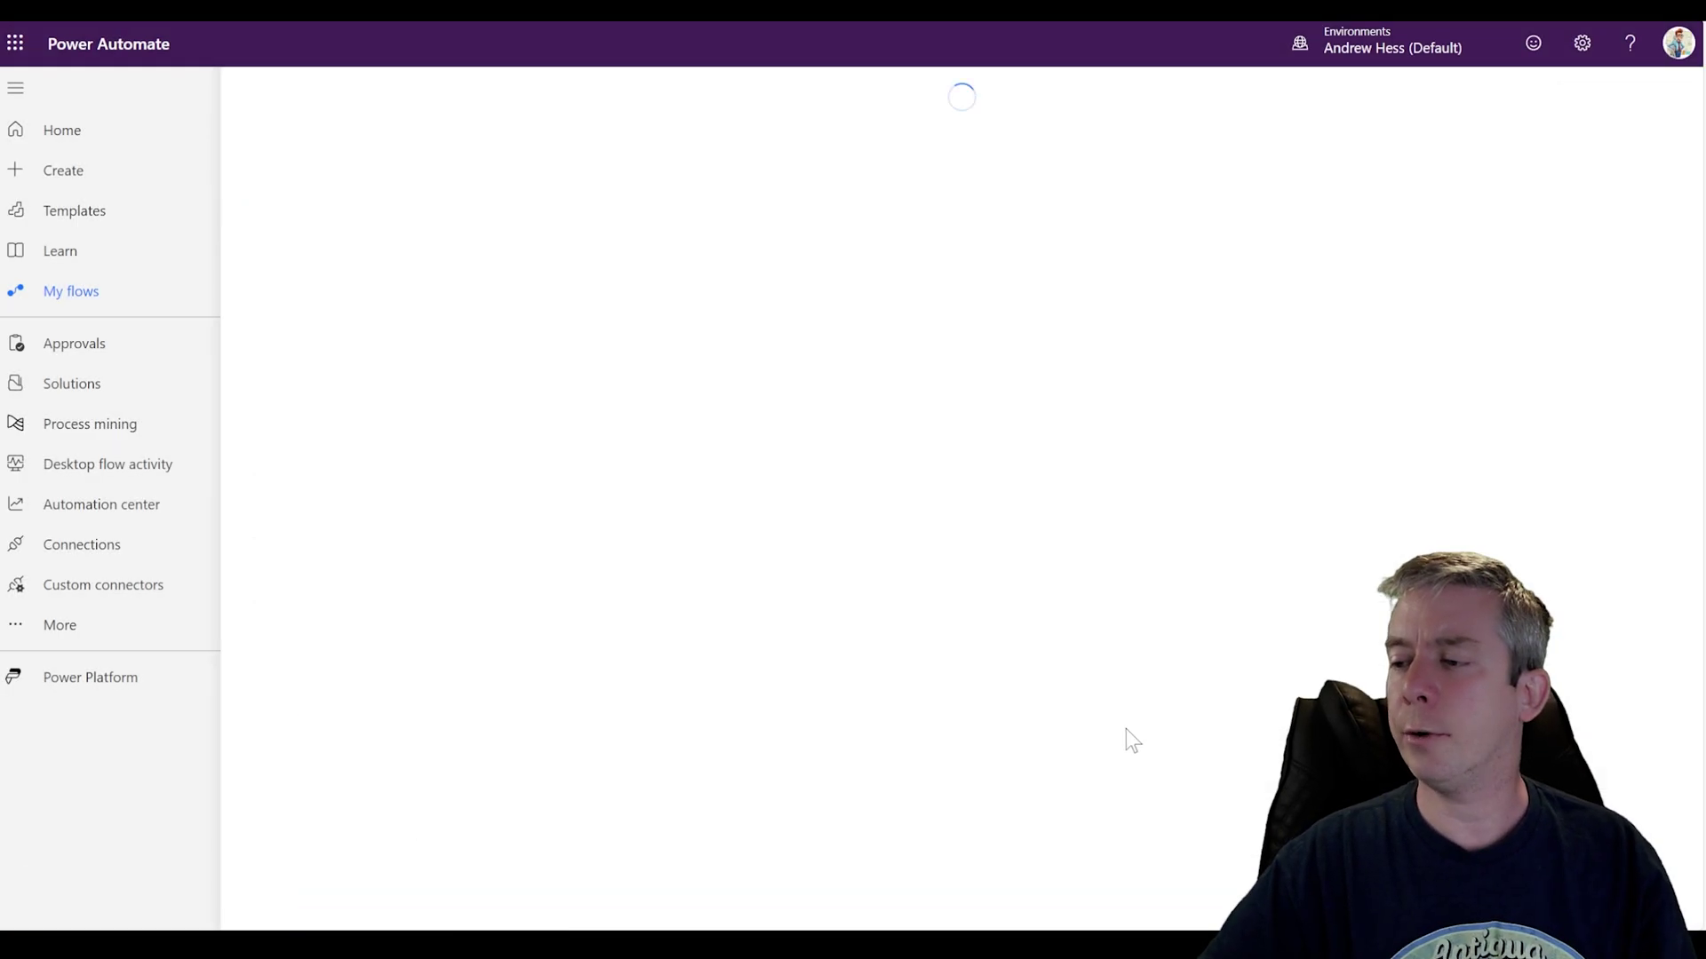
Step: Set the trigger's site address to TestHomePage
drag(1001, 578, 1008, 341)
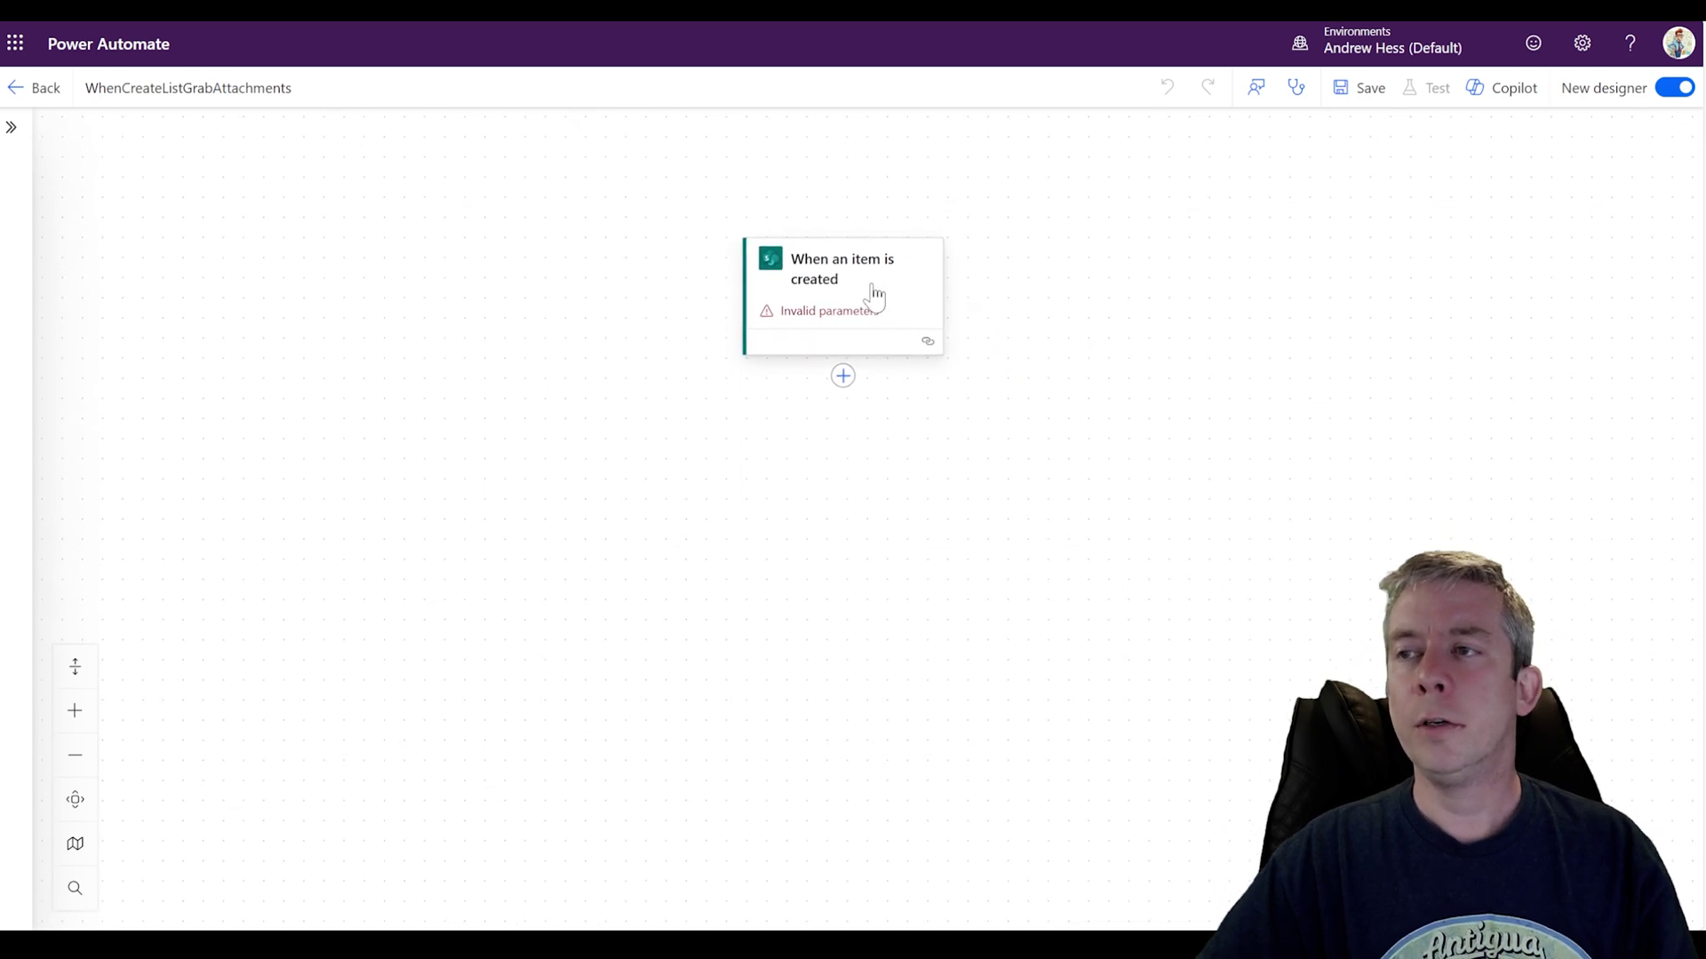
click(875, 293)
click(574, 297)
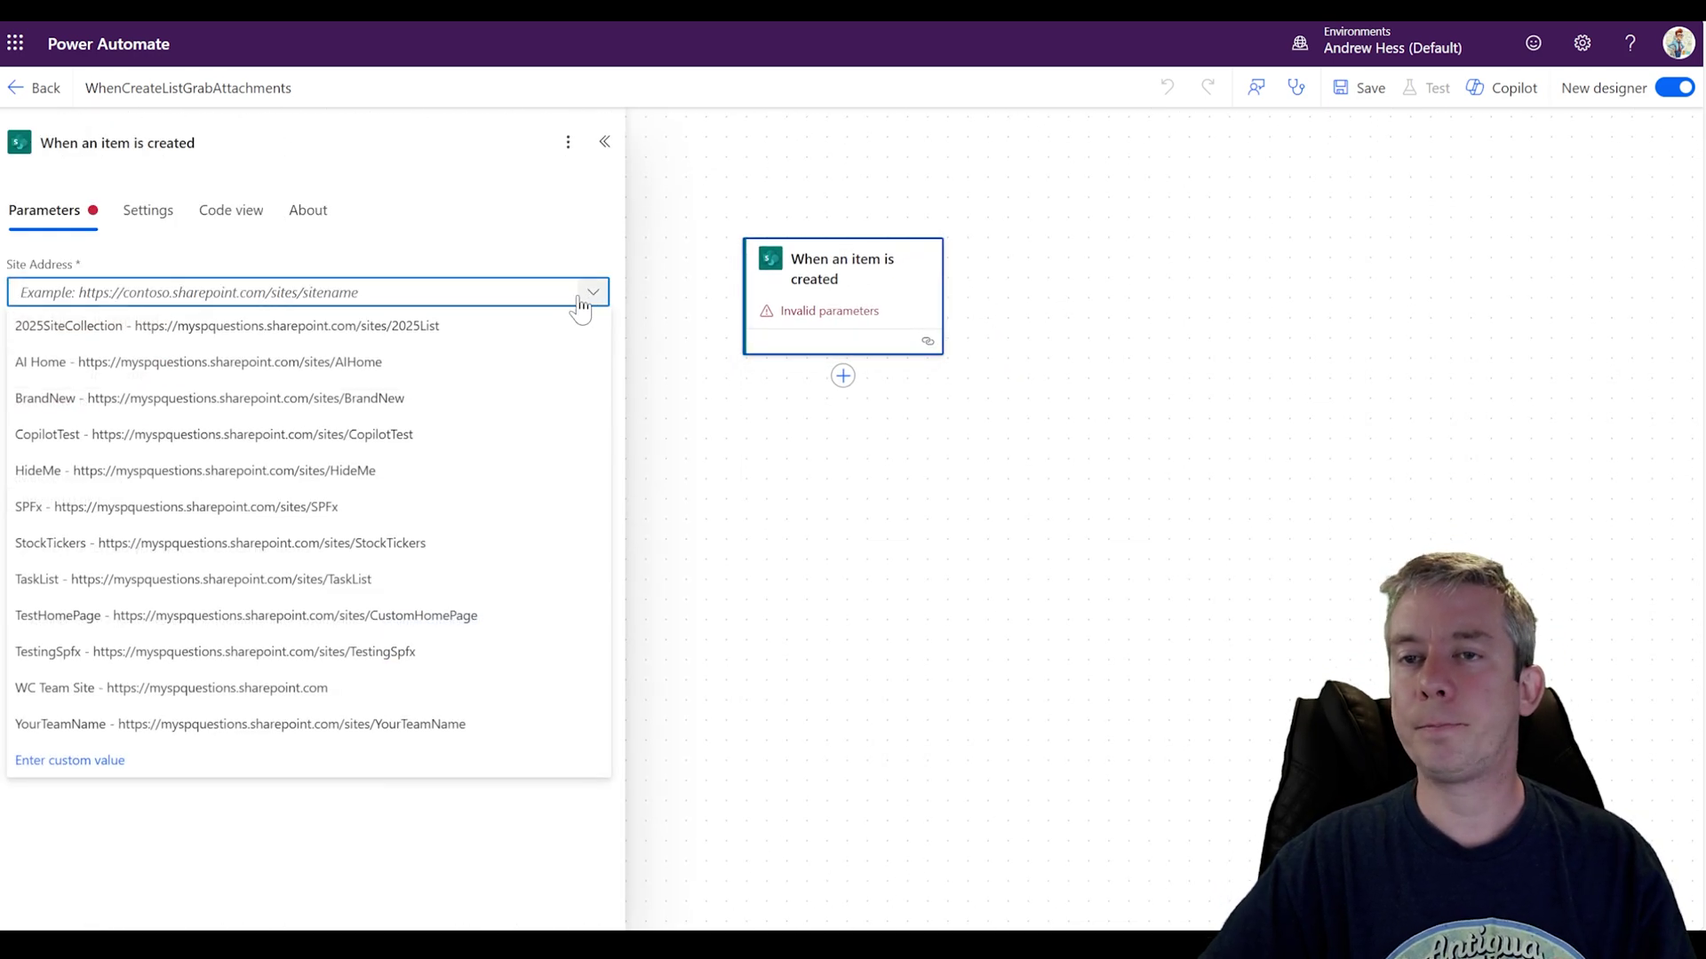
click(266, 616)
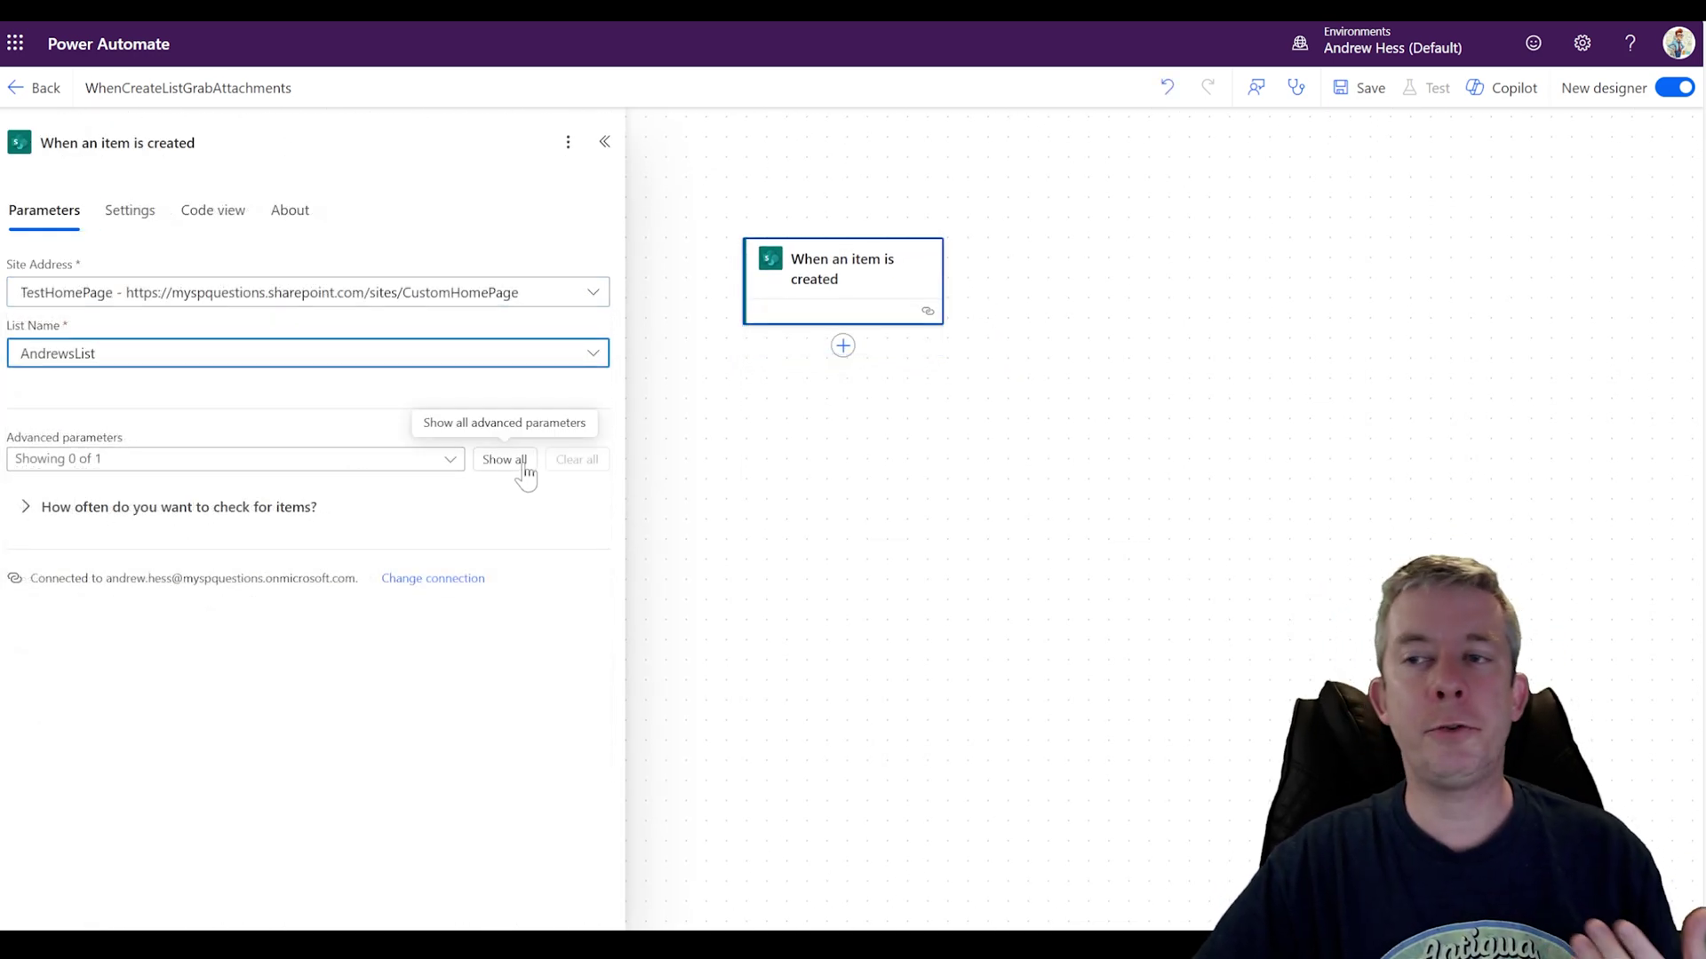
drag(906, 487, 976, 407)
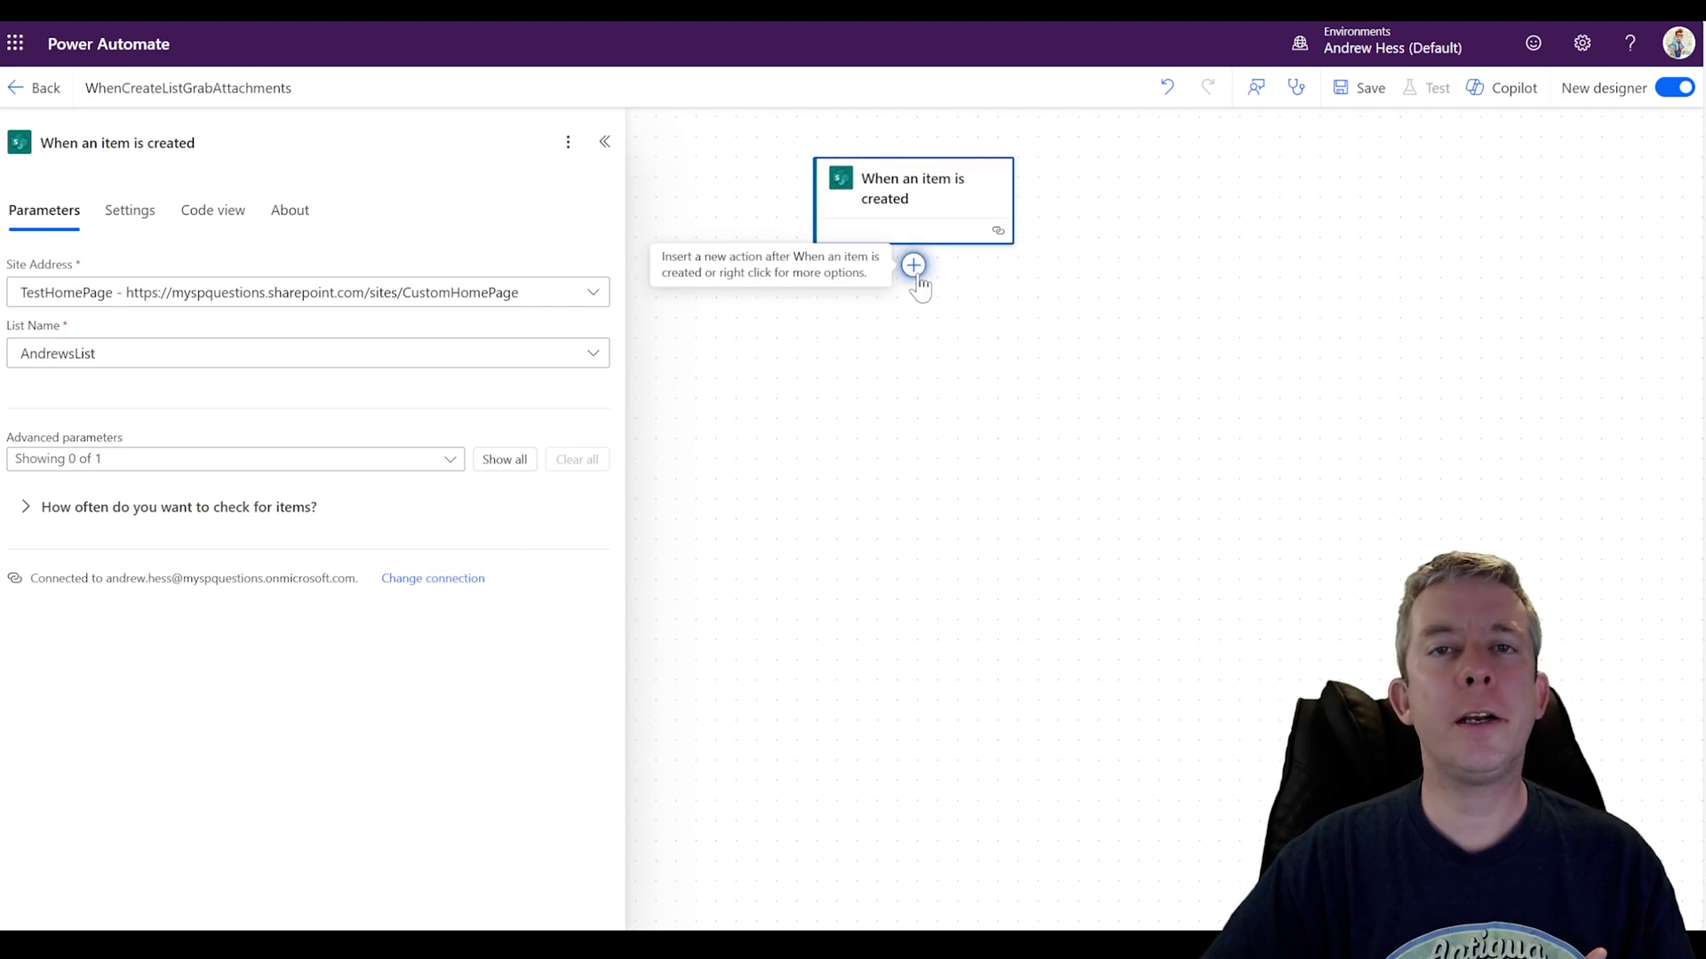
Step: Add a Send an email (V2) action and enter the recipient's e-mail address
click(914, 265)
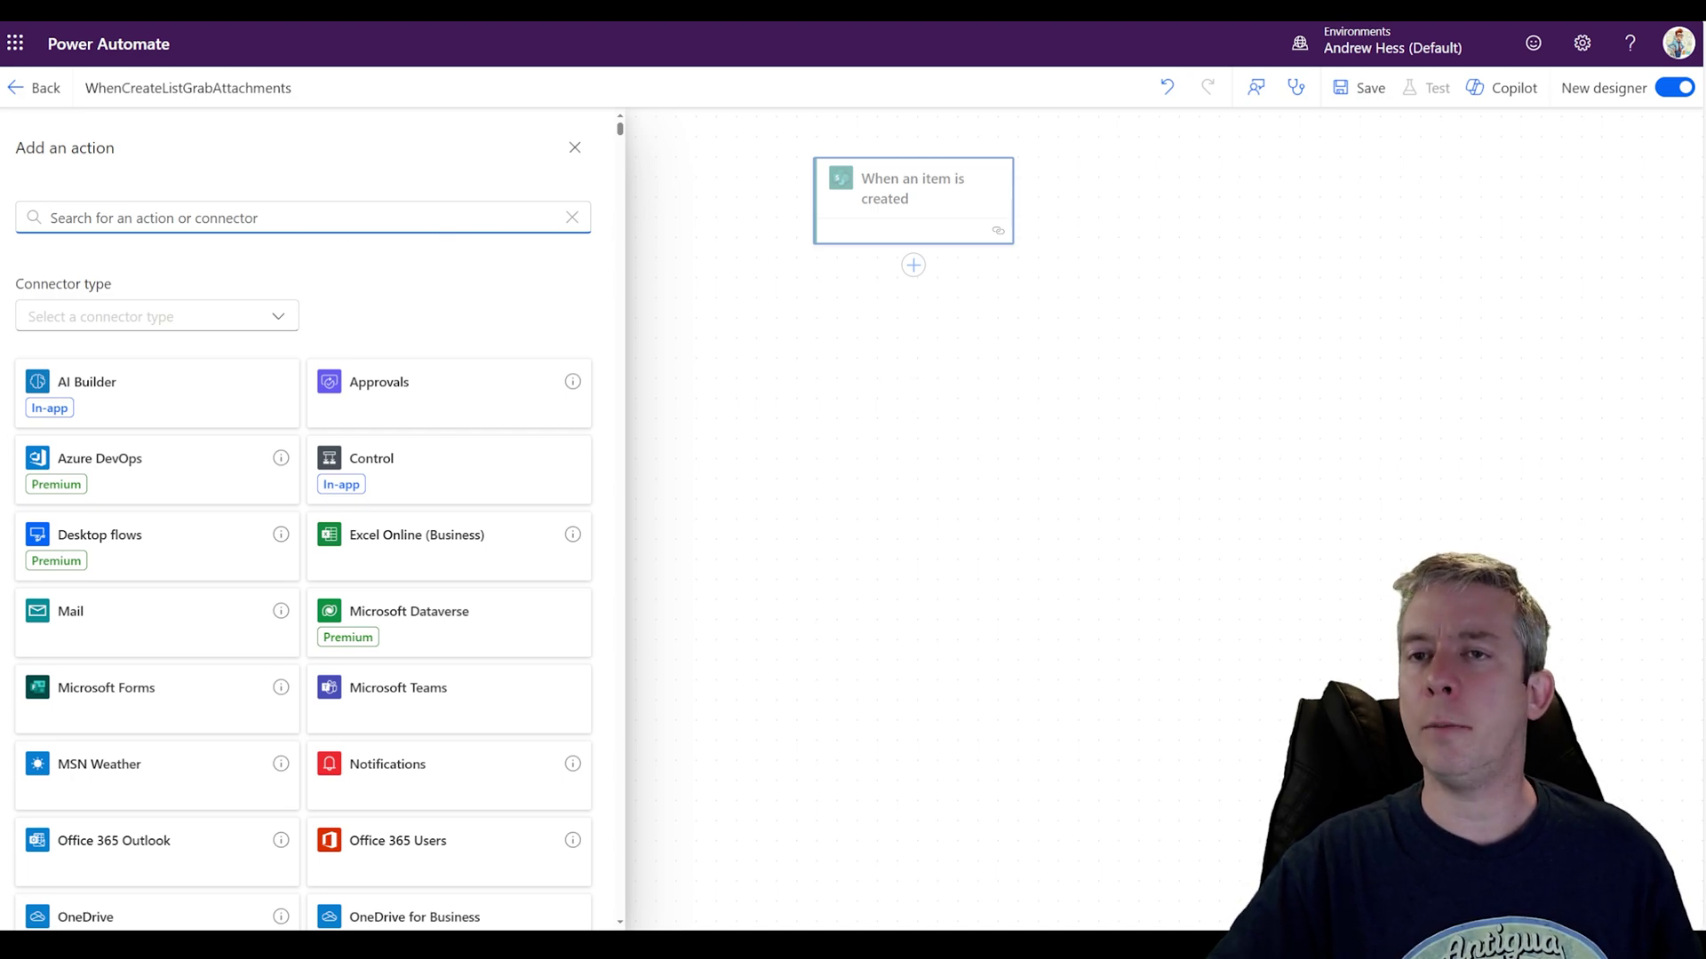
text(email)
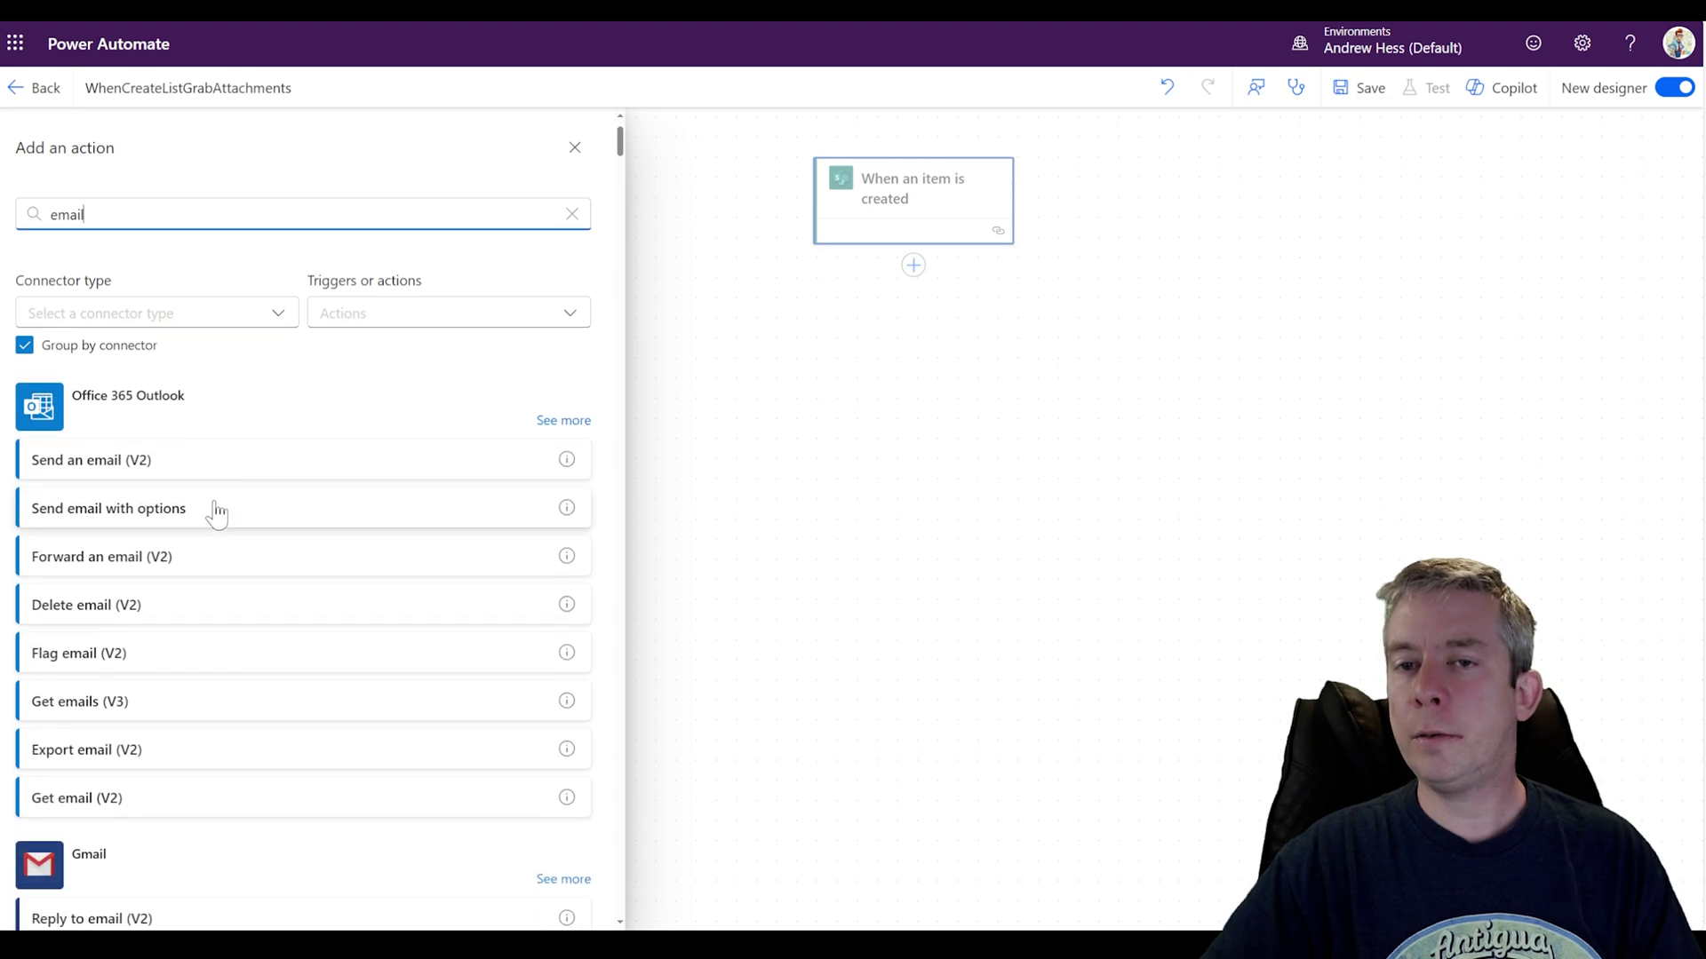
click(133, 458)
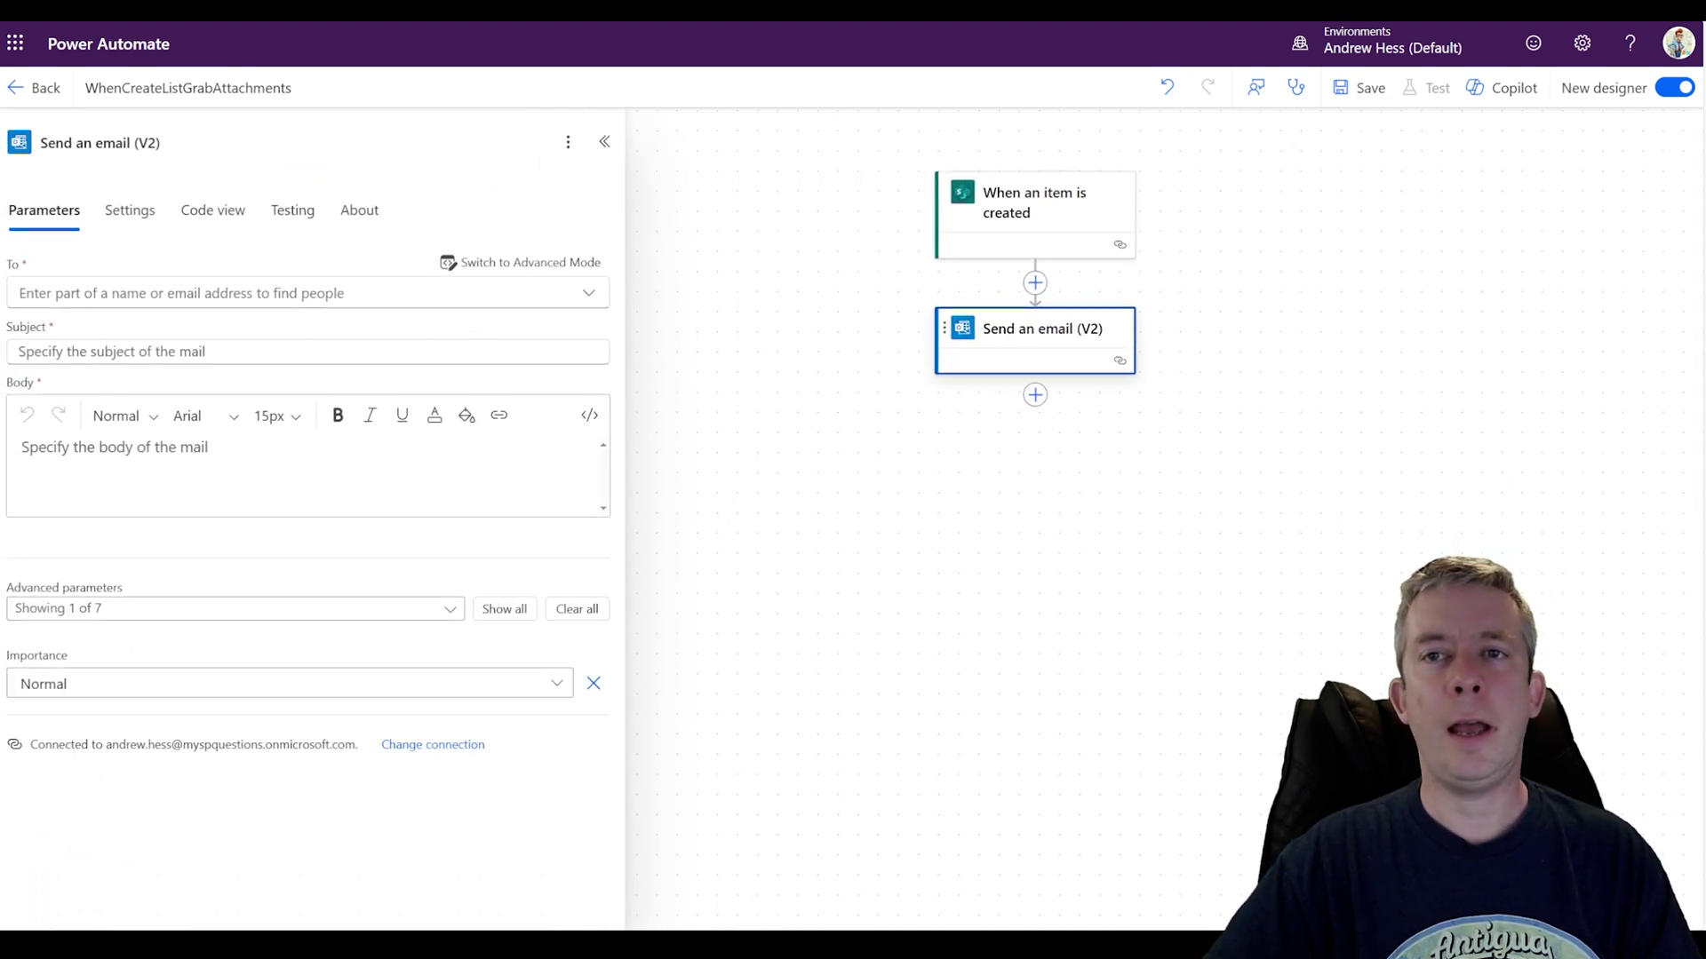
click(423, 305)
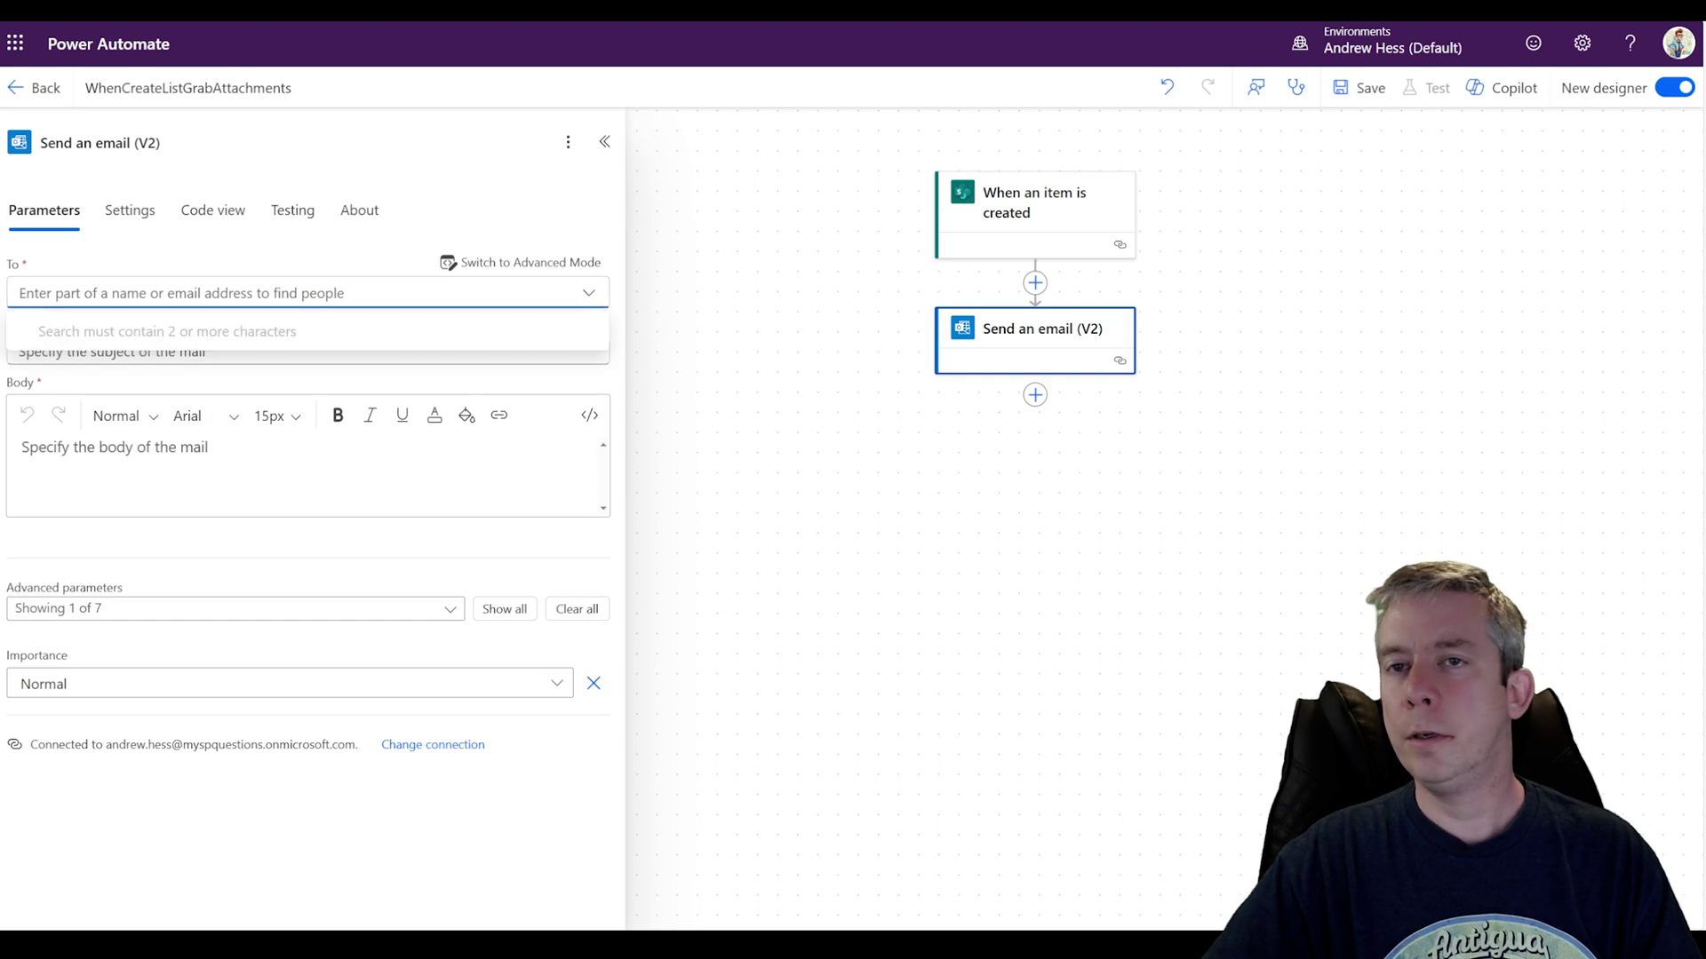
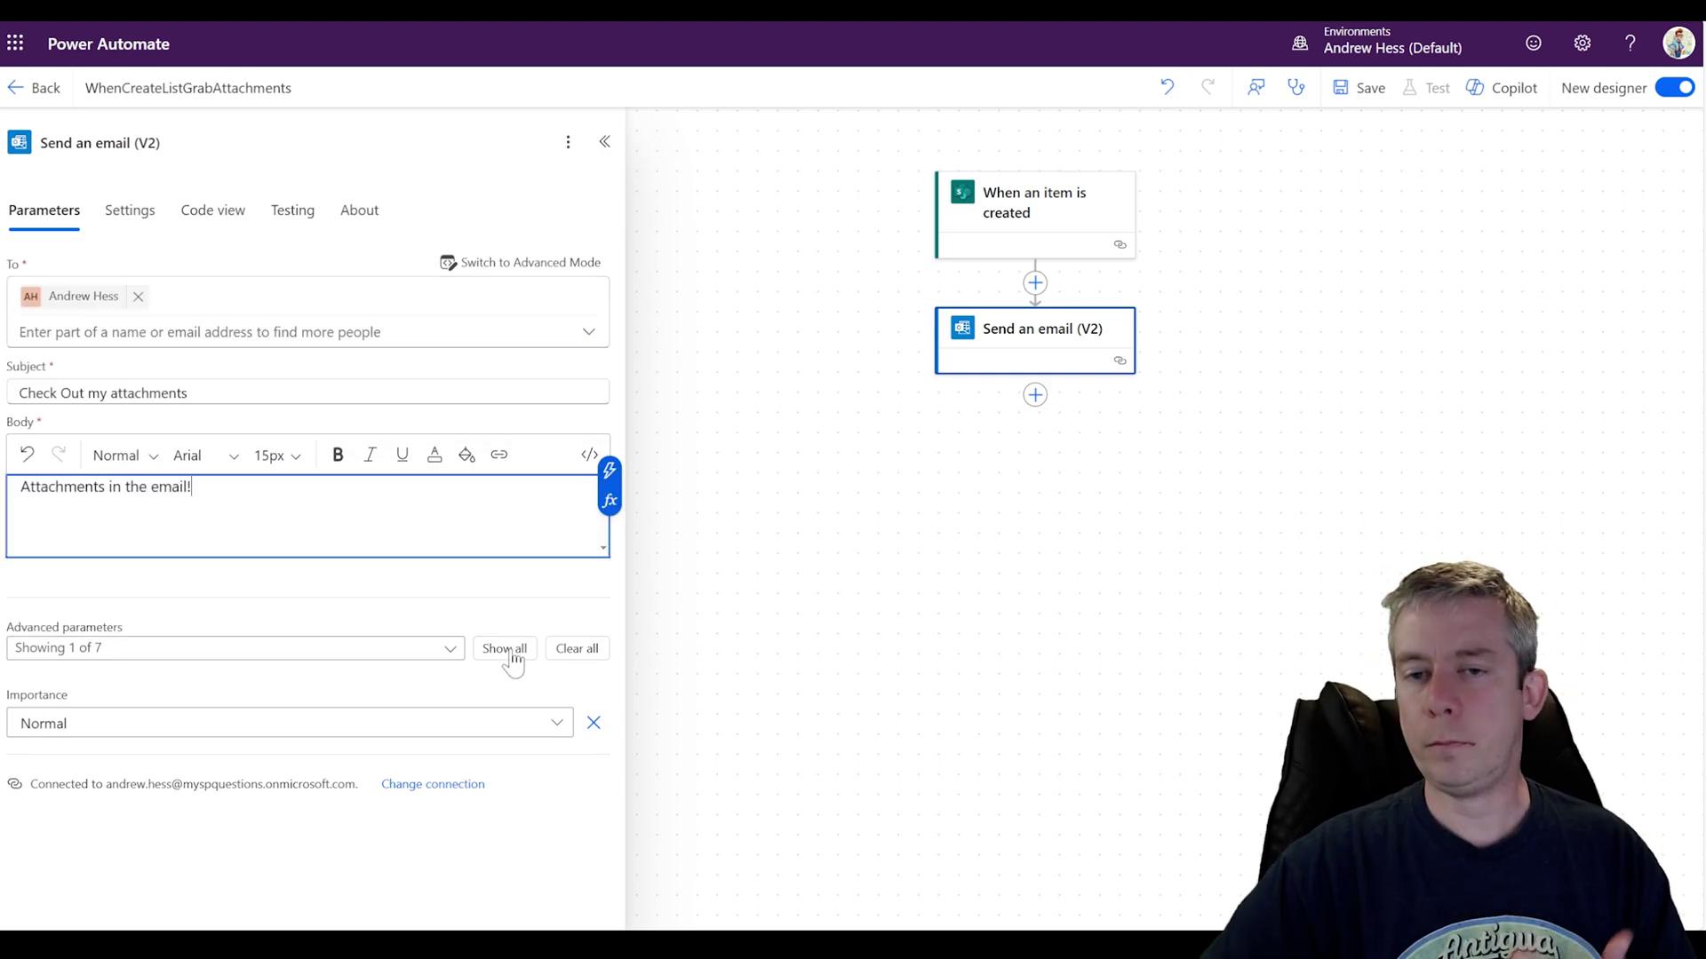
Step: Show all email fields, add an attachment entry, and toggle array input mode back off
click(504, 649)
scroll(488, 651, down, 2)
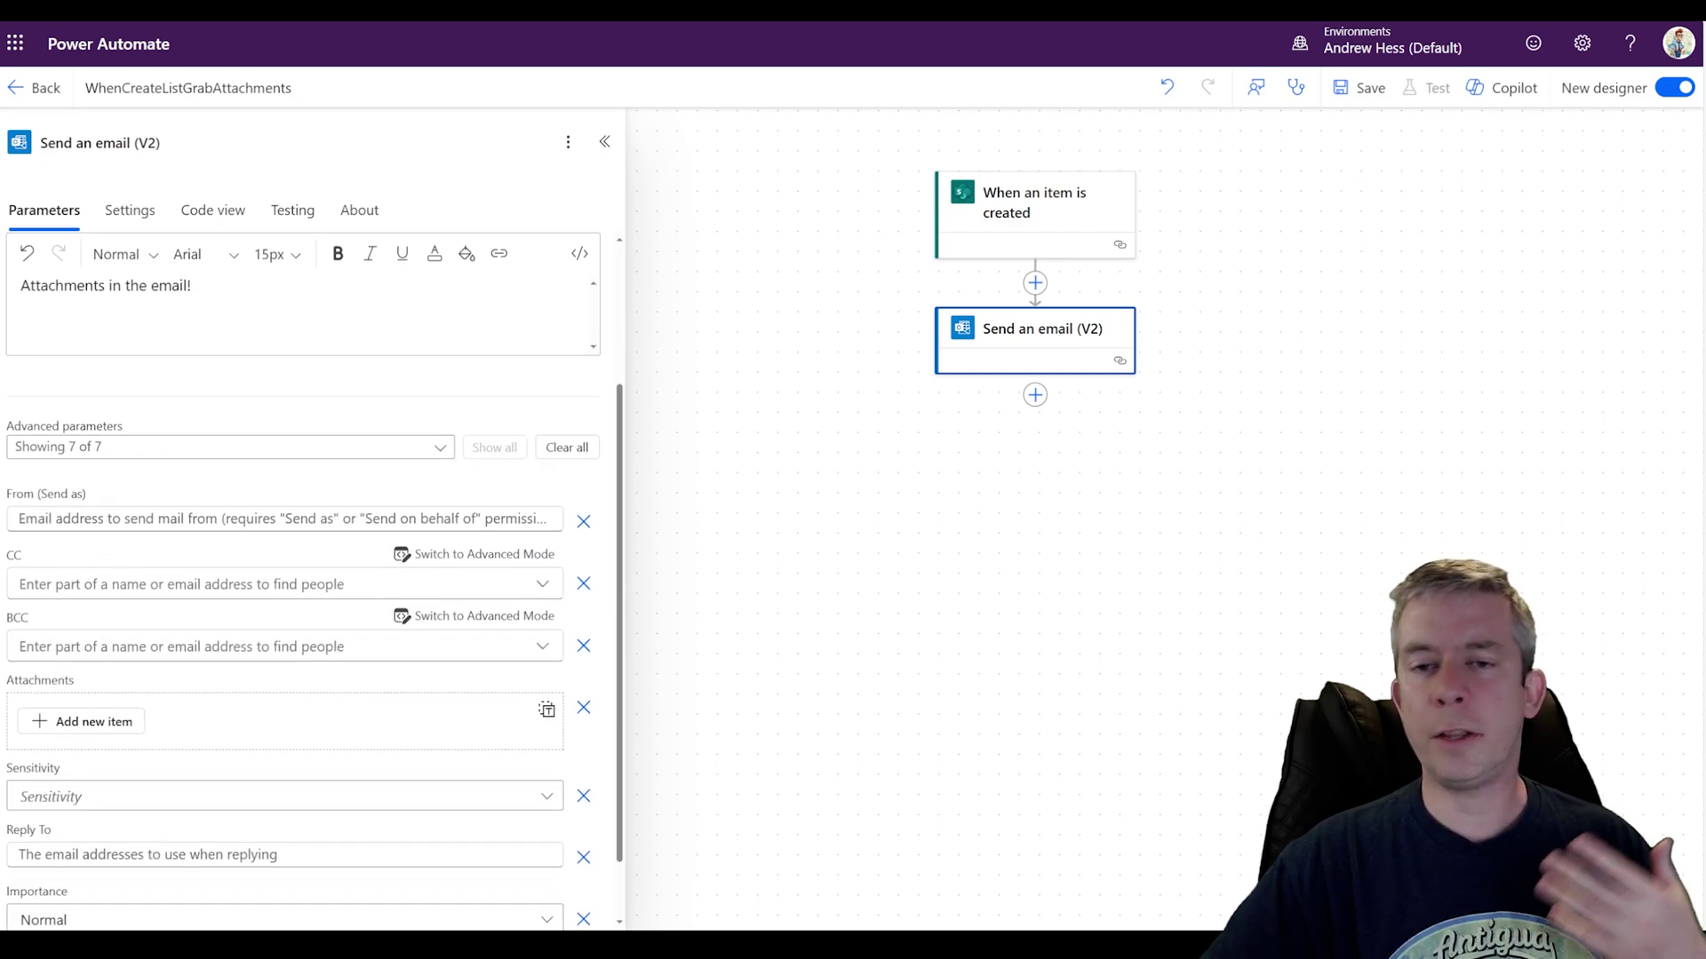
scroll(205, 544, down, 1)
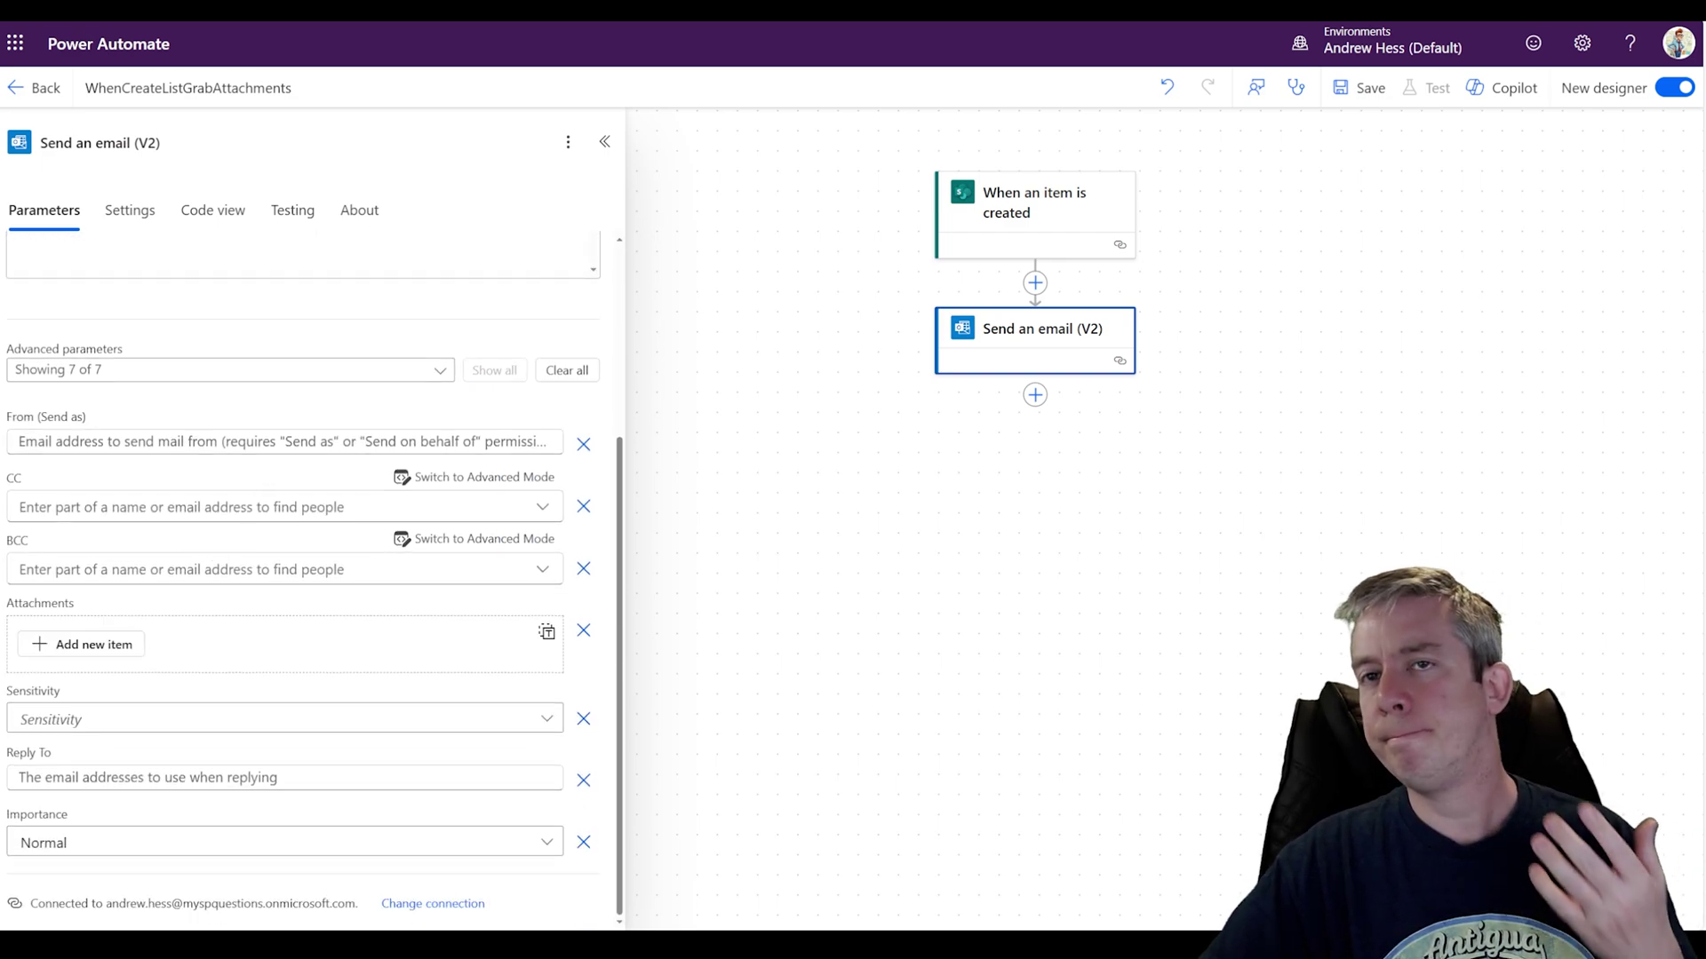
scroll(235, 497, up, 3)
scroll(235, 497, down, 3)
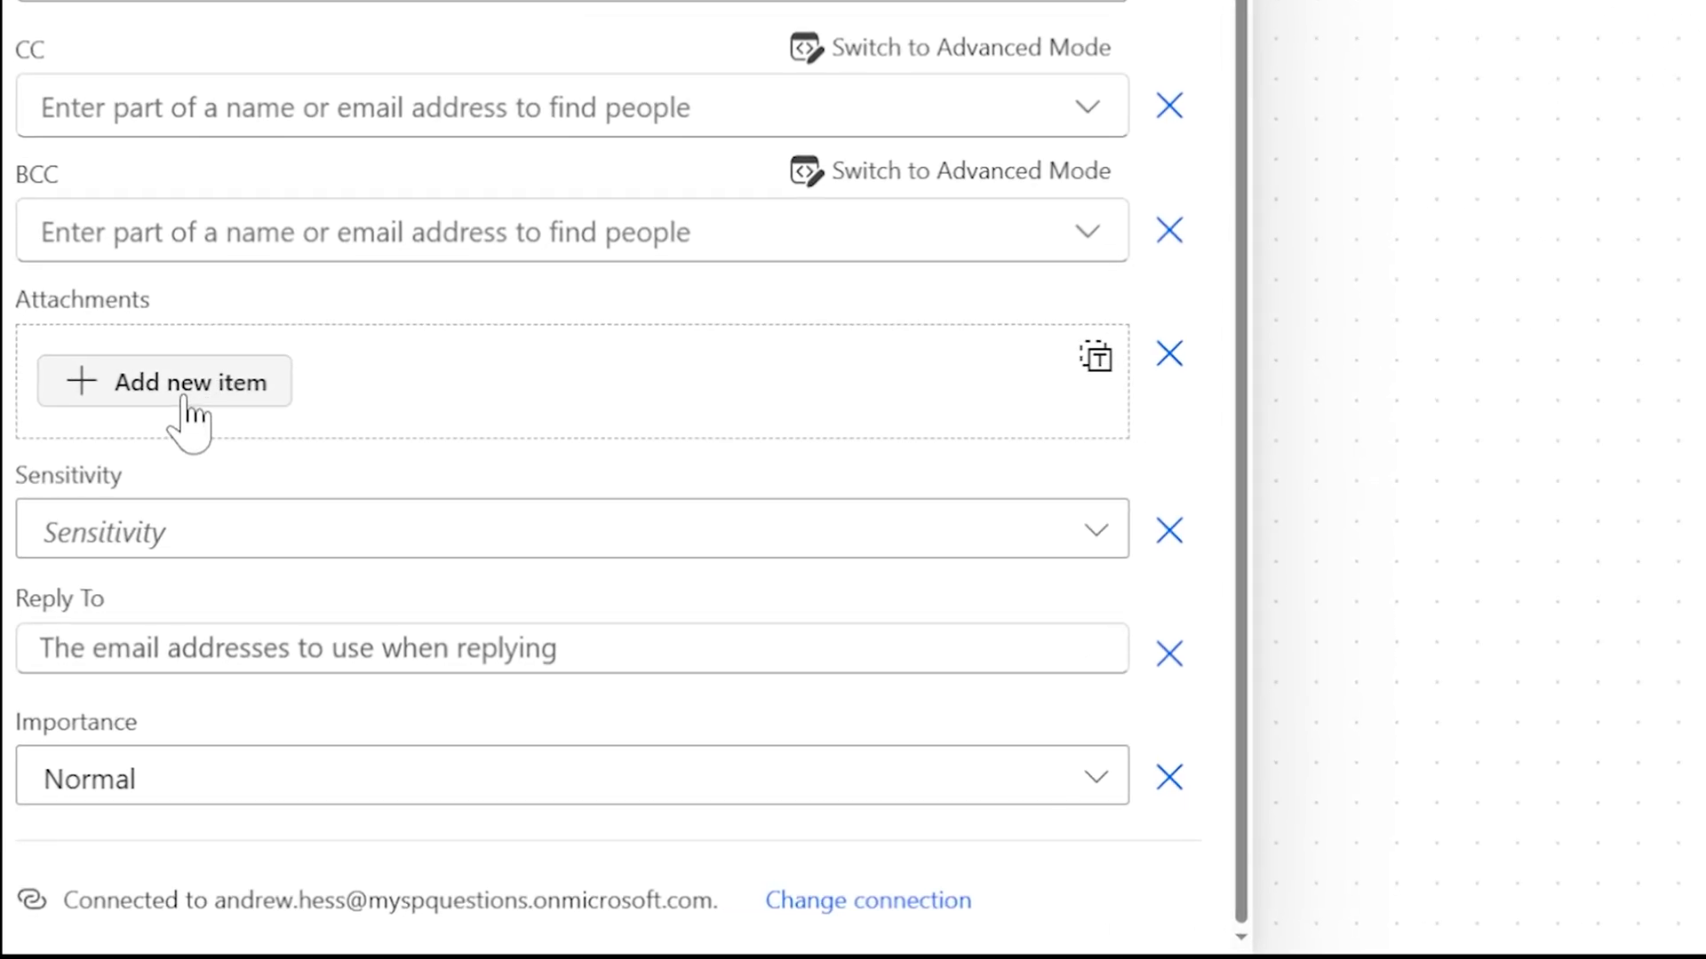
click(187, 402)
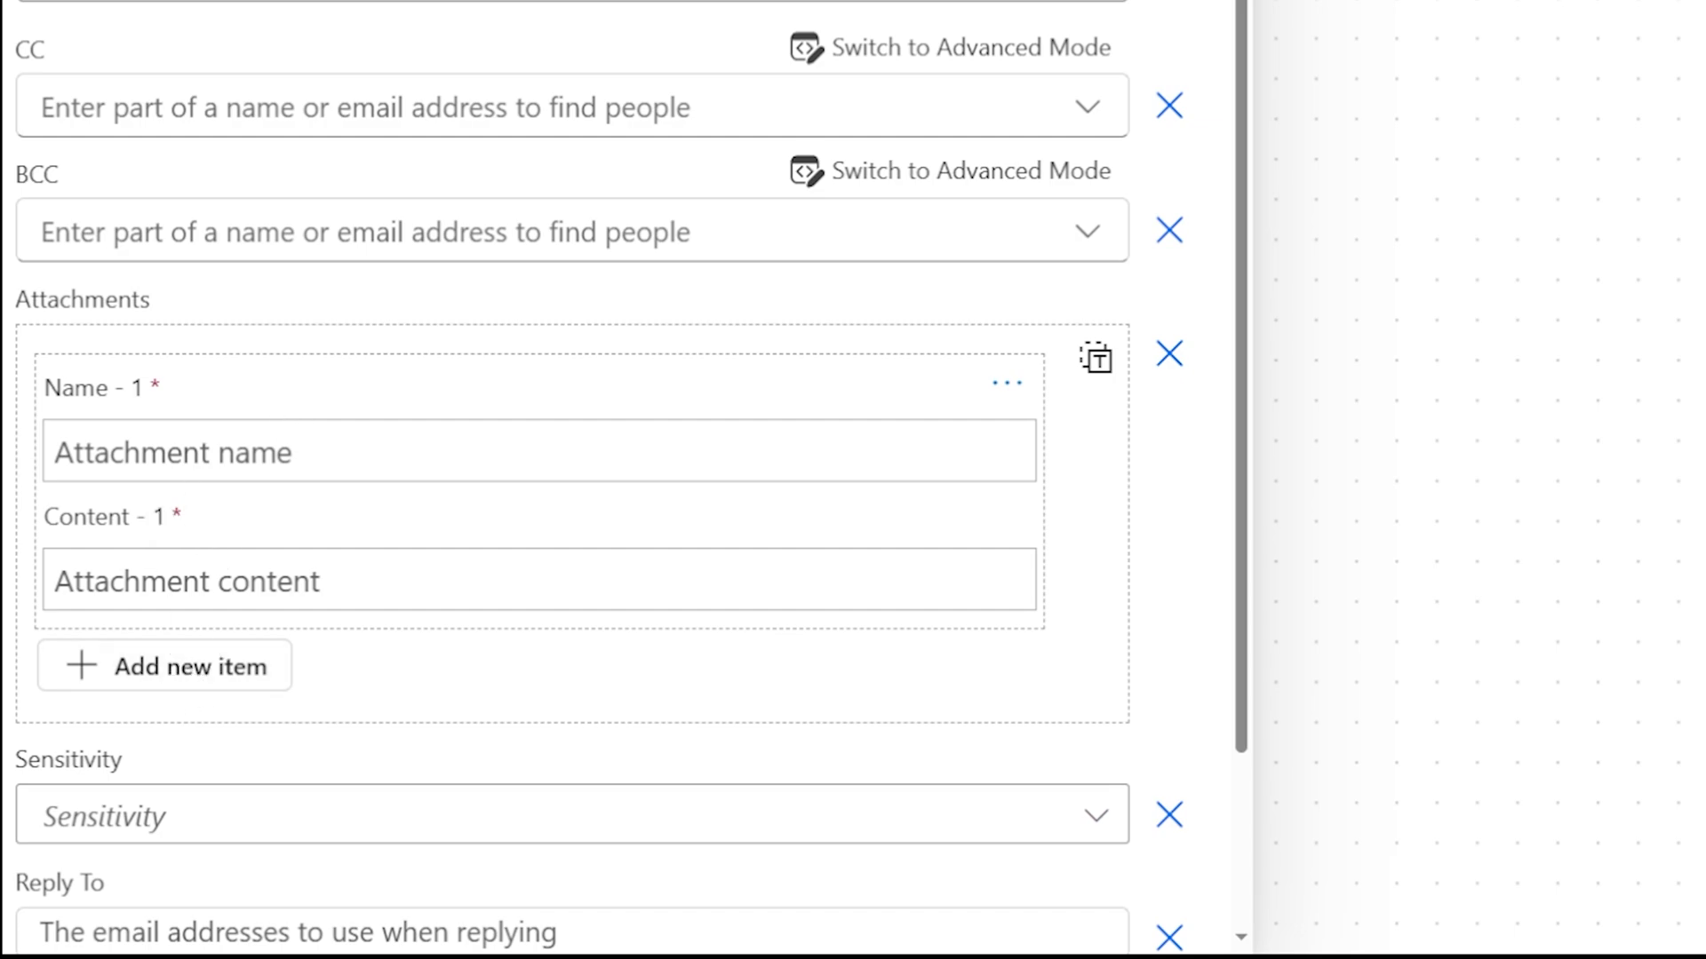
click(1095, 360)
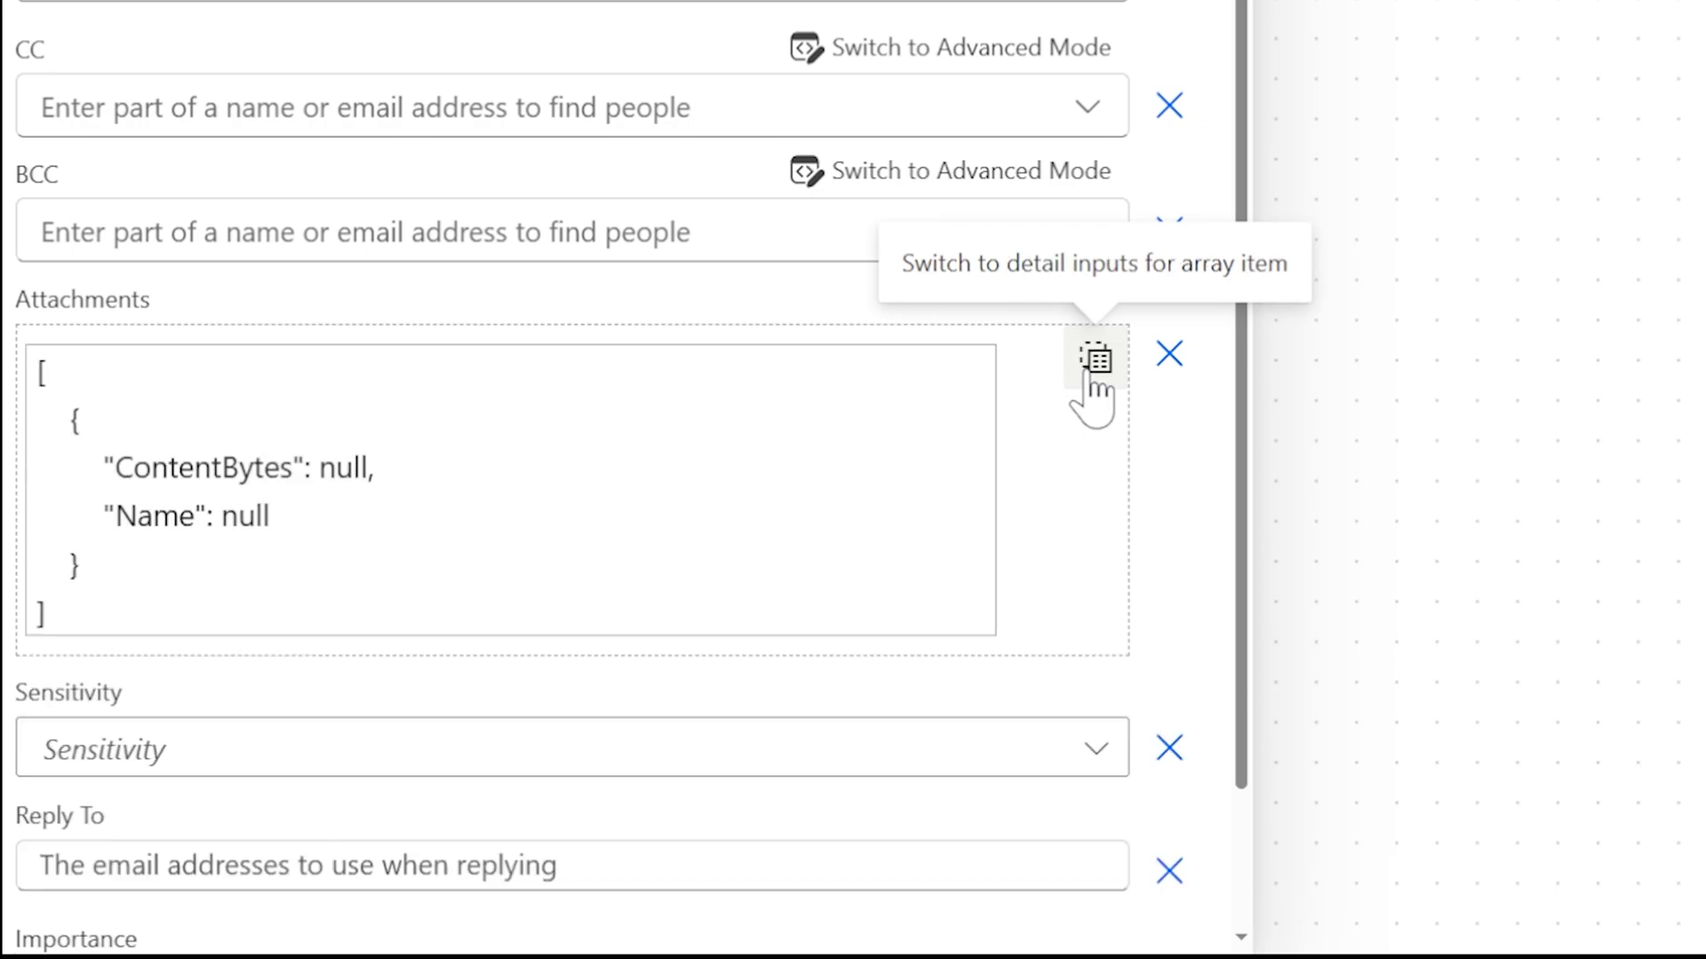
scroll(483, 445, down, 3)
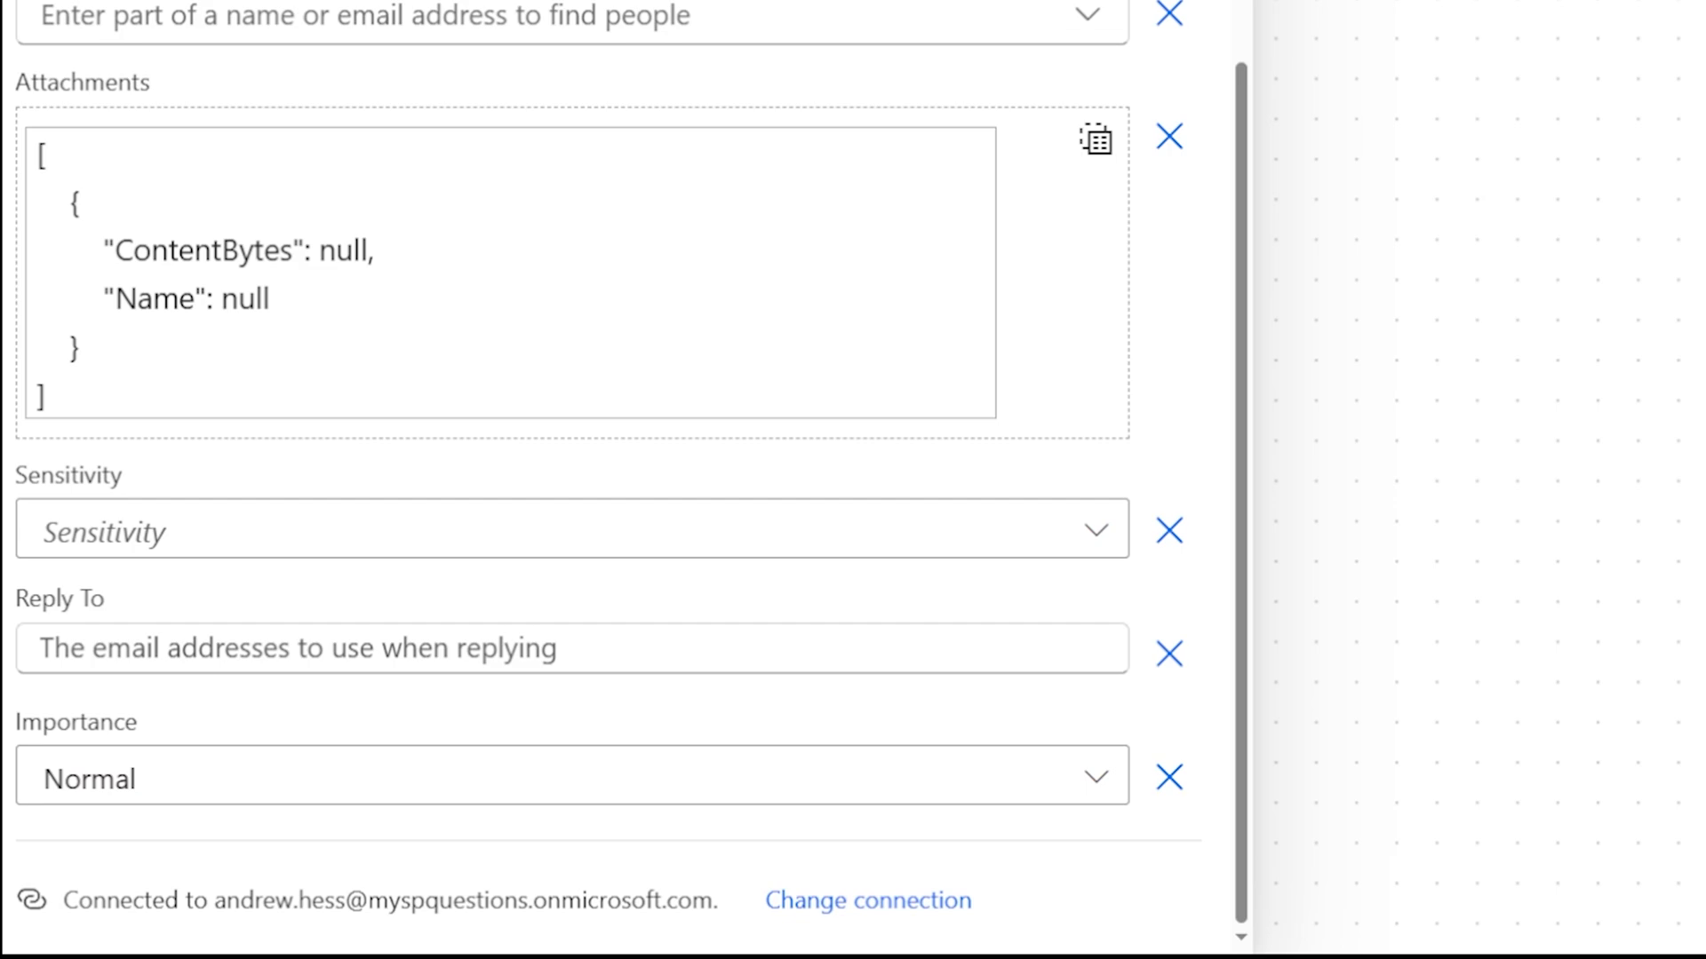
click(1098, 145)
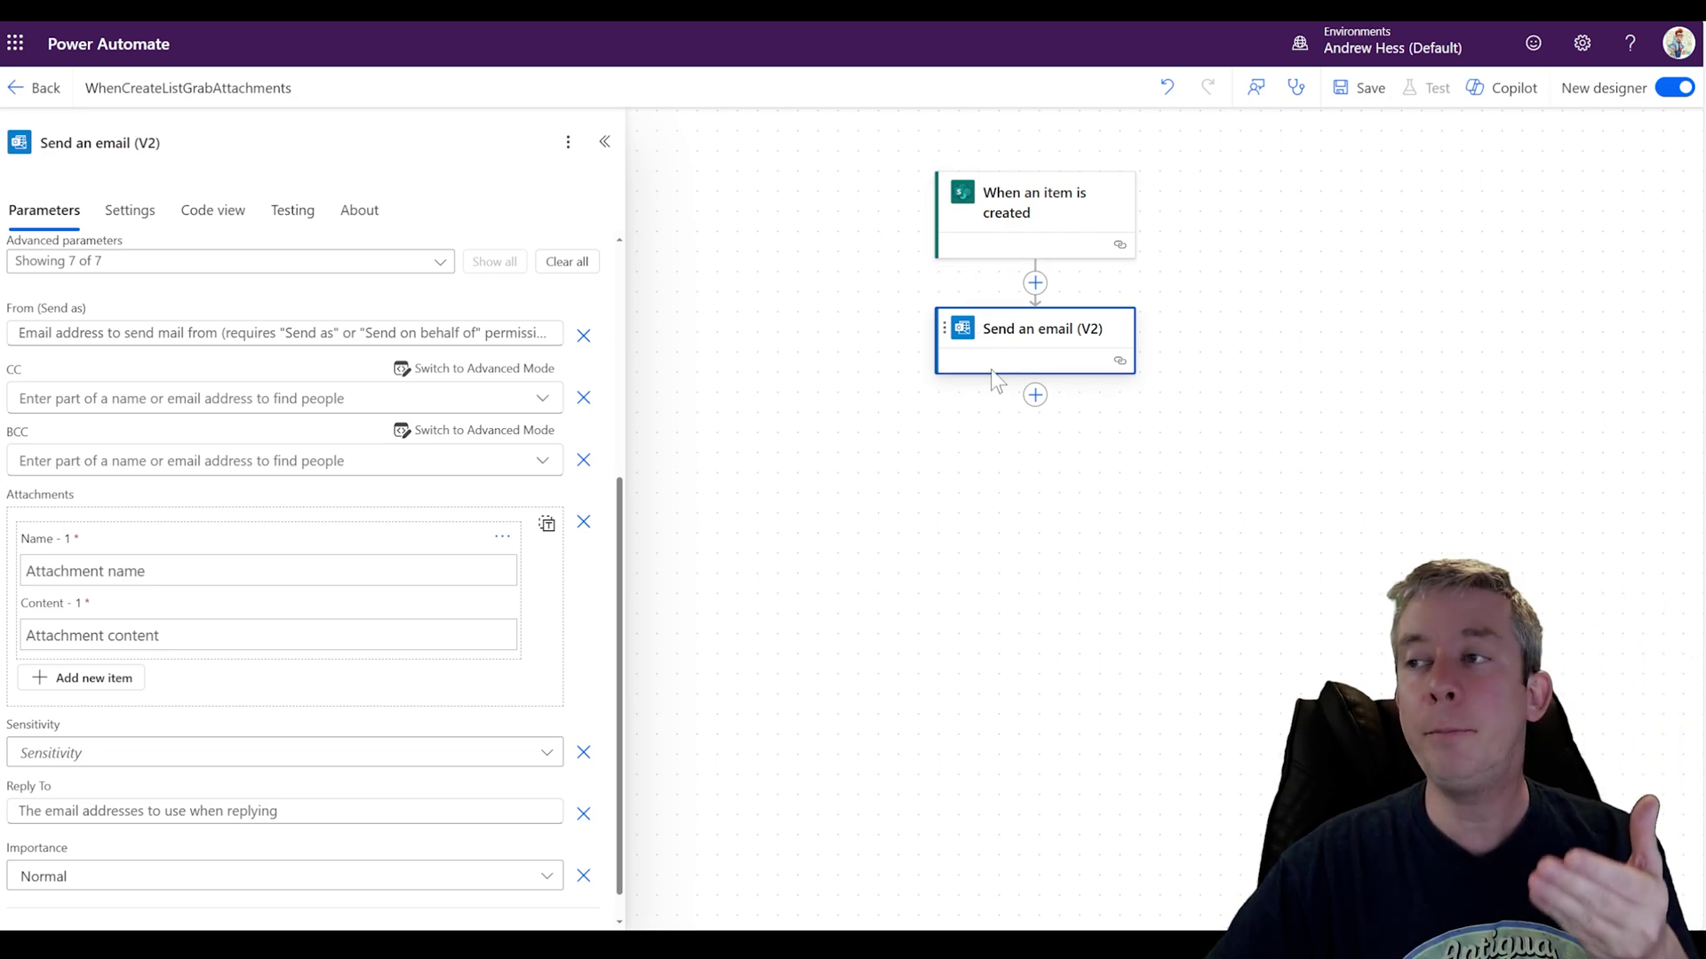
click(1014, 233)
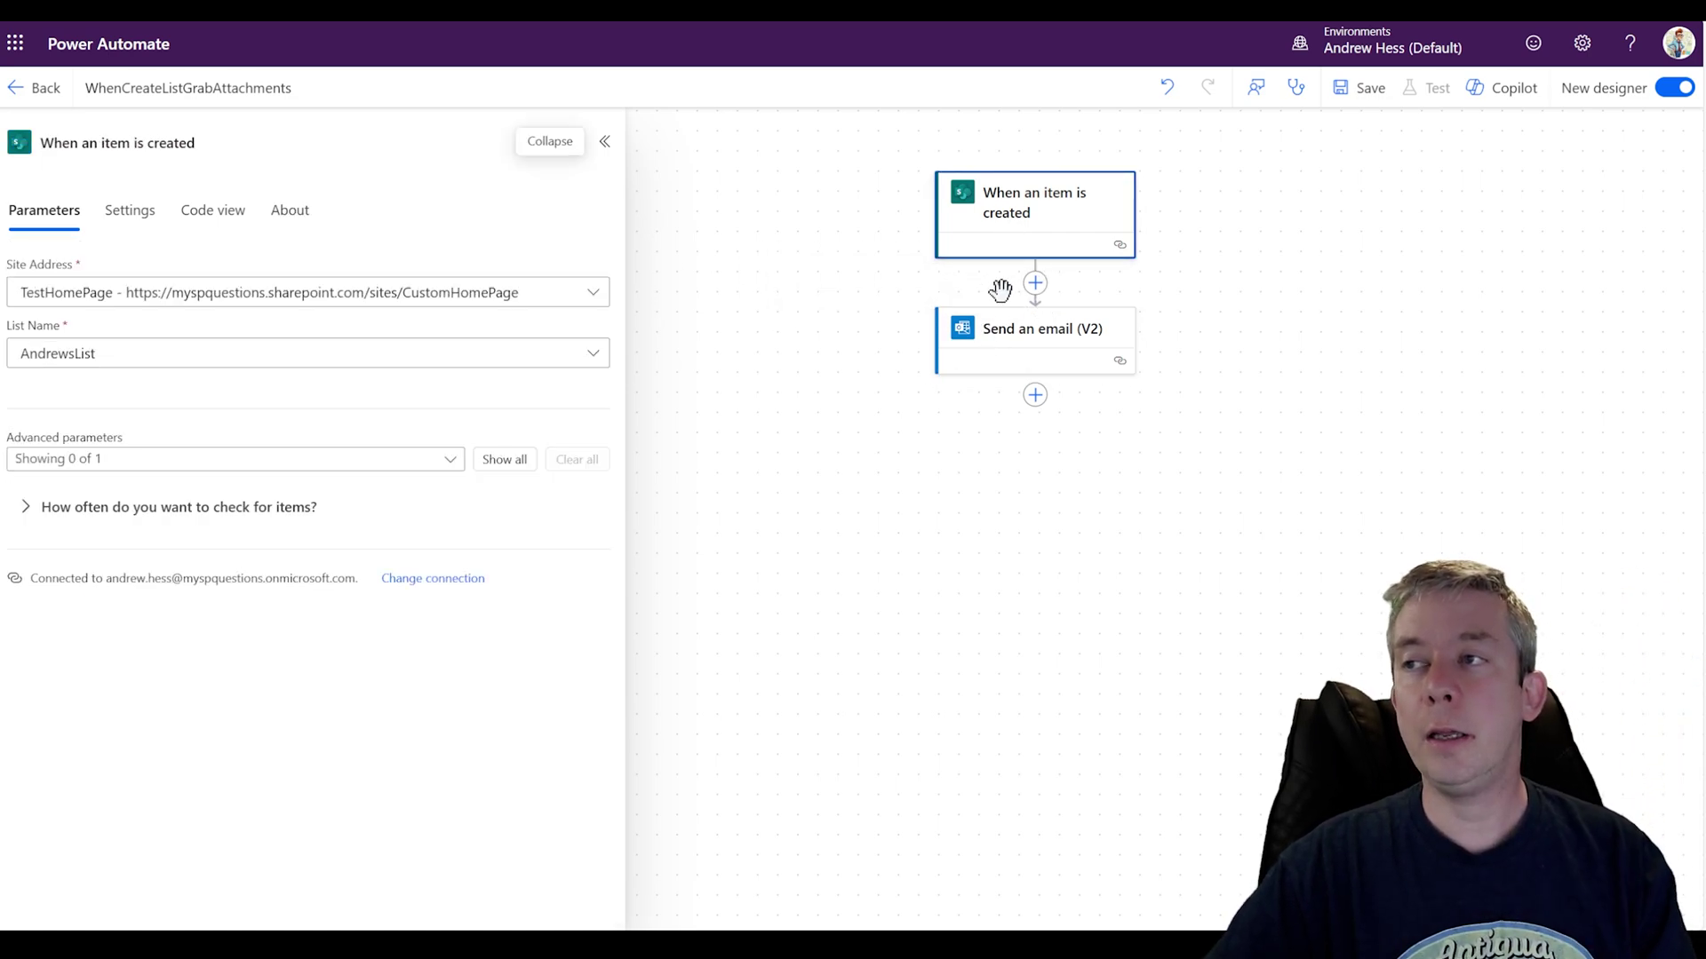
Step: Clear the trigger's optional parameters and start a manual test awaiting a new item
click(491, 471)
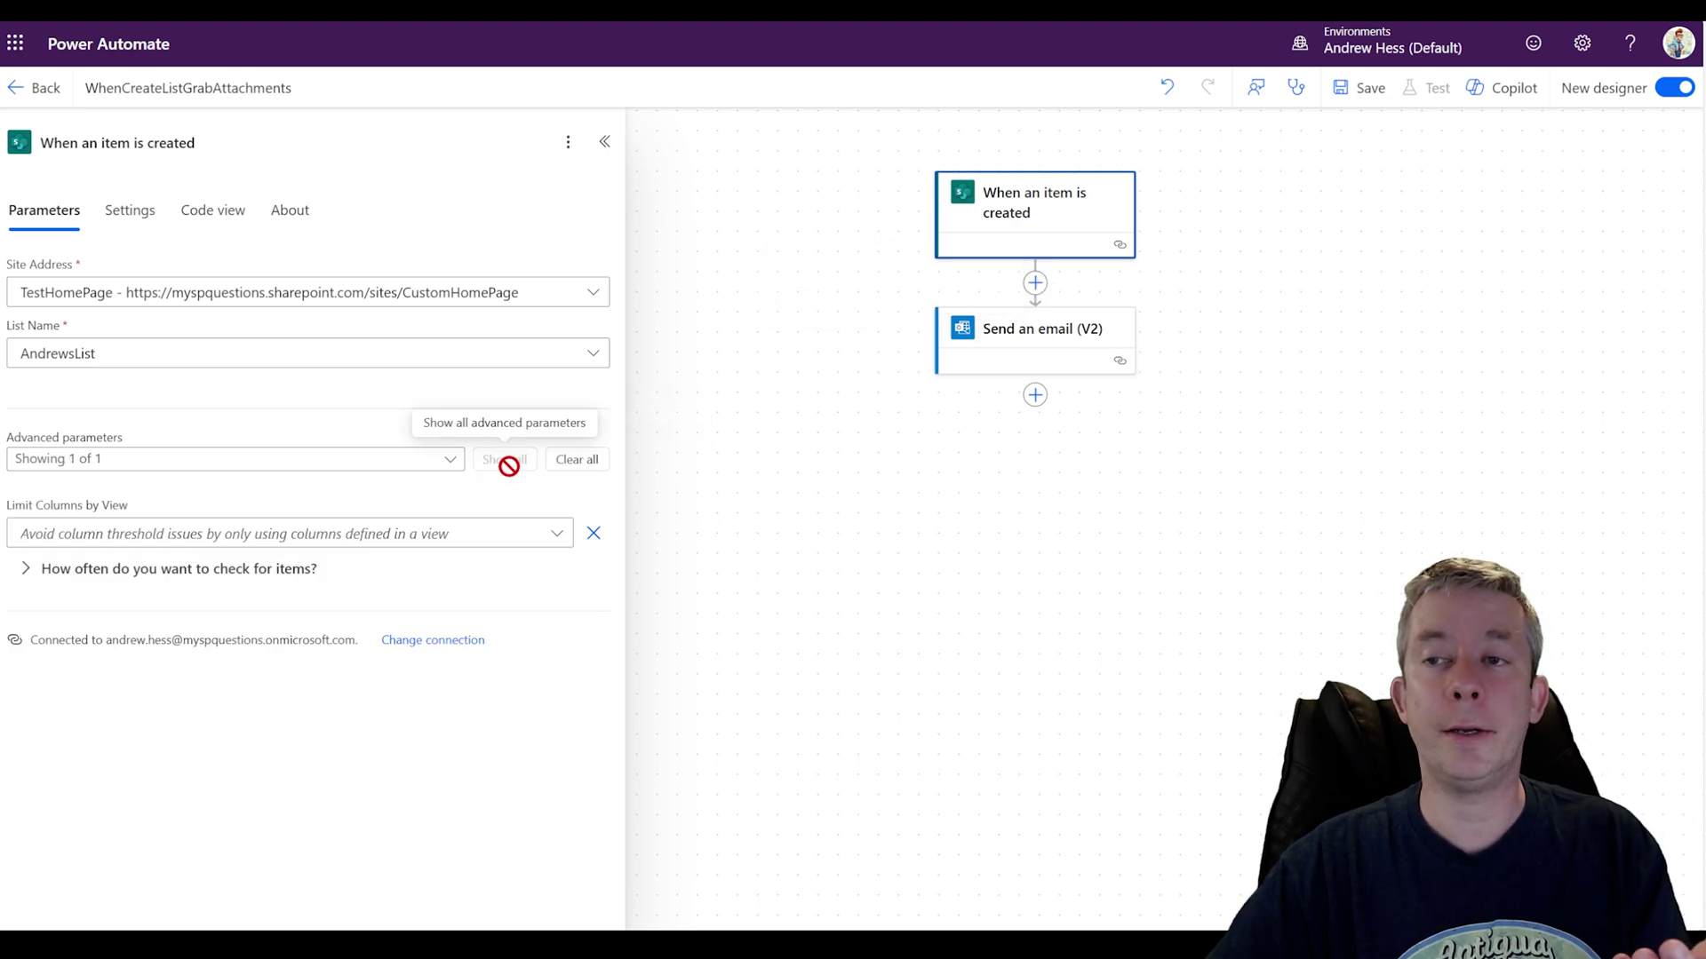
click(573, 460)
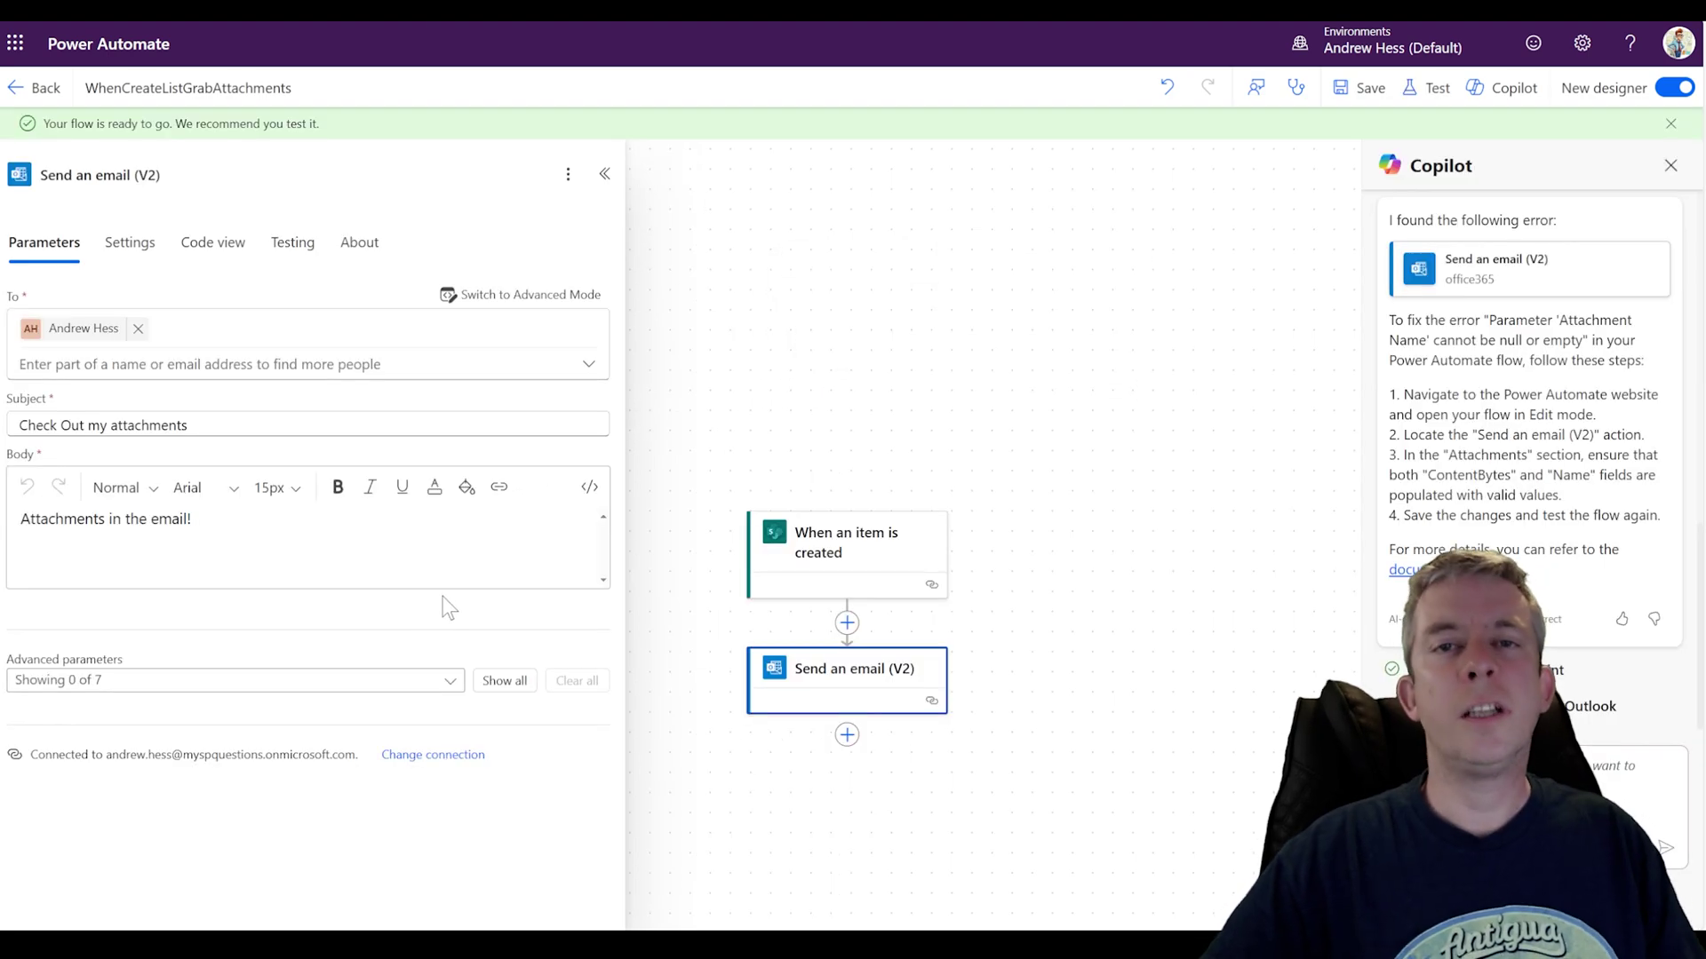
click(1426, 87)
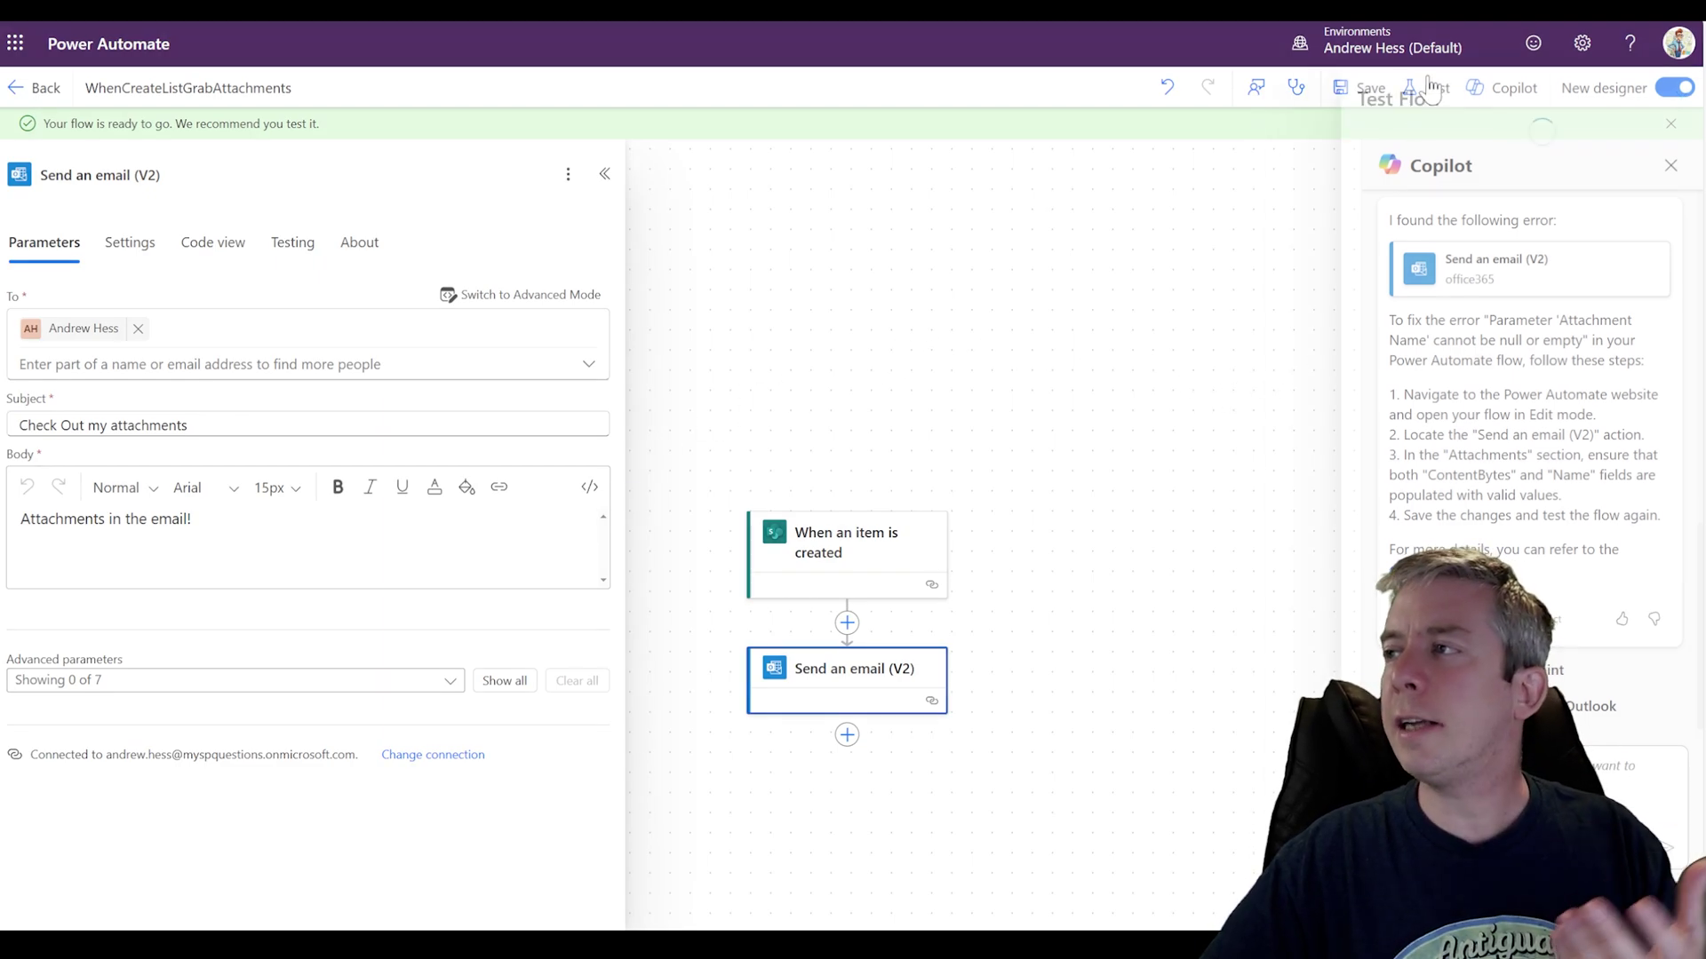
click(1341, 901)
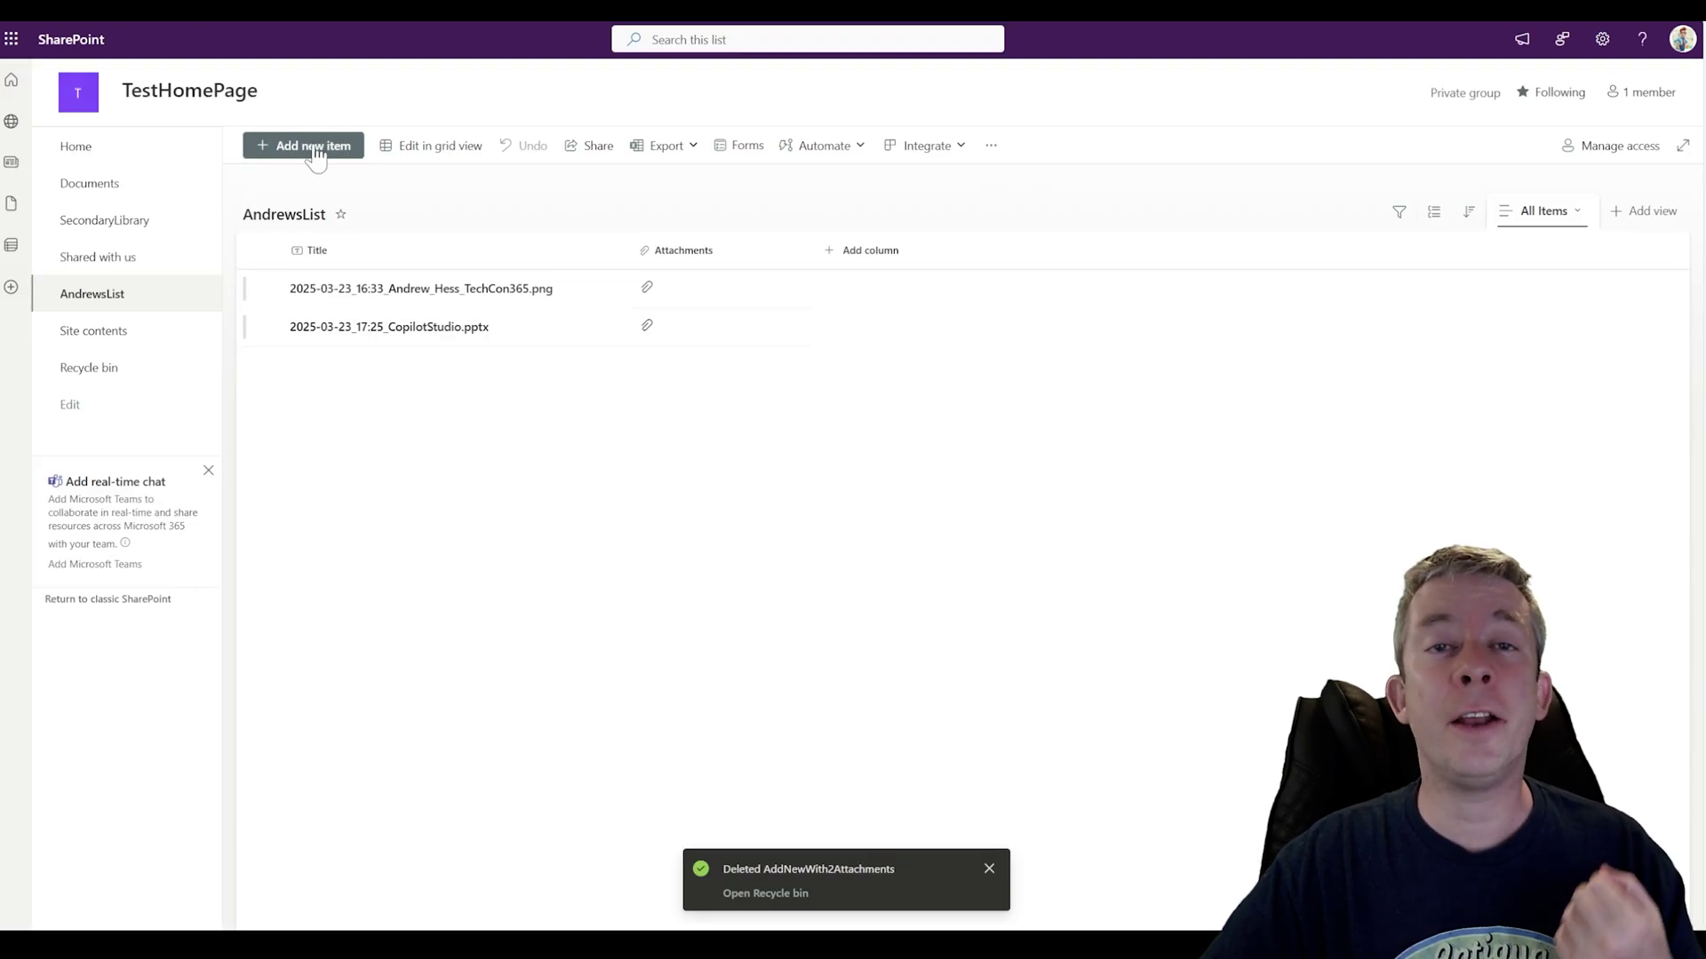
Step: Save a new AndrewsList item TestWithAttachment with _thumbsup.png attached, then view the flow run
drag(316, 153, 434, 229)
click(285, 145)
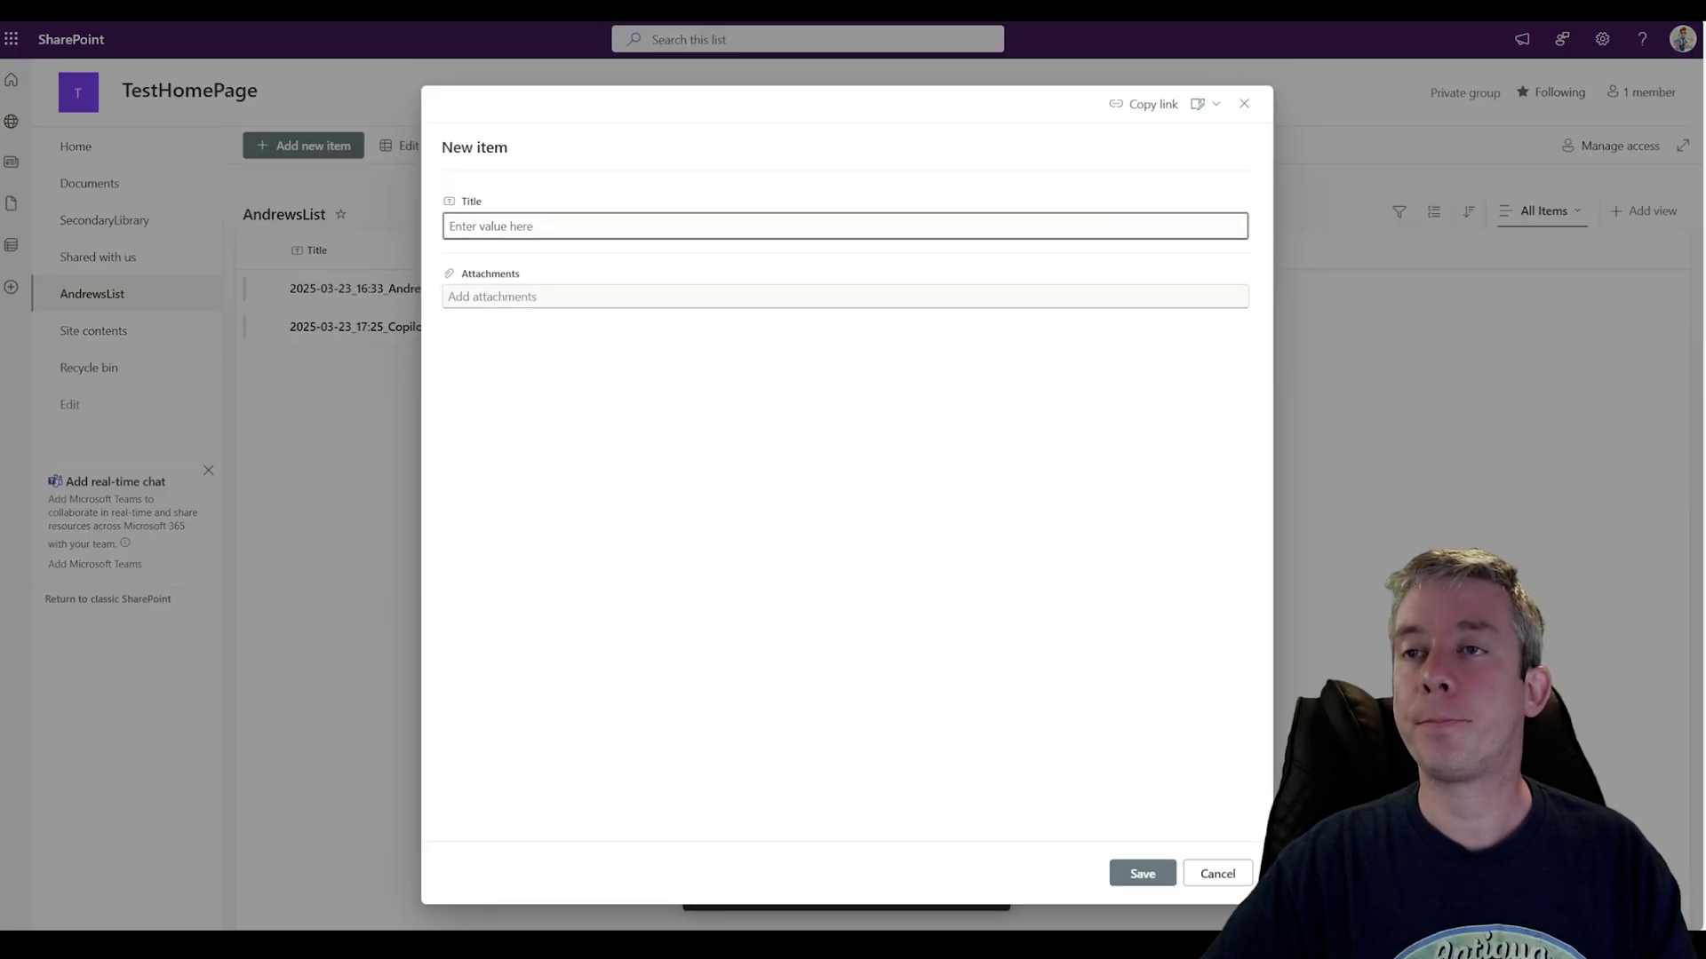
text(TestWithAttachment)
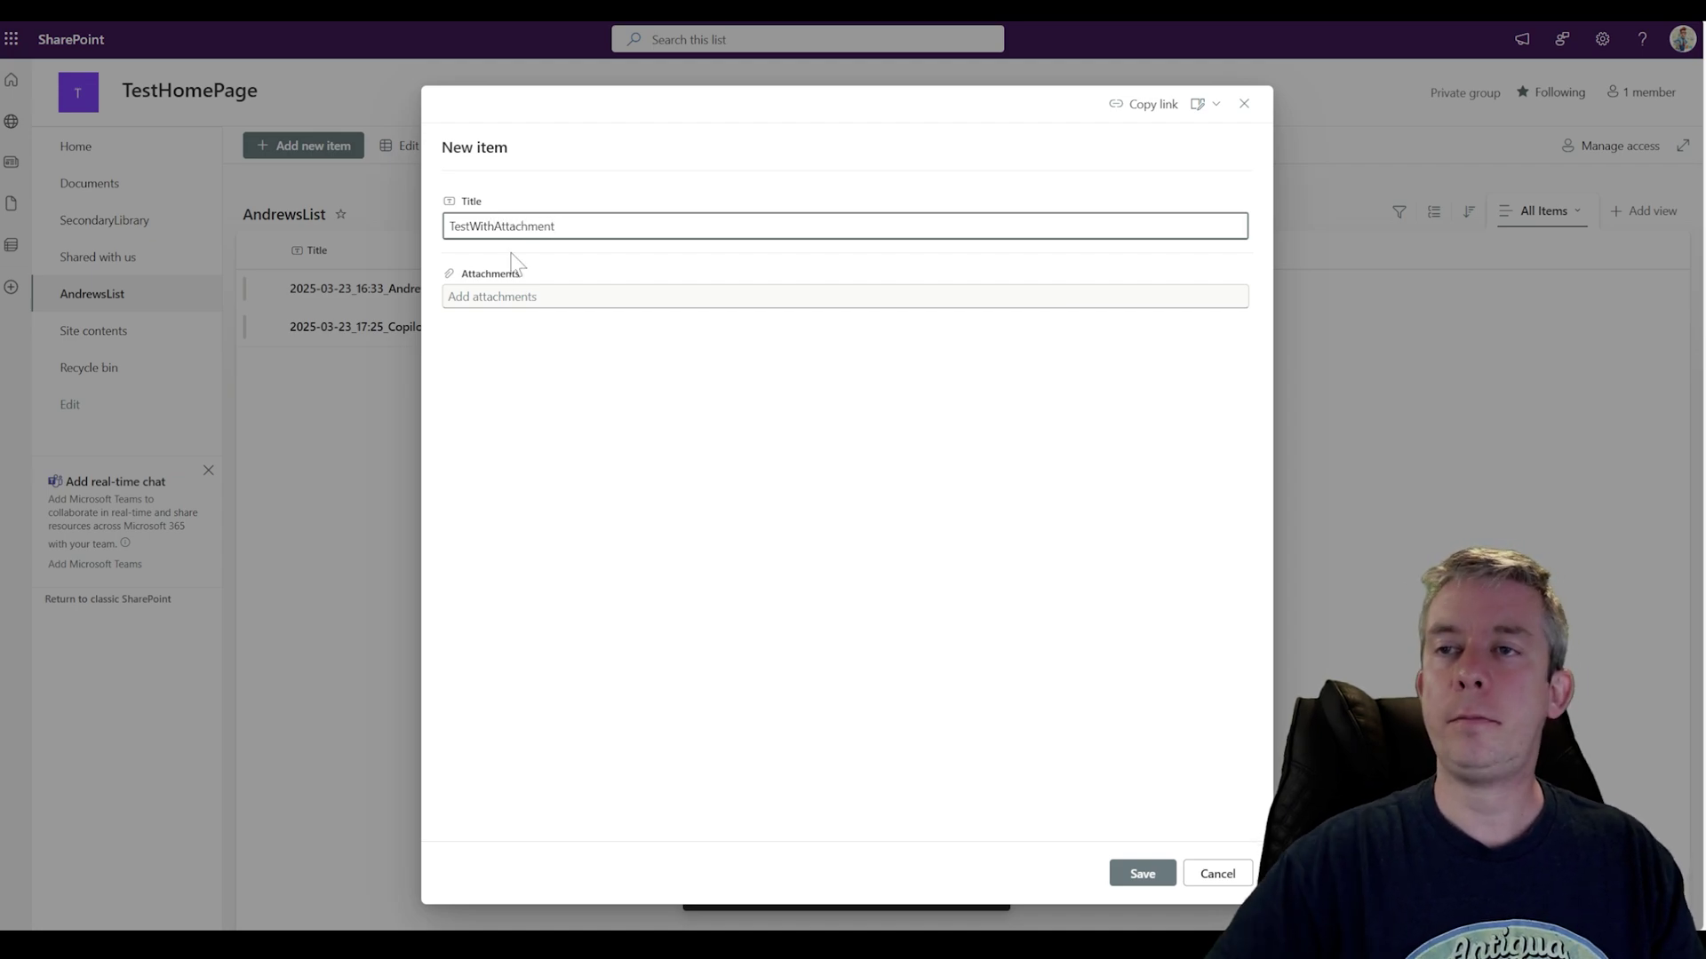
click(482, 300)
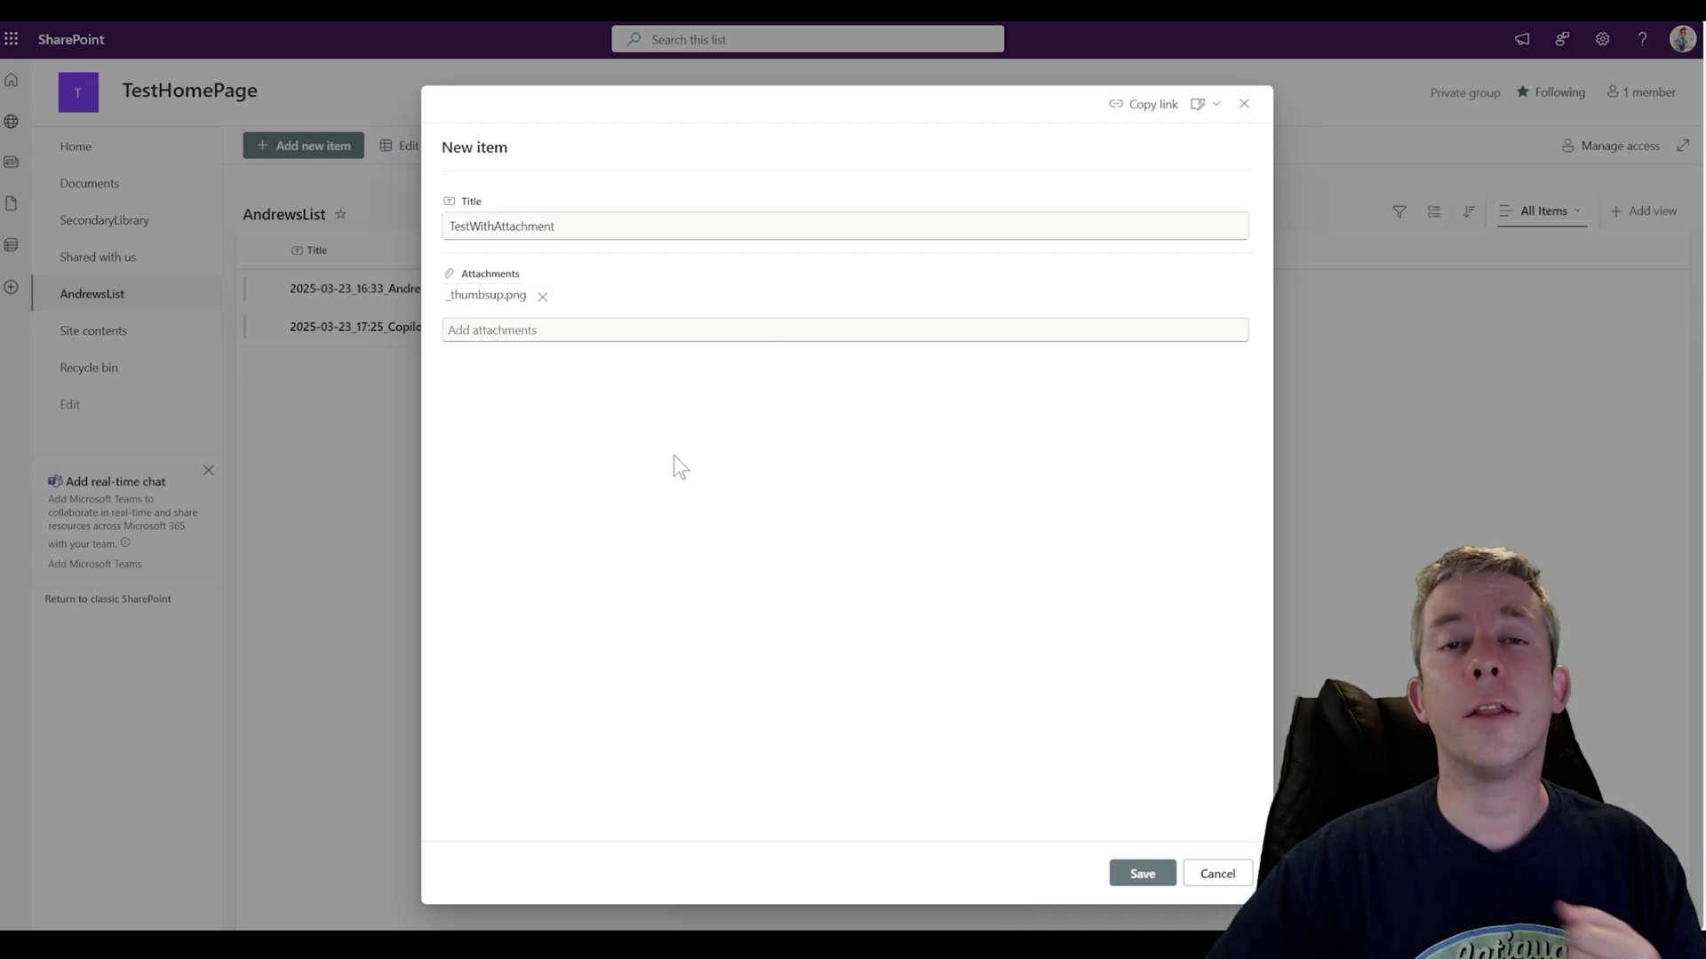
click(1142, 873)
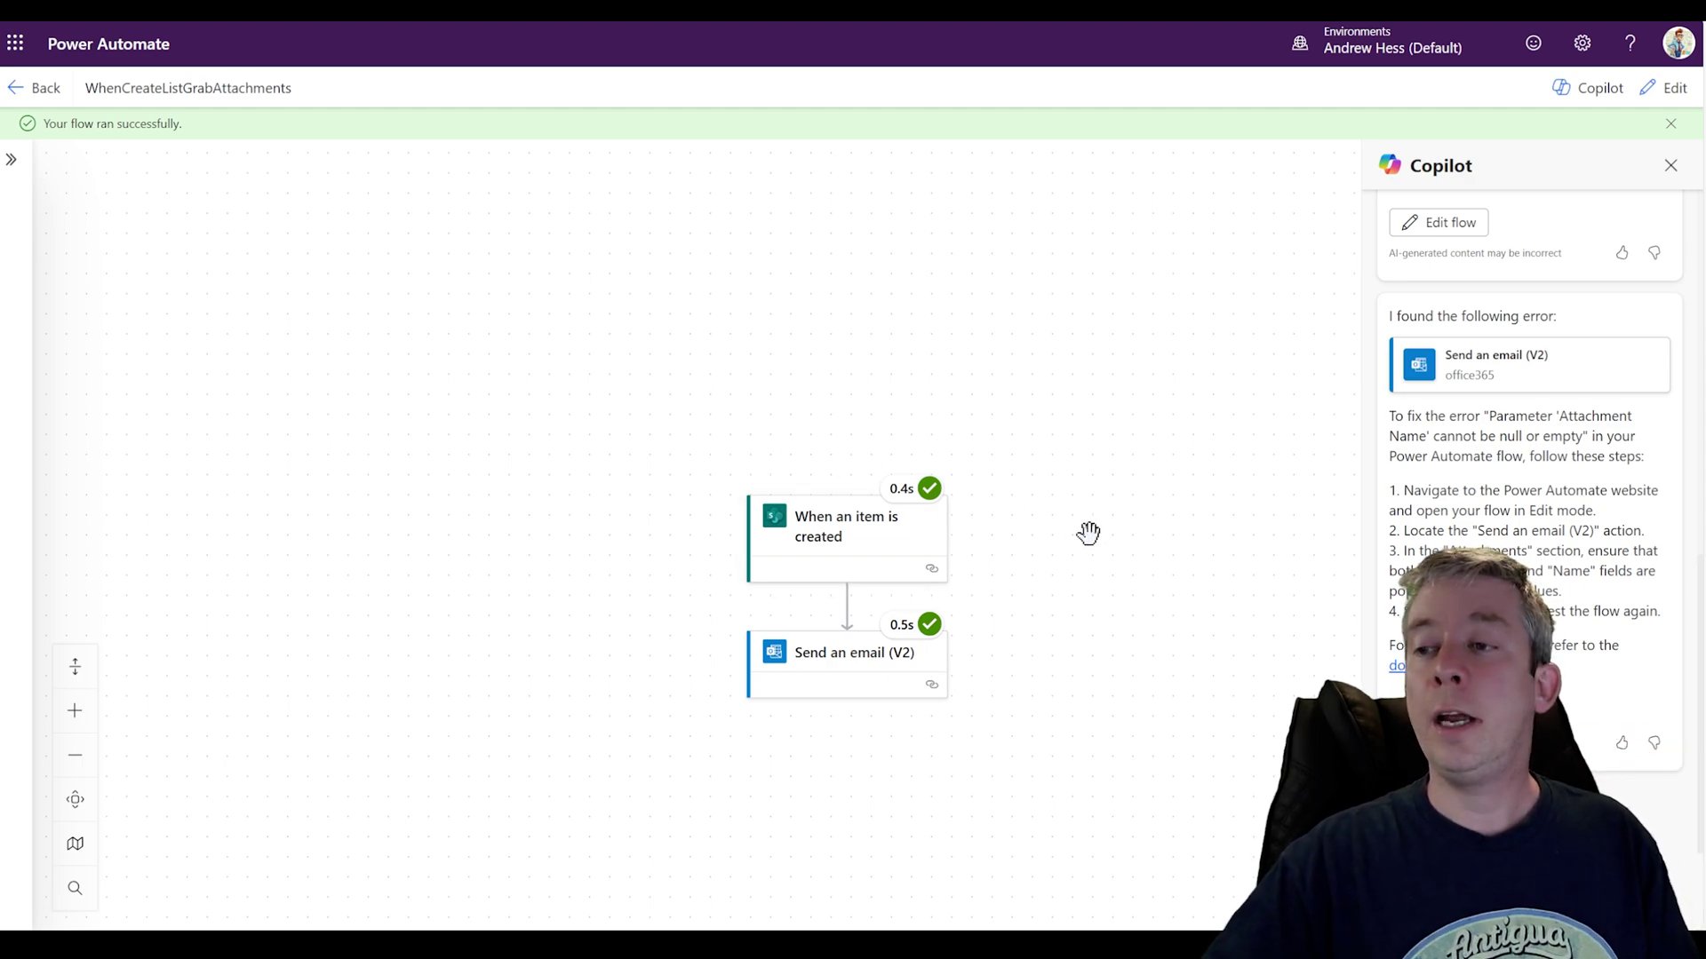
drag(1090, 533, 1043, 339)
Step: Open the successful run's trigger step details, briefly checking the email step's details
click(806, 349)
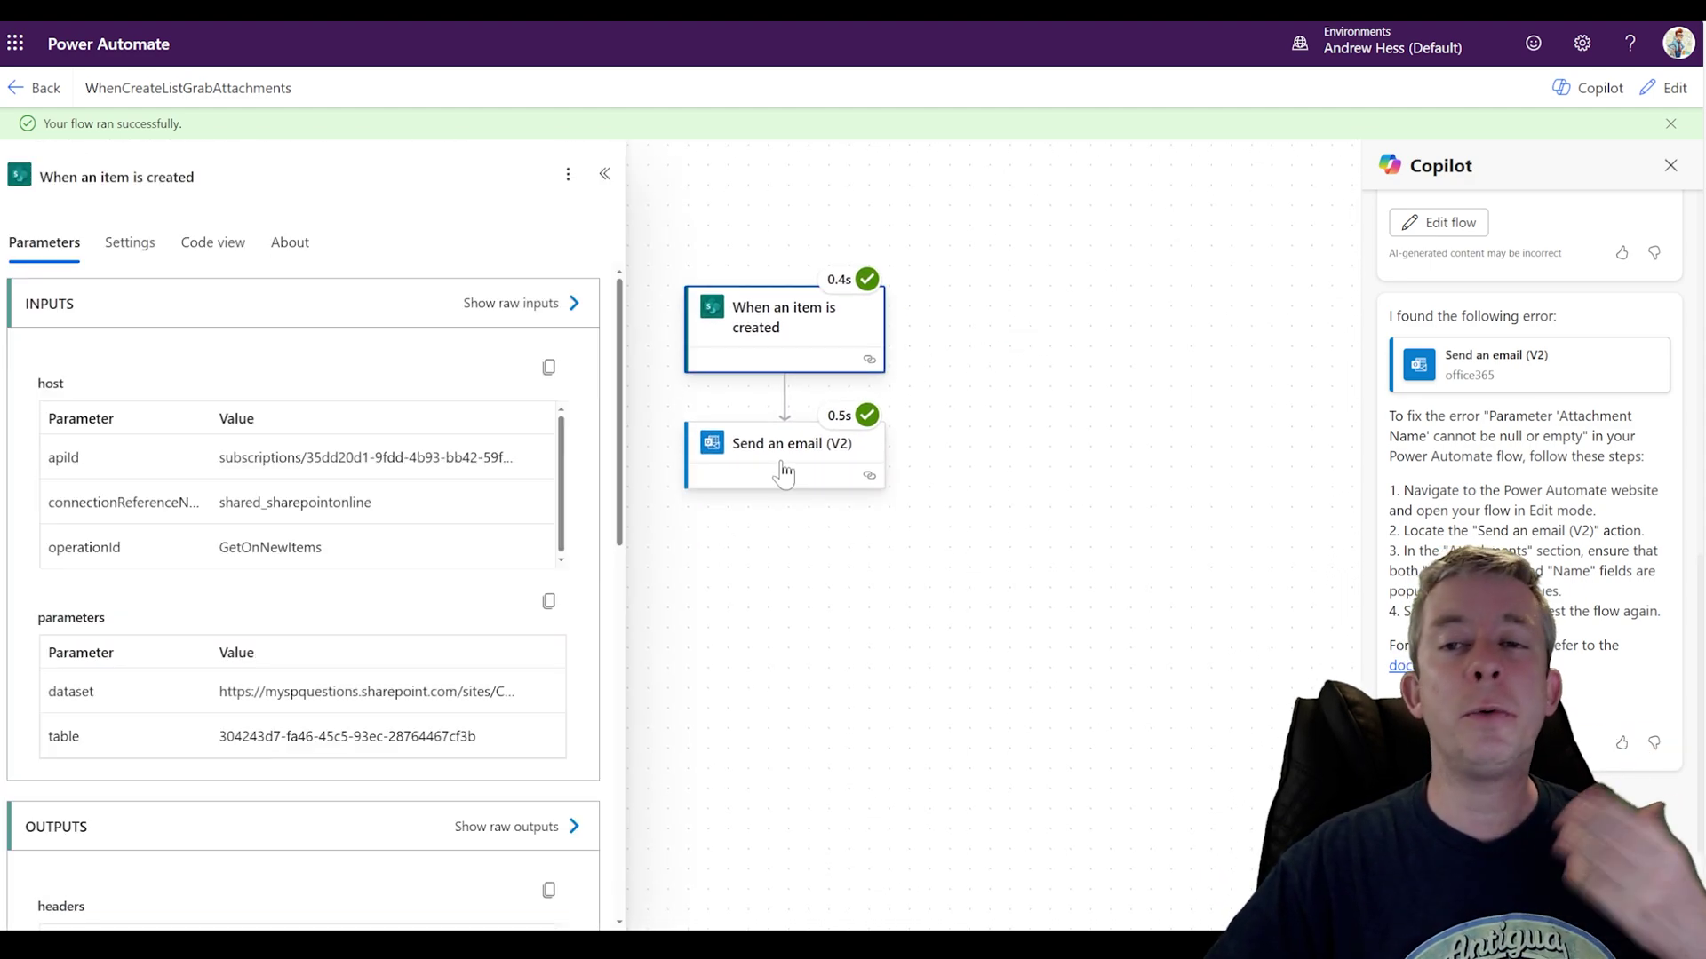
click(784, 466)
click(810, 334)
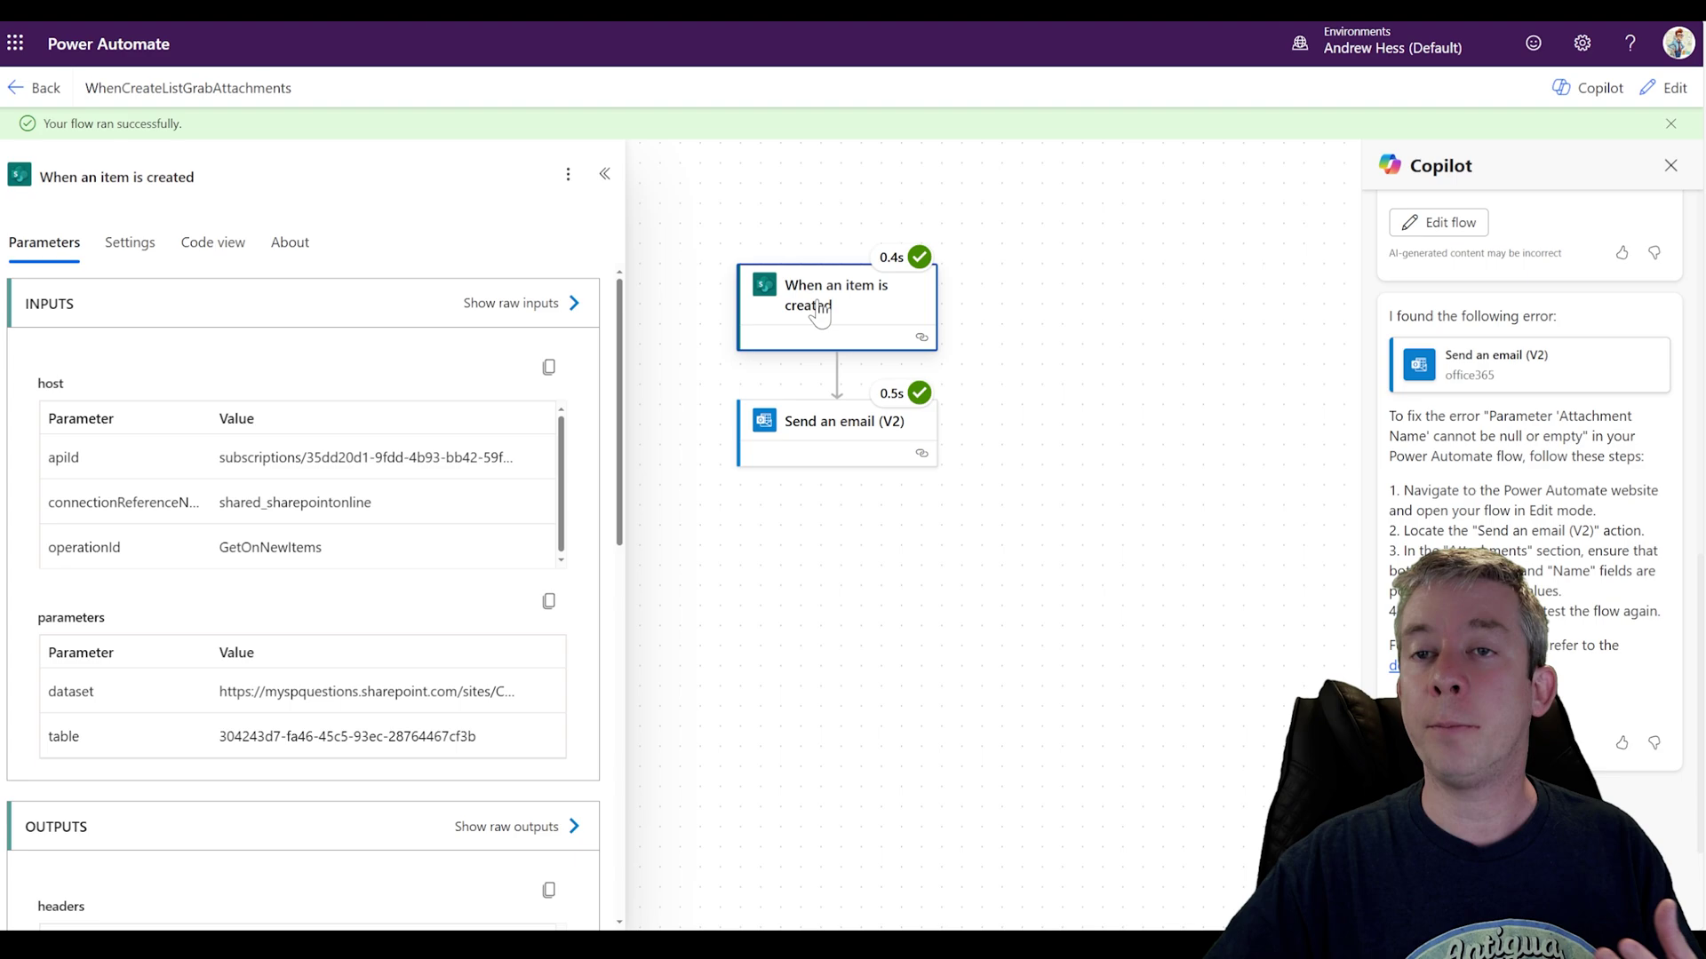
scroll(446, 638, down, 3)
scroll(446, 638, down, 2)
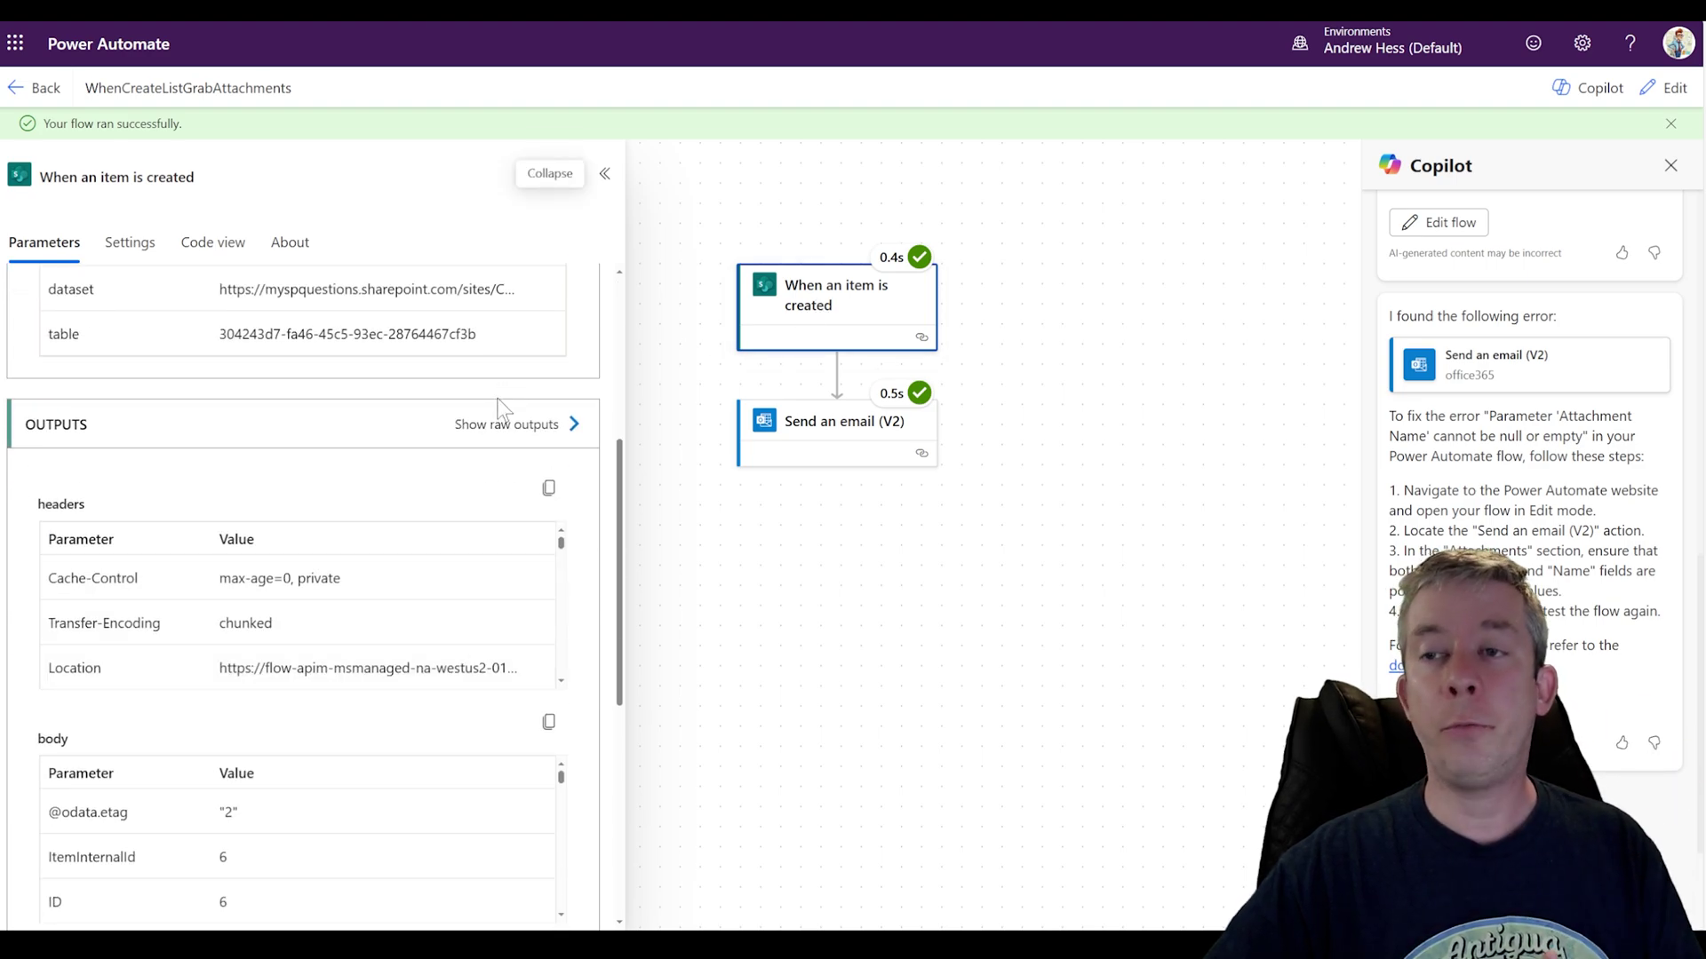
Step: Show the trigger's raw outputs and inspect the body with ID 6 and Title TestWithAttachment
click(505, 424)
scroll(1377, 533, down, 5)
scroll(1377, 533, down, 8)
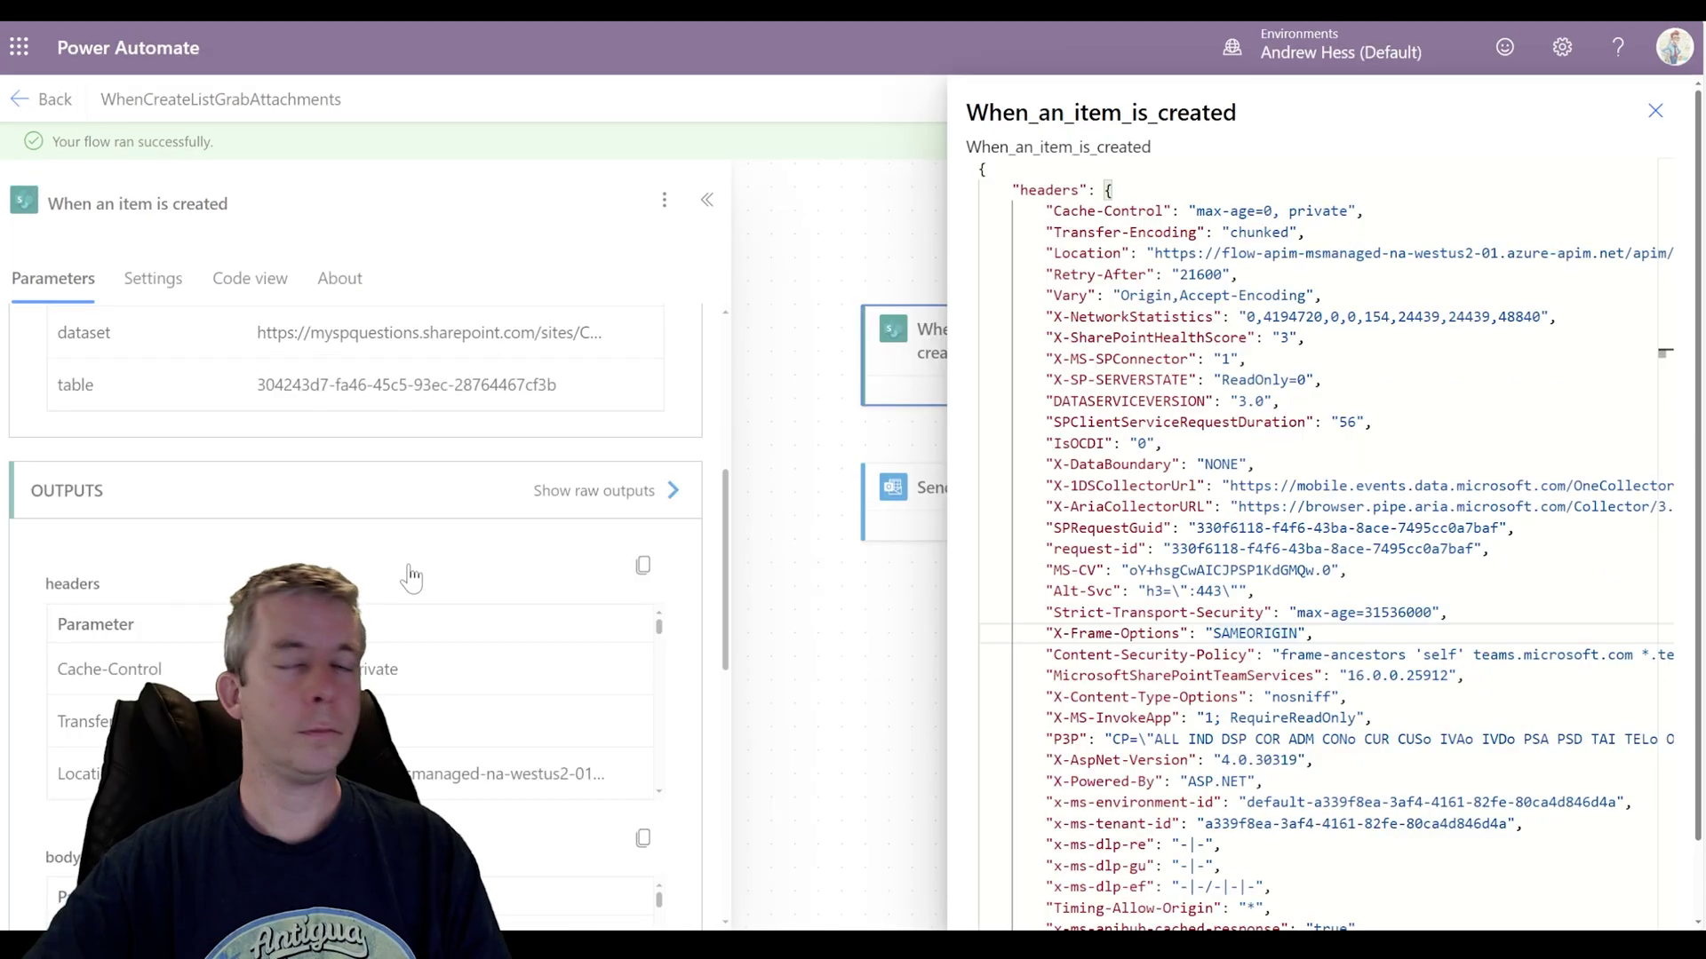
scroll(1333, 533, down, 3)
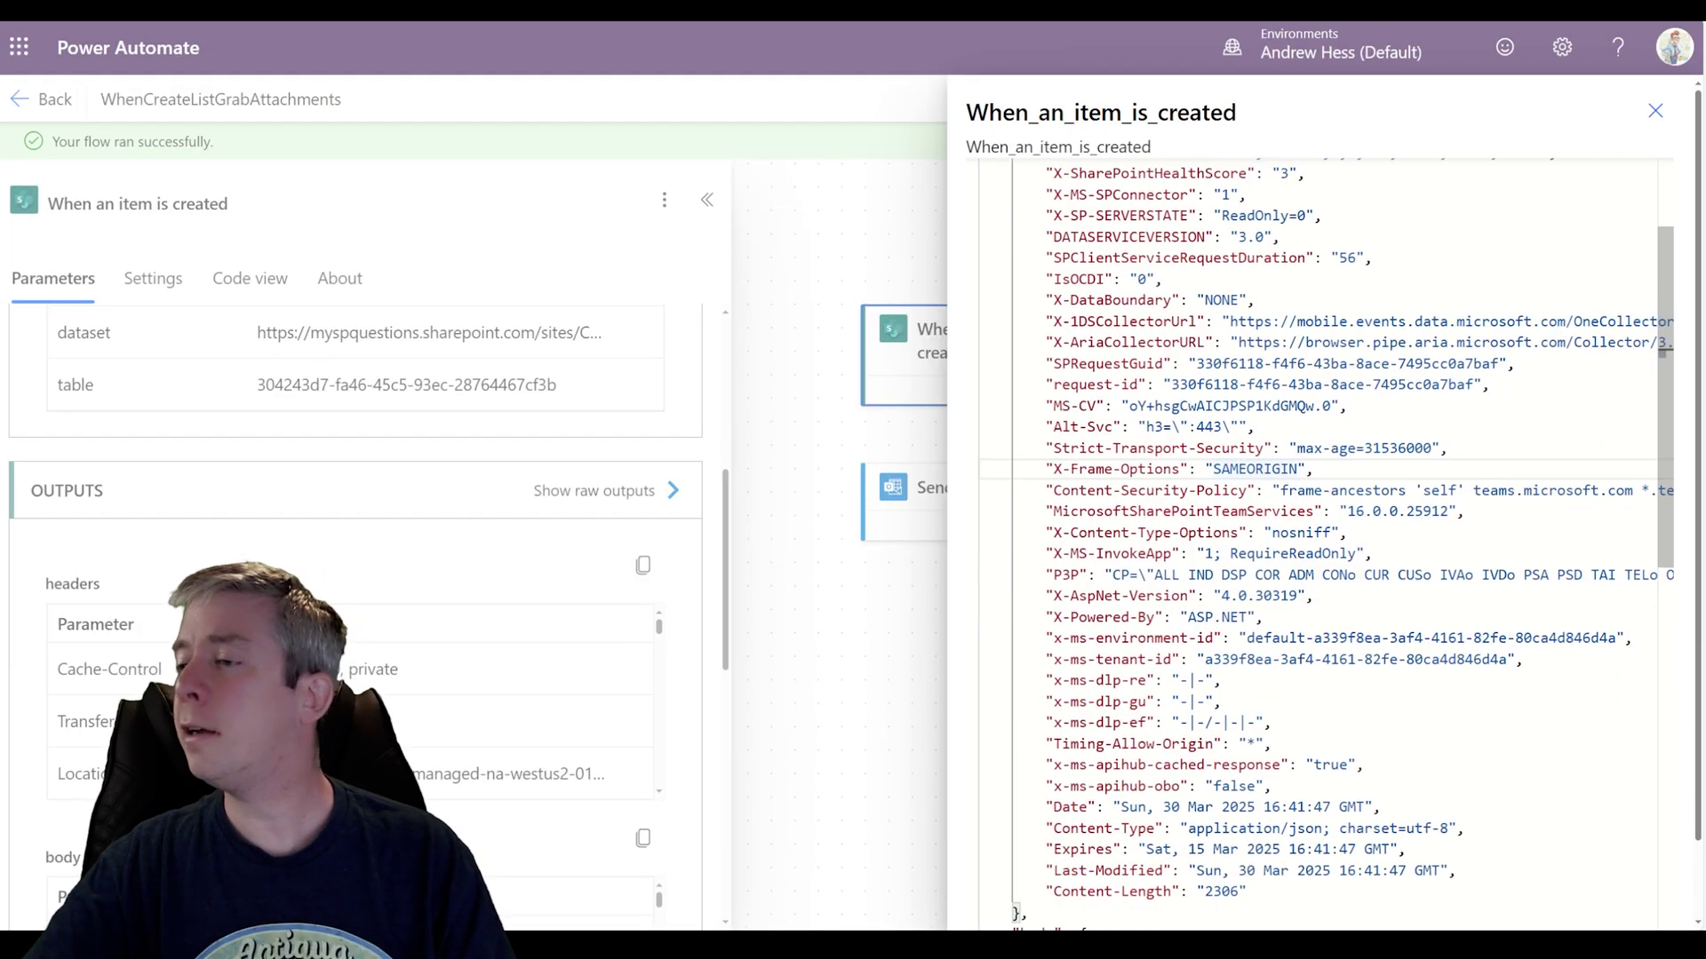
scroll(1333, 533, down, 6)
scroll(1102, 160, down, 2)
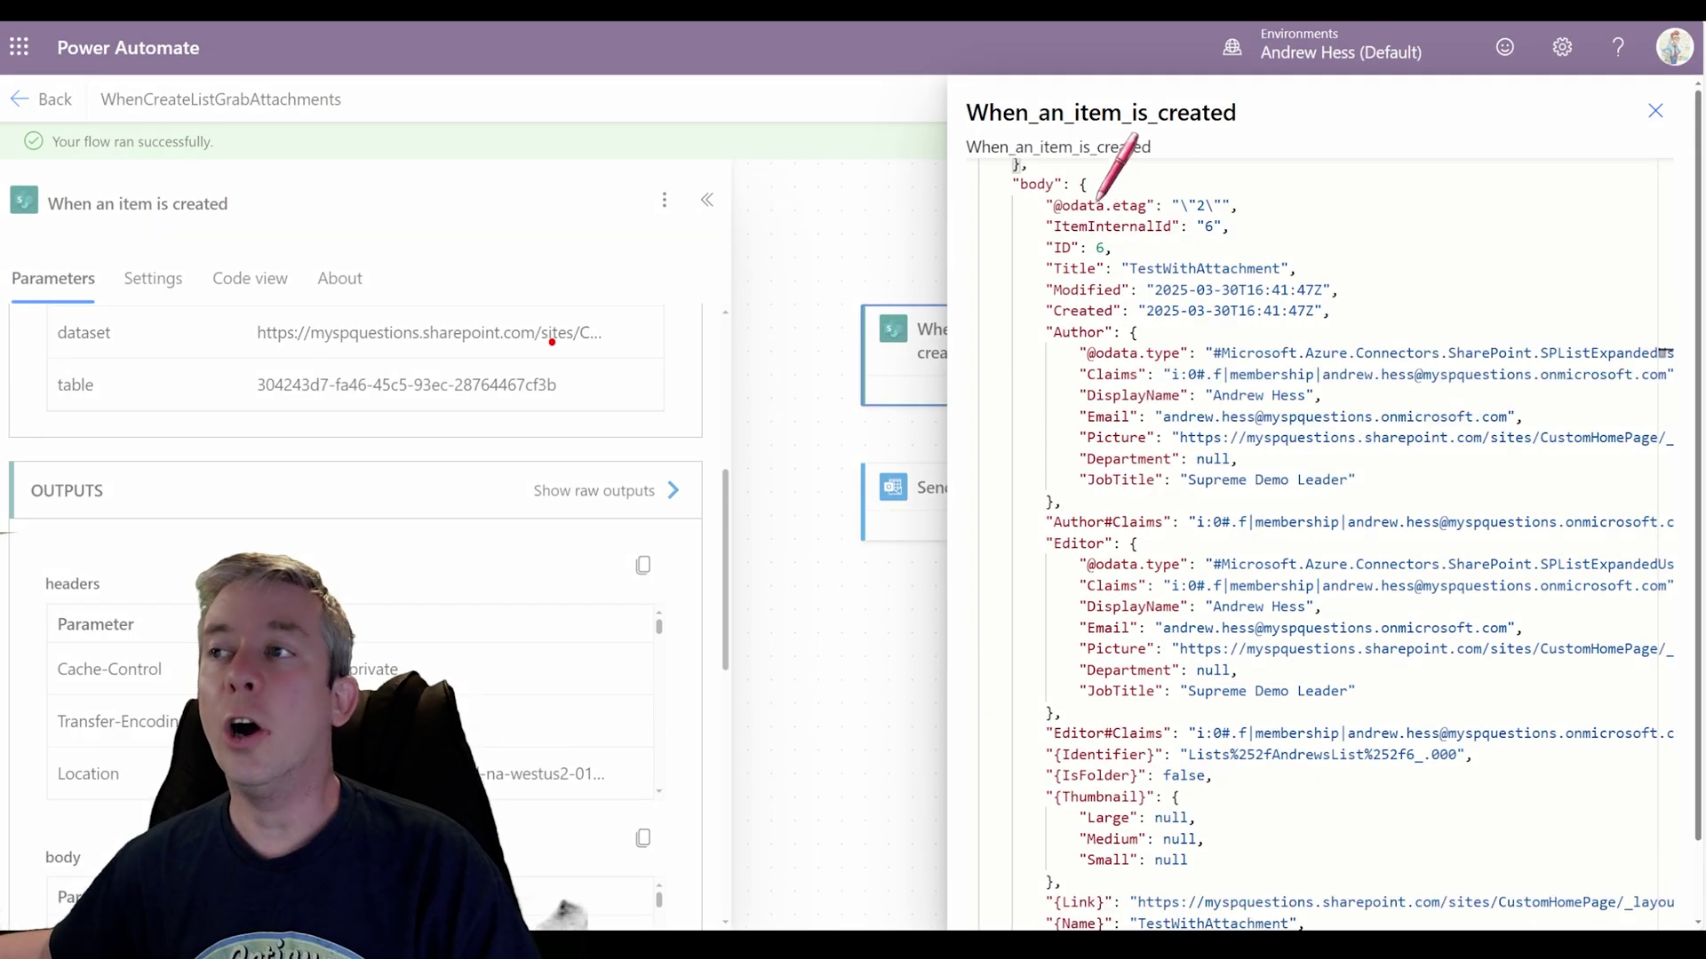
drag(1009, 206, 1084, 199)
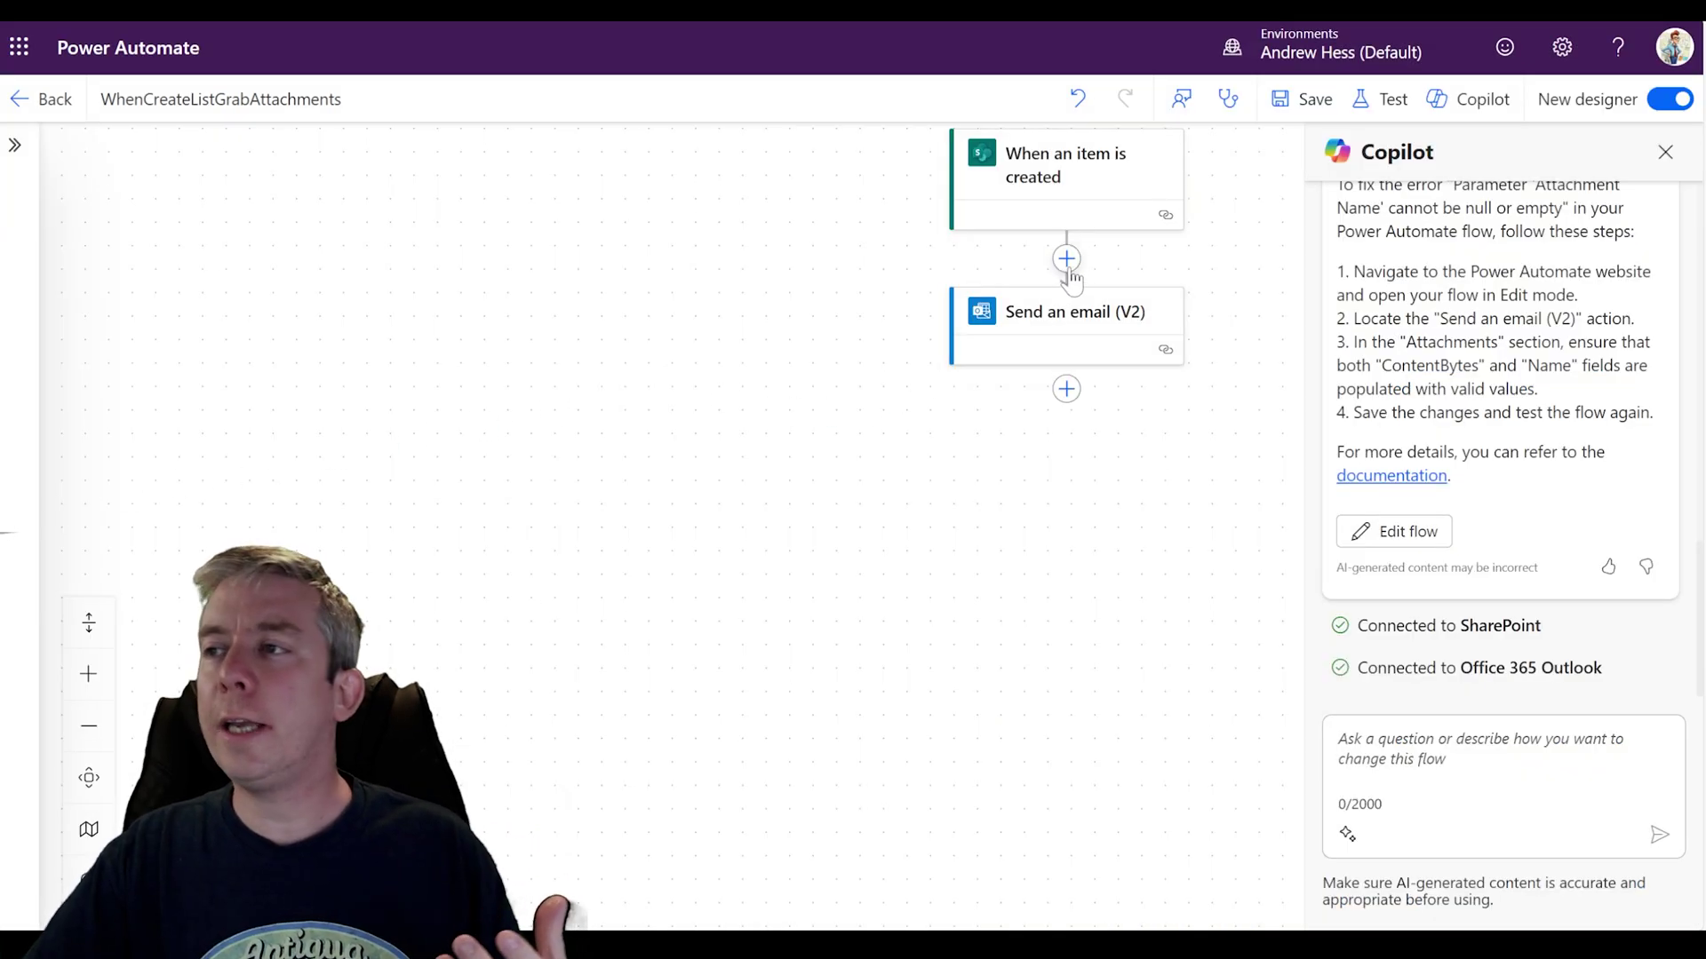
Step: Insert a SharePoint Get attachments step between the trigger and Send an email
click(1066, 259)
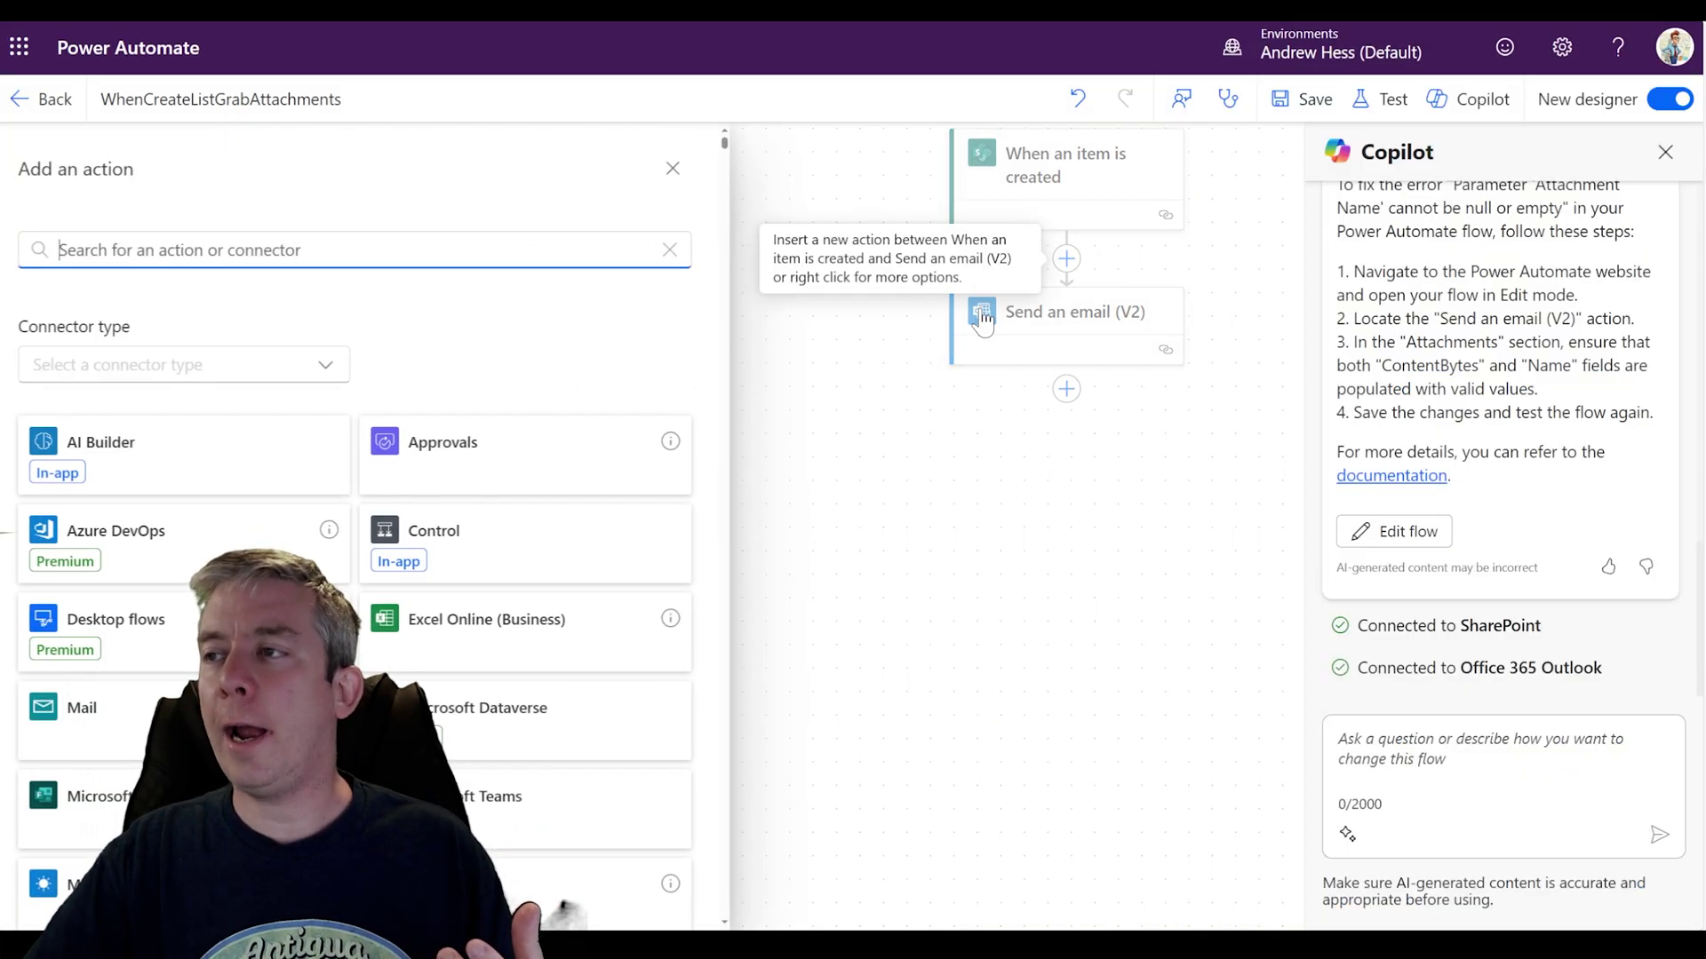
text(att)
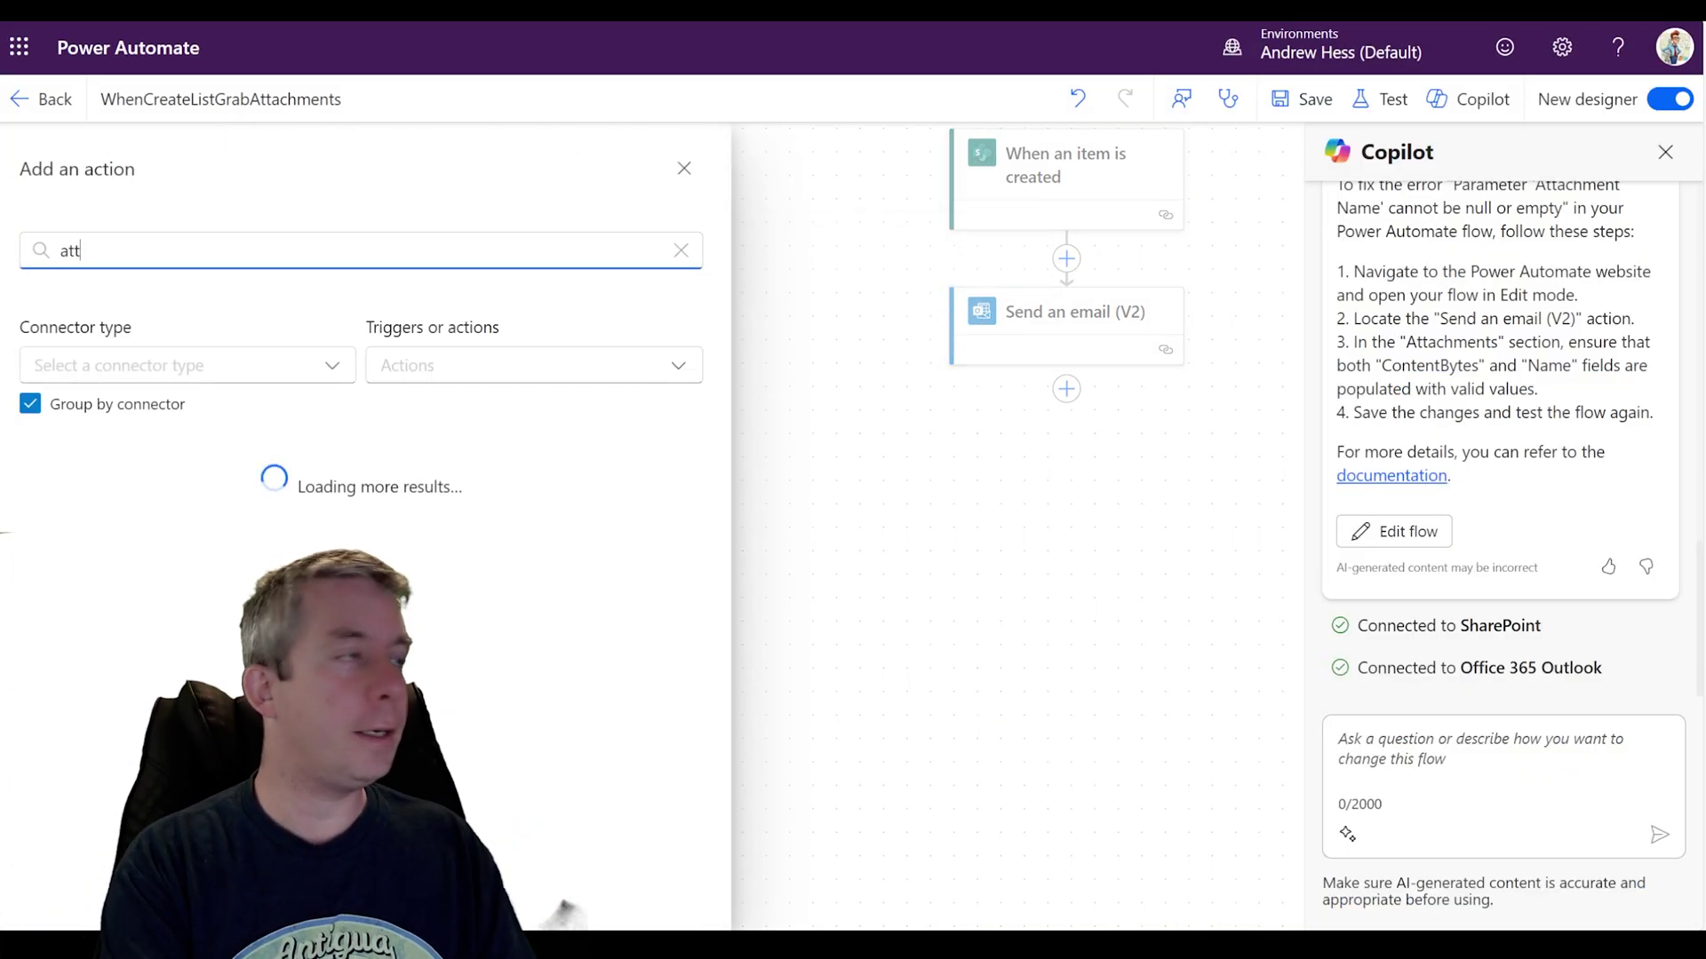
text(achment)
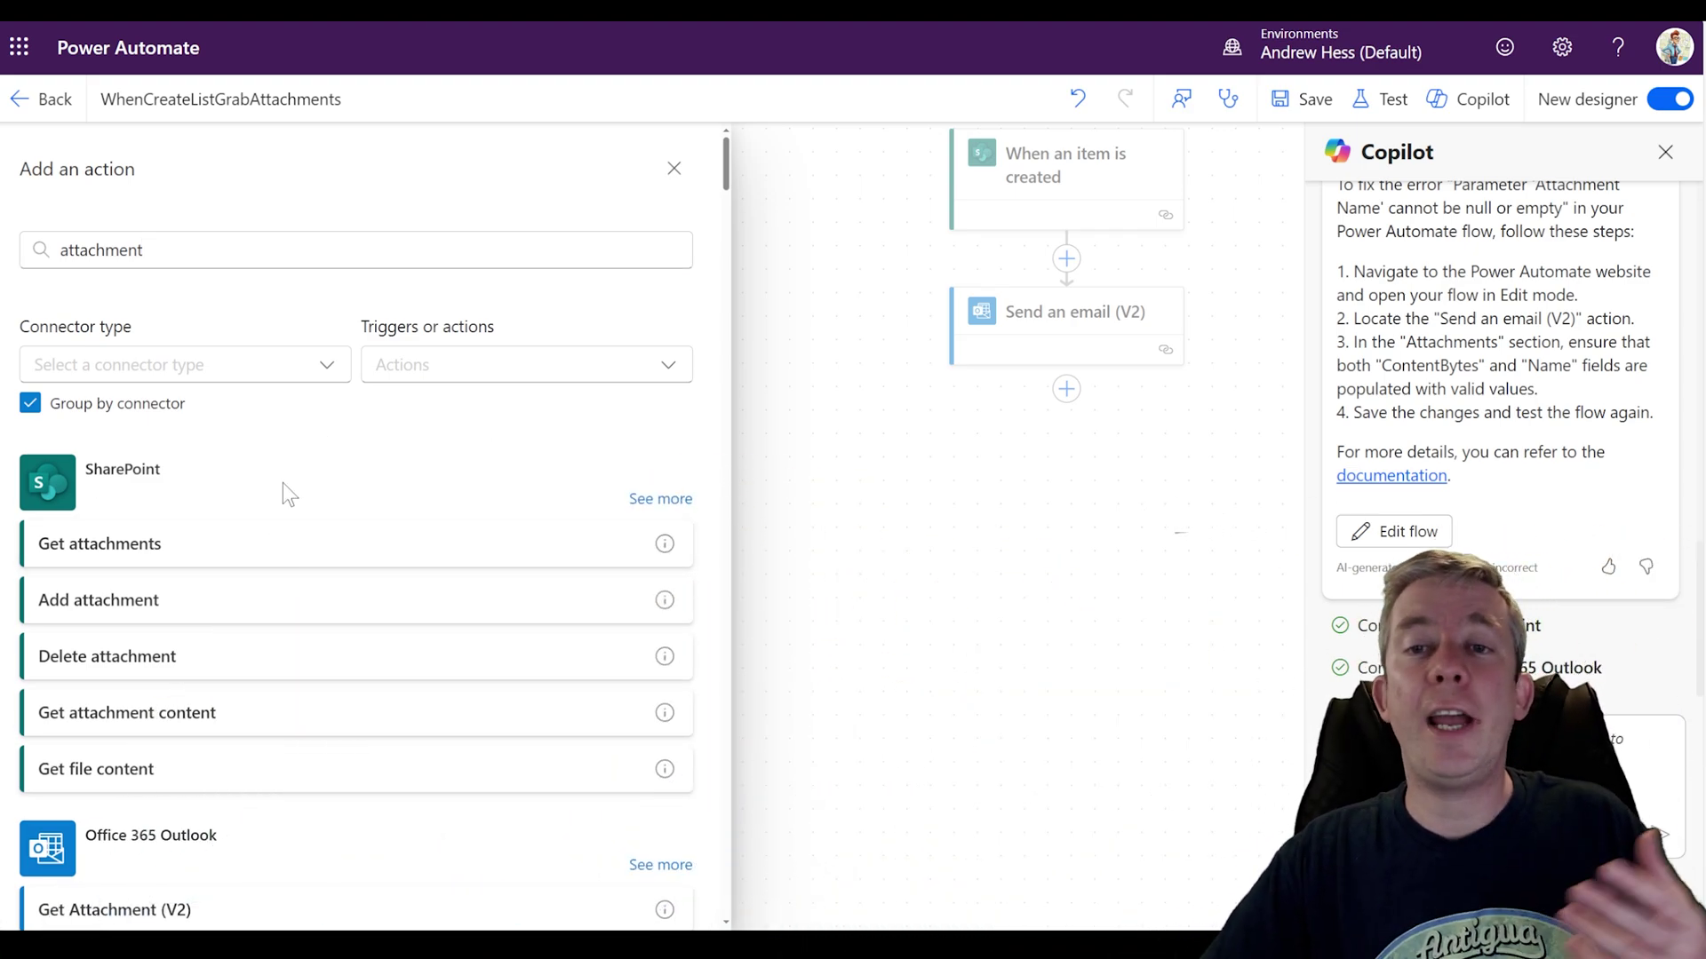
scroll(302, 490, down, 2)
scroll(198, 529, up, 1)
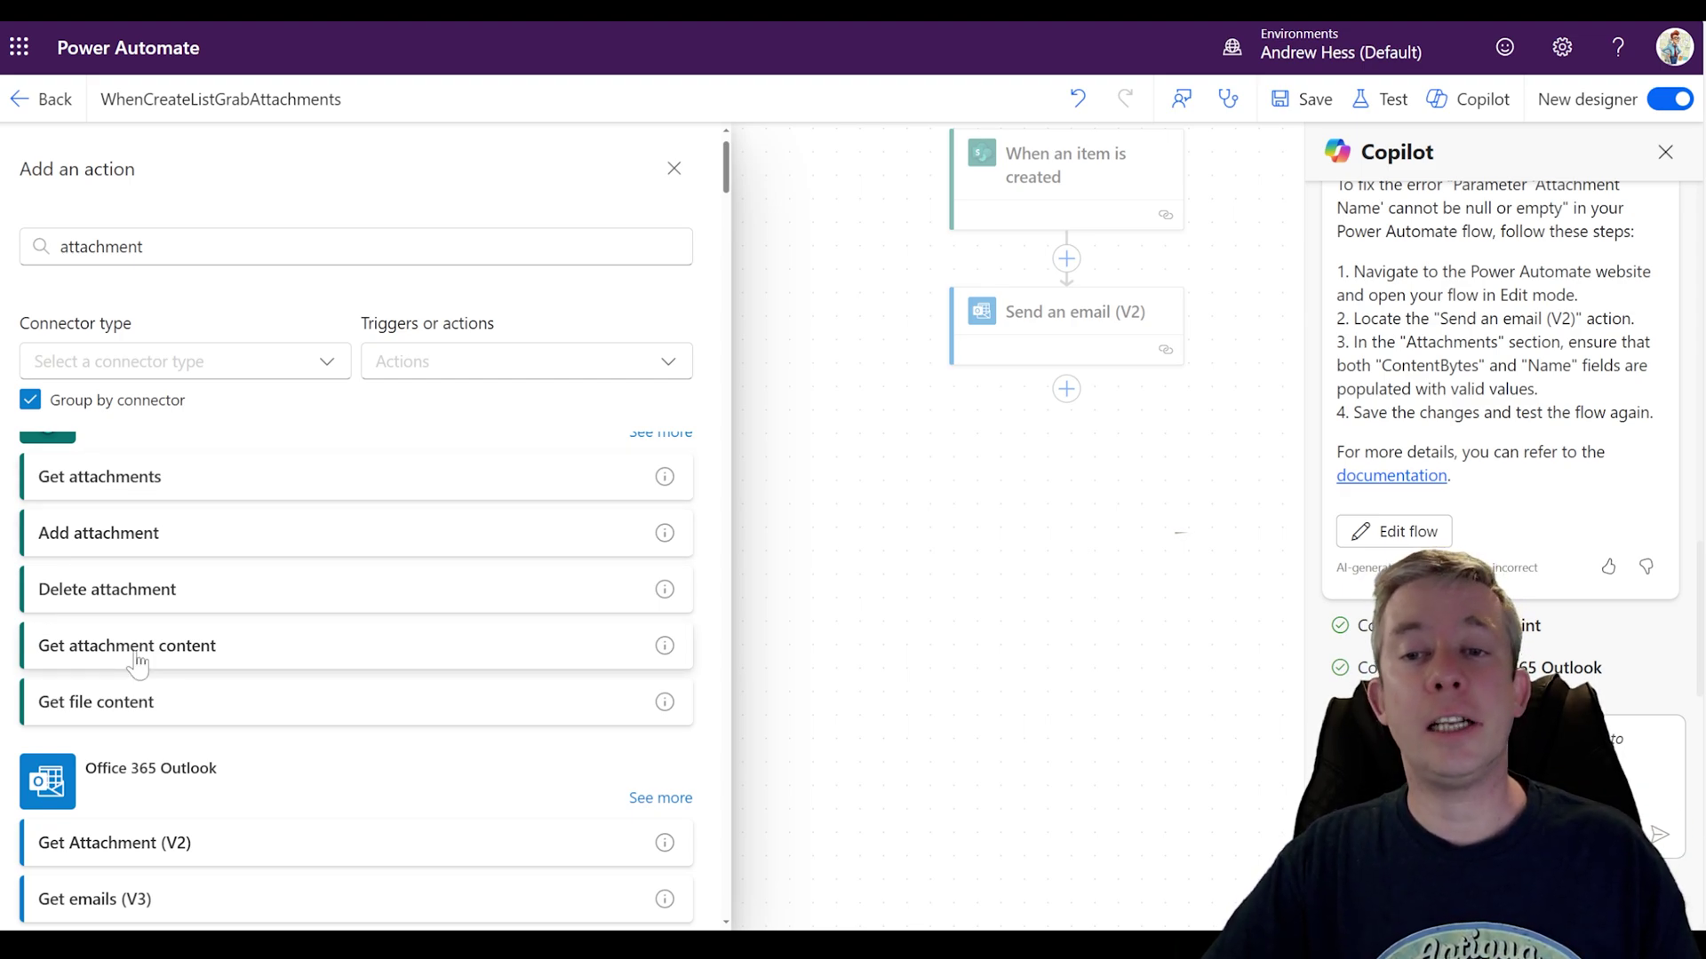
click(156, 488)
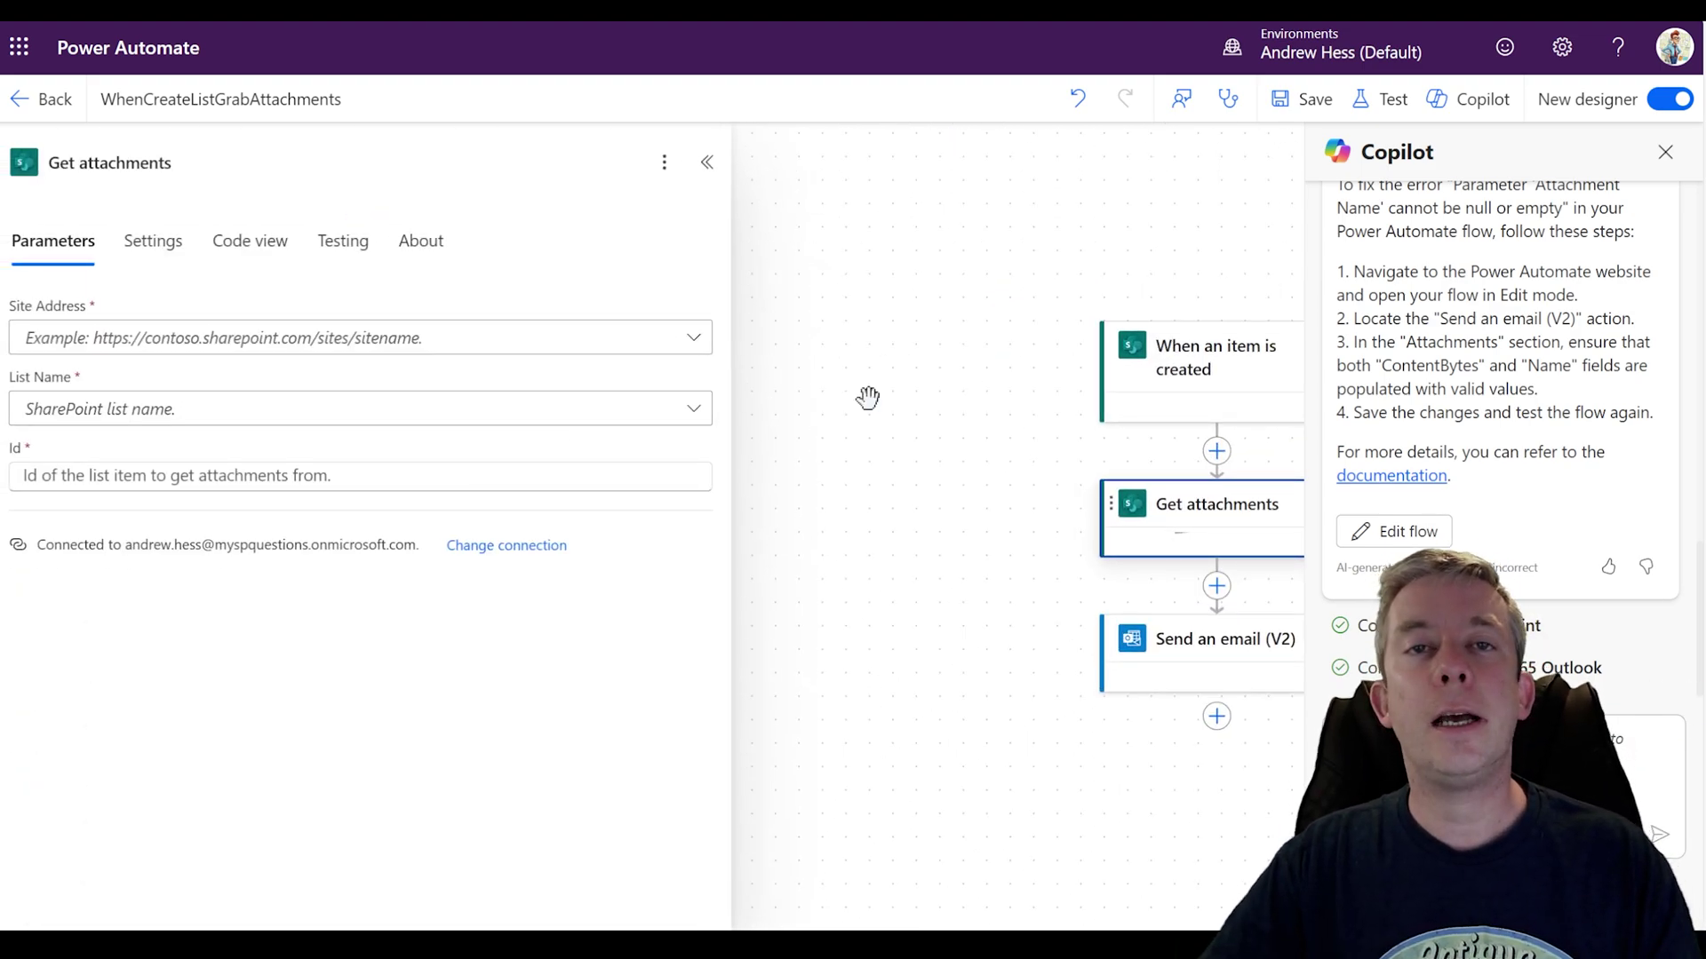
drag(1005, 486, 831, 413)
Step: Point Get attachments at the TestHomePage site and the AndrewsList list
click(604, 338)
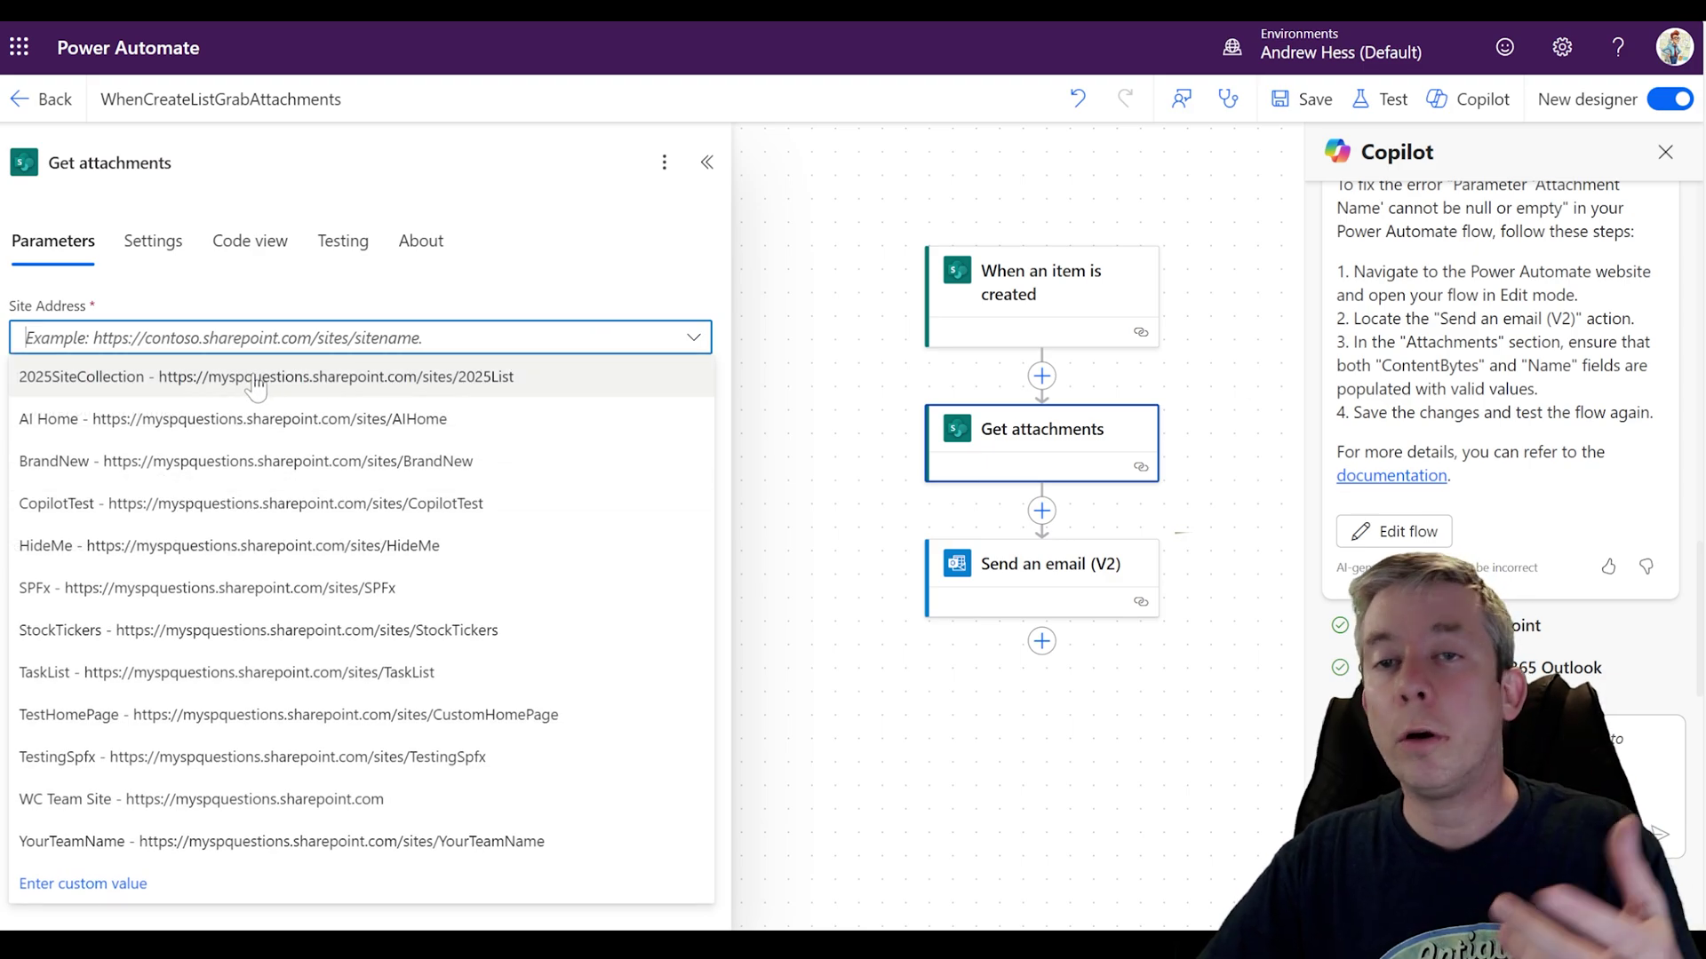
click(191, 718)
click(259, 409)
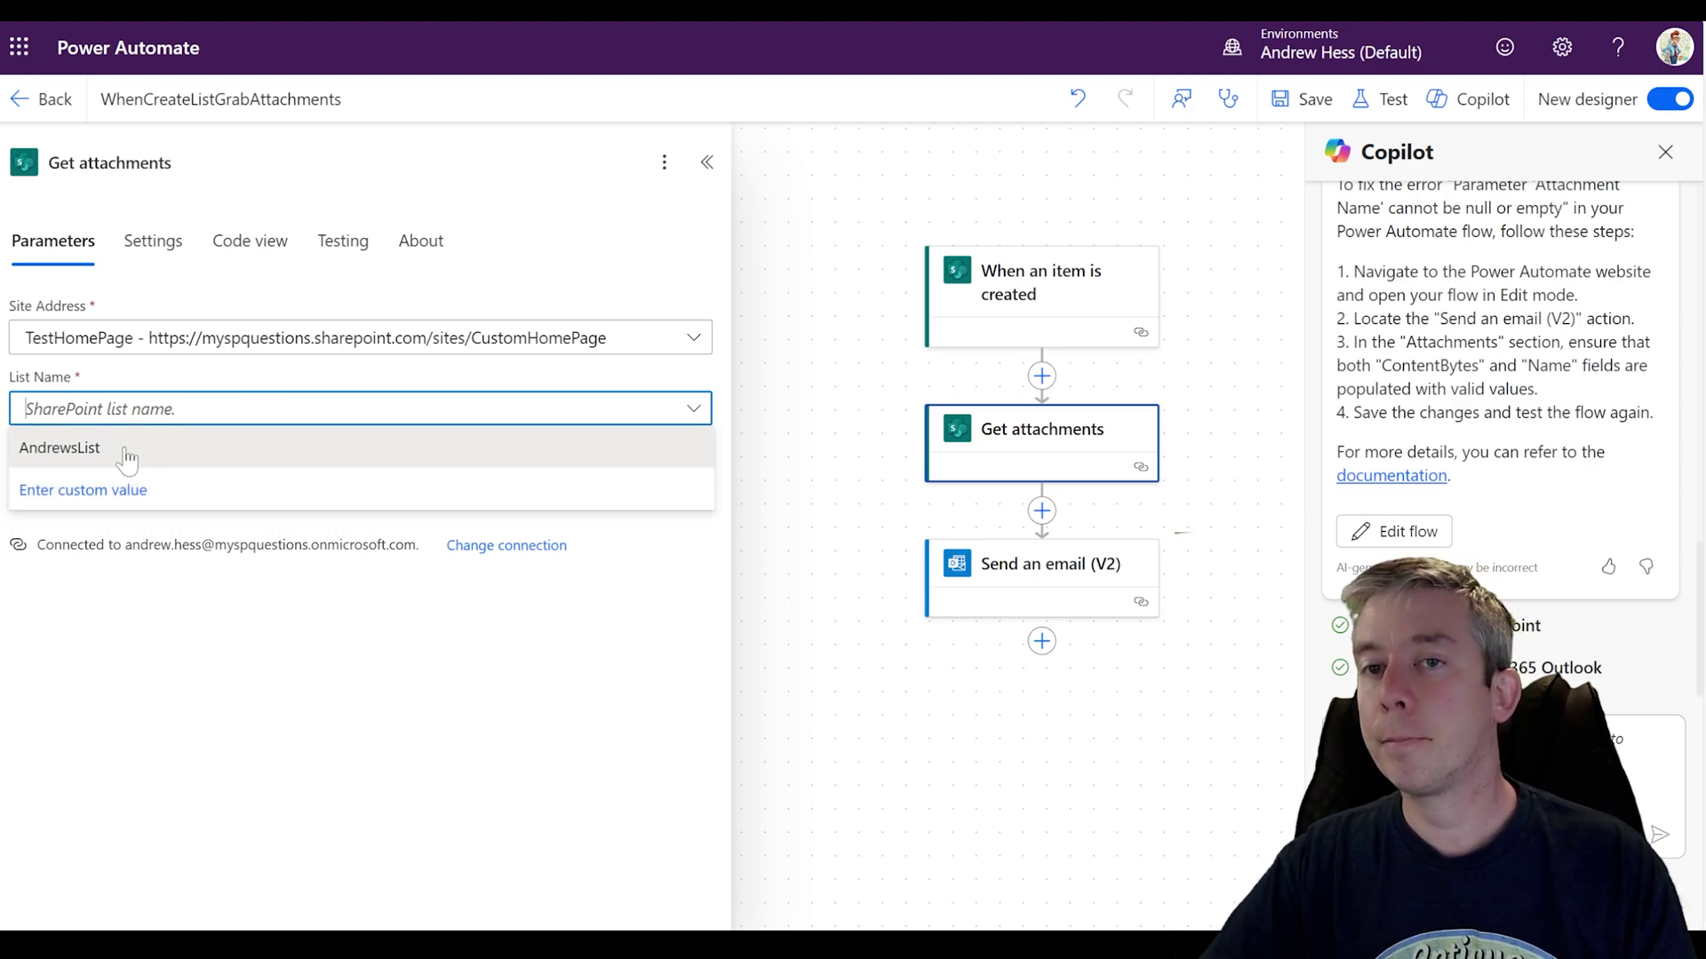
click(124, 457)
Step: Set the Get attachments Id to the trigger's ID dynamic value
click(635, 477)
click(708, 474)
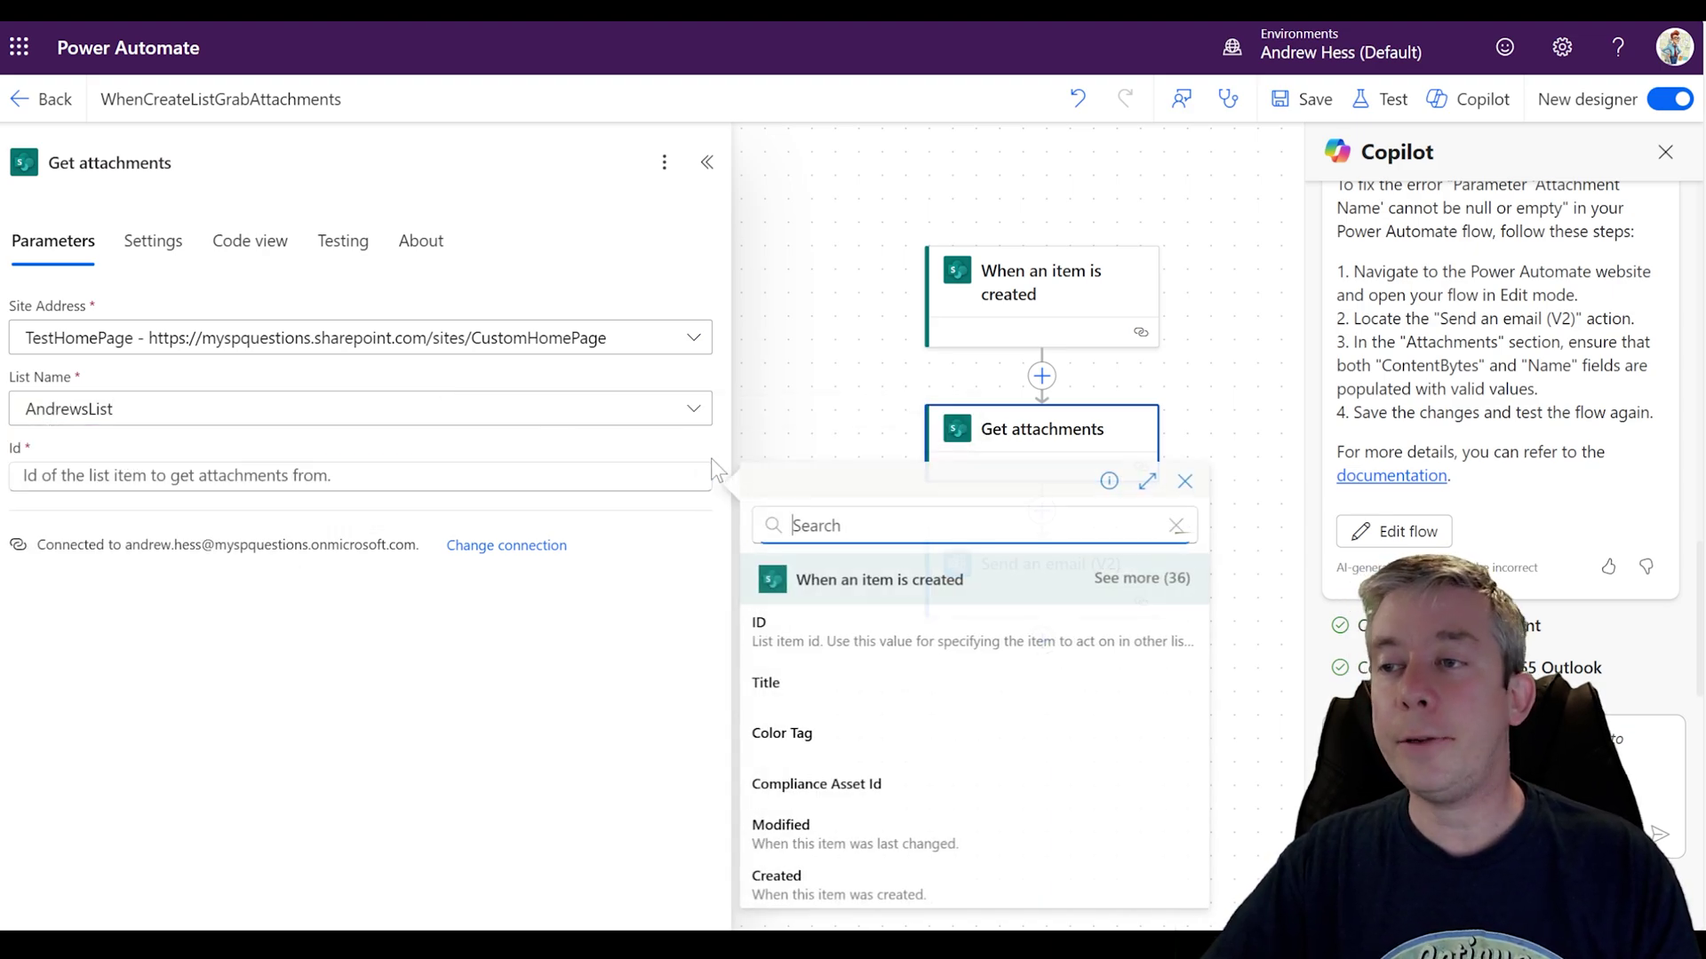
click(829, 653)
drag(868, 545, 807, 370)
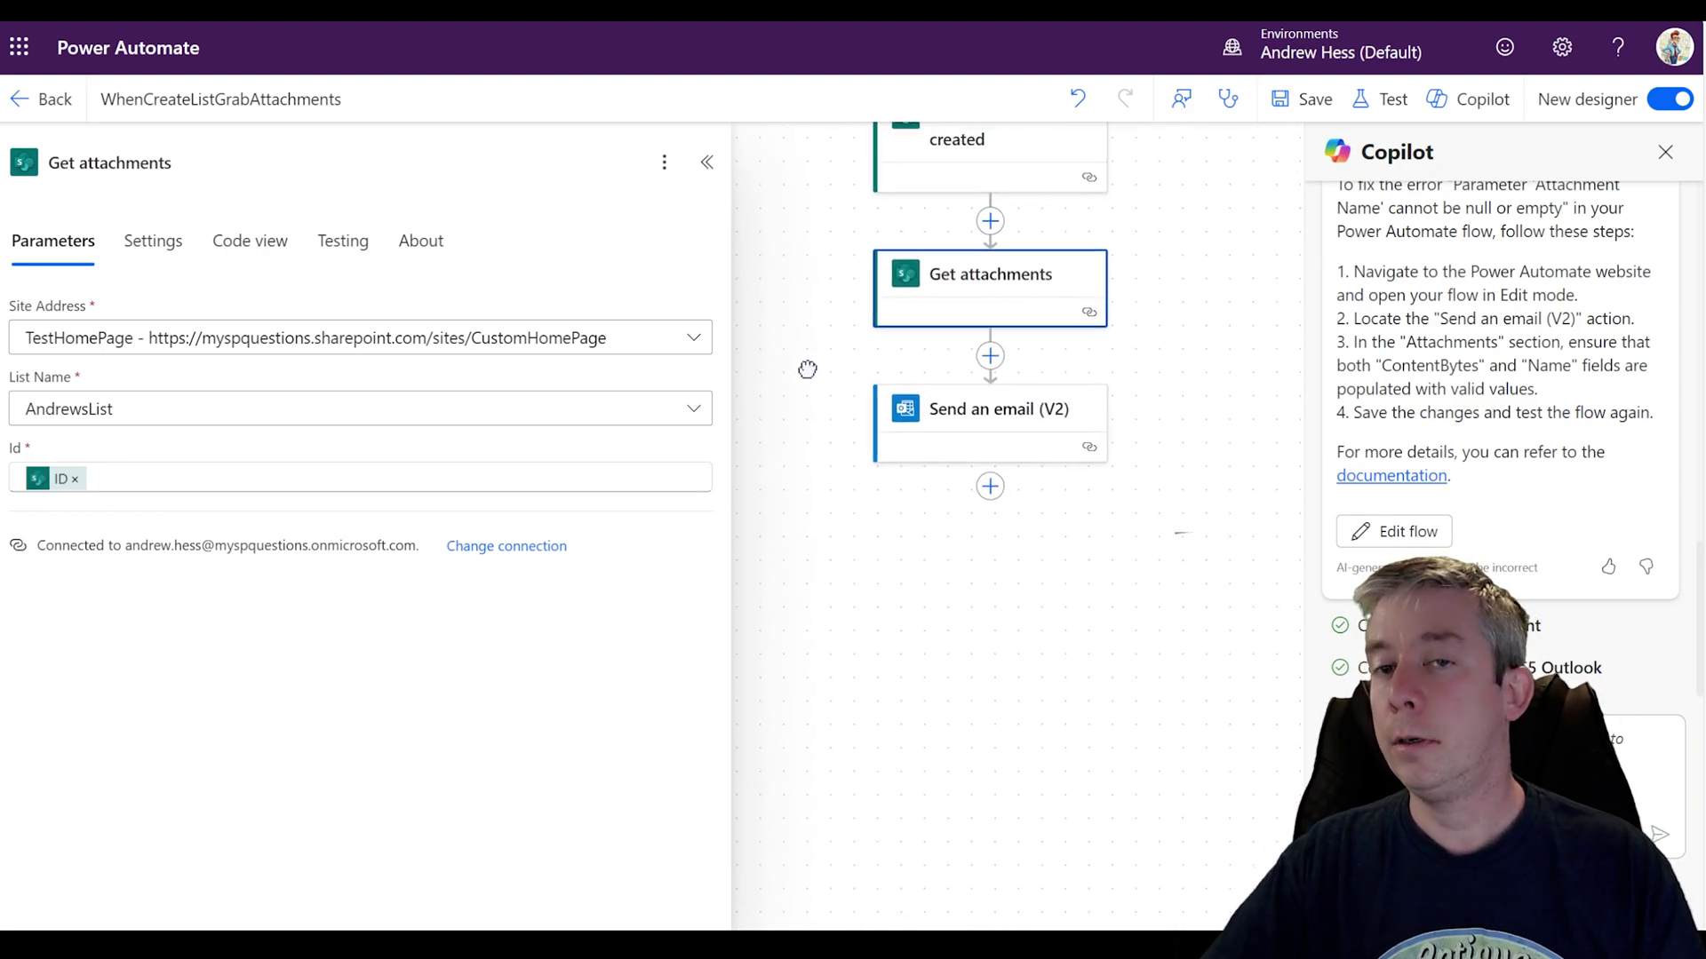
drag(808, 485, 785, 582)
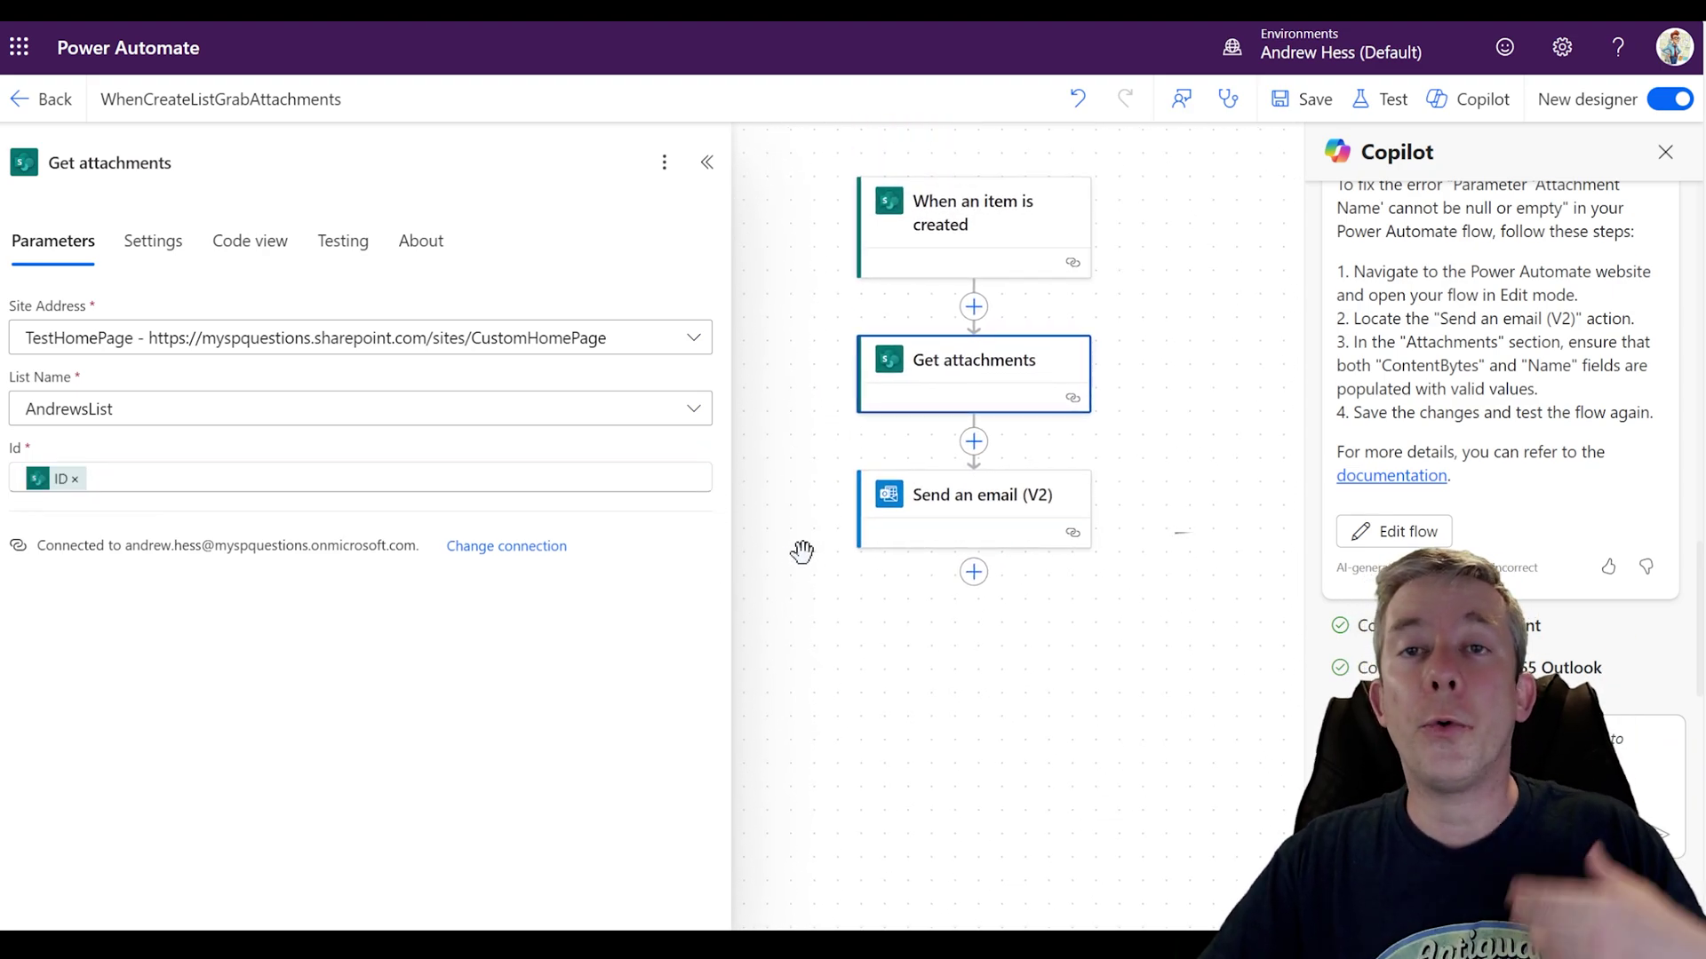
Step: Save the flow and test it automatically with the recently used trigger
click(1316, 105)
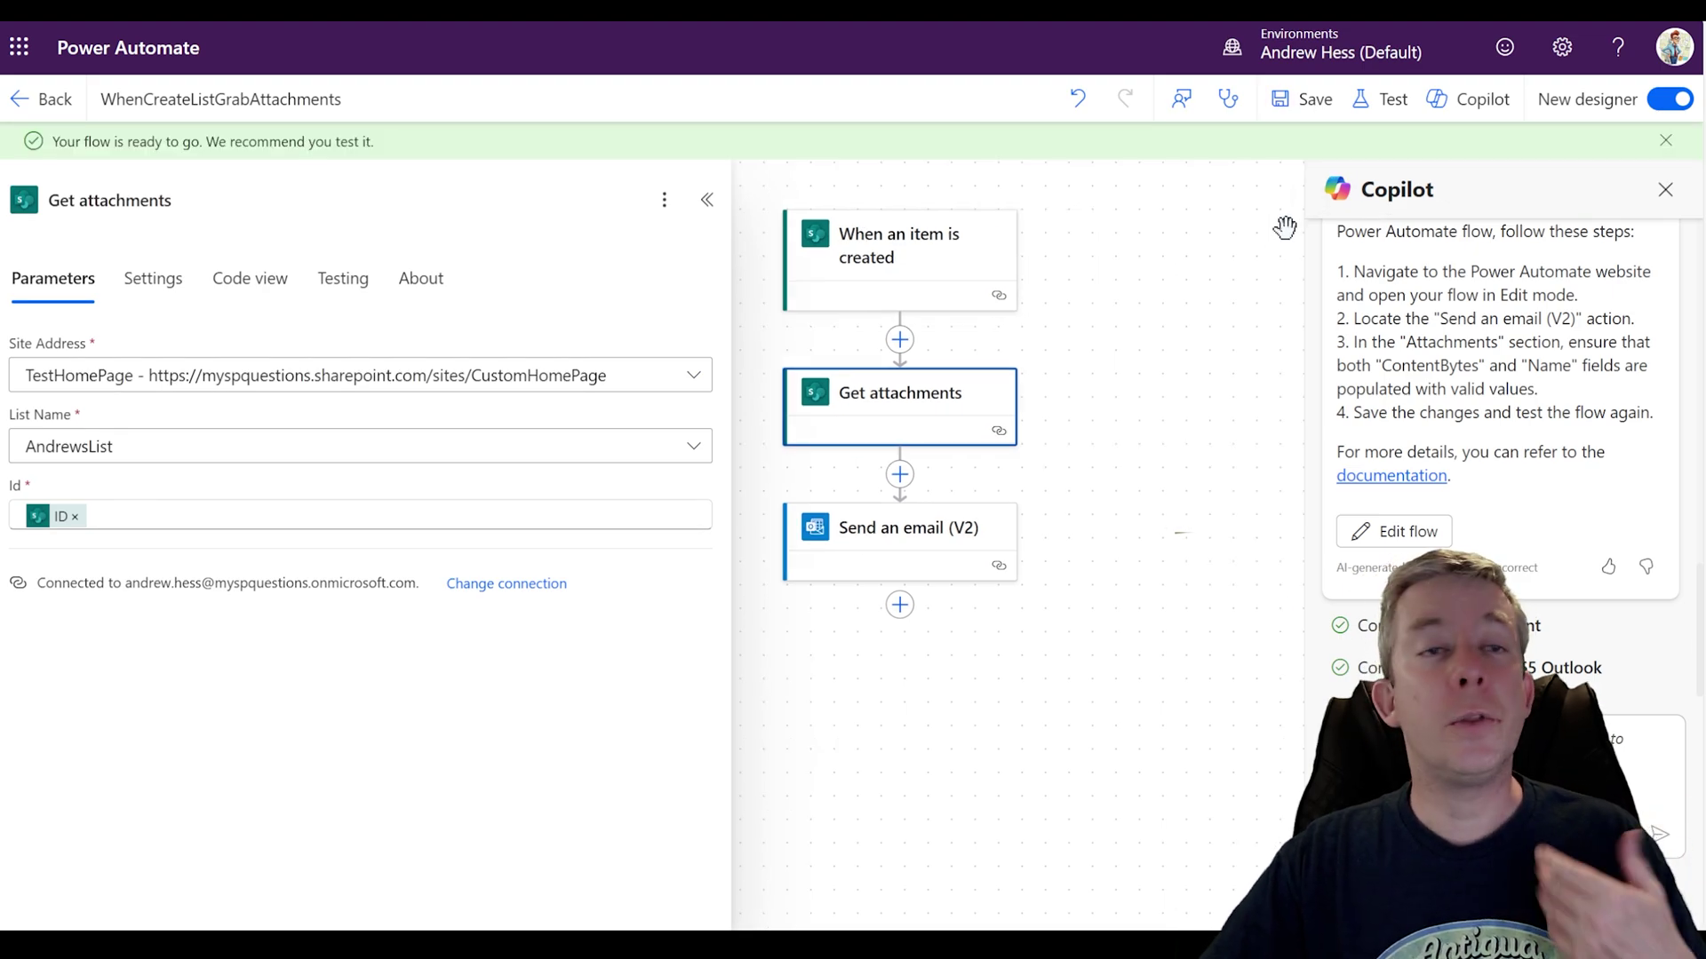
click(1386, 100)
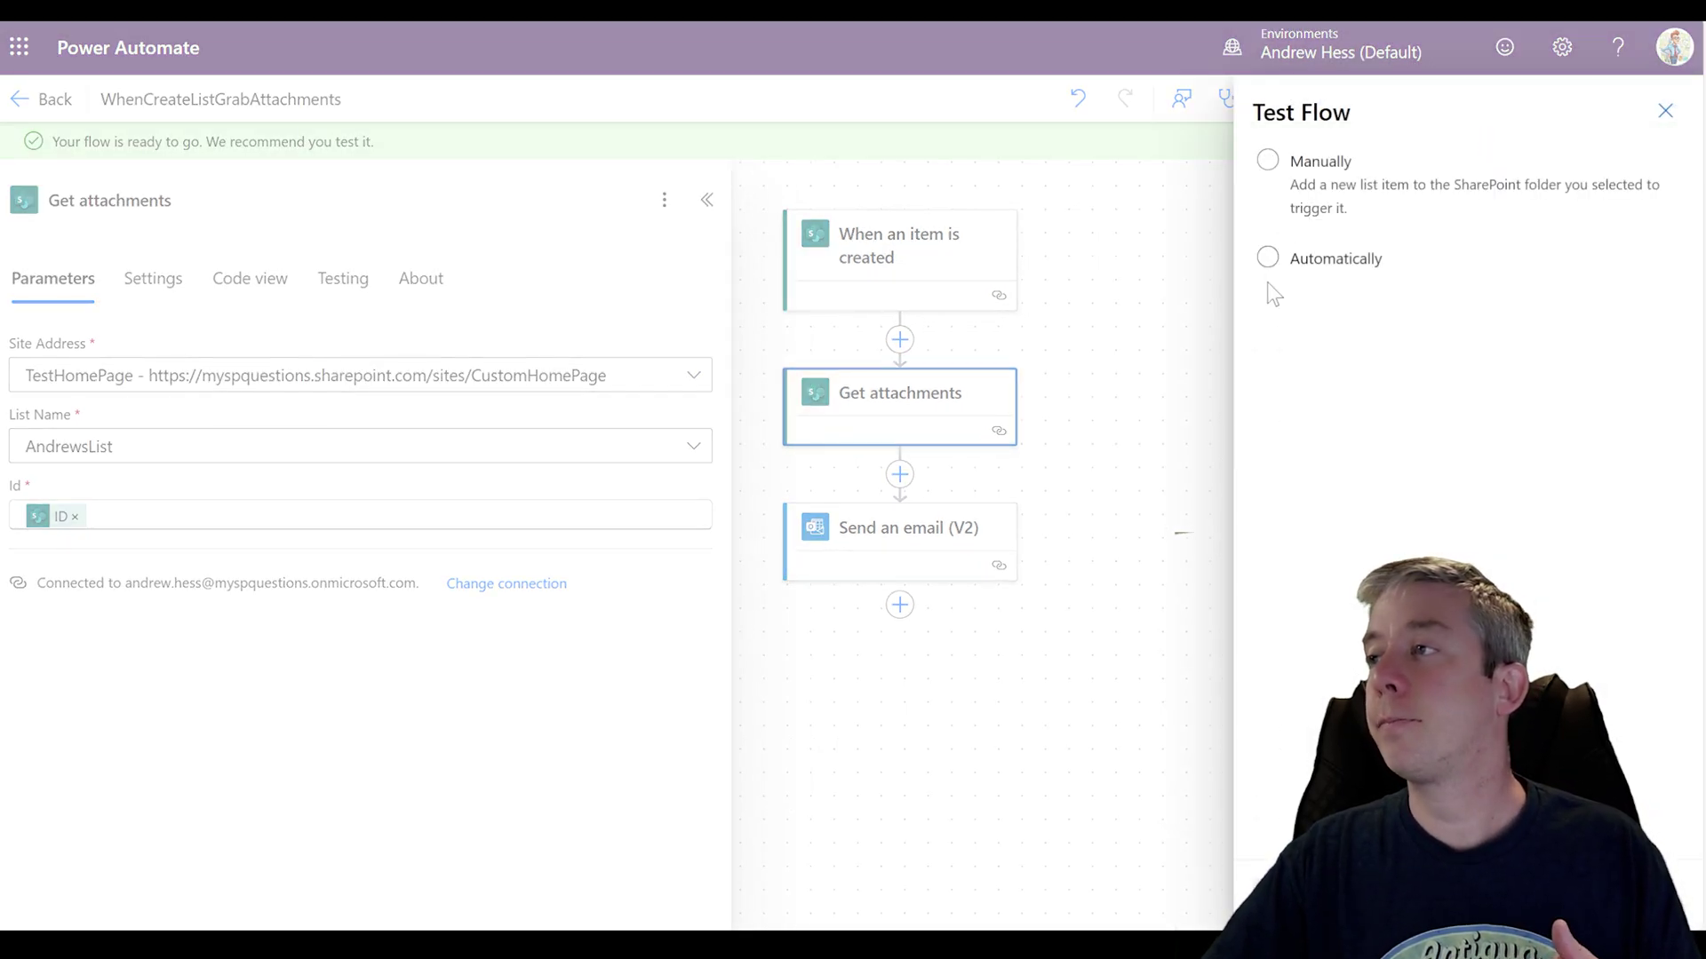
click(1268, 260)
click(1310, 303)
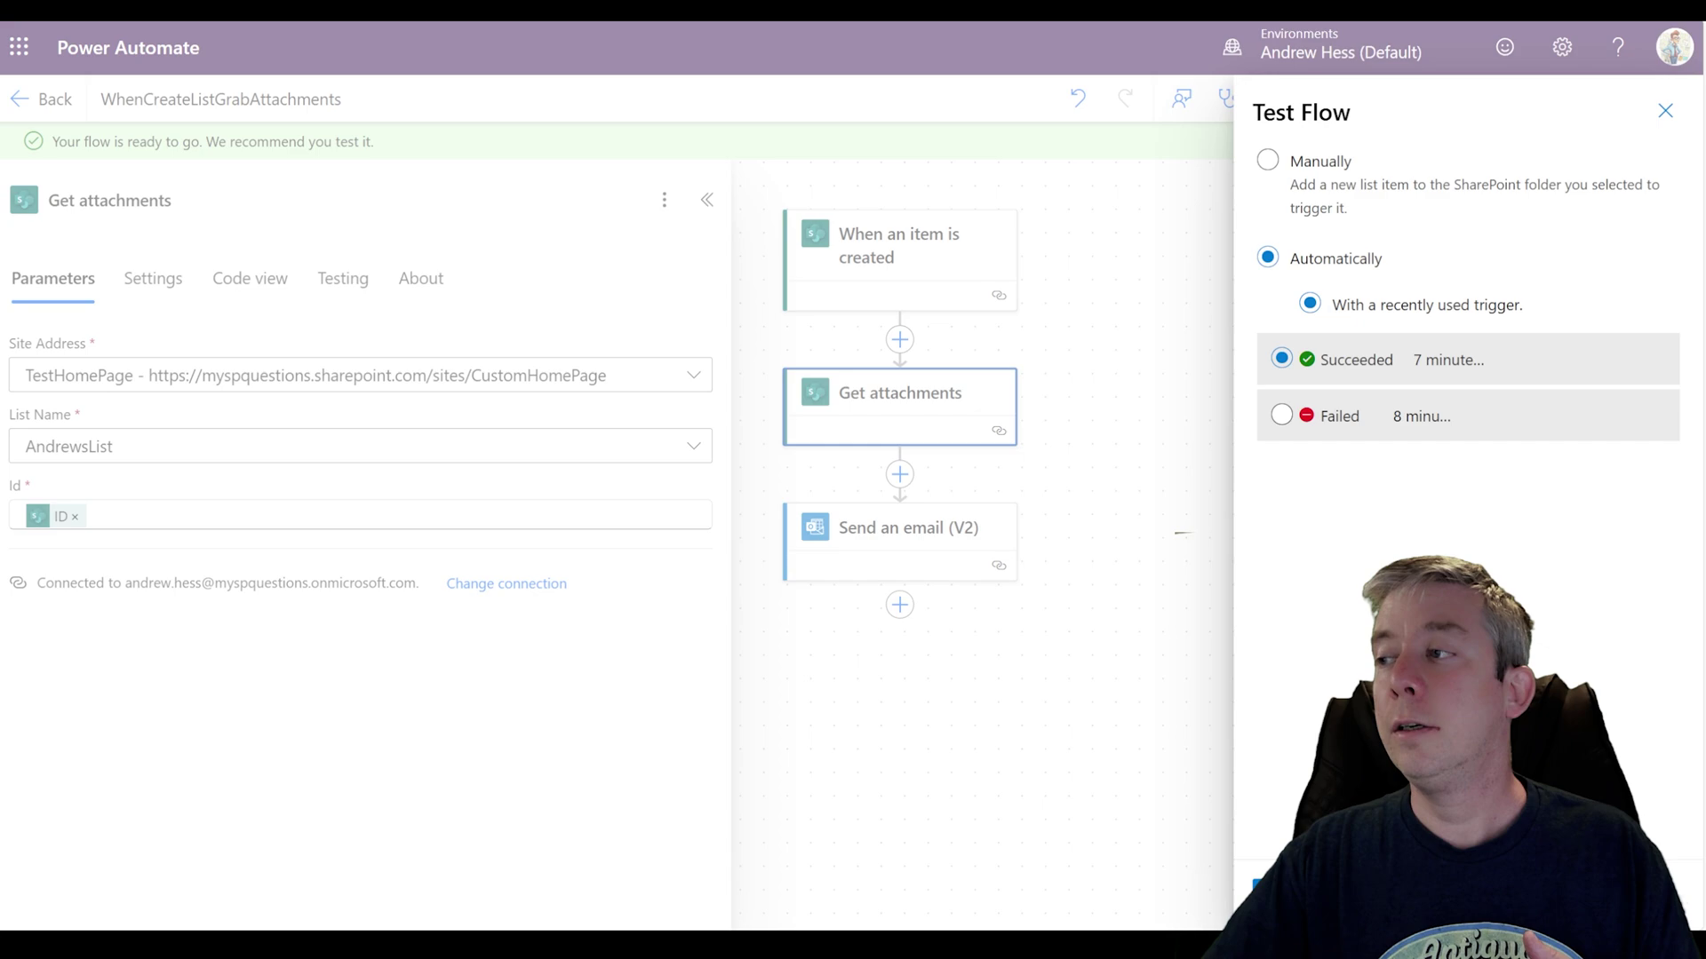
click(1279, 885)
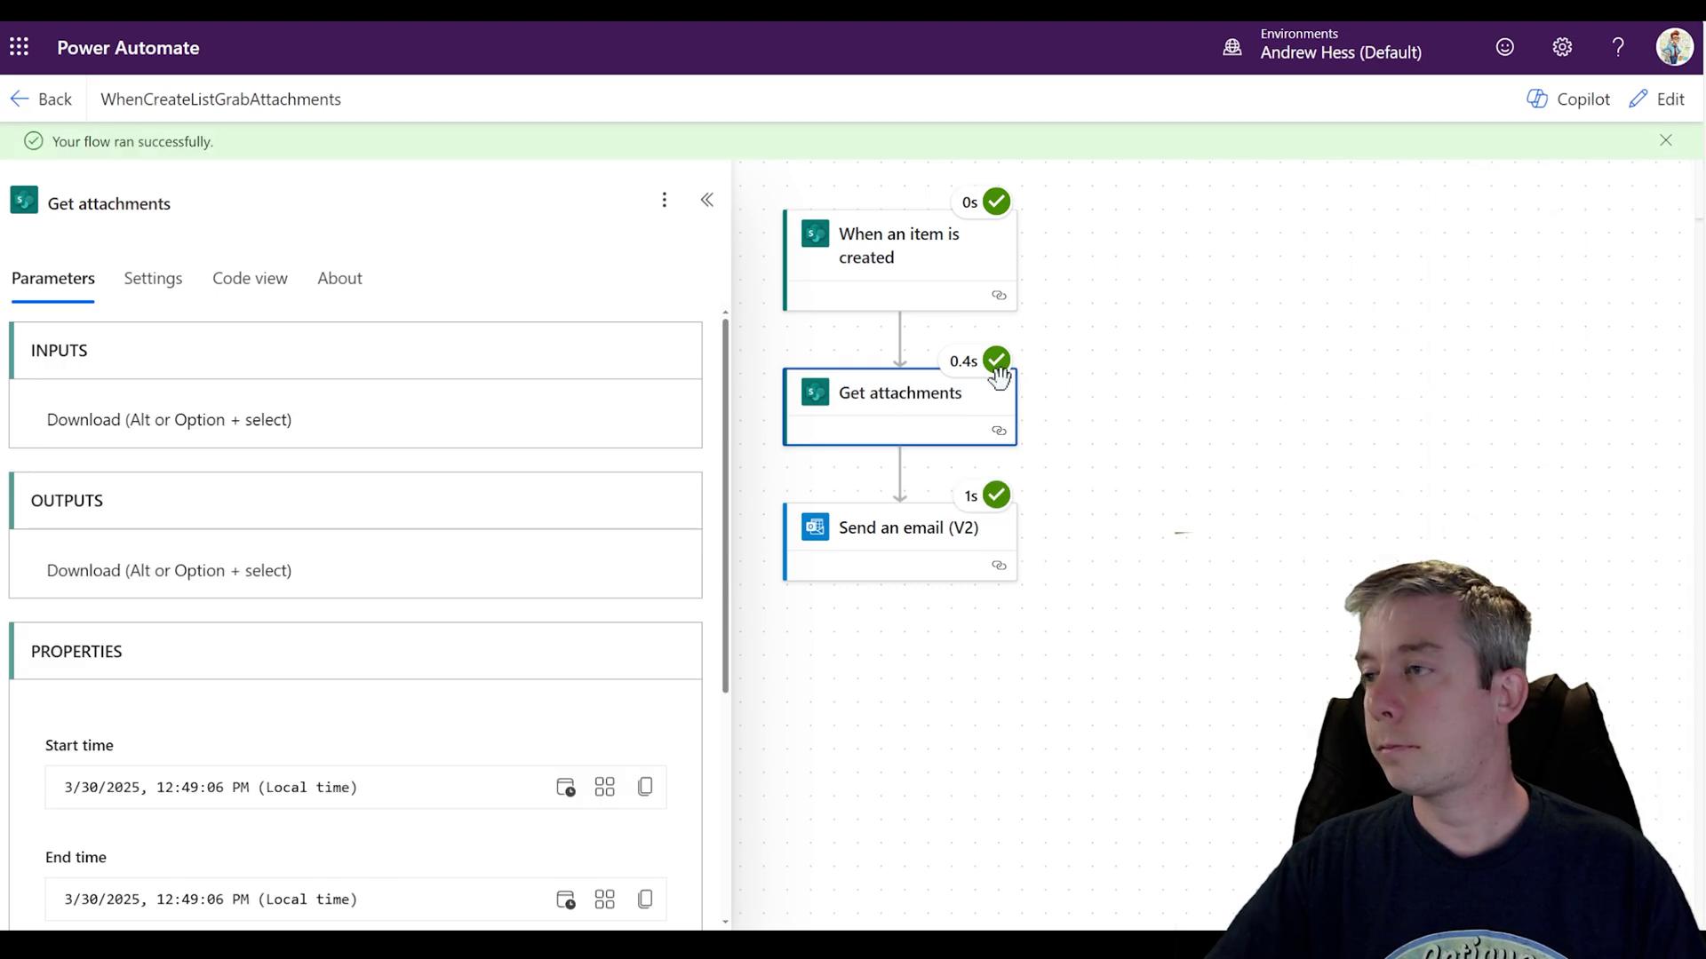
Step: Open the Get attachments step's raw outputs from the successful test run
scroll(449, 472, down, 4)
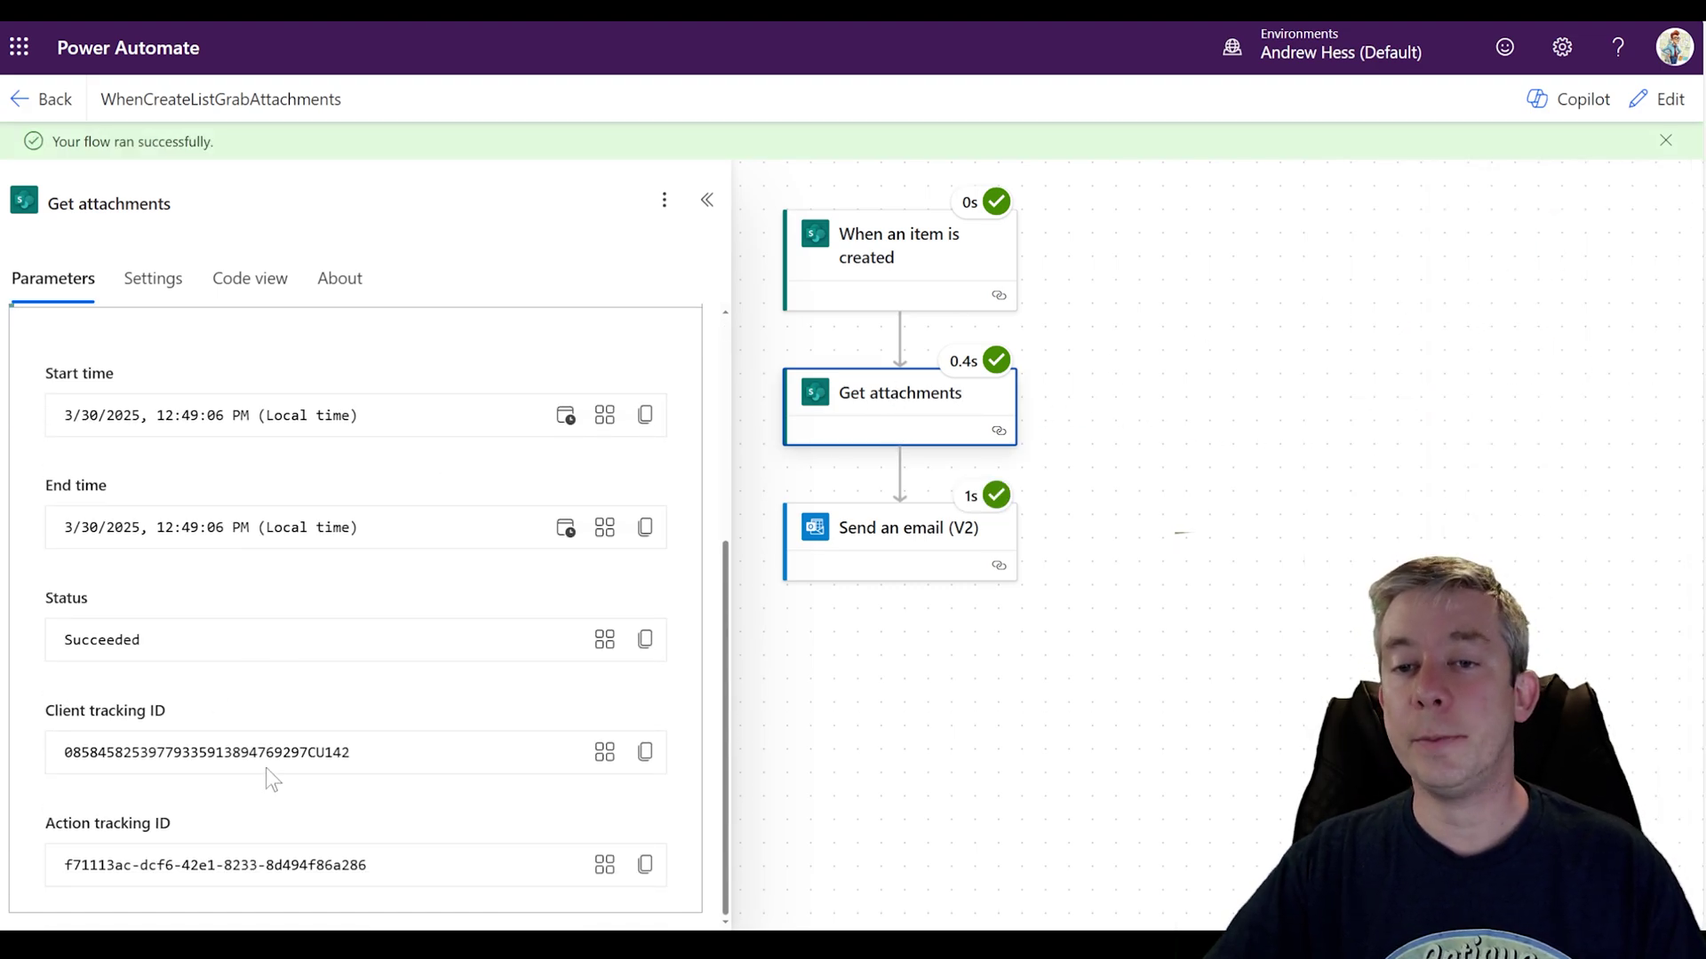
scroll(265, 768, up, 4)
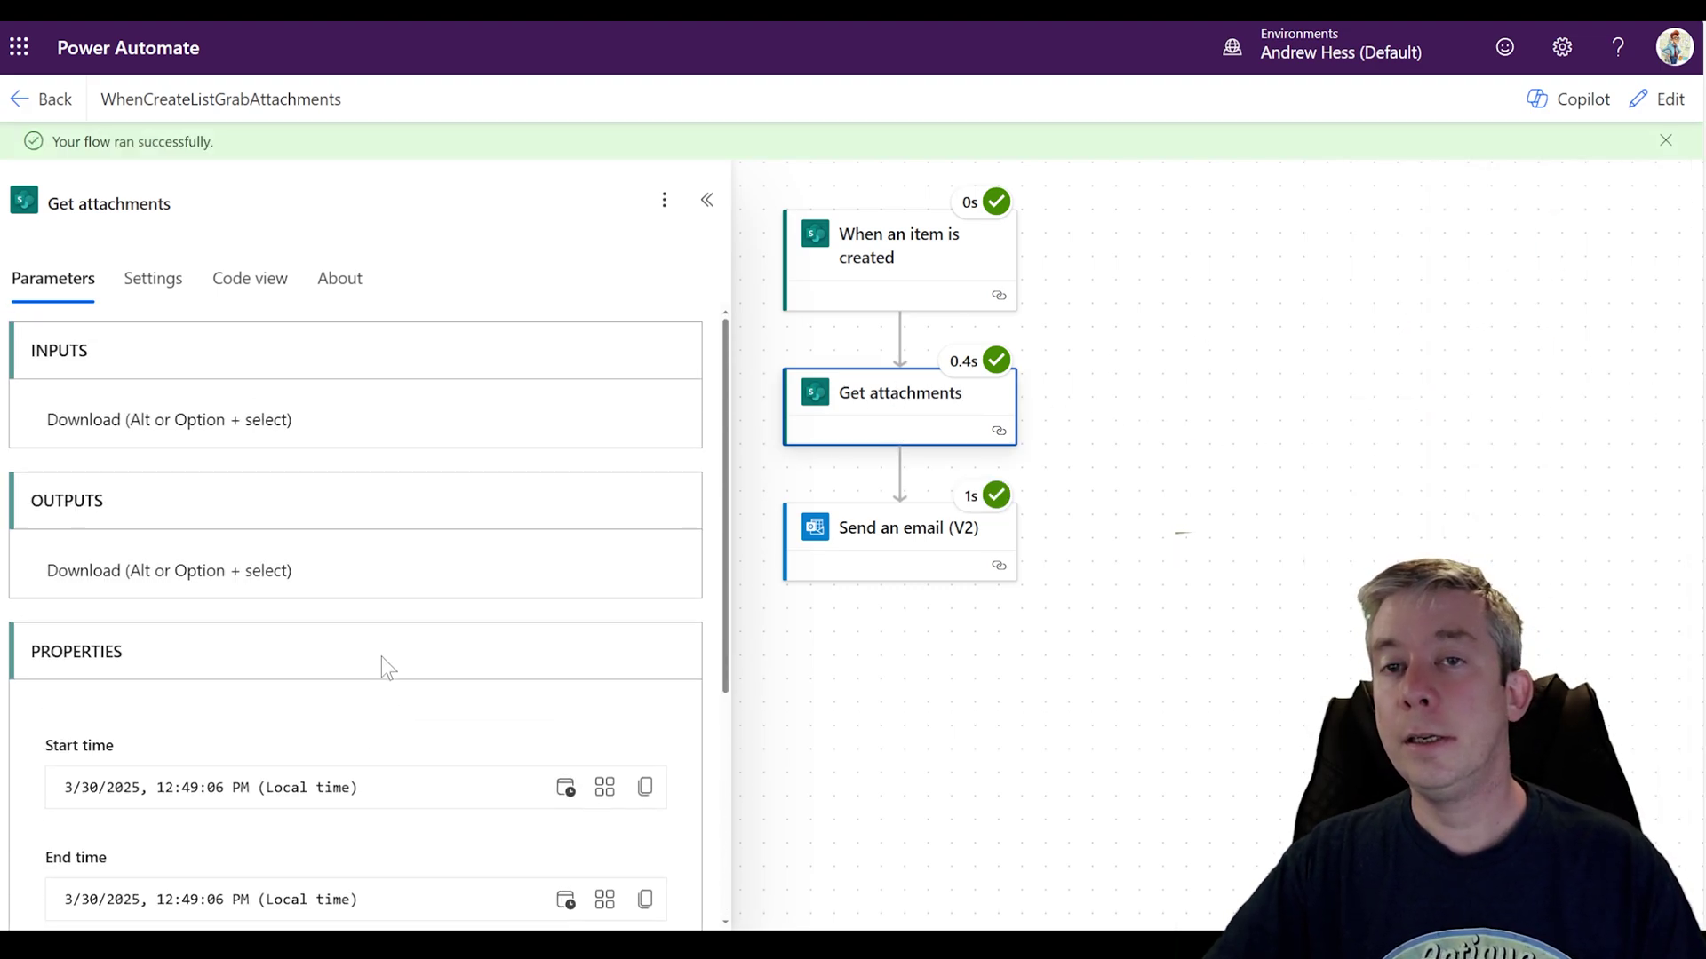
click(140, 571)
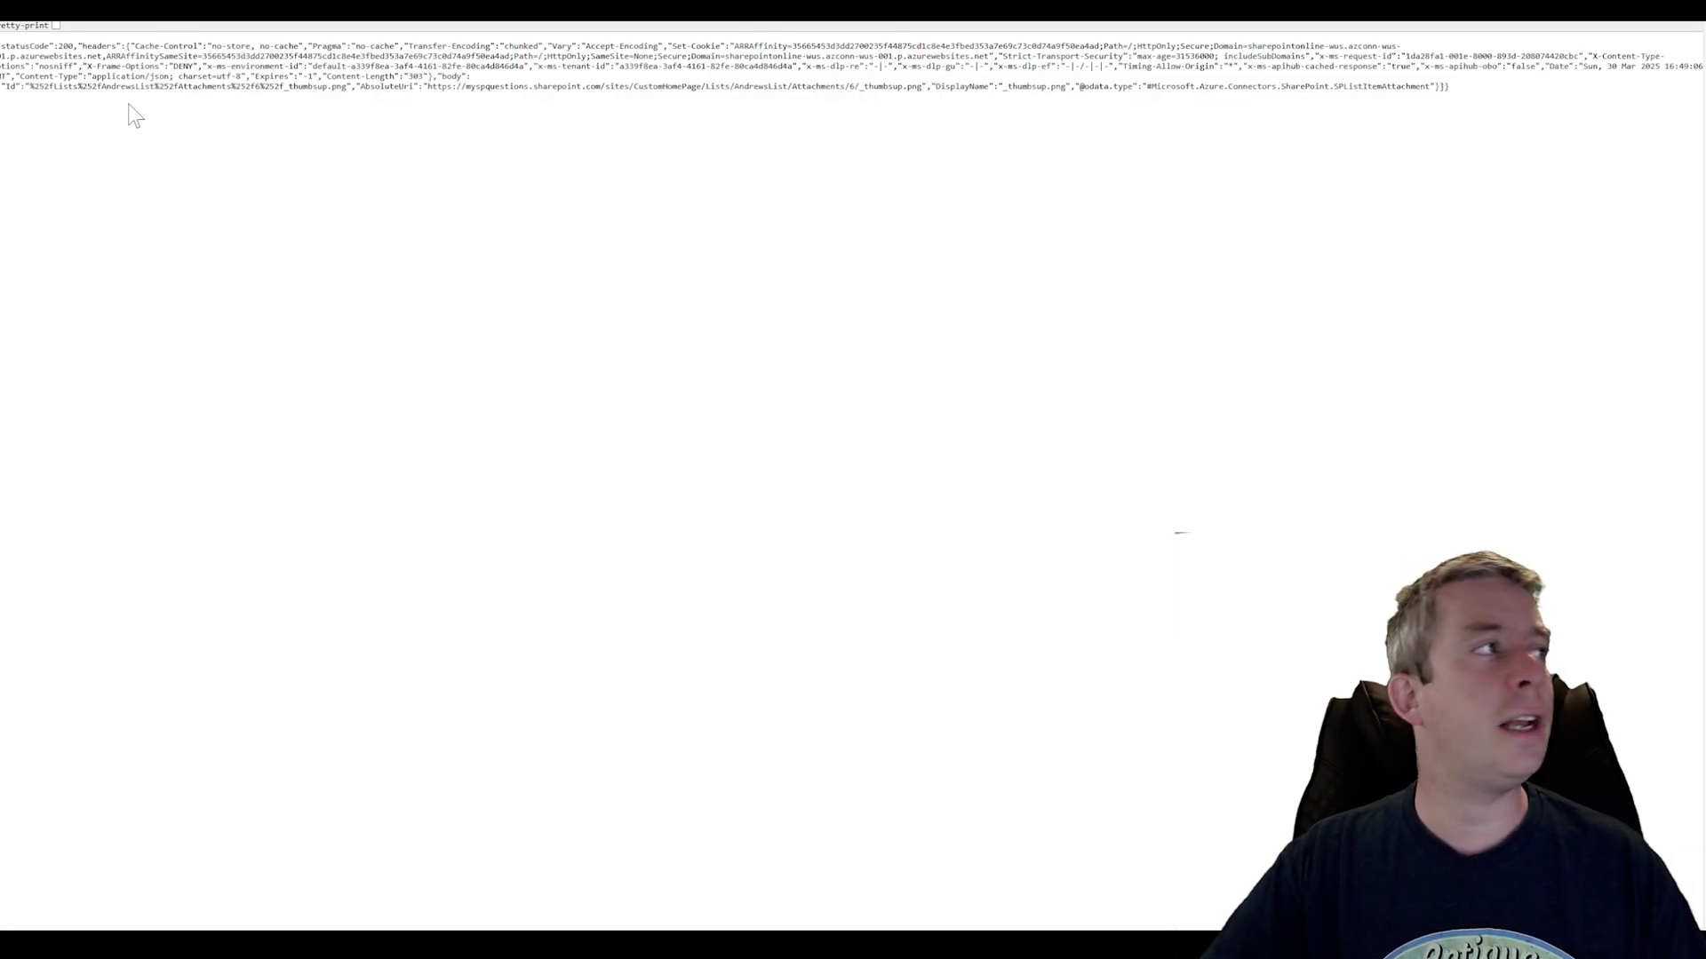
key(ctrl+plus)
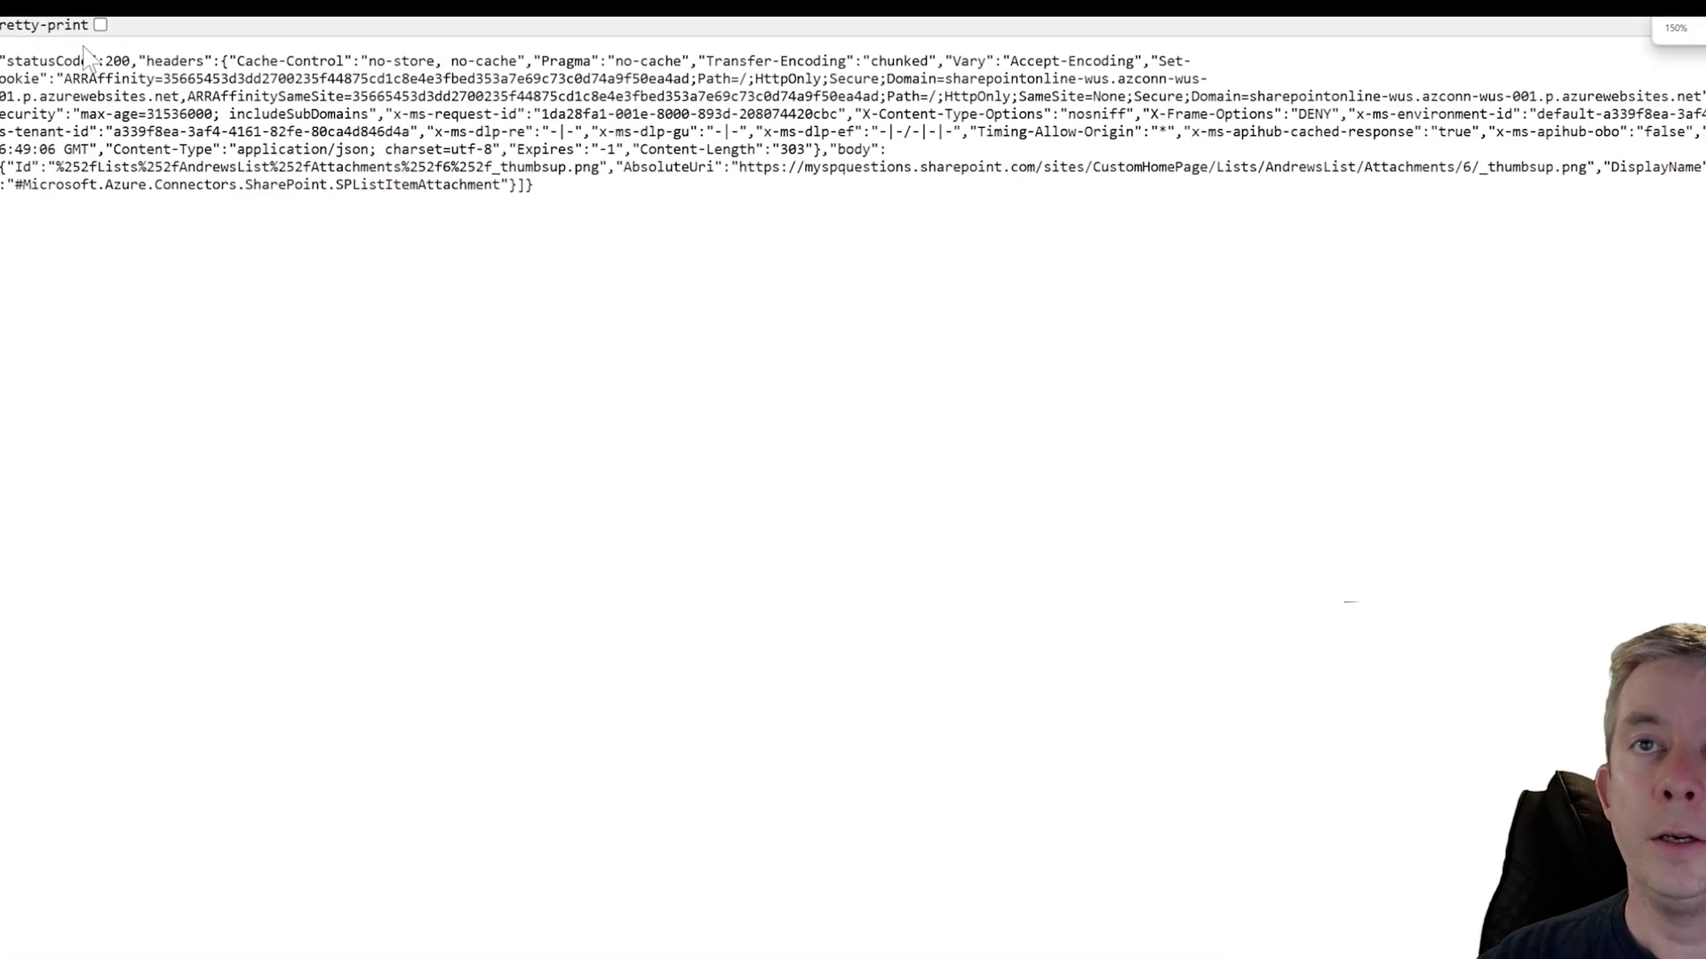
click(62, 24)
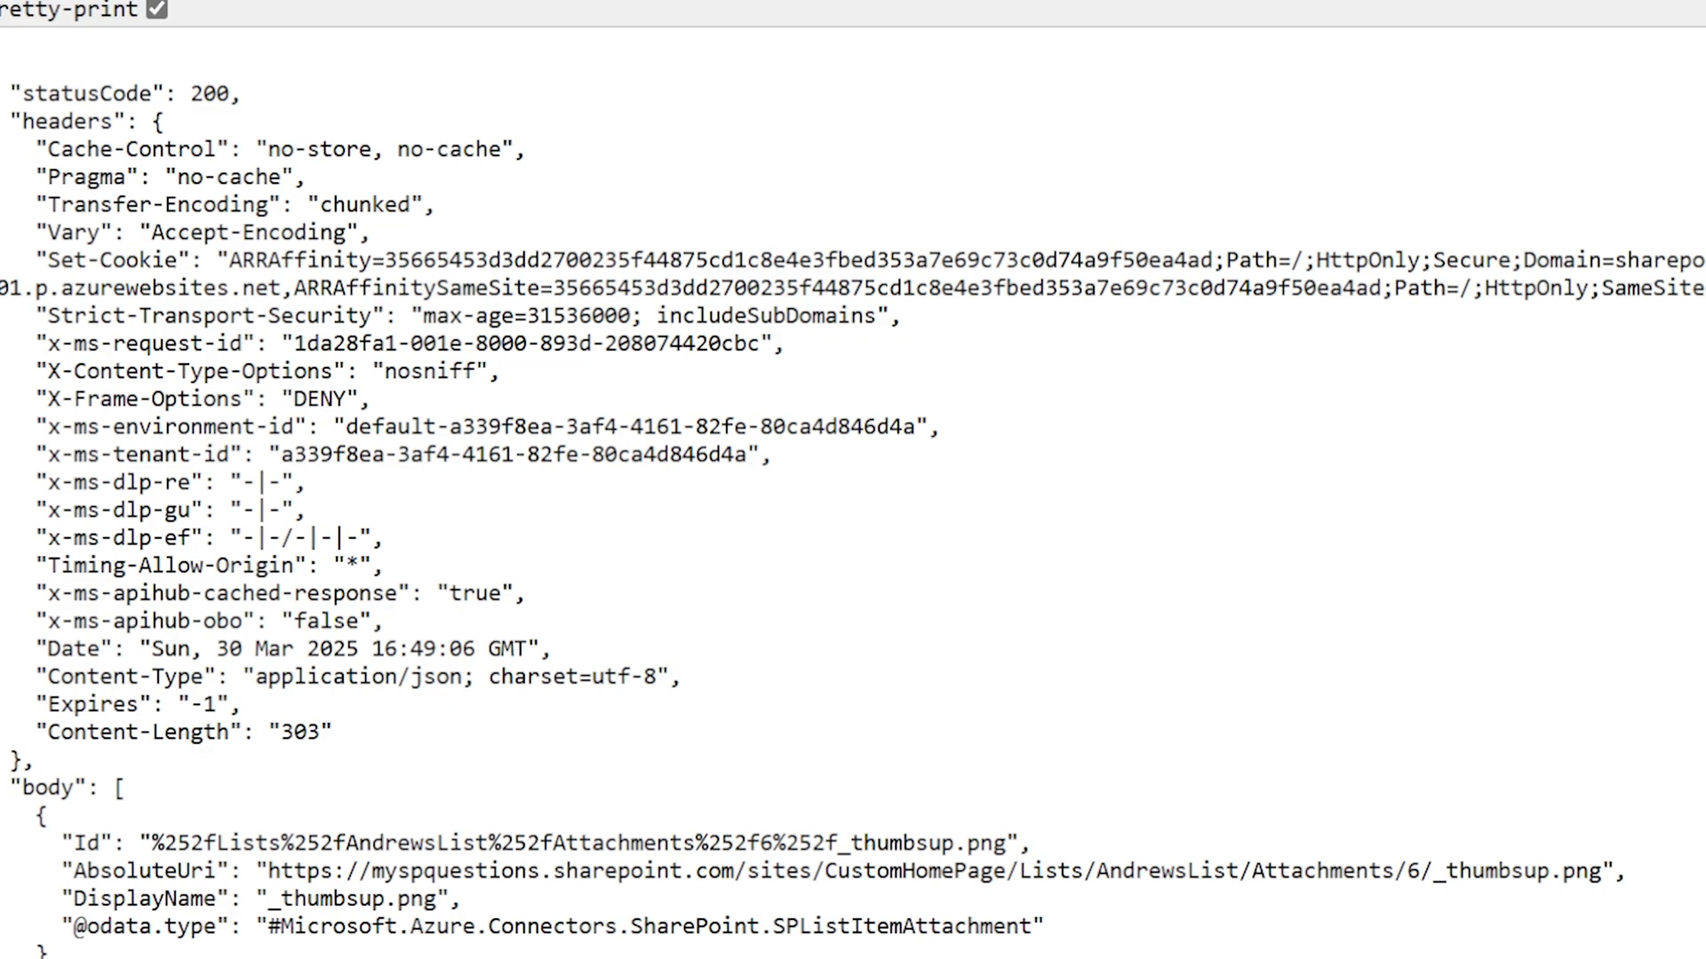
drag(268, 870, 1588, 871)
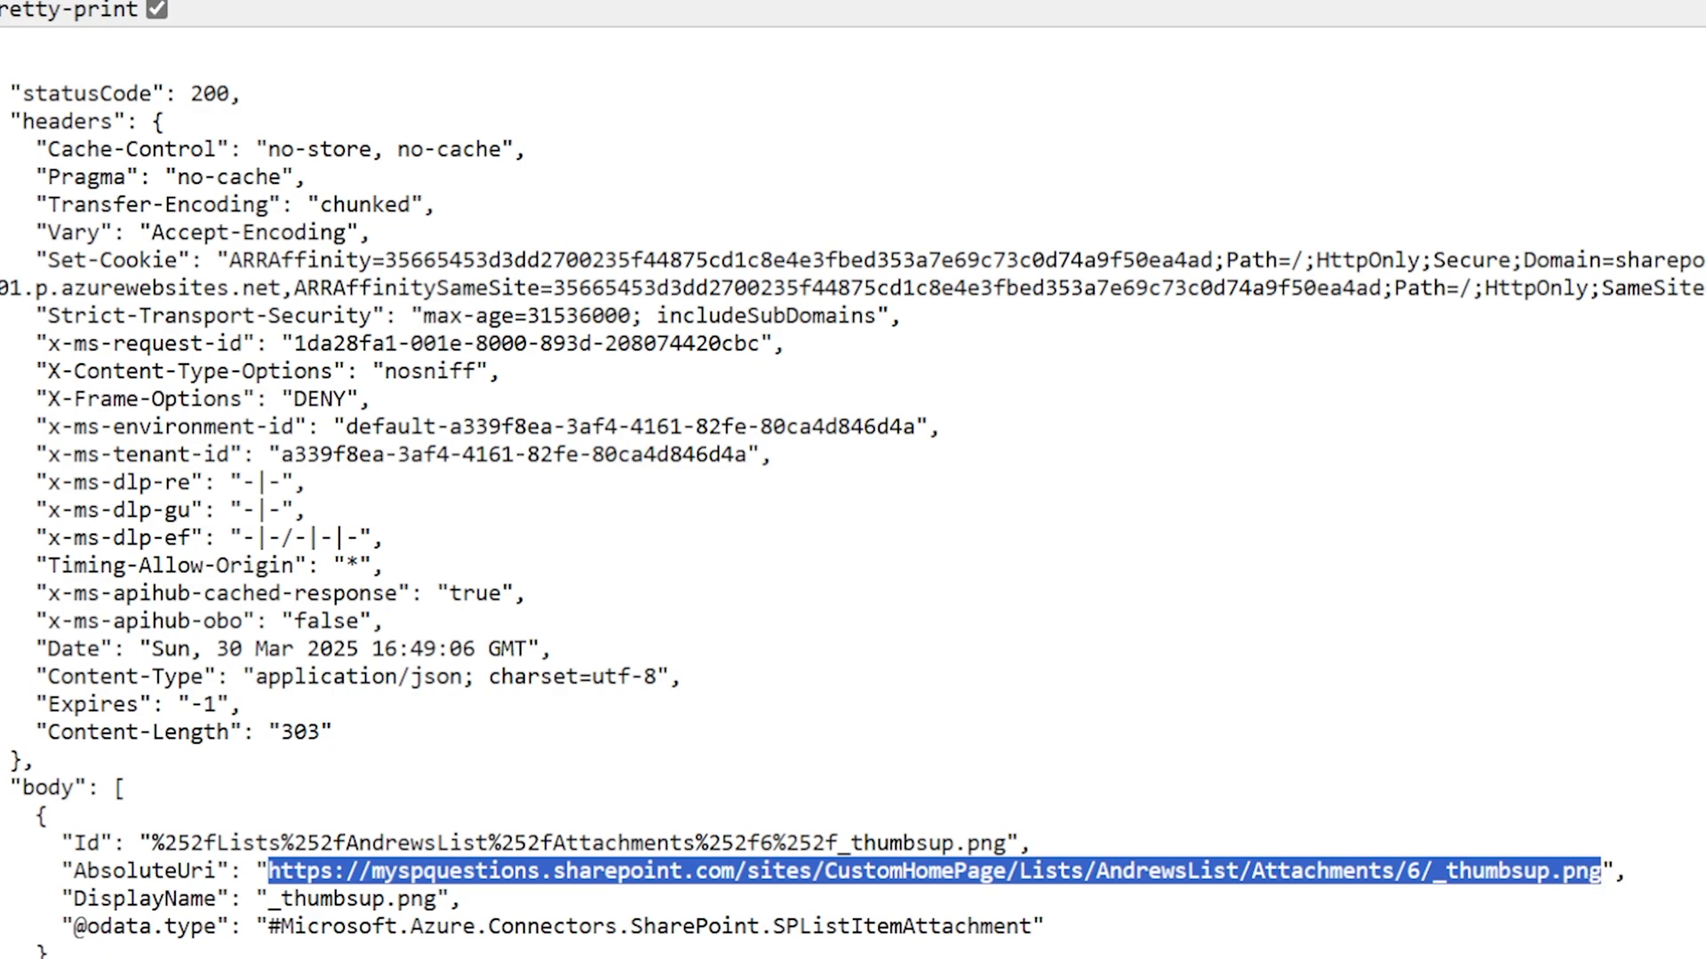
drag(268, 899, 437, 899)
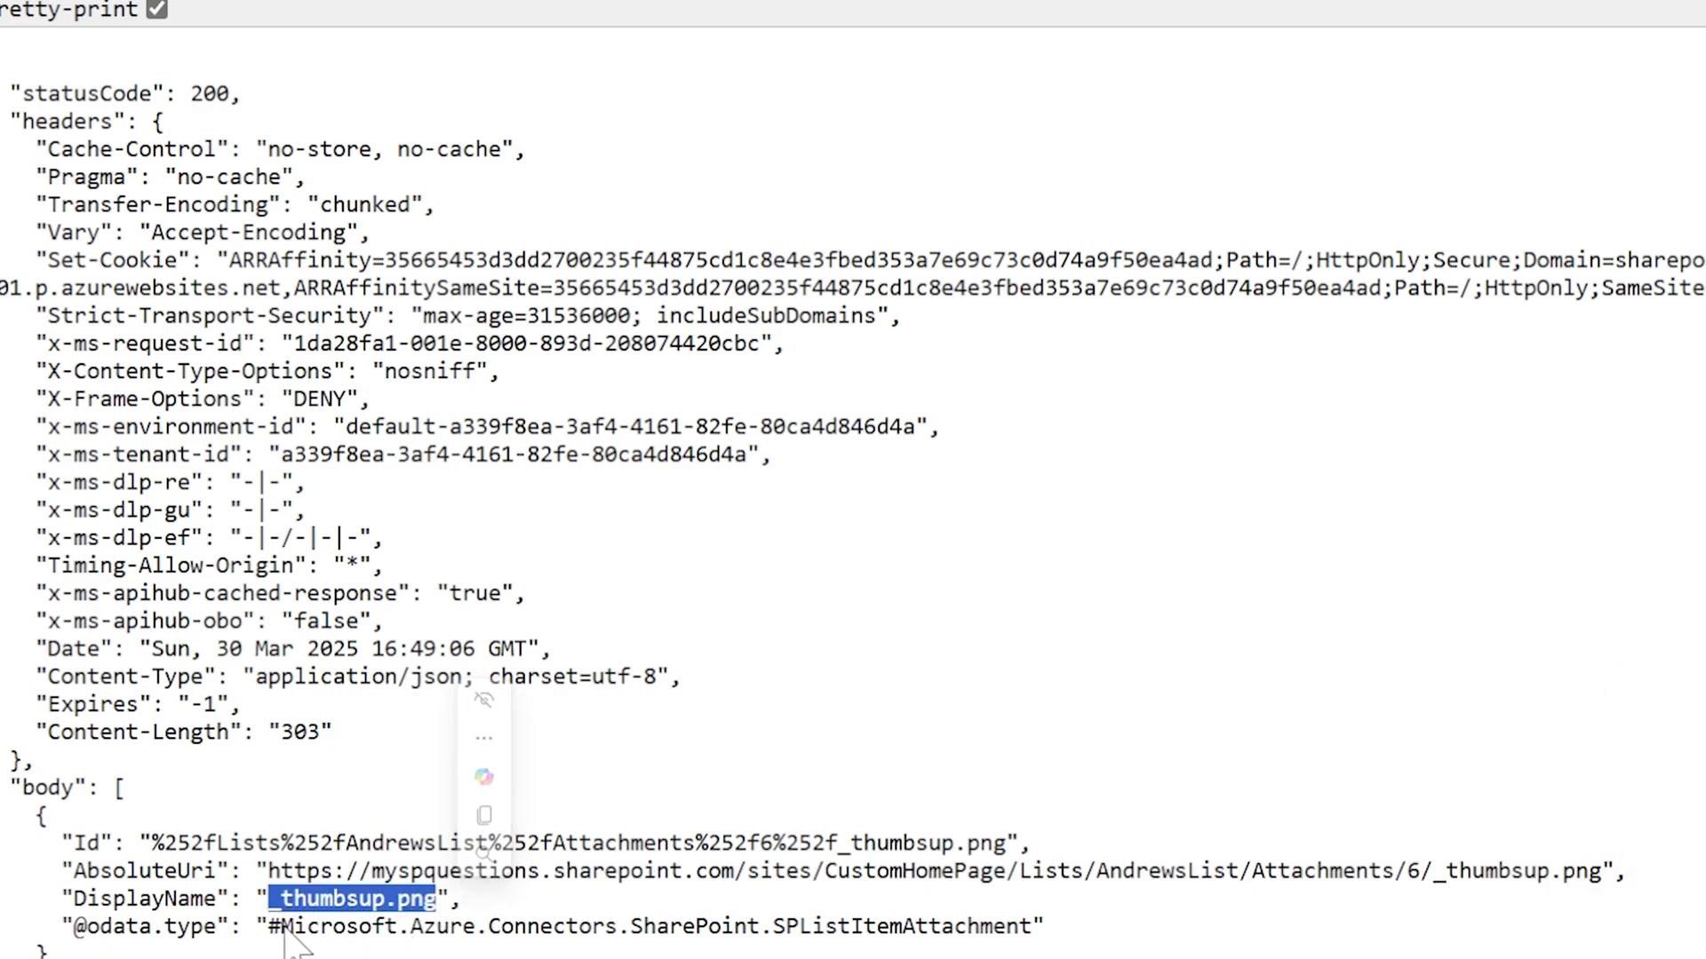
drag(281, 927, 759, 926)
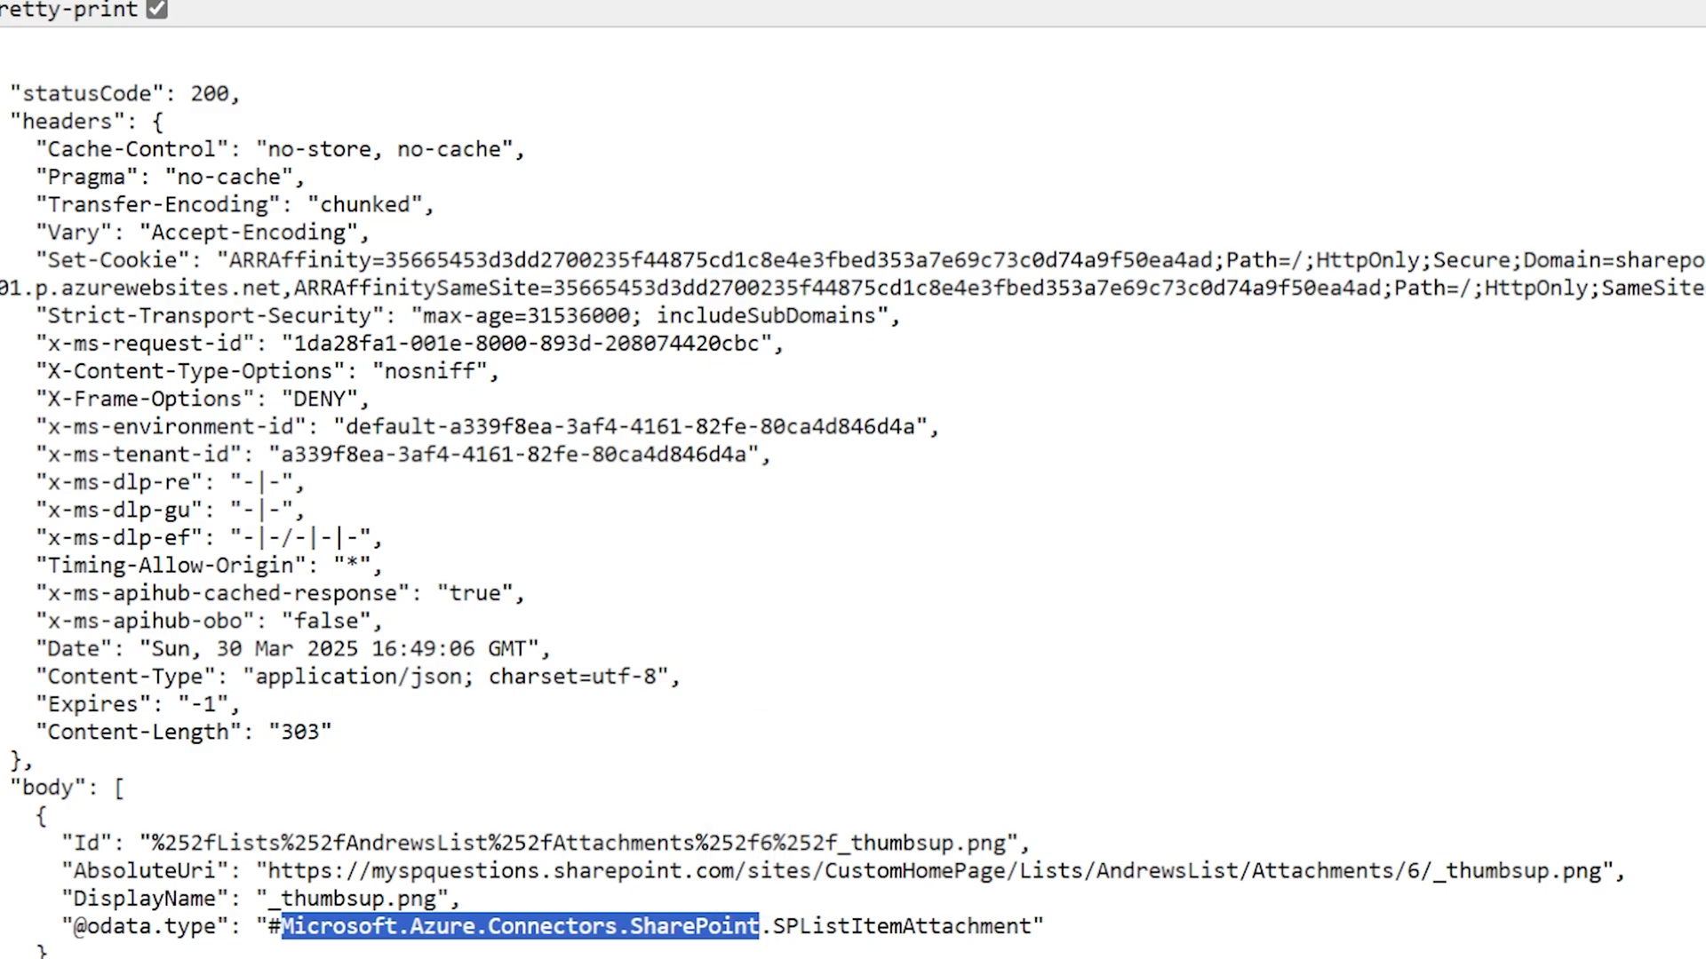
drag(163, 842, 1022, 849)
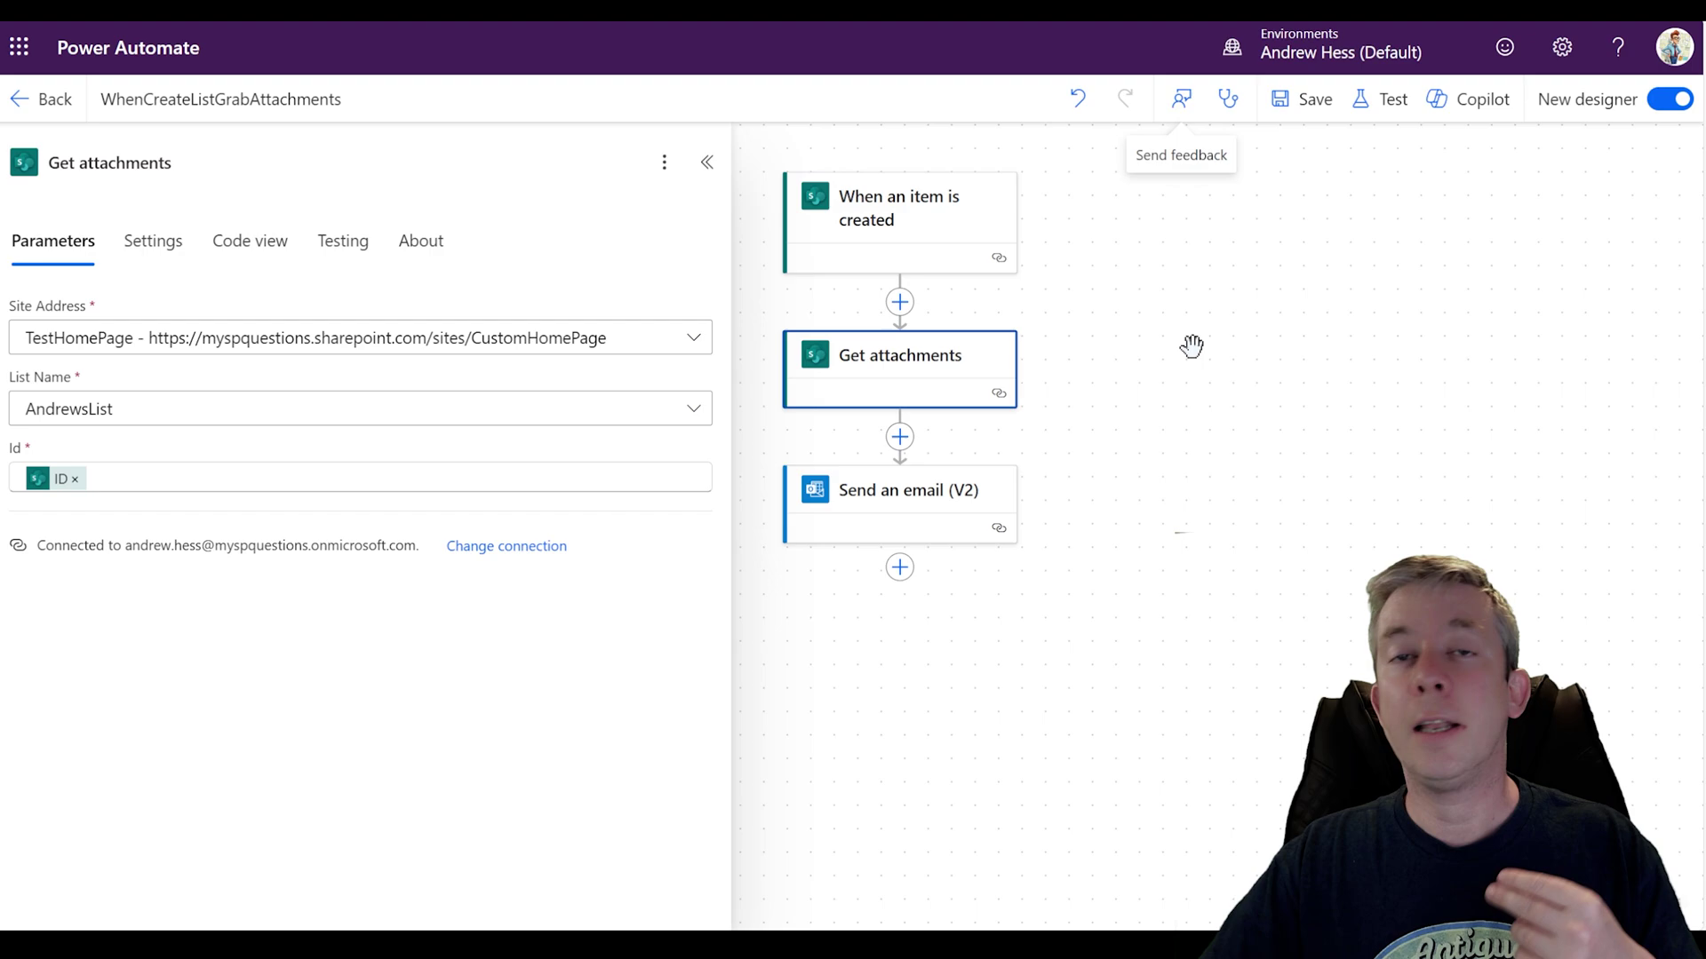
Step: Add a Get attachment content step reading AndrewsList on the TestHomePage site
click(899, 437)
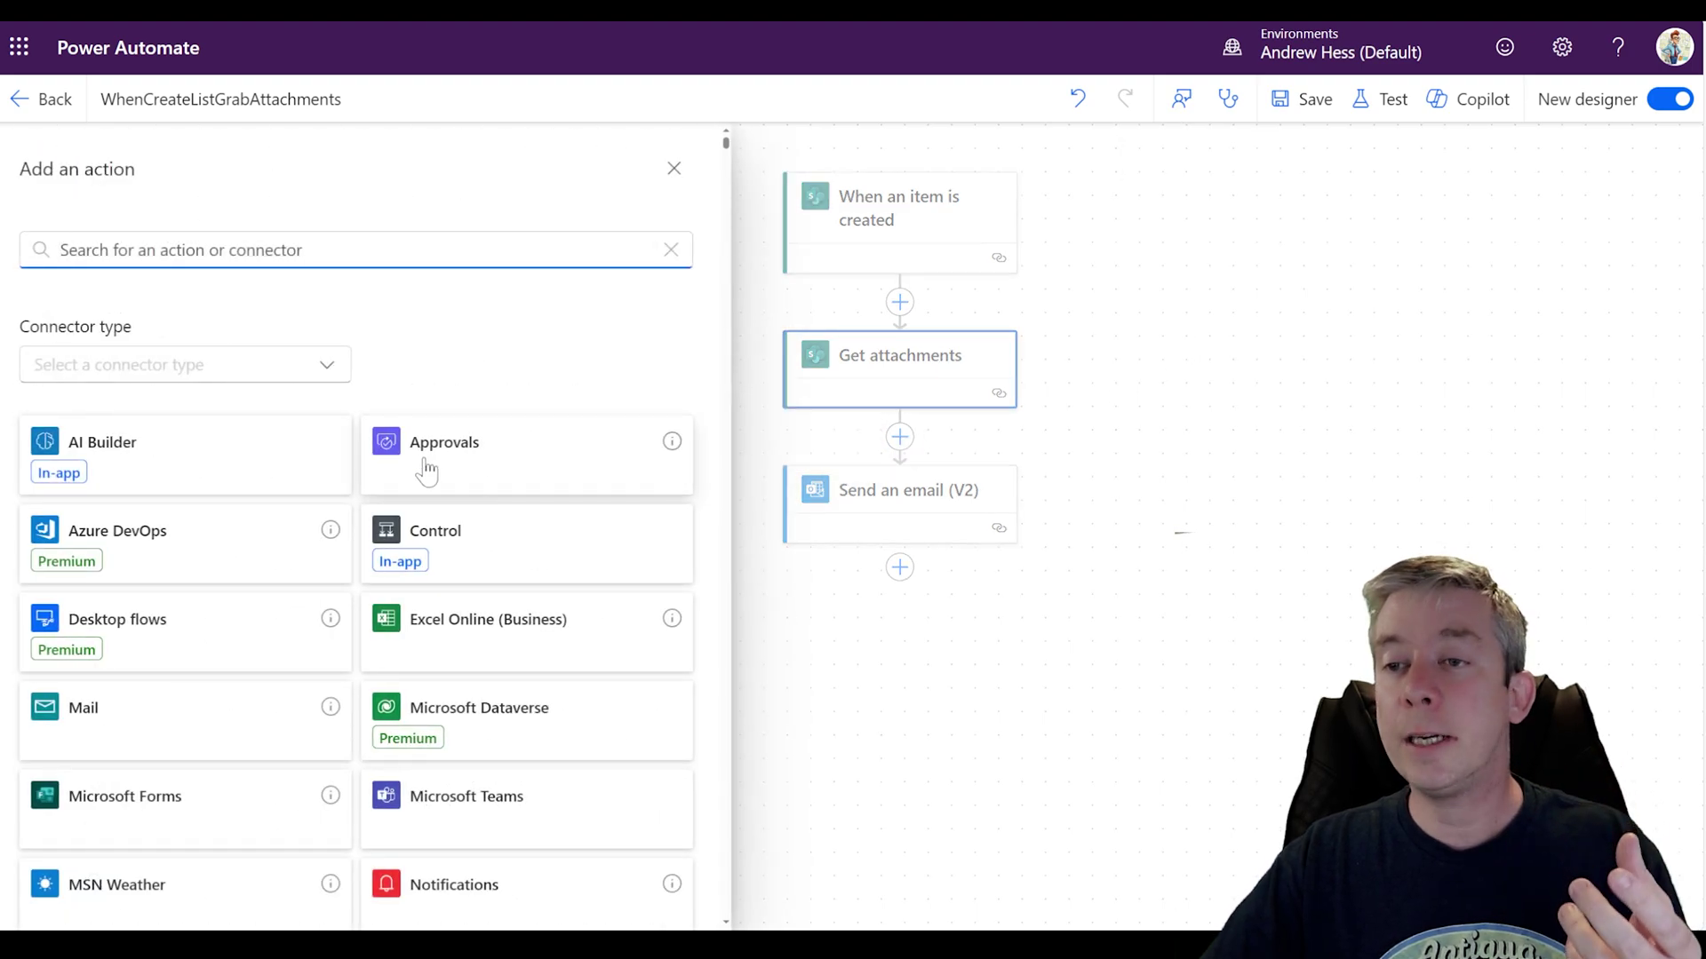
text(attachment)
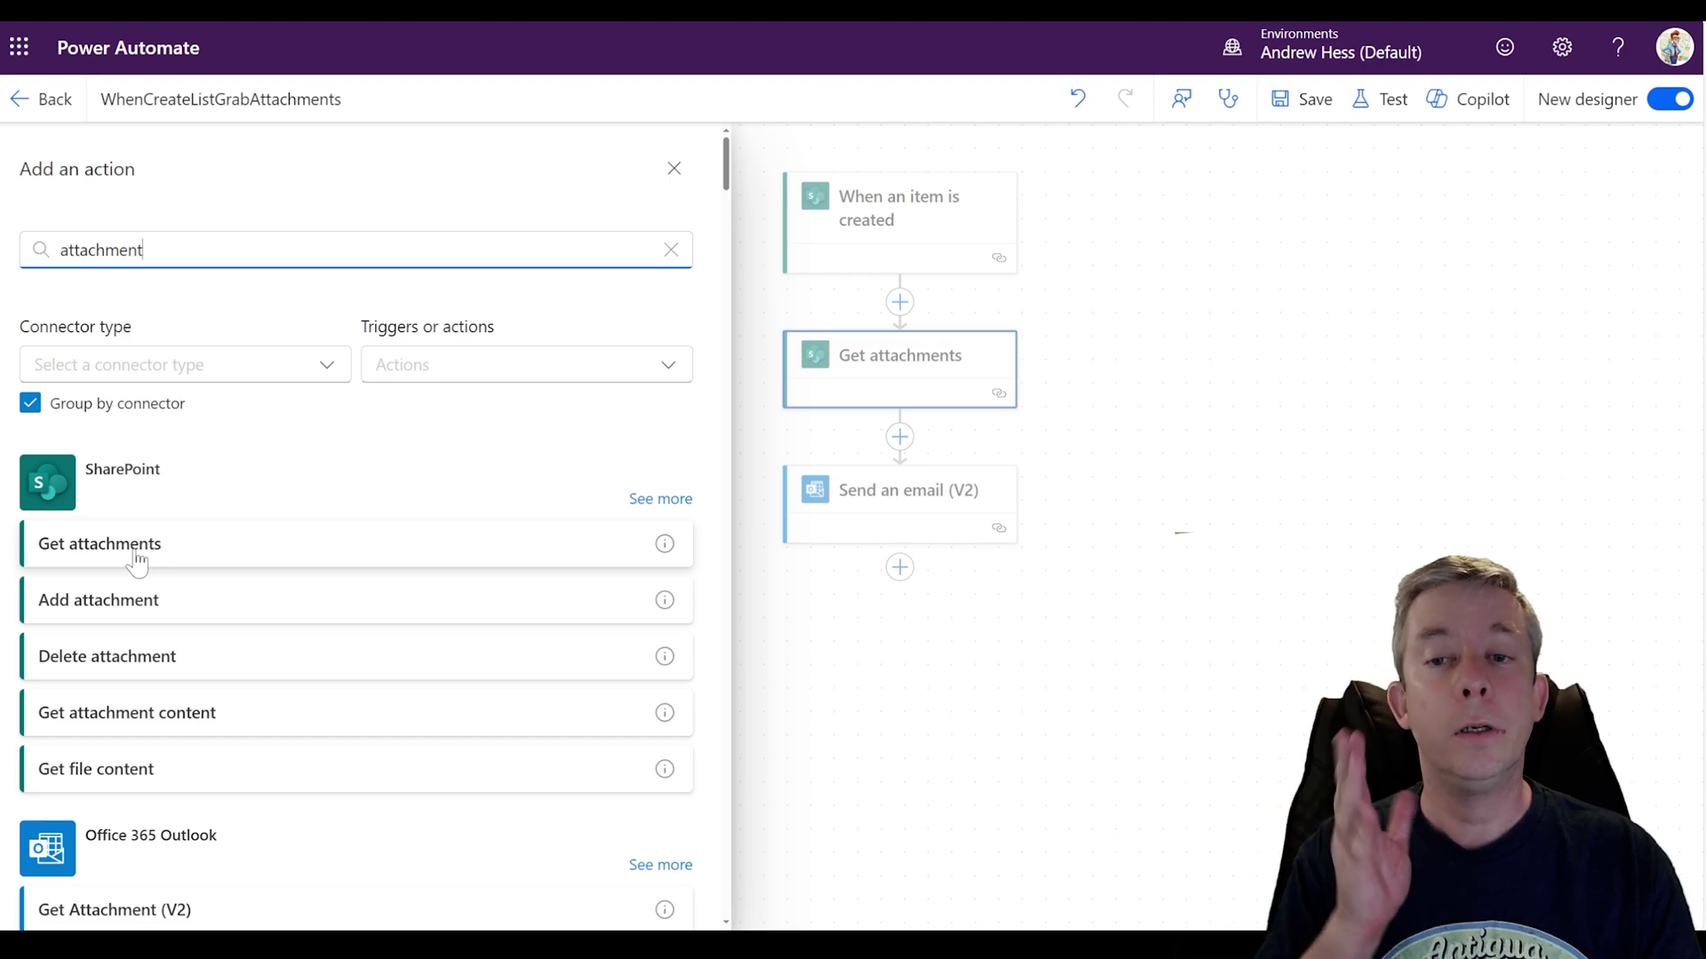
click(93, 730)
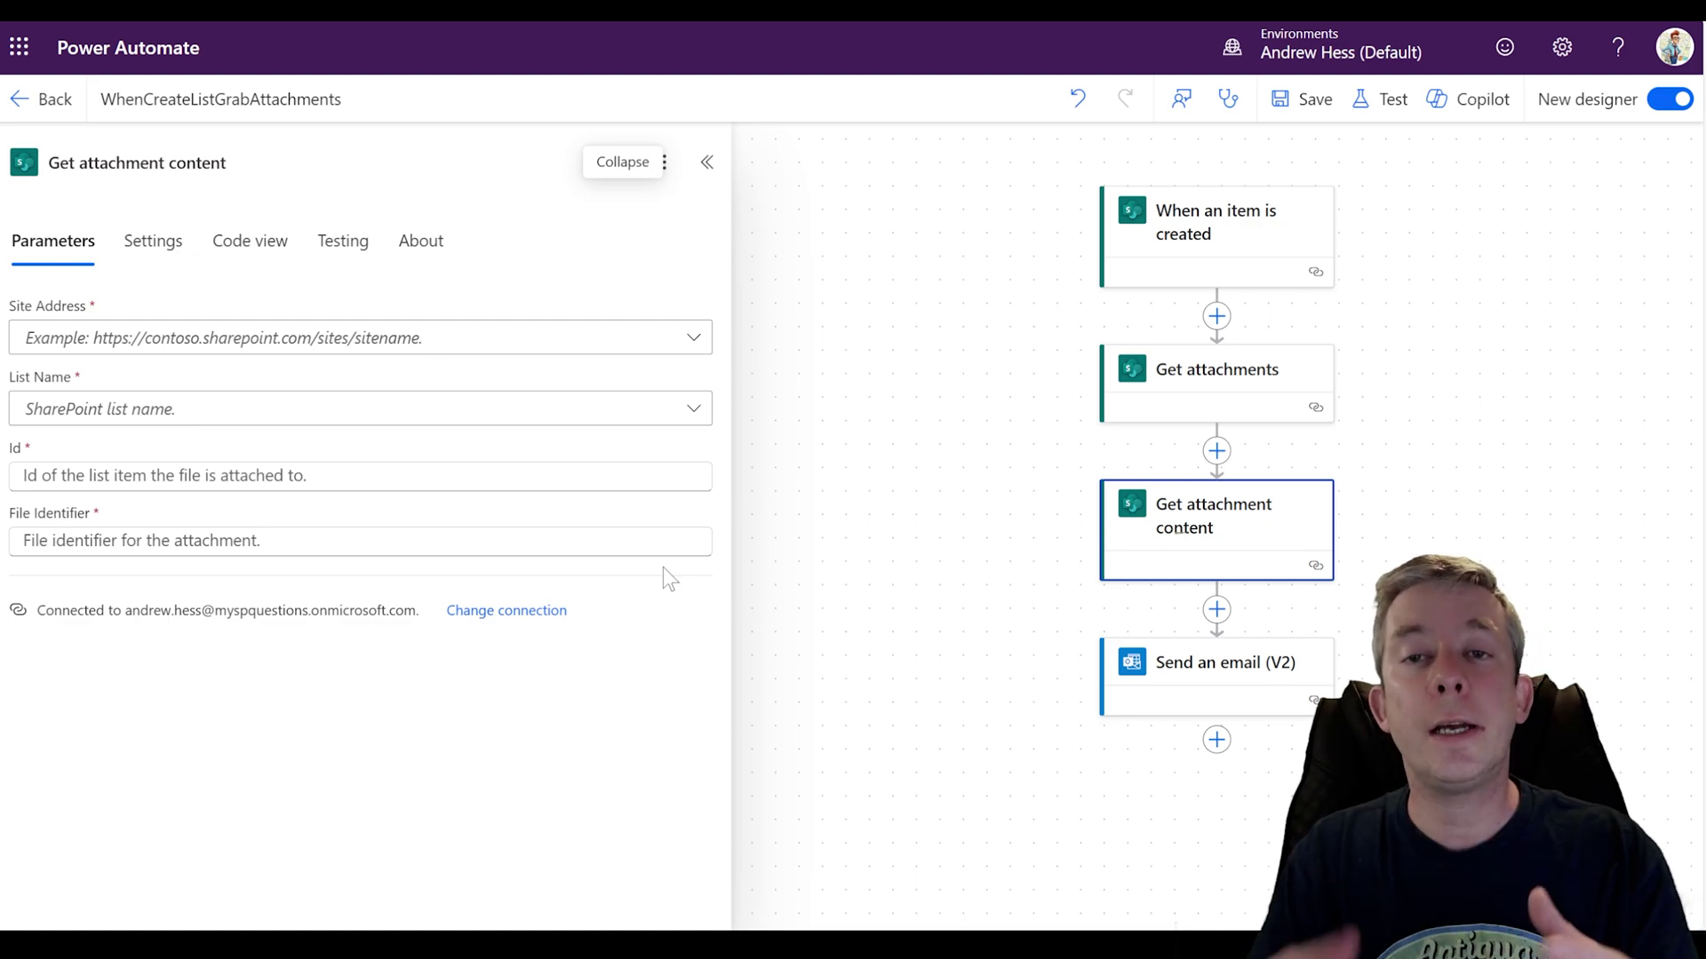
click(293, 348)
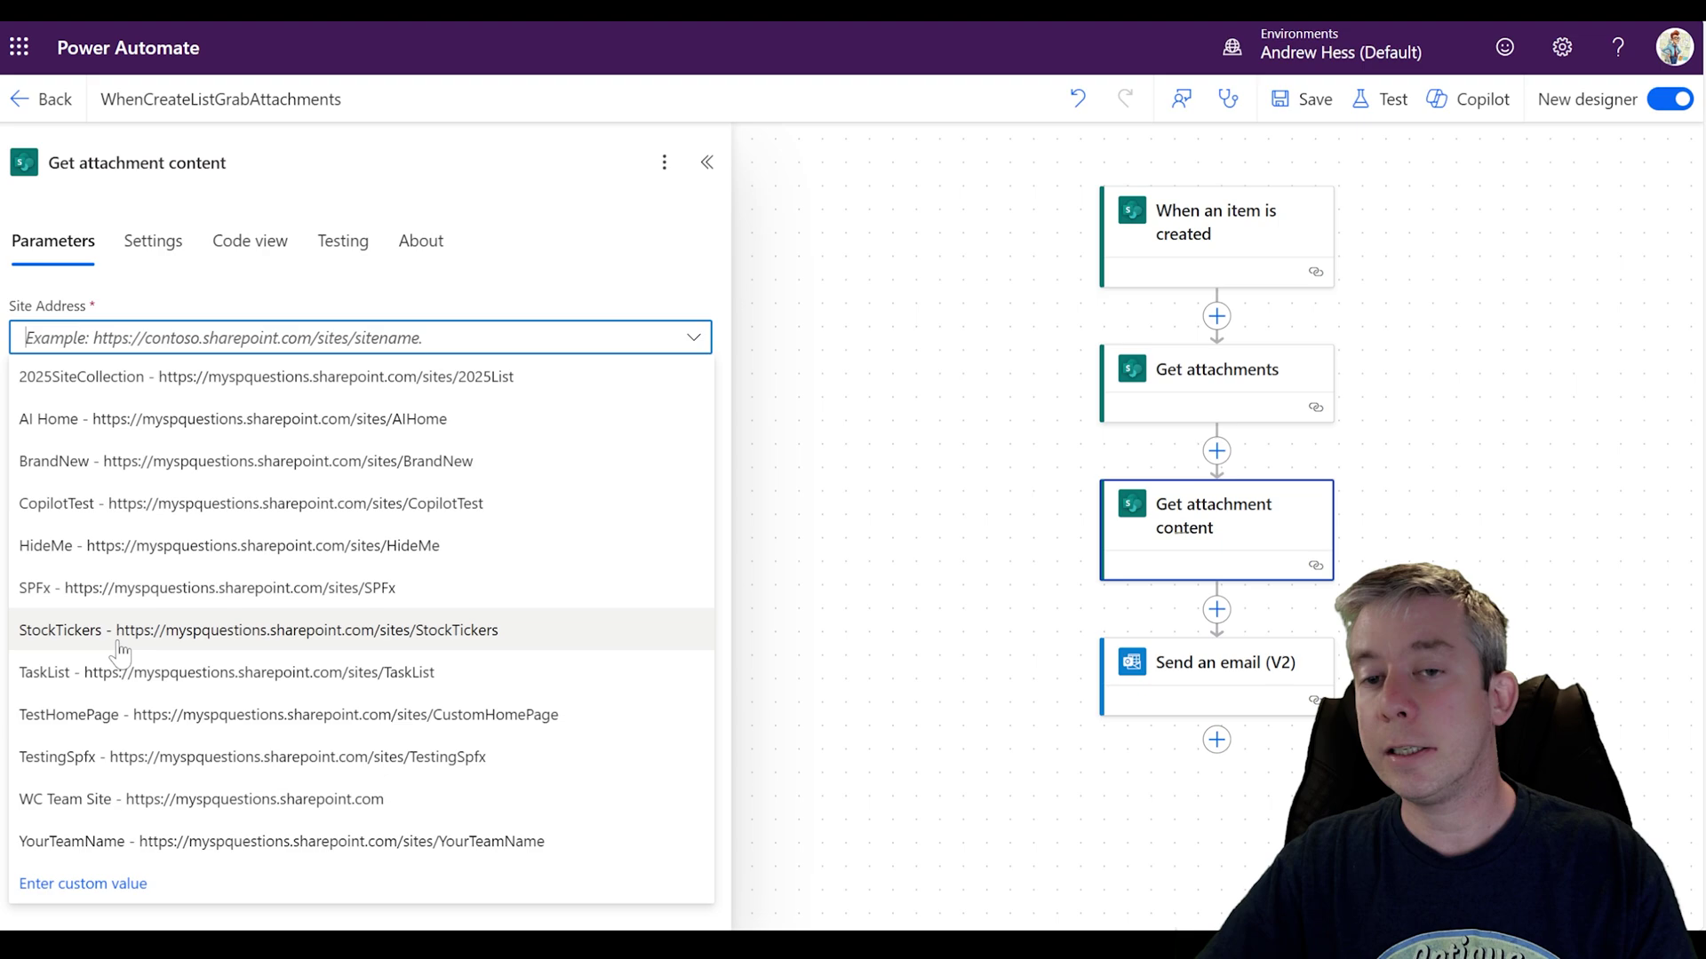
click(231, 715)
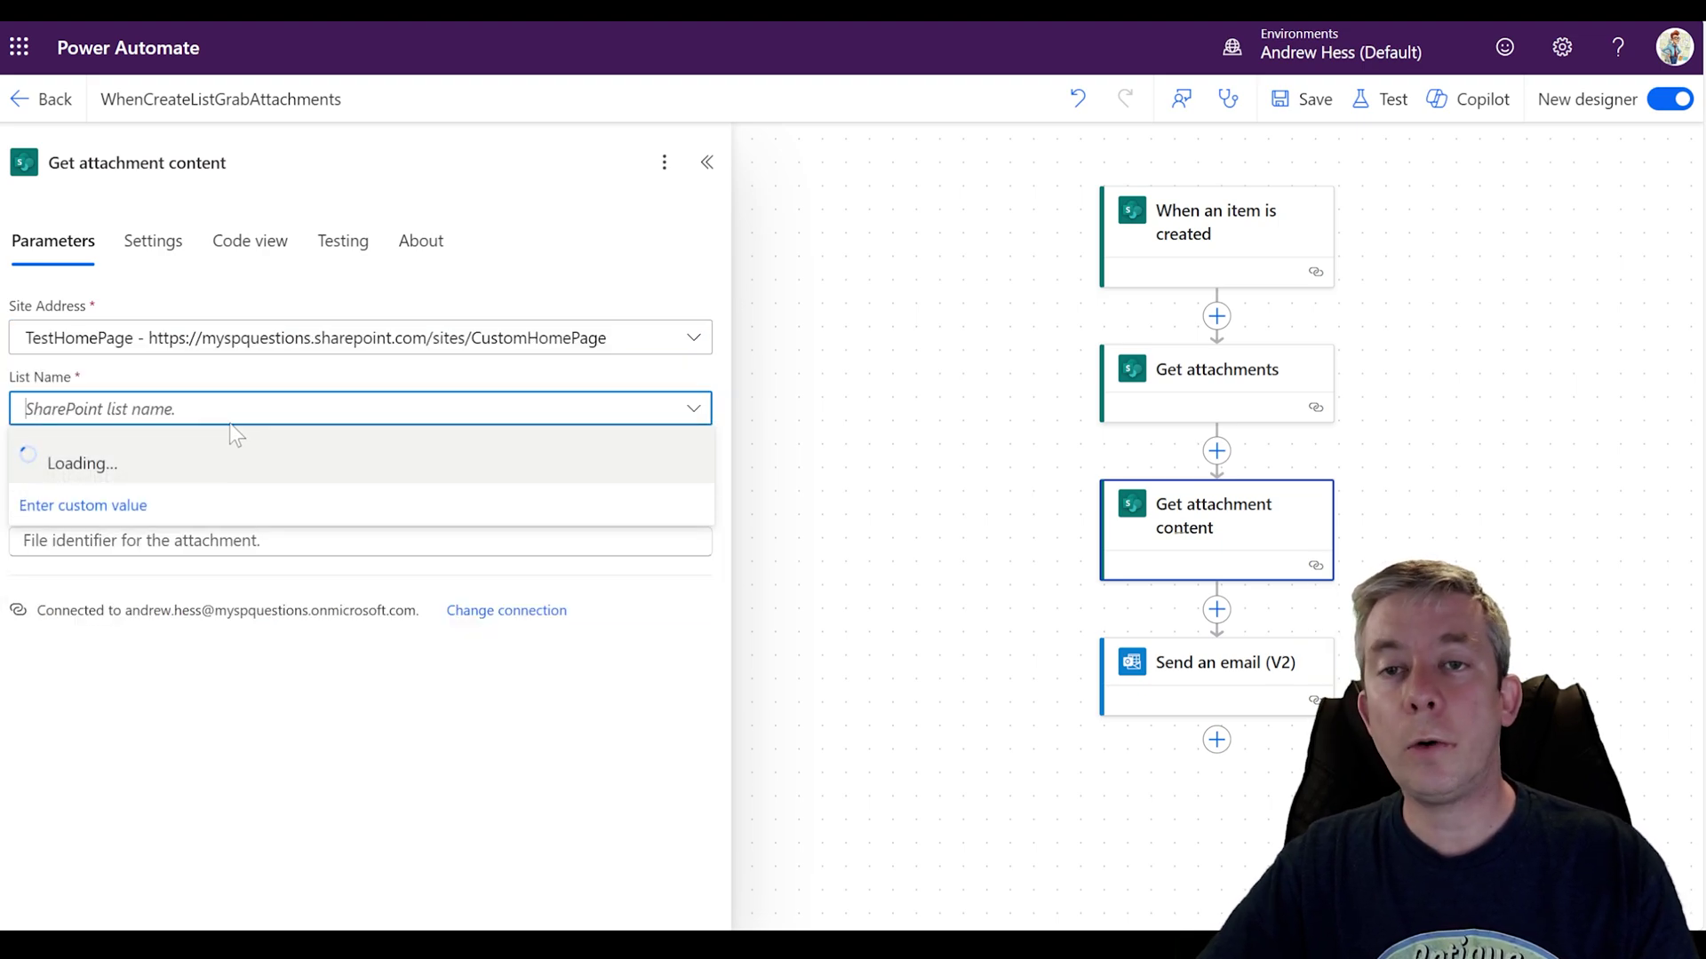
click(118, 450)
Step: Set Id to the trigger's ID and File Identifier to each attachment's Id
key(Tab)
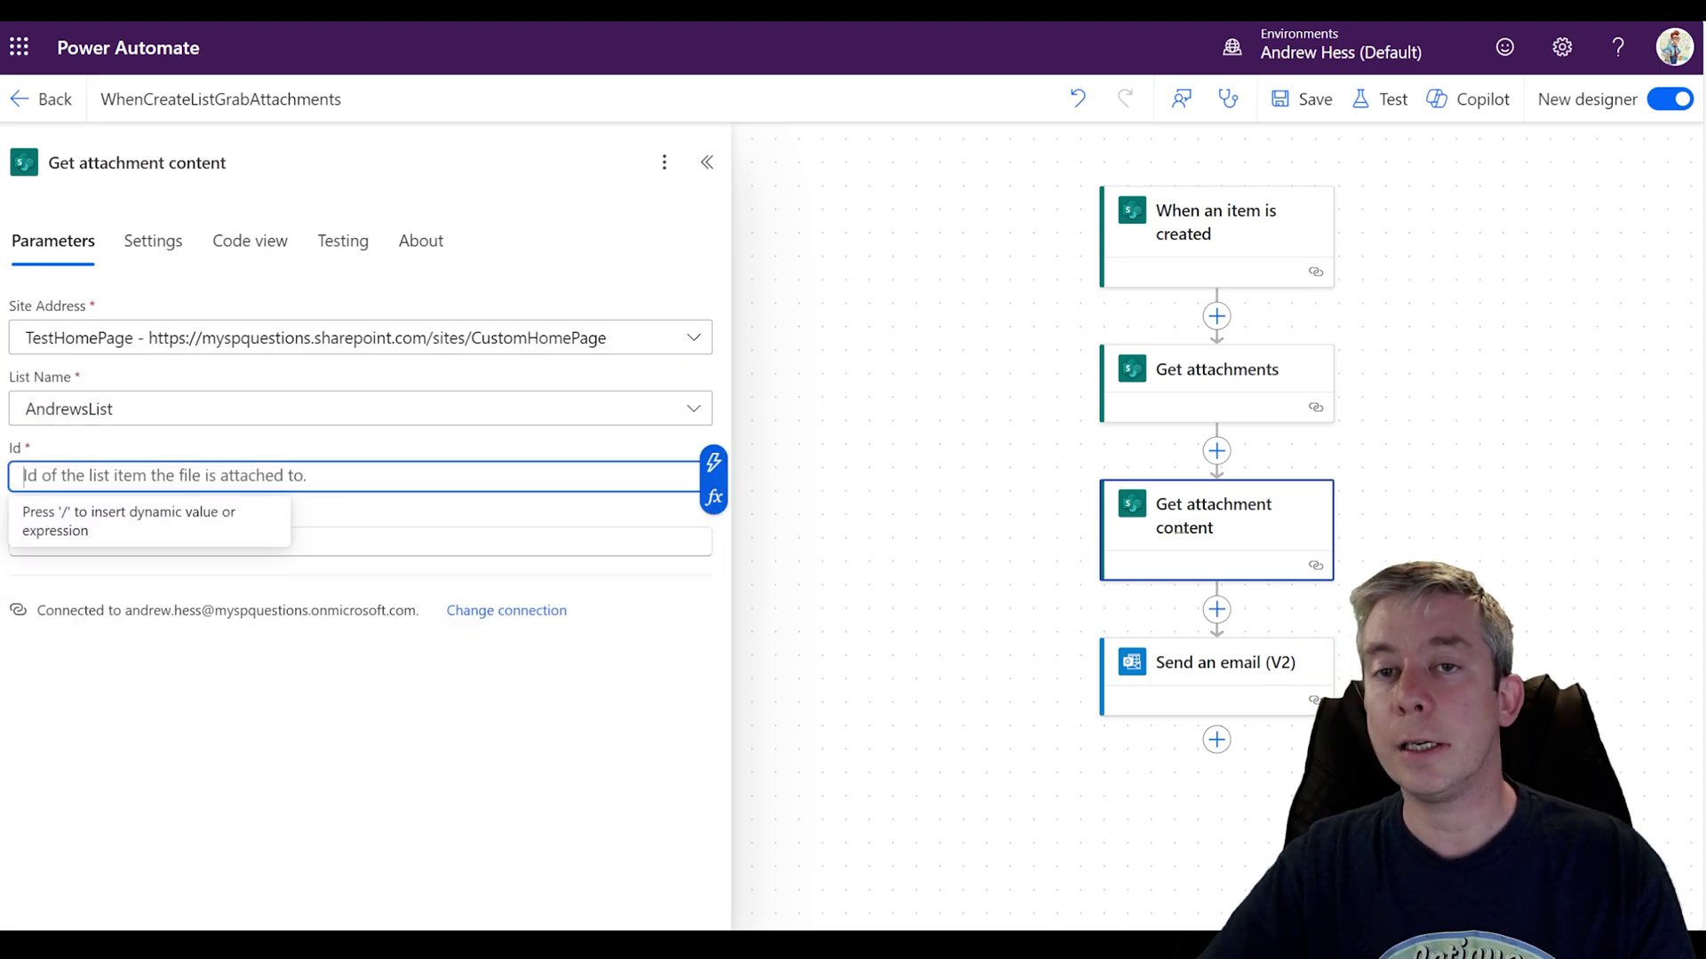
click(713, 462)
click(789, 634)
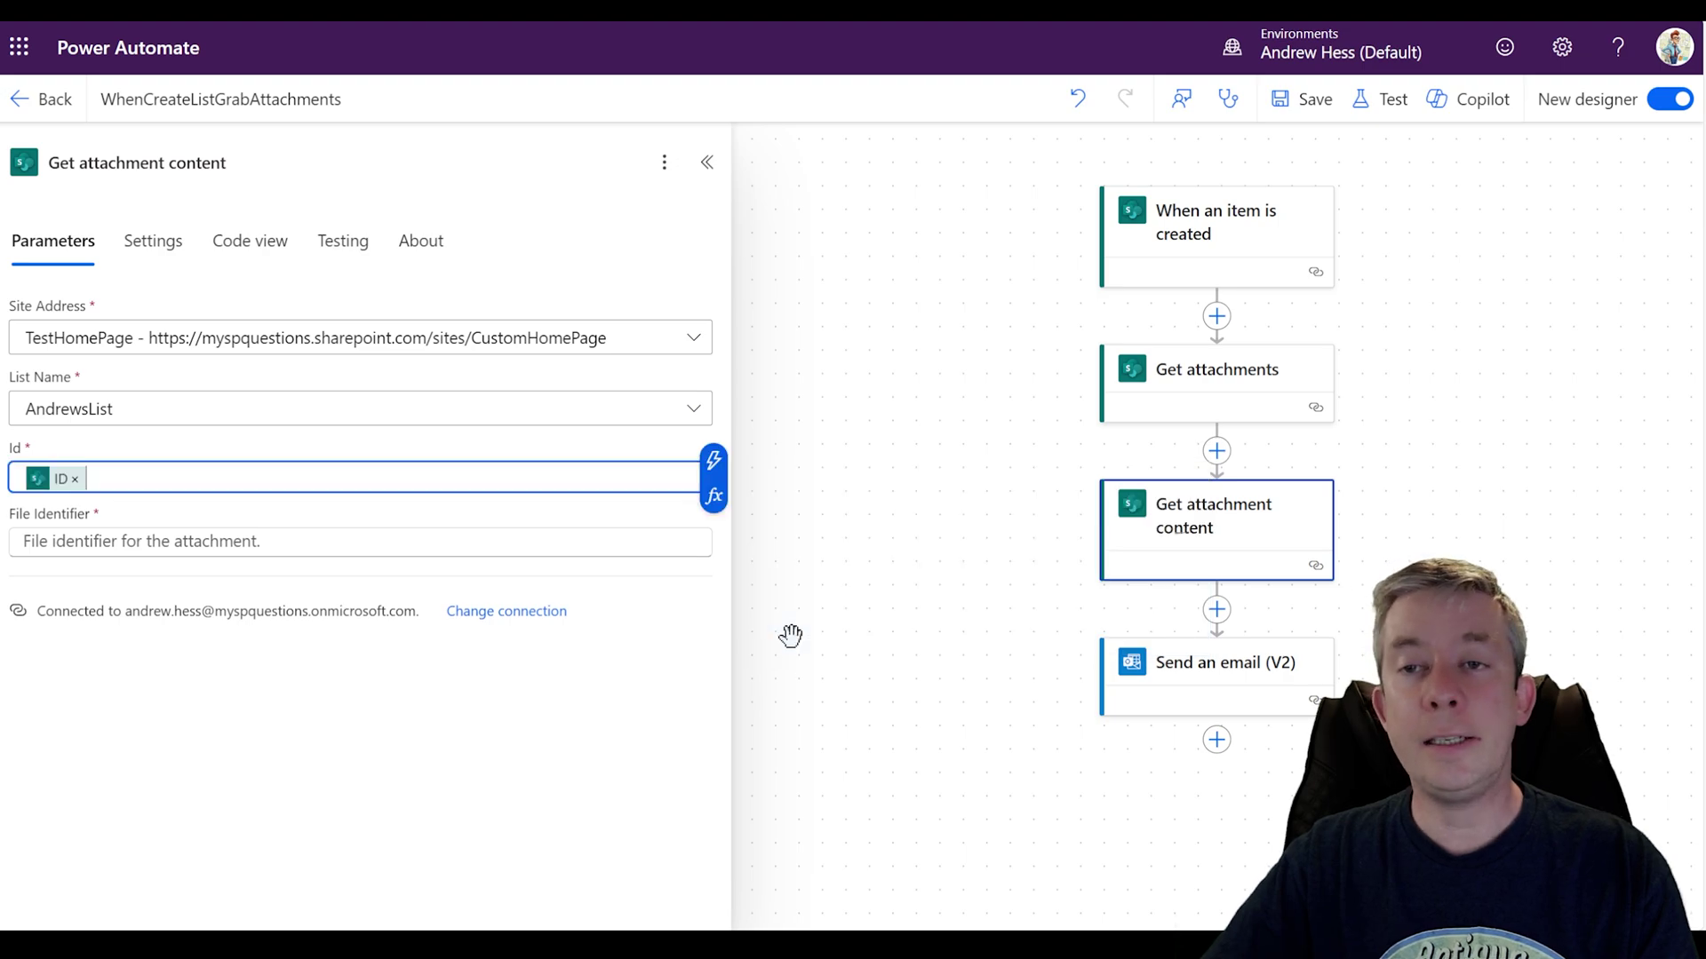
key(Tab)
click(713, 532)
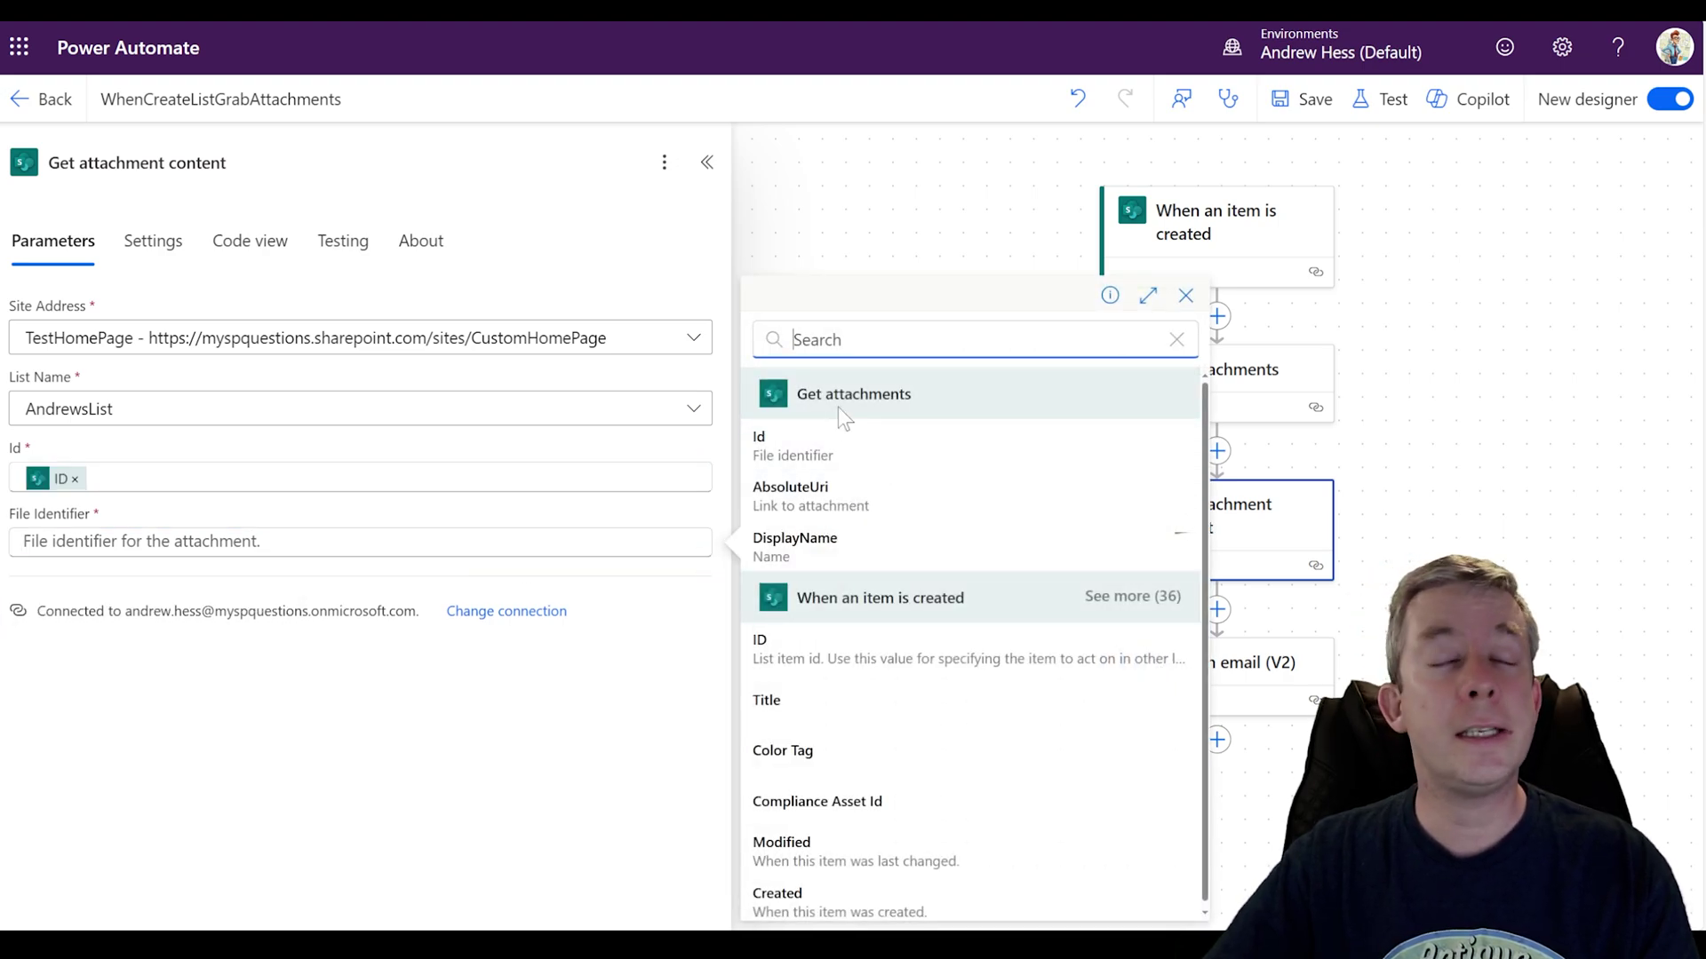
click(777, 460)
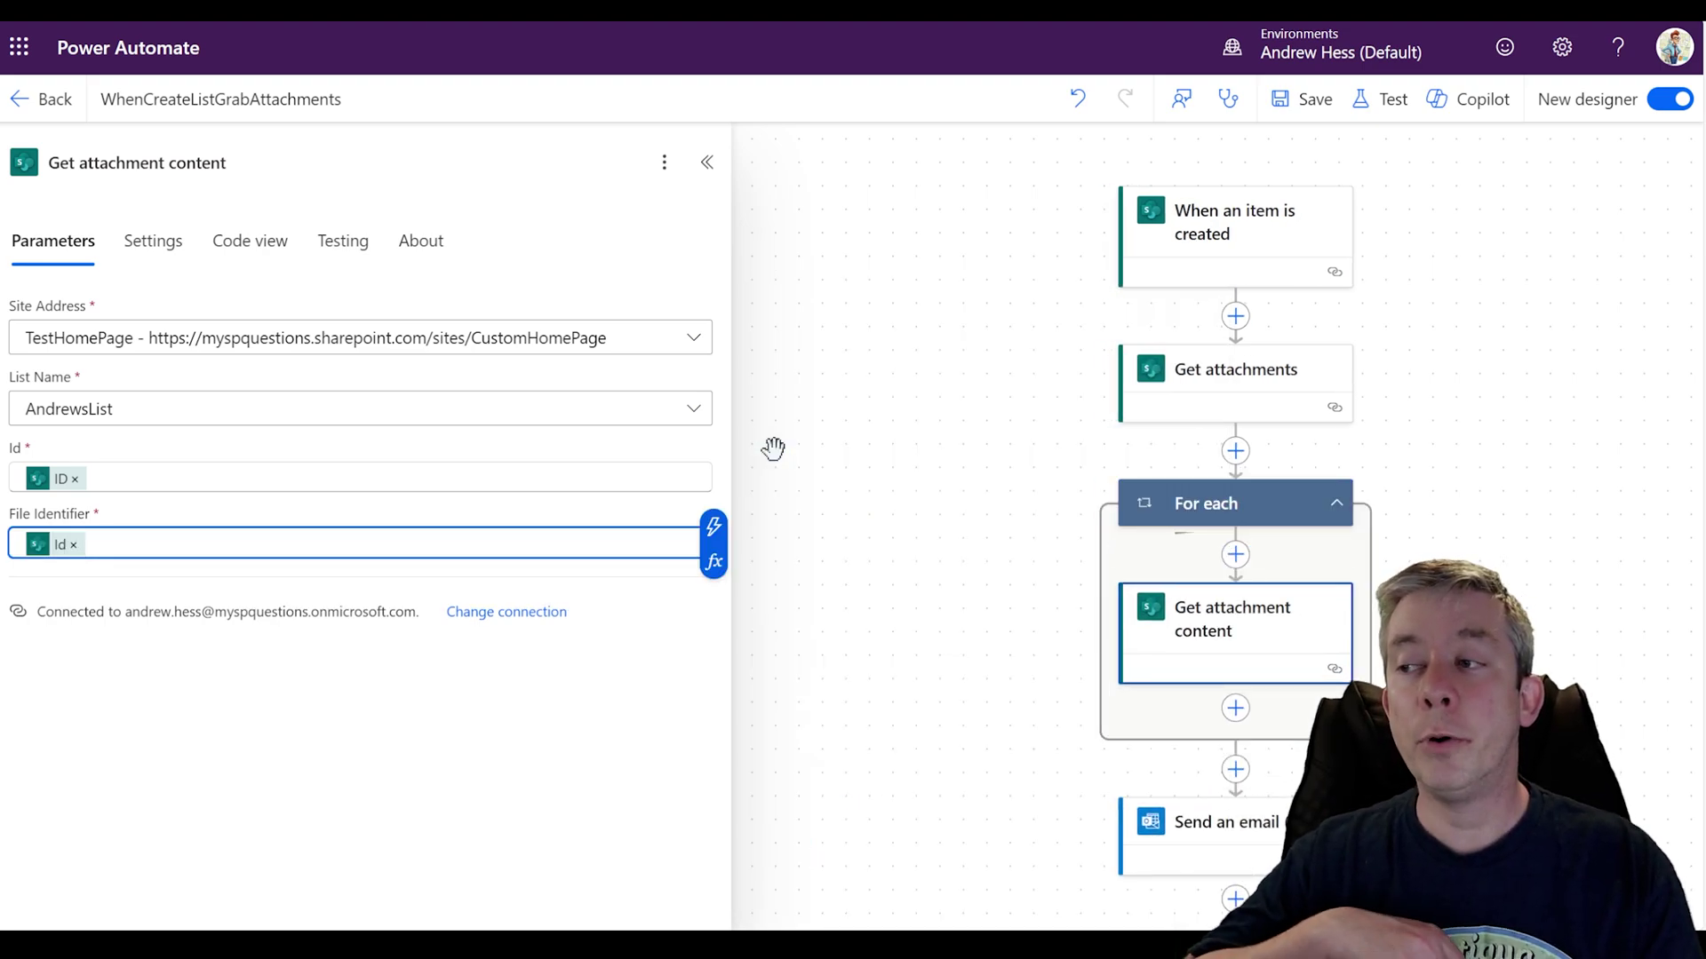
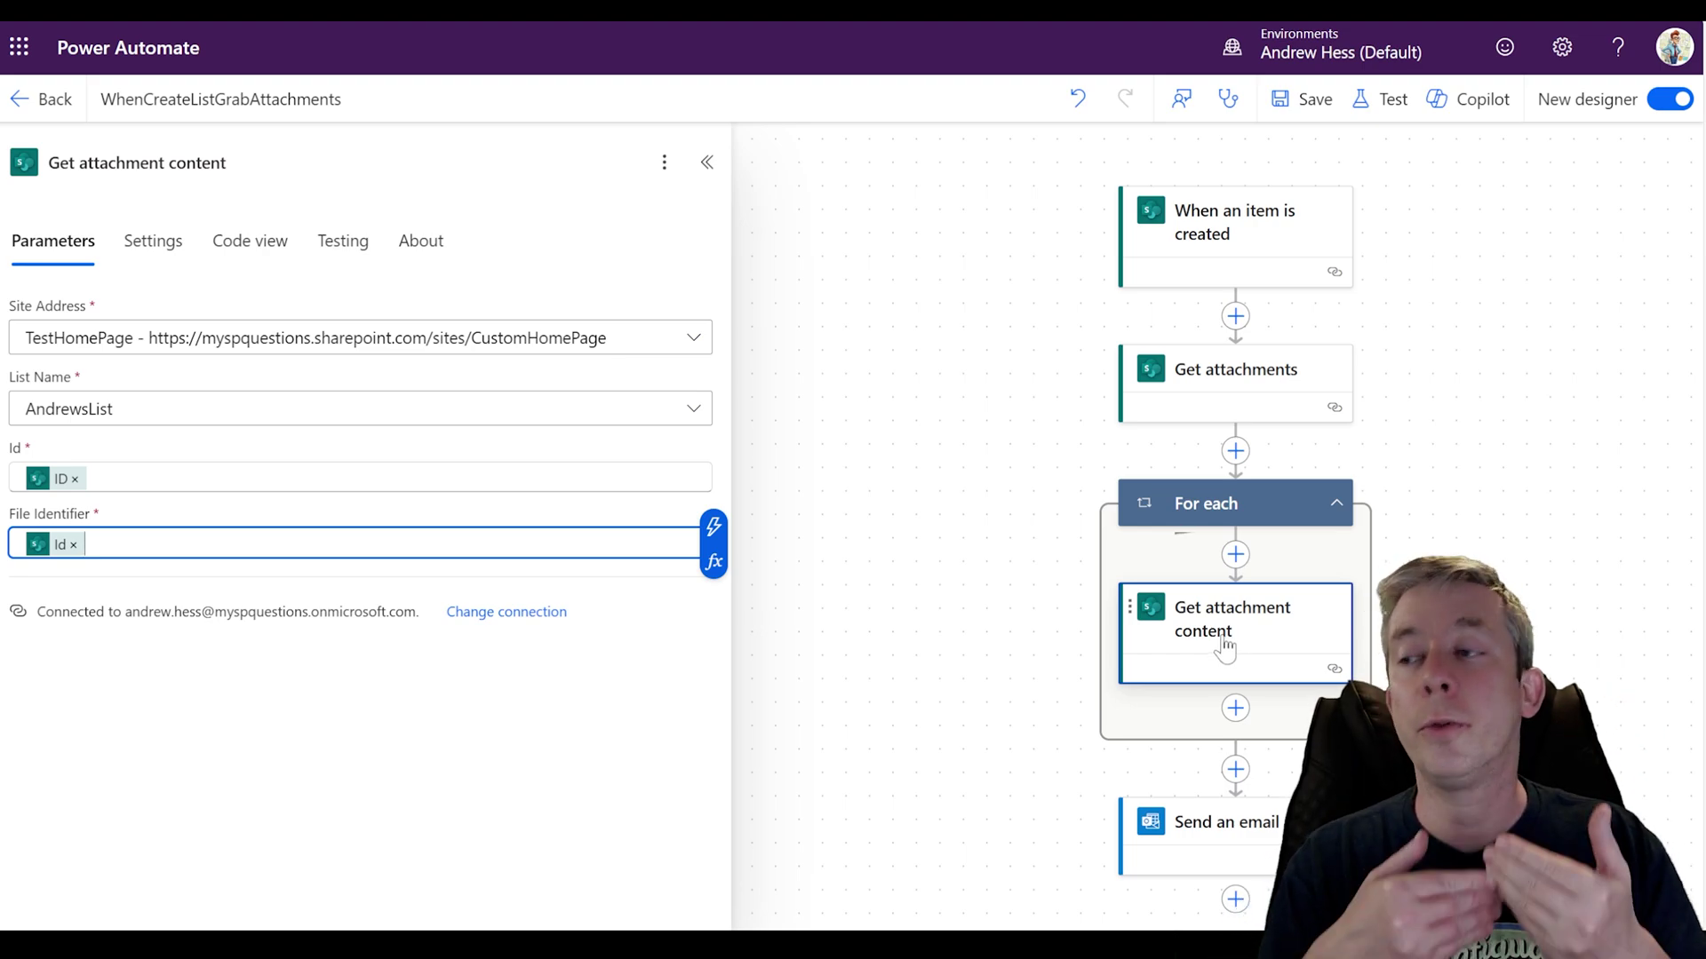
Step: Open the Send an email (V2) settings, then start inserting a step between Get attachments and For each
click(1226, 822)
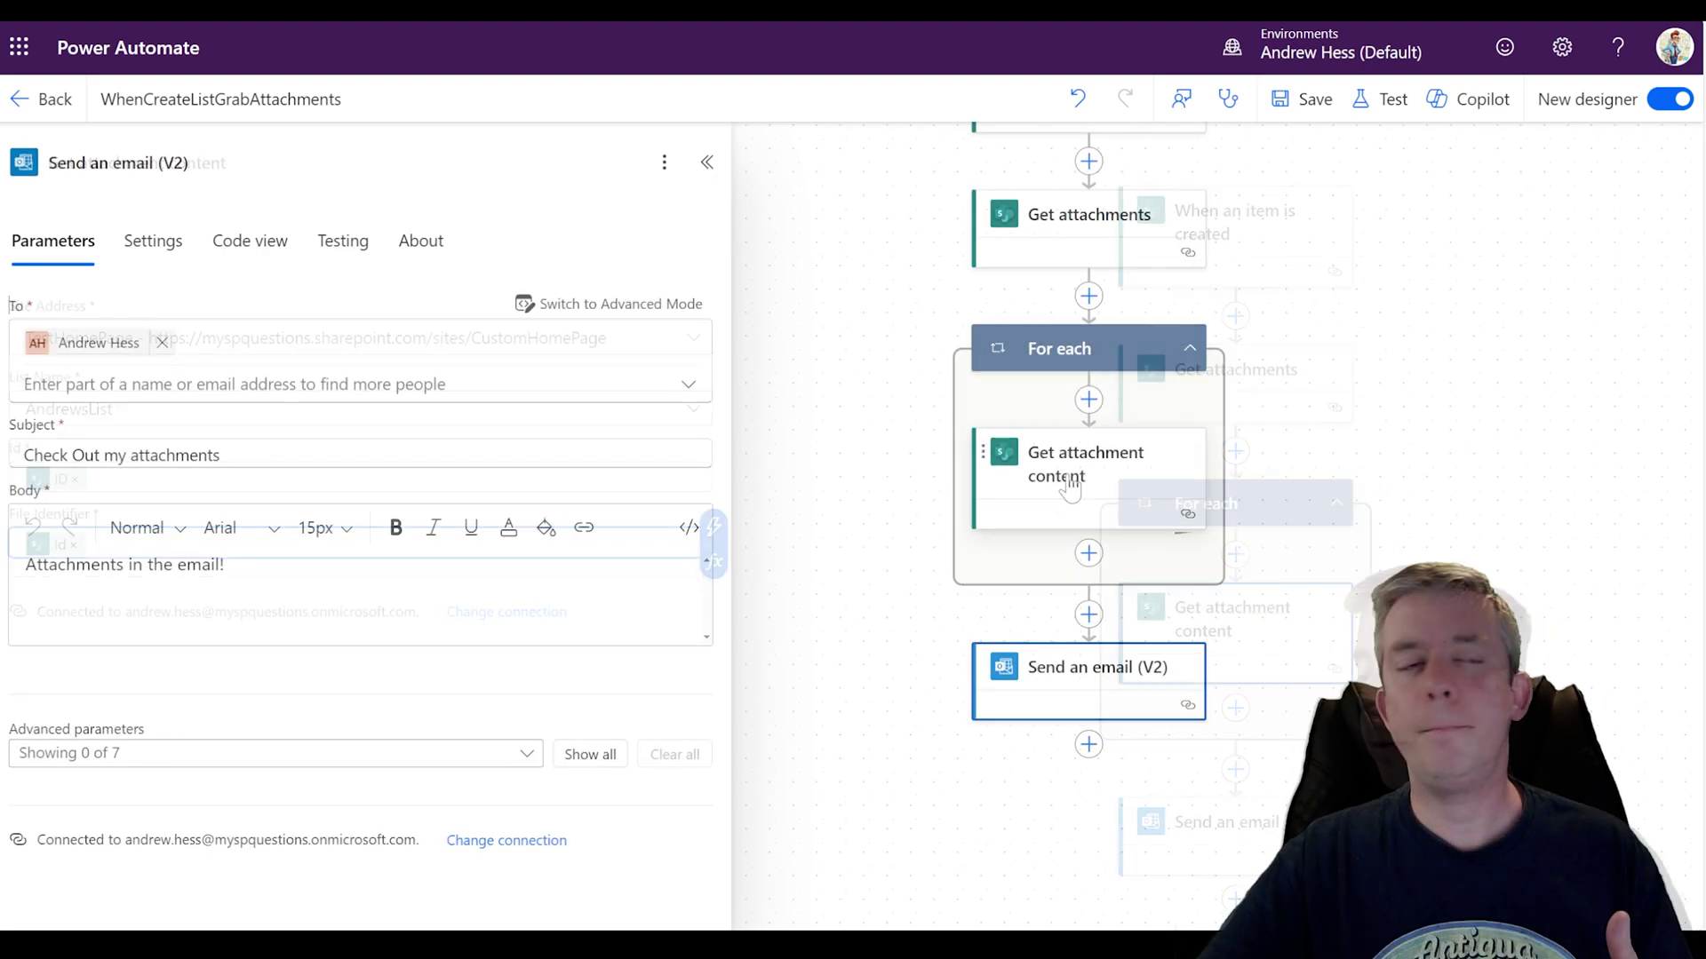
click(1089, 296)
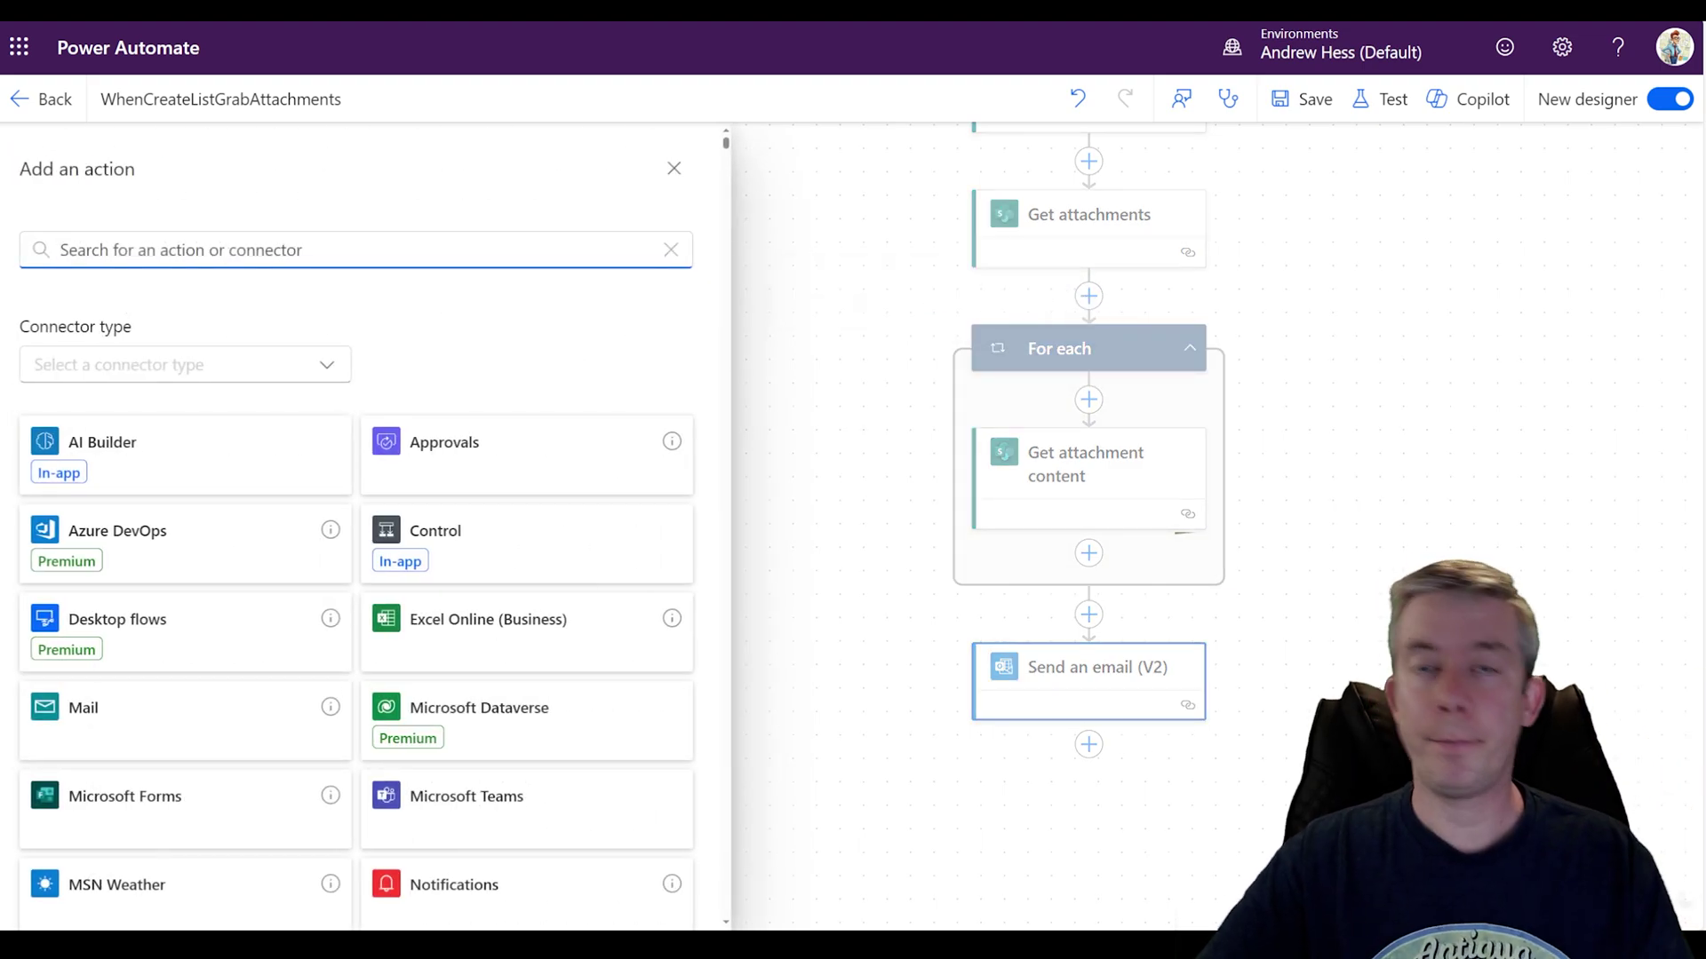
Step: Initialize an Array variable named arrayAttachments with value [] right after Get attachments
text(initi)
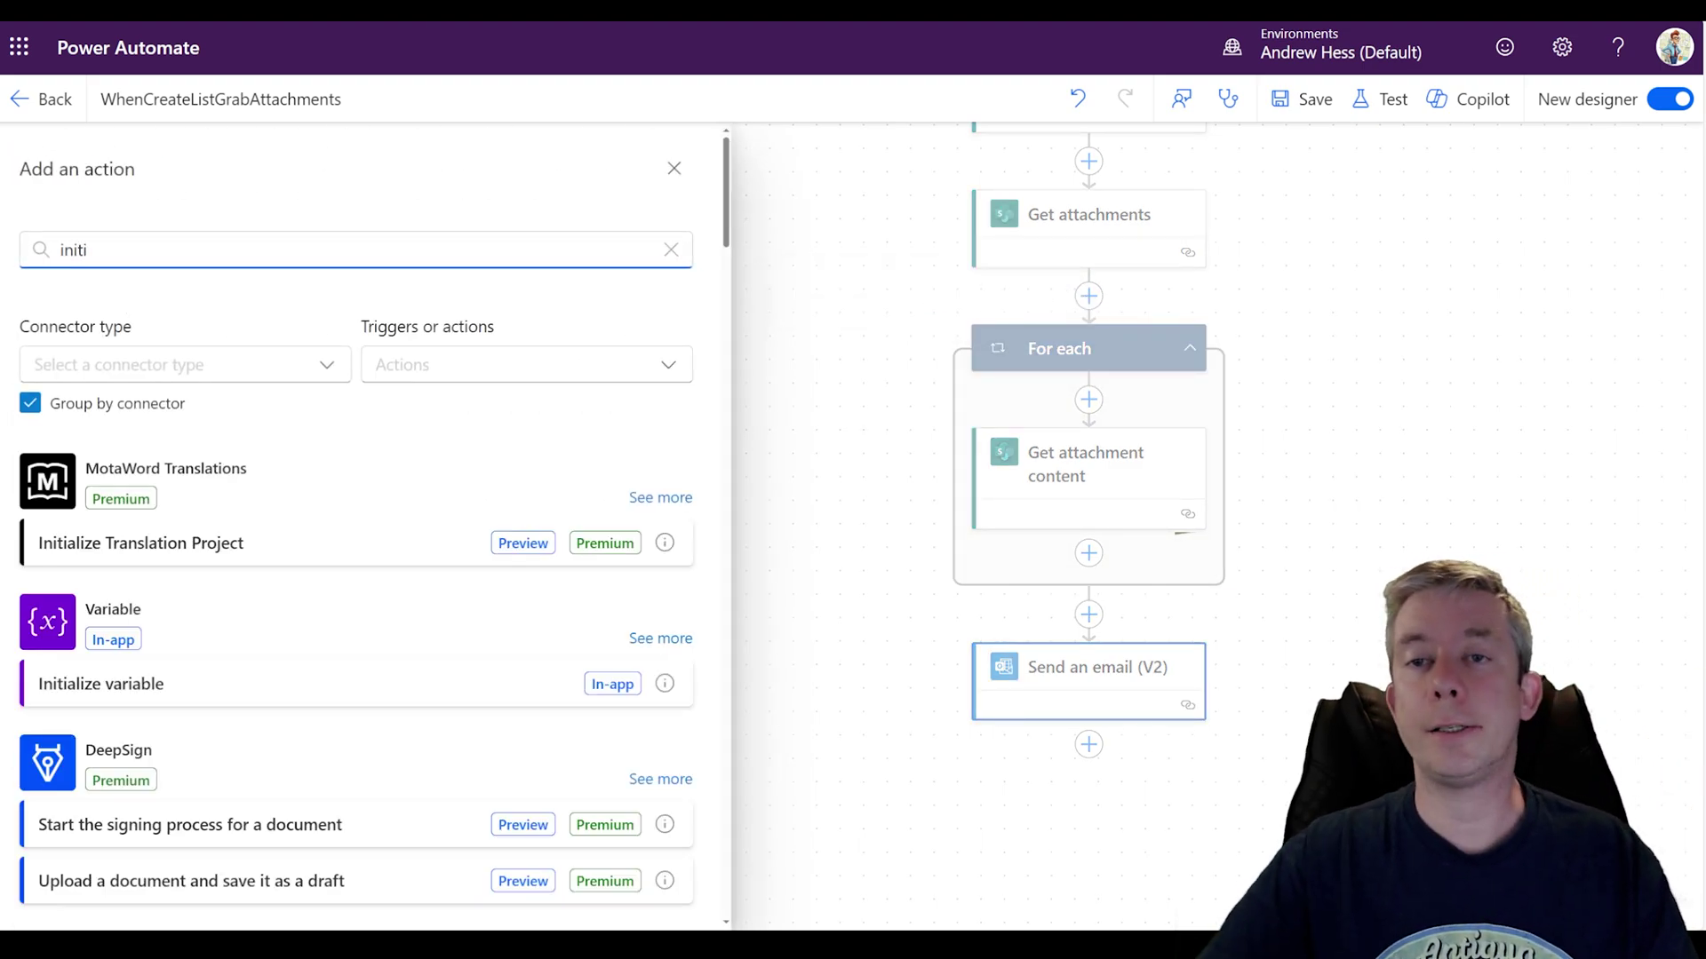
click(178, 689)
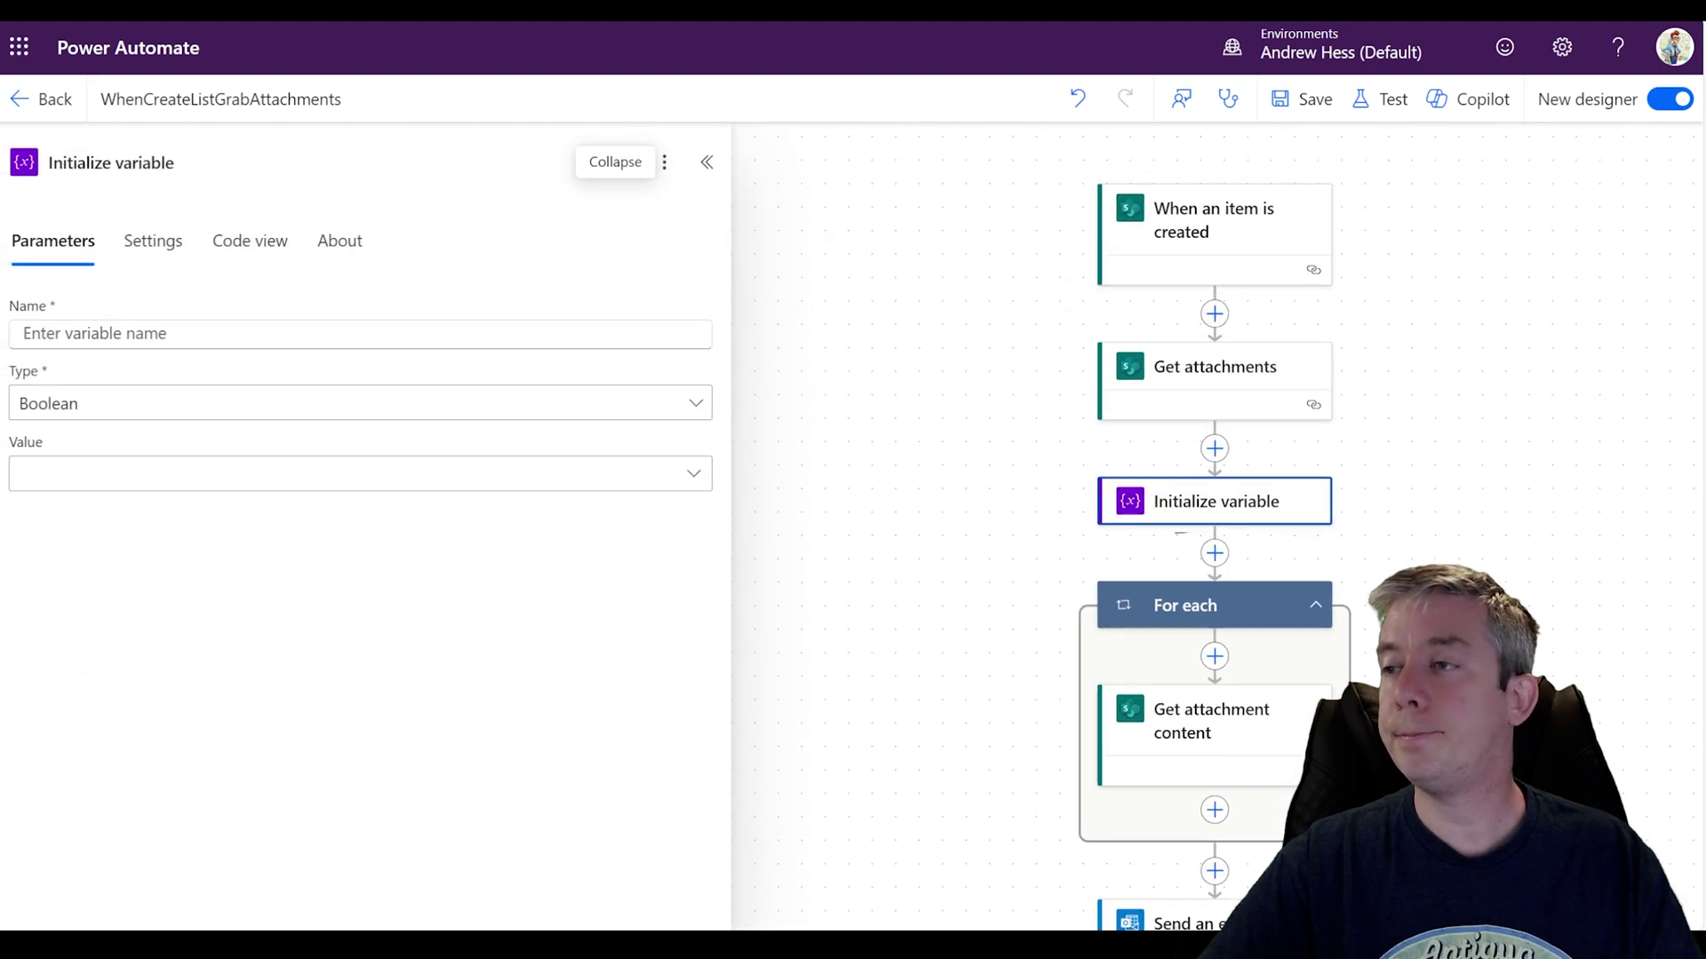
click(201, 404)
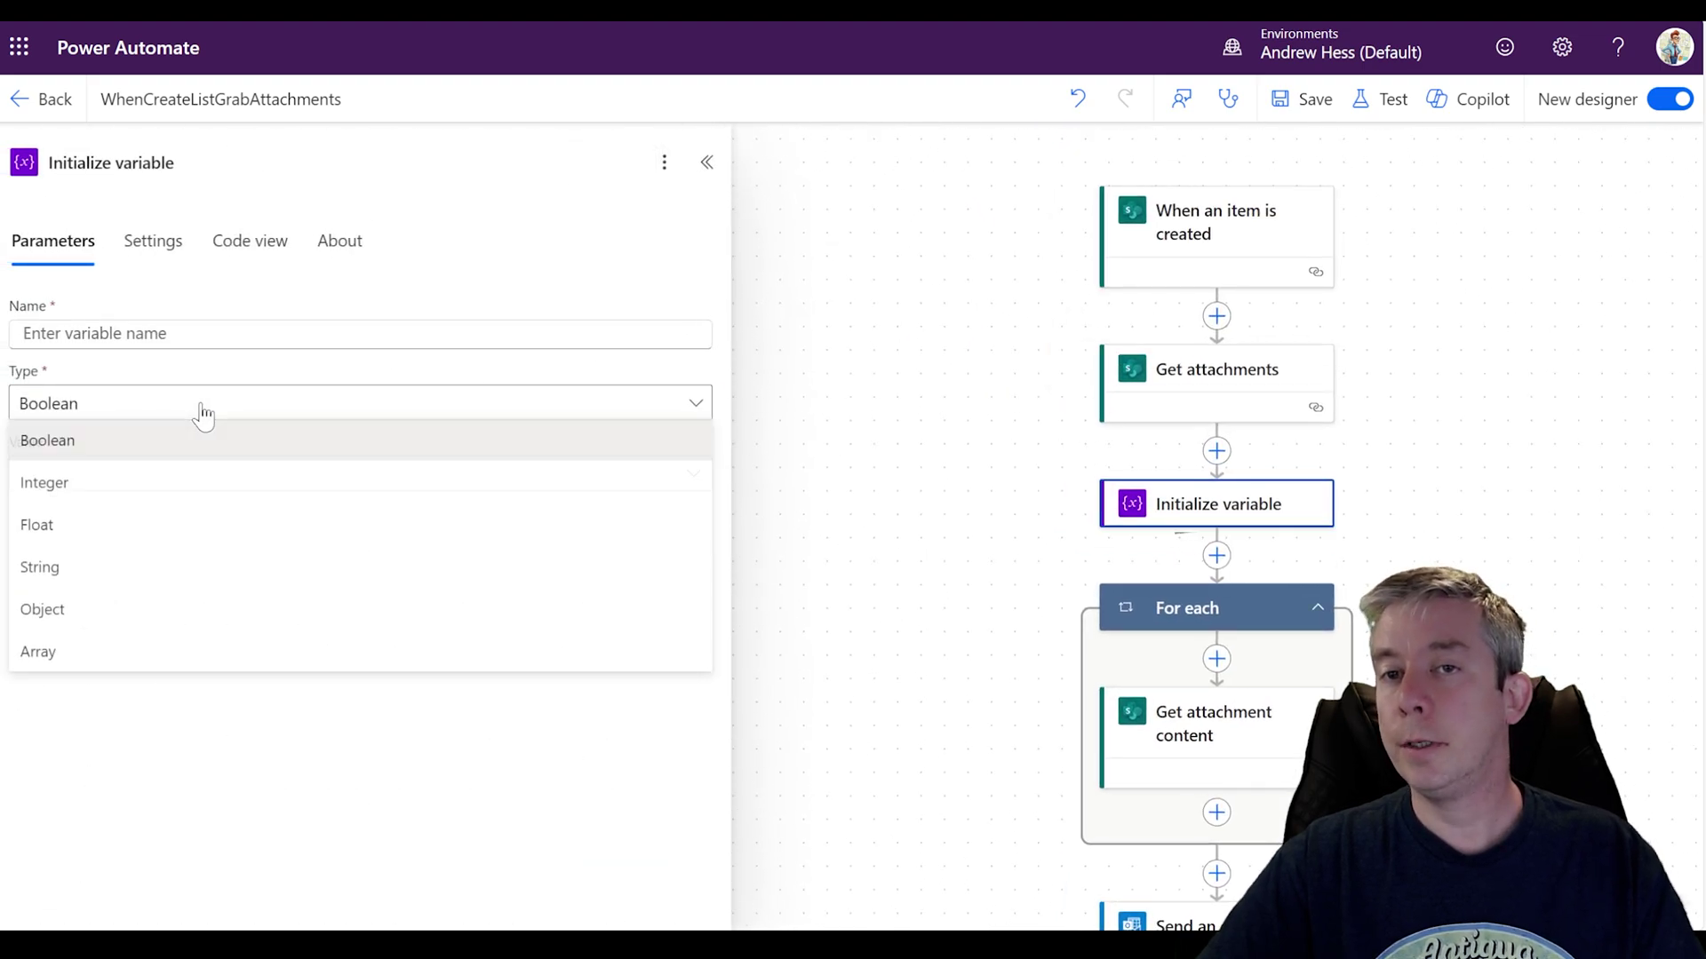
click(69, 657)
text([)
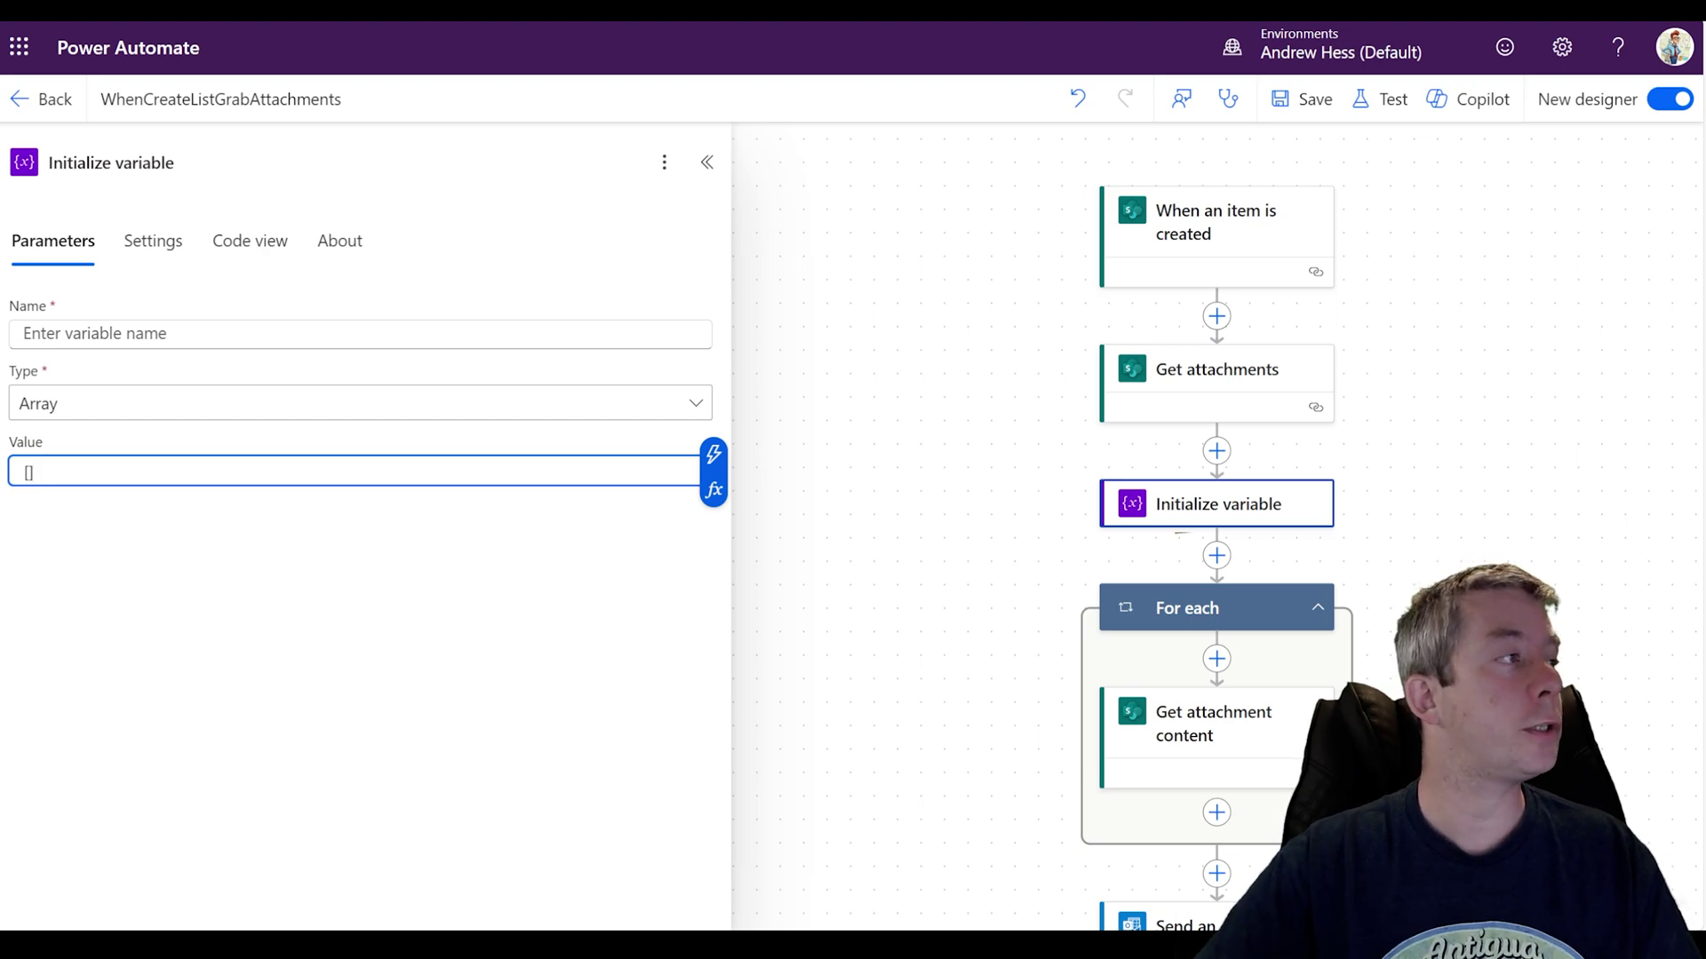
drag(1011, 567, 922, 434)
click(266, 333)
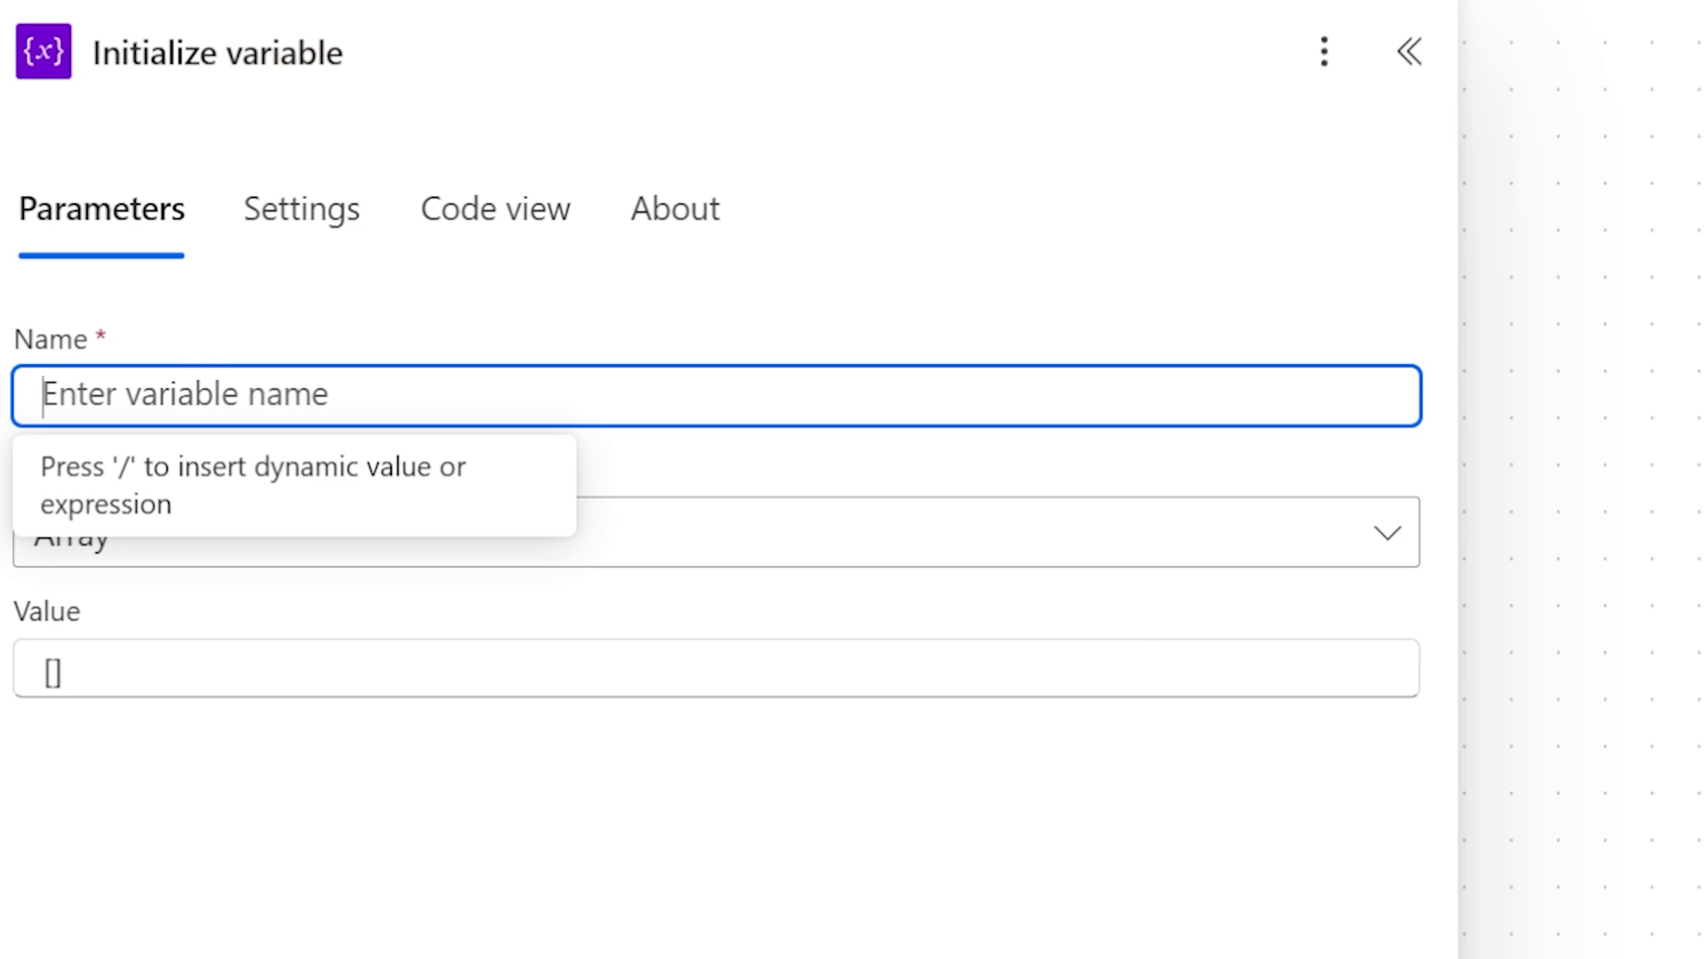
text(var)
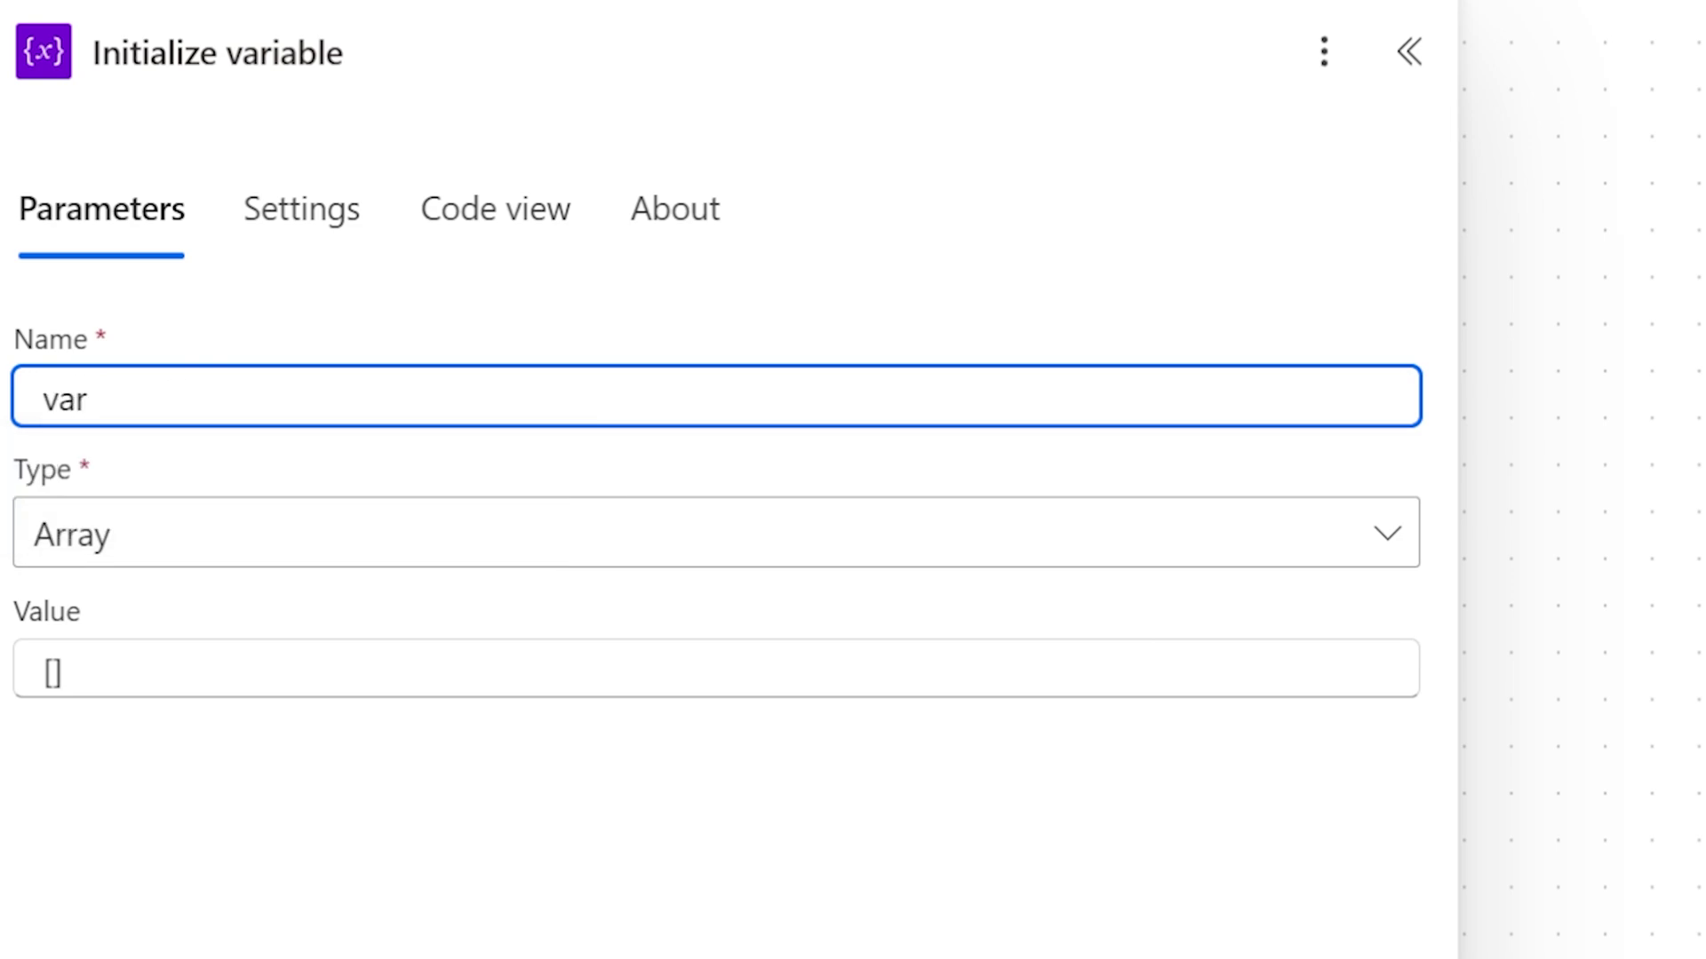
key(BackSpace)
key(BackSpace)
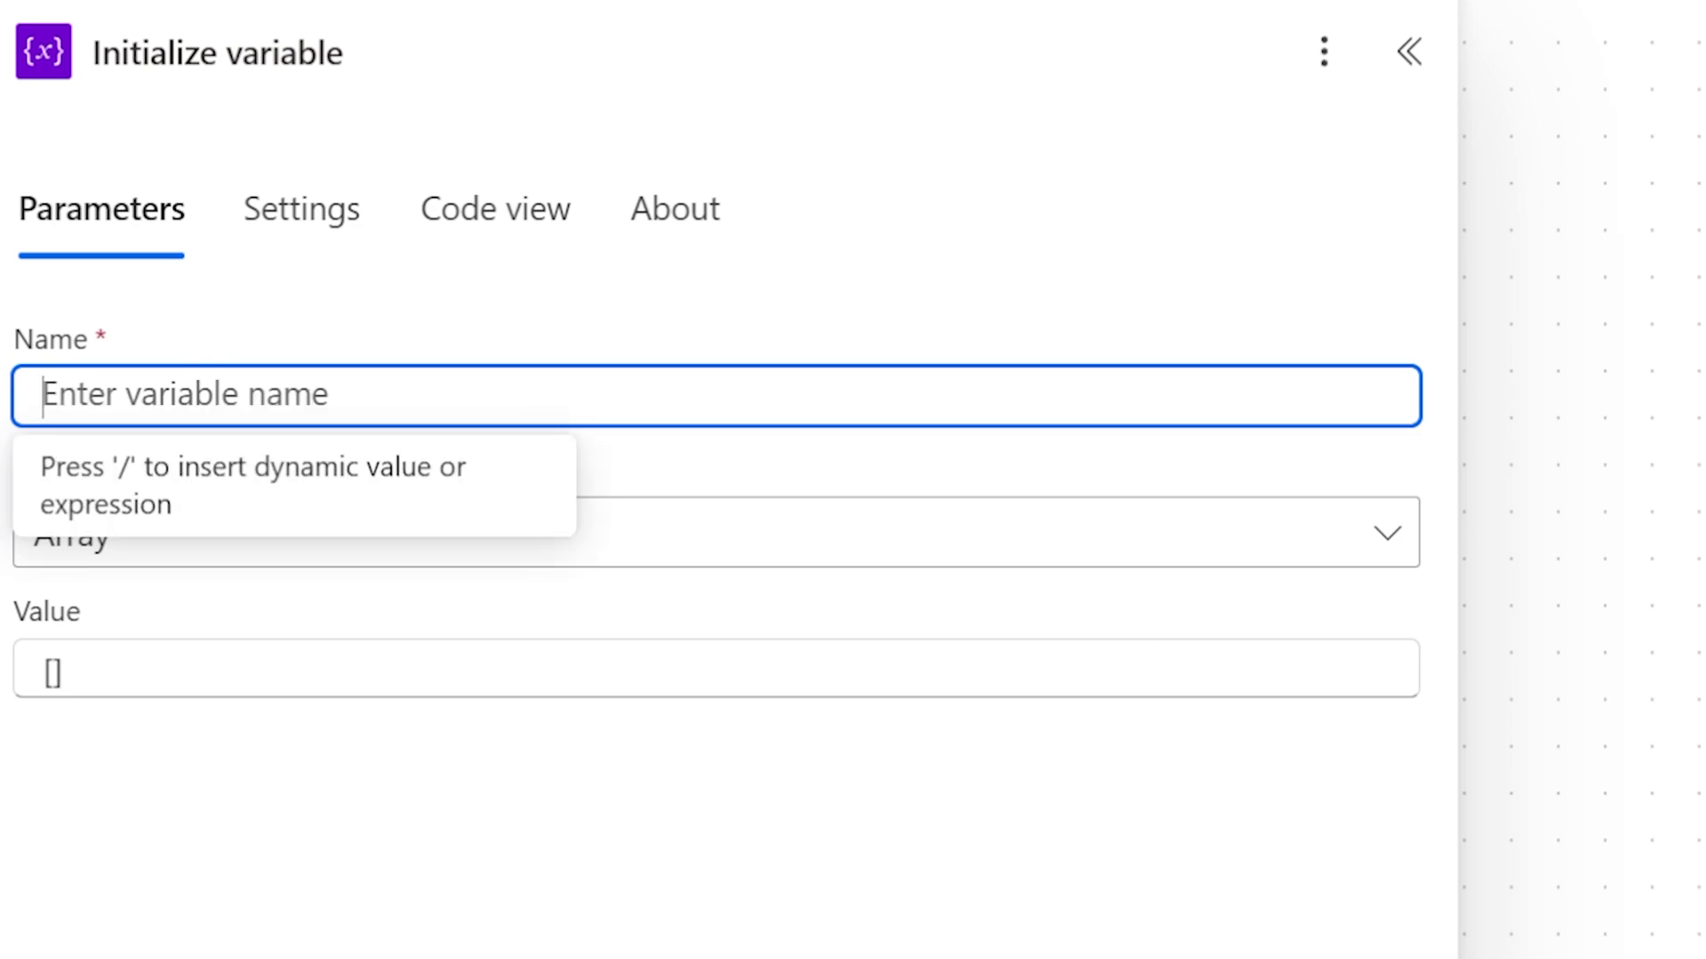
text(array)
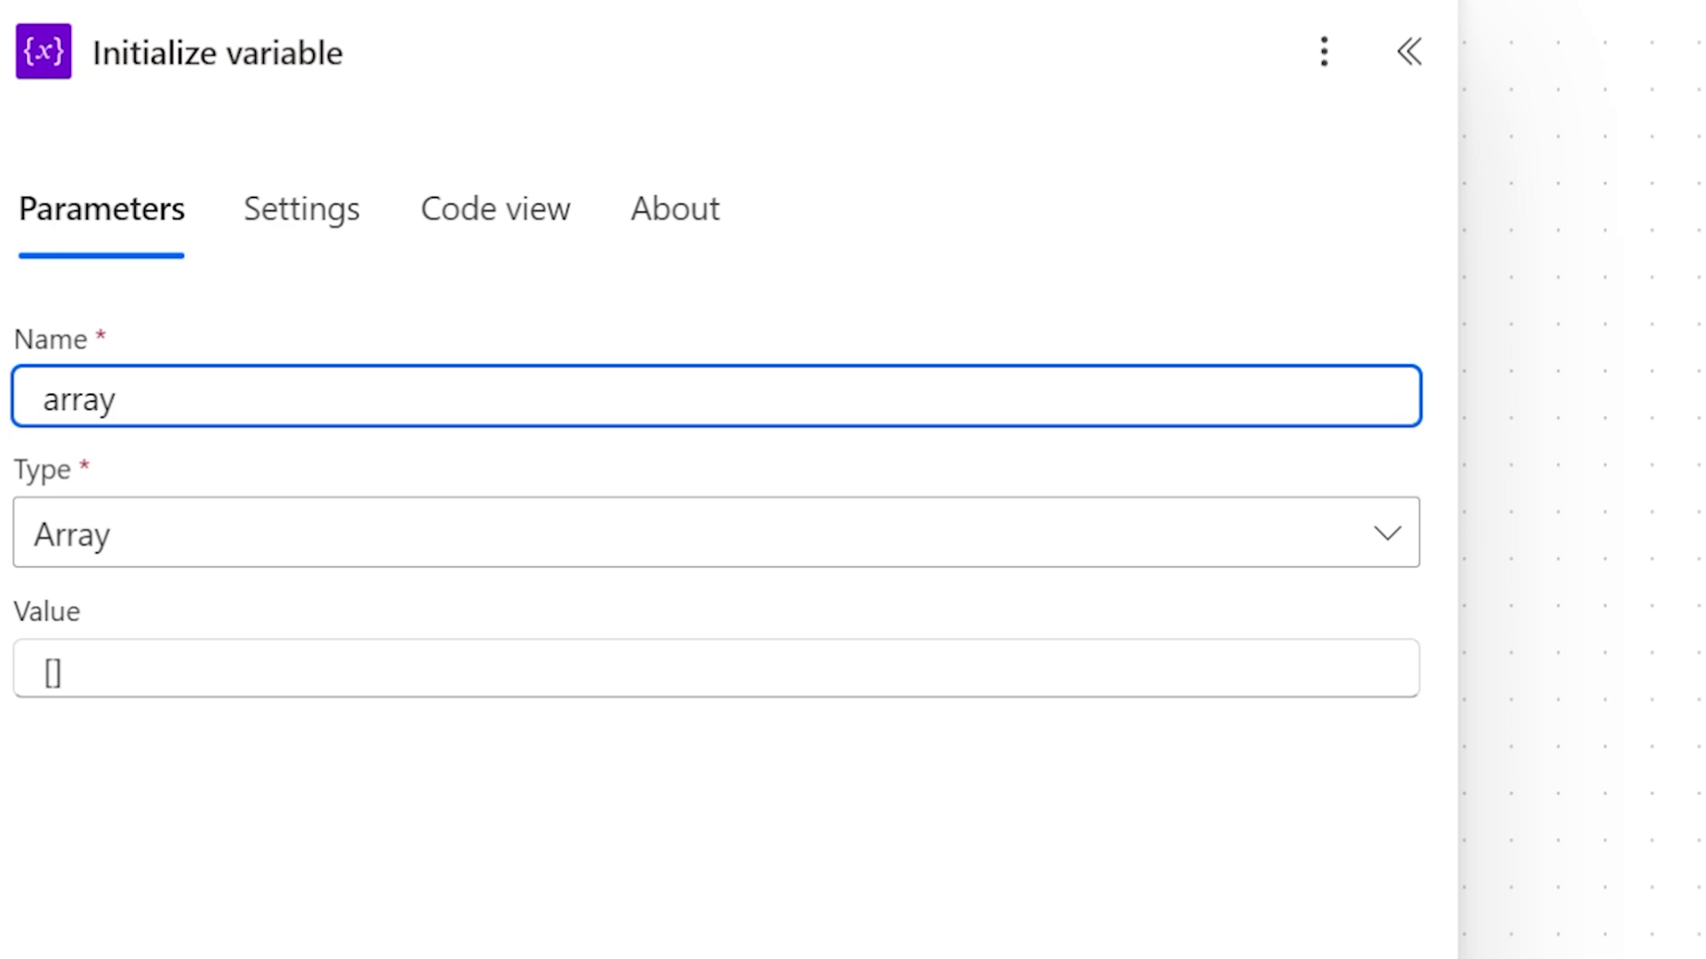
text(Attachments)
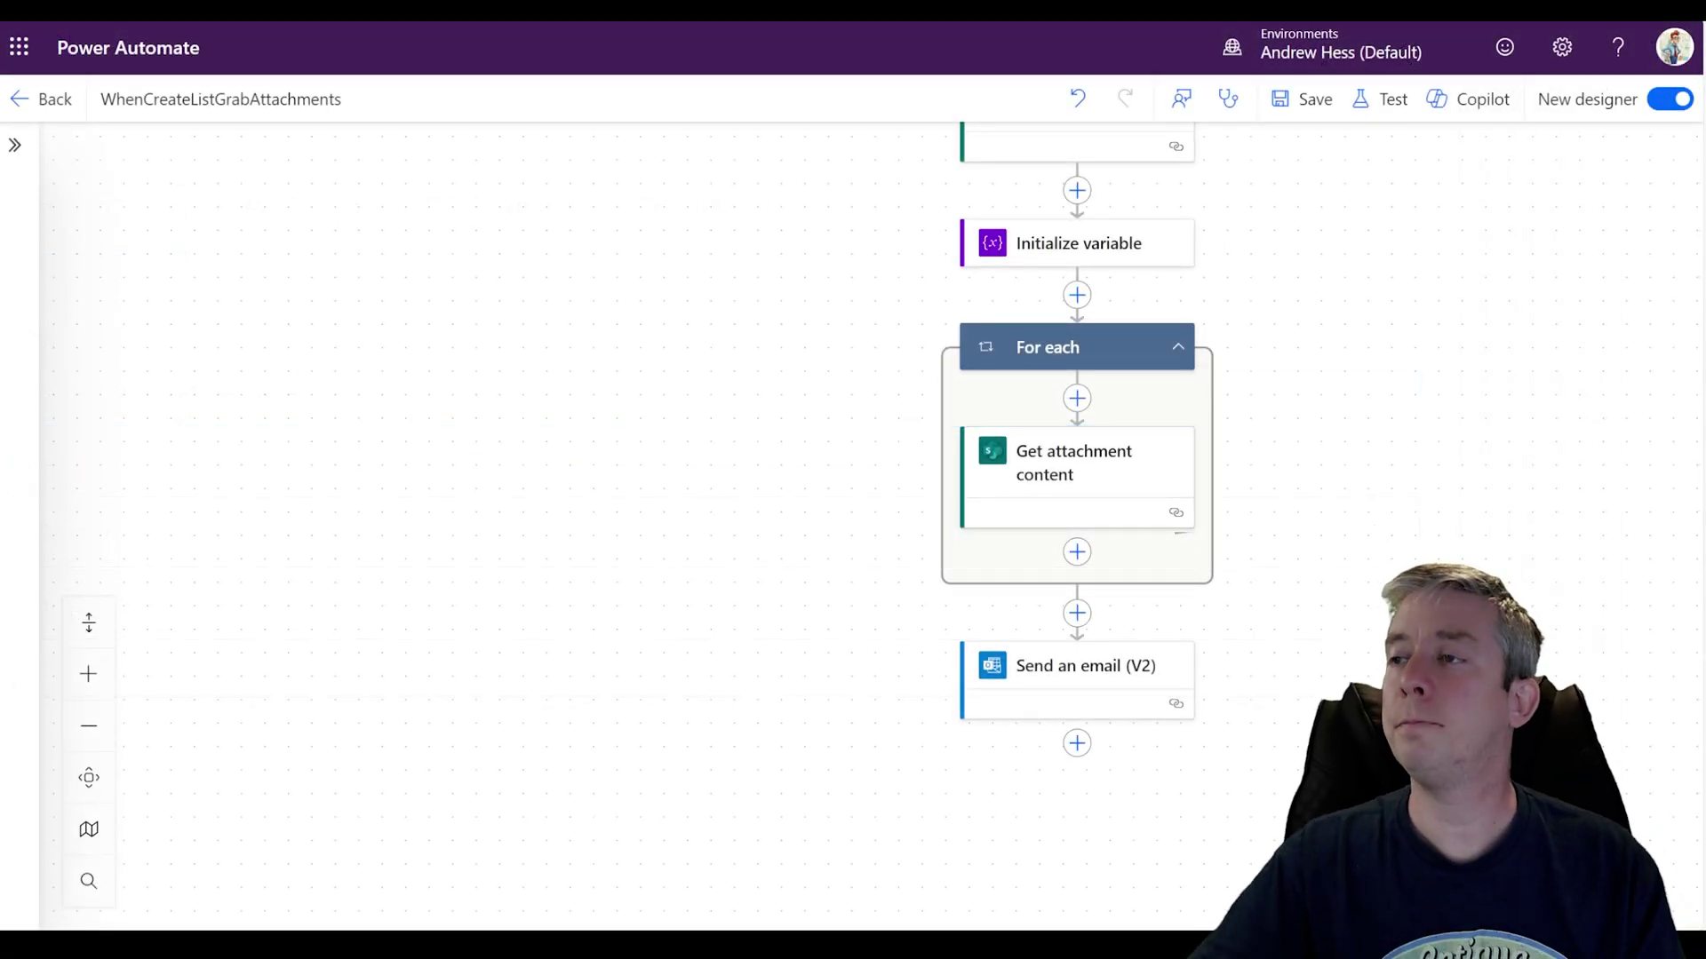
click(1096, 261)
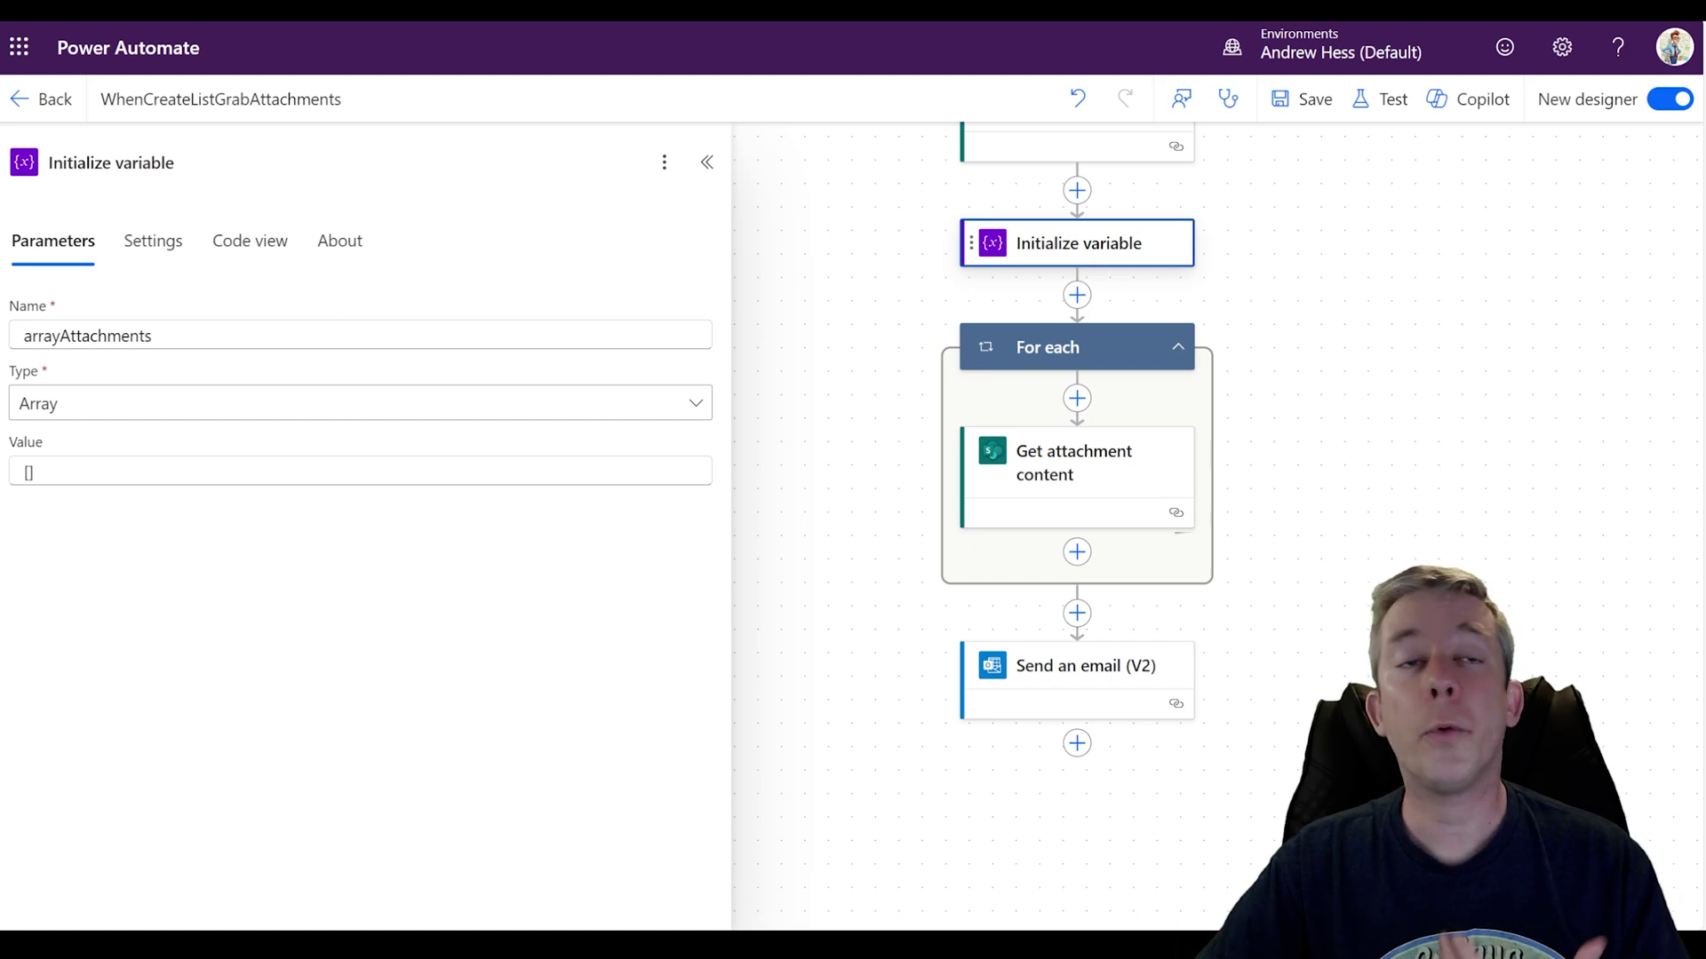
click(1094, 478)
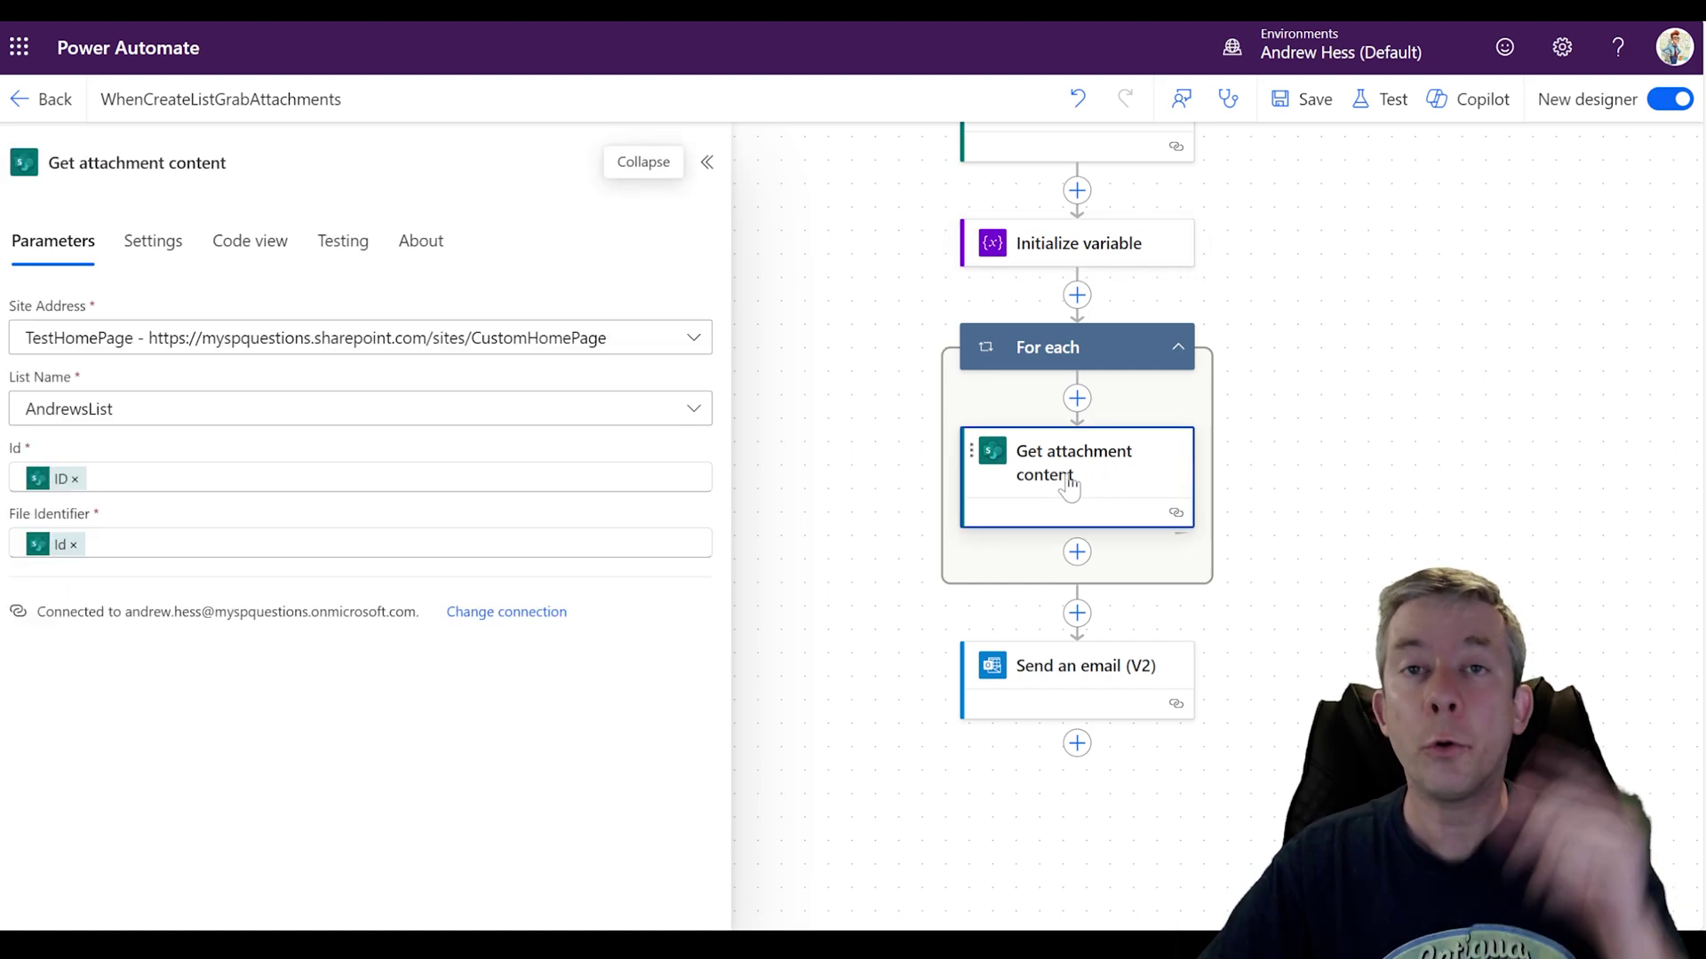
Step: Add an Append to array variable action after Get attachment content, with arrayAttachments as its Name
click(1077, 553)
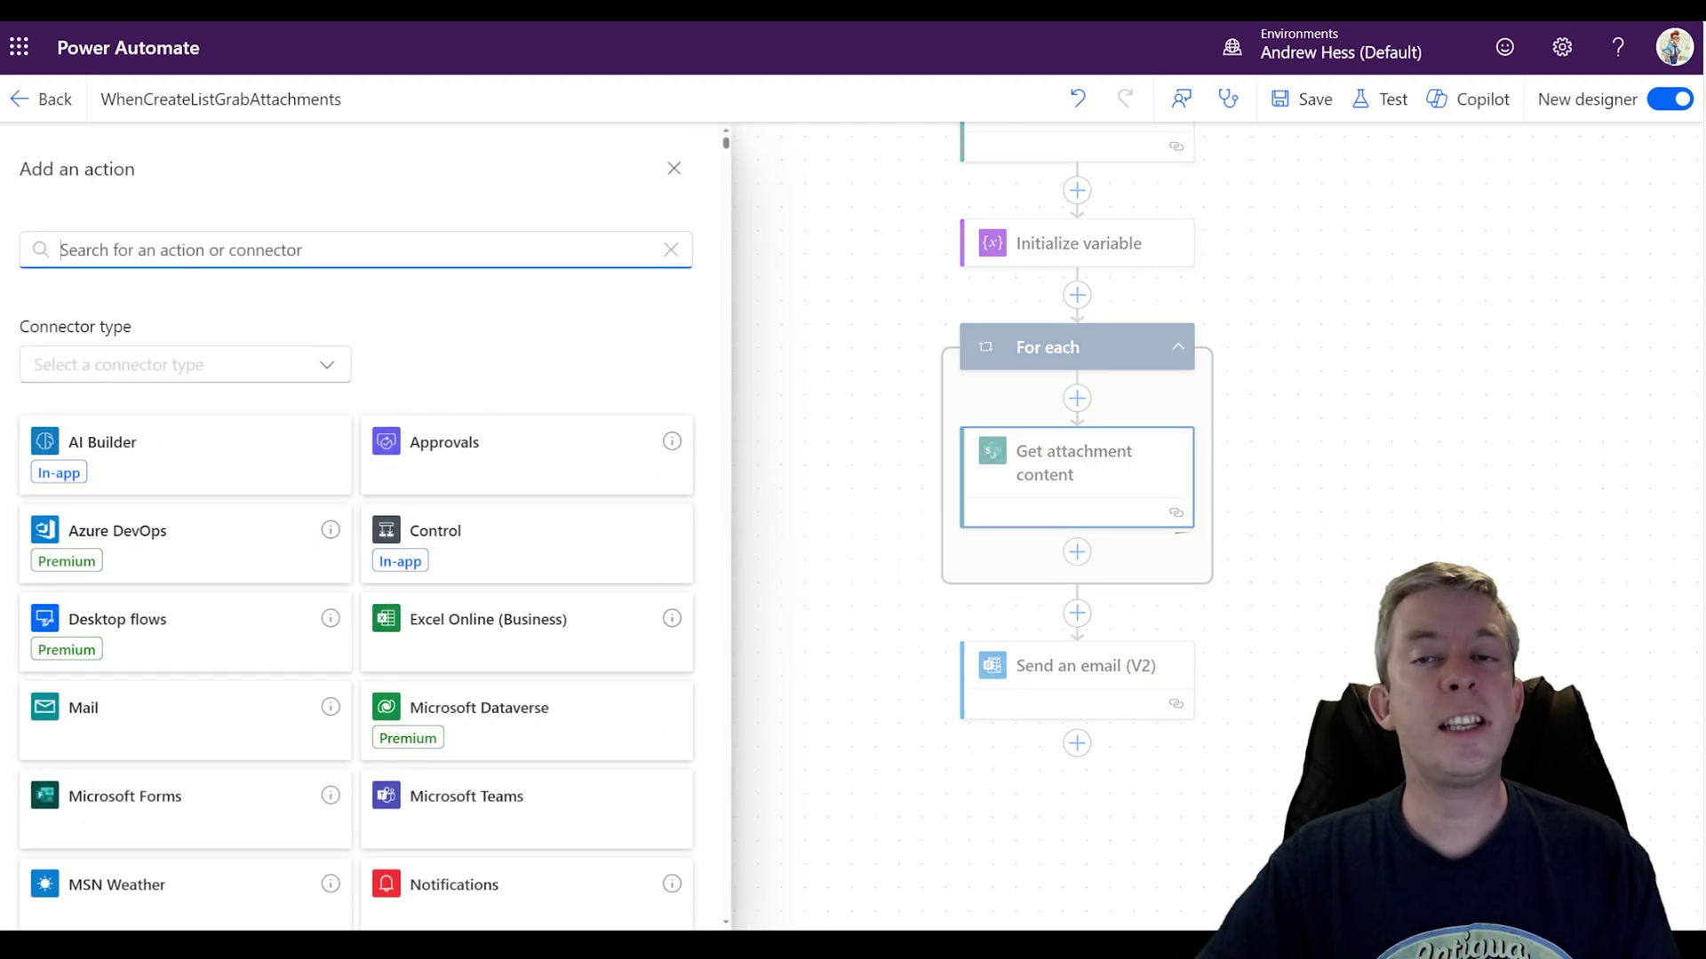
text(appro)
key(BackSpace)
key(BackSpace)
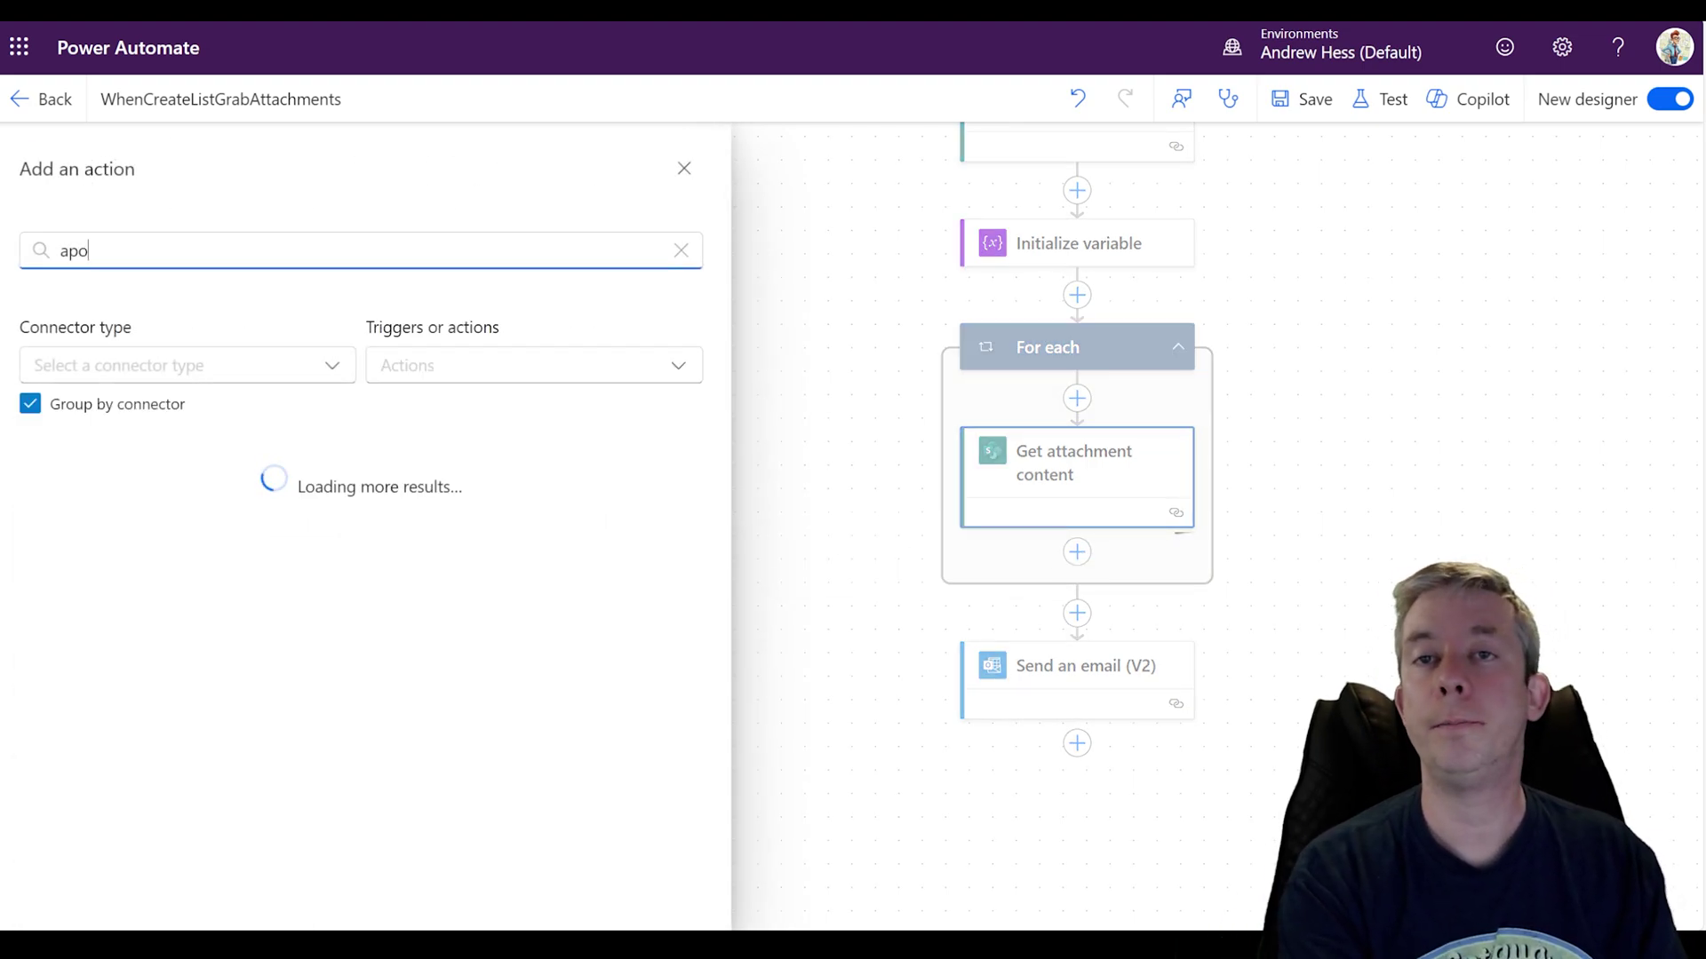
text(end to array variable)
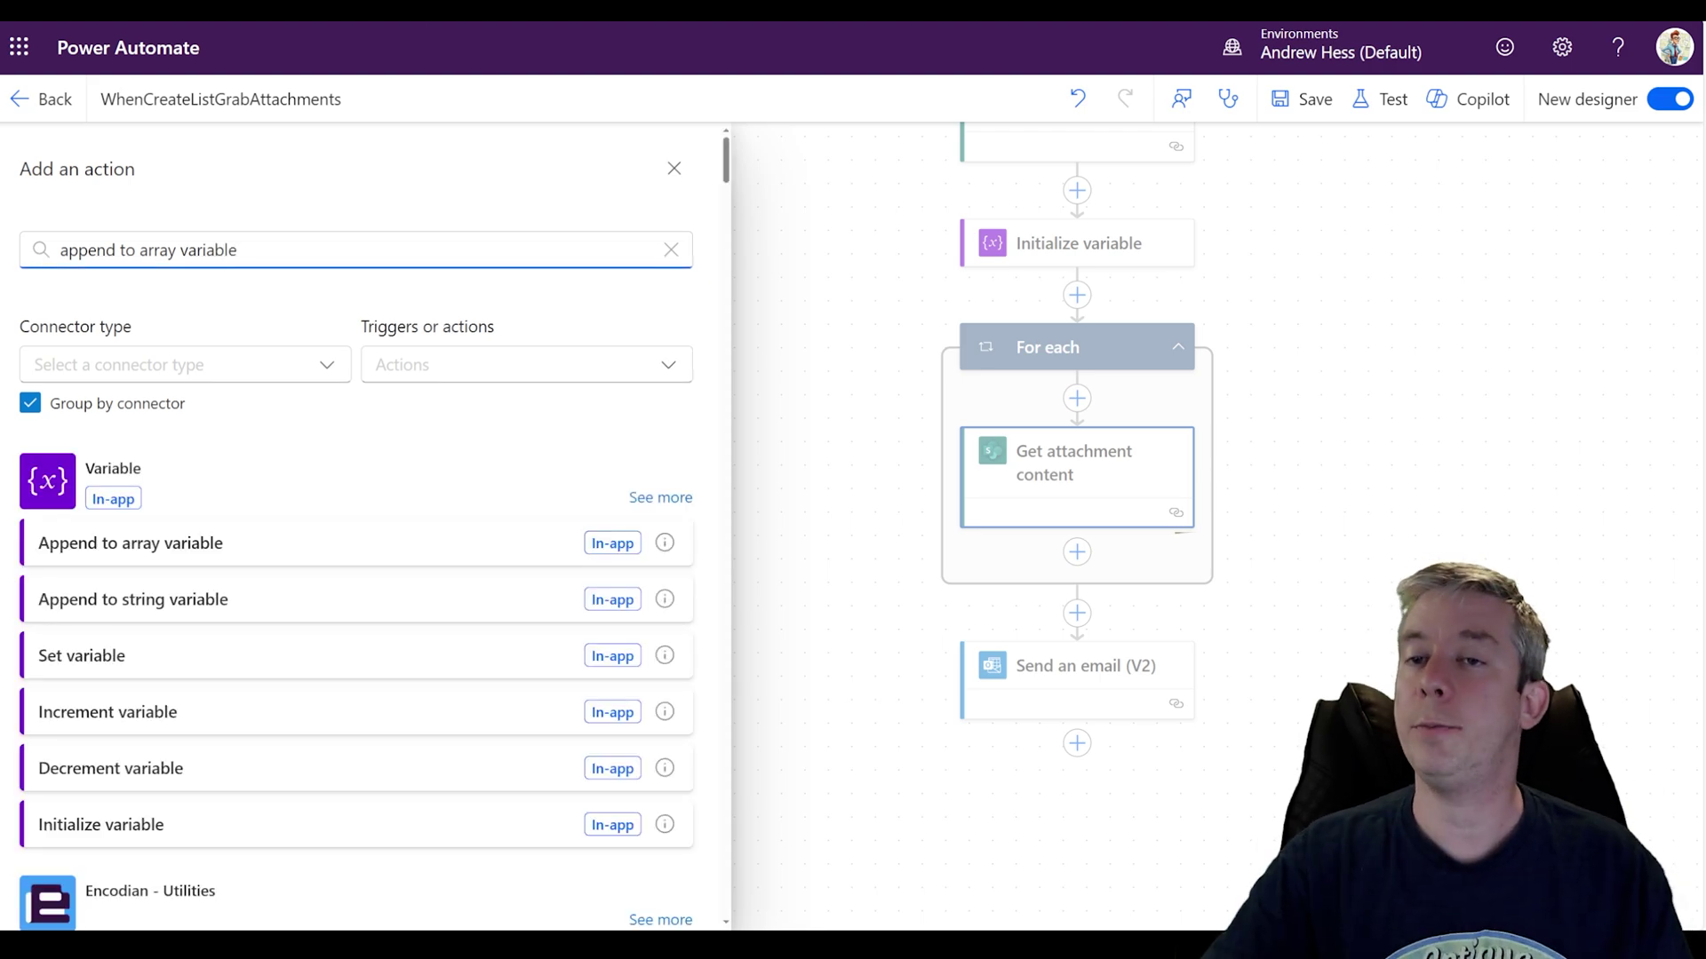
click(175, 545)
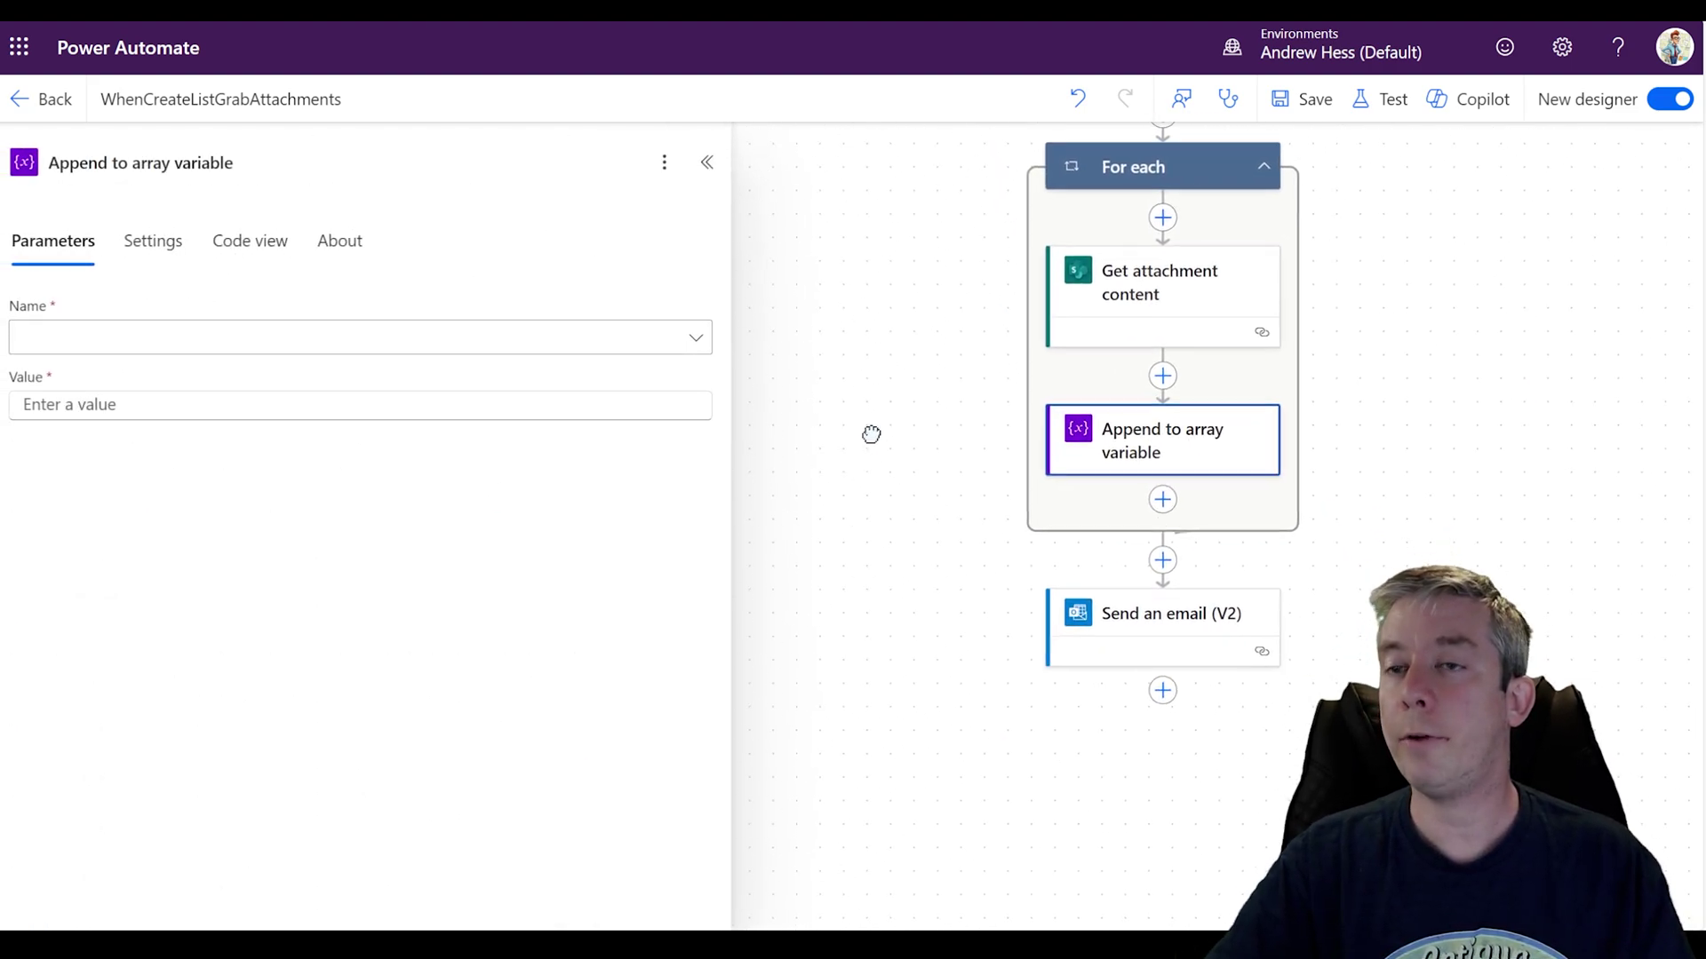
click(636, 355)
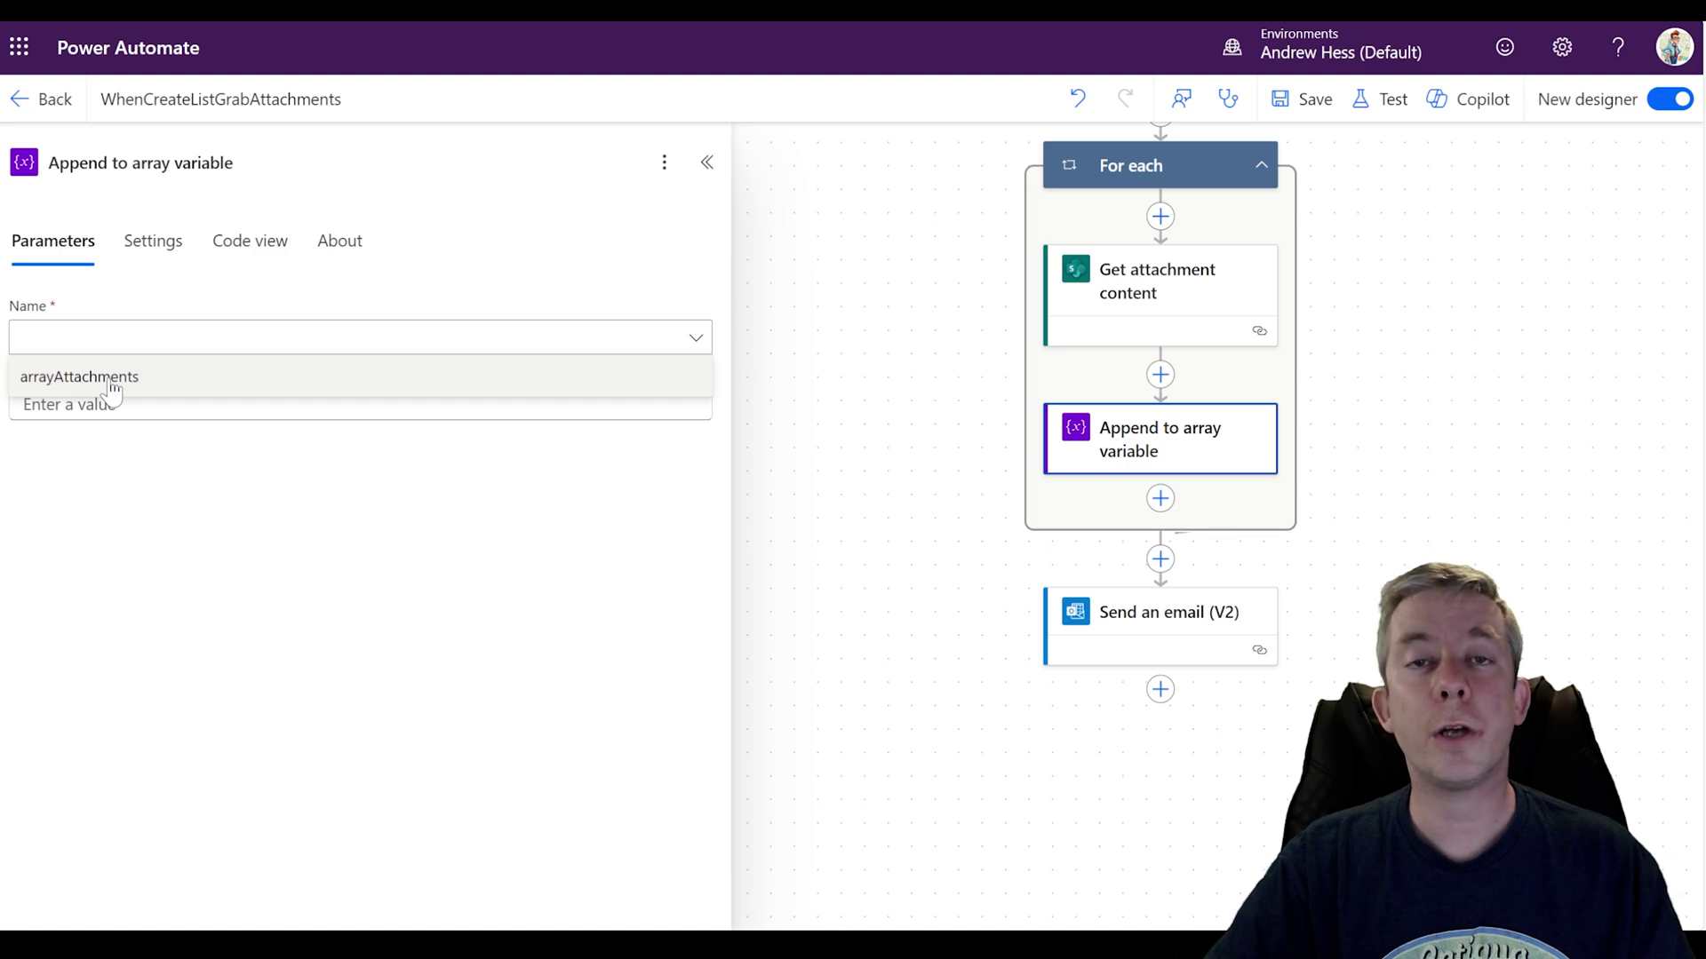
click(111, 377)
click(111, 404)
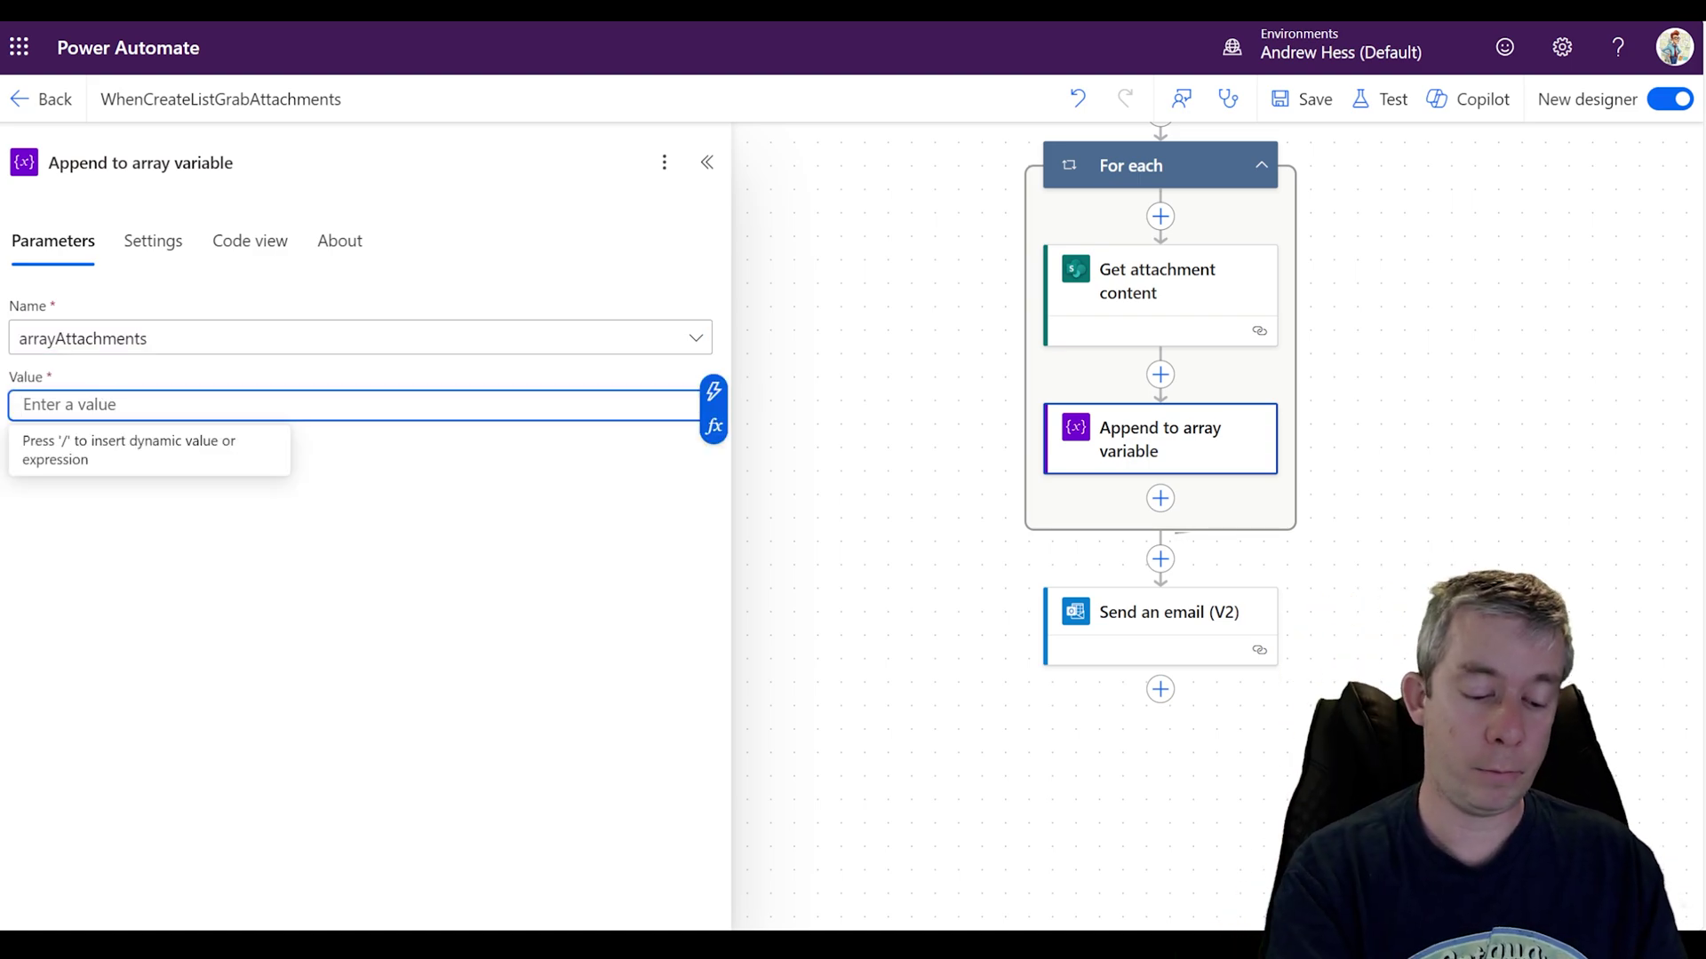
Step: Start the appended value as an object with 'name' set to the attachment's DisplayName
text({)
key(Return)
text("name")
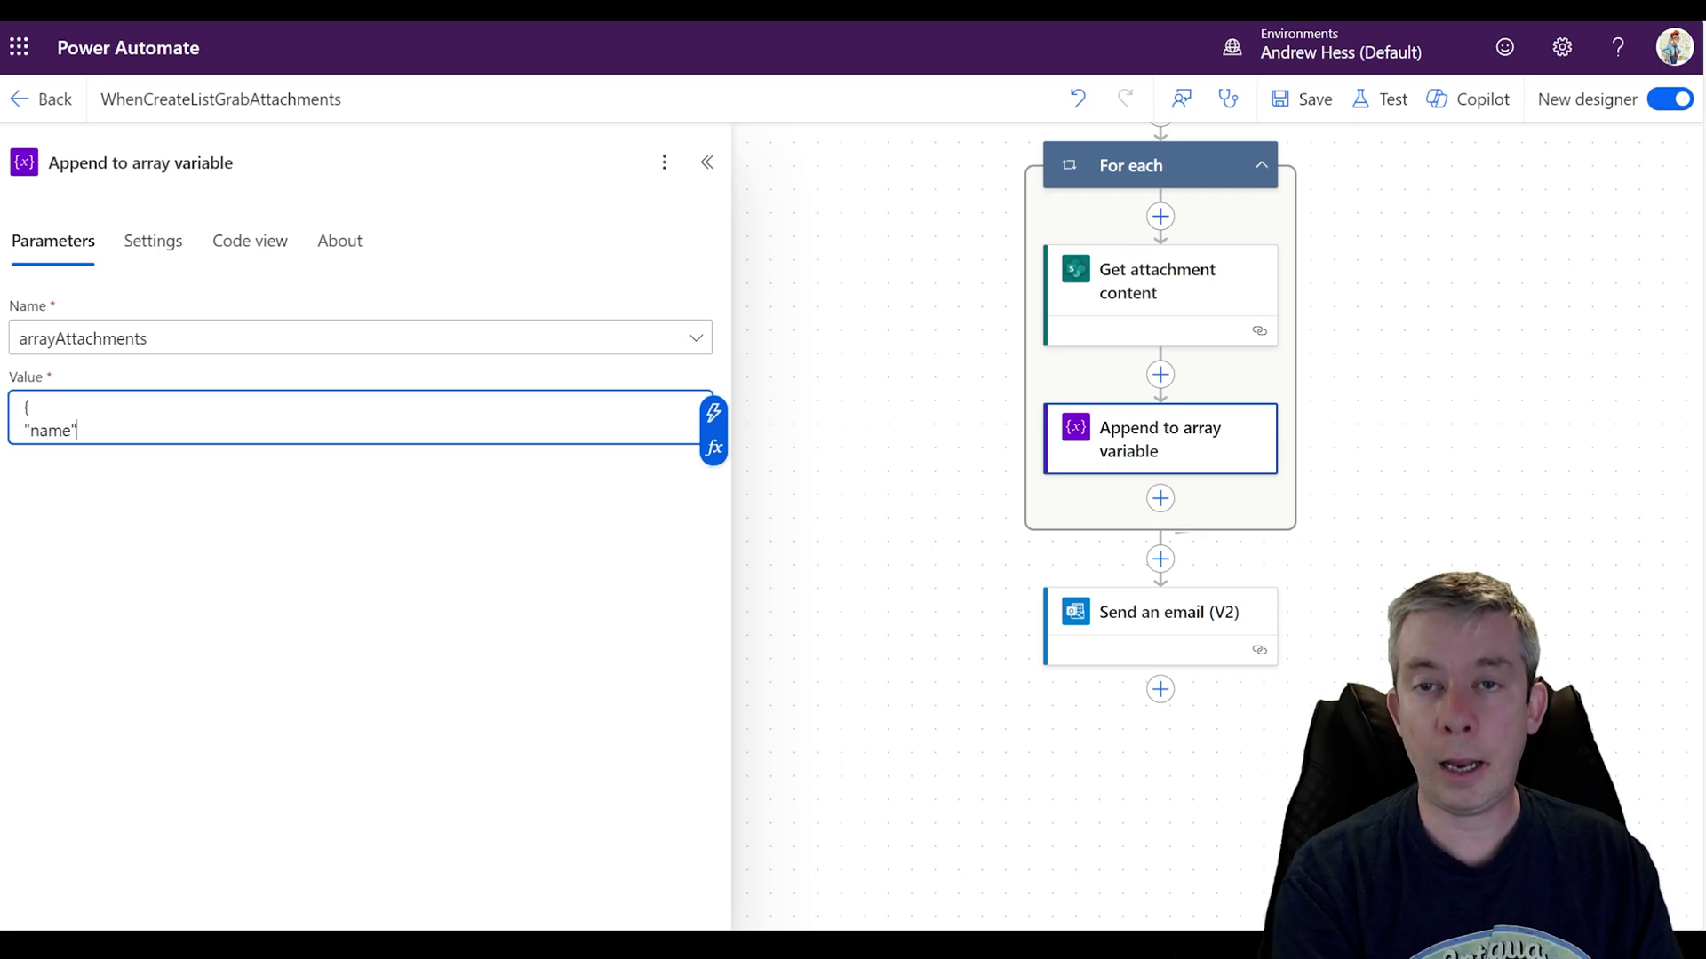
text(:)
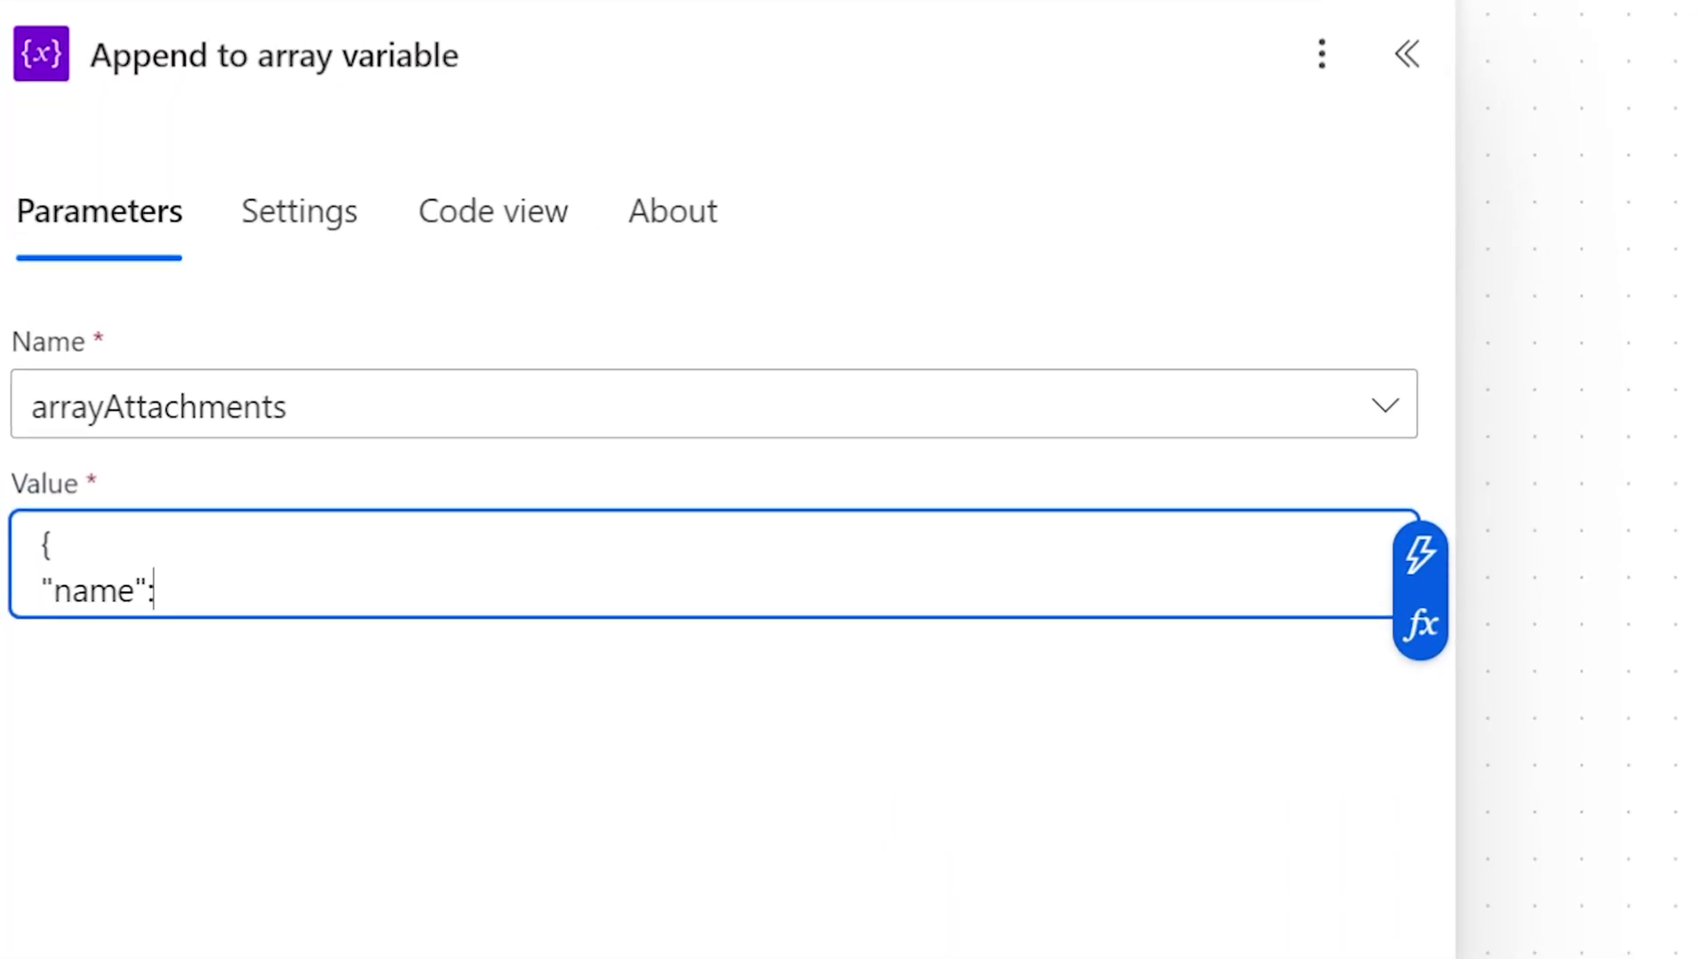
click(914, 648)
drag(156, 590, 55, 543)
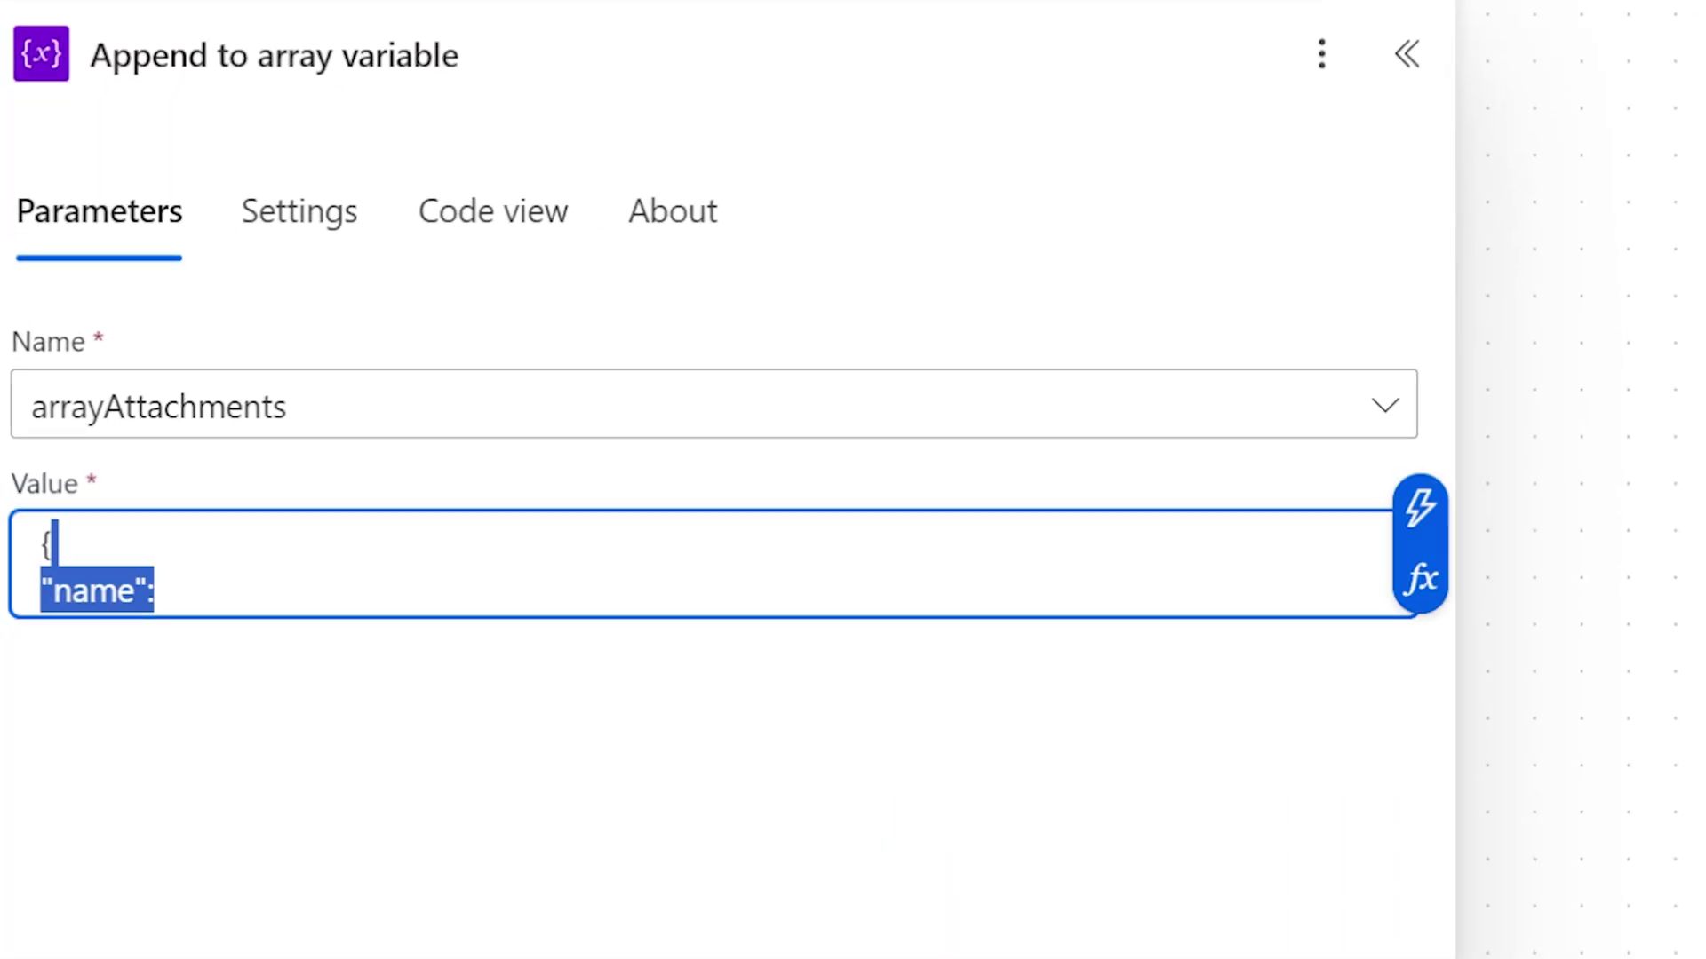
key(Right)
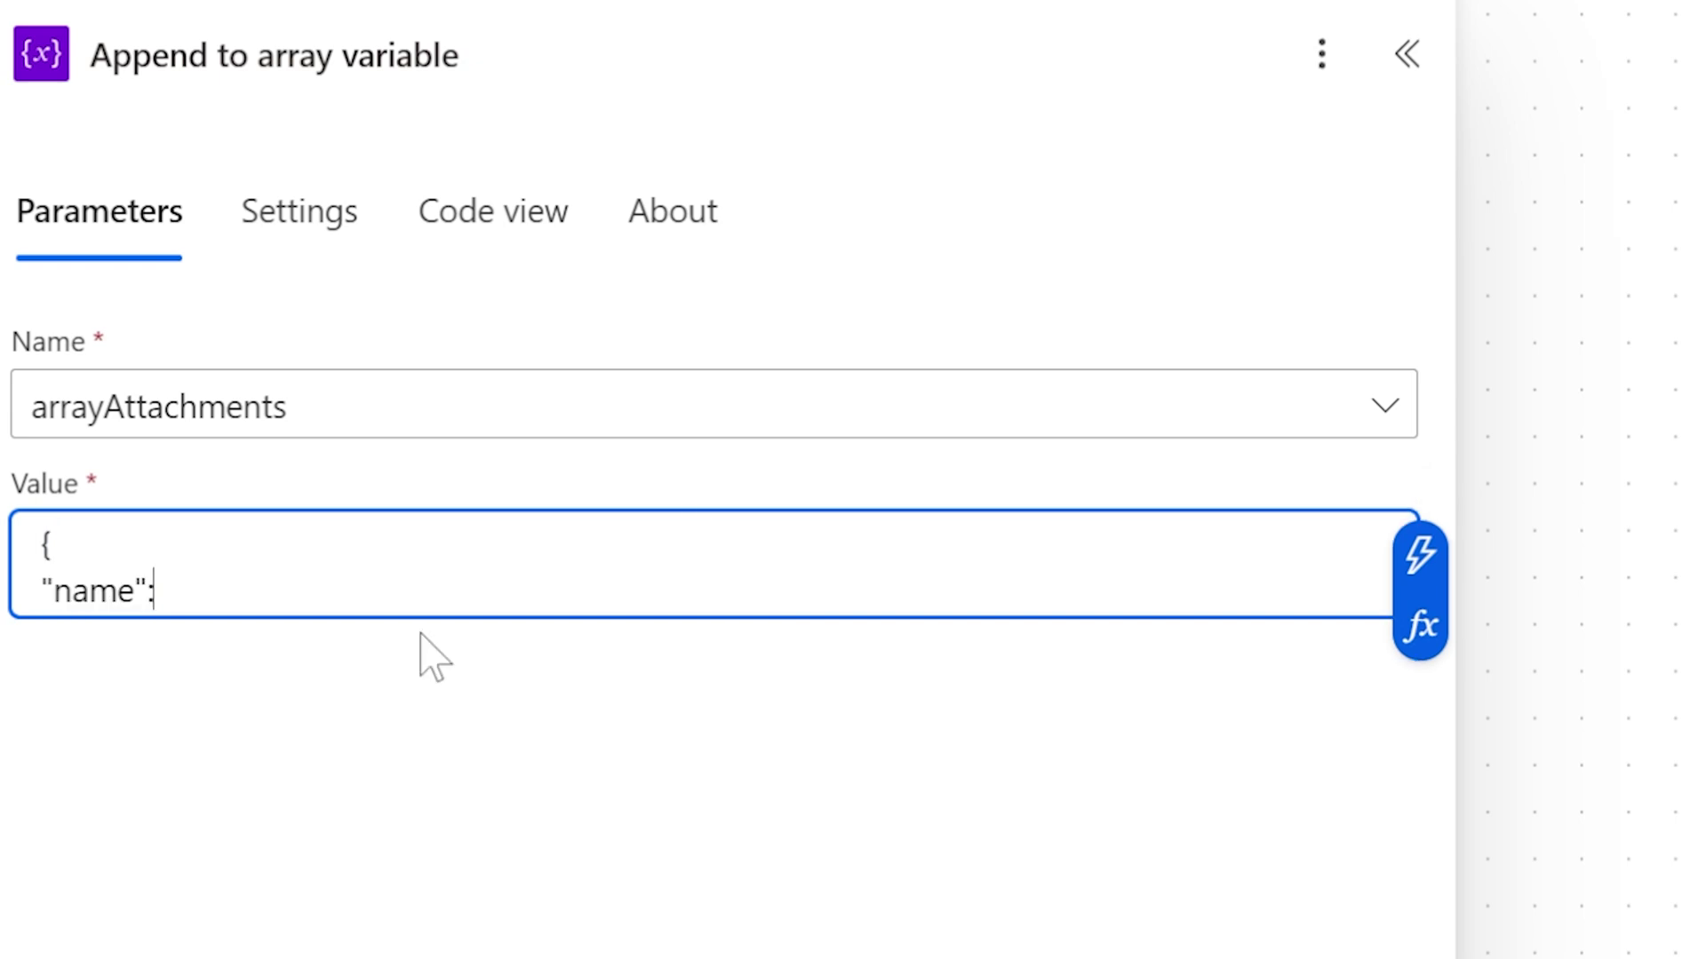
click(1420, 555)
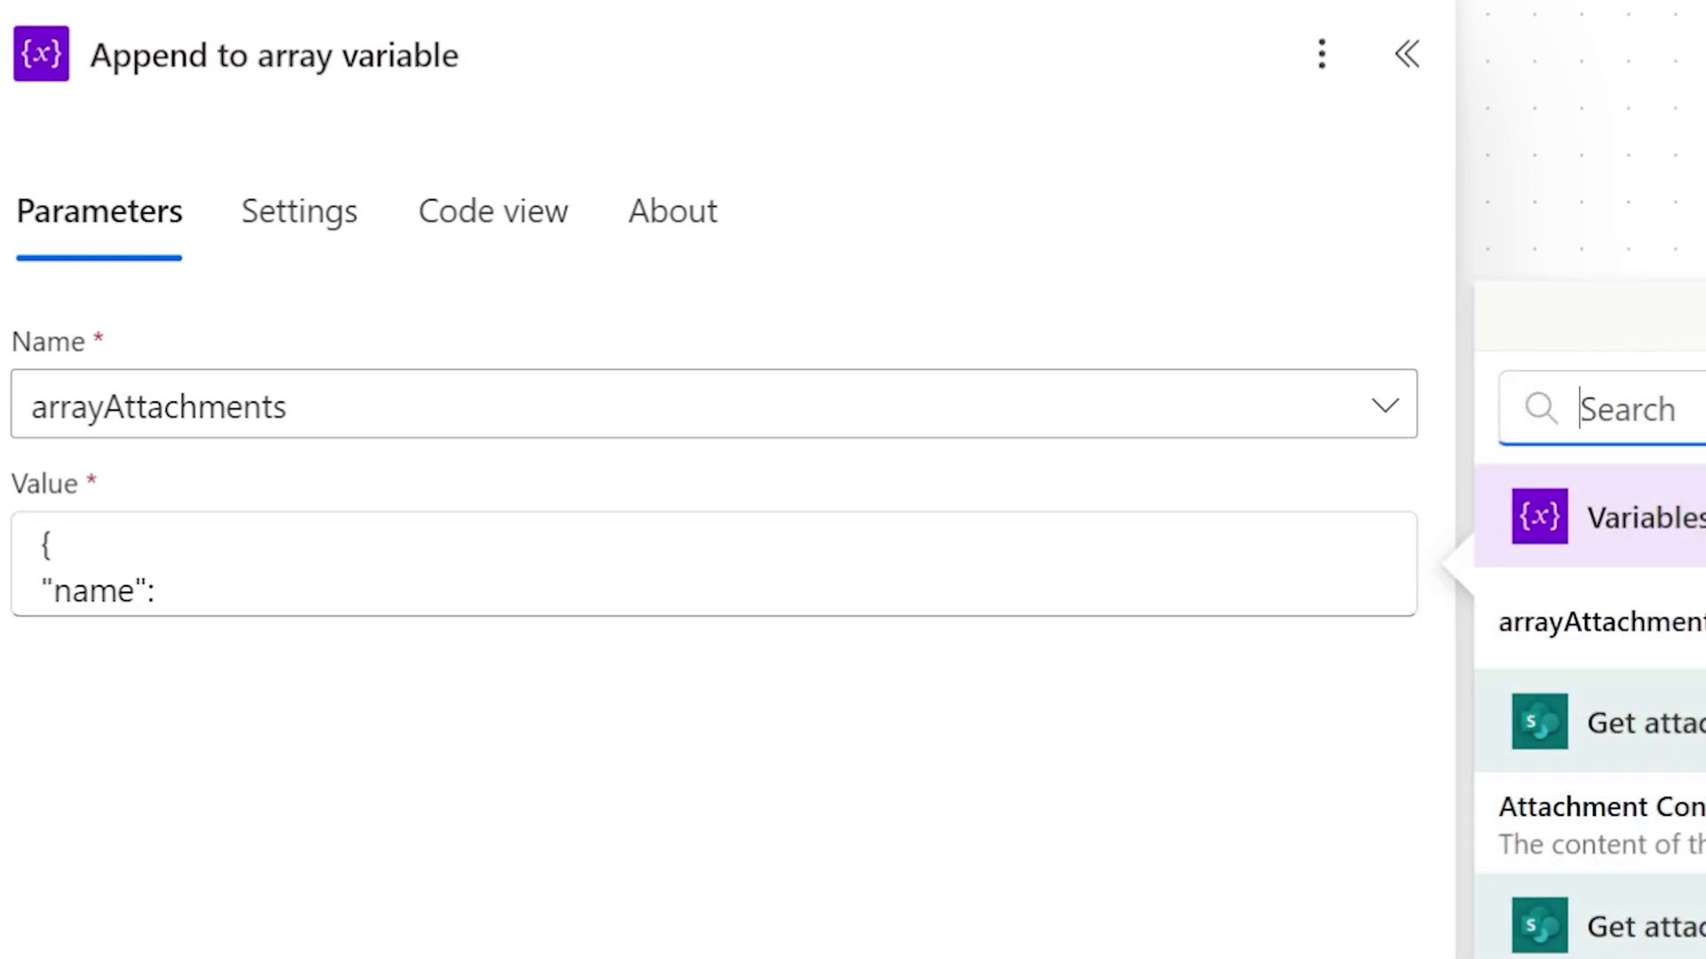
scroll(1590, 711, down, 2)
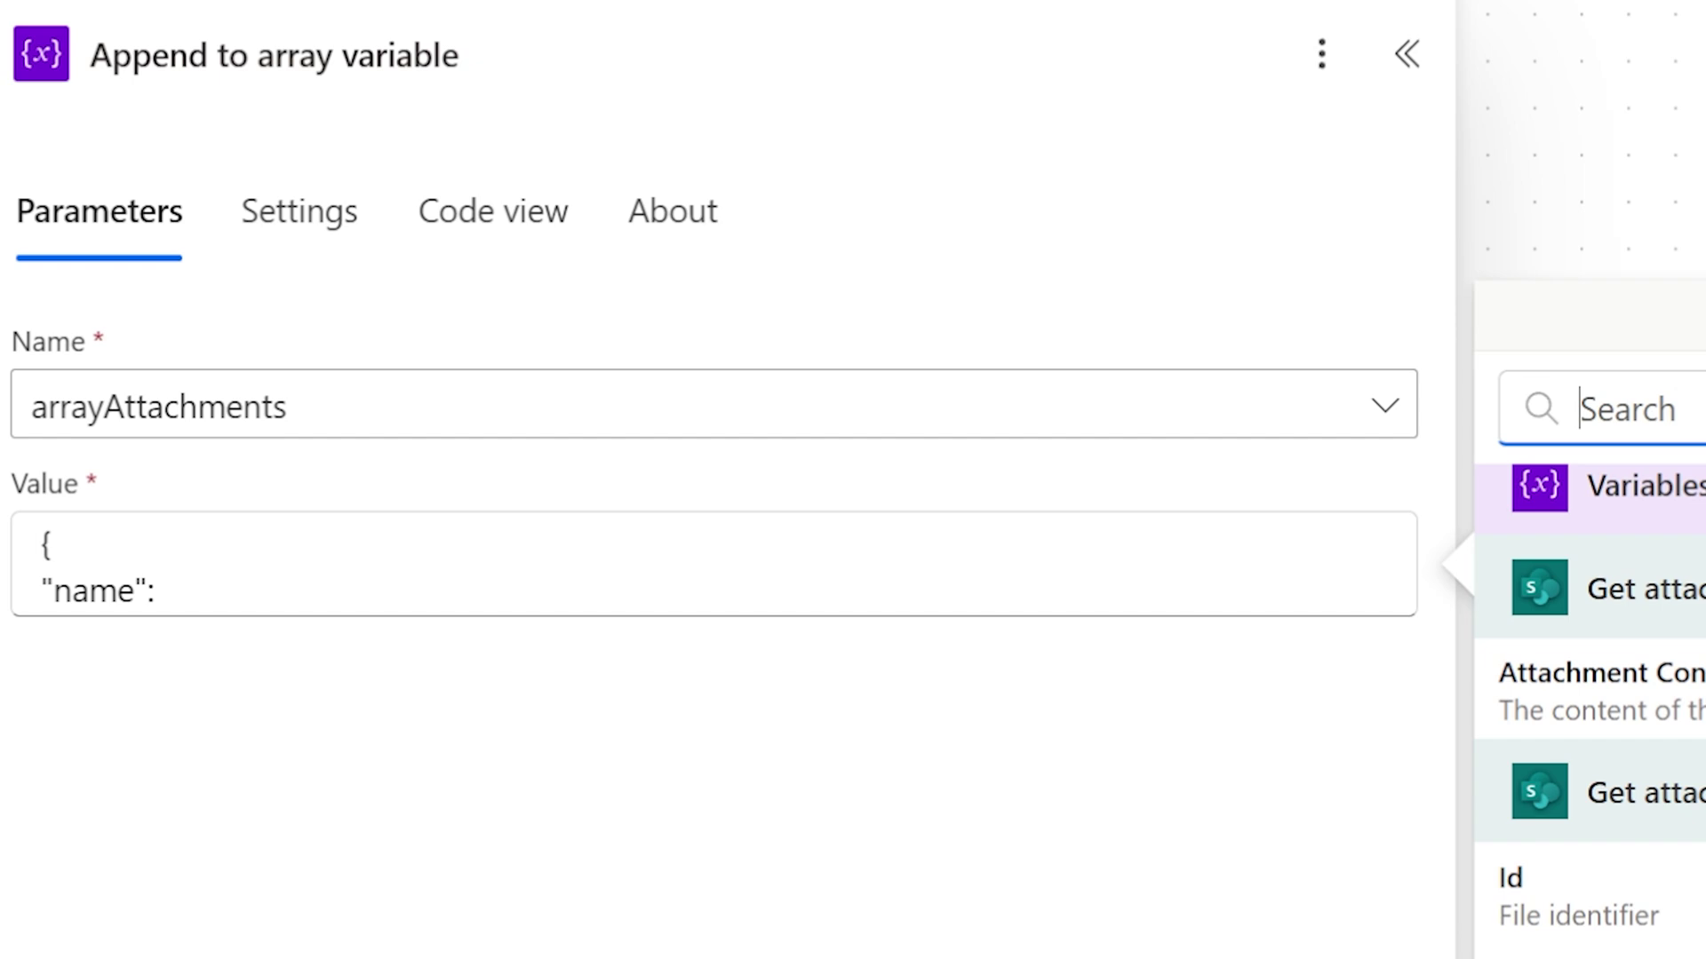
click(1599, 956)
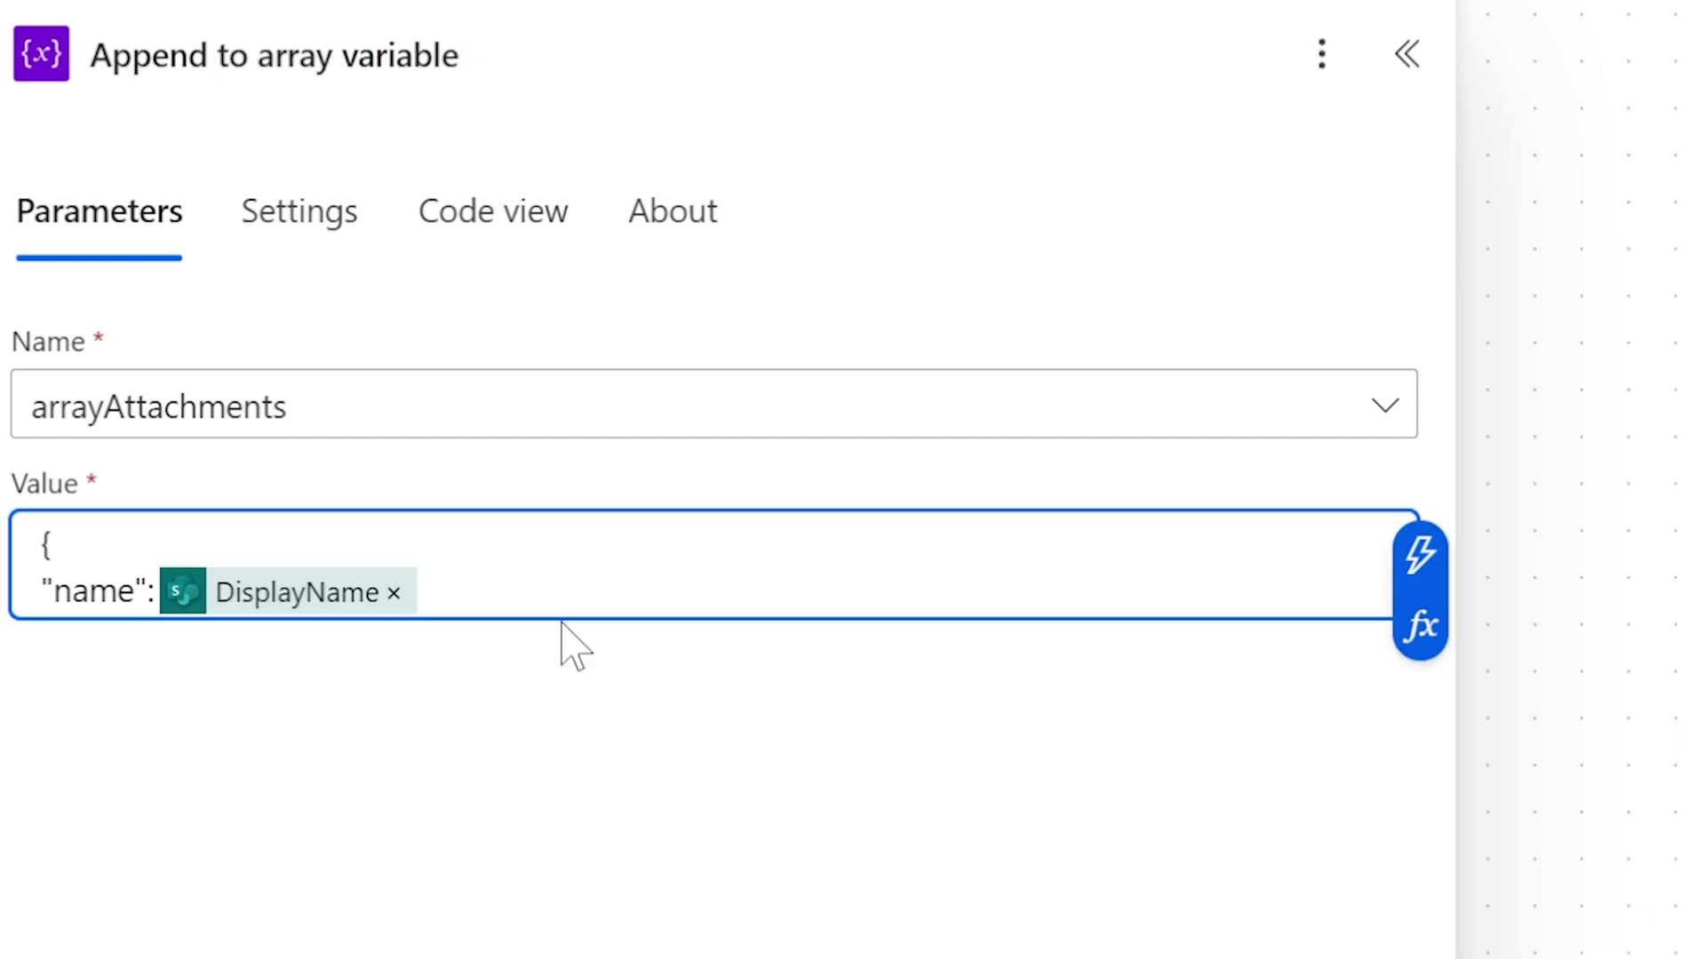
Step: Add 'contentBytes' mapped to Attachment Content and close the object with a brace
text(,)
key(Return)
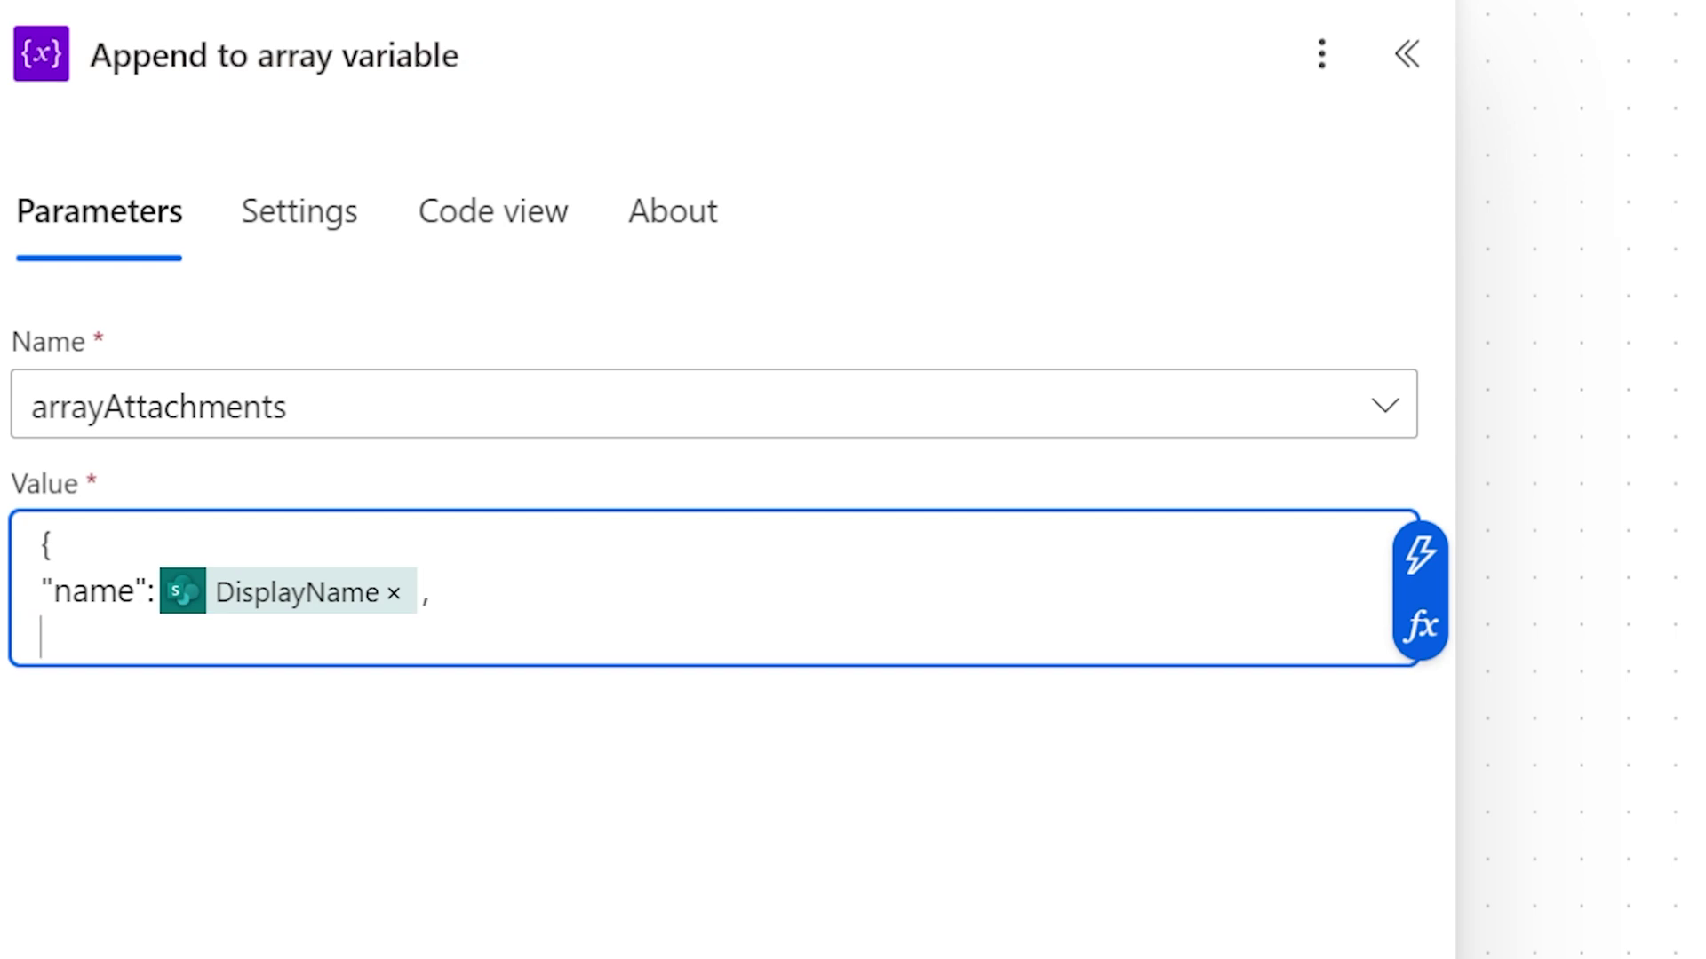
text("contentBytes":)
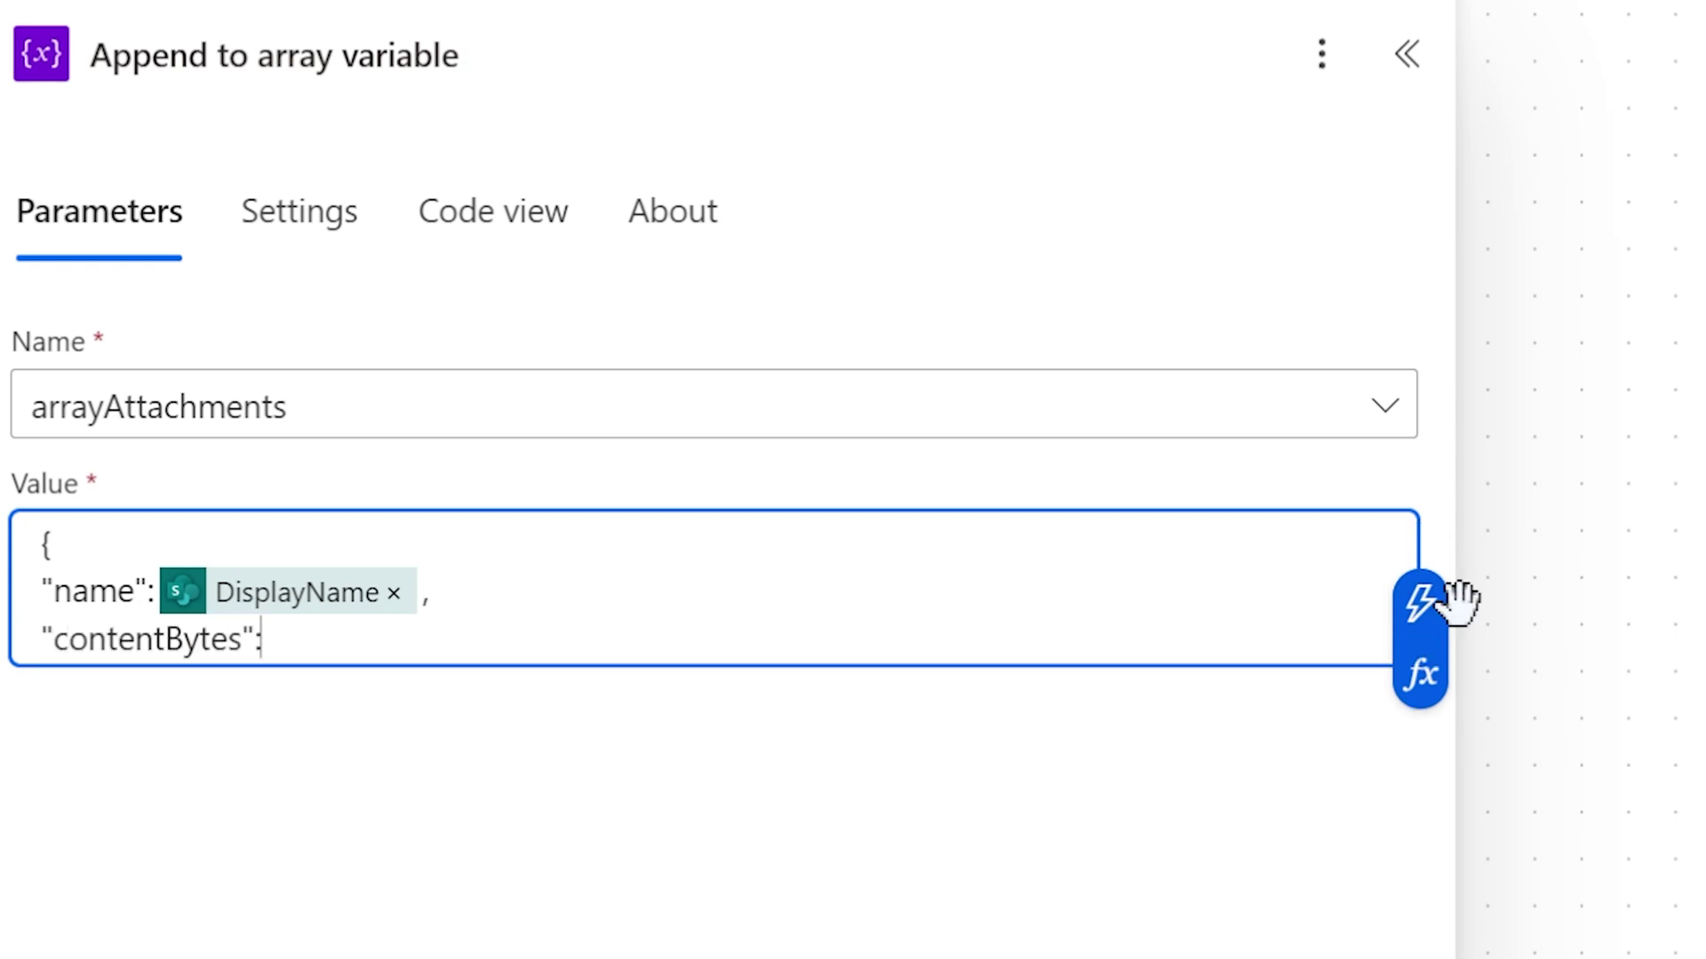
click(1432, 620)
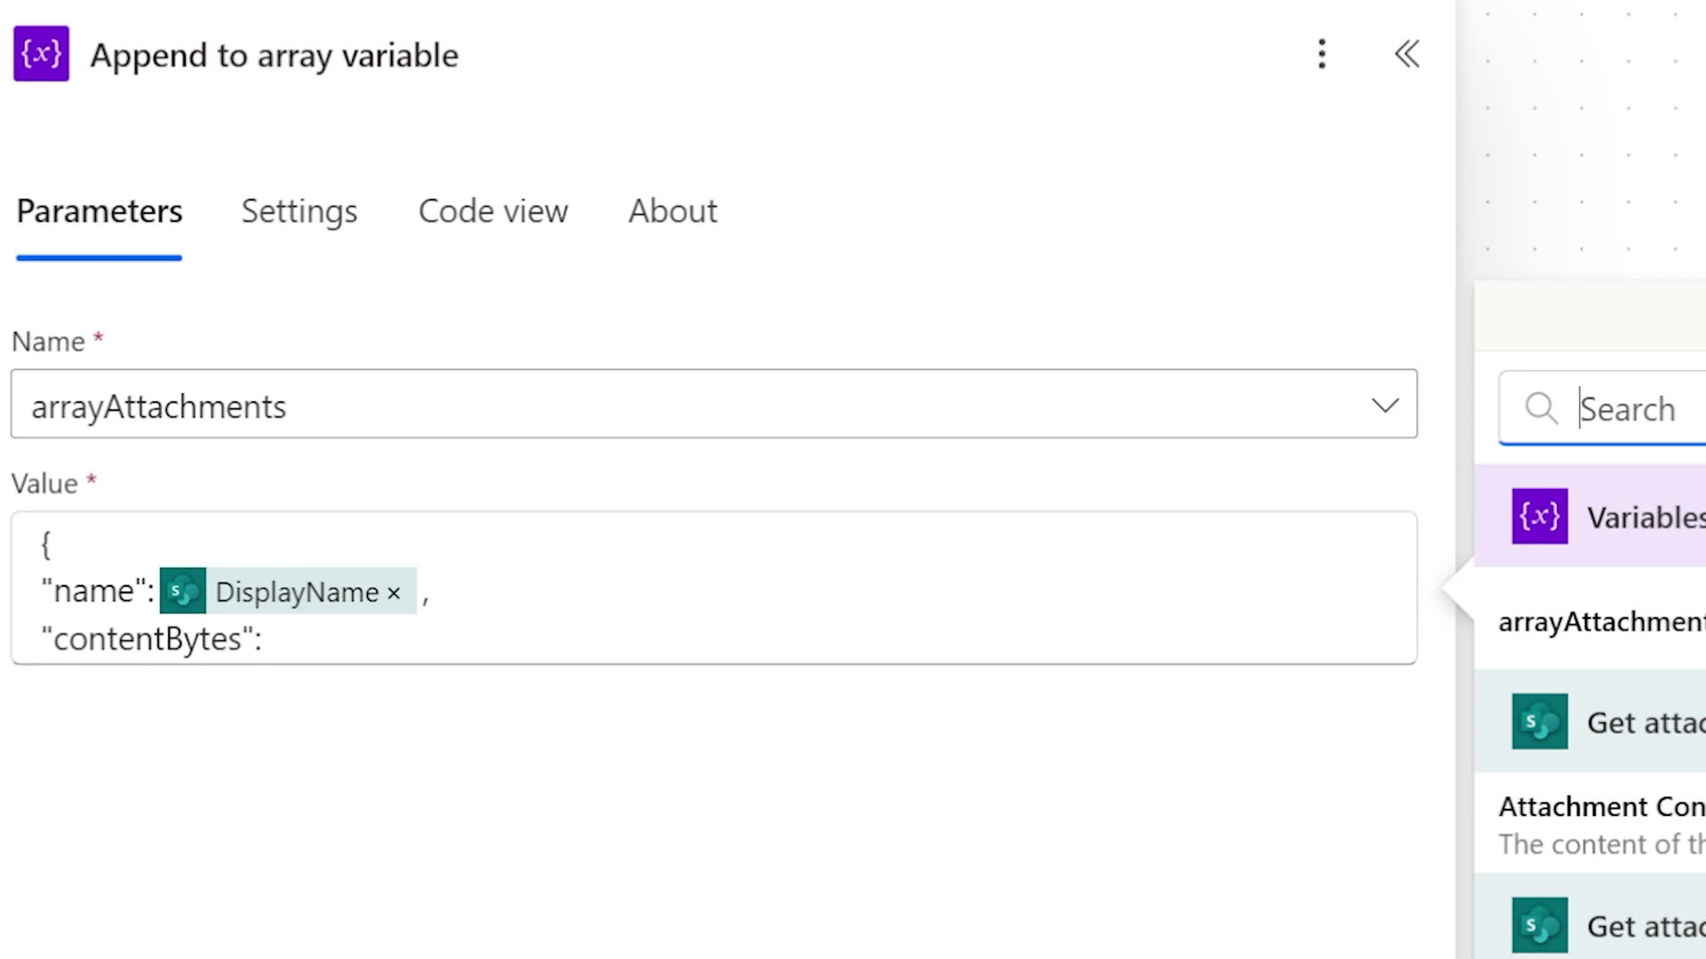
click(1633, 842)
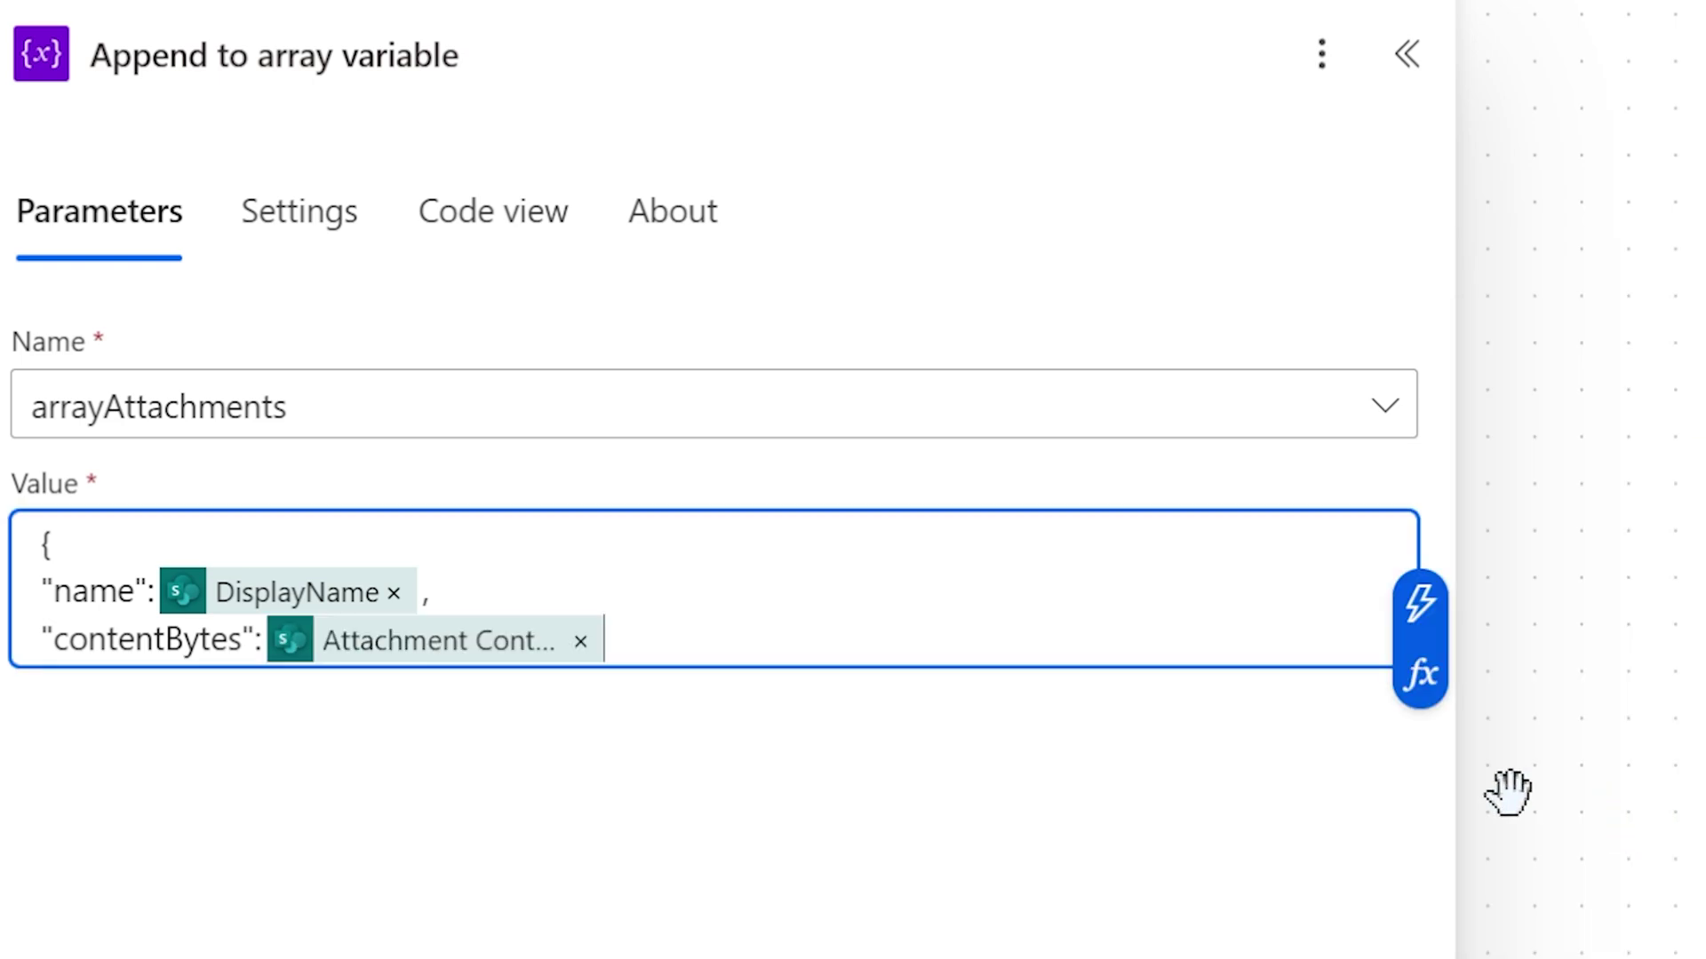
key(Return)
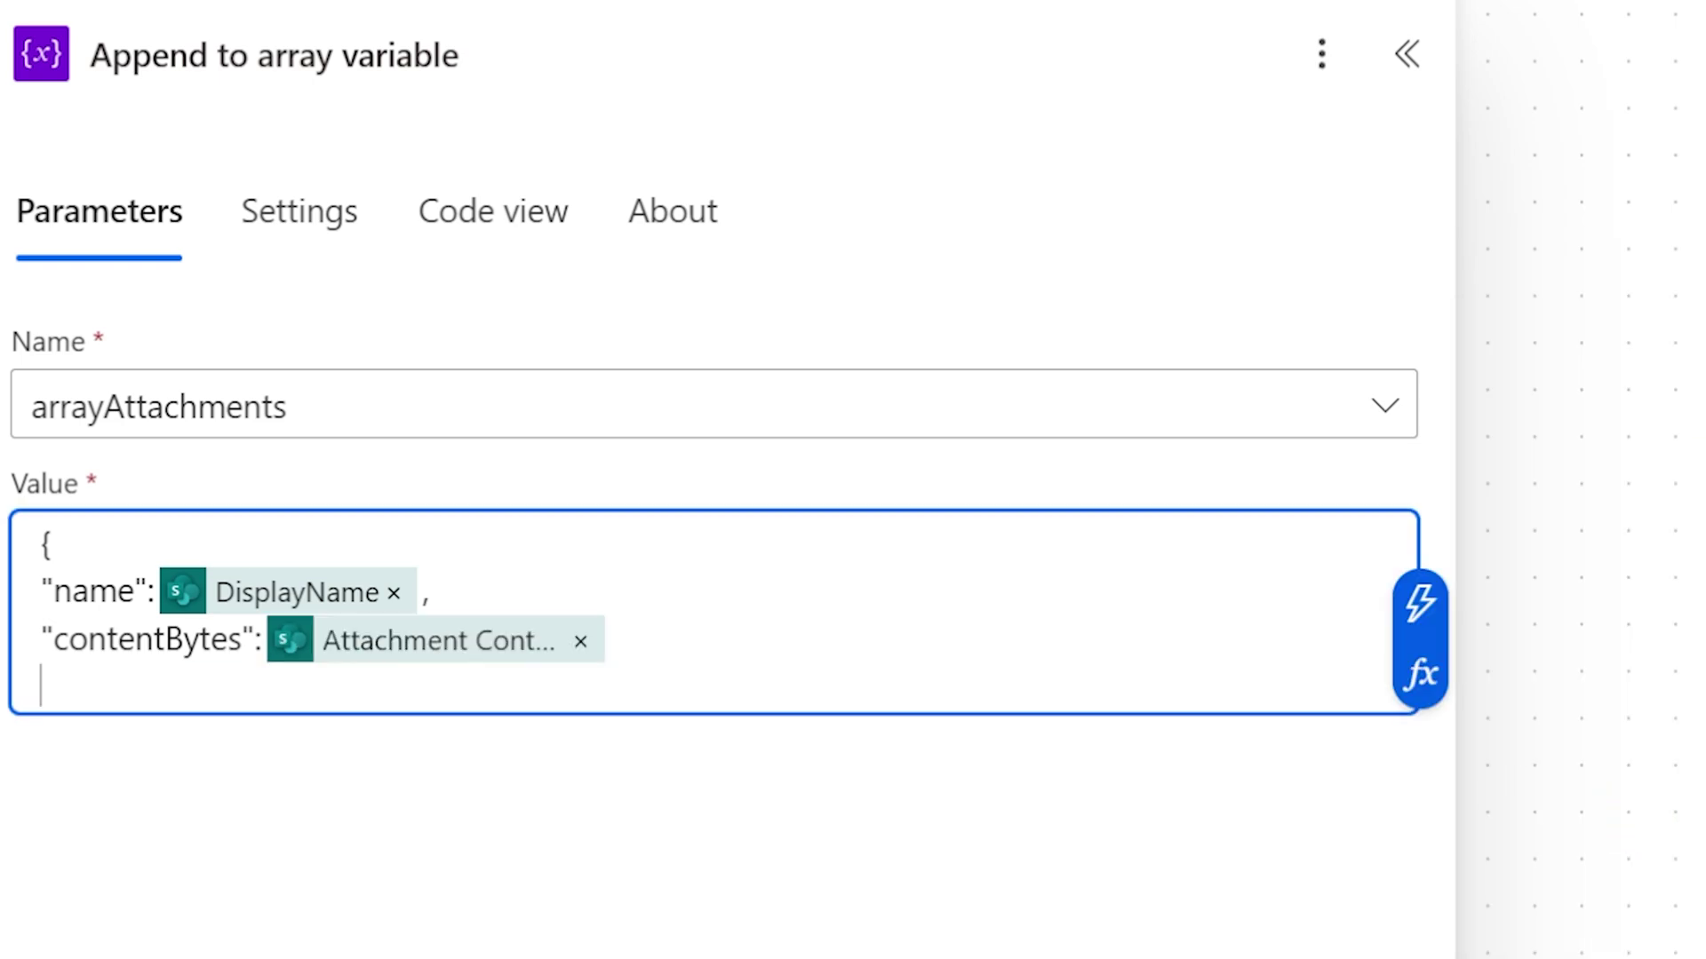
text(})
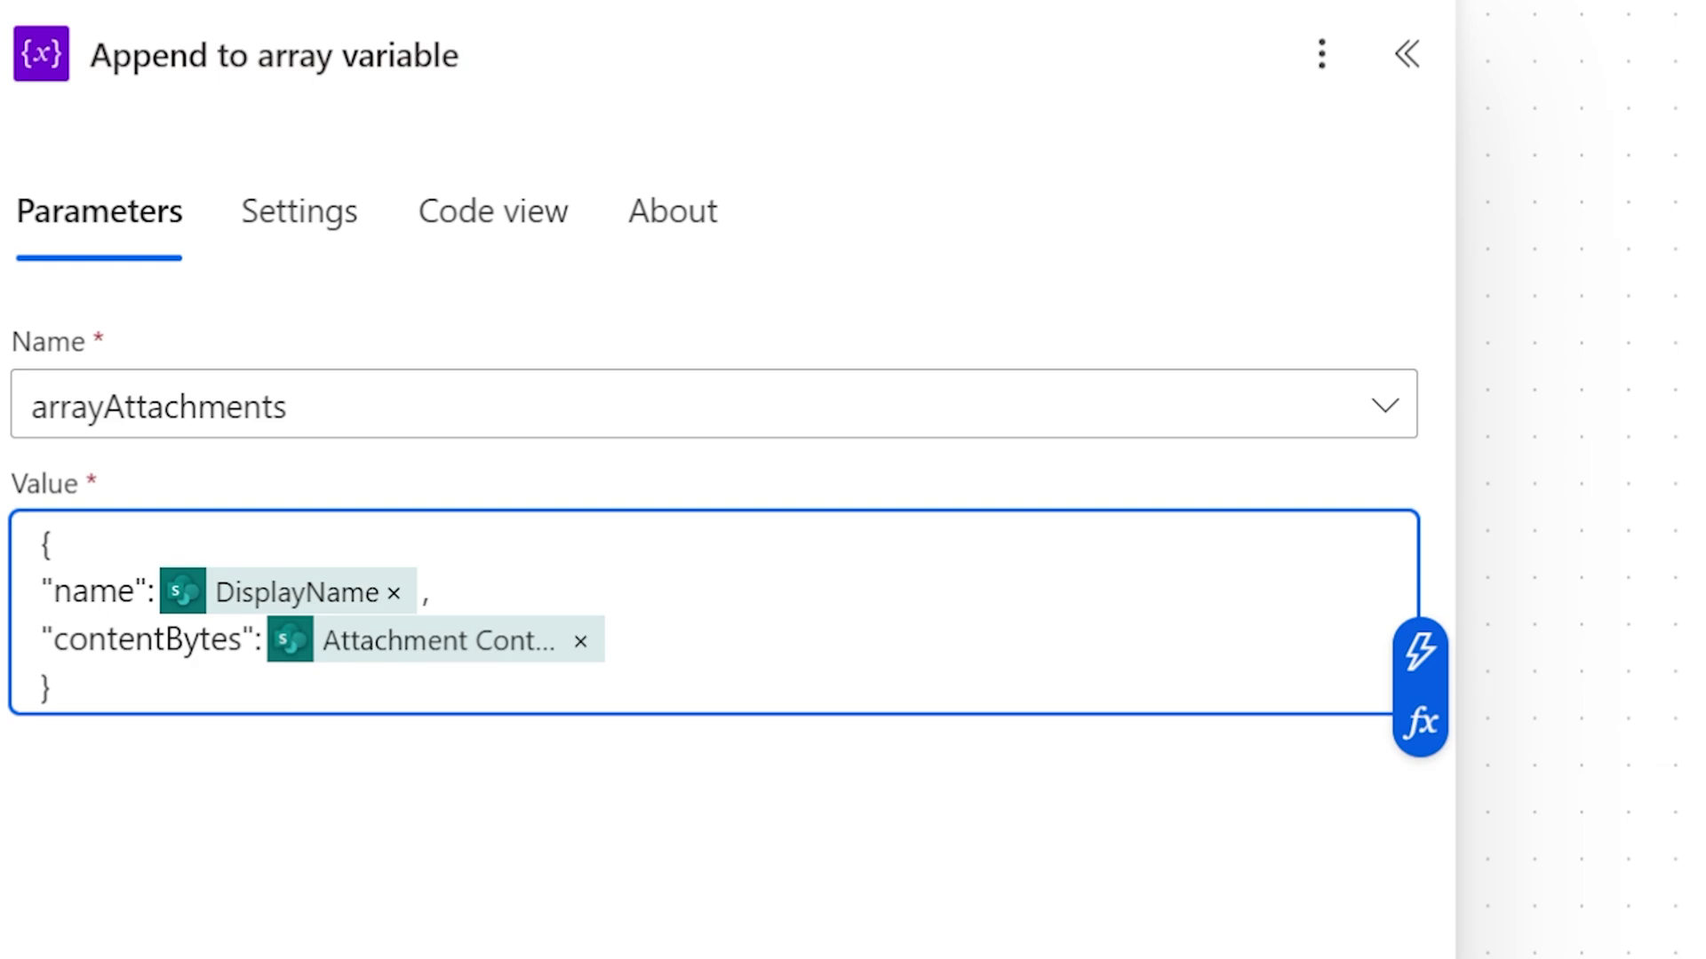
click(1165, 636)
Step: Replace the email's Attachments with the entire arrayAttachments array instead of sample JSON
drag(975, 708, 911, 541)
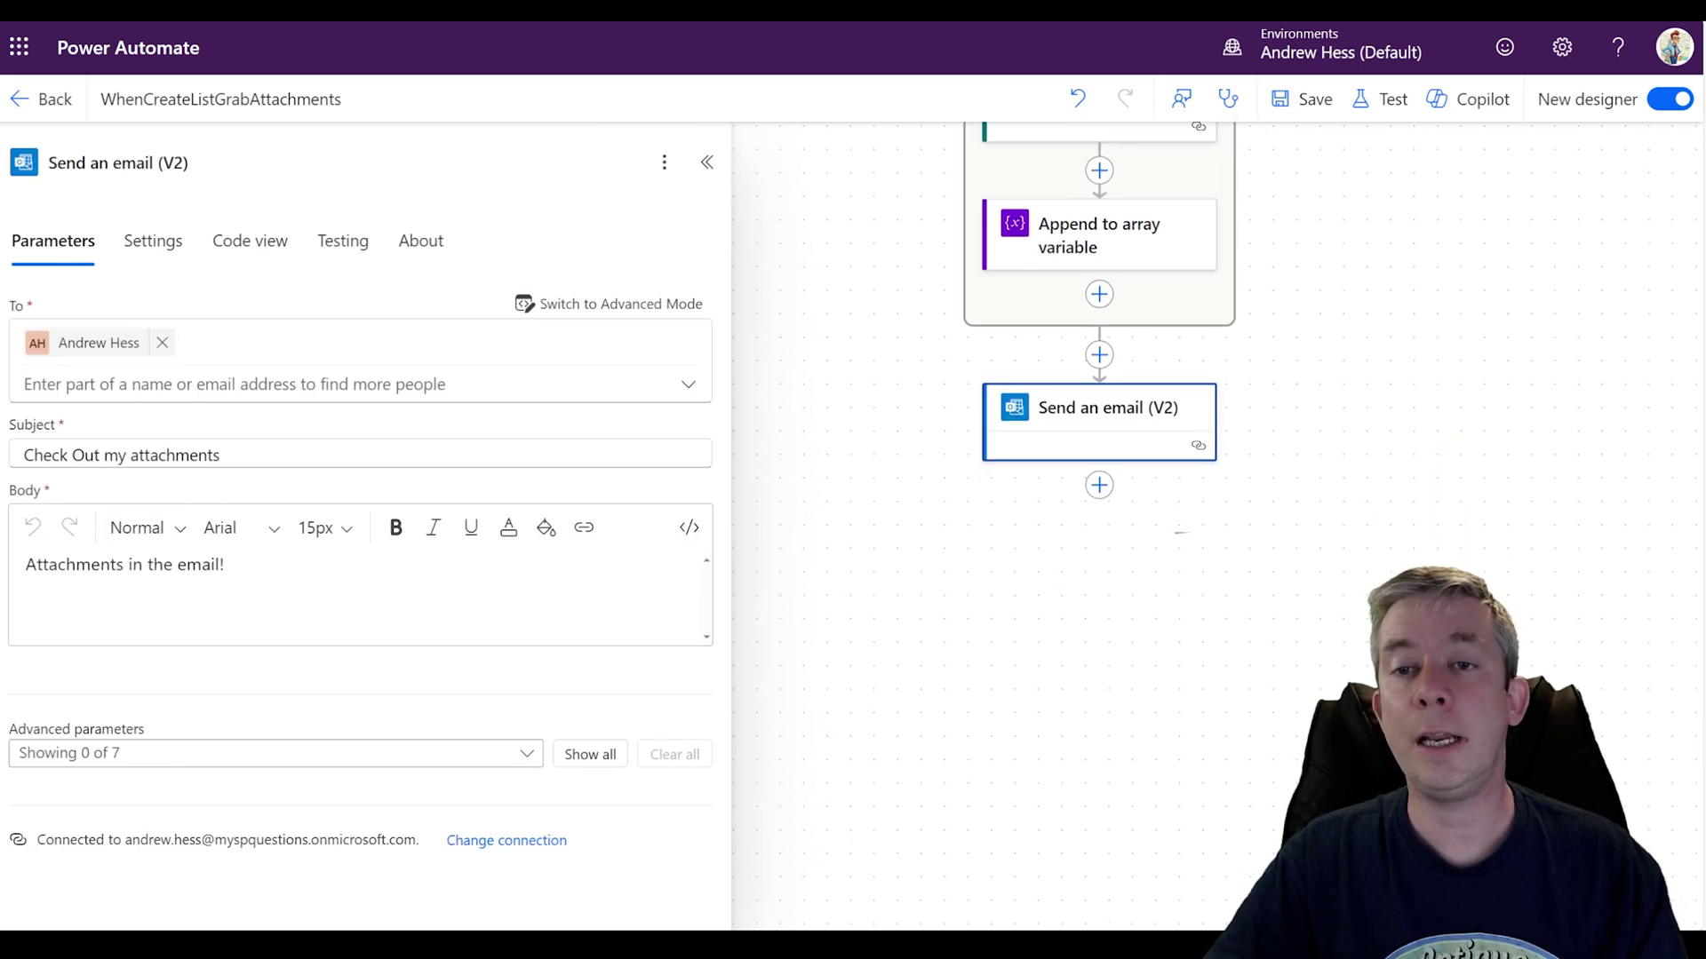
click(589, 755)
scroll(613, 764, down, 5)
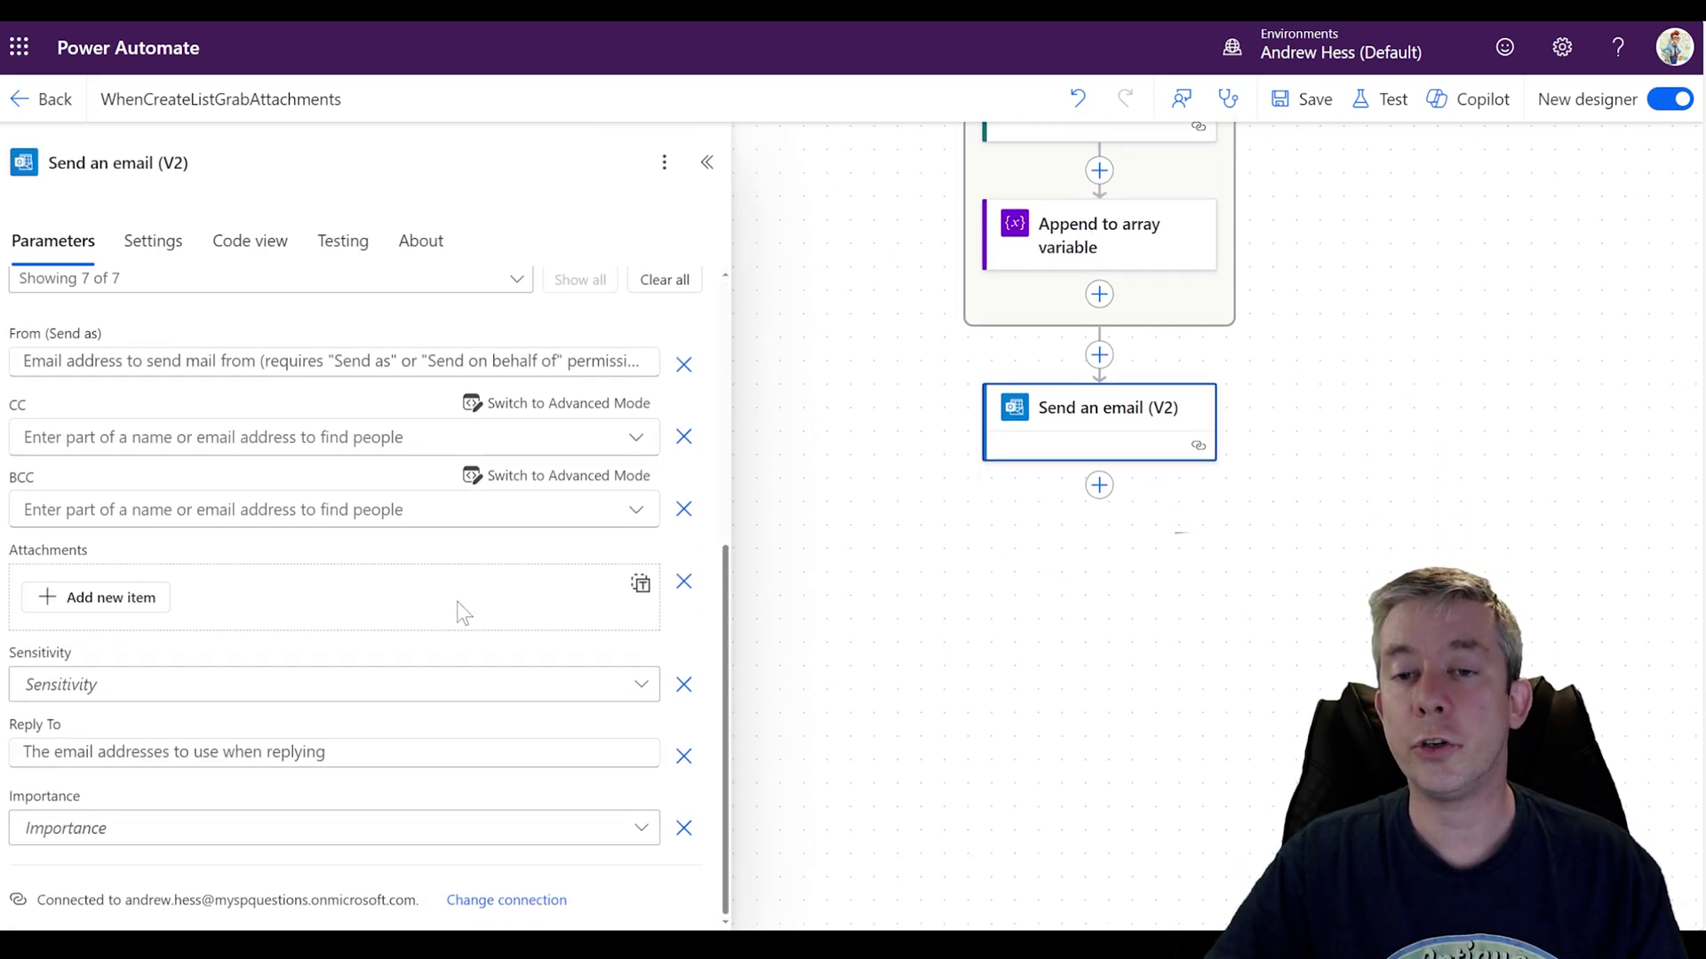
click(119, 600)
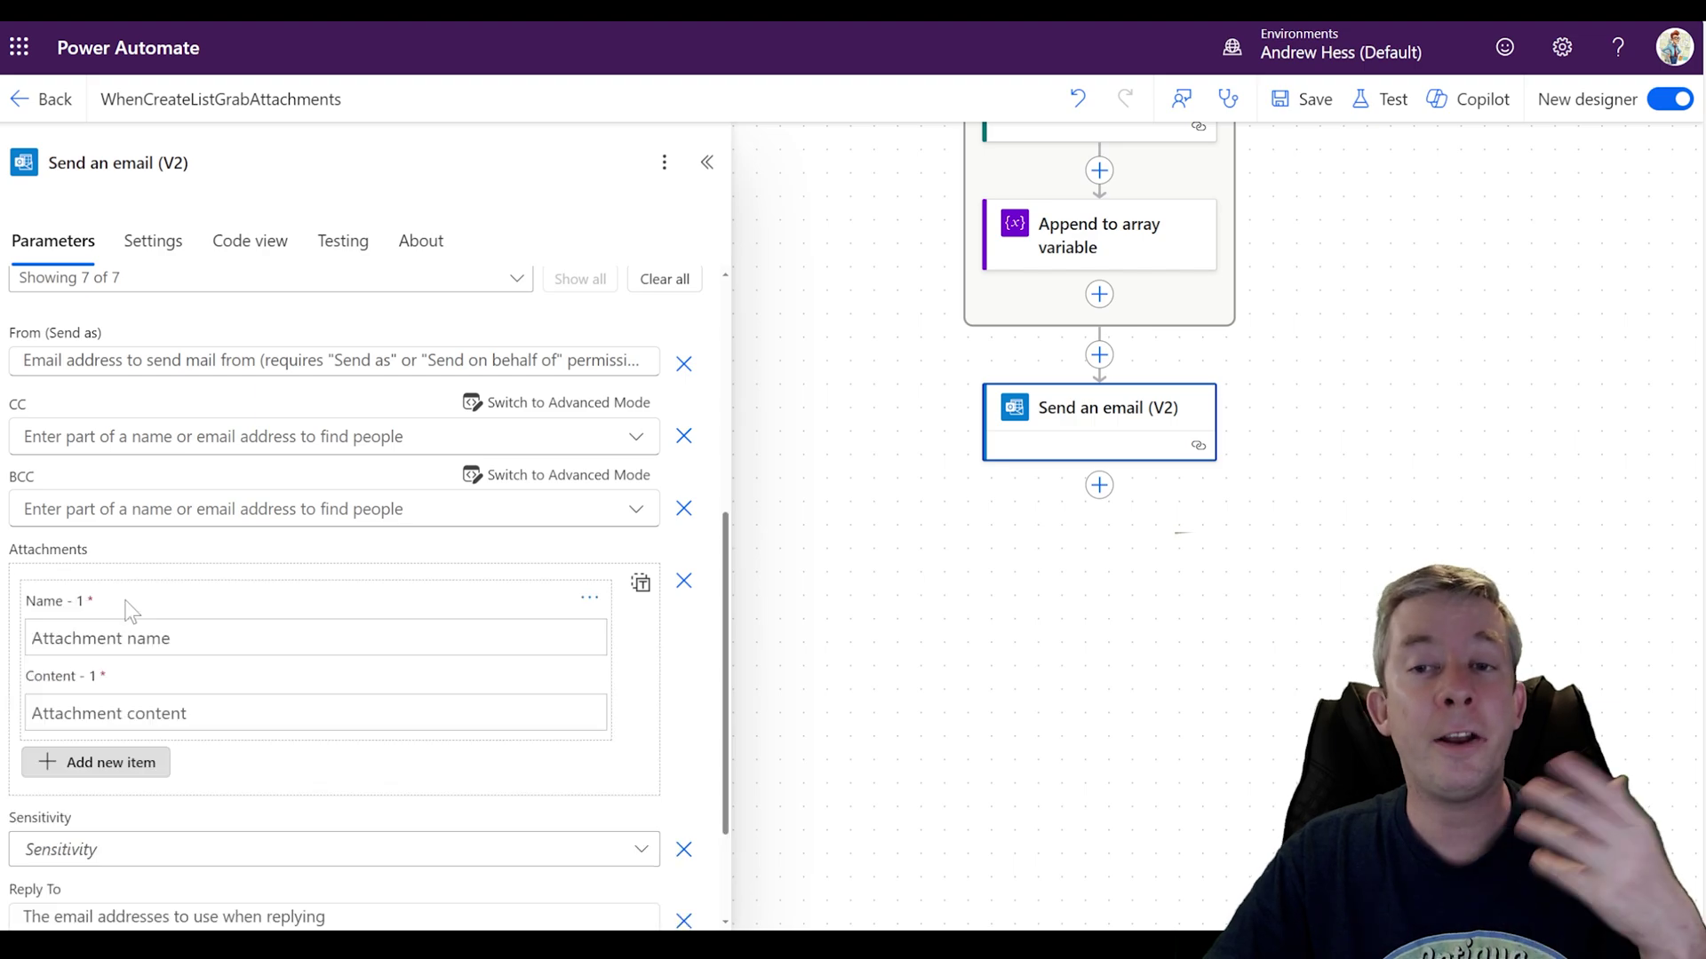
click(640, 581)
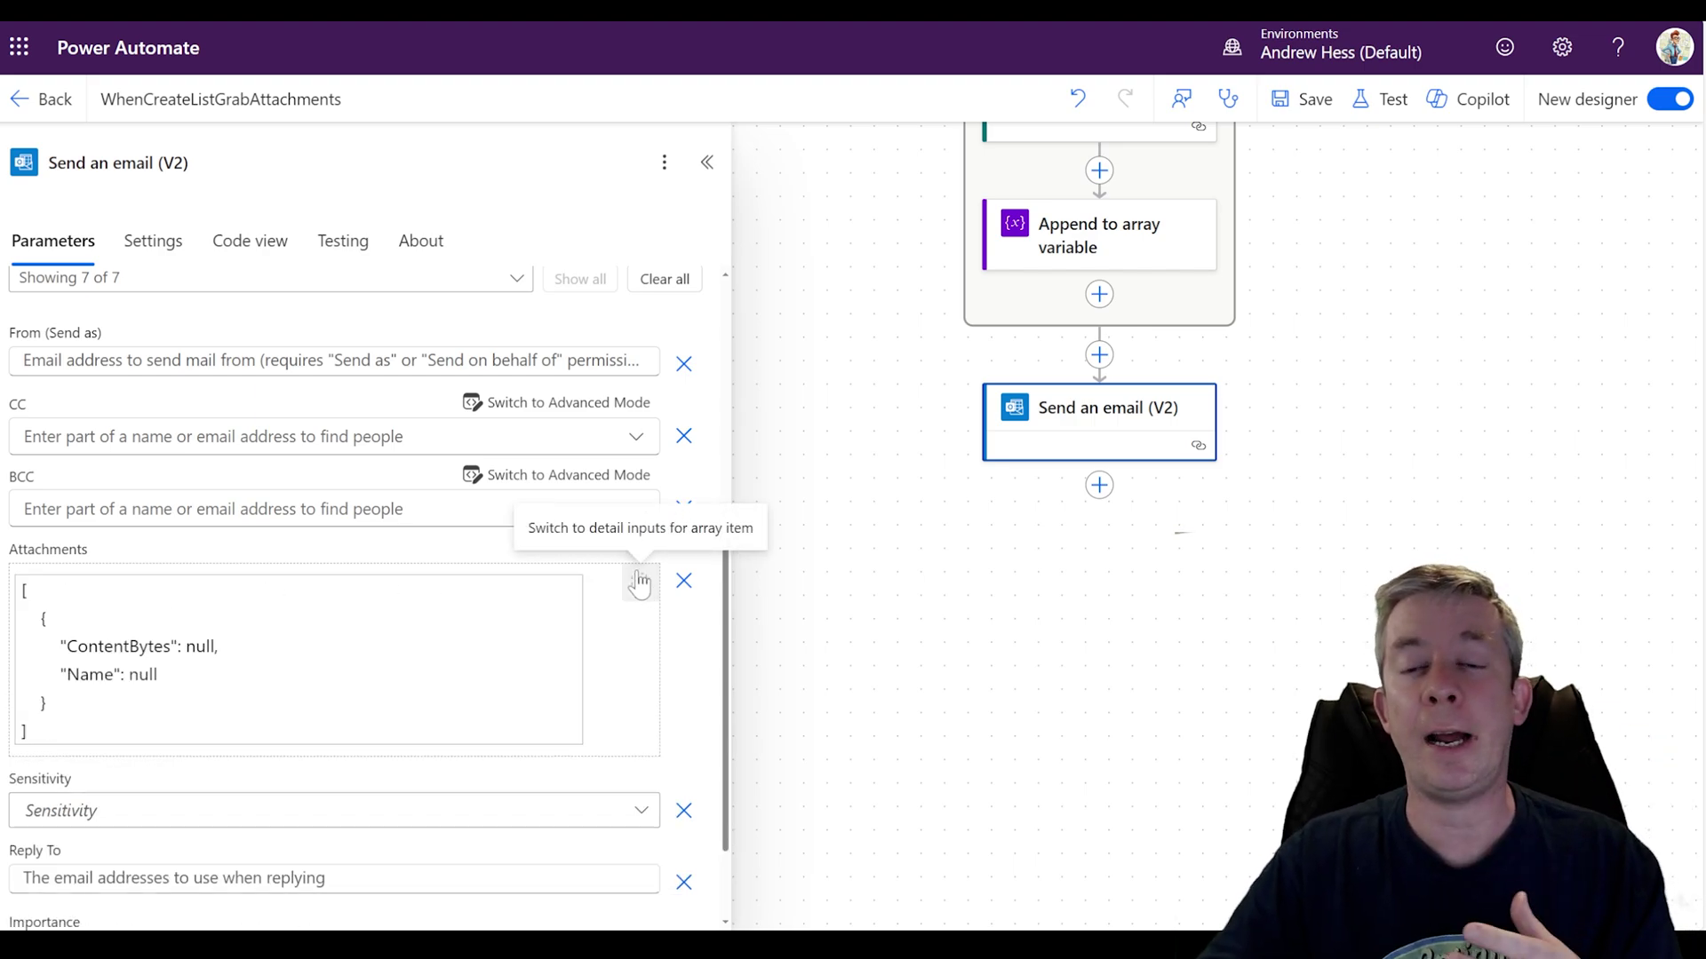
click(107, 738)
key(ctrl+a)
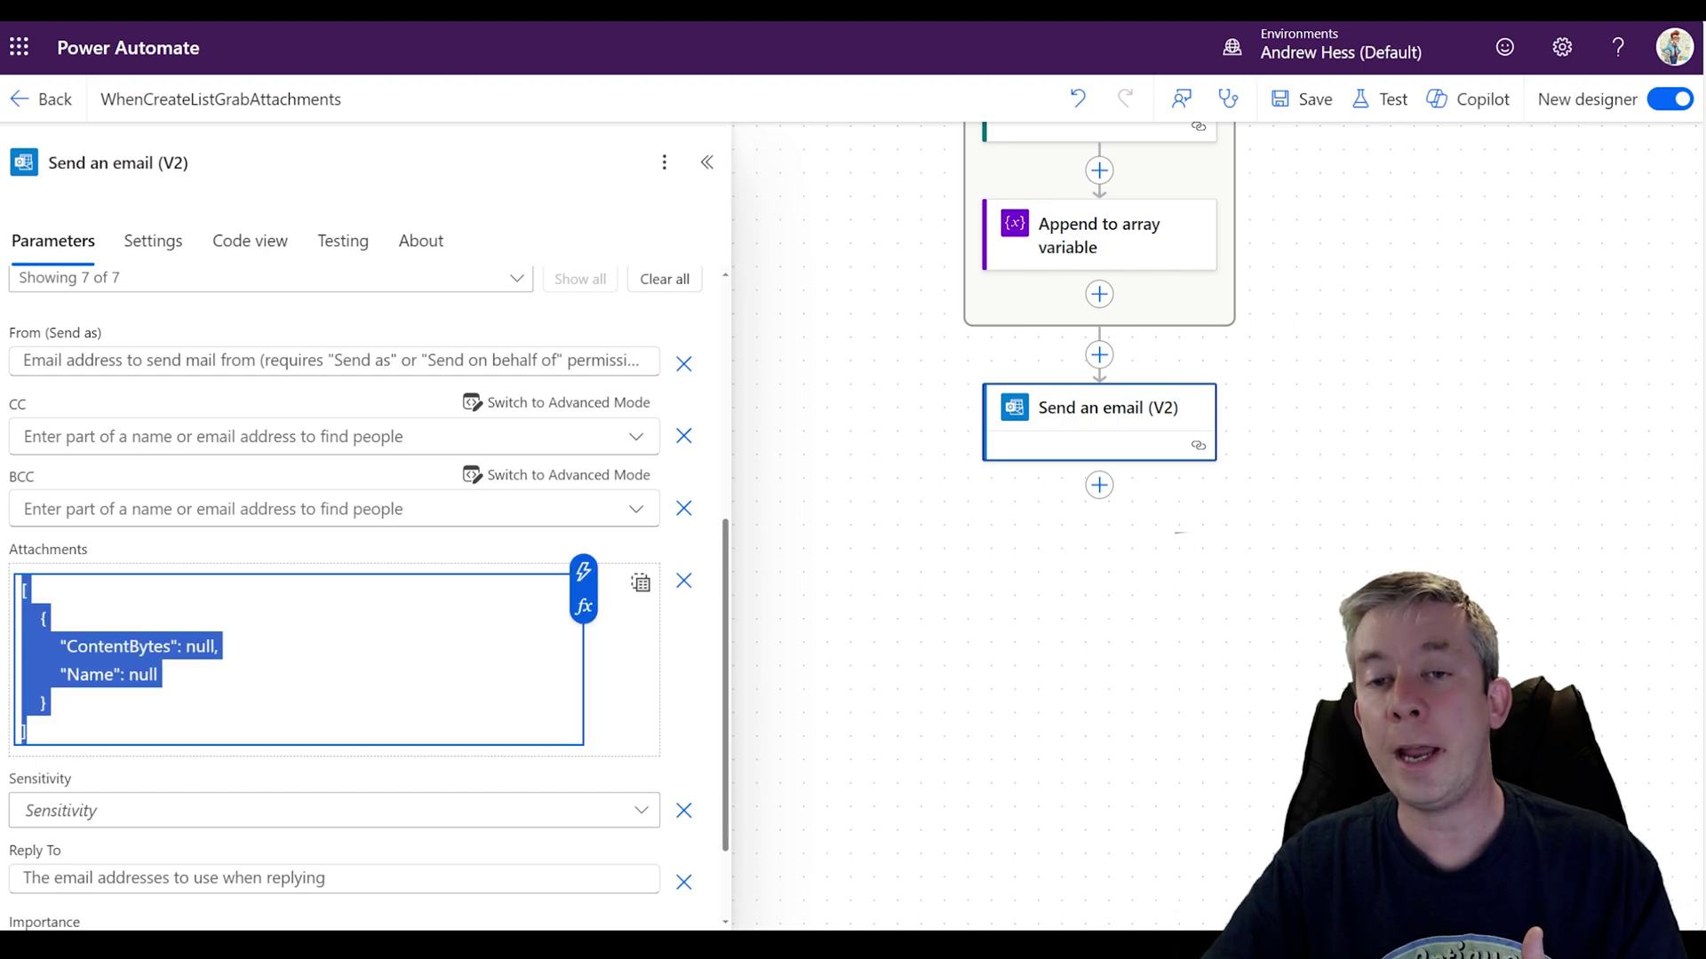
key(BackSpace)
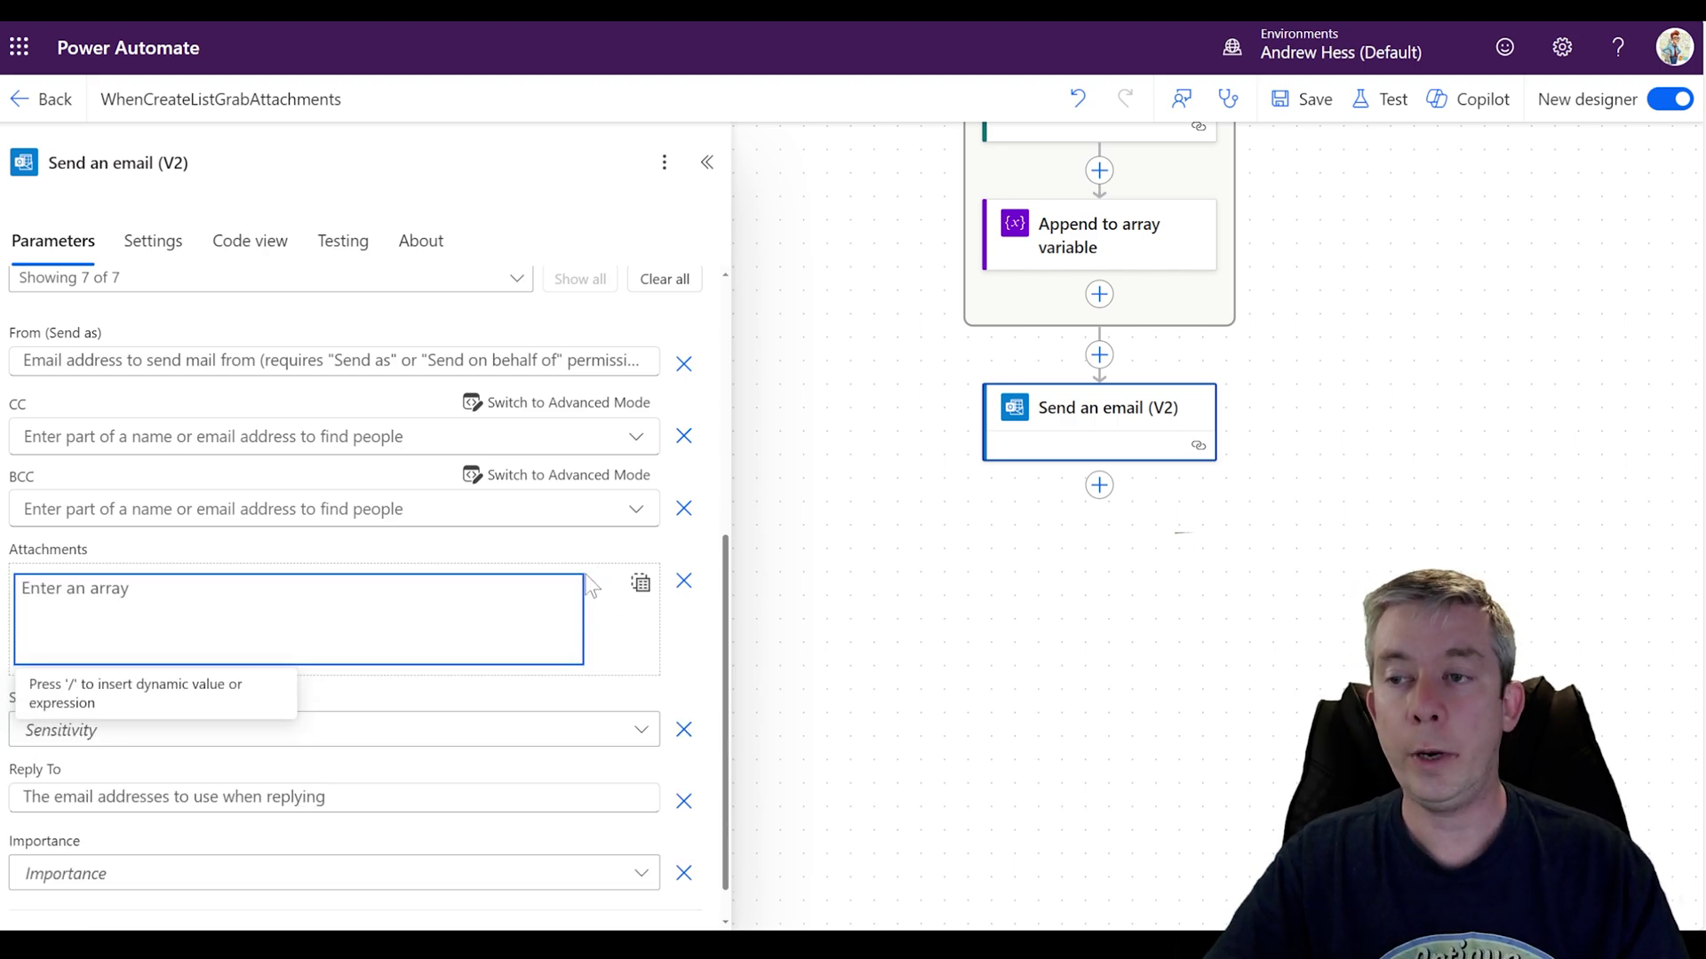
click(582, 573)
click(678, 694)
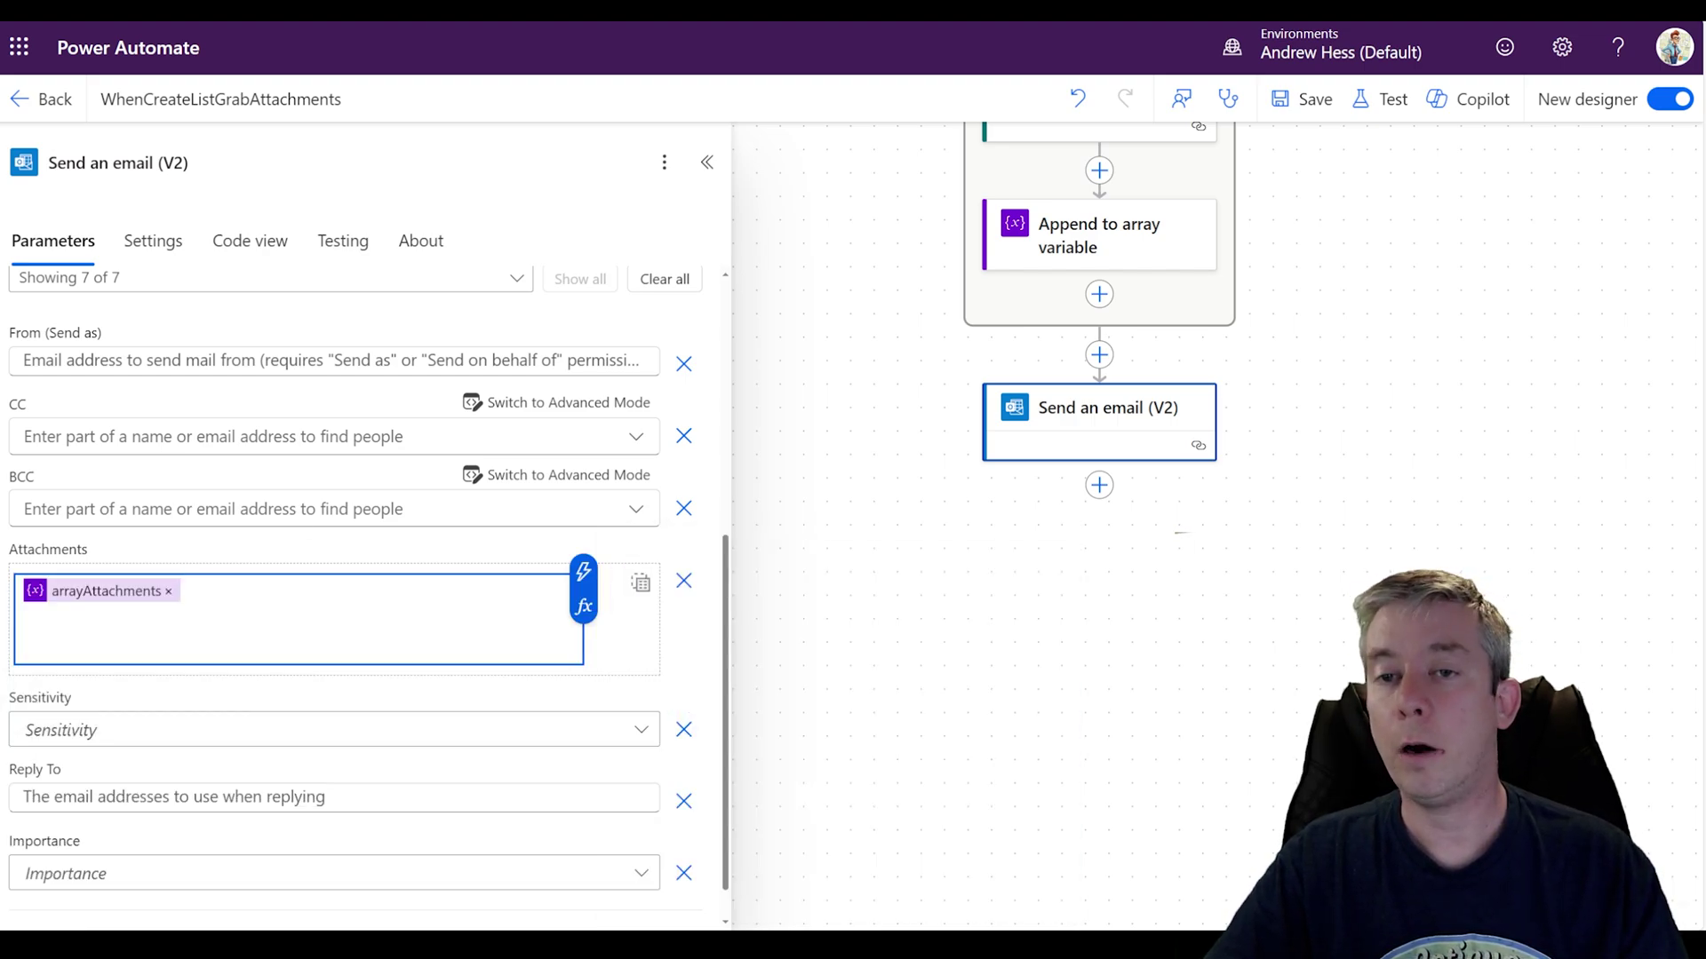
Step: Save the flow, start a manual test run, and switch to the SharePoint list
drag(1280, 557, 1200, 777)
scroll(1230, 560, up, 4)
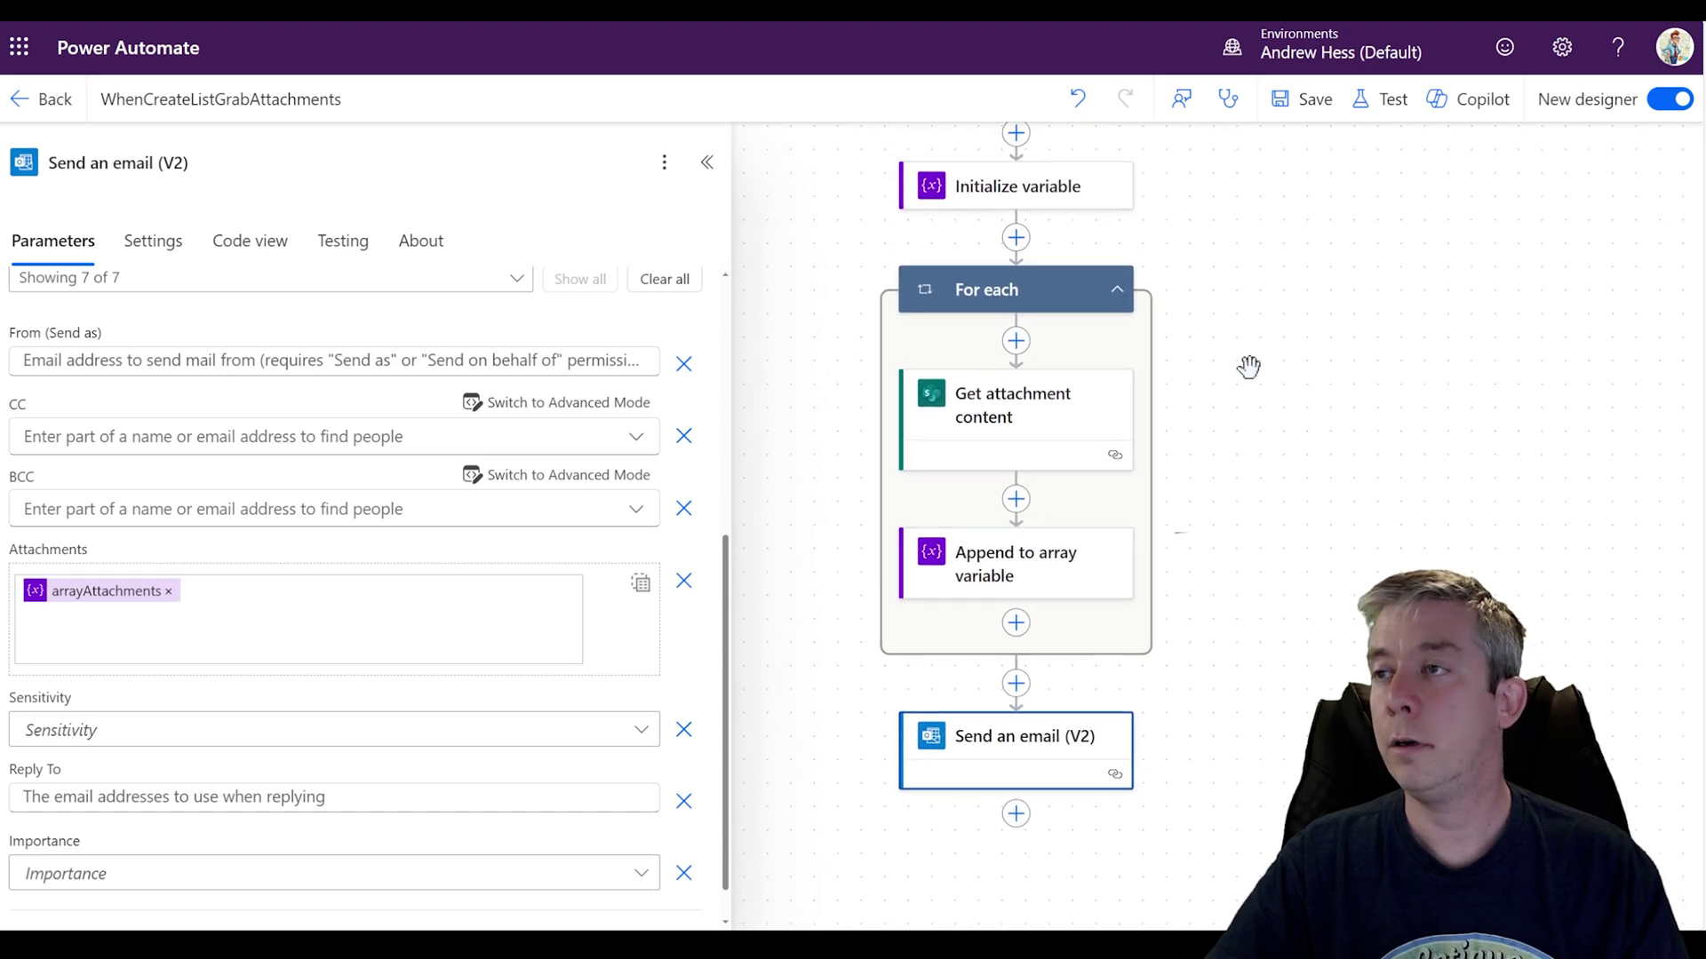
click(1314, 101)
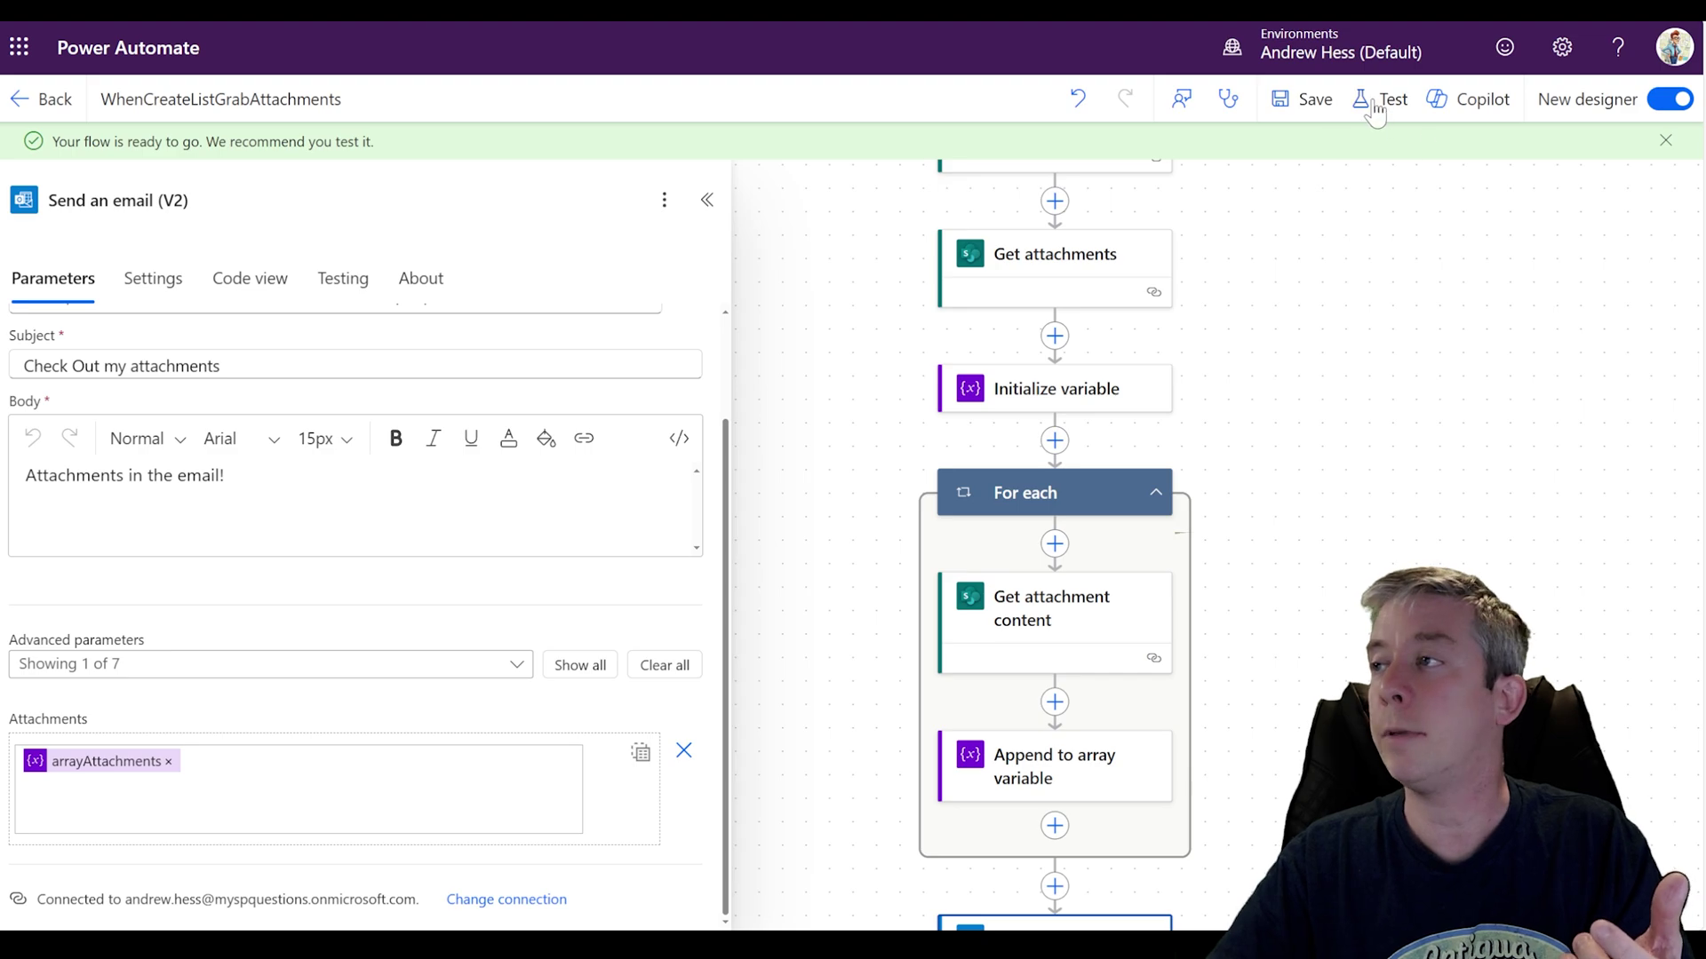
click(1372, 101)
click(1268, 157)
click(1270, 900)
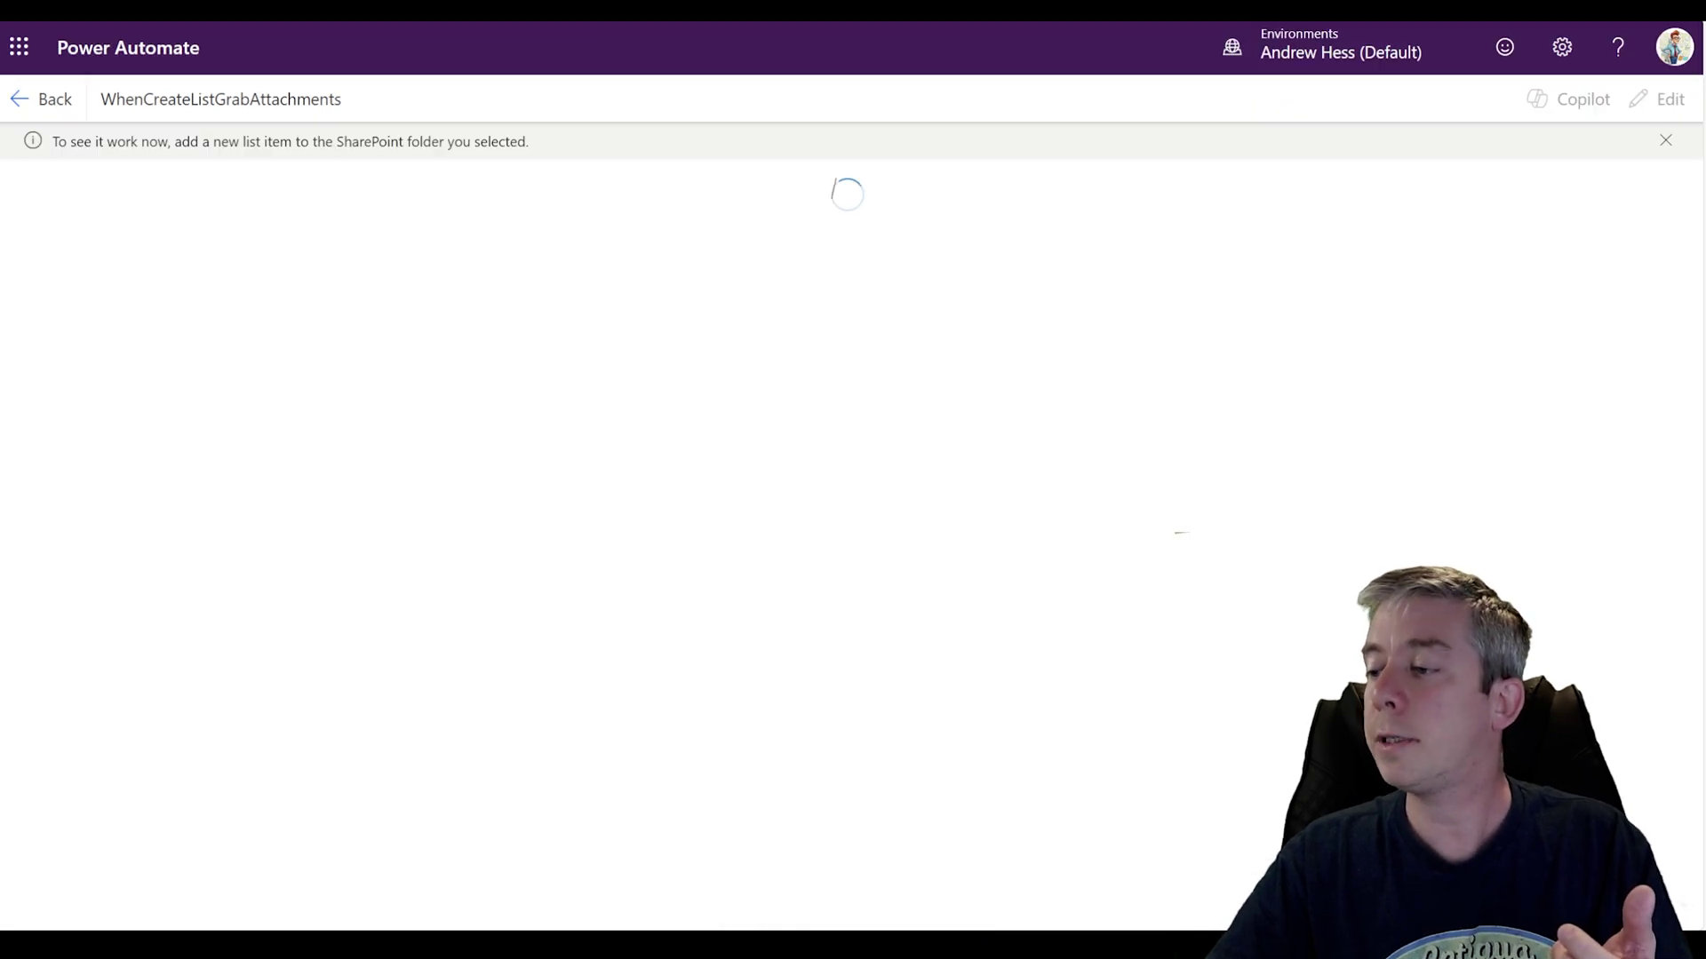
key(ctrl+Tab)
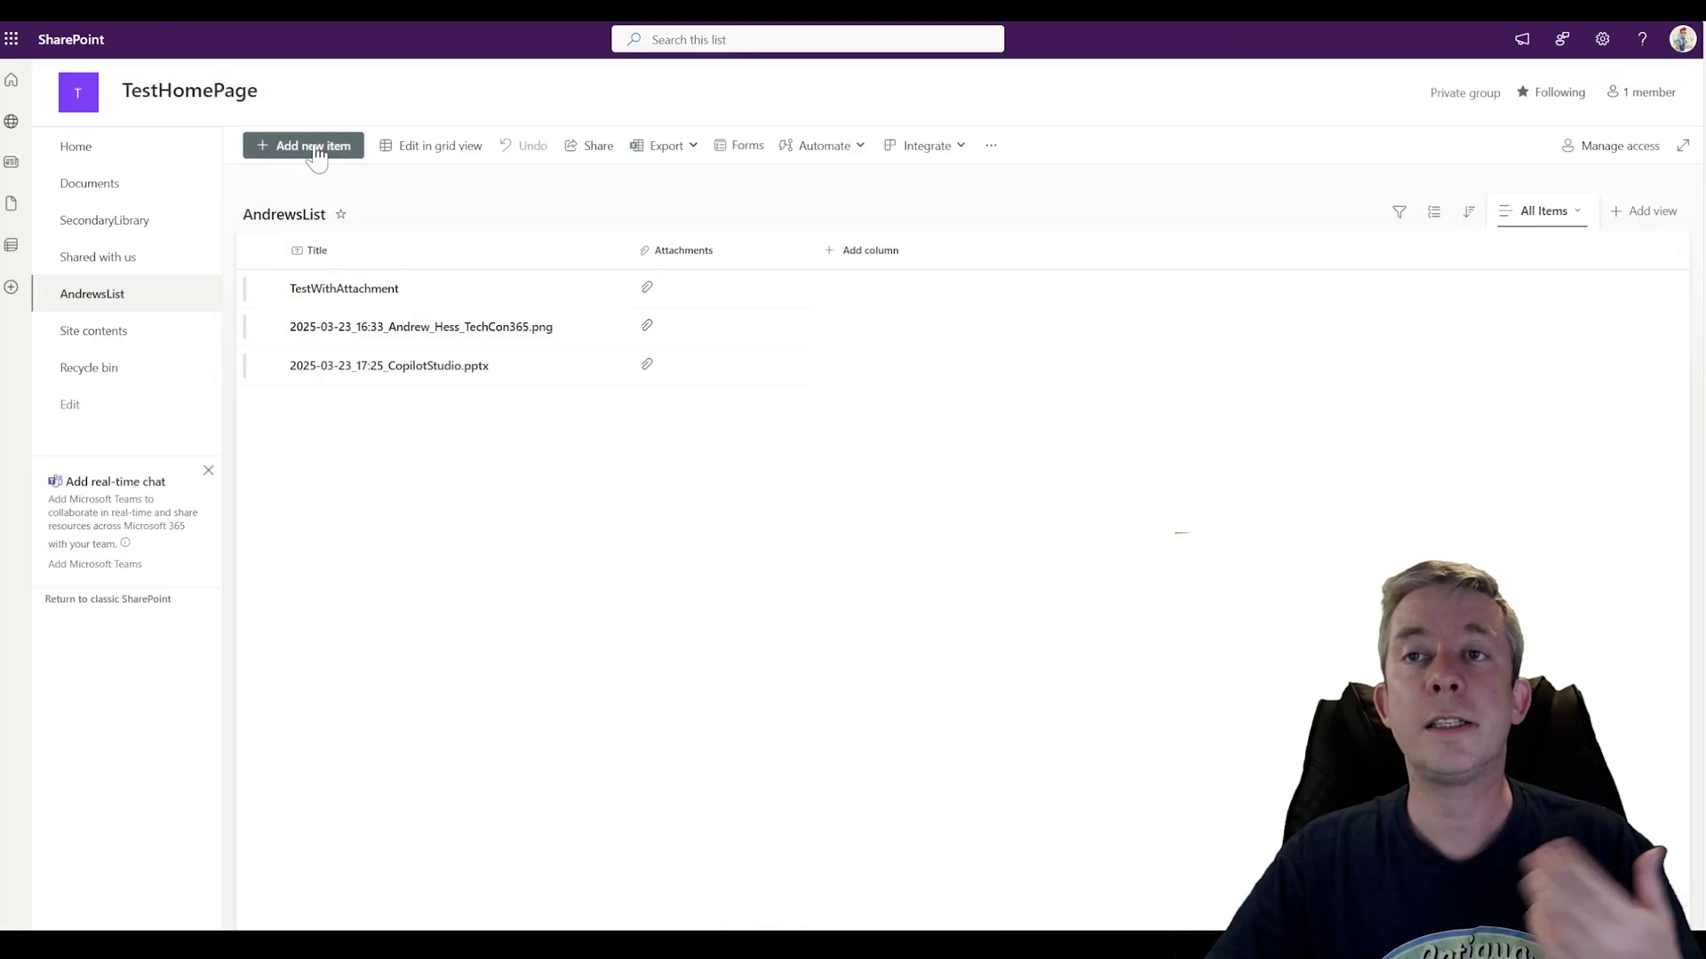
Step: Create an AndrewsList item titled 'MultipleAttachments' with two attachments and save it
click(313, 147)
text(Multi)
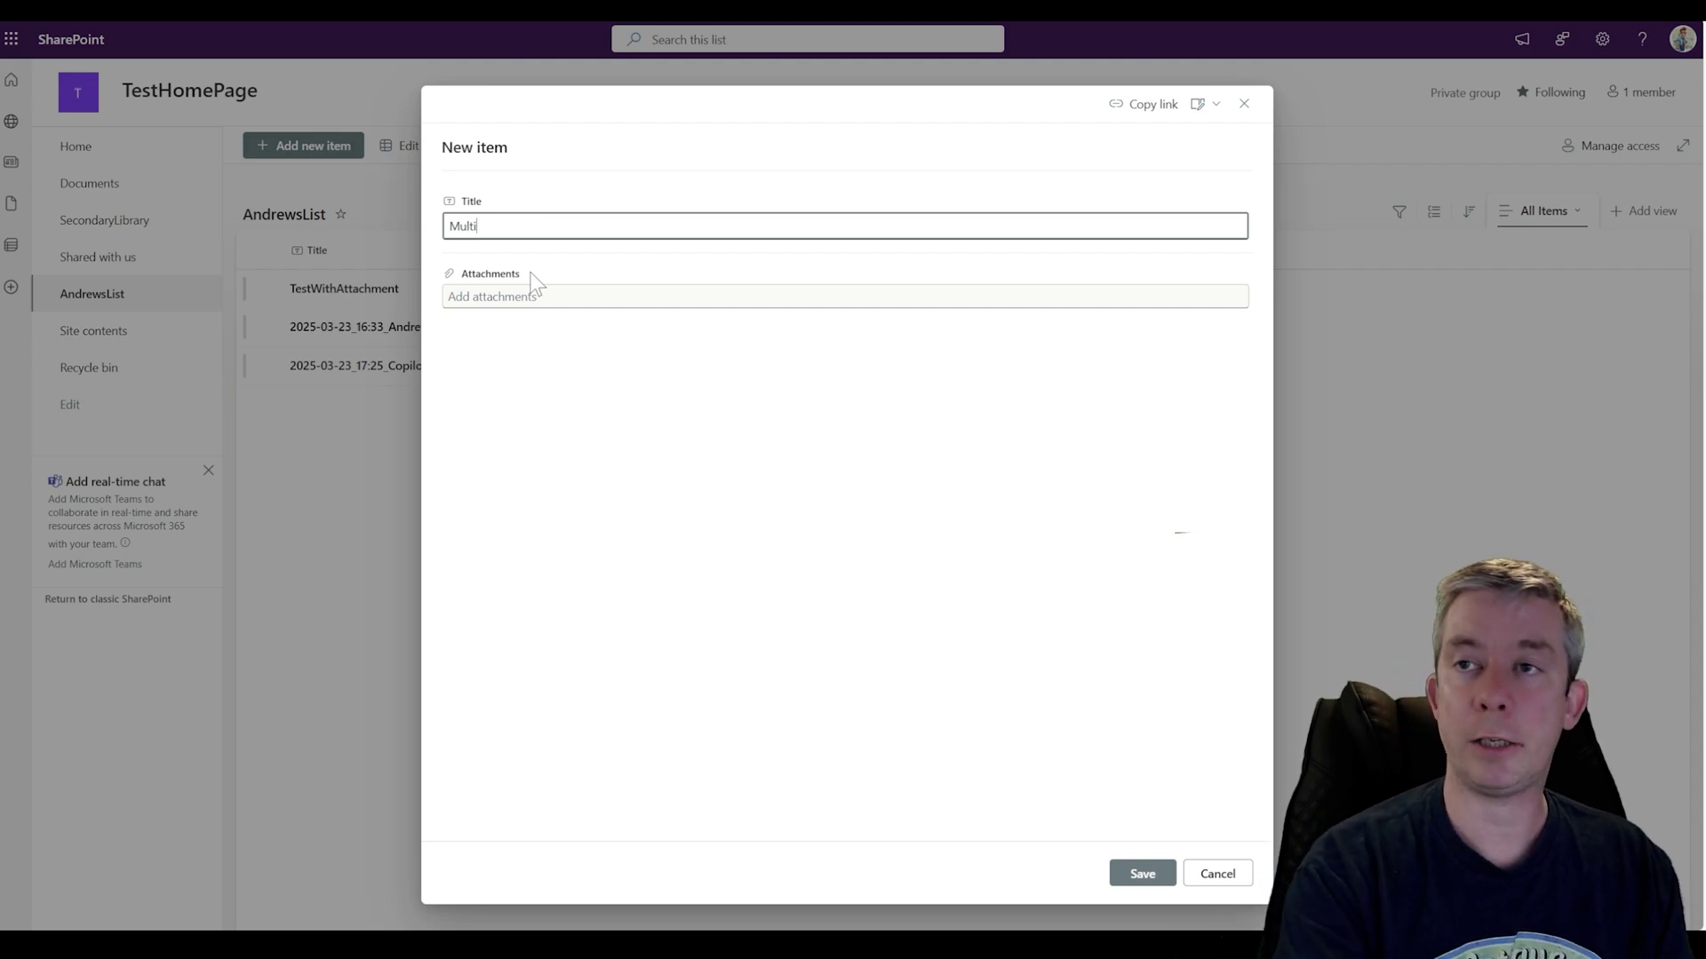
text(pleAttachments)
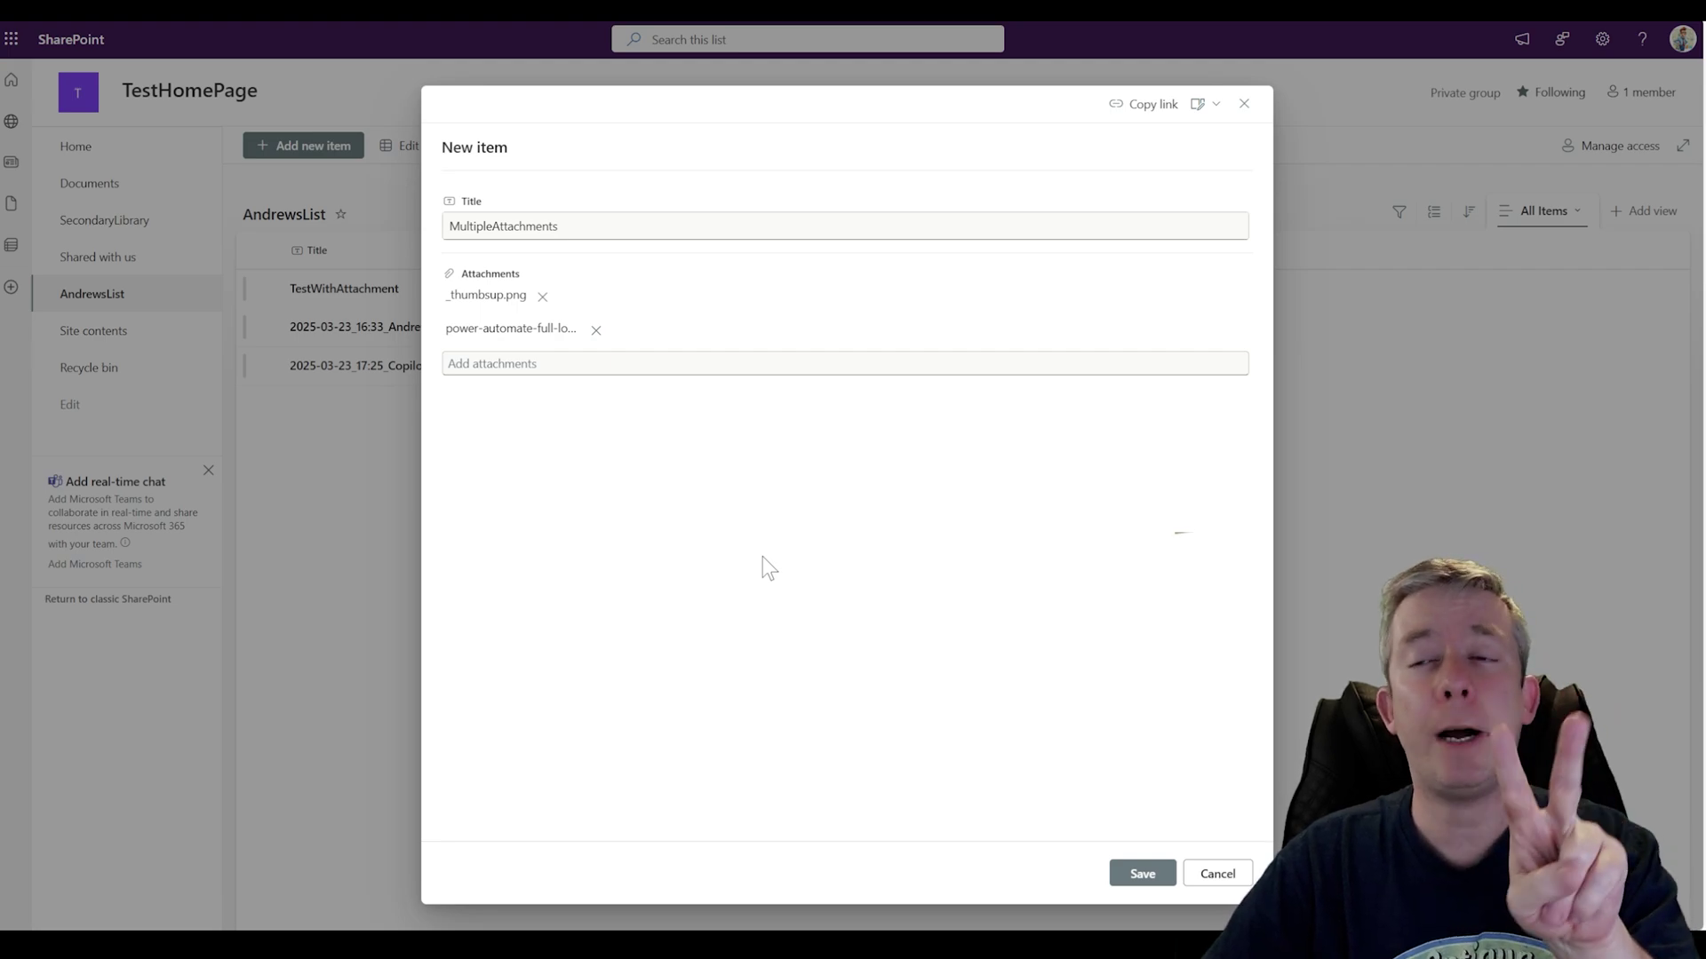
click(1140, 875)
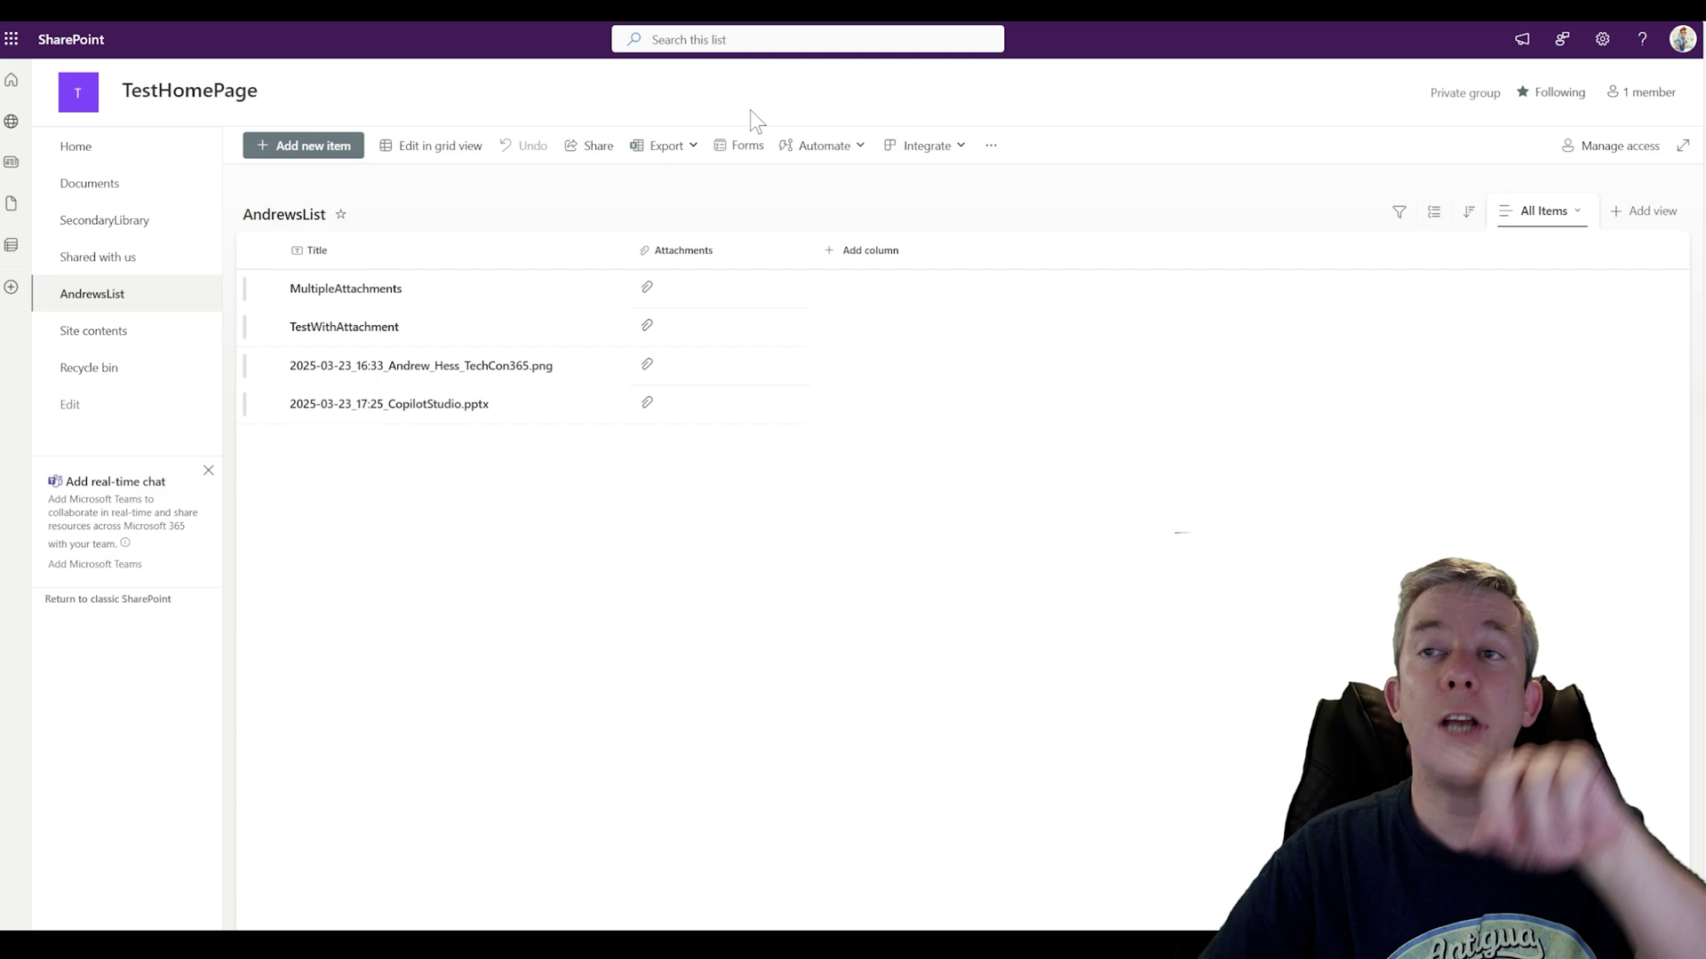
key(ctrl+Tab)
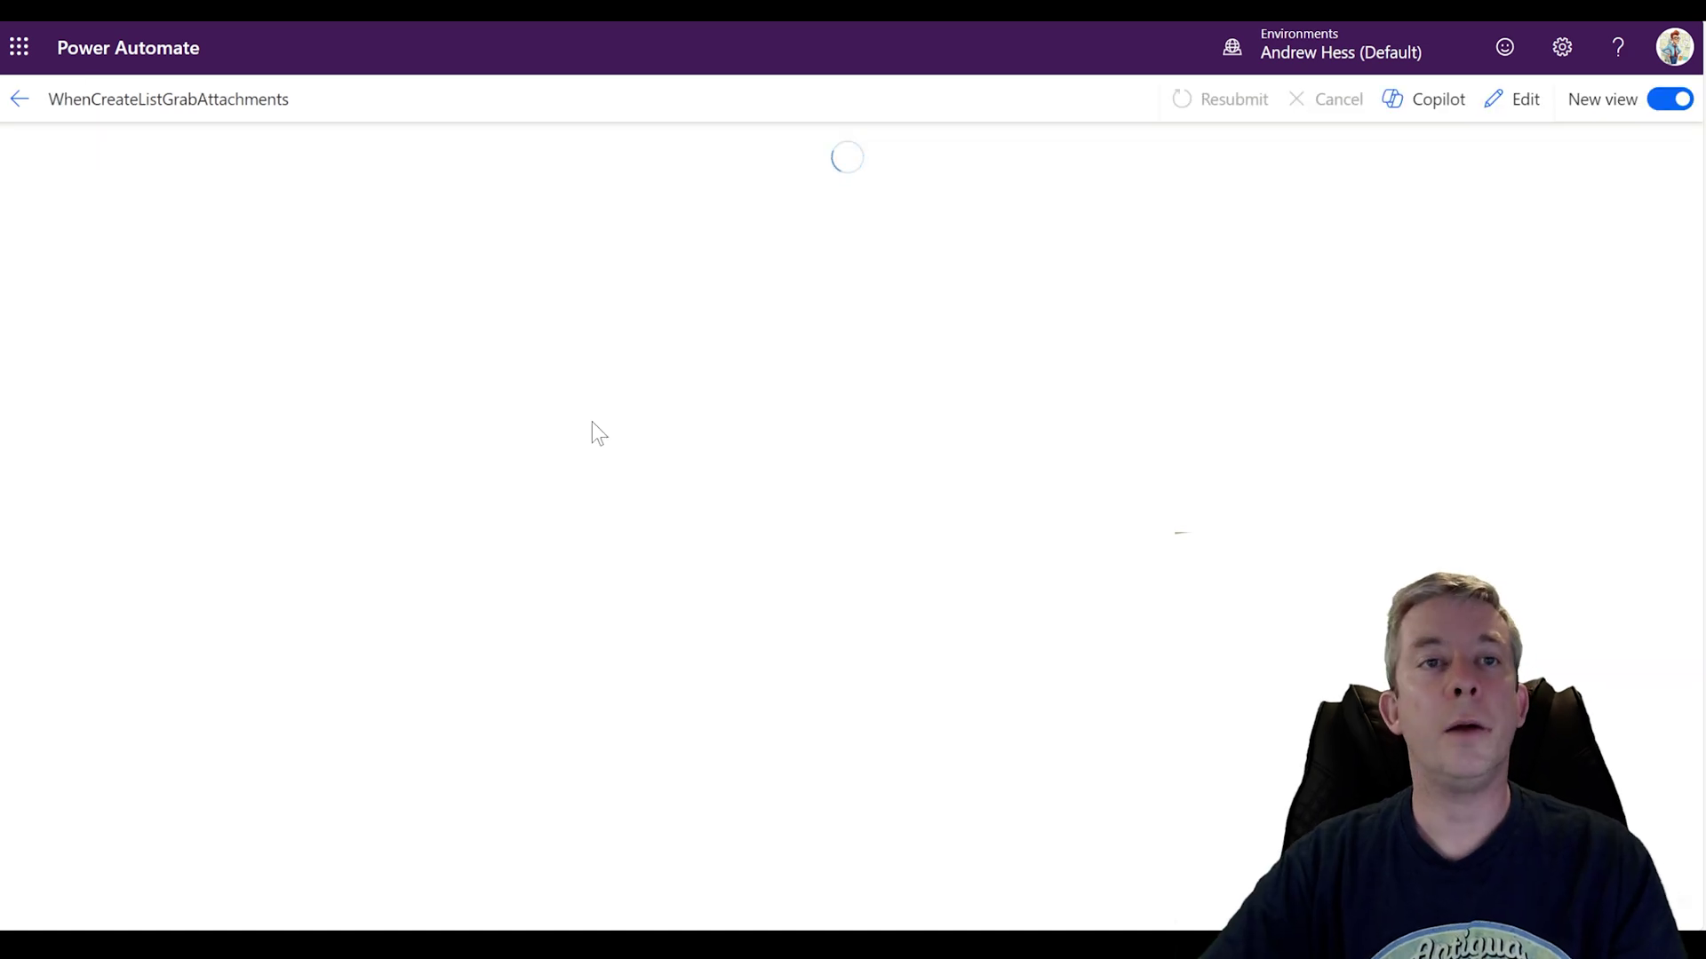
Step: Expand the run's For each loop and open the Append to array variable step's run details
drag(1225, 600, 1192, 404)
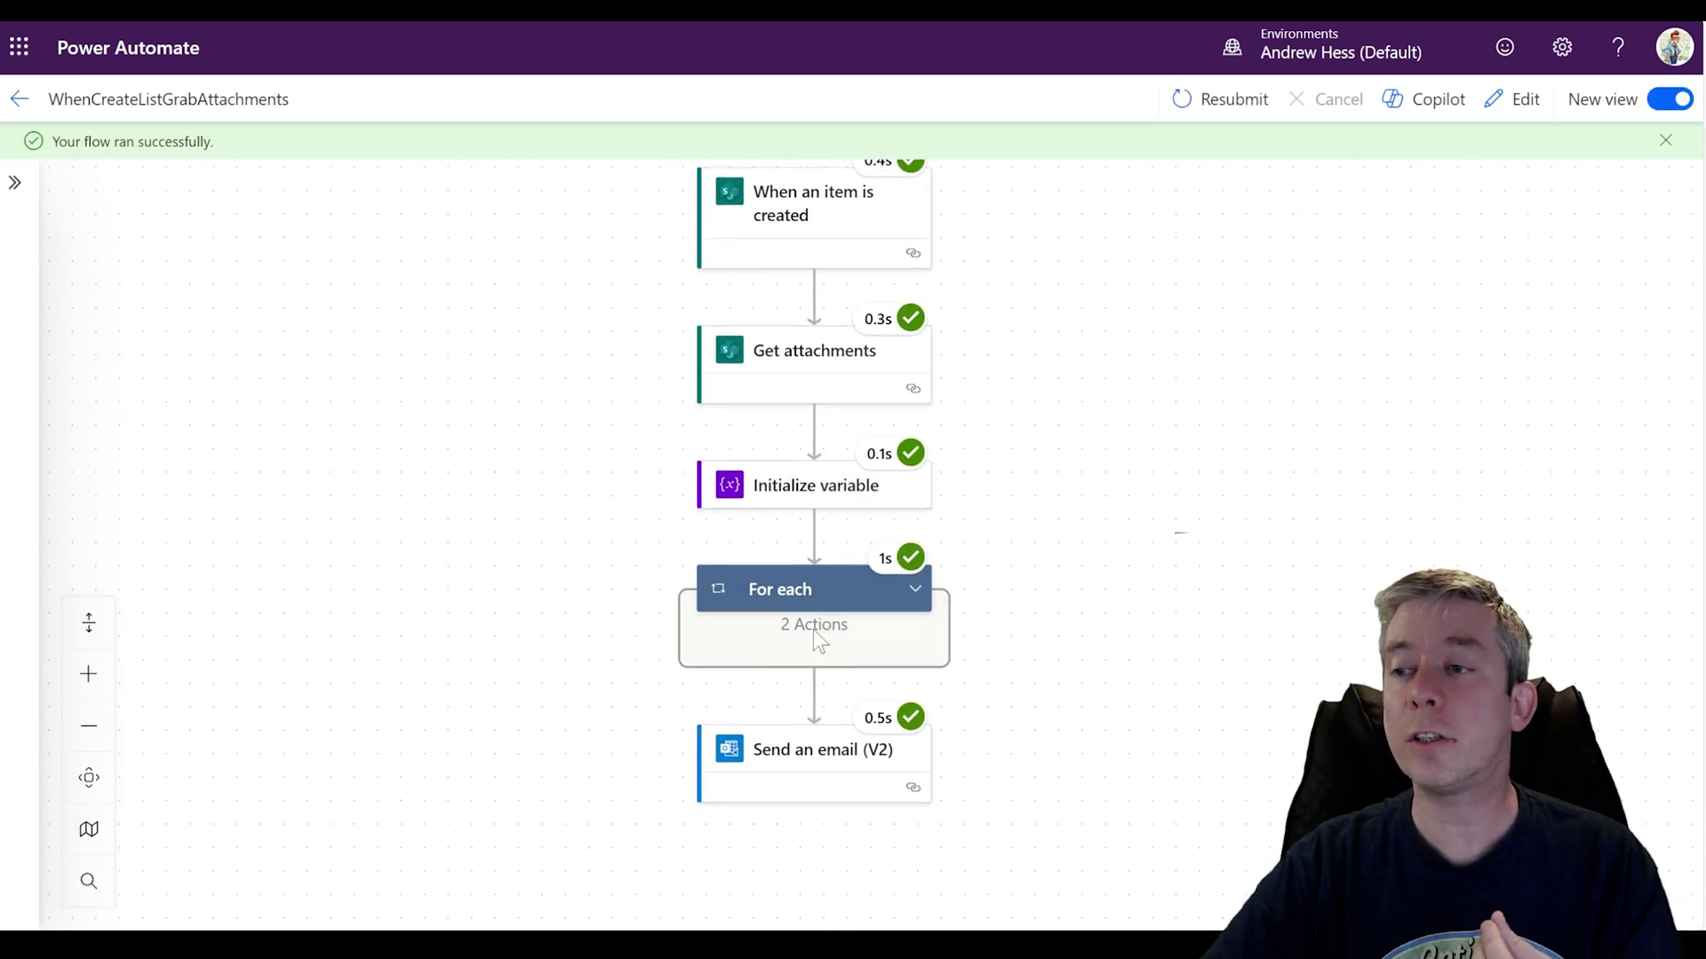
drag(1021, 604, 1004, 484)
click(898, 470)
drag(991, 592, 991, 490)
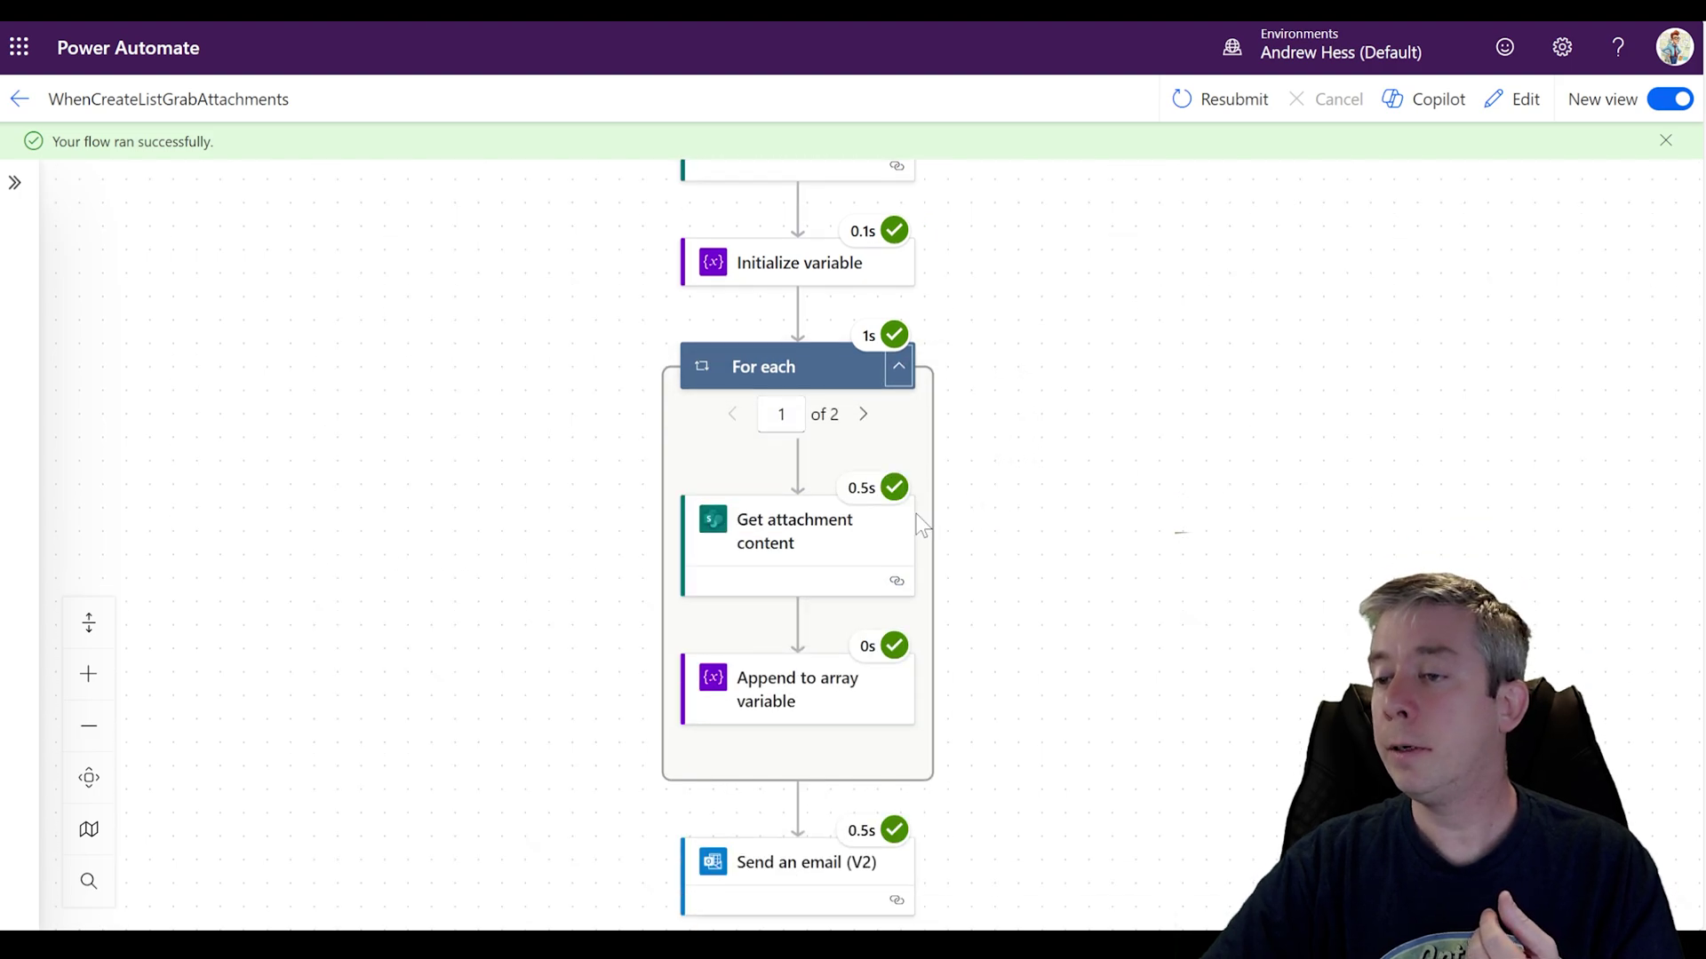
click(807, 700)
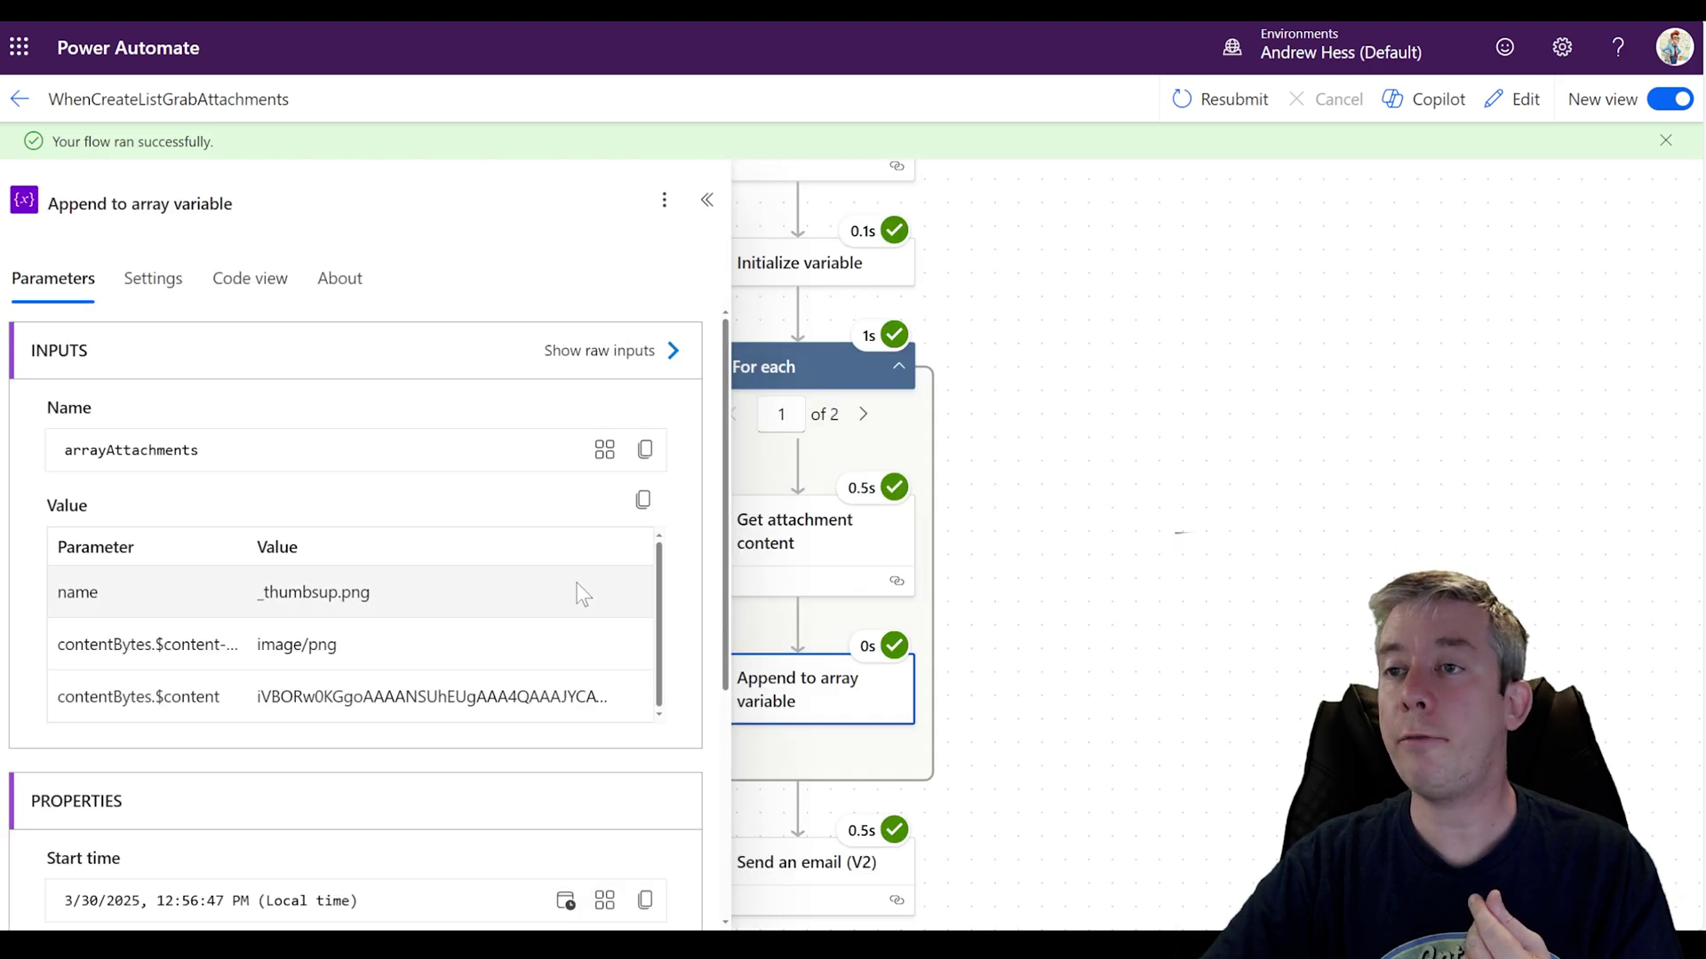
scroll(533, 604, down, 4)
scroll(504, 572, up, 2)
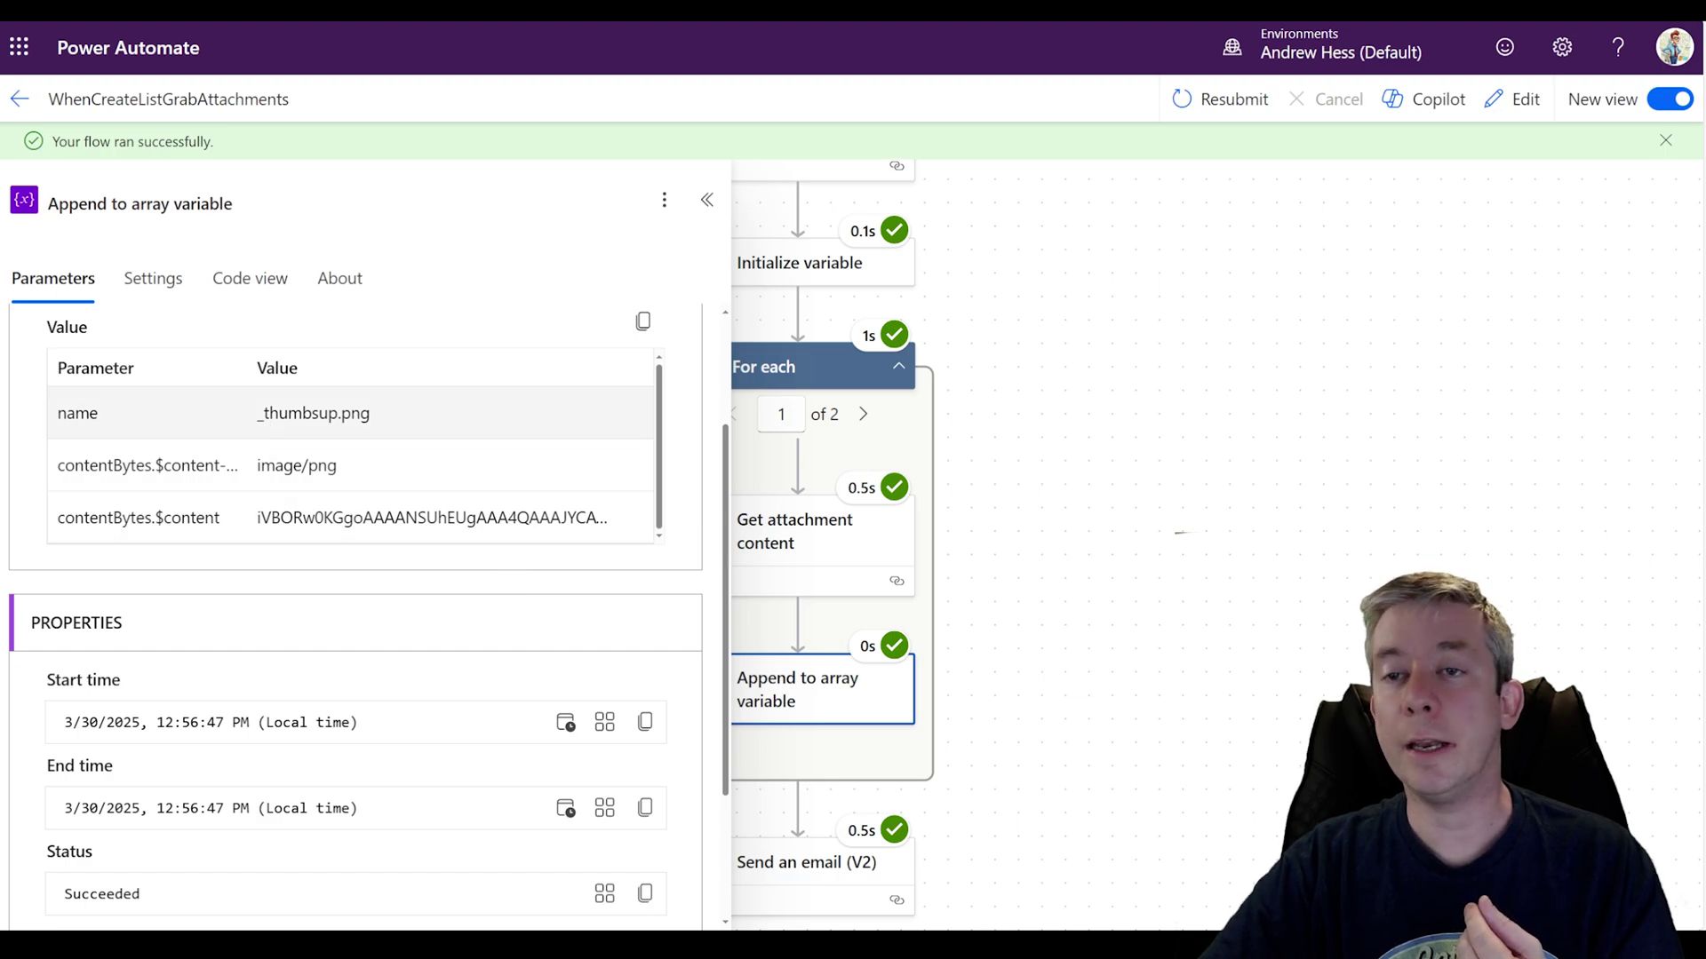
scroll(331, 495, down, 2)
scroll(480, 507, up, 4)
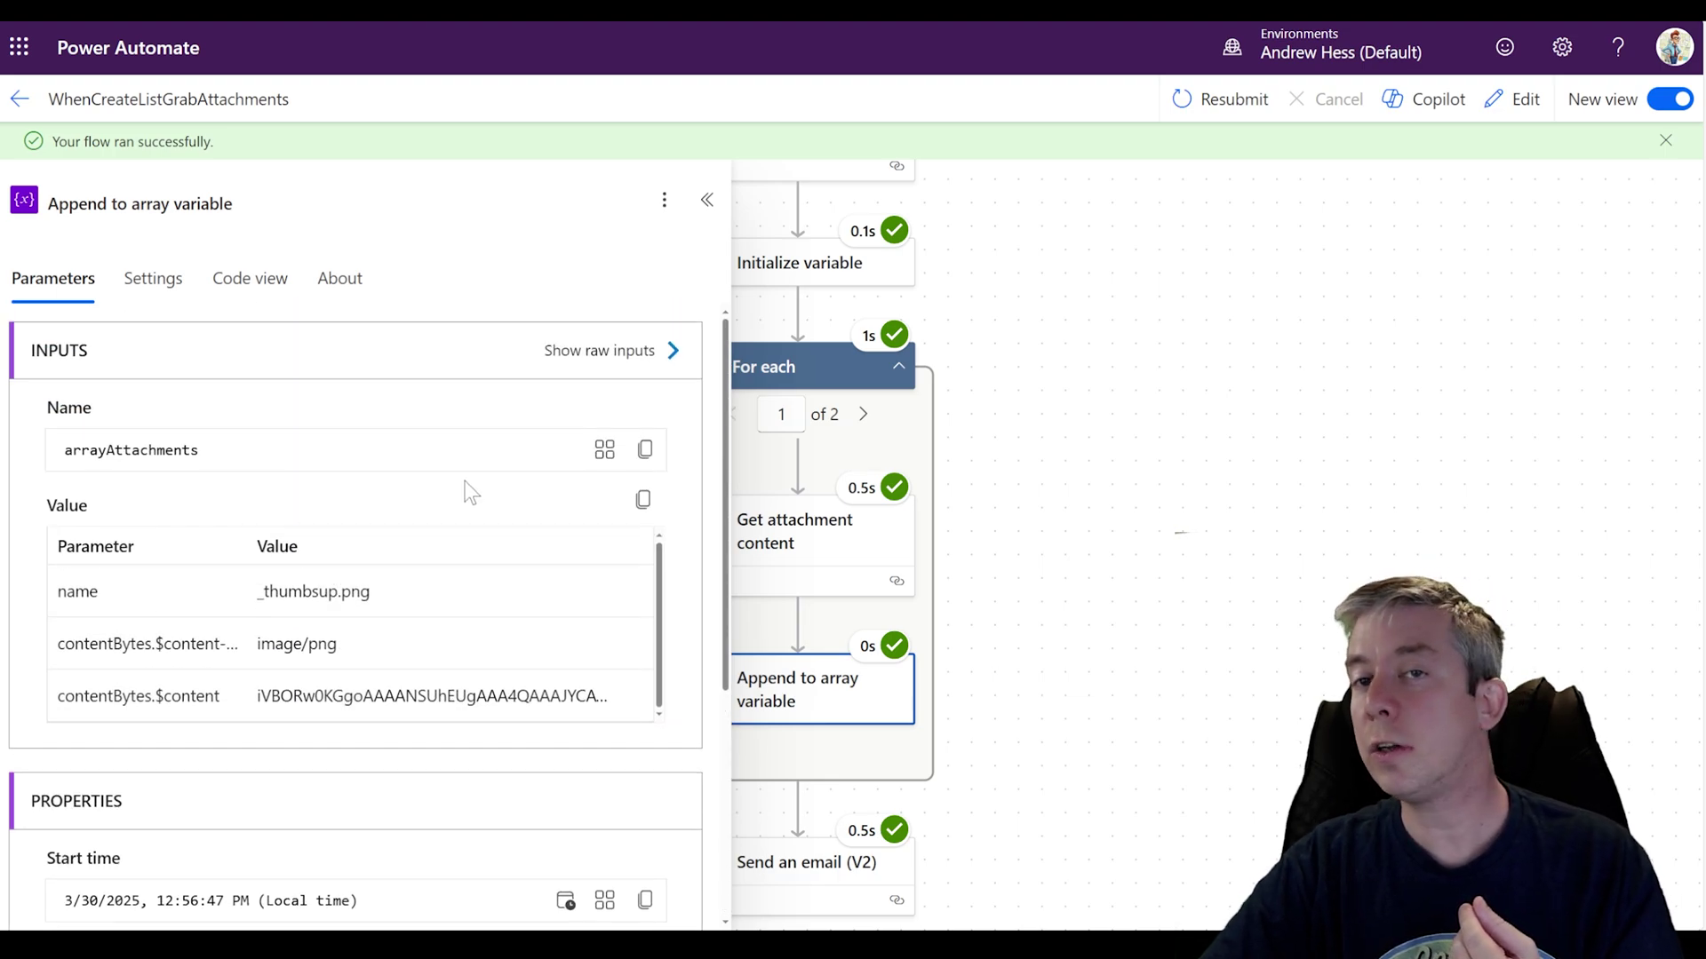
Step: Review the append step's raw JSON inputs, highlighting $content, then advance to iteration 2
click(613, 350)
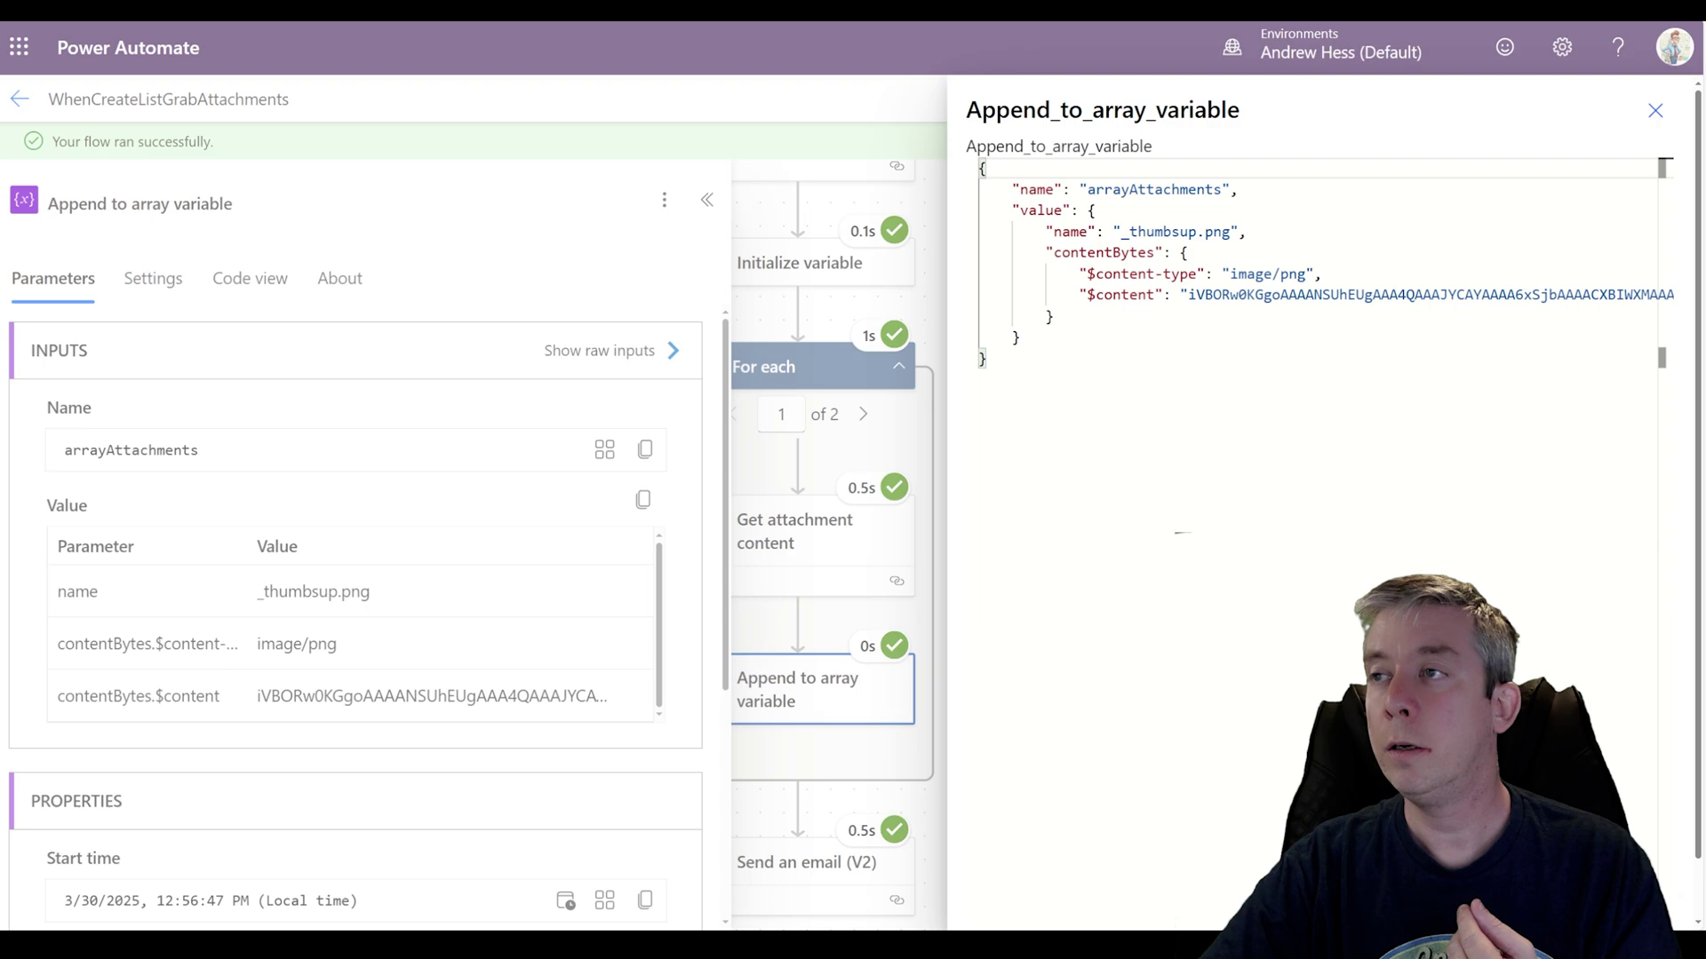
click(1658, 113)
click(666, 350)
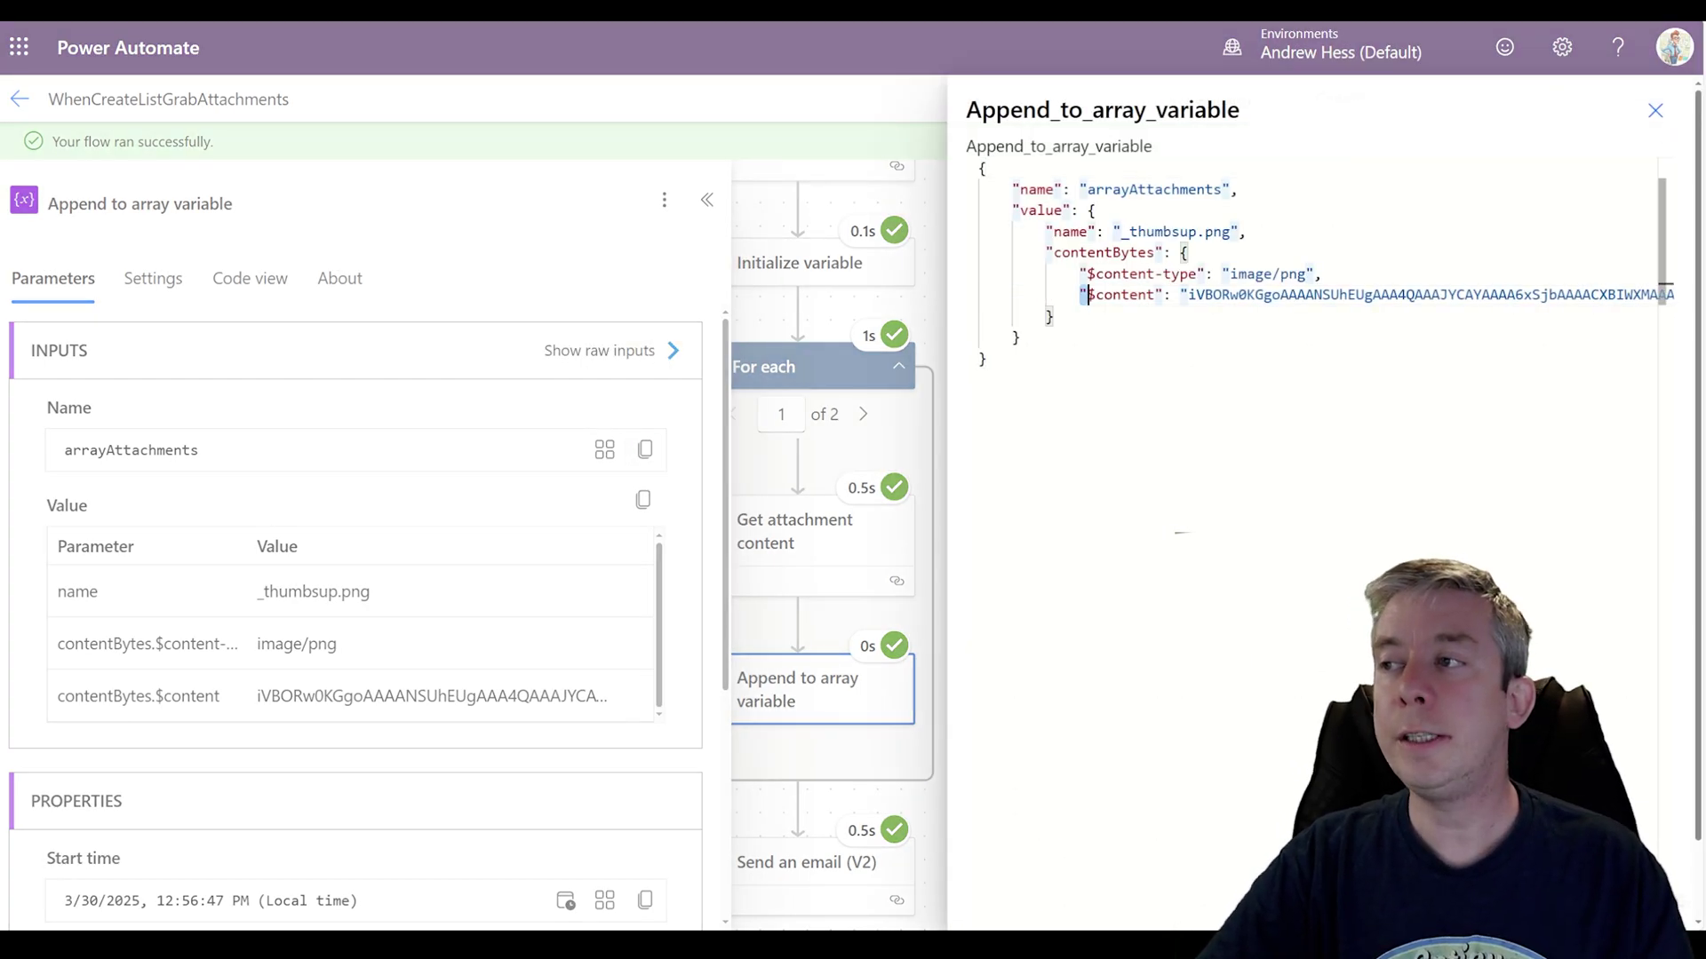
drag(1079, 294, 1213, 274)
drag(1079, 294, 1188, 284)
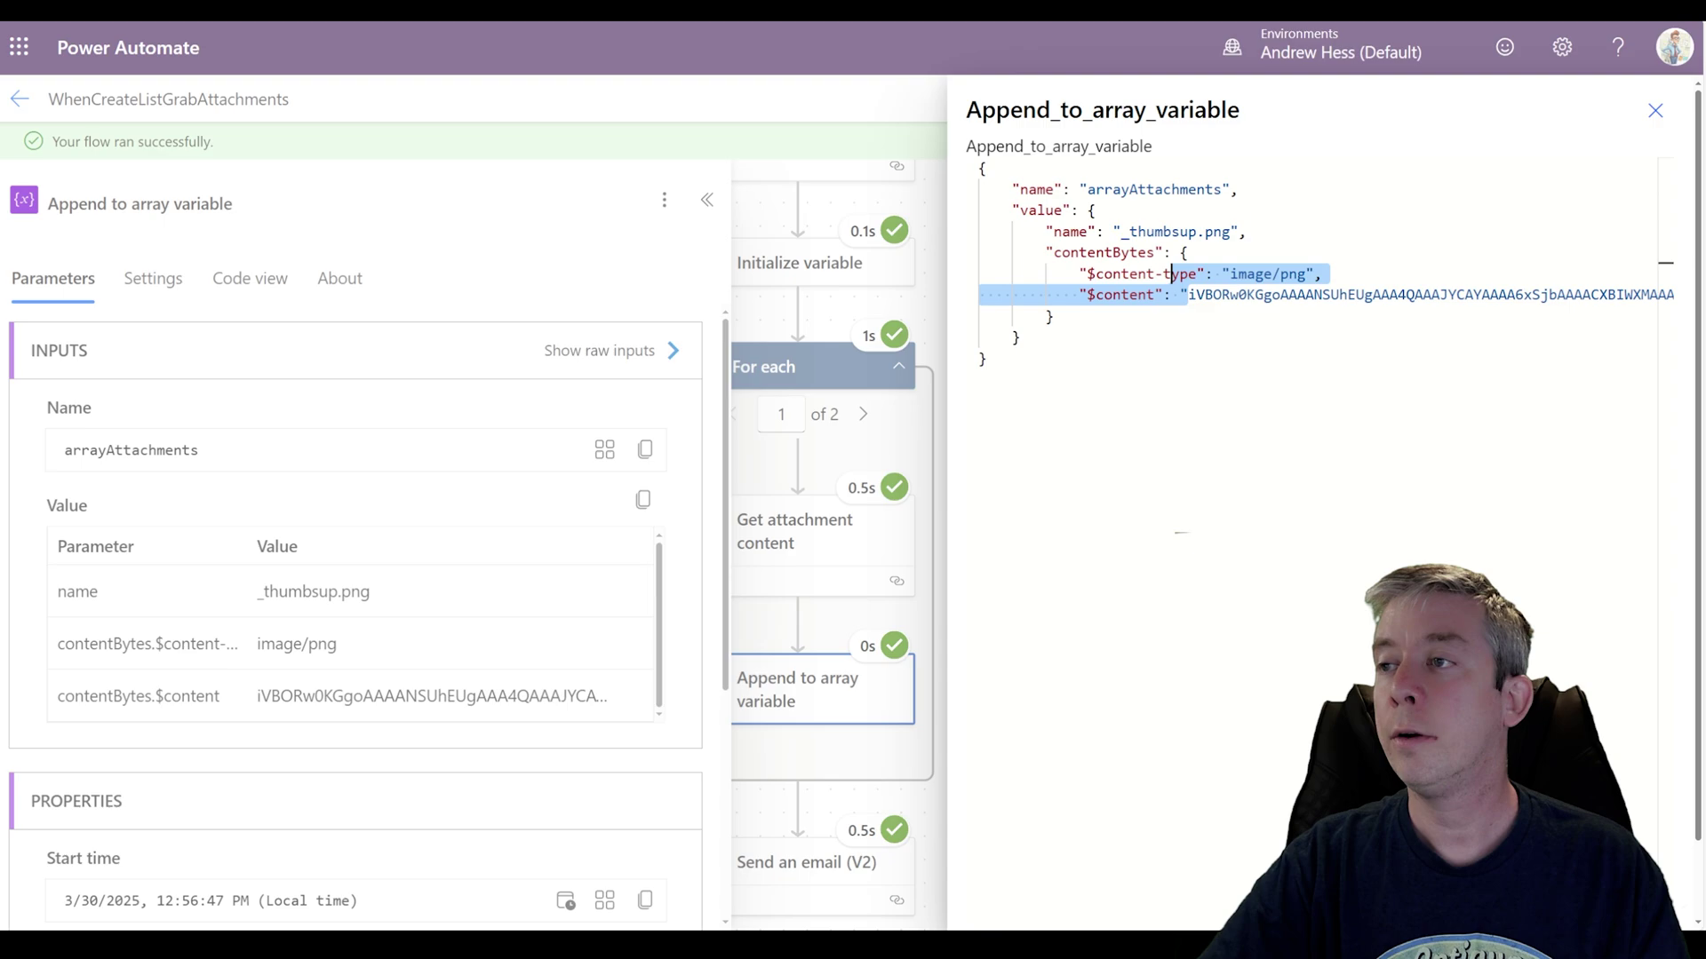
click(1655, 110)
drag(994, 409, 1142, 353)
click(1036, 357)
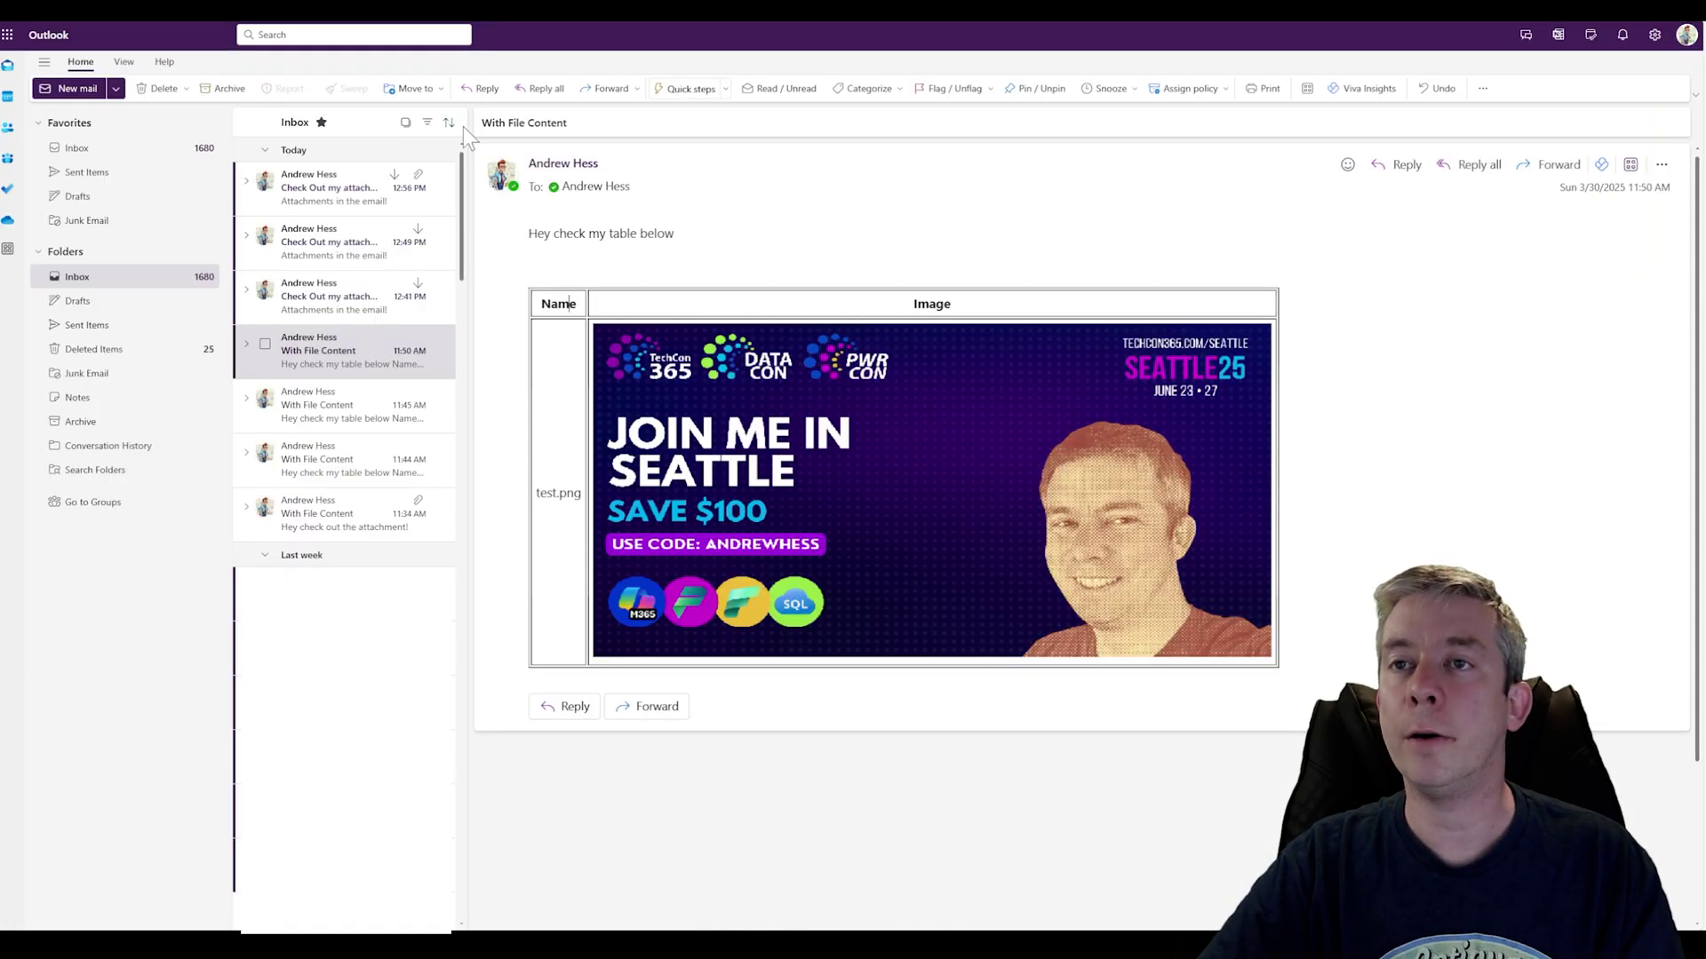
Step: Open the top 'Check Out my attachments' email showing _thumbsup.png and the Power Automate logo attached
click(312, 197)
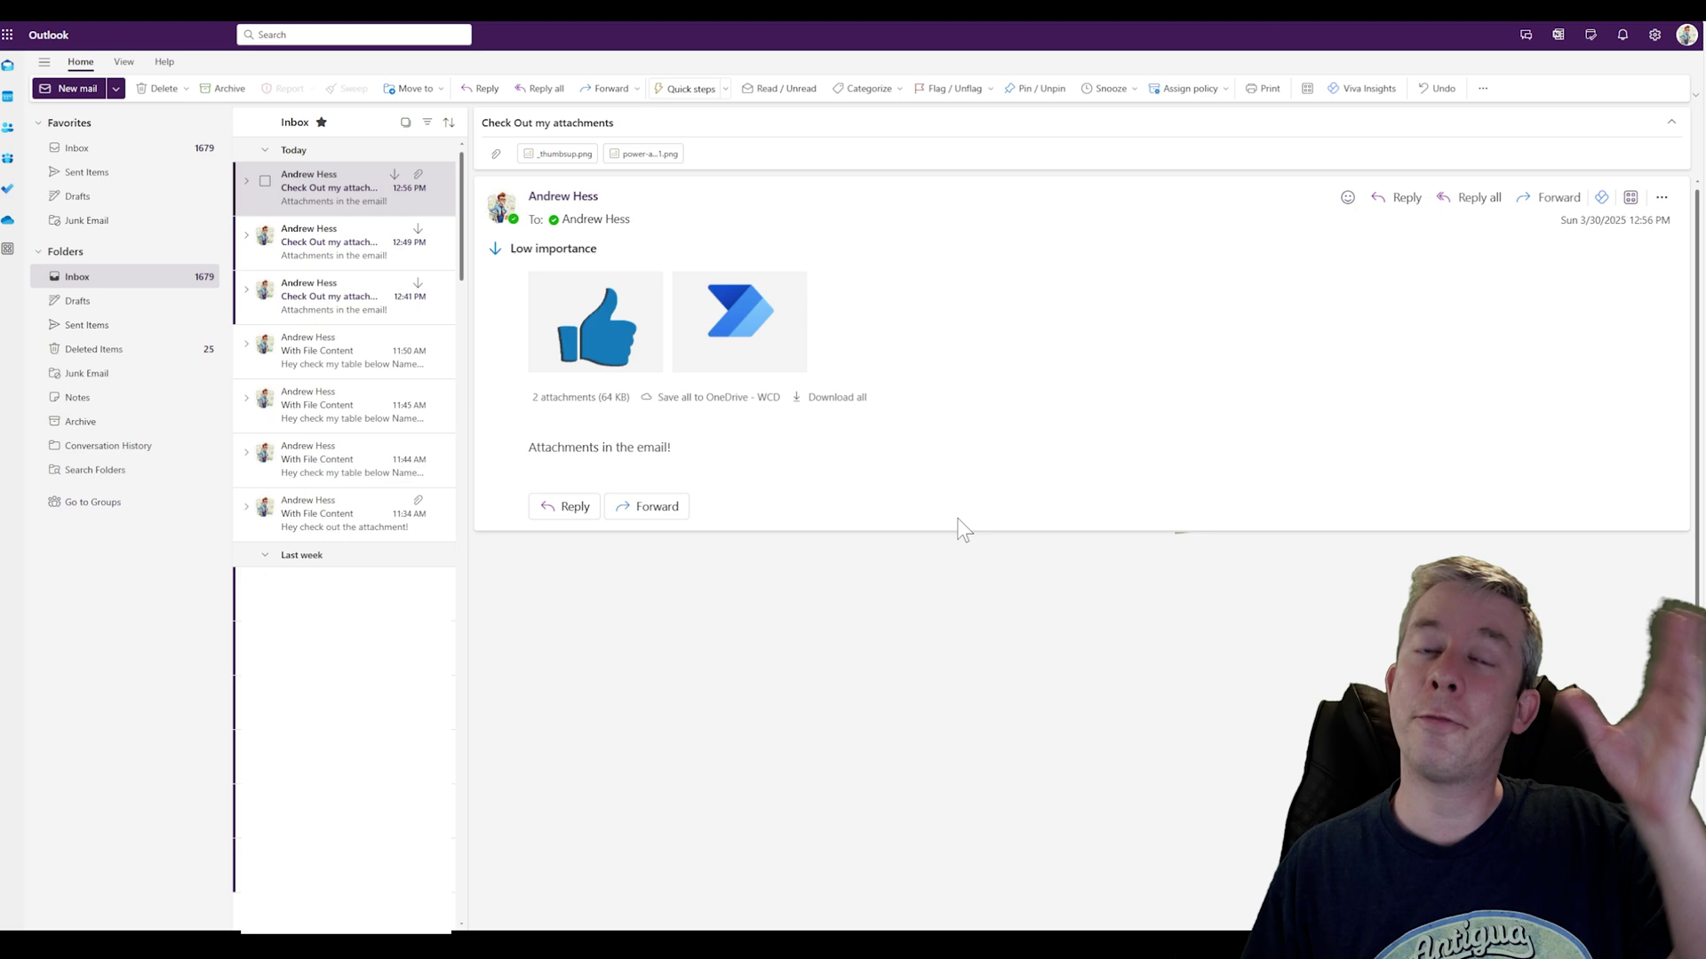
mouse_move(723, 335)
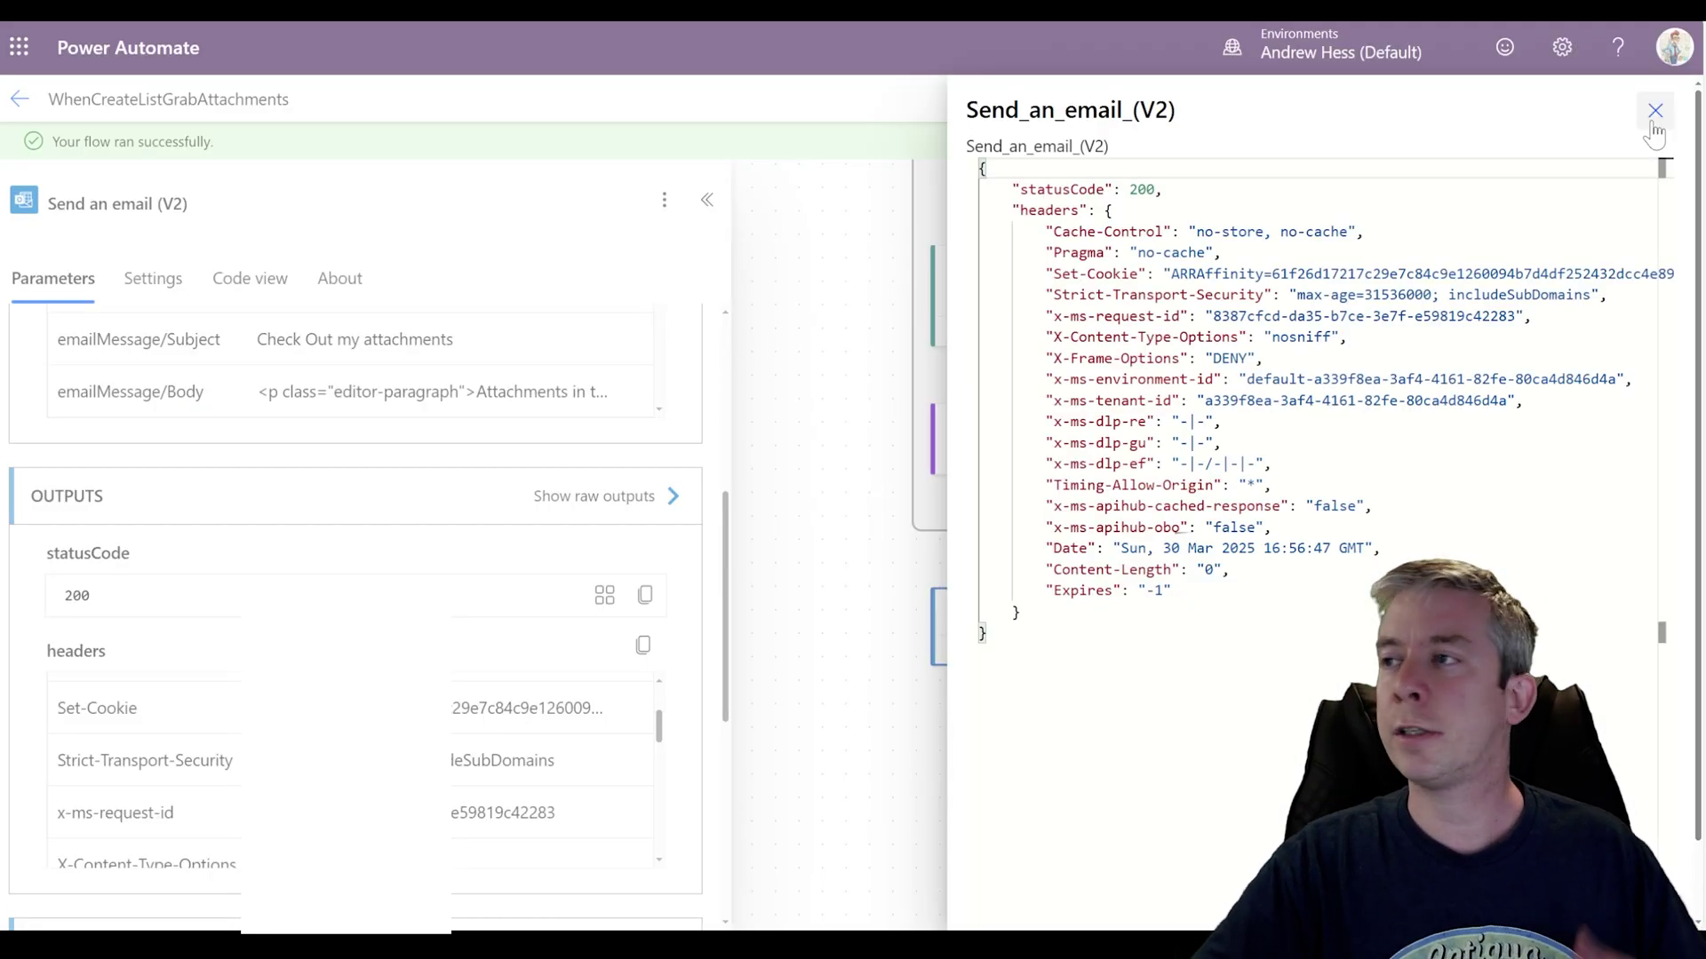
Step: Switch the flow to edit mode and add Excel's Run script from SharePoint library below Get attachments
click(1653, 108)
click(1057, 439)
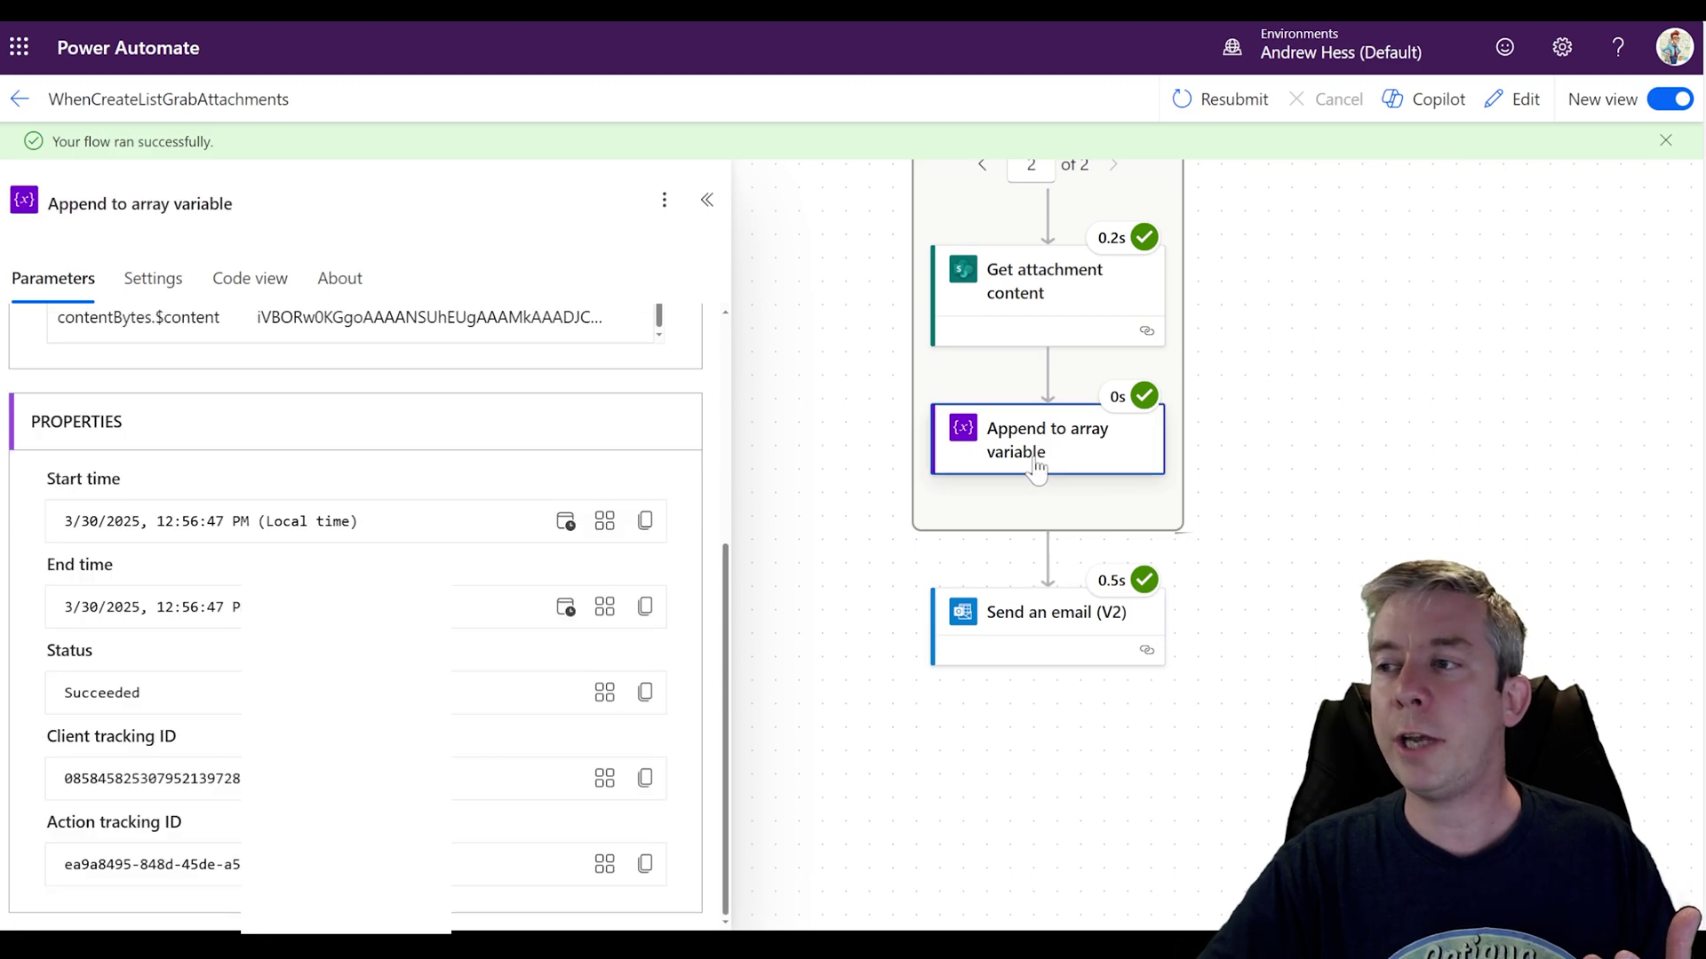
click(1512, 99)
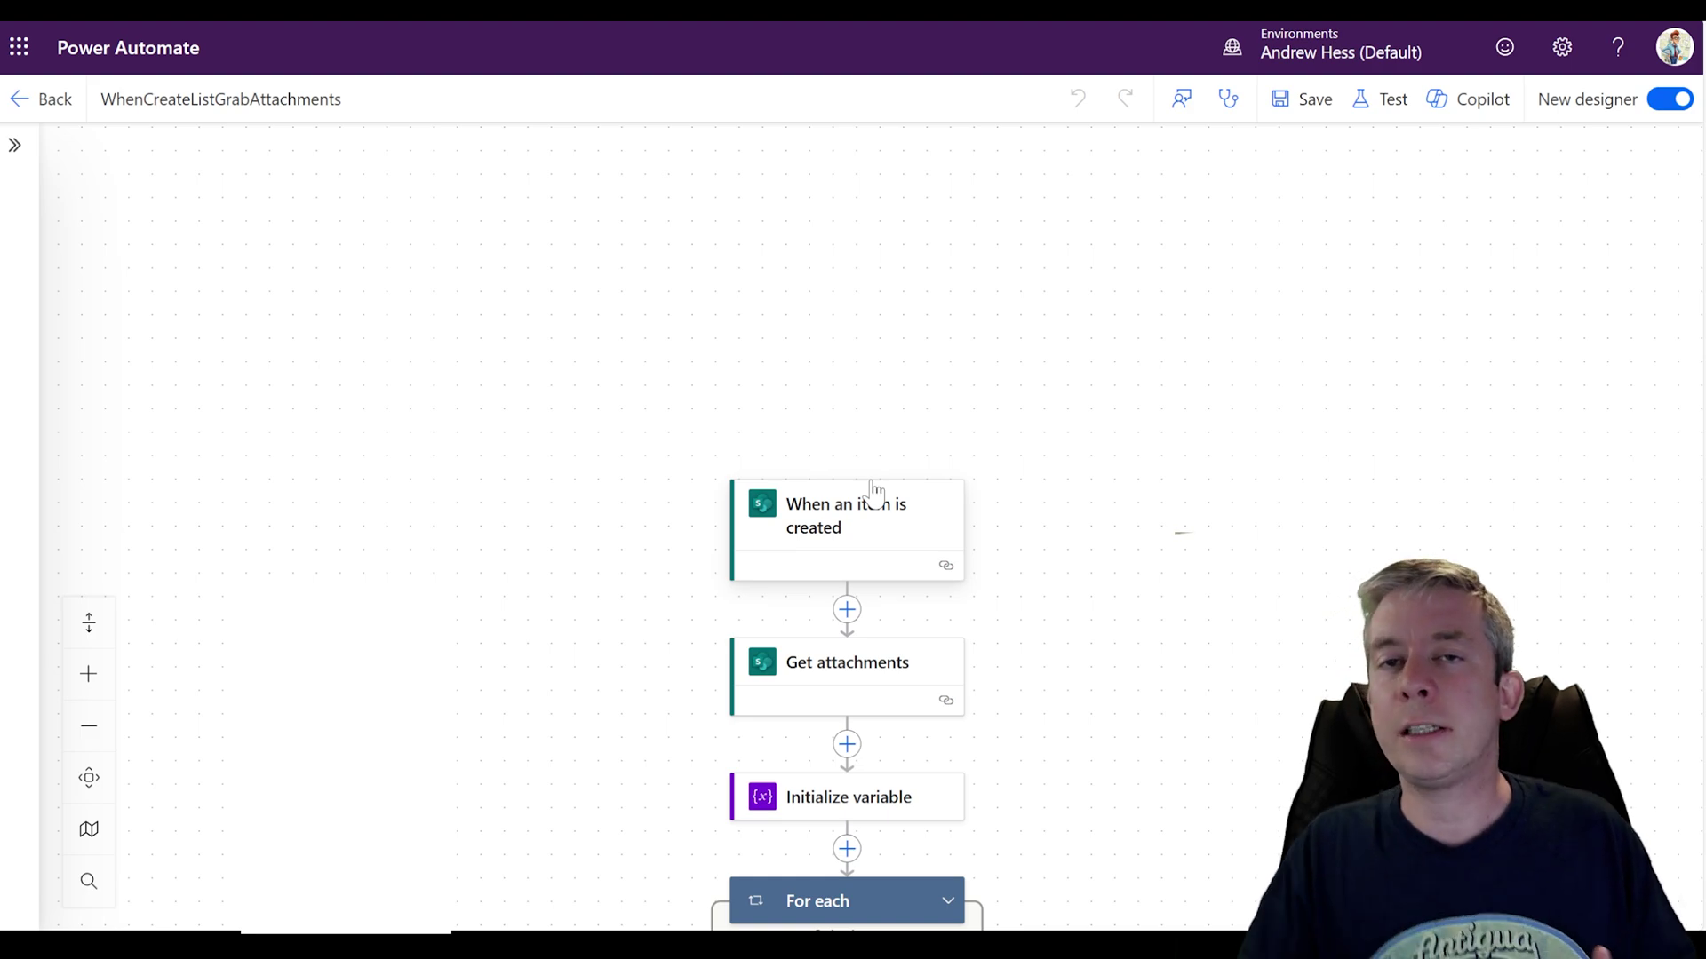
scroll(1066, 610, down, 5)
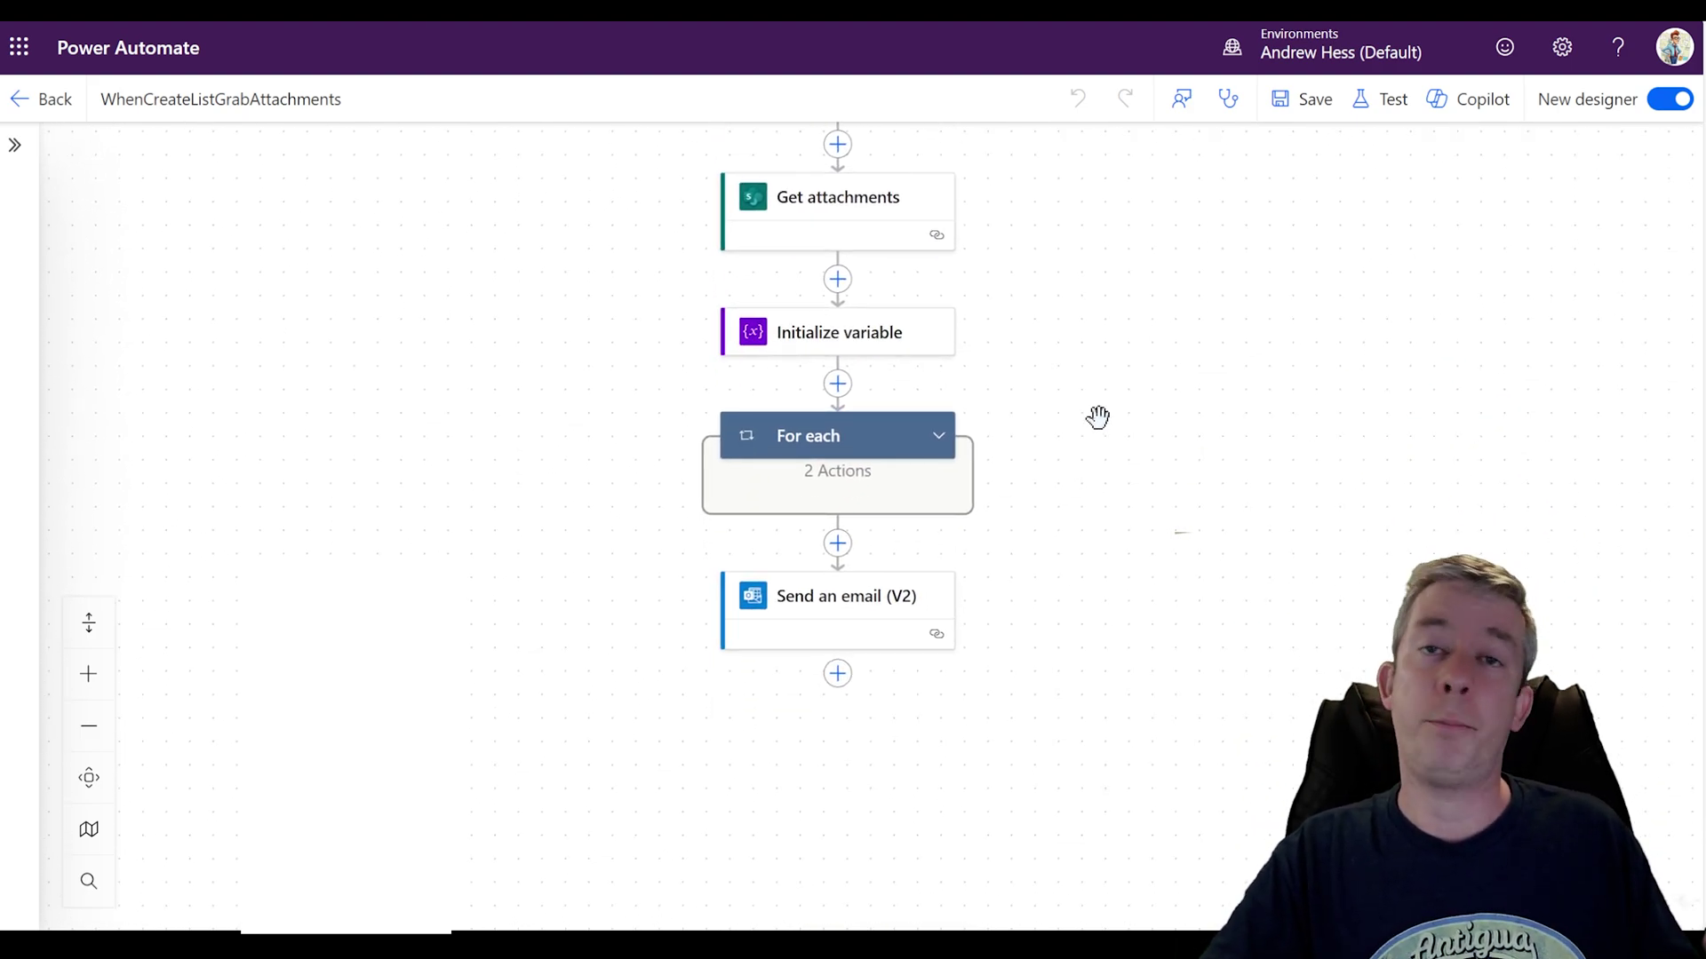
drag(1099, 418, 1101, 572)
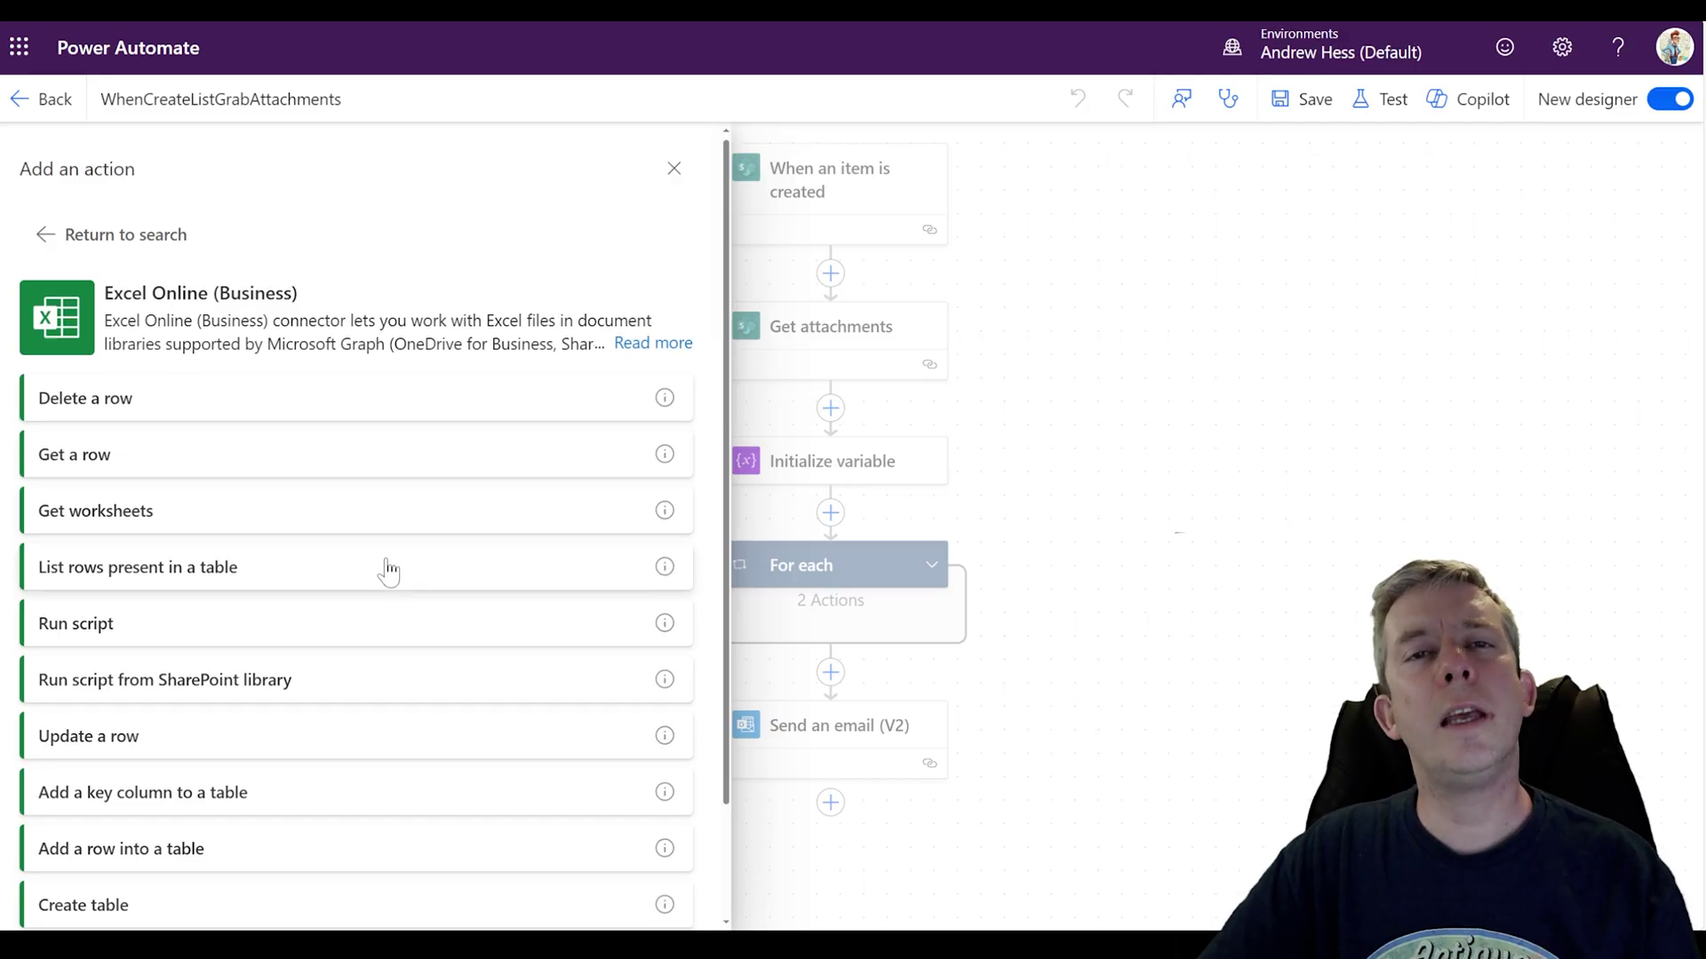
scroll(214, 576, down, 2)
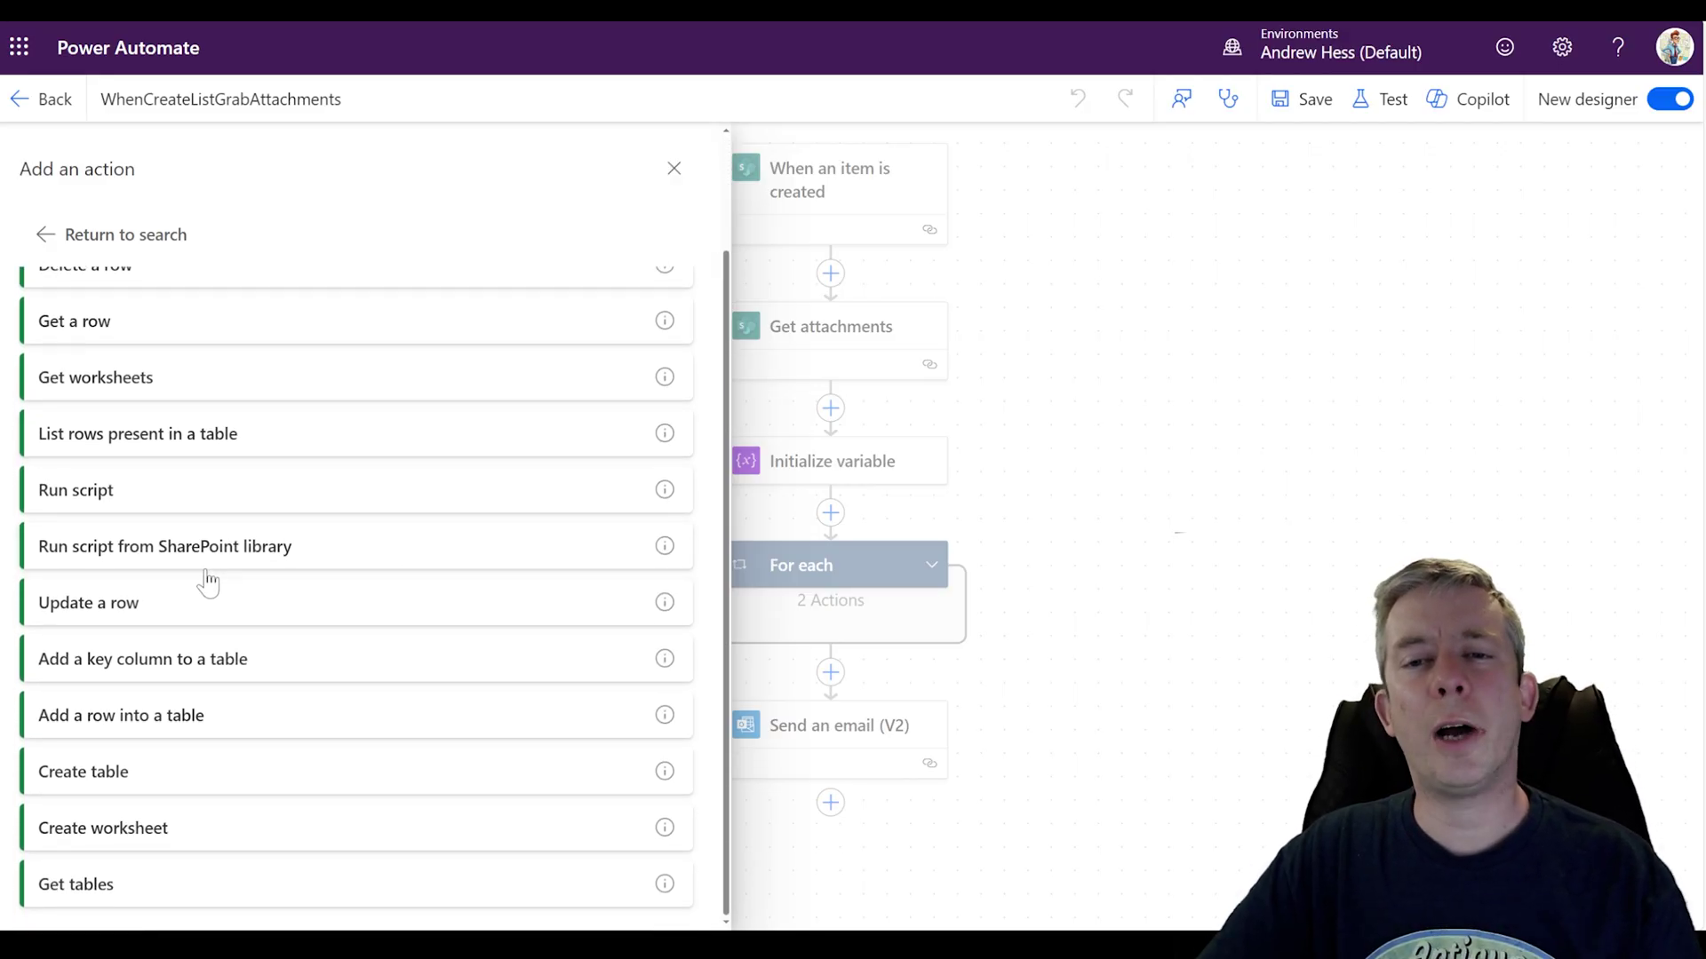
click(153, 561)
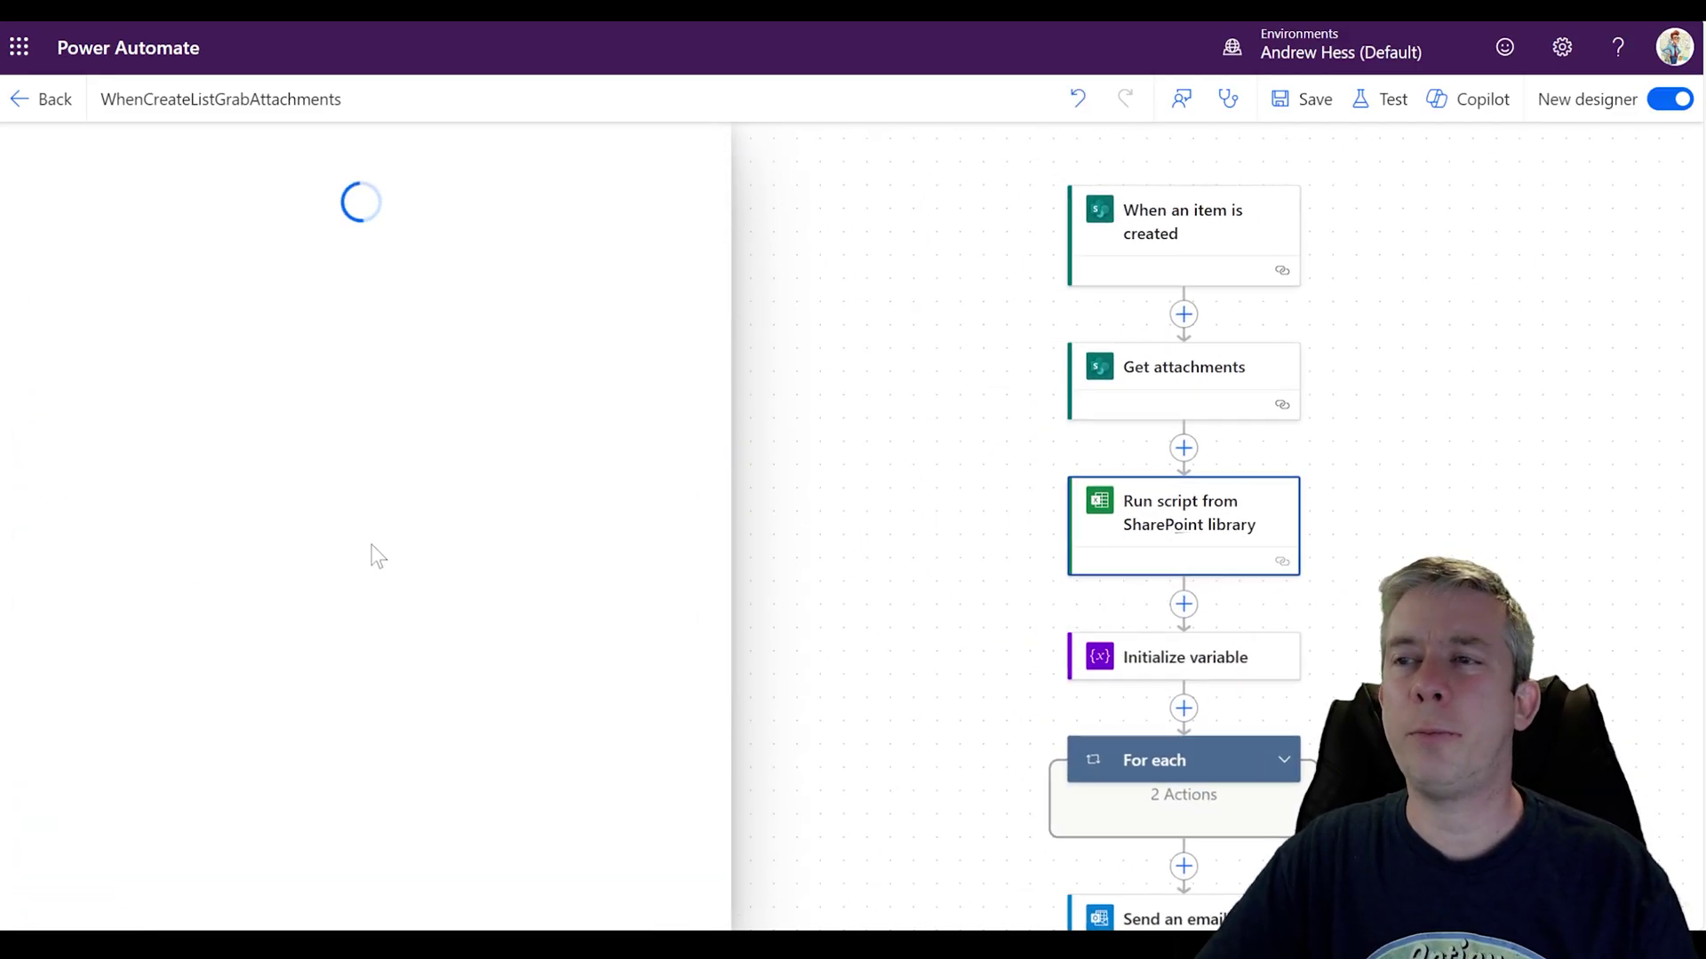